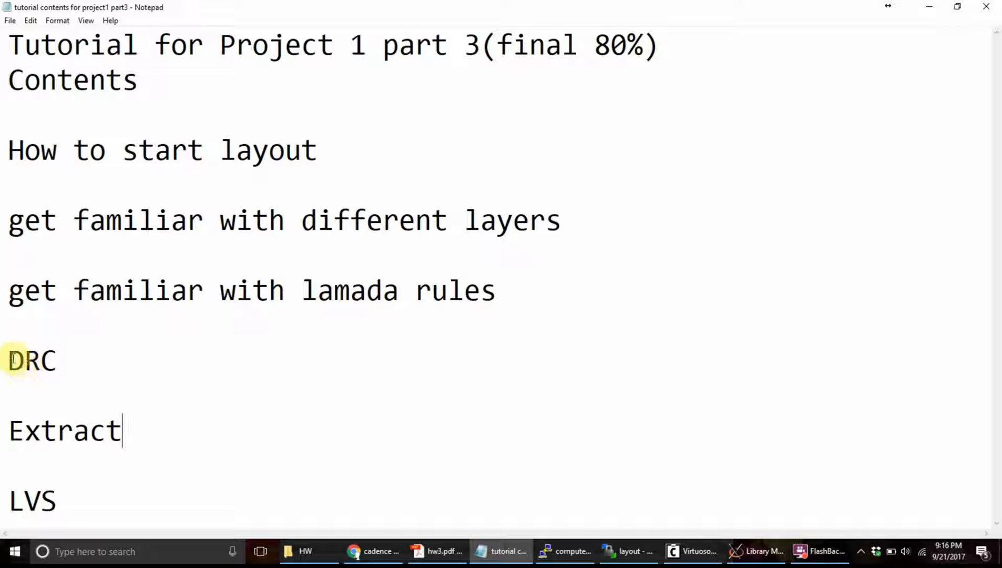
Review the Project 1 part 3 tutorial outline, covering the lamada rules, DRC, Extract, LVS and layout items.
drag(9, 363, 59, 365)
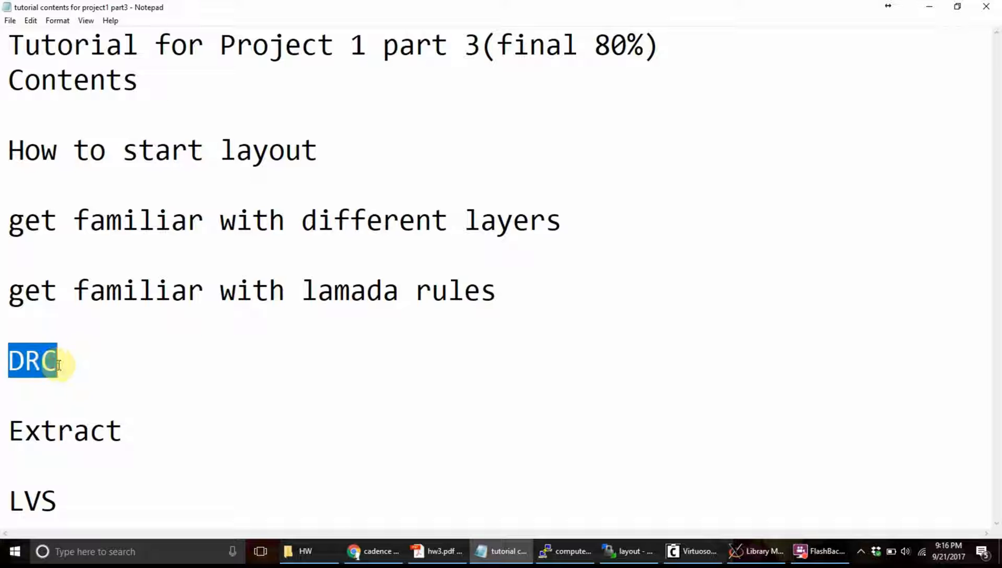
click(130, 357)
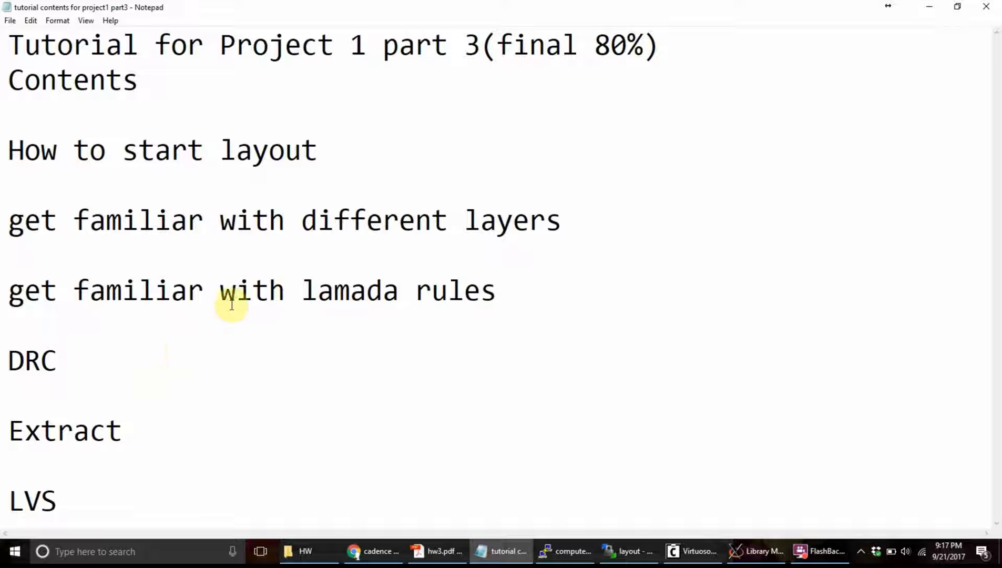
drag(9, 291, 59, 357)
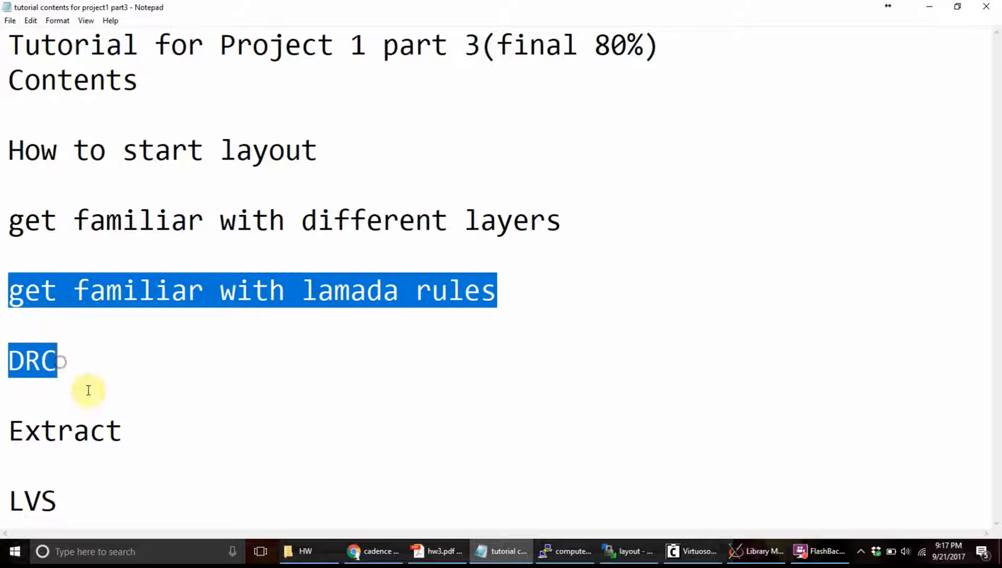
click(179, 359)
mouse_move(10, 431)
mouse_down()
mouse_move(128, 420)
mouse_move(29, 441)
mouse_move(12, 430)
mouse_up()
click(150, 427)
click(131, 427)
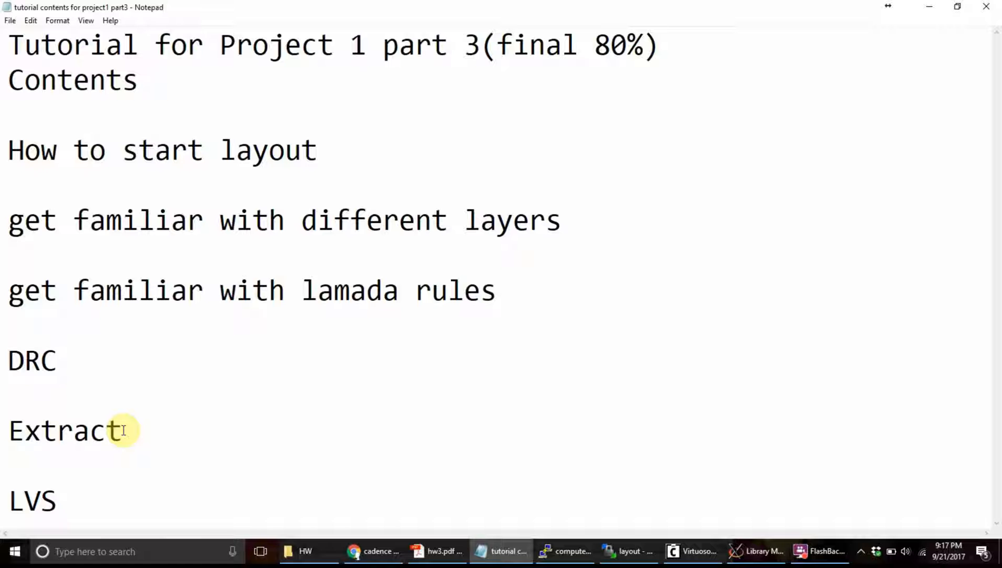
drag(123, 429, 5, 434)
click(139, 427)
drag(122, 432, 16, 431)
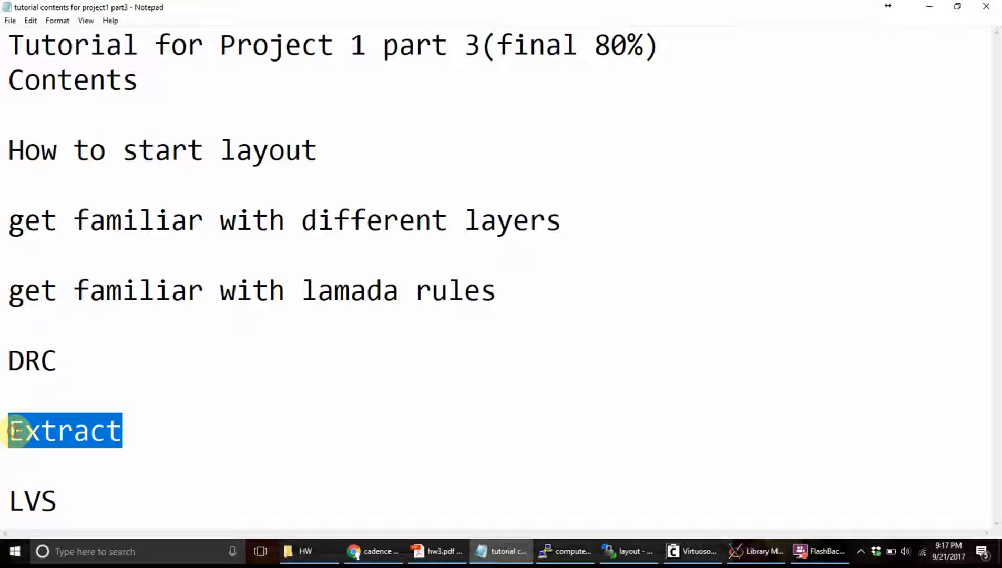
click(153, 426)
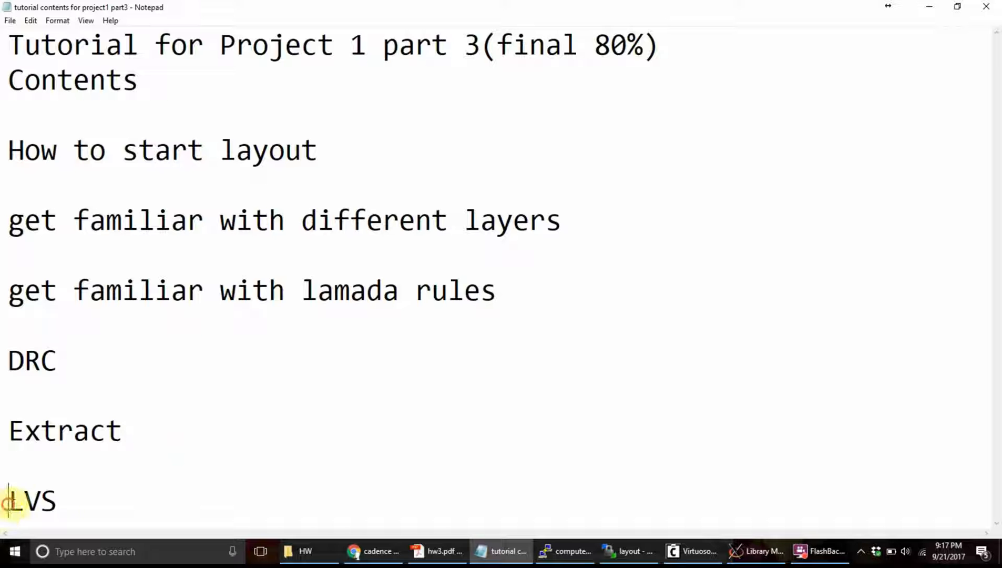
mouse_move(11, 502)
mouse_down()
mouse_move(68, 498)
mouse_move(6, 499)
mouse_up()
click(69, 499)
click(137, 487)
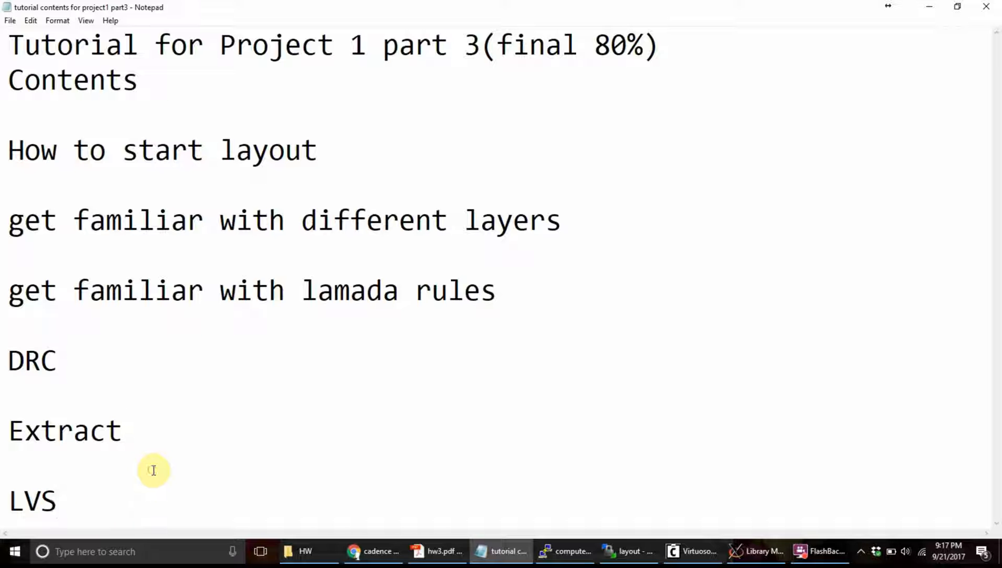
drag(220, 150, 315, 141)
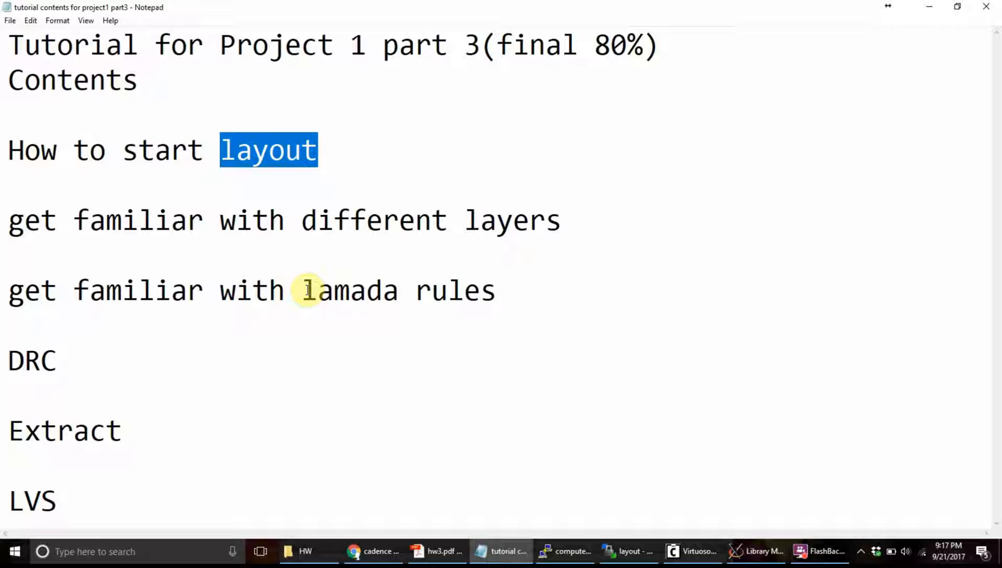
click(334, 368)
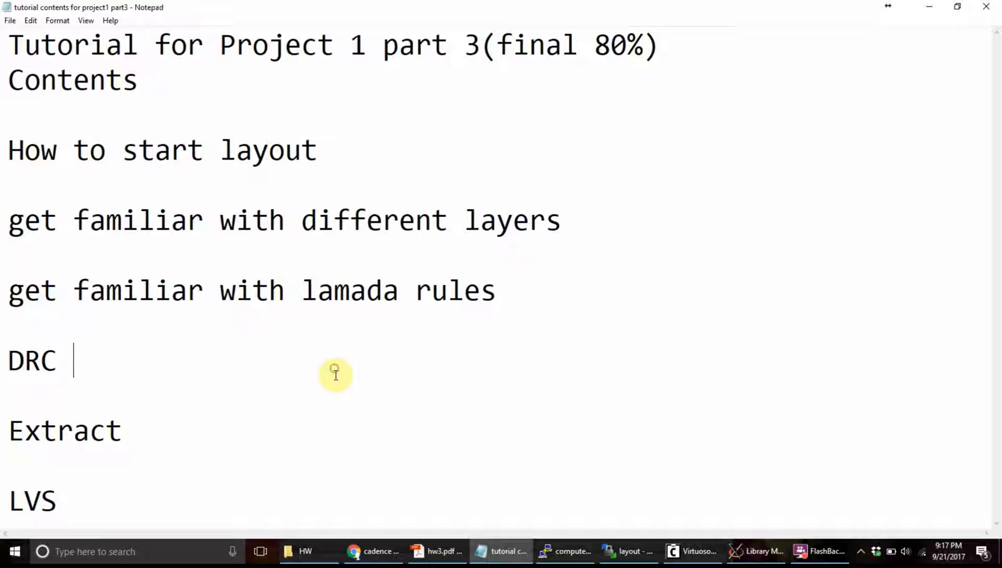
Switch to the Cadence Library Manager and set up a new cell view of type layout in tutorial_lib.
click(929, 7)
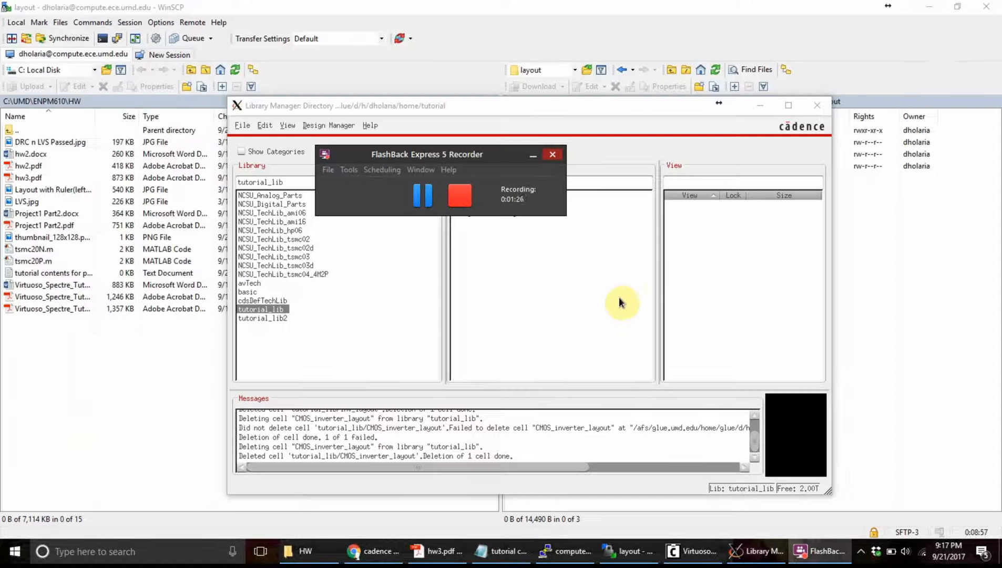
click(594, 312)
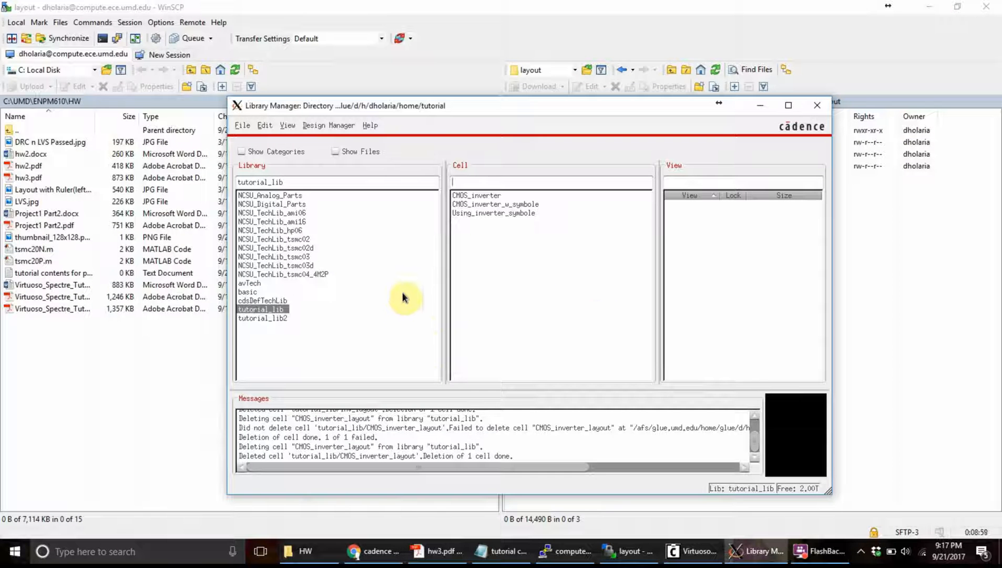
click(243, 126)
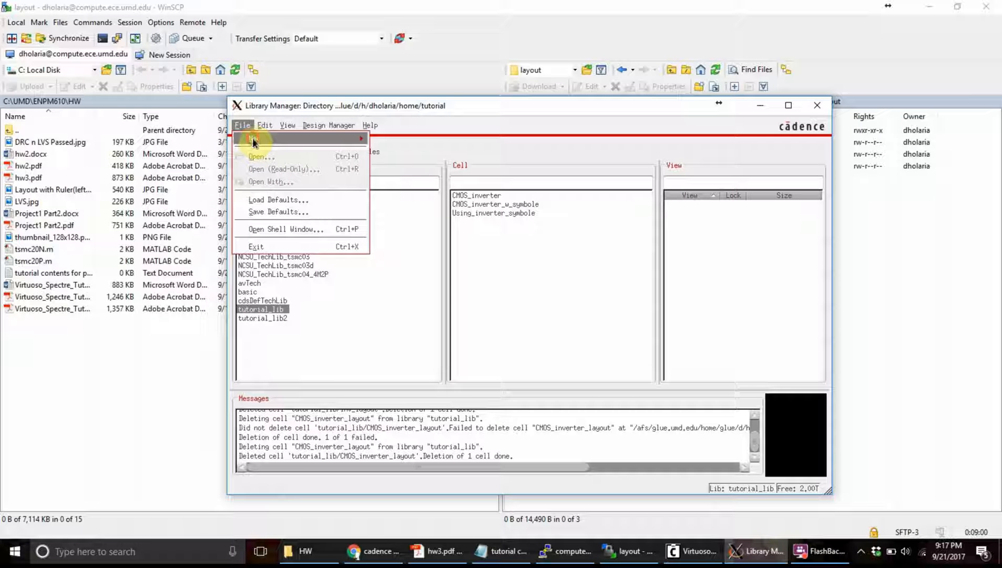
mouse_move(326, 138)
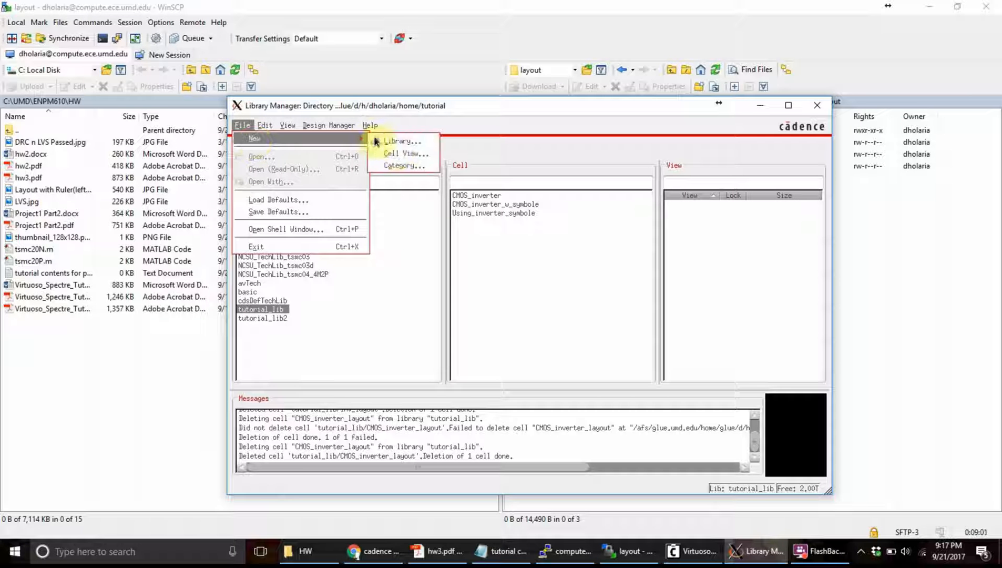
click(406, 152)
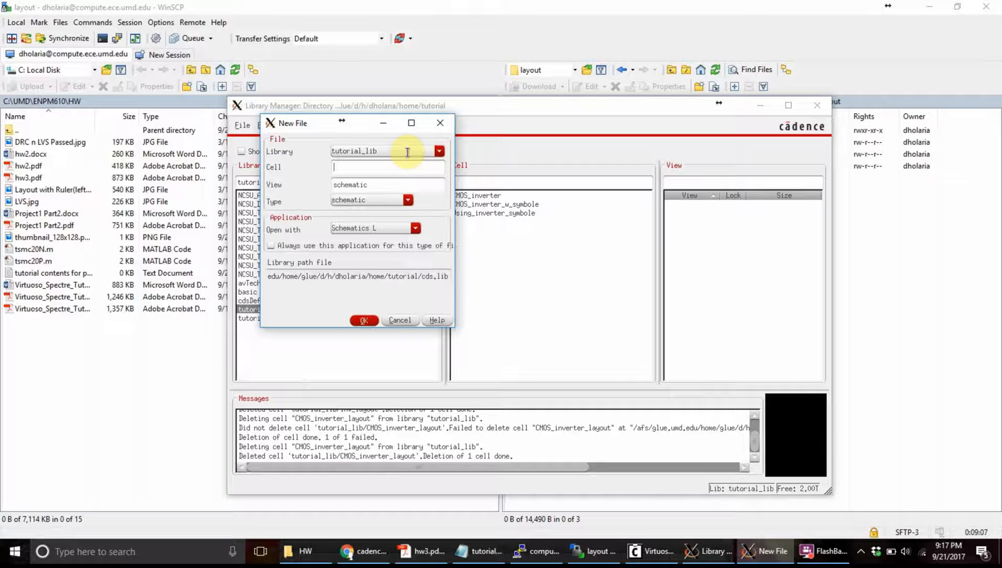
click(357, 200)
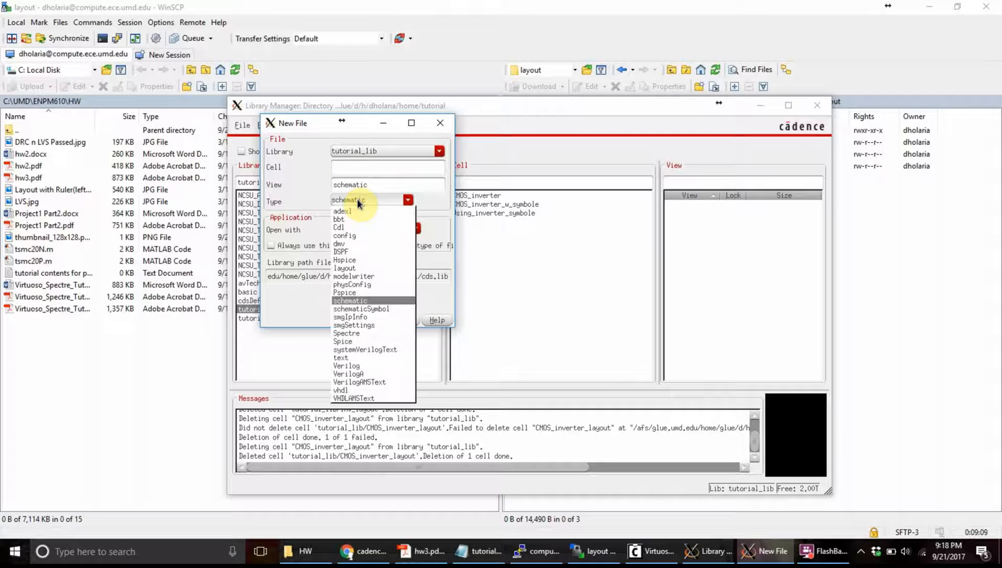
click(351, 267)
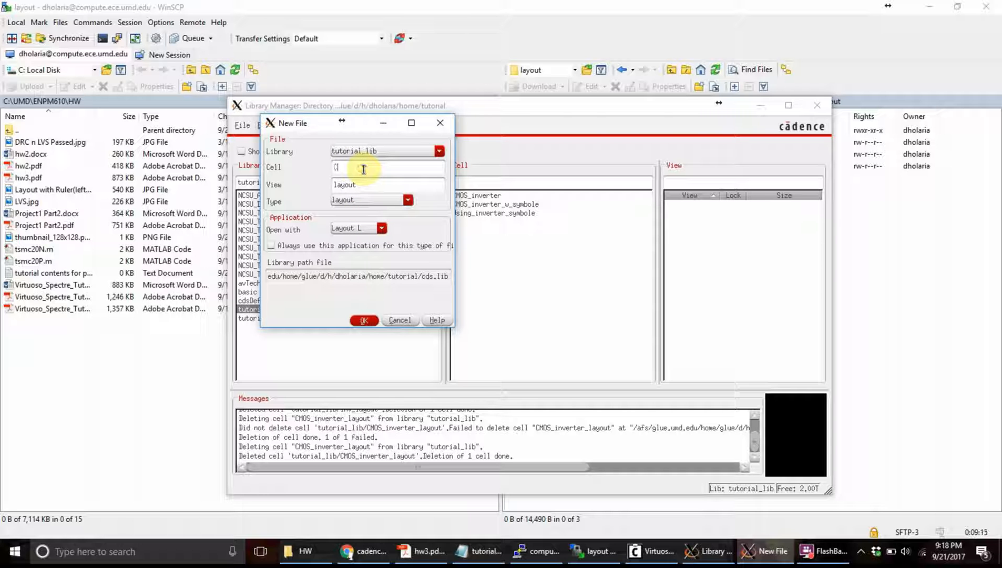
Create the cell view with the cell name CMOS_inverter_layout, agreeing to check out the substitute layout license.
text(MOS_inverter_layouta)
key(BackSpace)
click(364, 319)
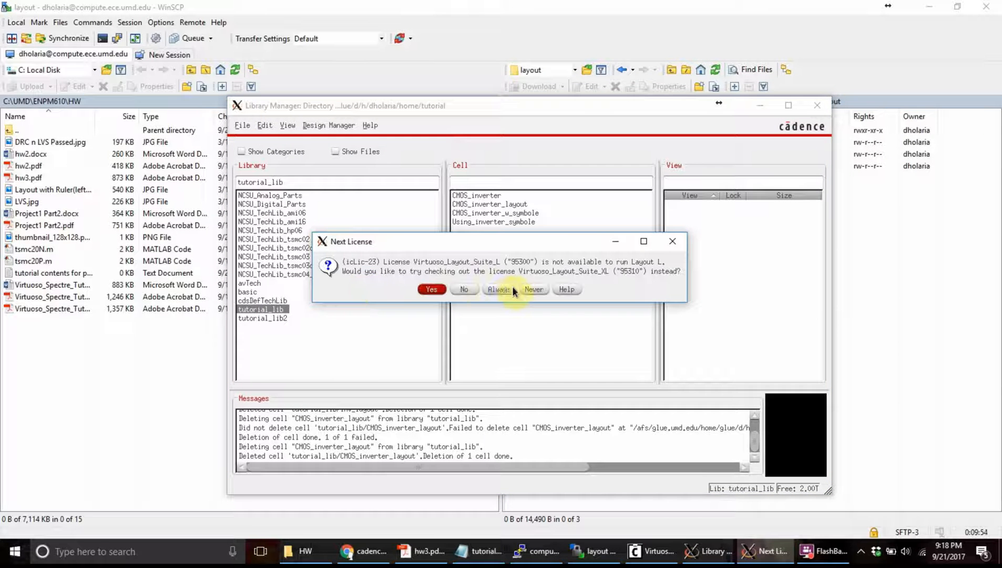
click(431, 290)
click(431, 290)
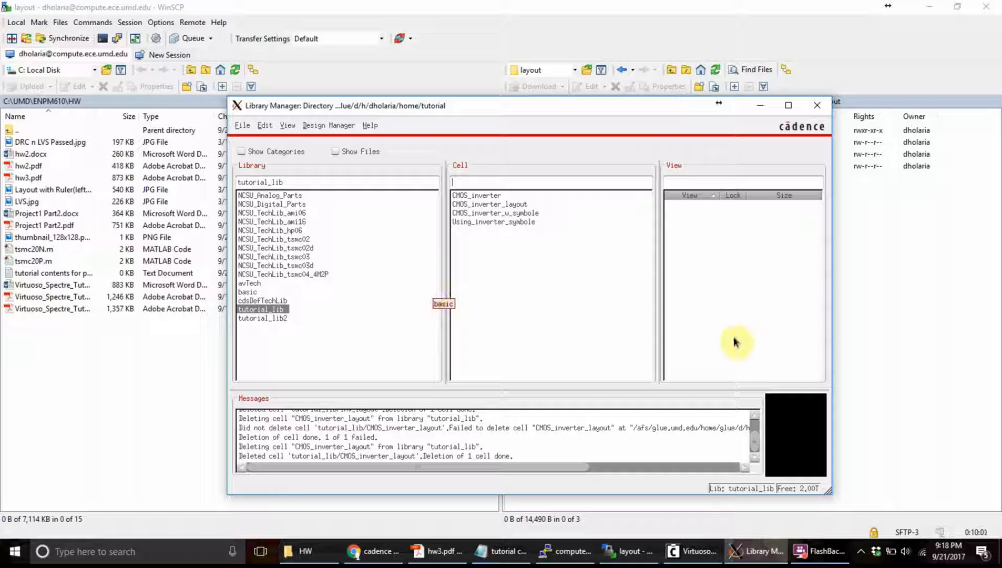
Switch to the Notepad outline and add a line under Contents starting with "Relative grading ( make it".
click(526, 559)
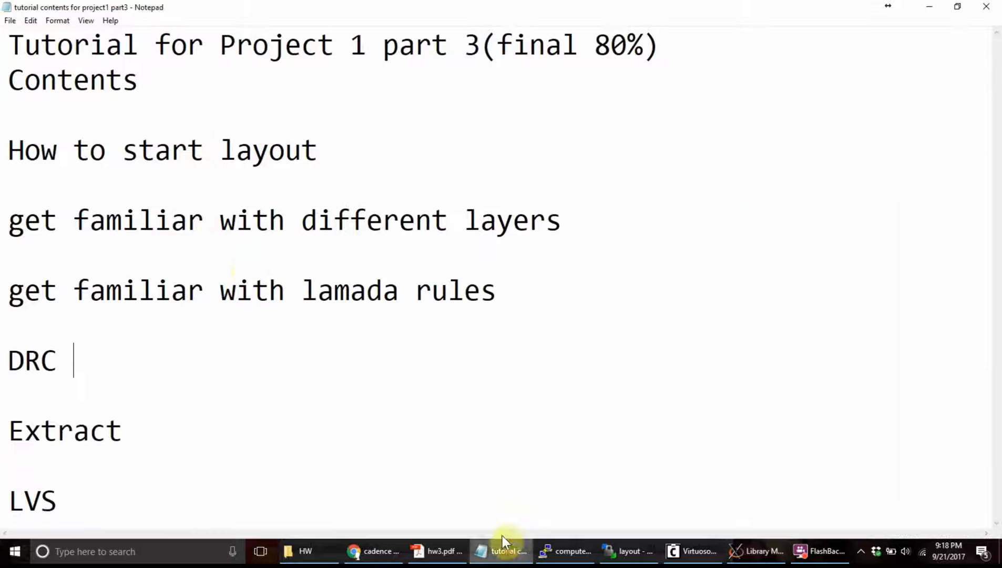
click(22, 116)
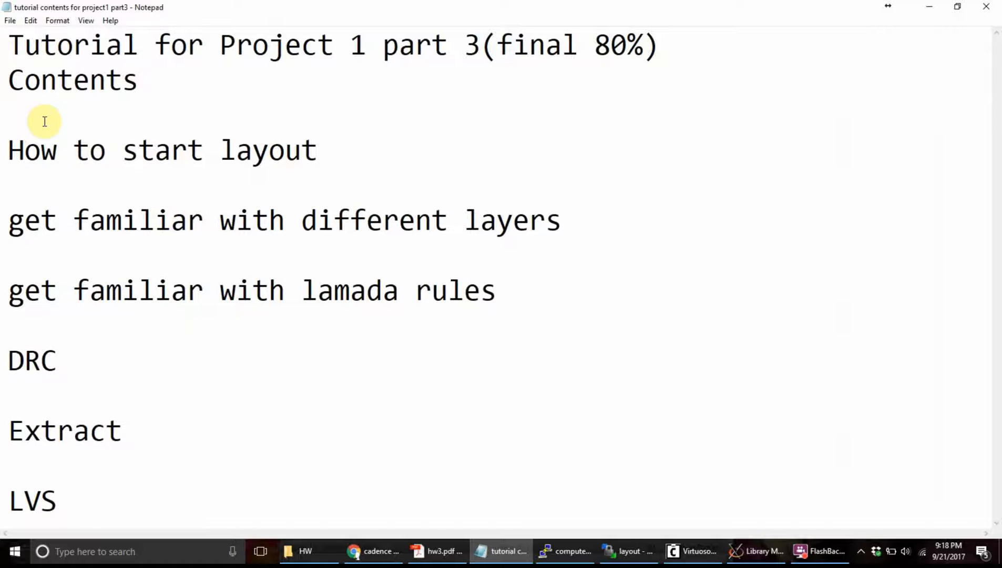
key(Return)
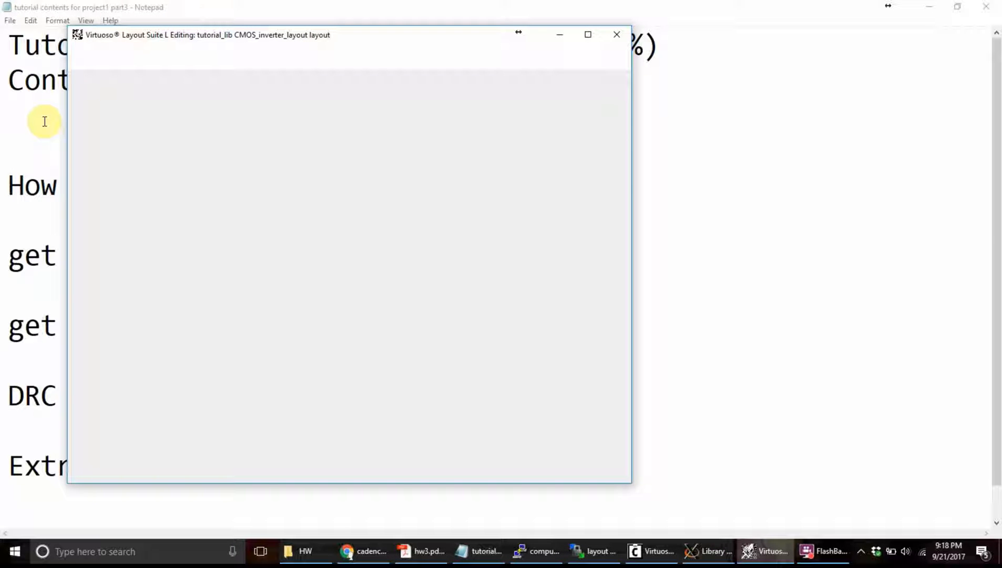
click(8, 110)
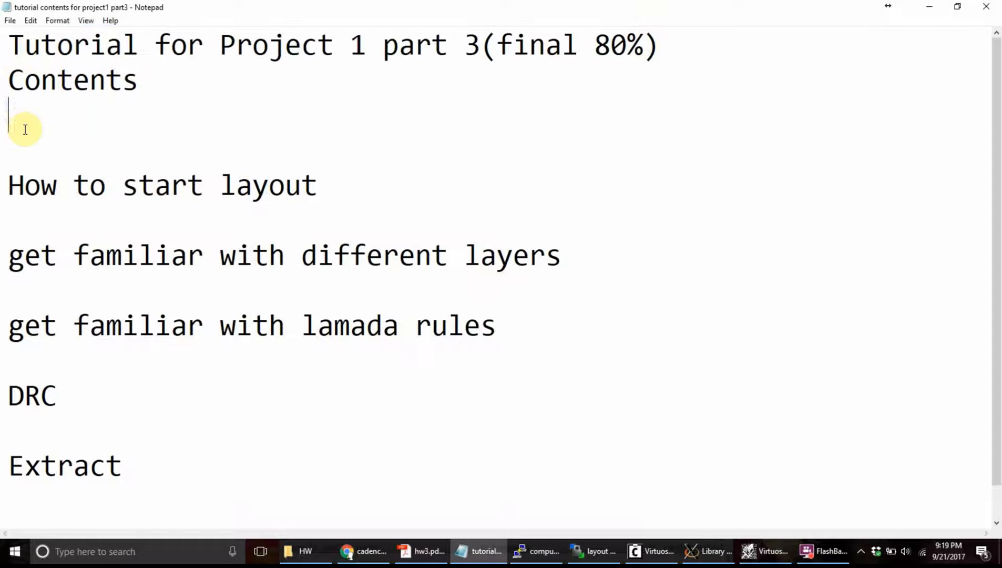
text(Relative)
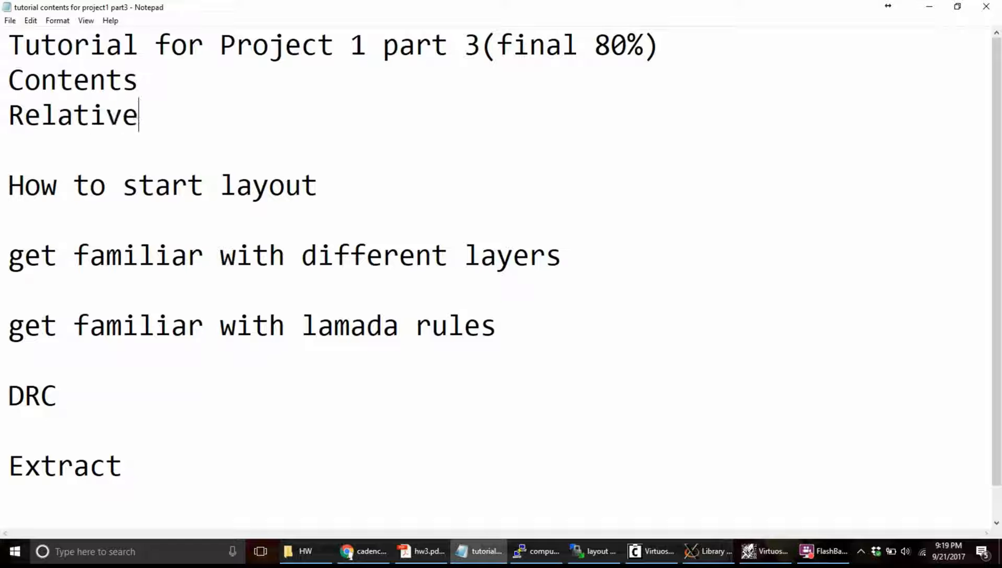
text( grading )
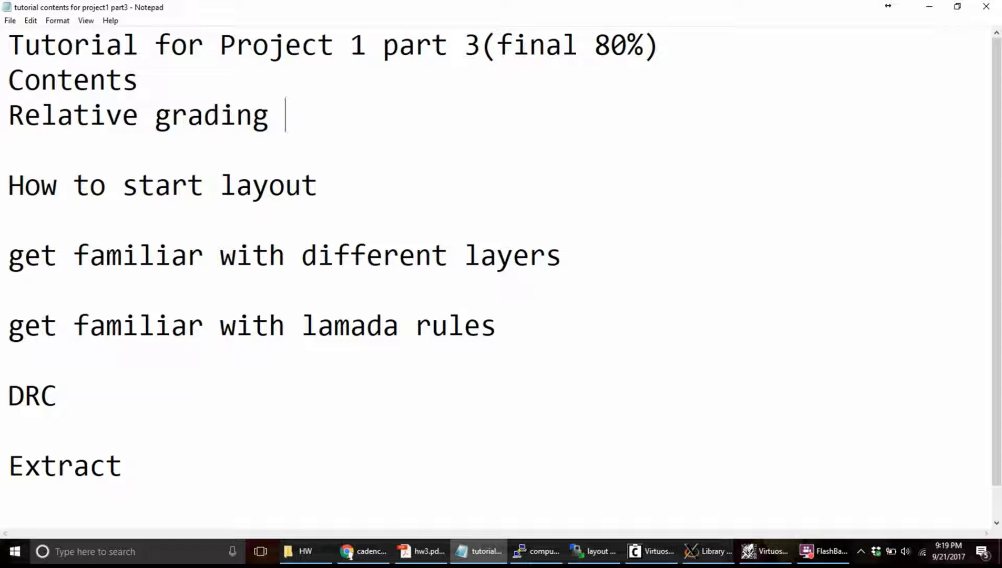
text(( make i)
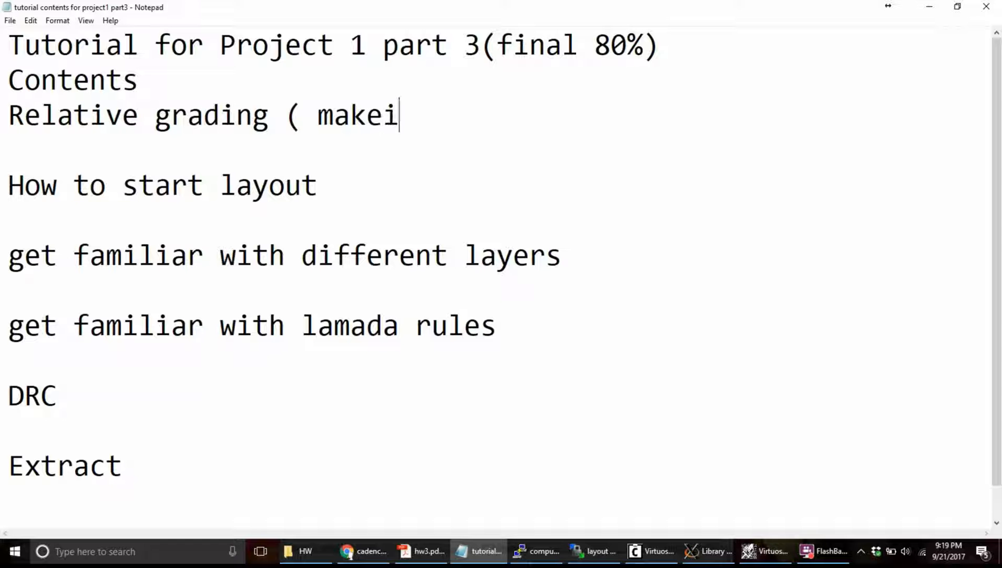
key(BackSpace)
text(it )
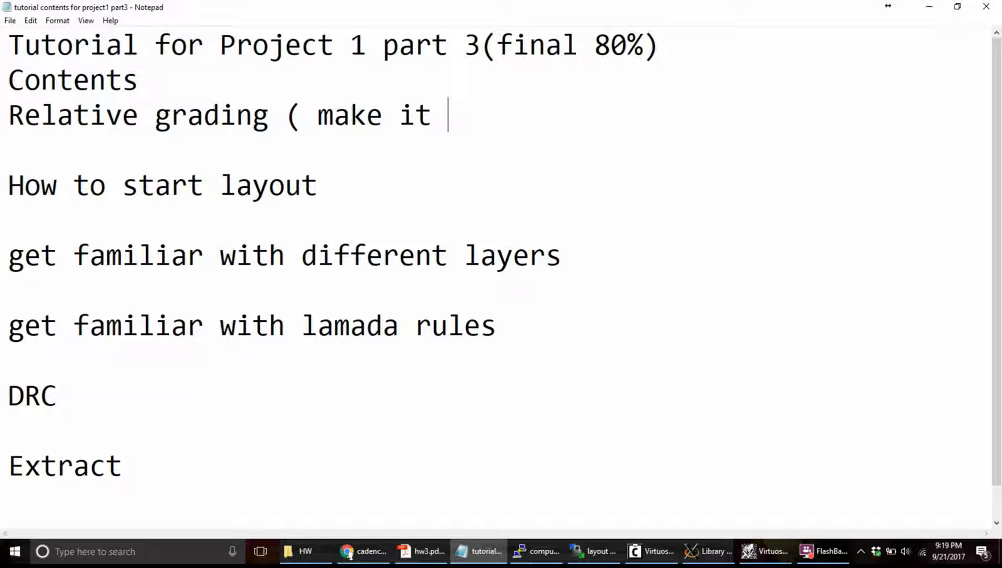
Complete the grading line with "compact )(less area high grades)".
text(compac)
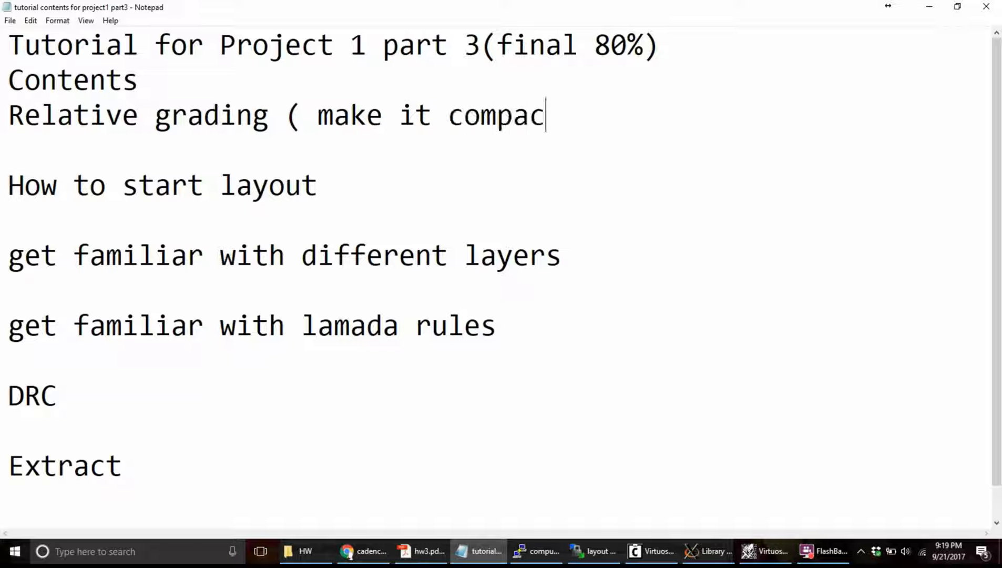
text(t )(less areal)
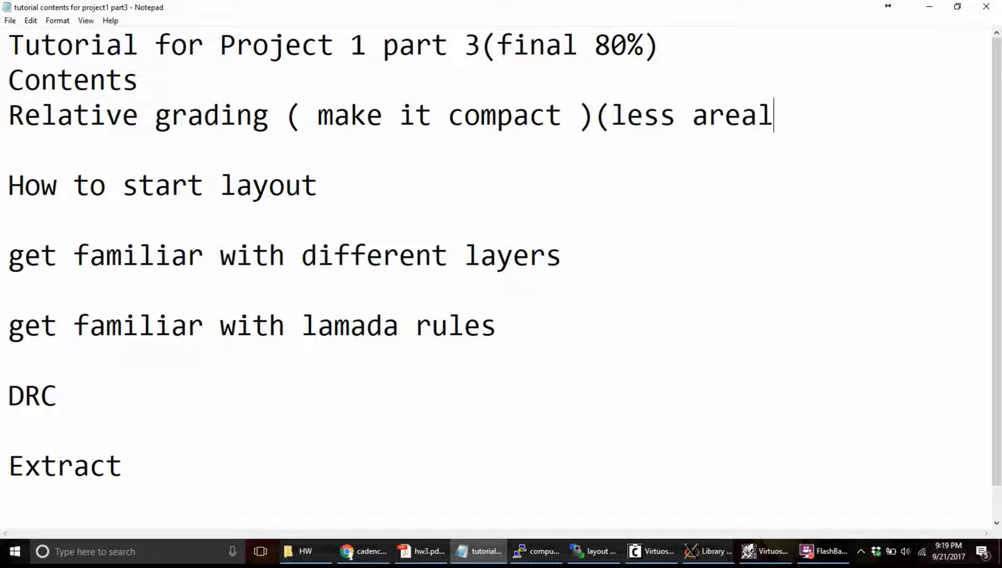
key(BackSpace)
text(good)
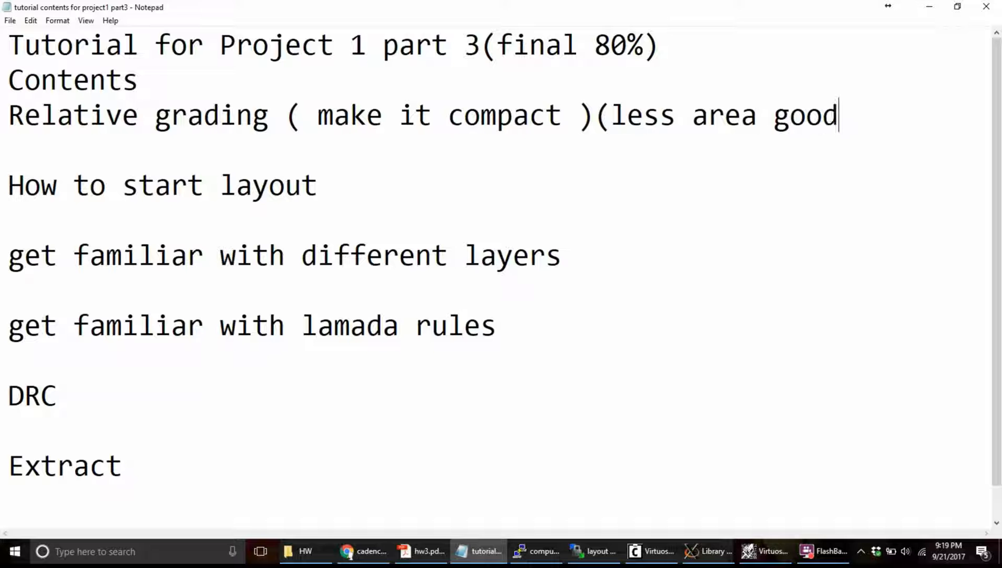
key(BackSpace)
key(BackSpace)
key(BackSpace)
key(BackSpace)
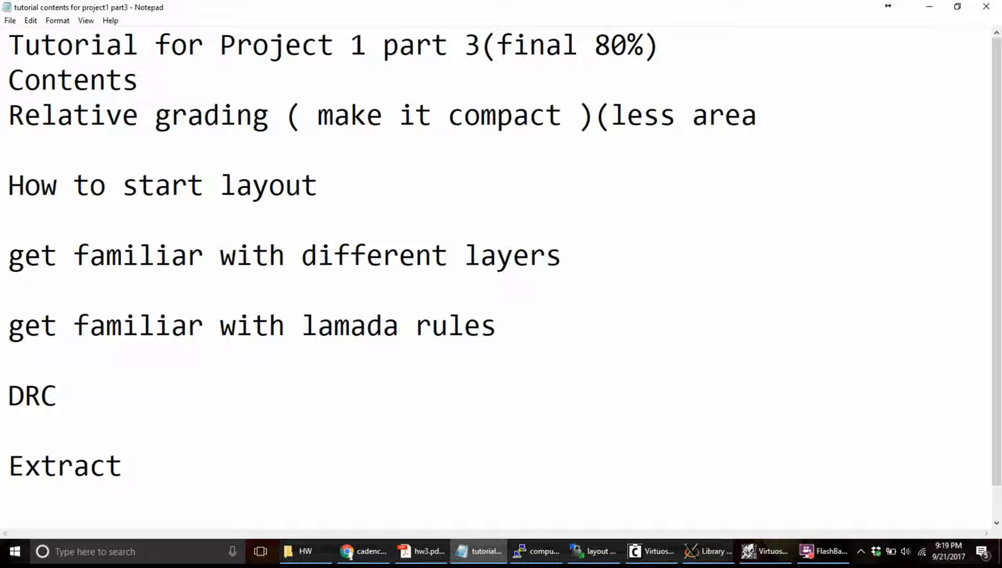
text(high gra)
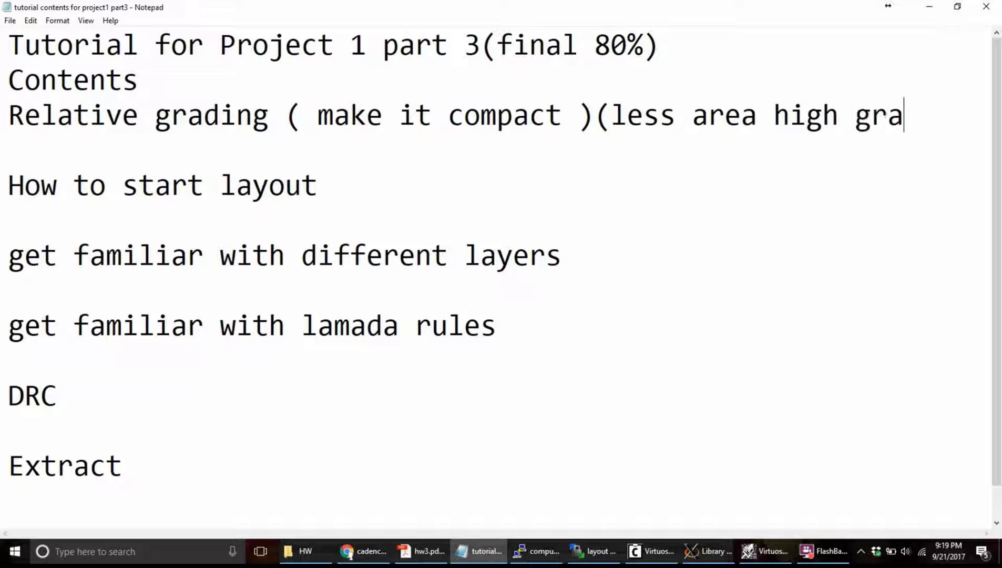
text(des))
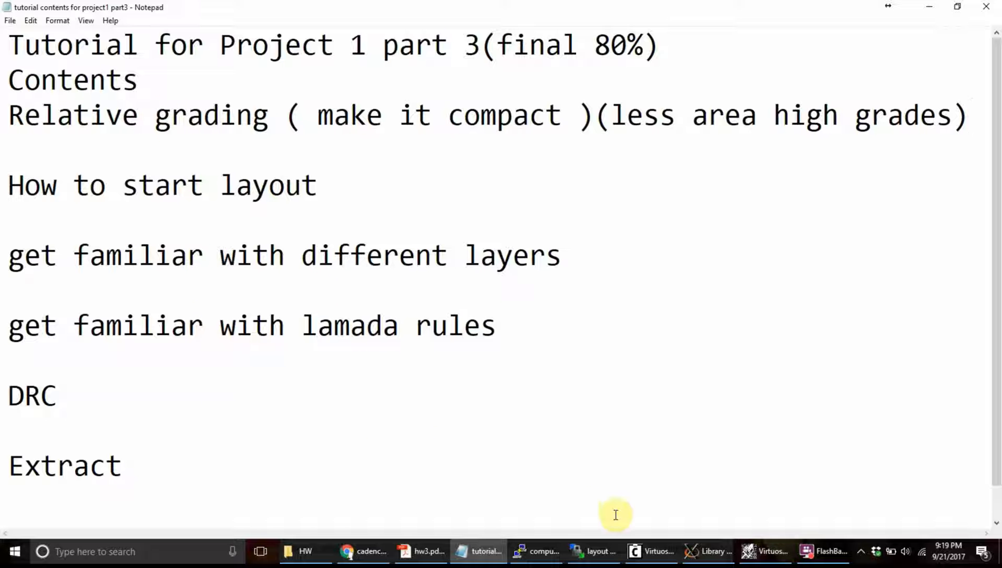
Switch to the Virtuoso layout window and set the grid's minor spacing to 0.1, major spacing to 0.2 and X and Y snap spacing to 0.1.
click(765, 551)
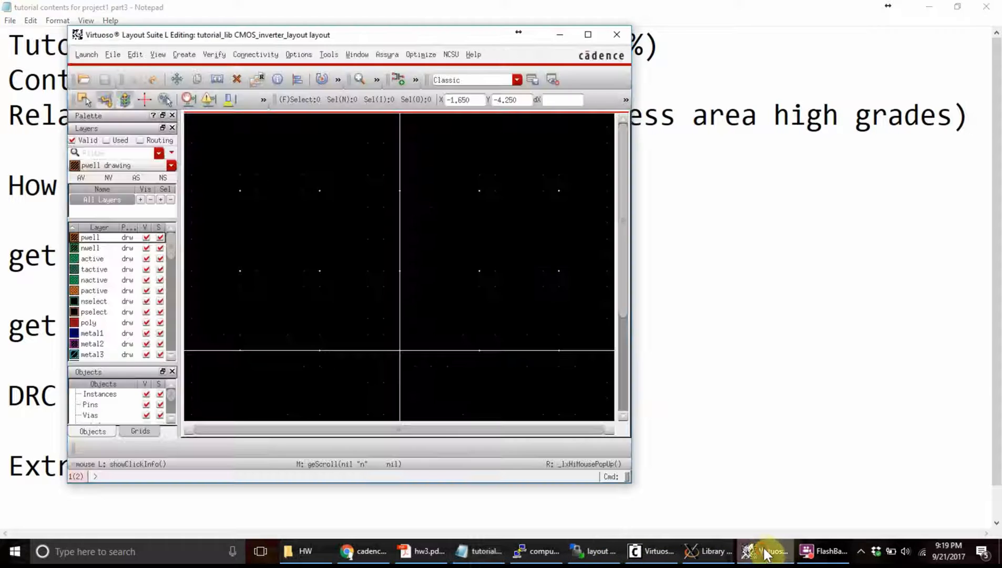
click(588, 34)
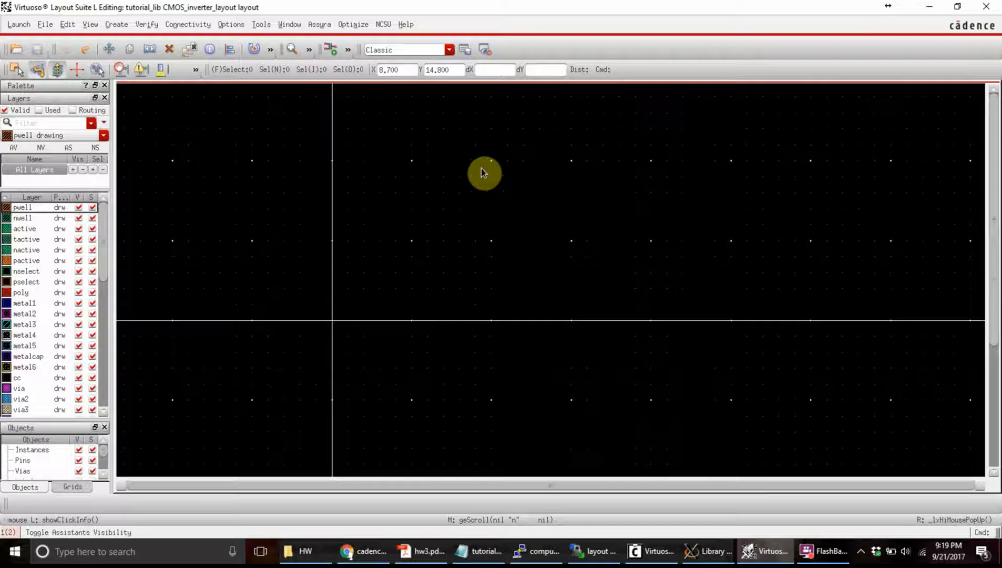
click(230, 25)
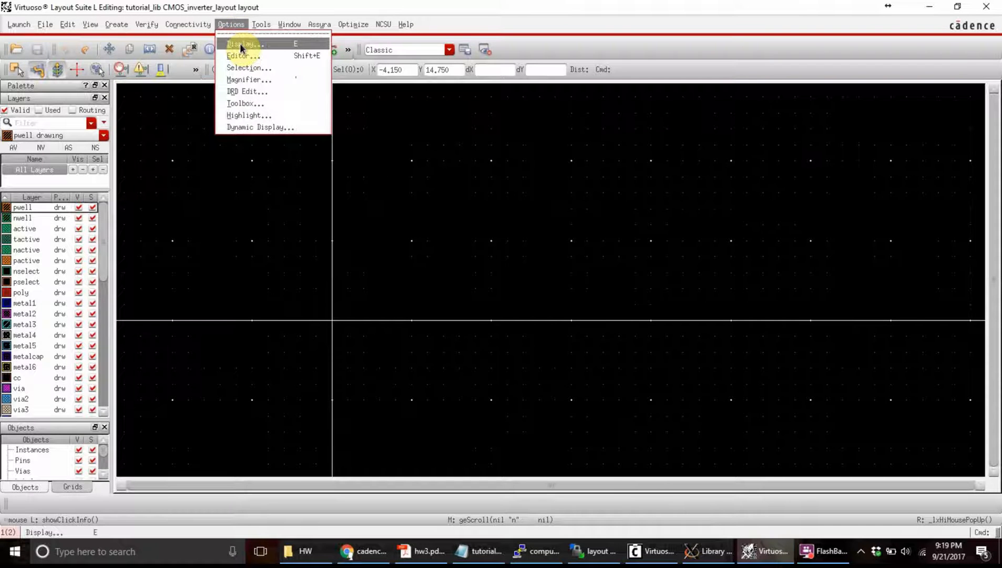
click(241, 46)
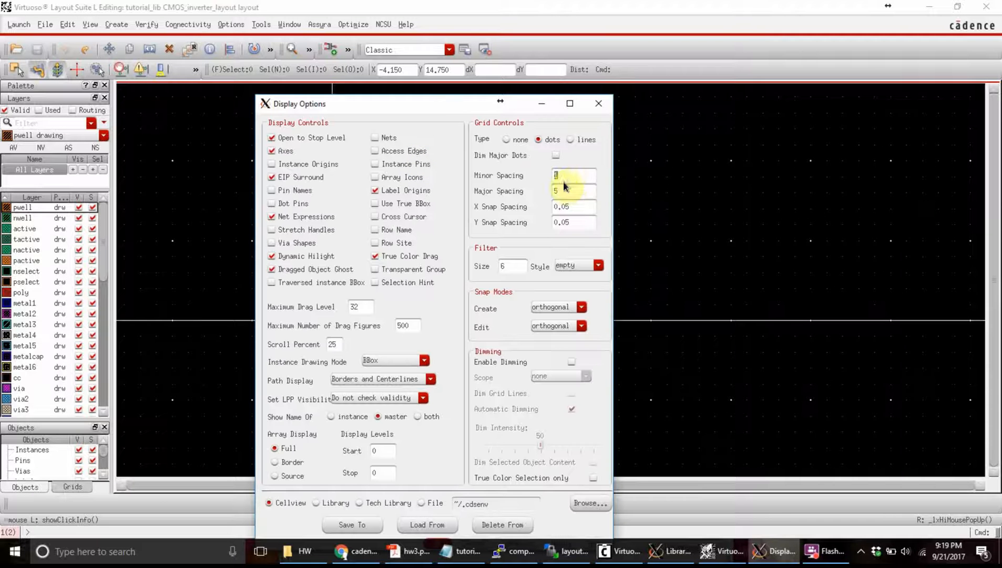
text(0.1)
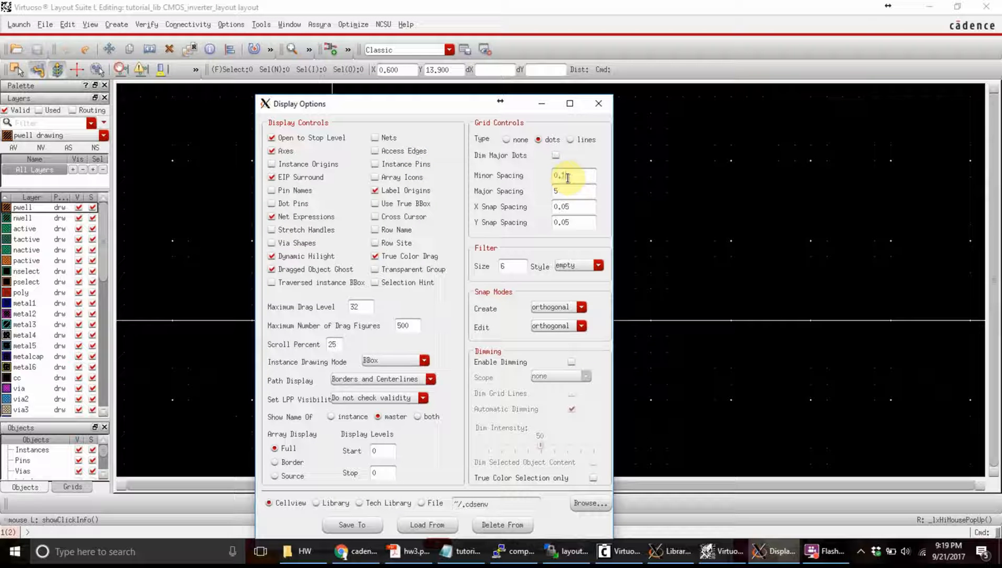
key(Tab)
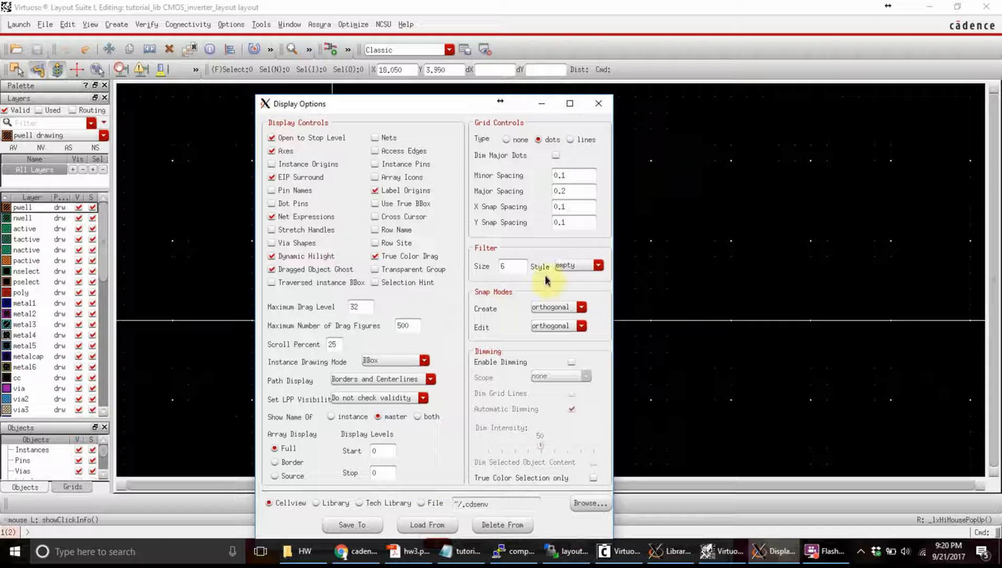
drag(442, 104, 419, 23)
click(412, 463)
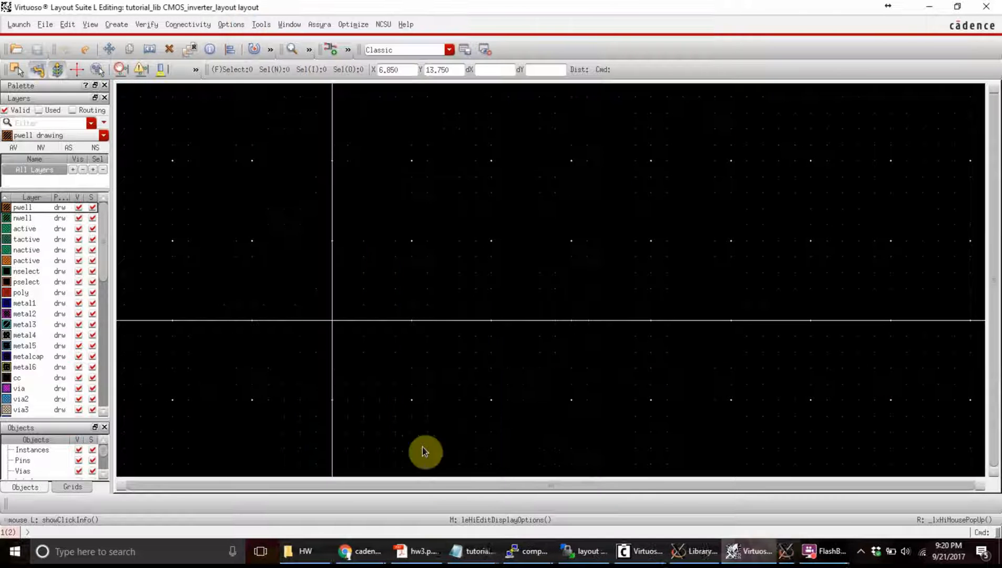
click(510, 231)
scroll(509, 230, up, 2)
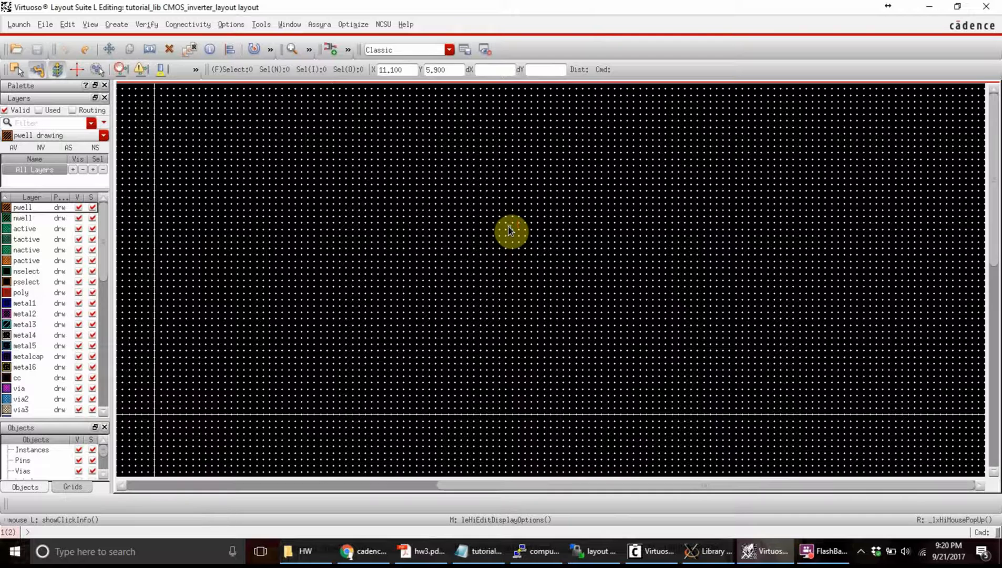
scroll(509, 230, up, 1)
scroll(510, 230, down, 1)
scroll(510, 230, up, 1)
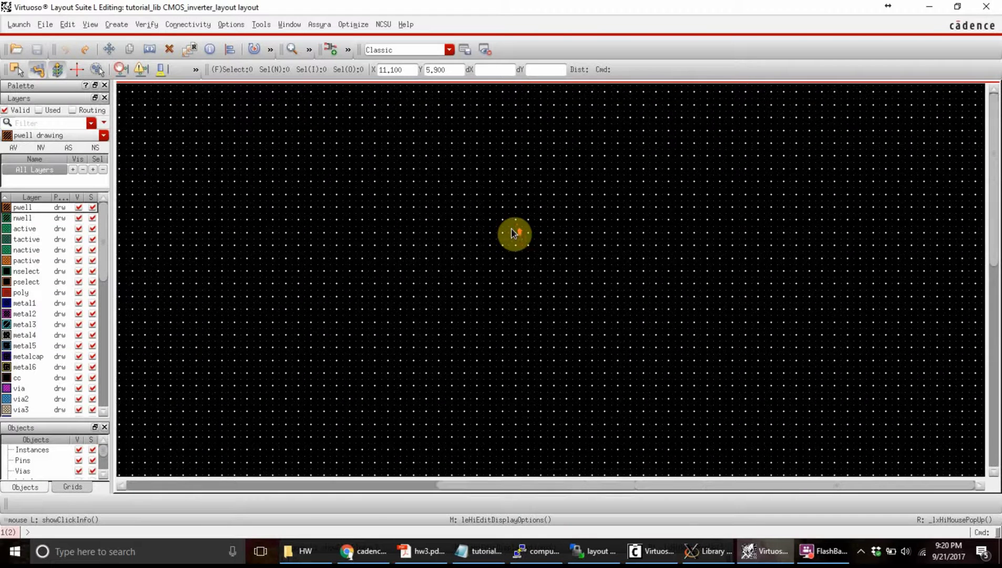
scroll(513, 232, up, 1)
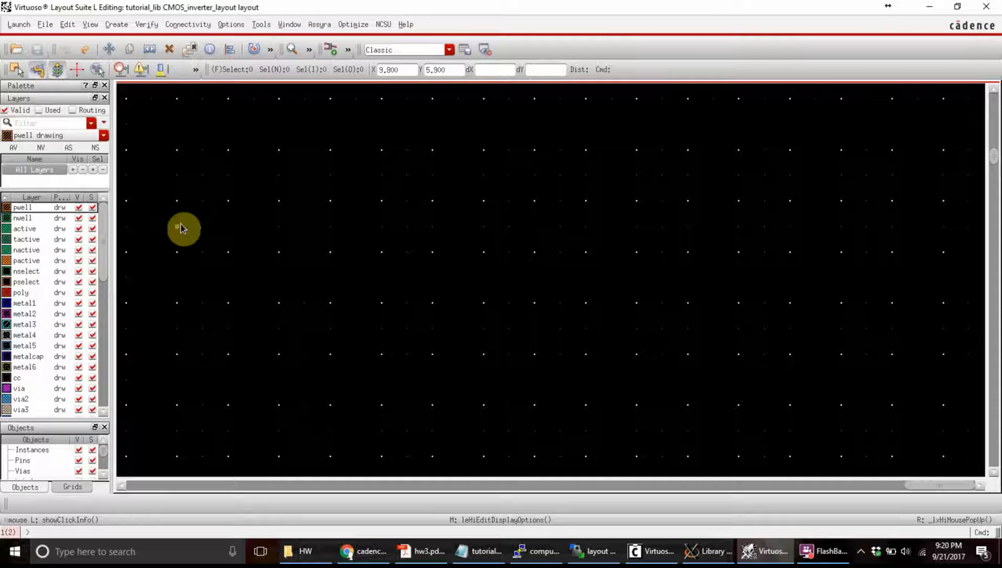
click(824, 551)
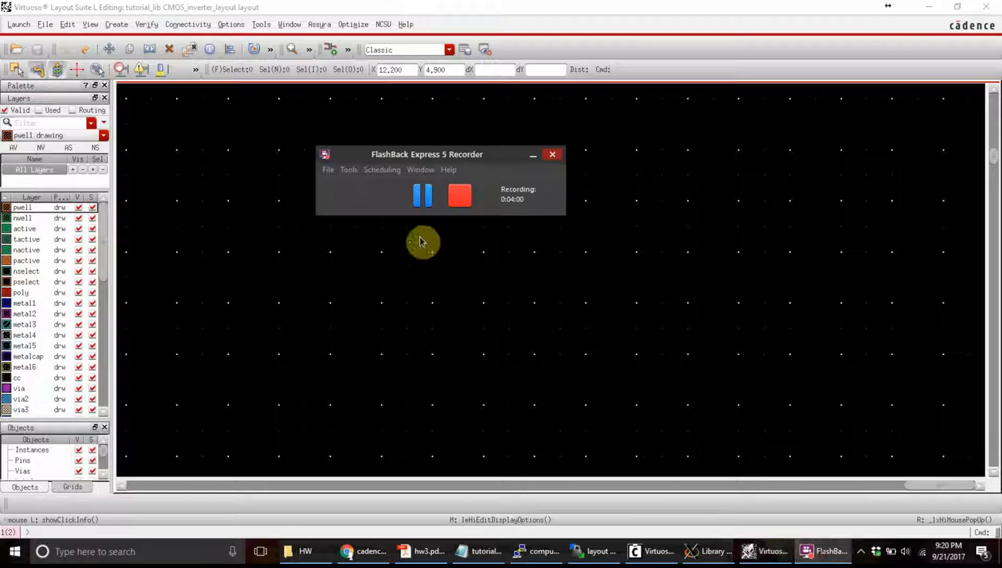
click(423, 195)
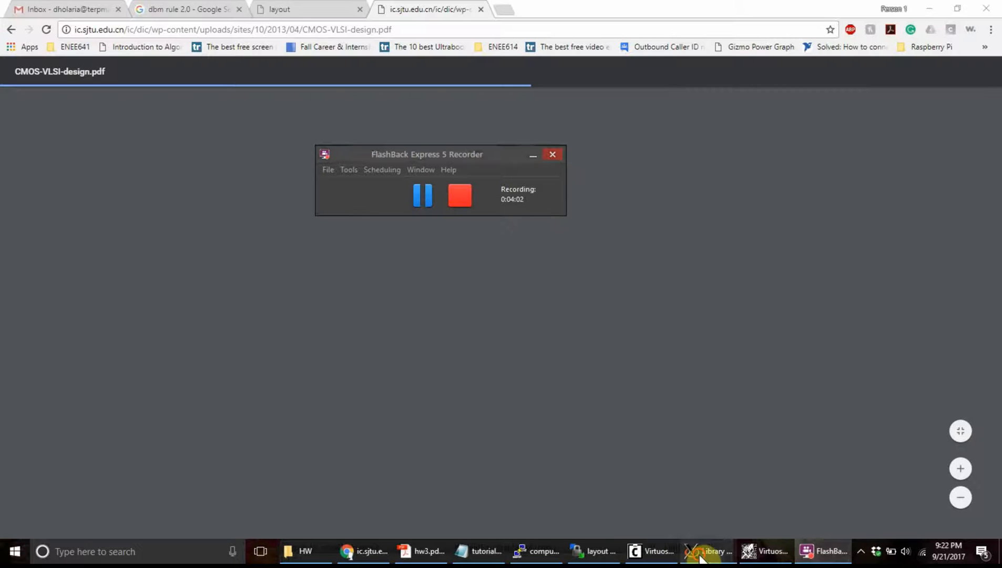
click(699, 550)
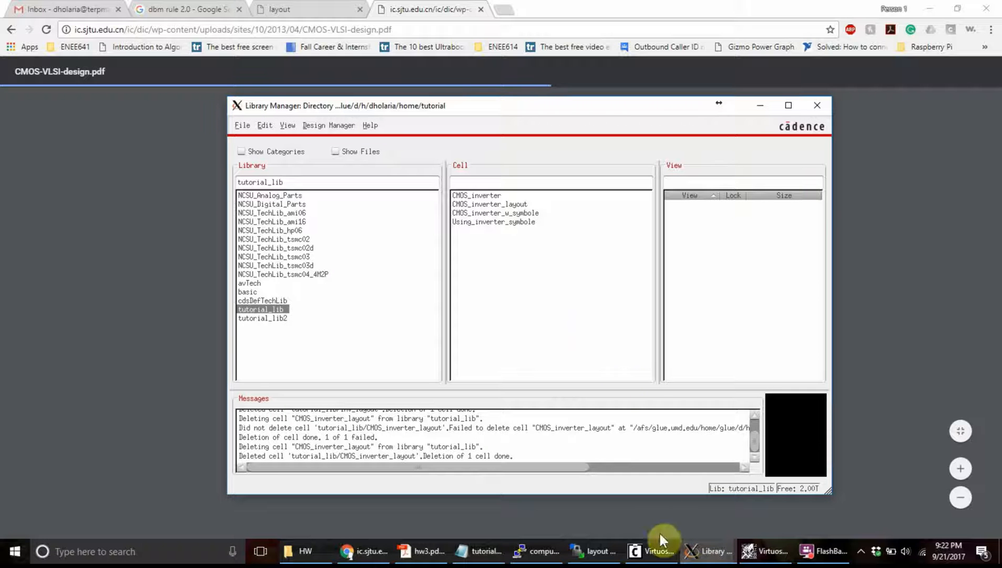
click(653, 552)
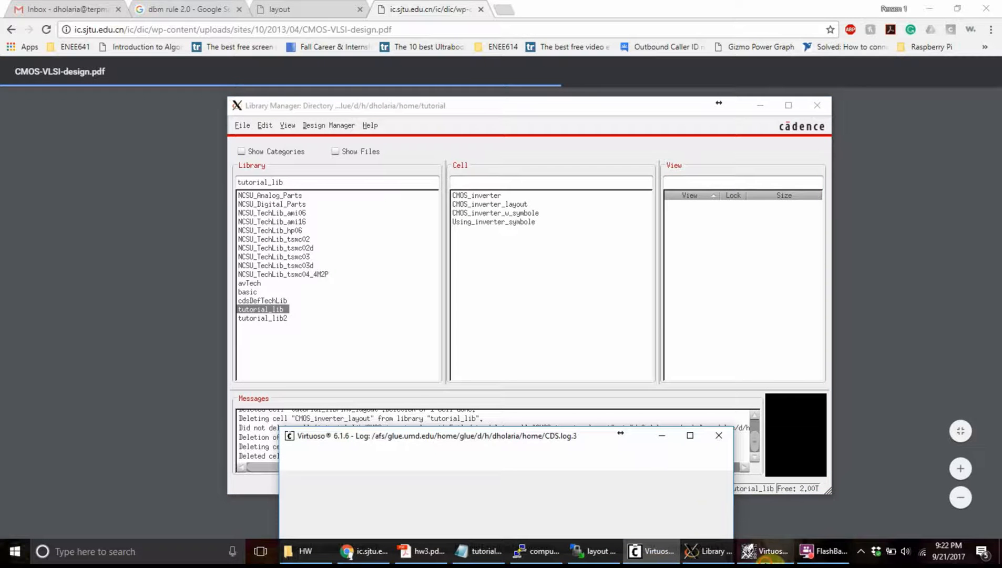
Switch back to the Virtuoso layout window and review the nwell, active, nactive, pactive, poly, metal1 and metal2 drawing layers.
click(757, 550)
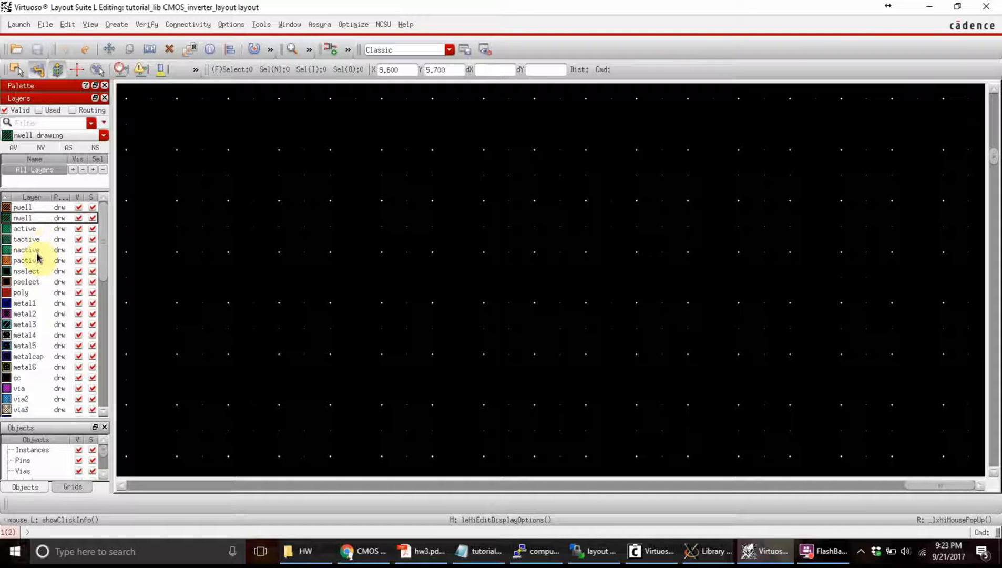
key(Down)
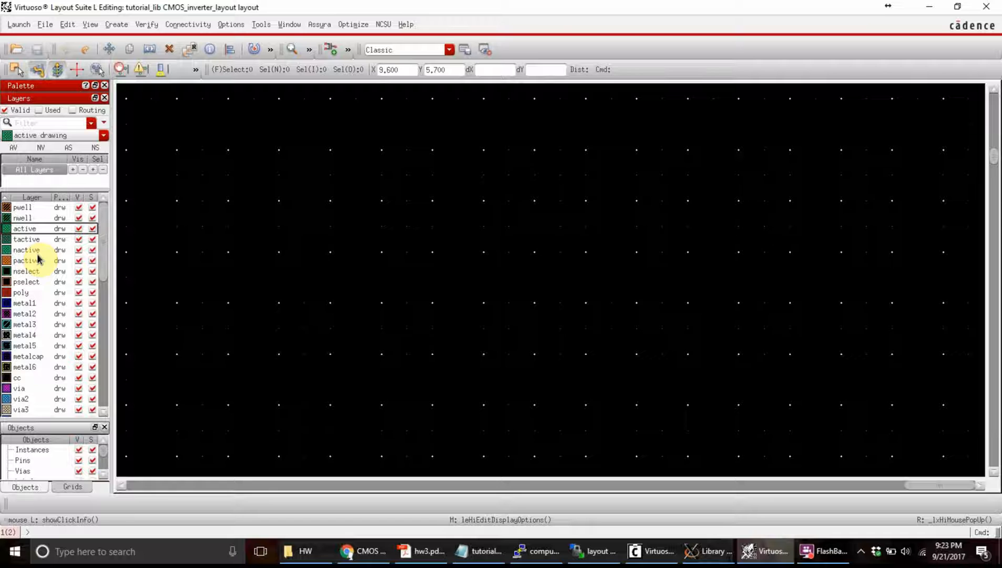
click(24, 218)
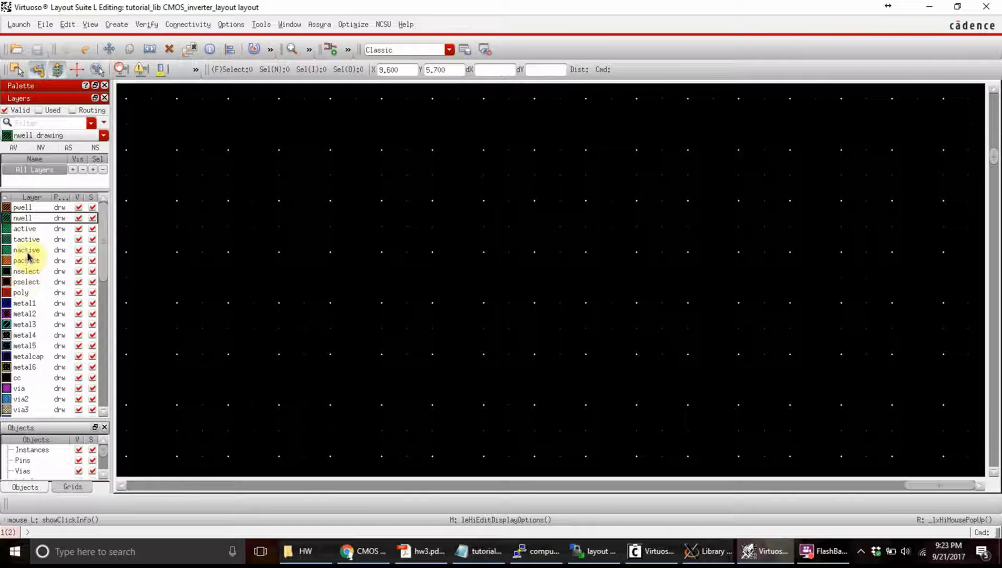
click(24, 293)
click(29, 303)
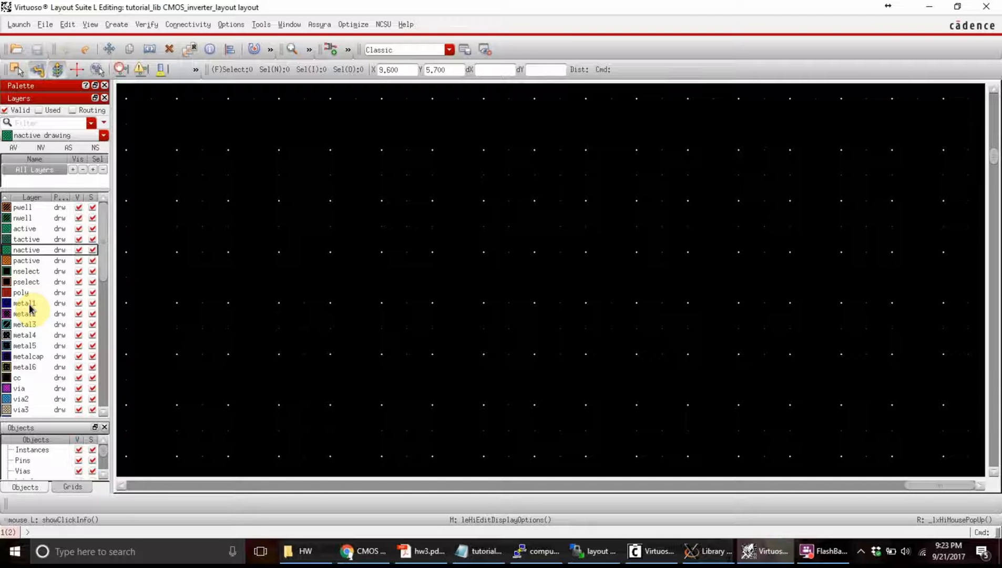
click(24, 260)
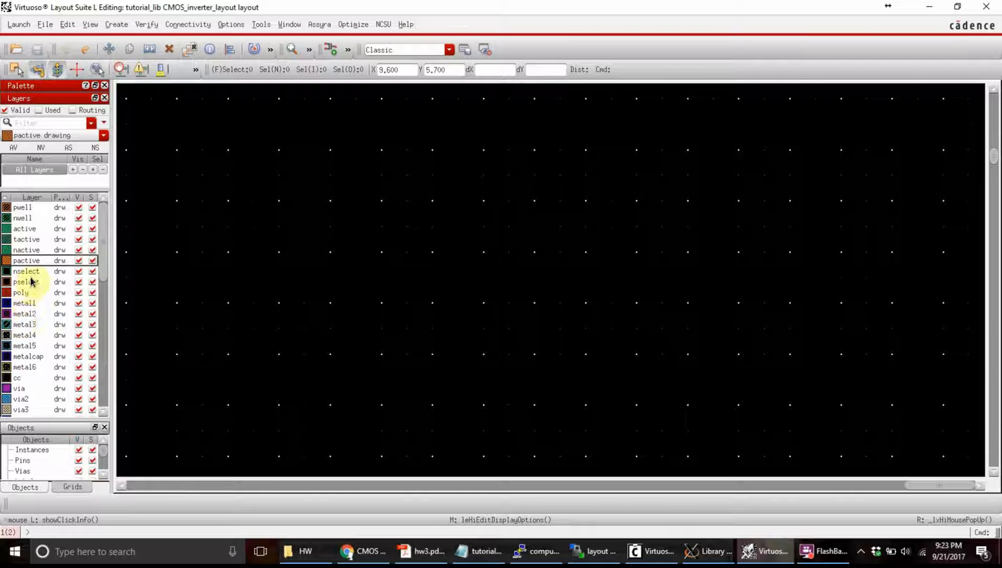
click(24, 315)
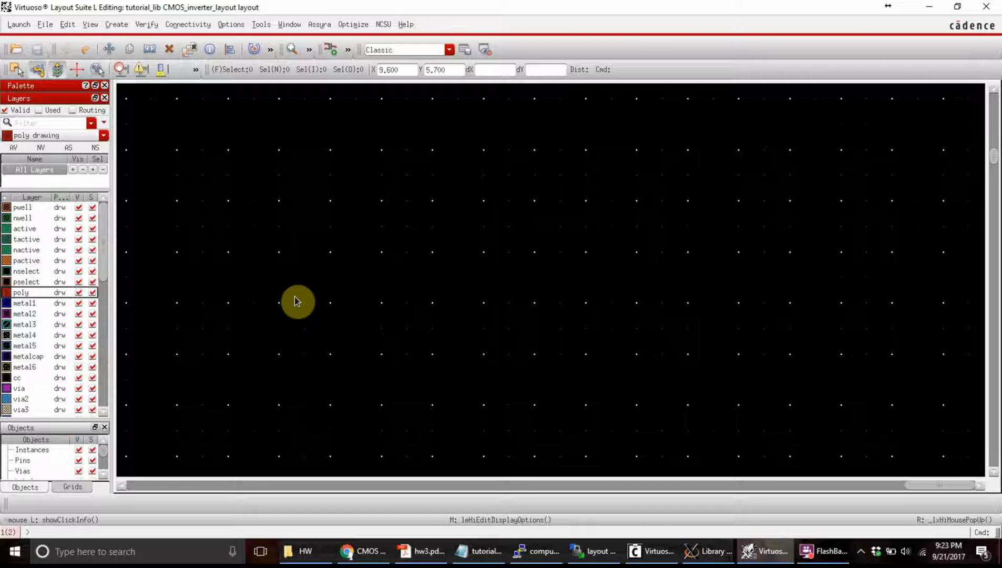
key(Down)
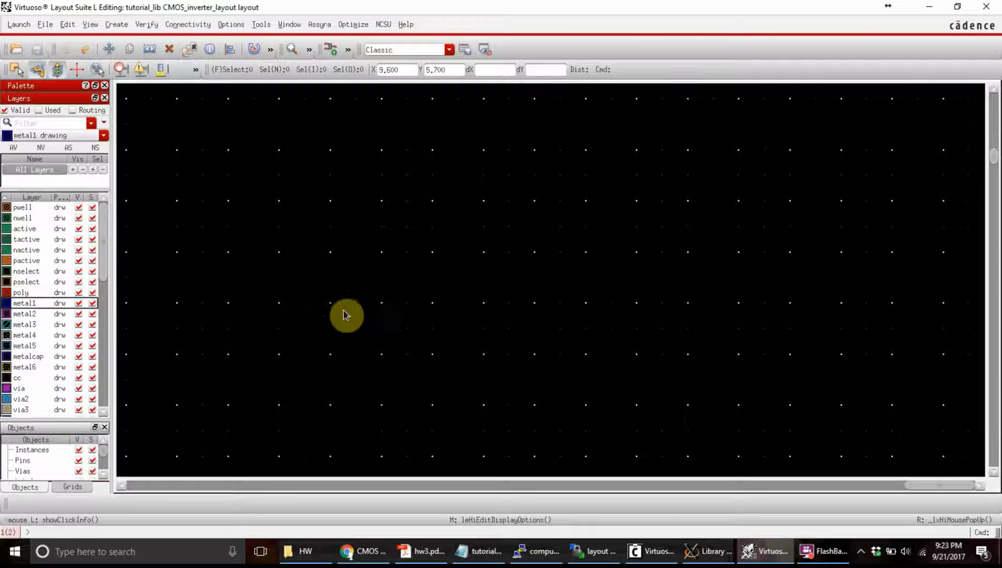
key(Down)
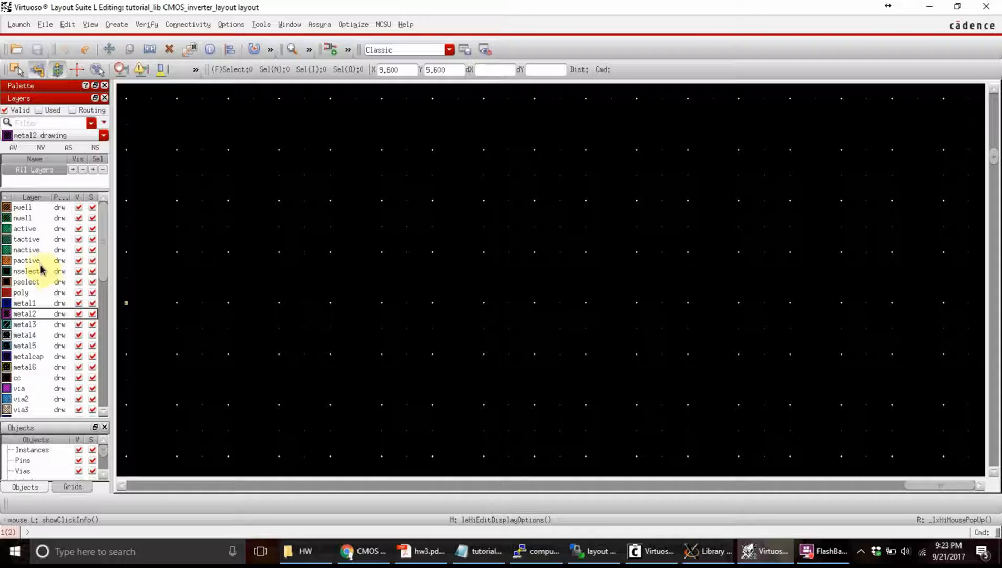
click(336, 314)
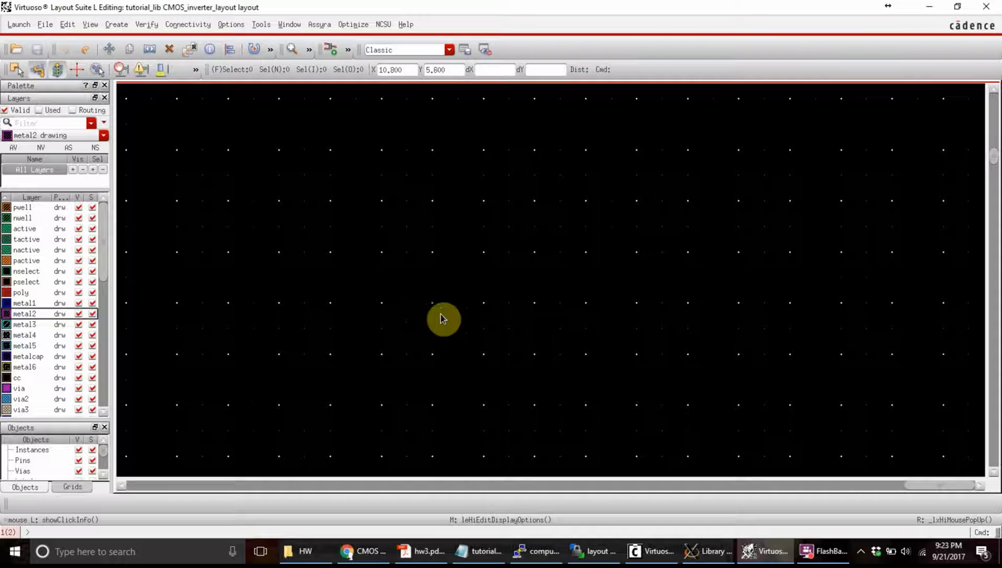
Draw an nactive rectangle 1.2 wide and 0.6 high in the middle of the layout canvas.
click(29, 253)
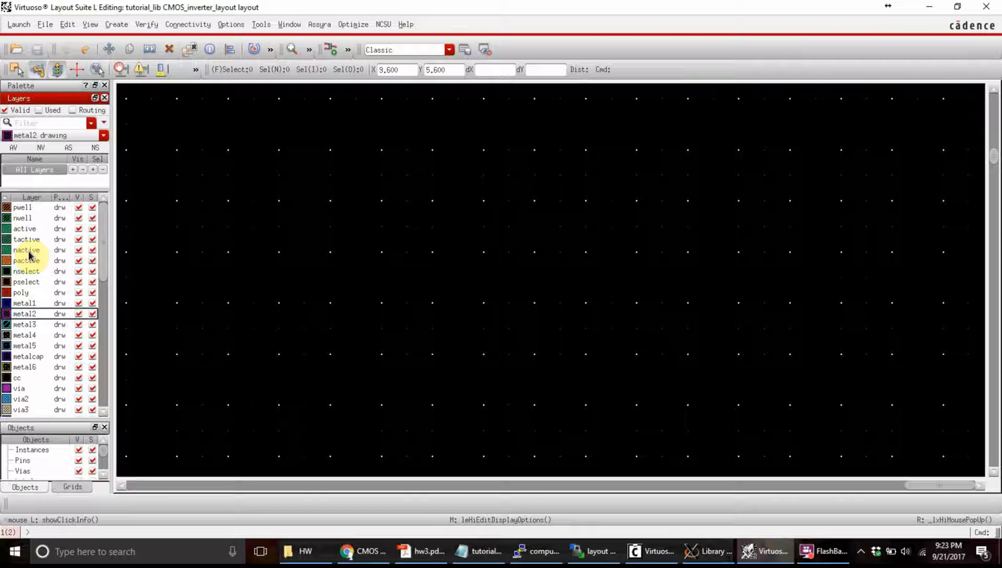
click(28, 254)
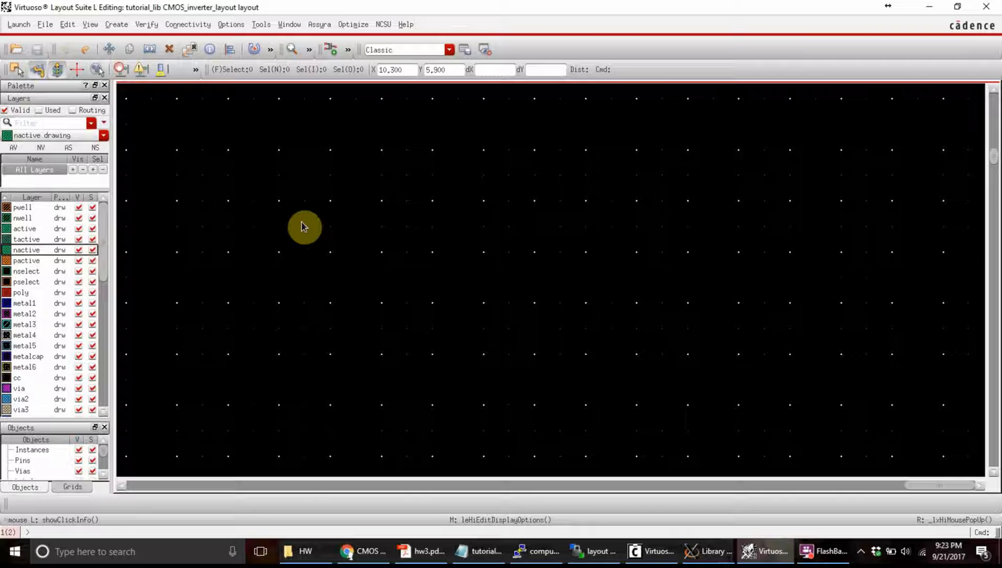
key(r)
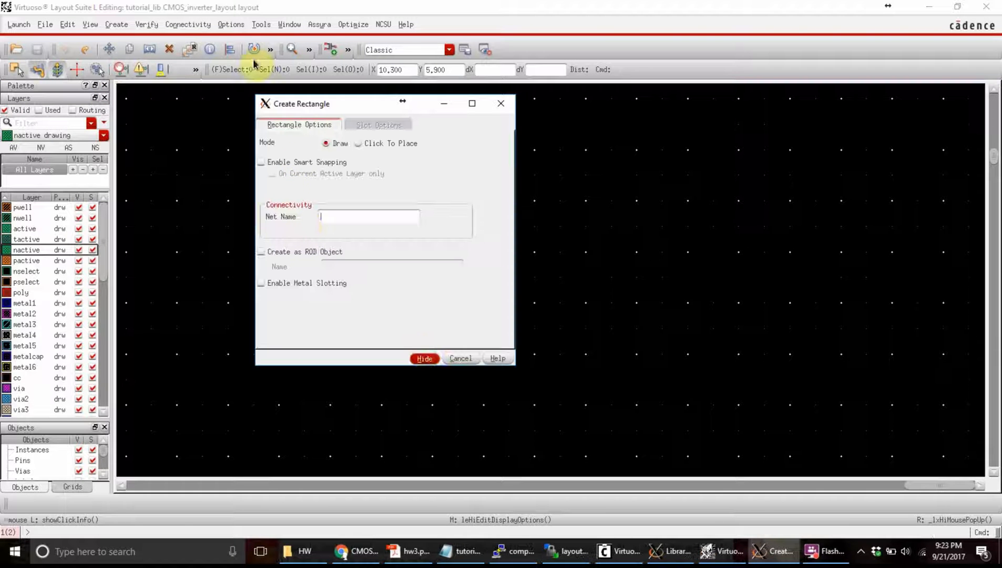
click(425, 360)
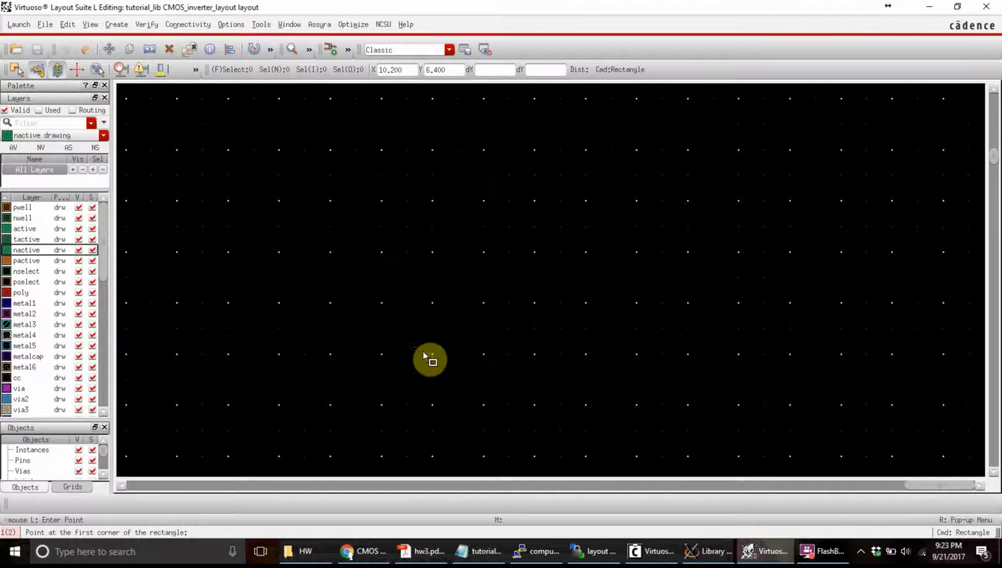
click(330, 253)
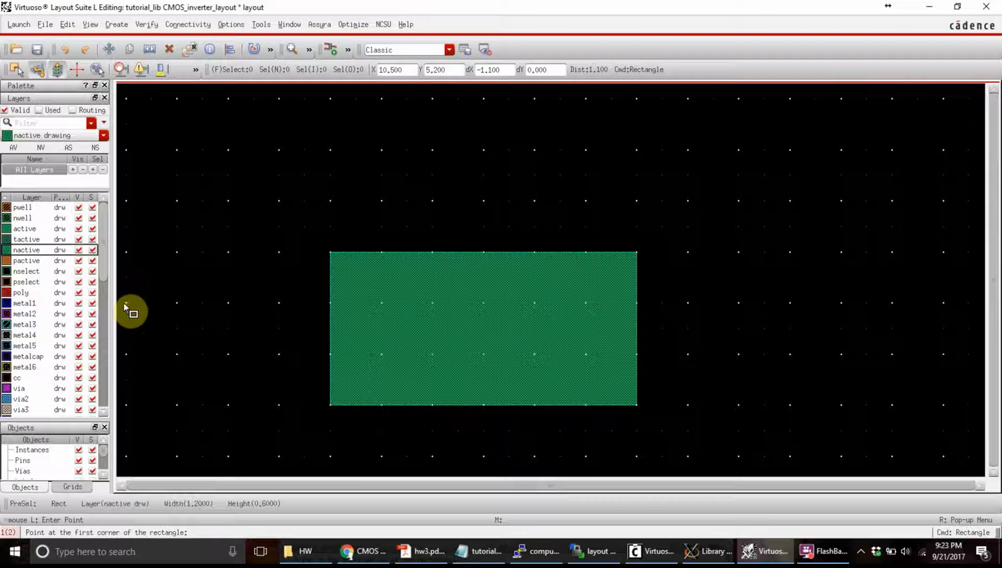
Draw a poly gate rectangle 0.2 wide and 0.8 high over the nactive area, extending past its upper edge and ending at its lower edge.
click(18, 293)
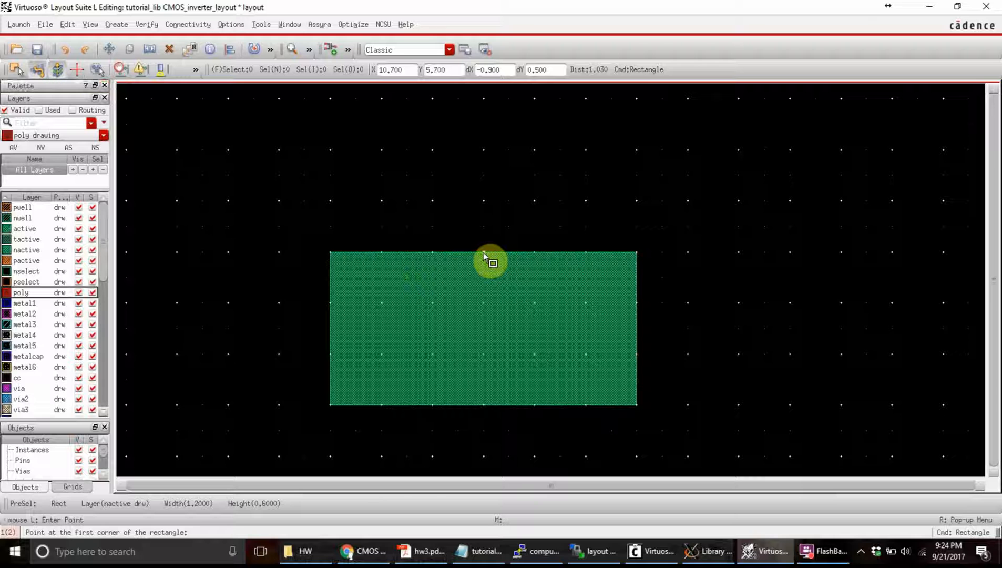
click(482, 199)
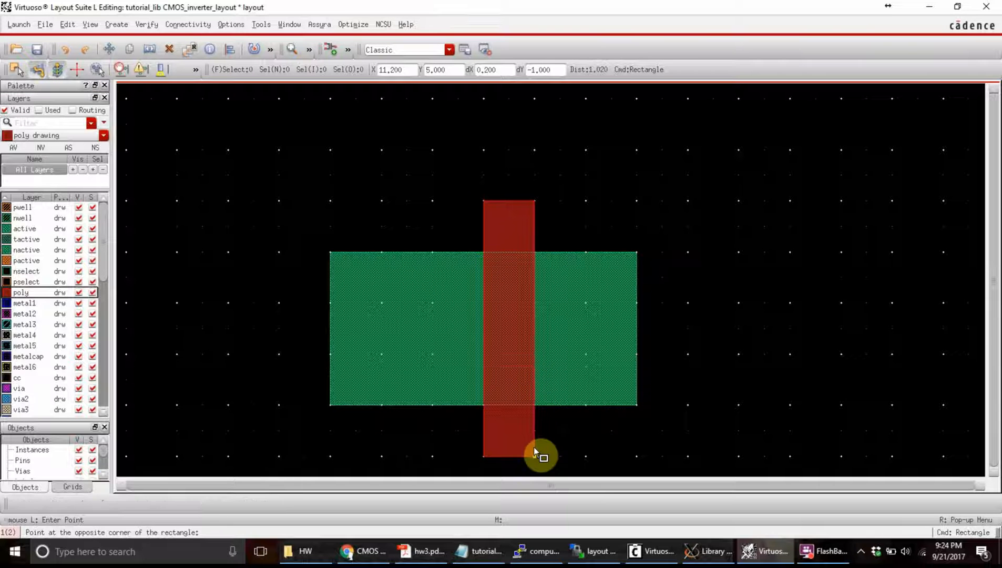
click(535, 405)
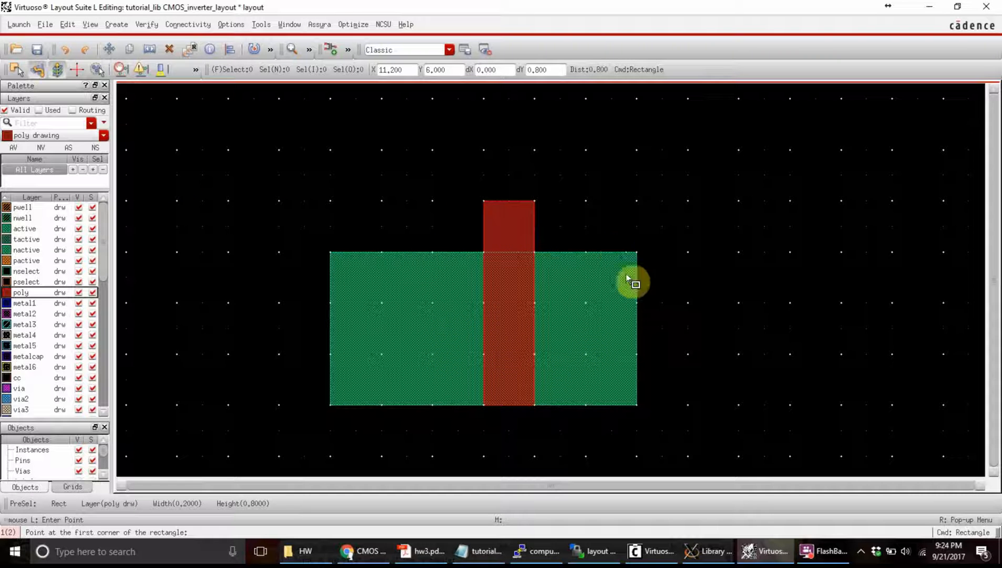
Run a flat, full DRC on the layout with the divaDRC.rul rules file.
click(147, 25)
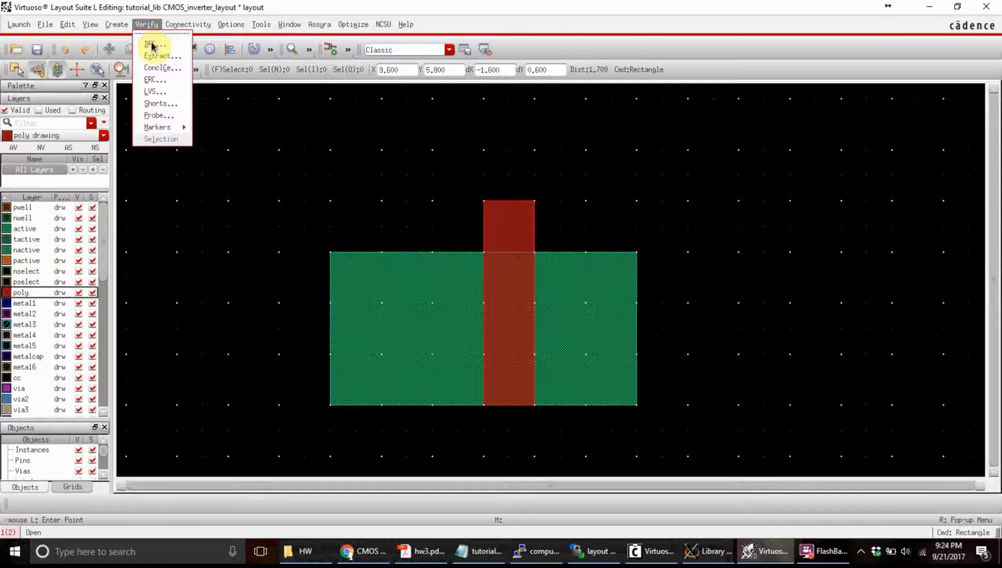
click(152, 45)
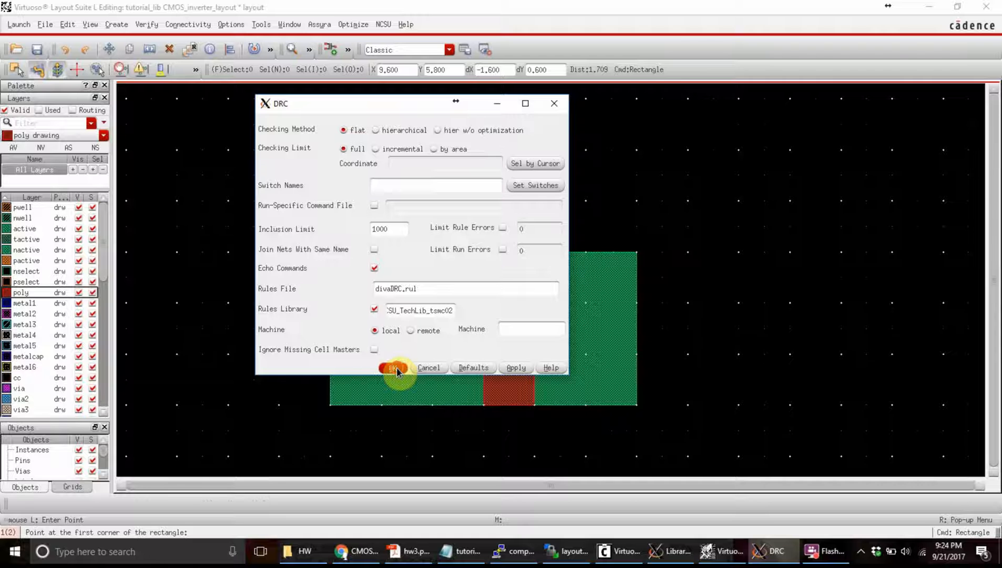
click(396, 367)
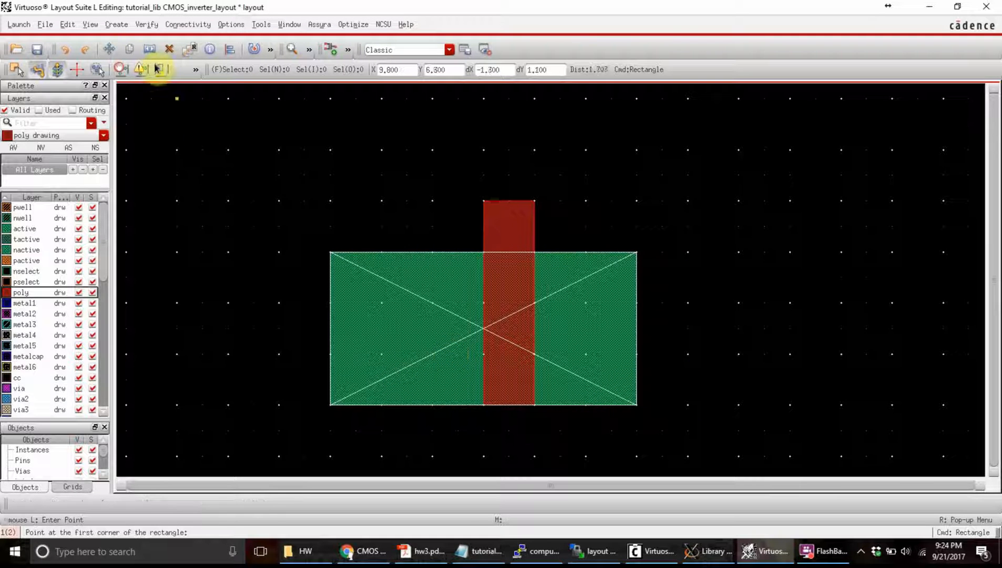
Explain the DRC marker covering the nactive rectangle and read the violated rule and its reason.
click(146, 24)
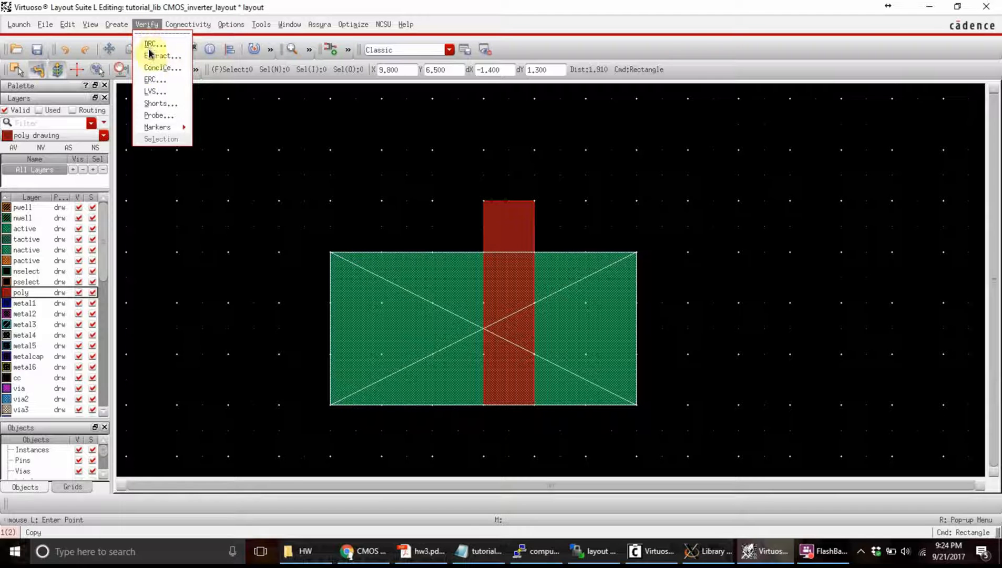
mouse_move(156, 130)
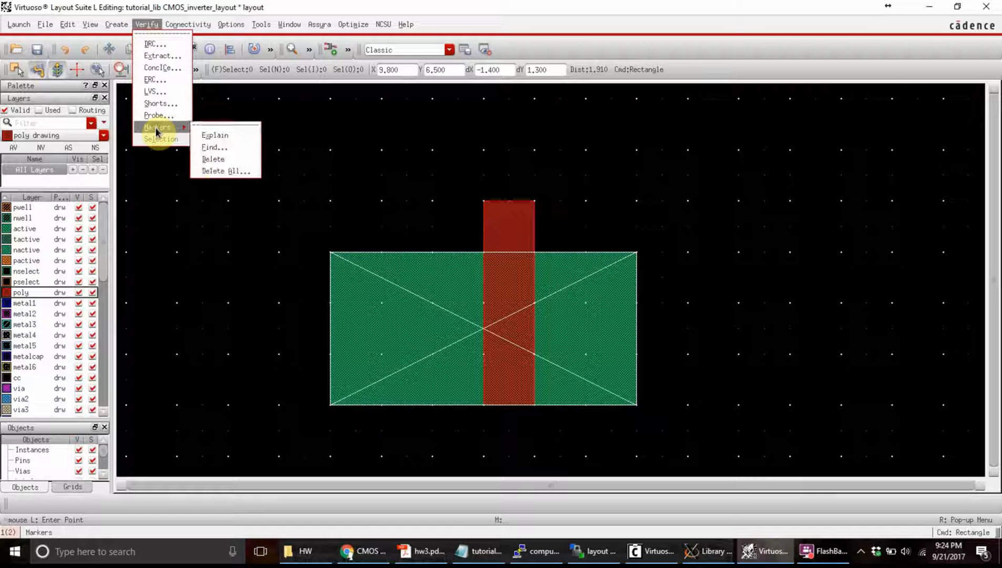
click(216, 138)
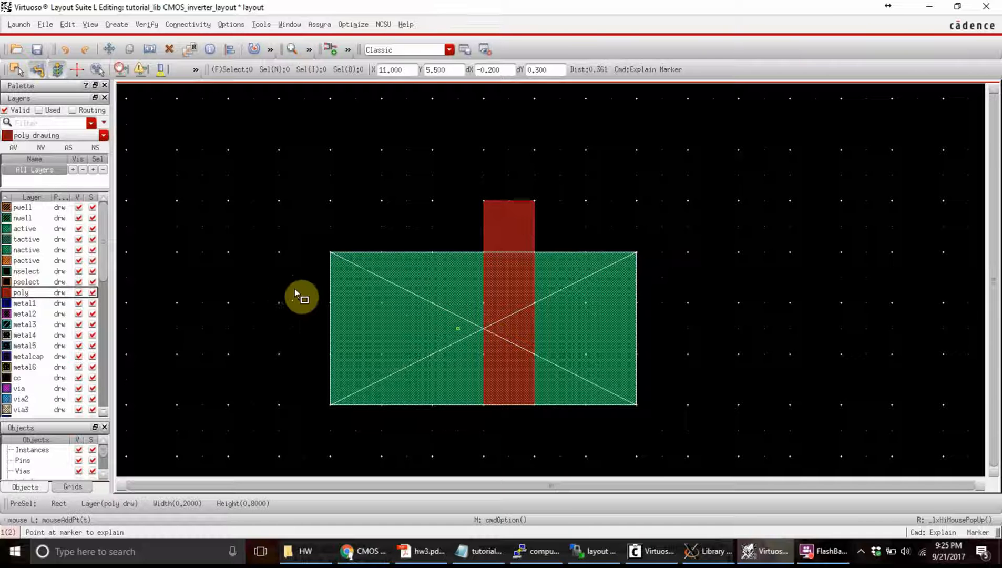
click(341, 261)
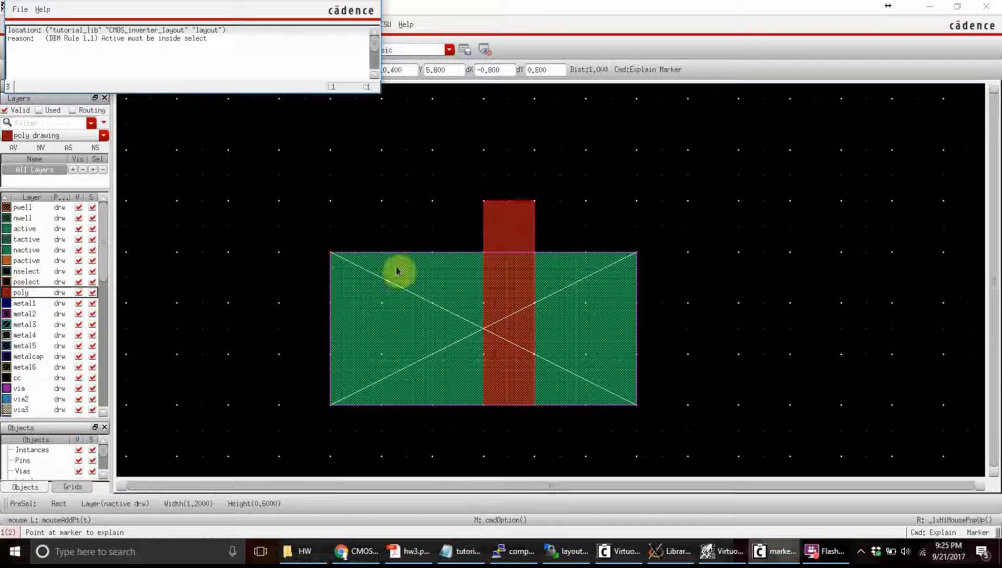
click(161, 58)
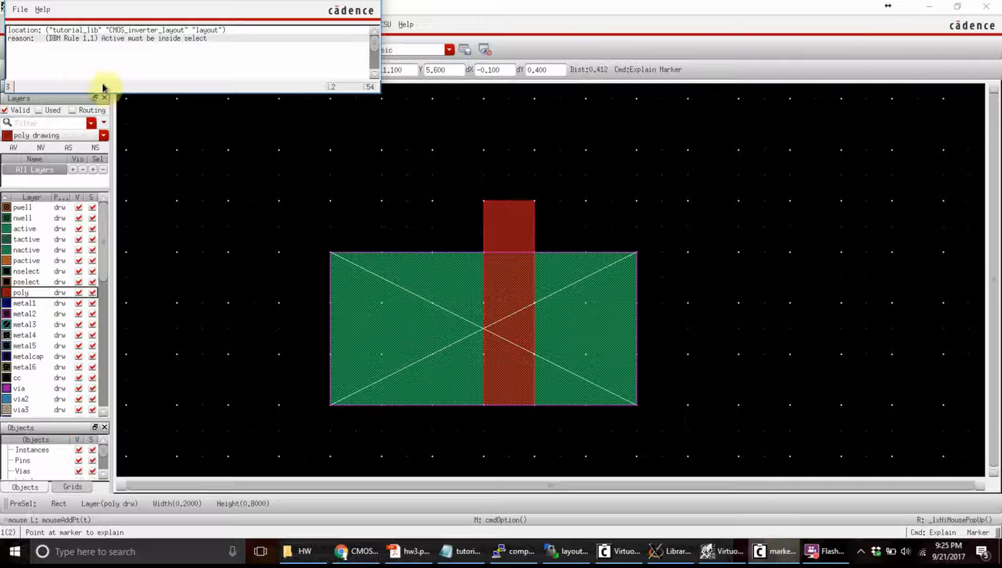
click(62, 29)
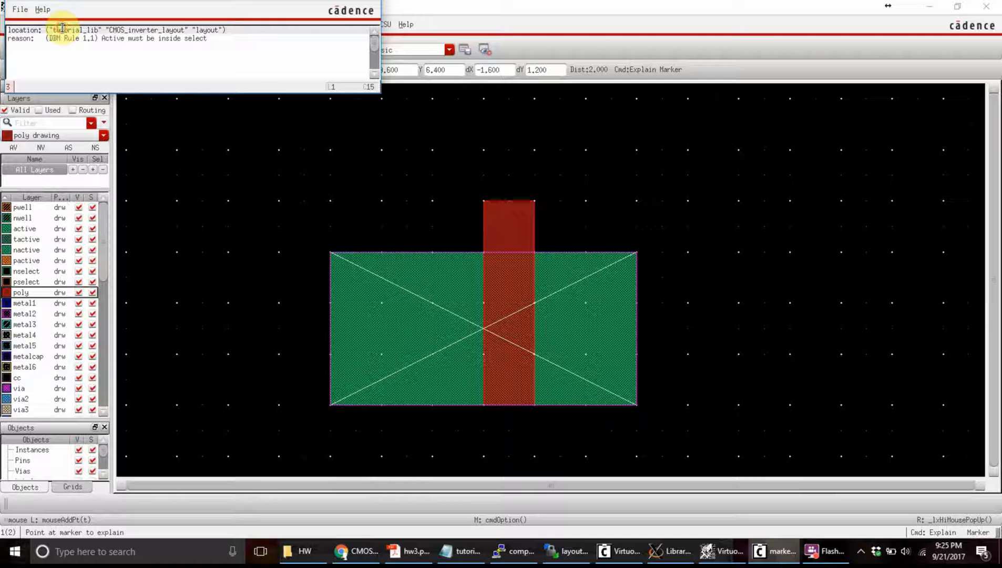
click(62, 38)
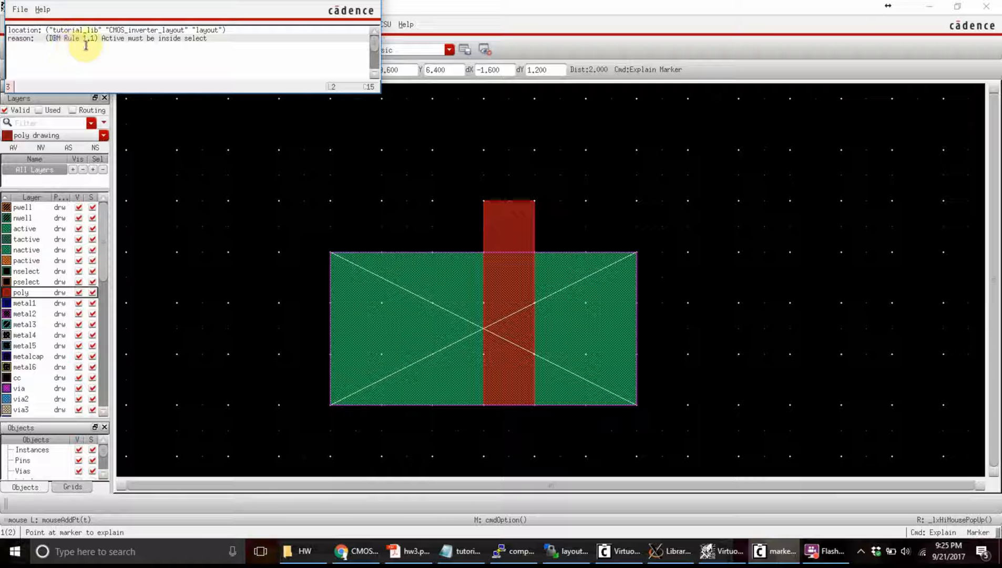
click(212, 62)
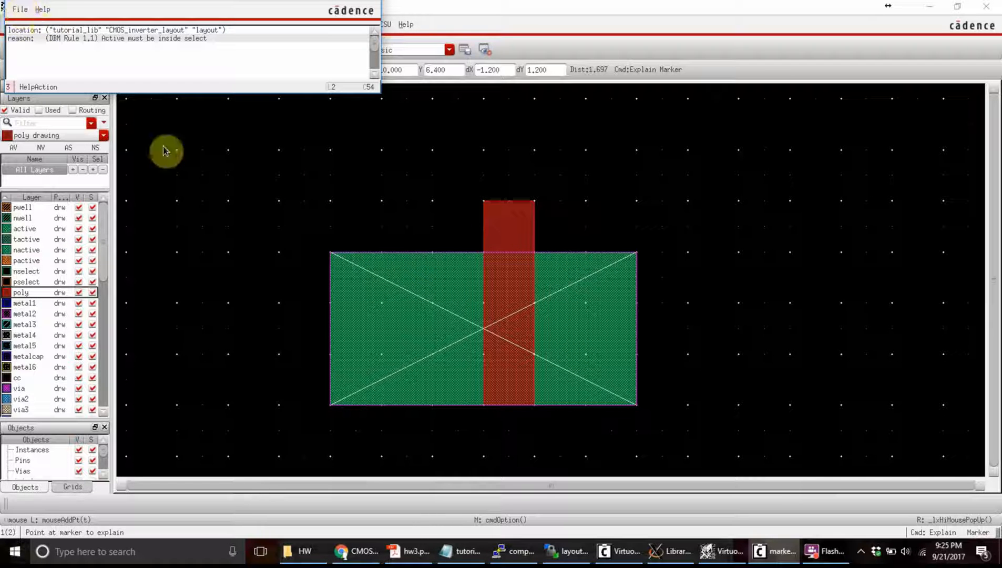
click(266, 261)
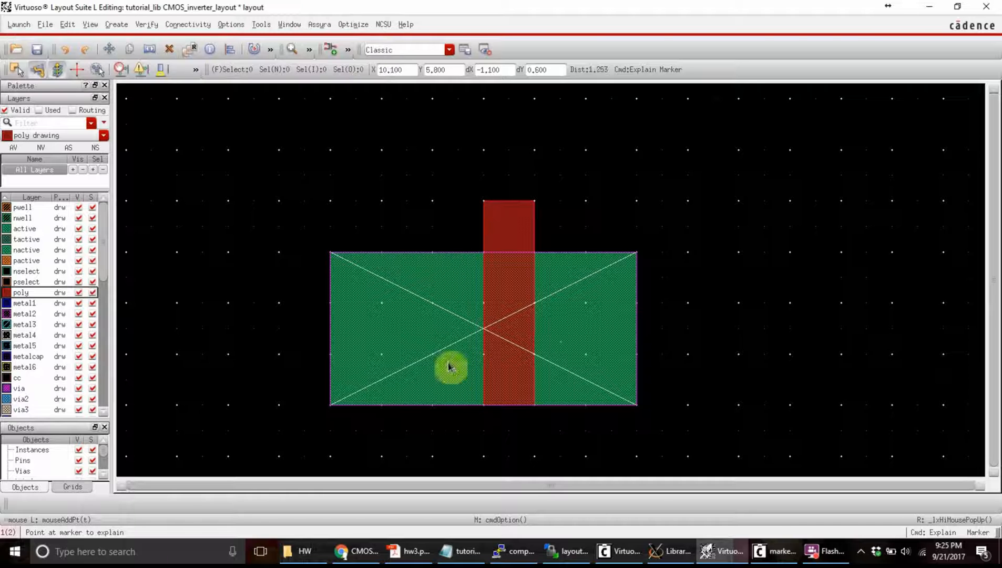
click(520, 346)
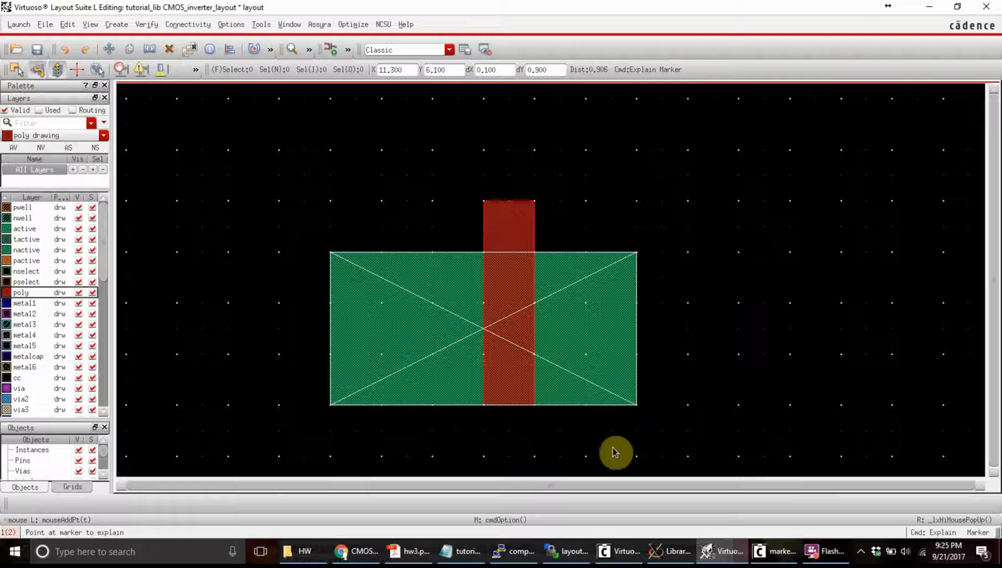
Draw an nselect rectangle 1.5 wide and 0.9 high enclosing the whole nactive area.
click(30, 273)
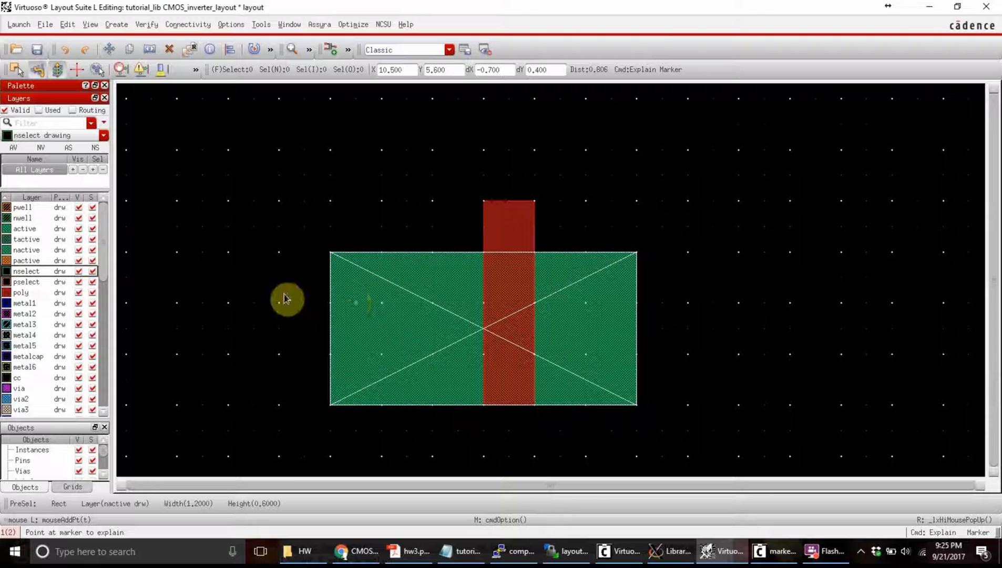
click(25, 274)
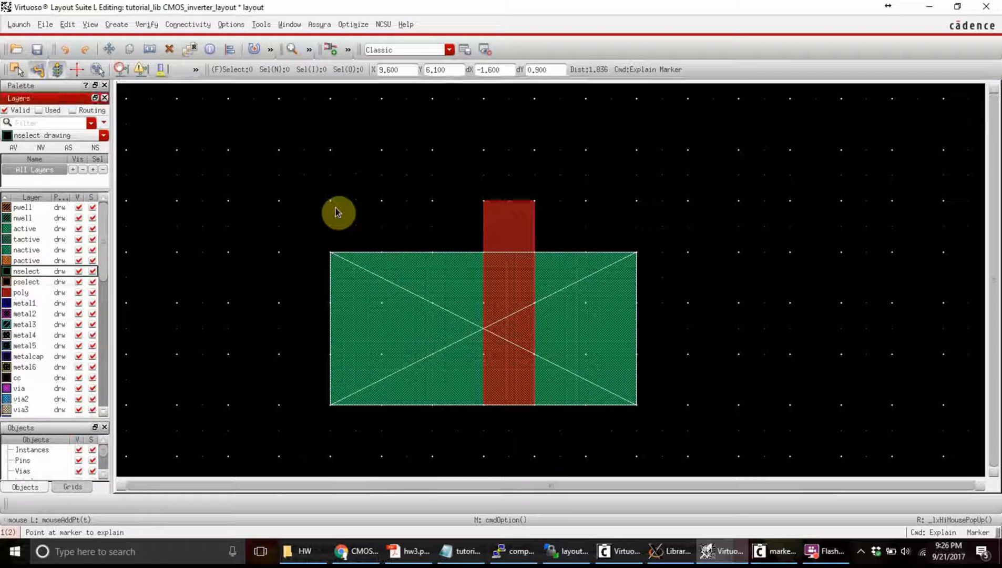
key(r)
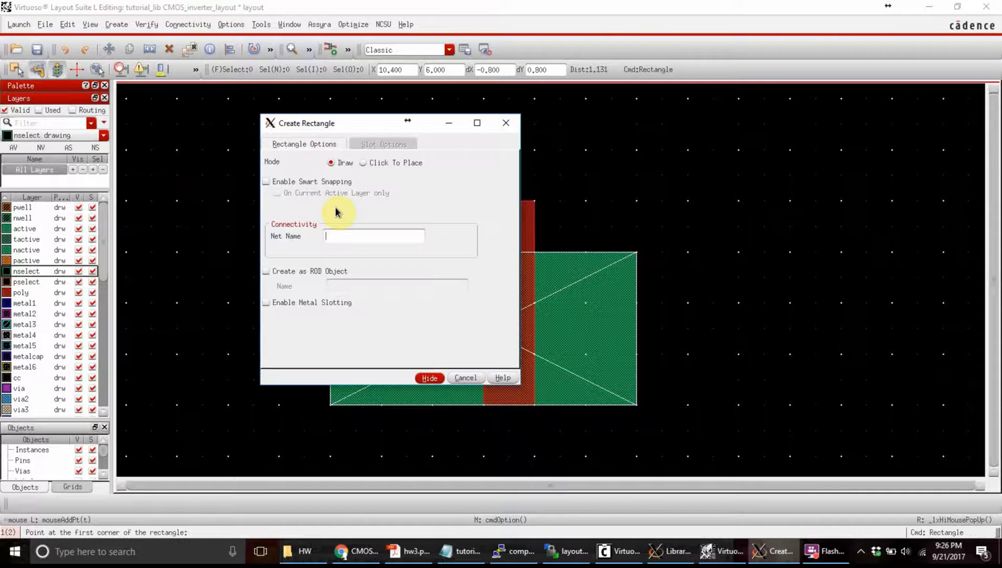
key(F3)
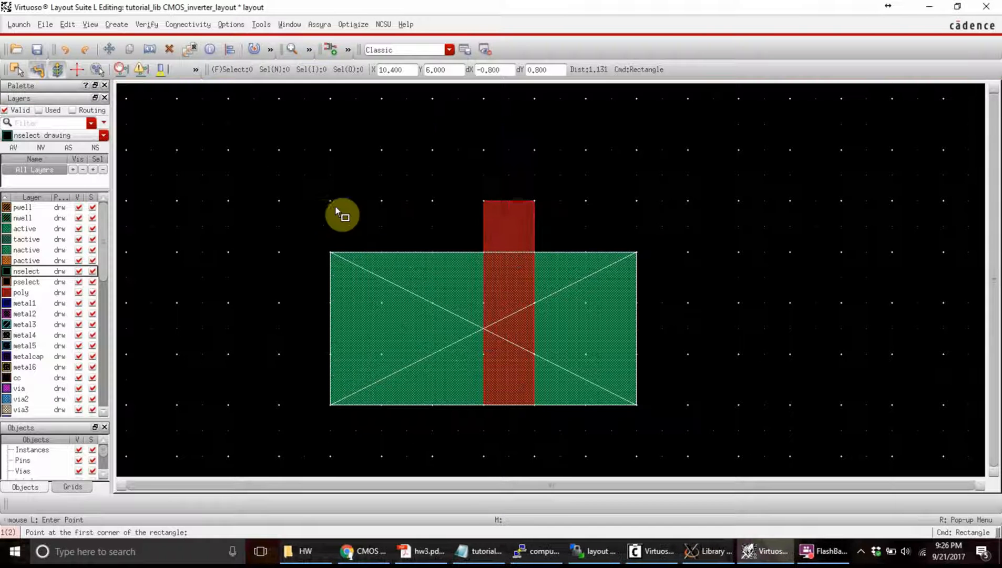
click(279, 201)
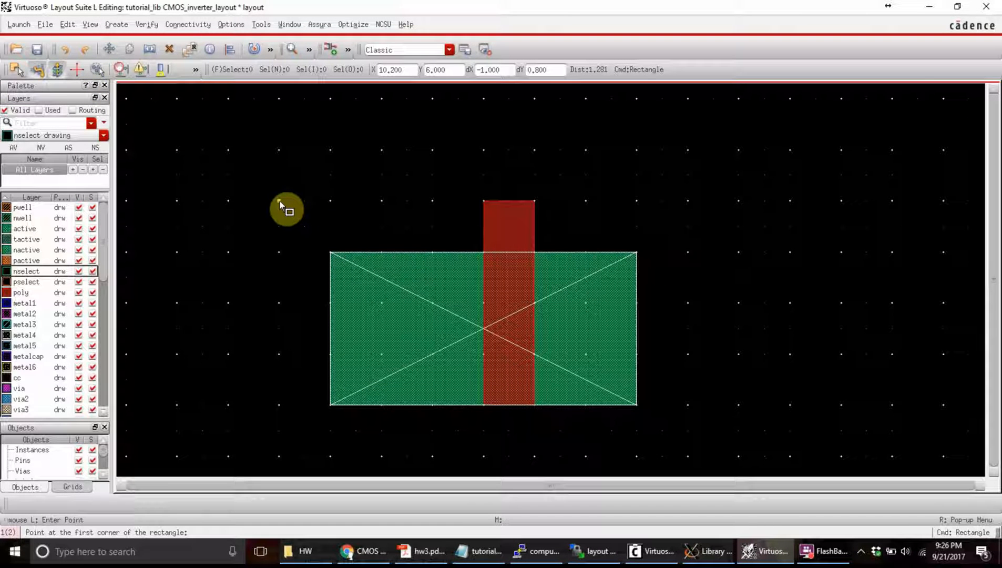
click(658, 427)
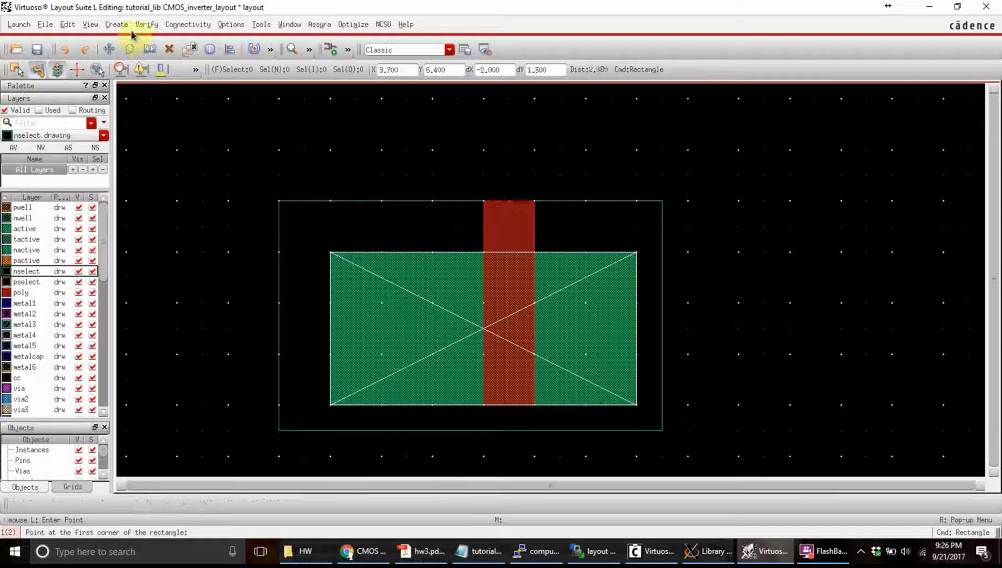
Rerun the flat, full DRC with divaDRC.rul to check the layout including the new nselect rectangle.
click(147, 29)
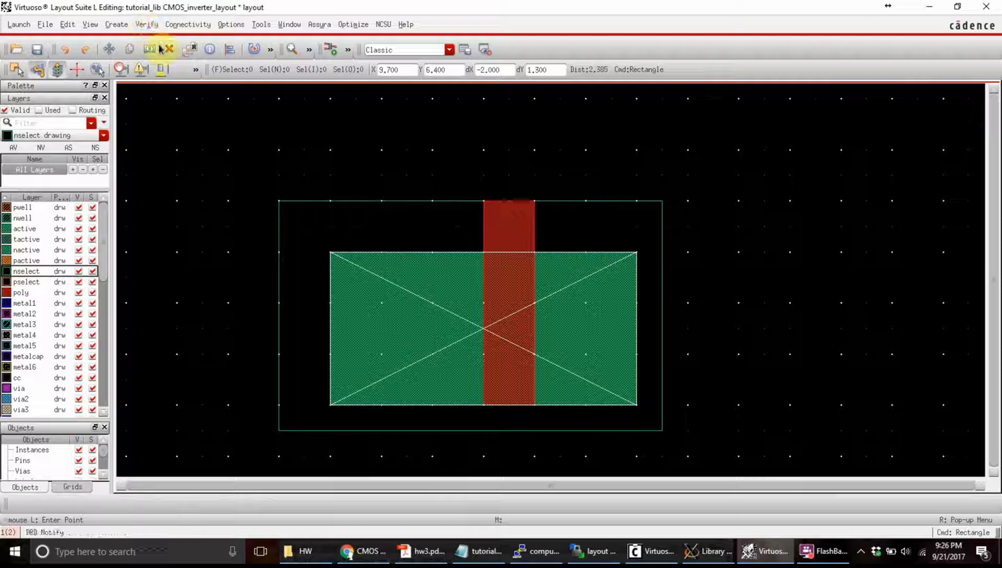
click(149, 27)
click(155, 31)
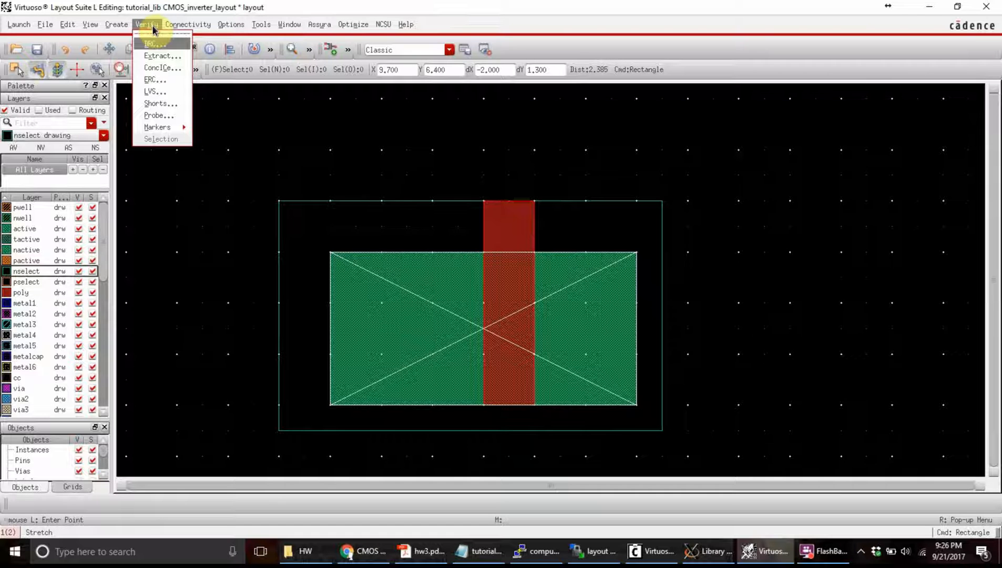
click(154, 45)
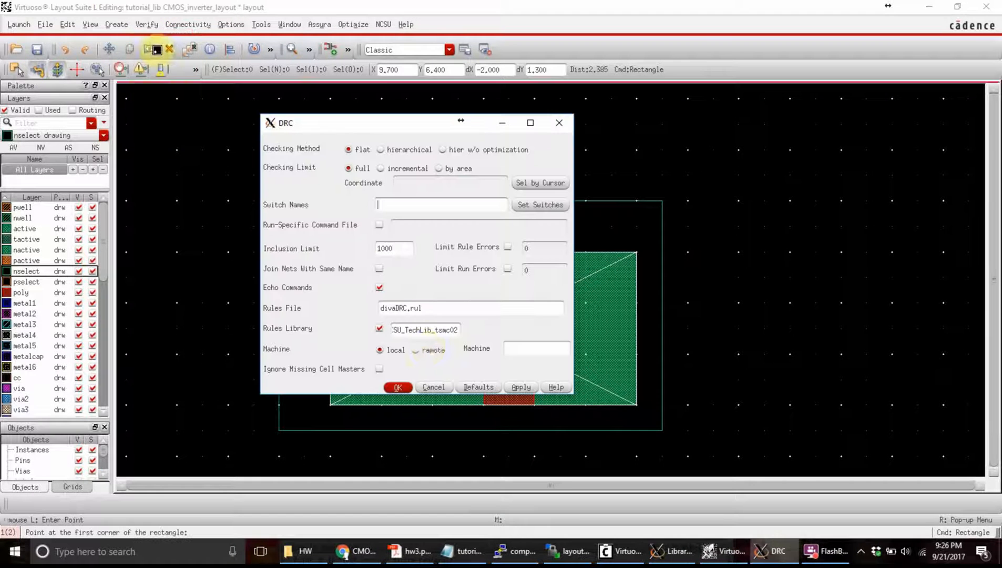
click(405, 389)
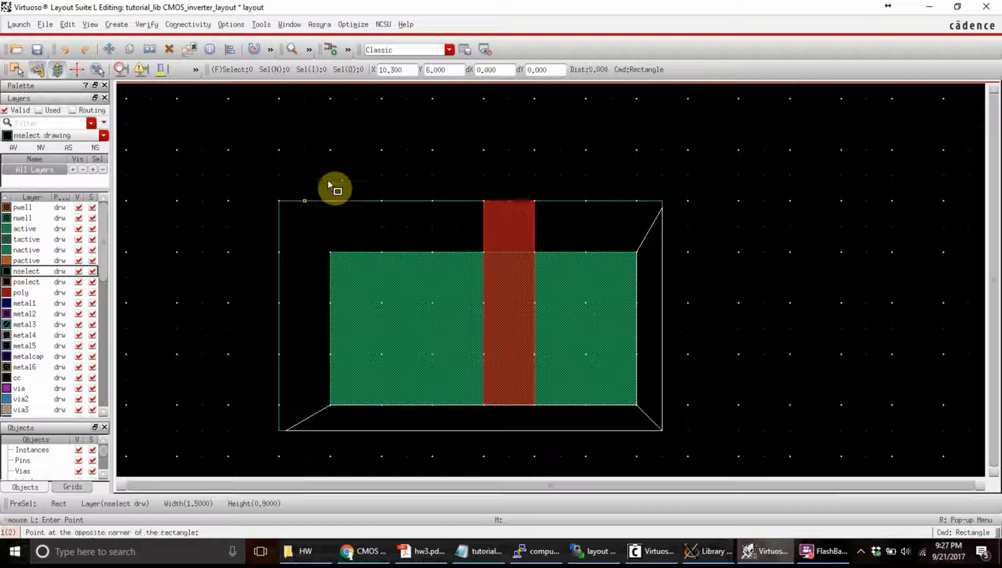
Leave the Rectangle command and select the nactive rectangle and the surrounding nselect rectangle in turn to inspect them.
key(Escape)
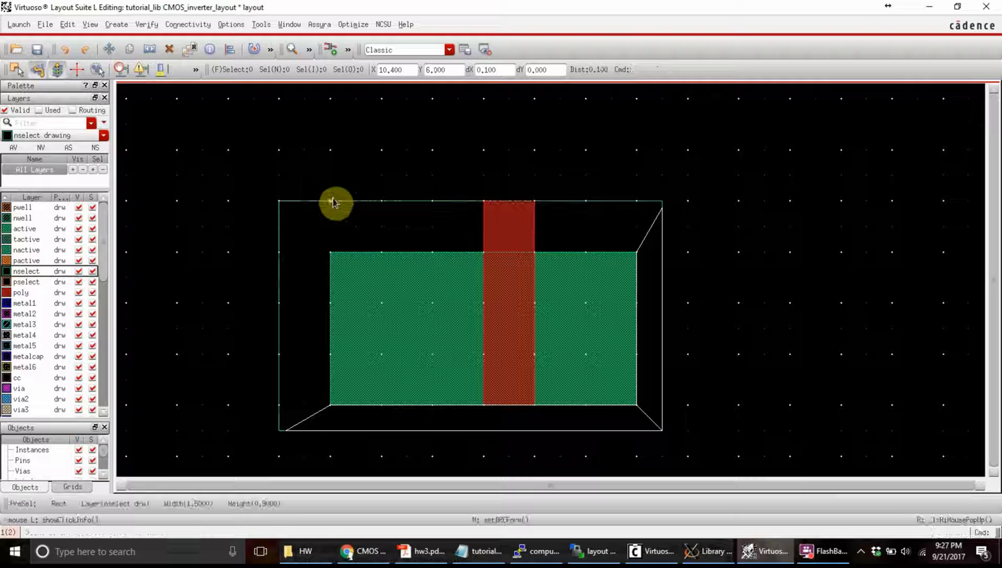
click(350, 307)
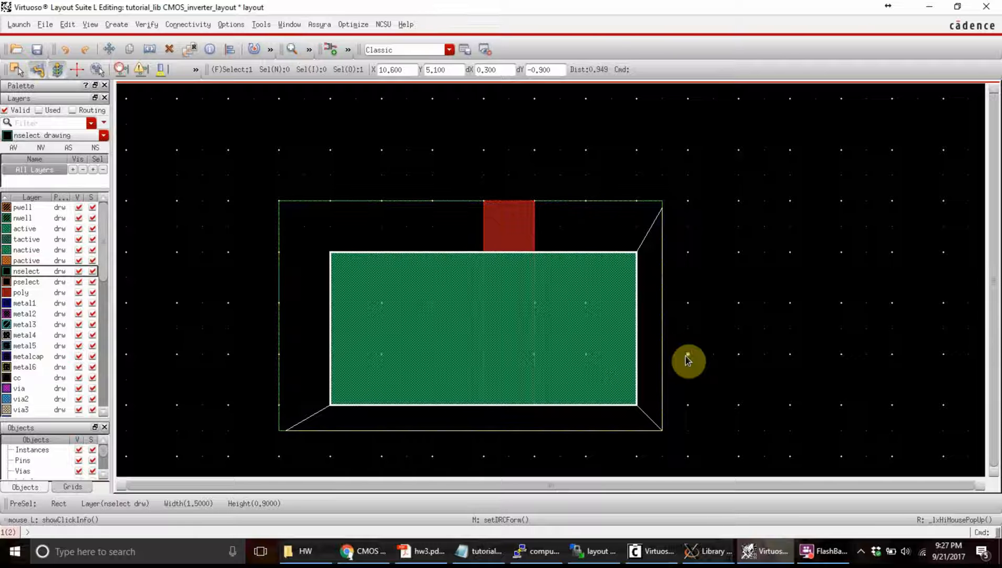
click(666, 286)
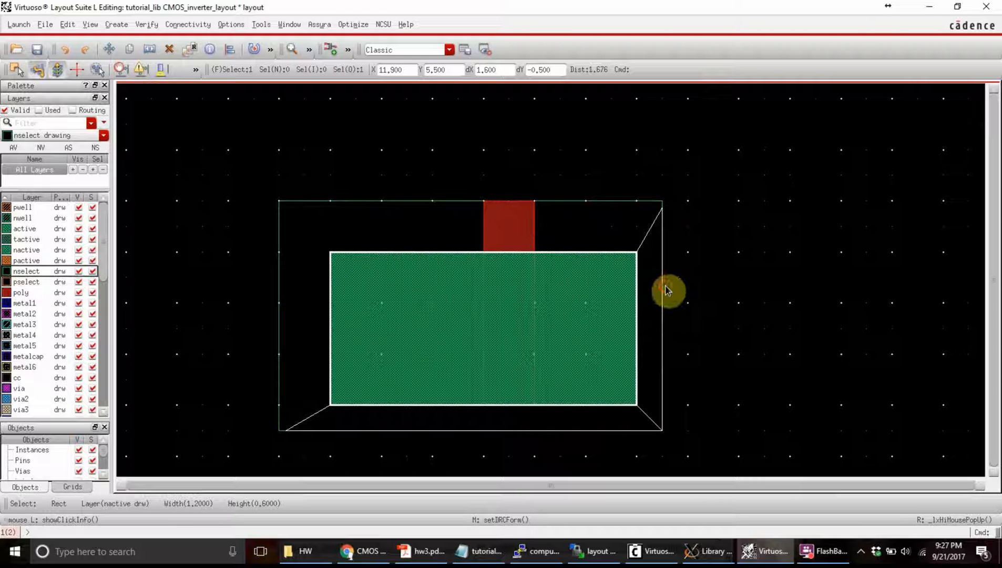
Explain the DRC marker between the right-hand edges of nactive and nselect and read the required overlap distance.
click(146, 25)
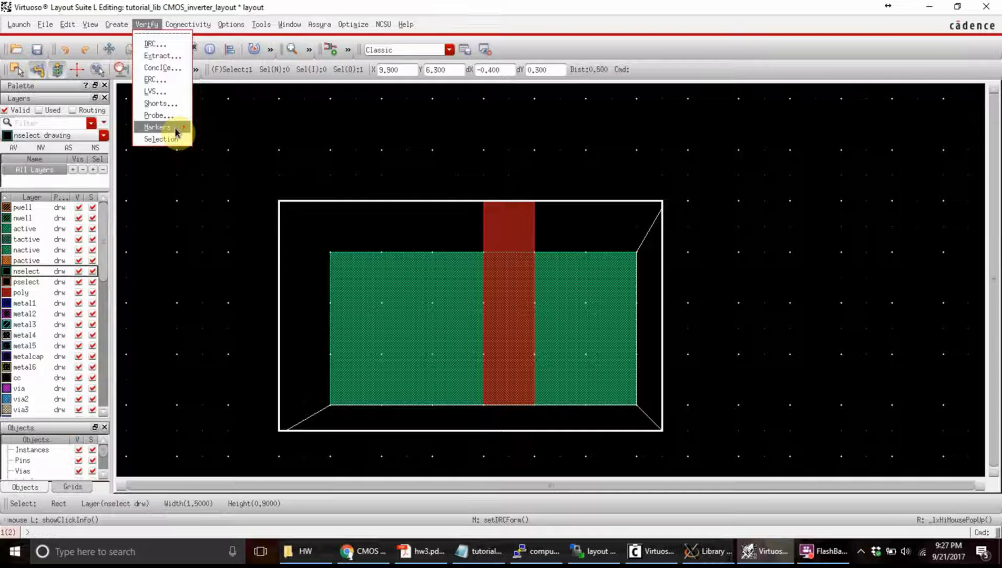
click(177, 133)
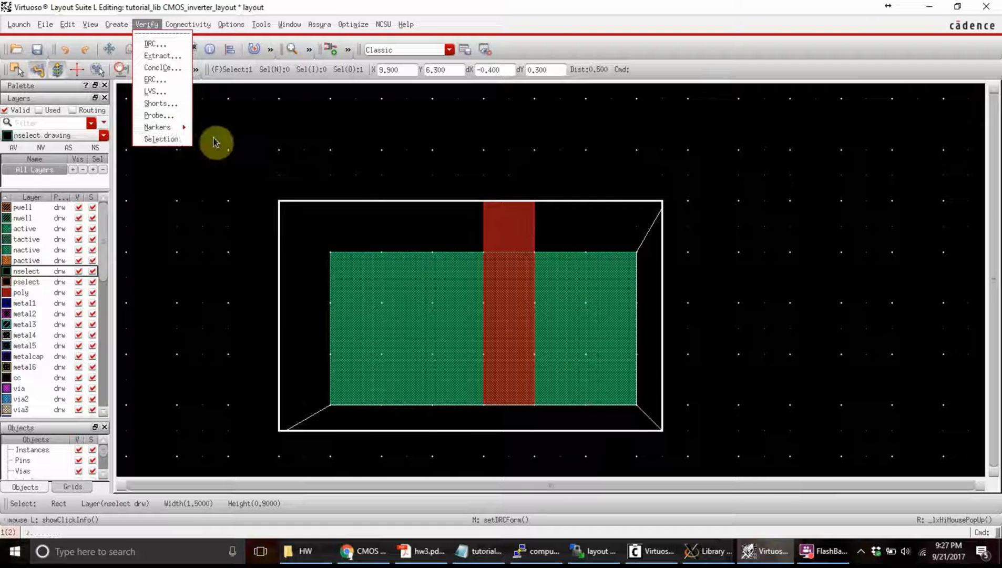
mouse_move(185, 128)
click(213, 136)
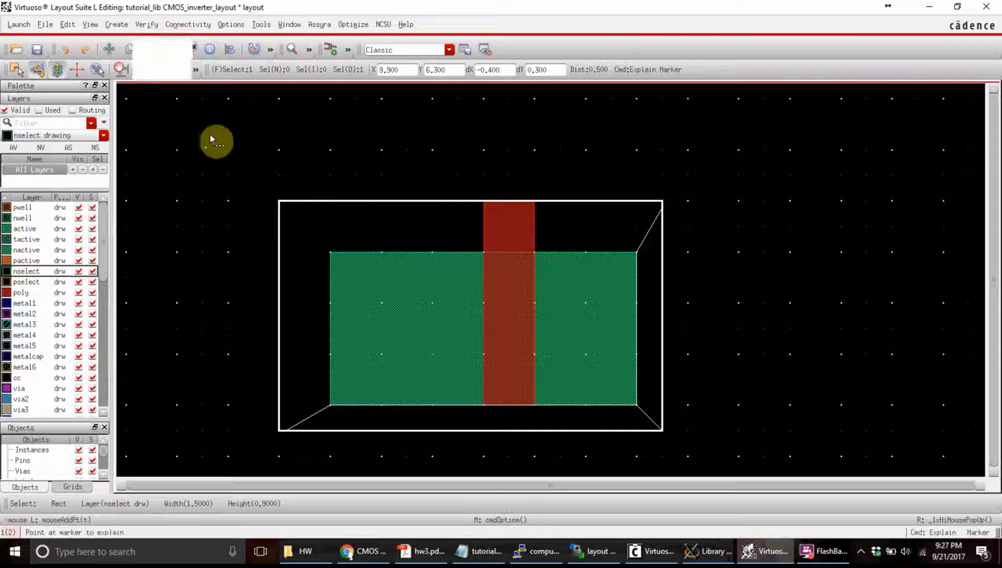
click(645, 240)
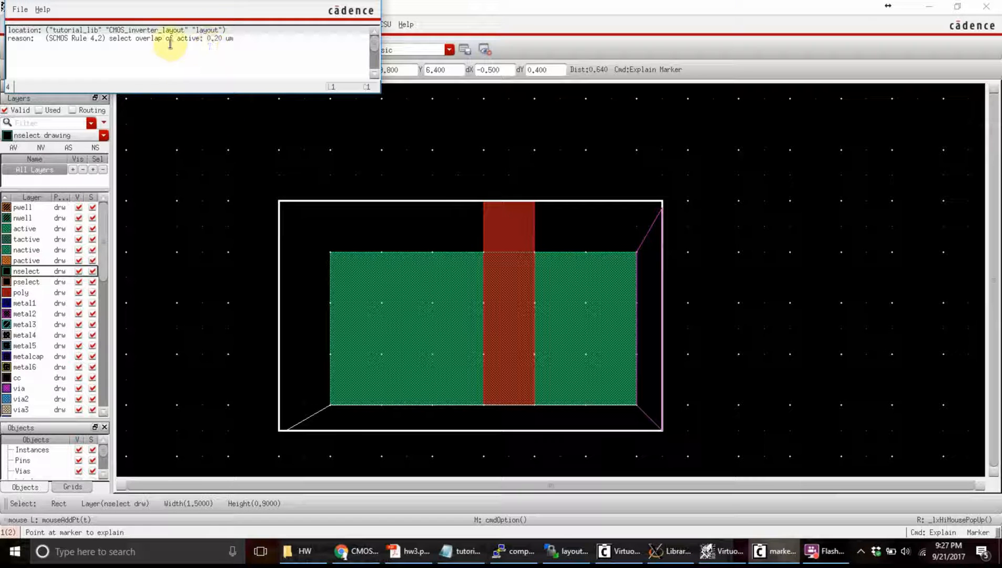
click(110, 39)
drag(109, 39, 221, 46)
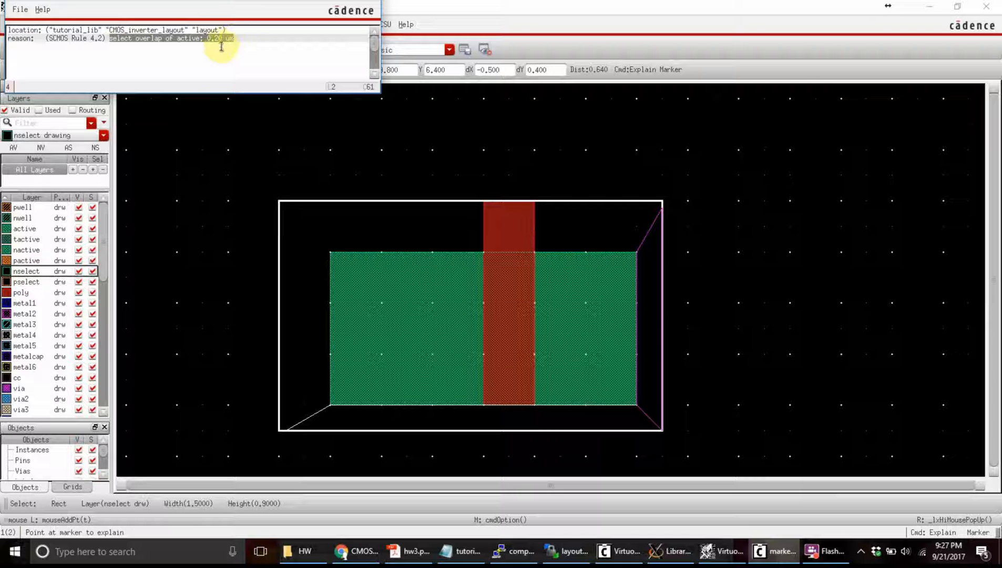
click(126, 47)
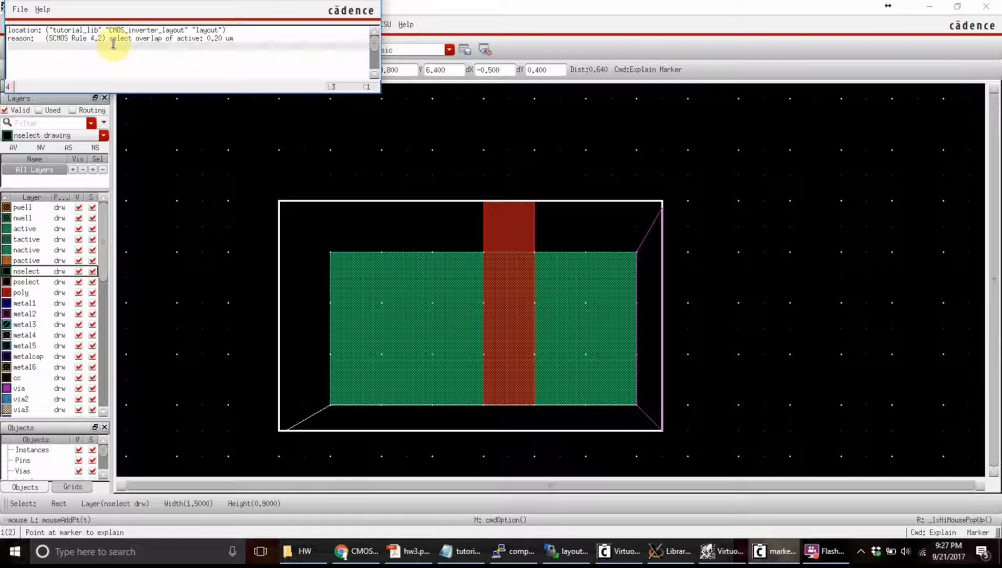
click(243, 38)
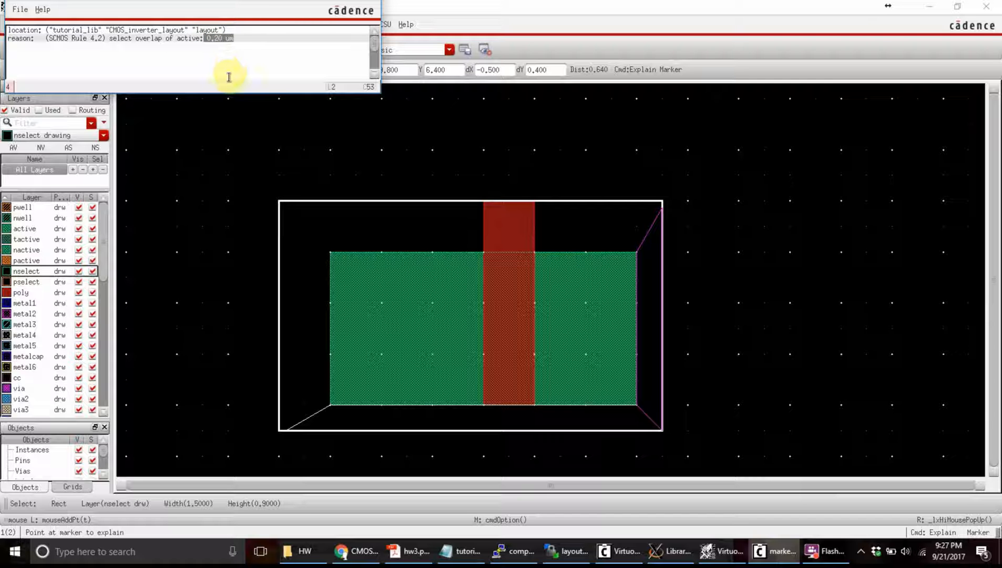
click(211, 38)
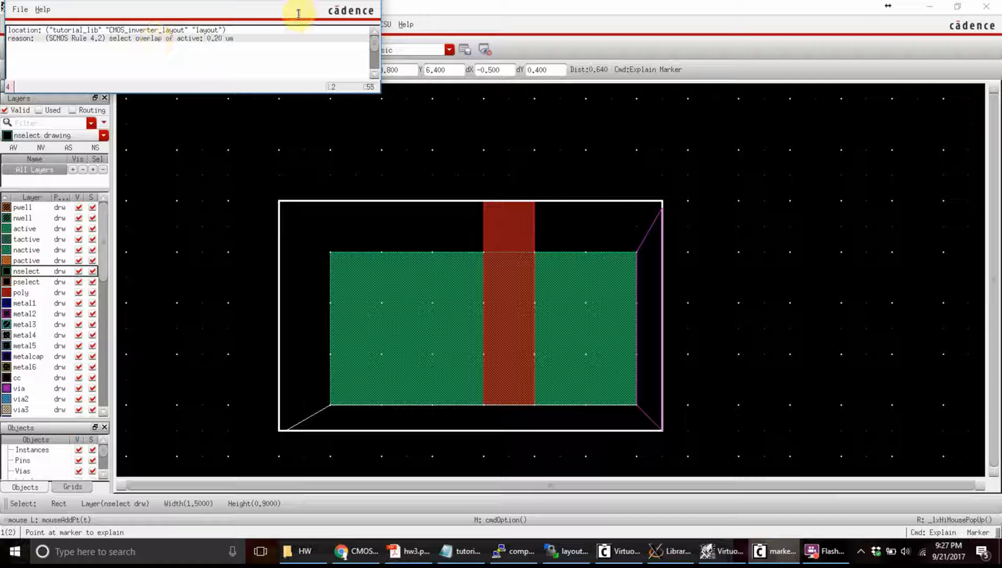
click(253, 142)
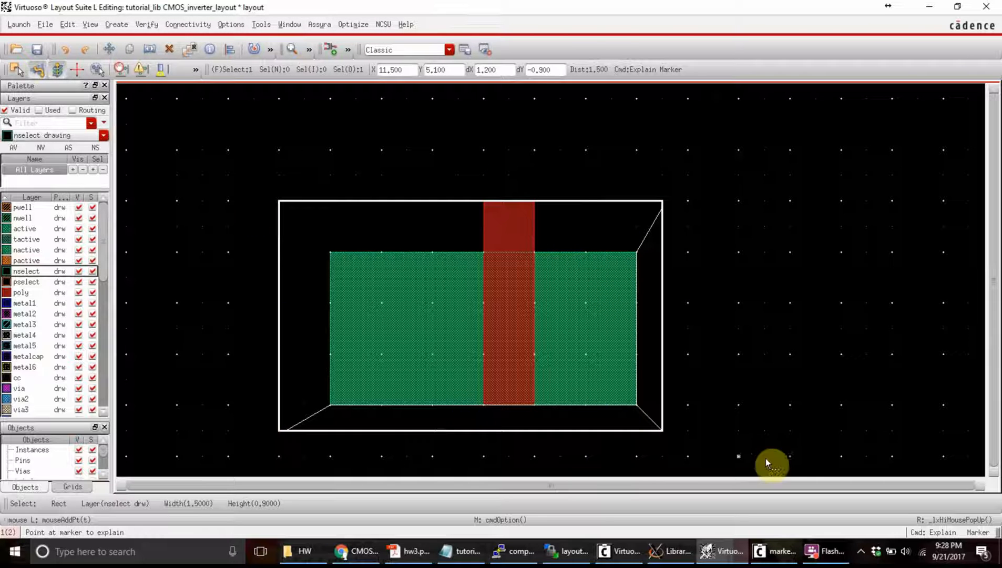
click(732, 368)
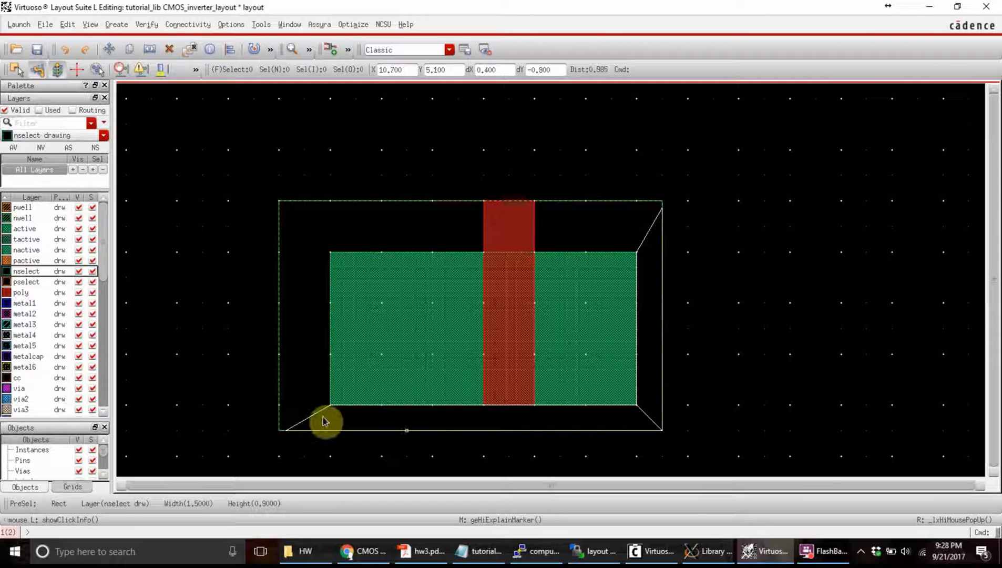
Delete all DRC markers of every severity from the current cellview.
click(147, 24)
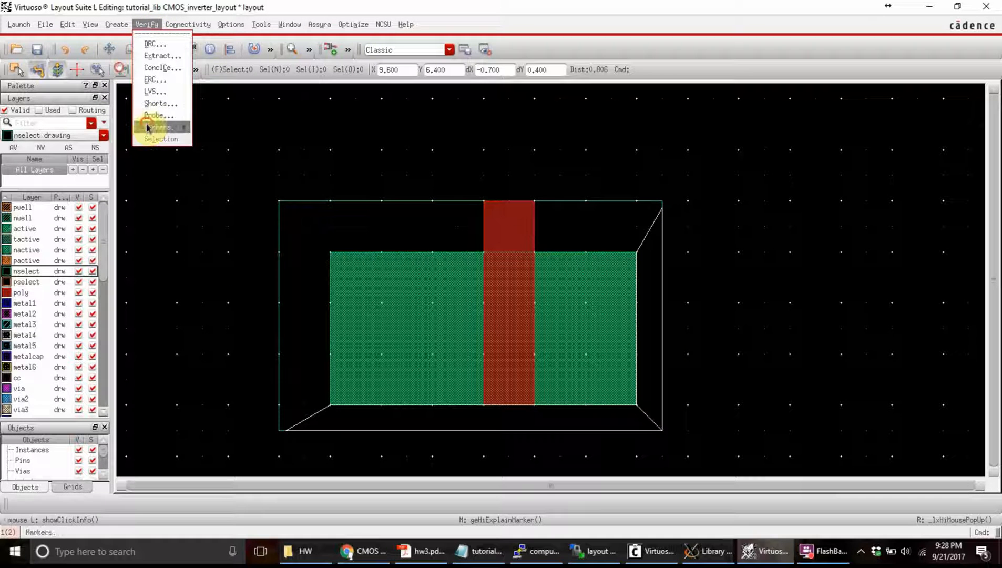
mouse_move(146, 127)
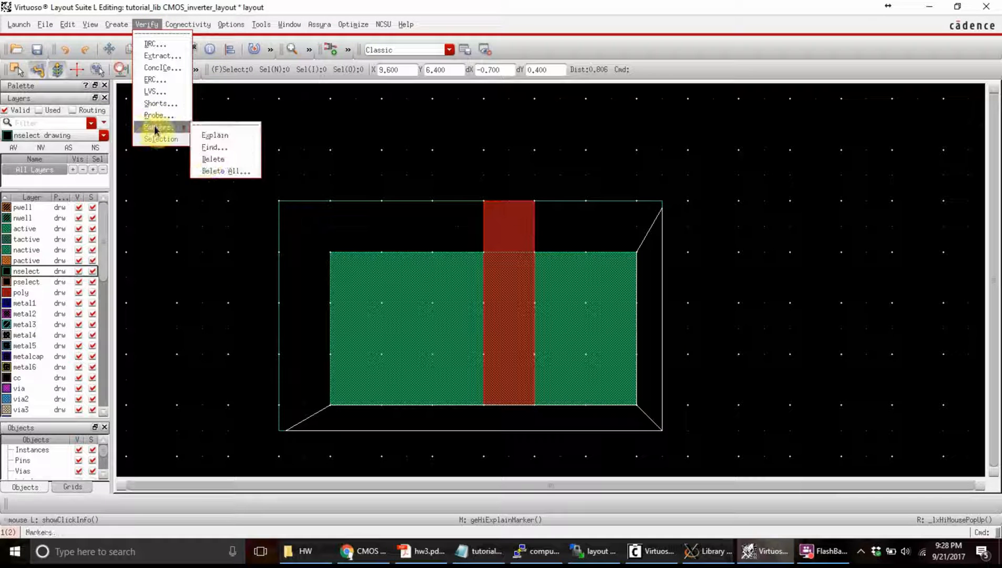
click(226, 172)
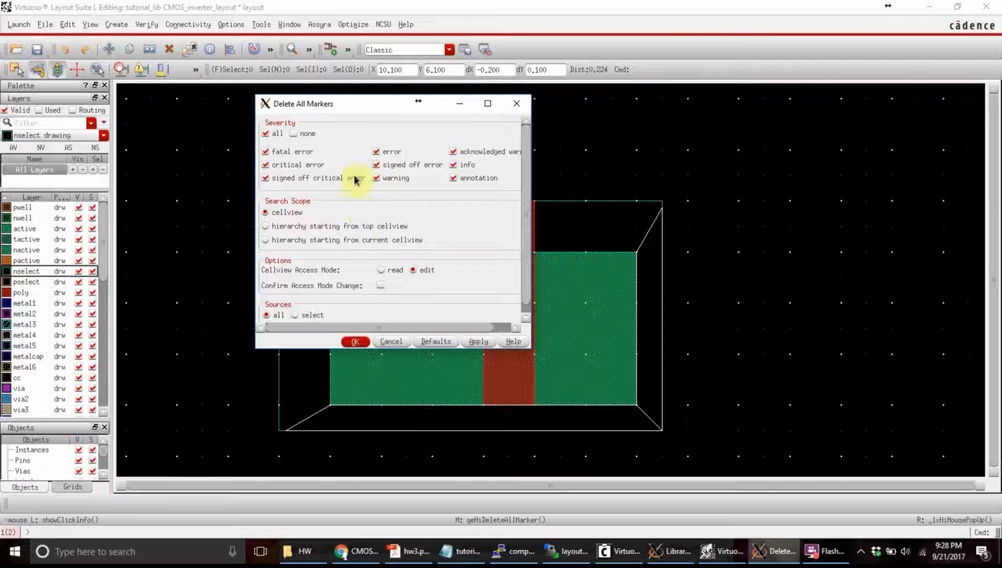
click(355, 342)
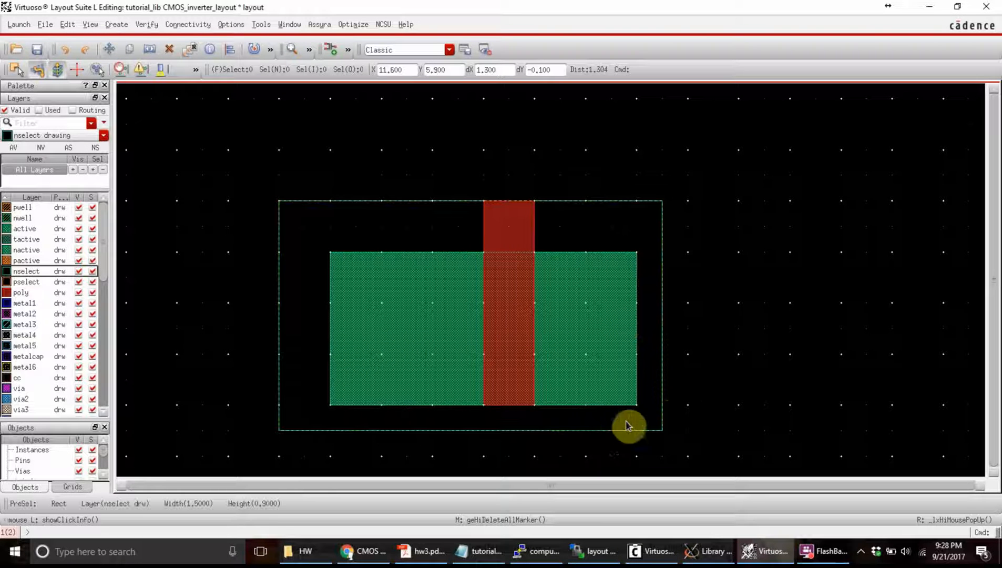
Stretch the nselect rectangle's right-hand and lower edges outward by 0.1 each, making it 1.6 wide and 1.0 high.
click(659, 231)
click(742, 220)
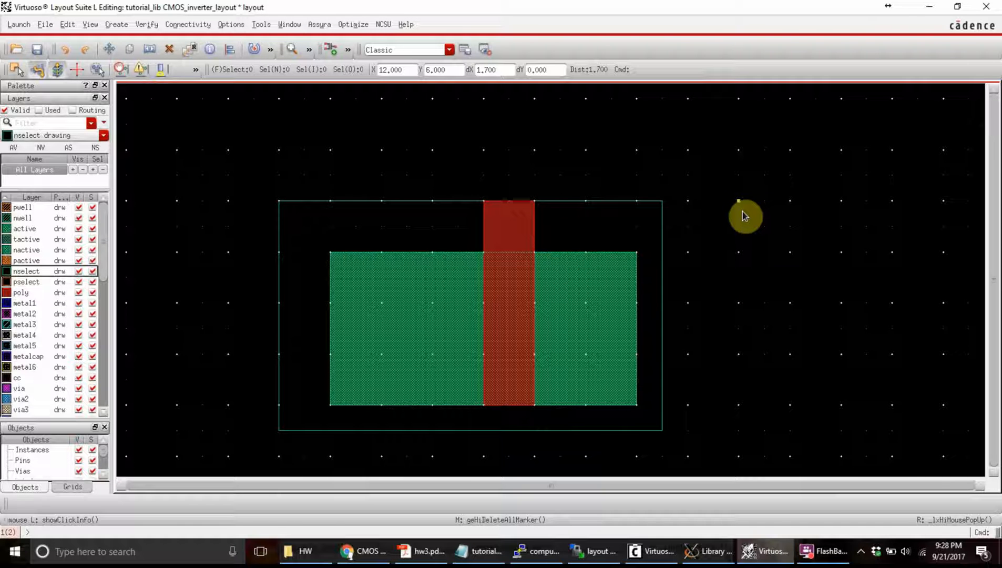
key(s)
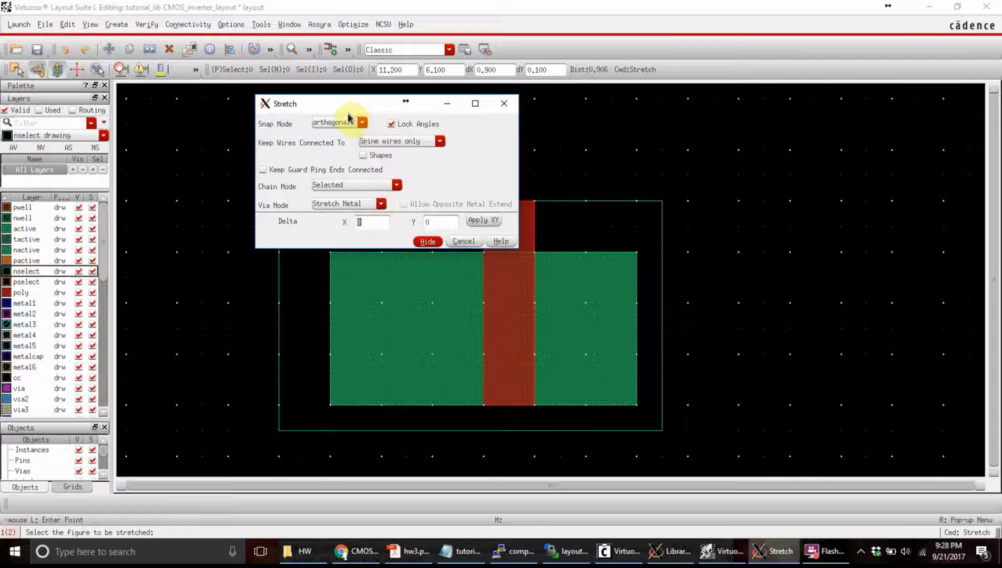
click(427, 242)
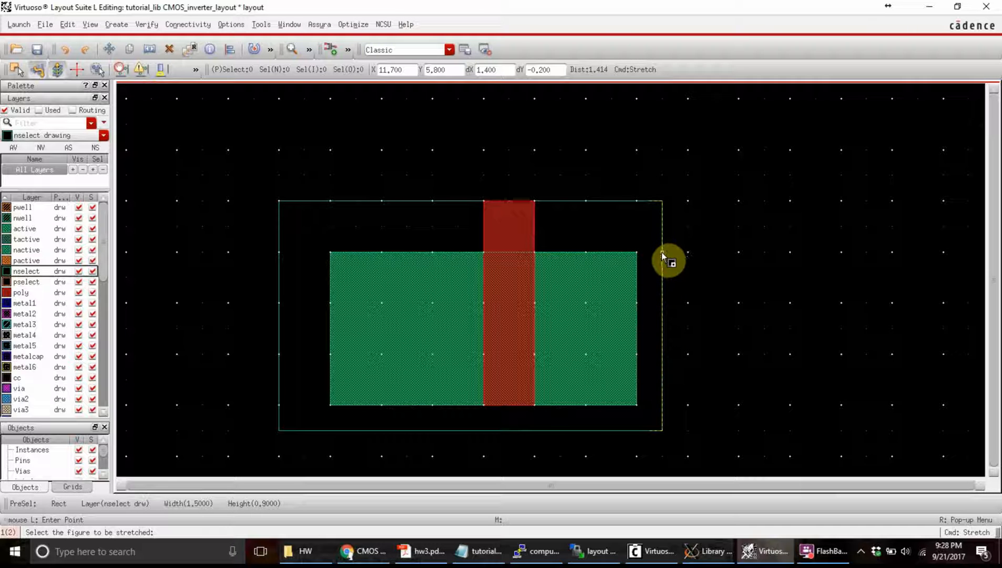
click(663, 345)
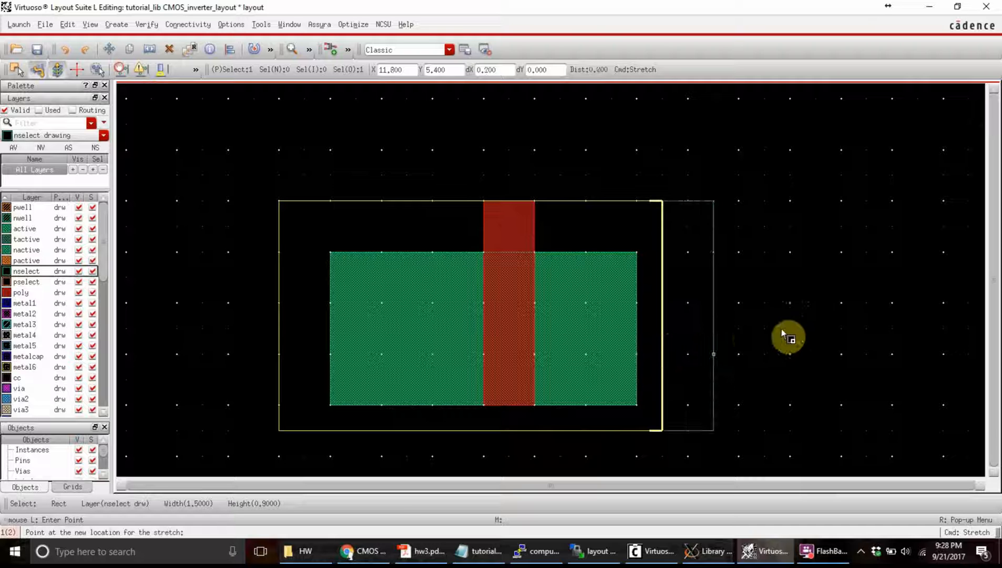
click(690, 306)
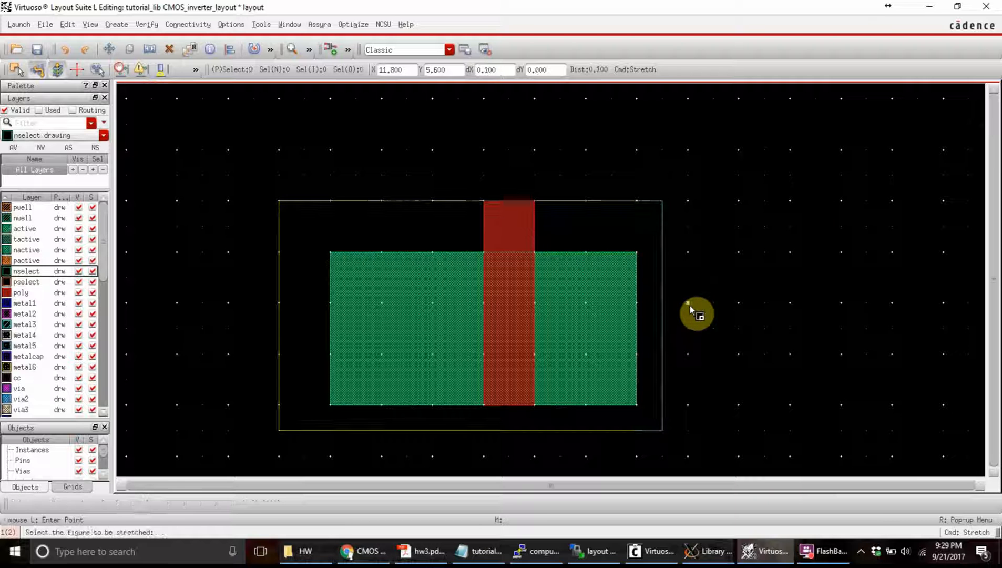
click(663, 298)
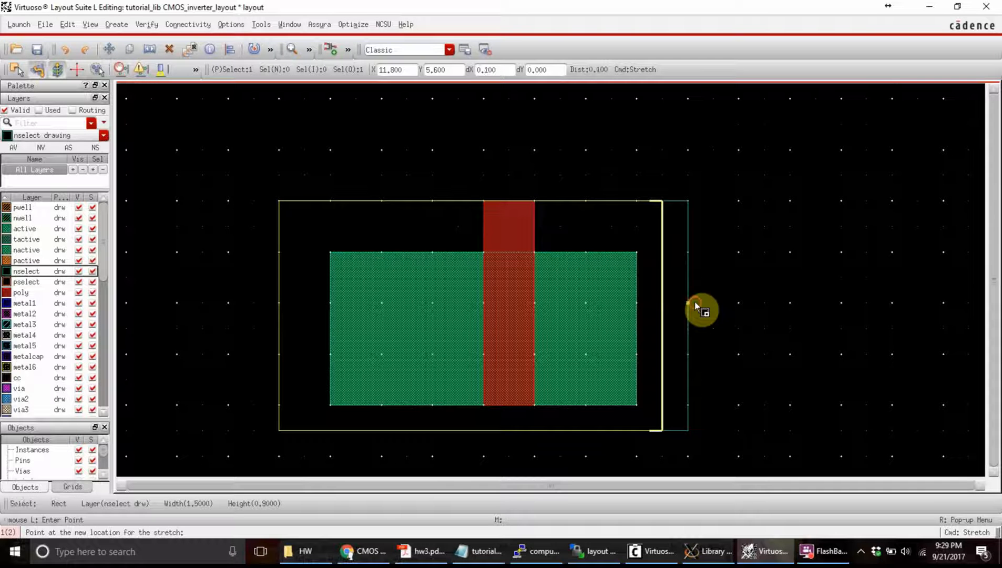
click(695, 301)
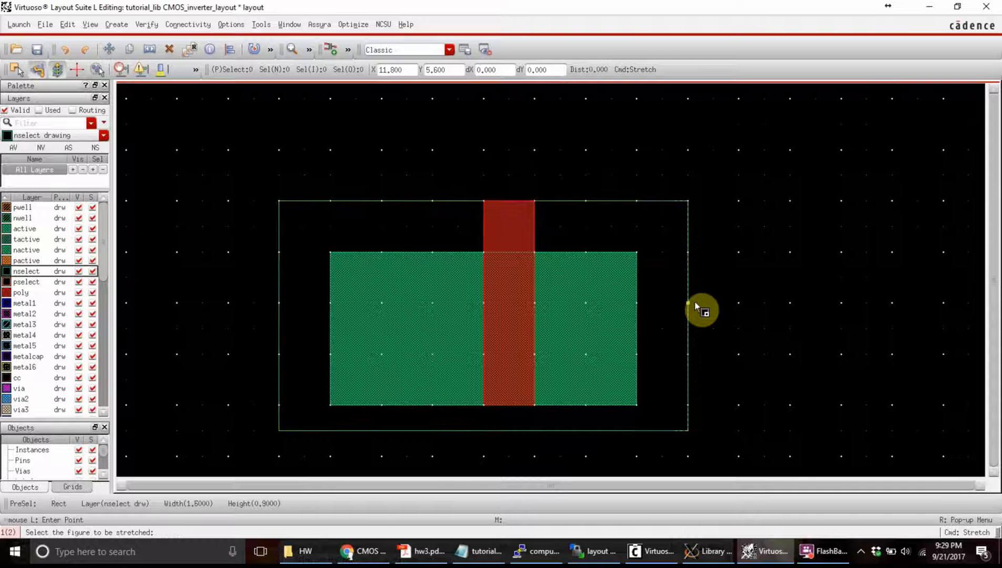
click(487, 430)
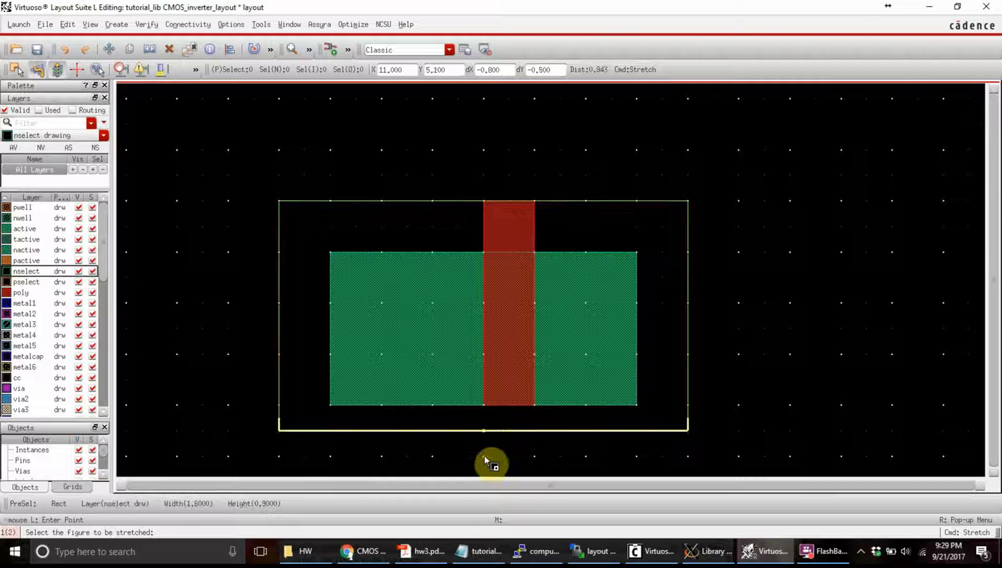
click(488, 463)
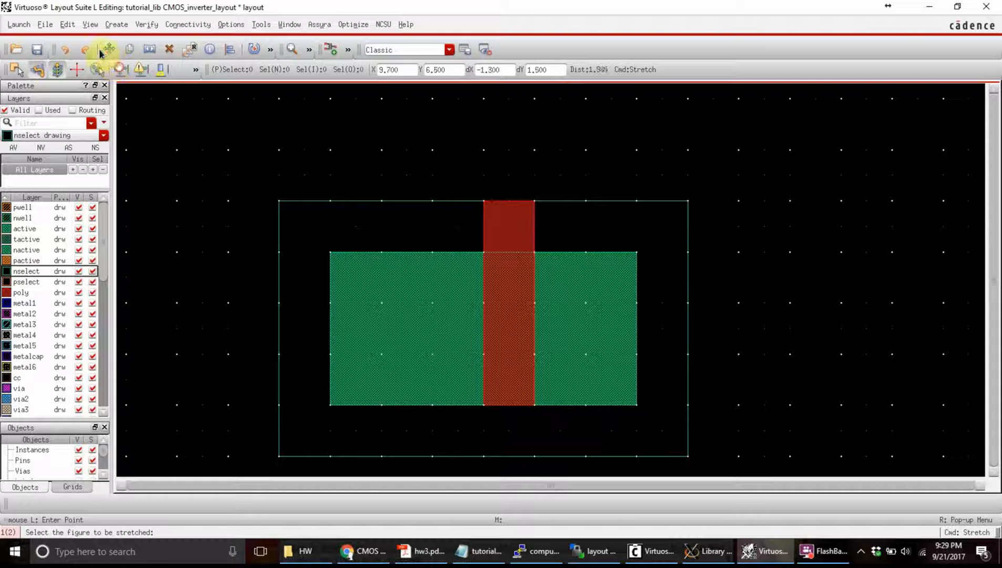
Rerun the flat, full DRC with divaDRC.rul on the enlarged nselect rectangle.
click(147, 26)
click(150, 46)
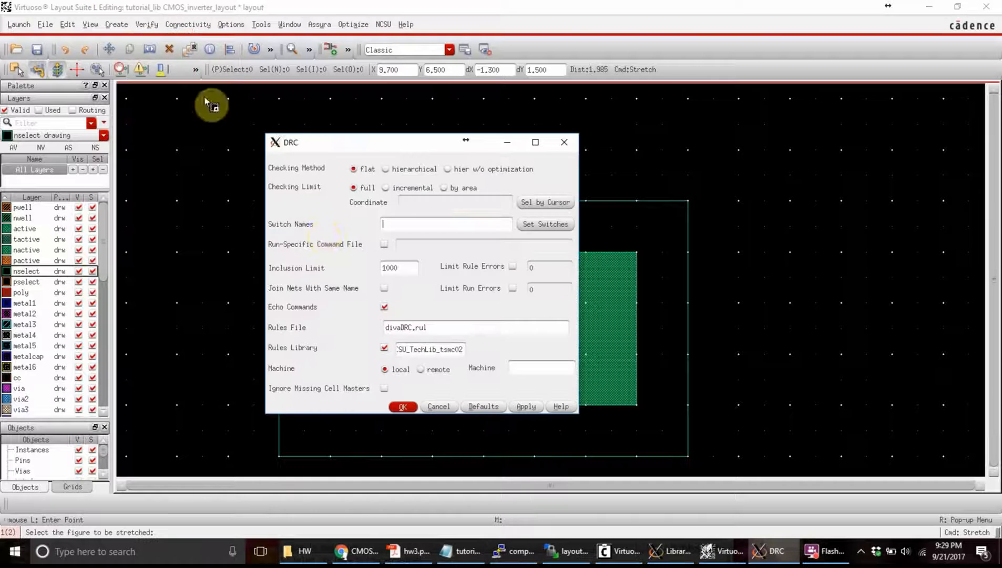
click(403, 407)
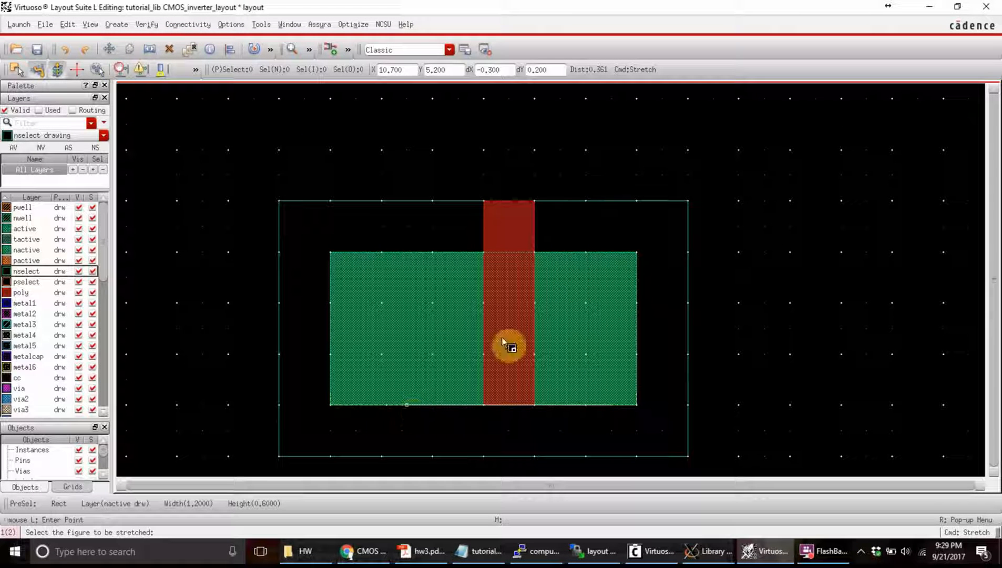
key(XF86AudioMute)
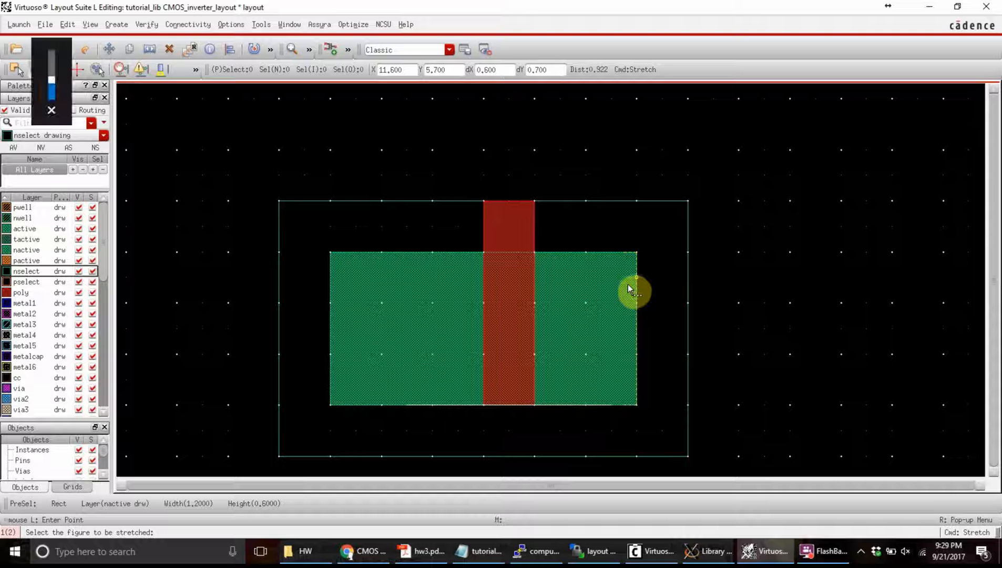
key(d)
key(XF86AudioMute)
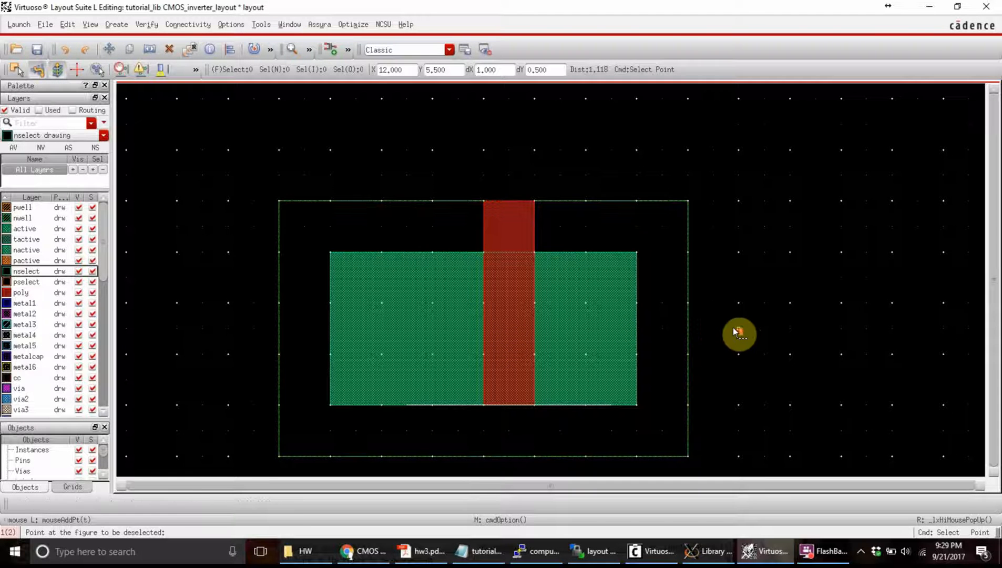
ctrl+scroll(733, 327, up, 1)
ctrl+scroll(733, 327, down, 1)
ctrl+scroll(733, 327, down, 1)
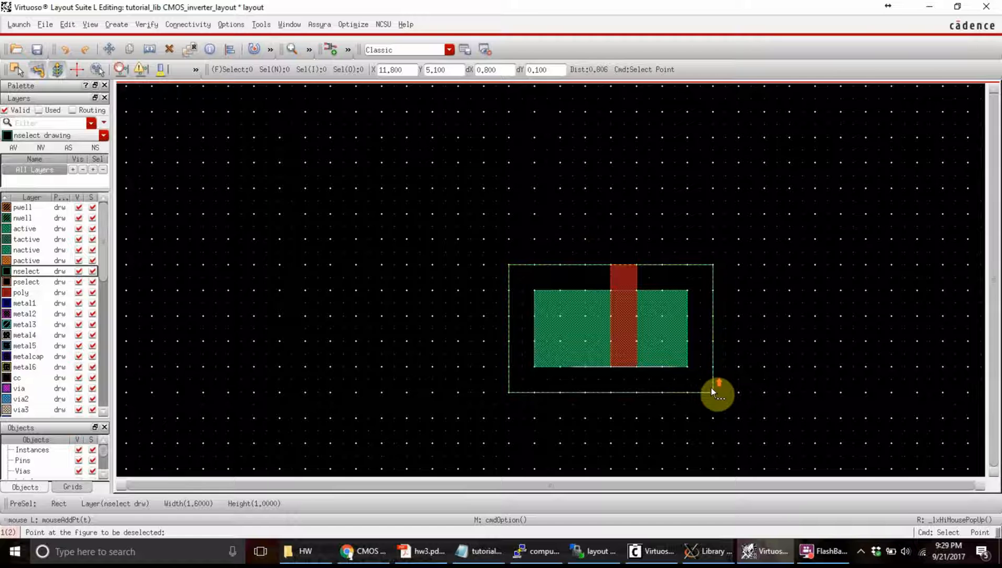
ctrl+scroll(711, 387, up, 2)
ctrl+scroll(710, 387, up, 2)
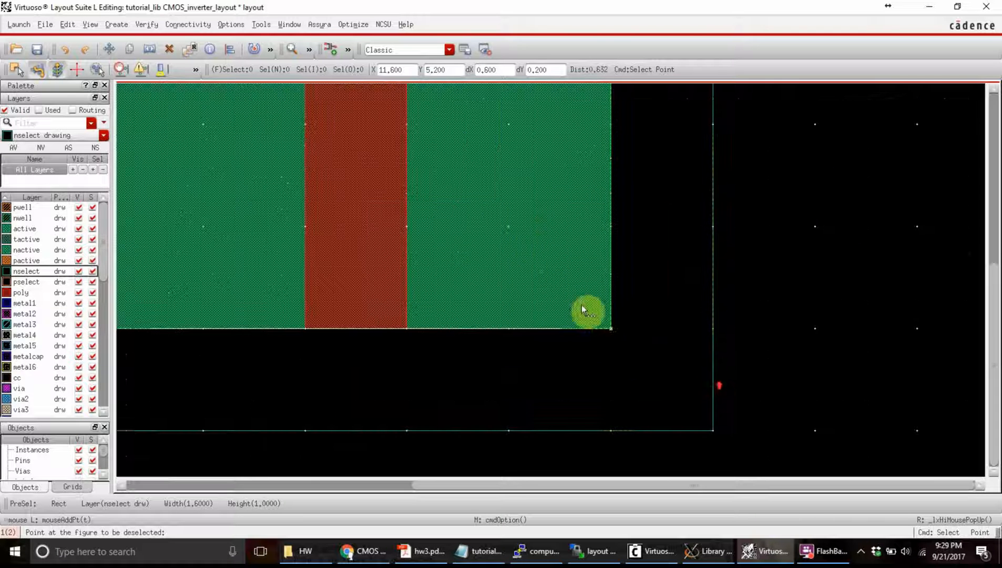
ctrl+scroll(524, 249, down, 2)
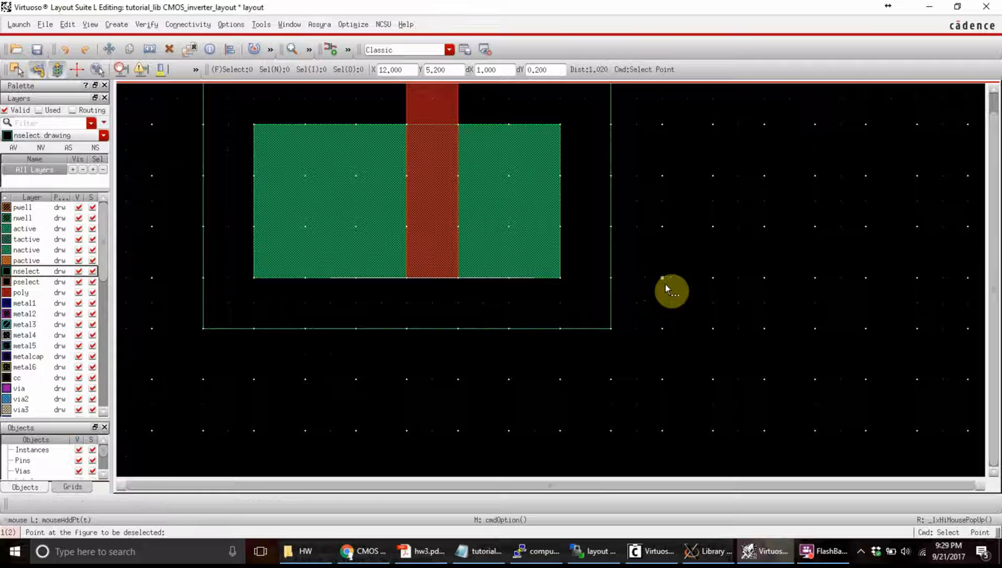
Stretch the nselect rectangle's right-hand edge outward by 0.5 to a width of 2.1.
key(s)
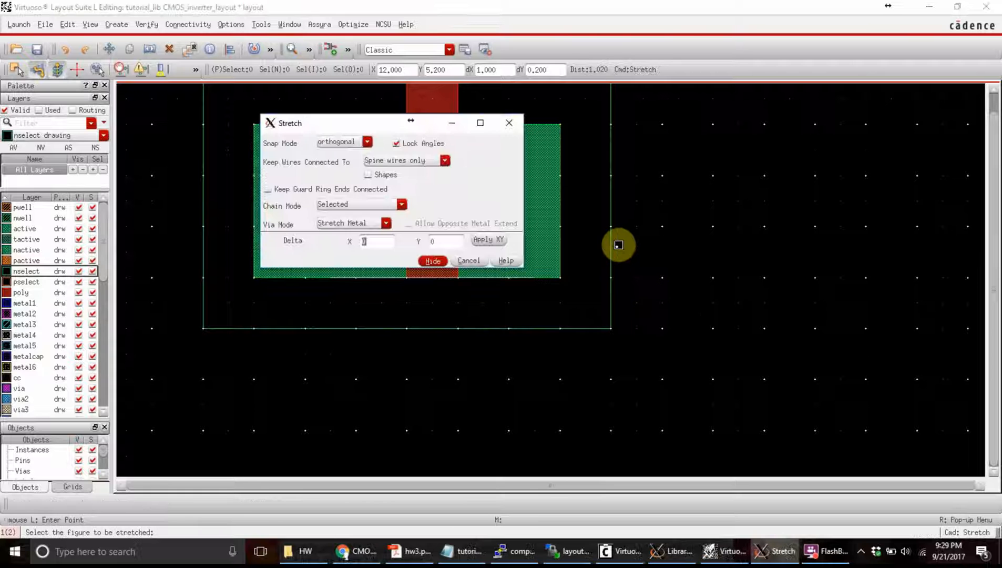
click(433, 261)
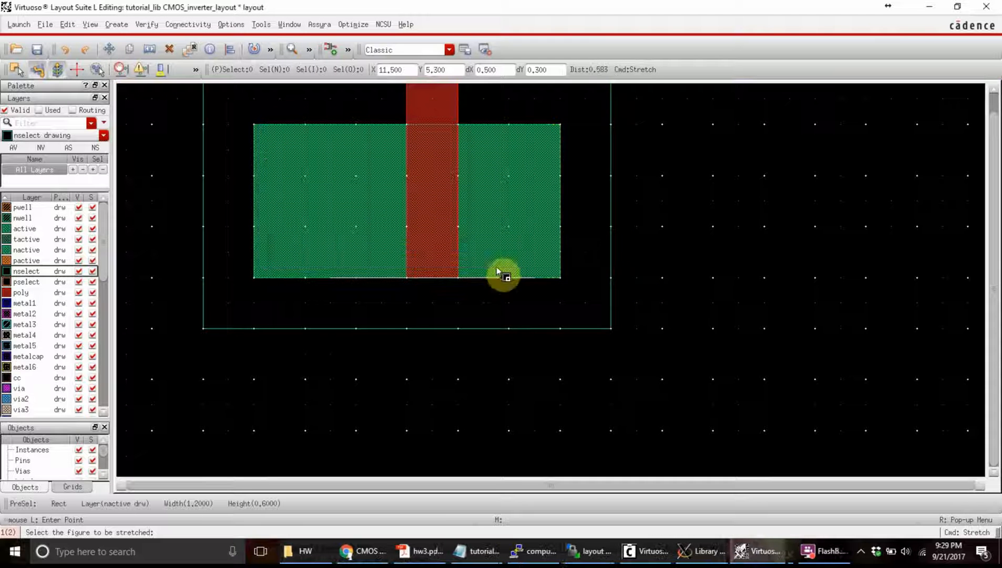
click(611, 204)
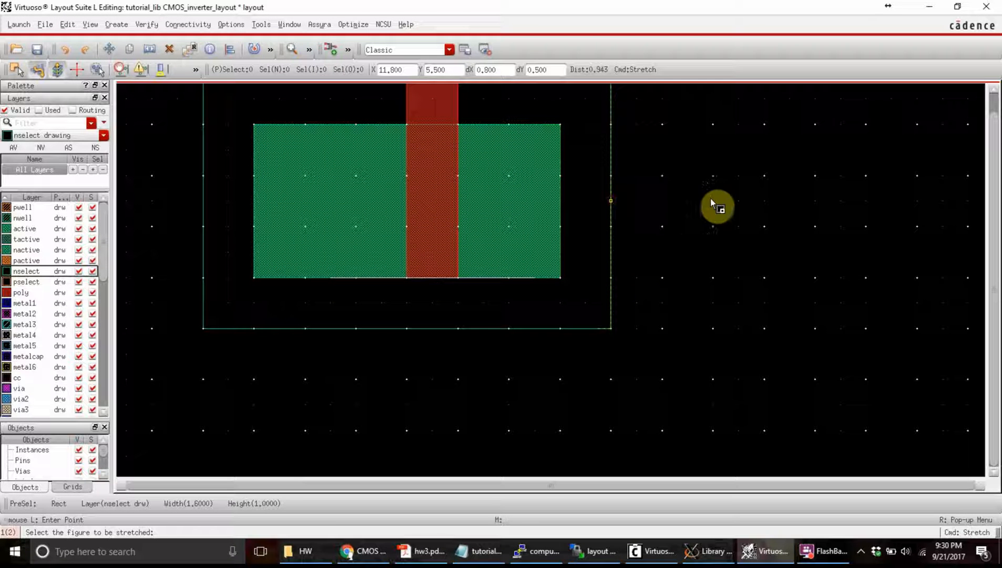
click(739, 206)
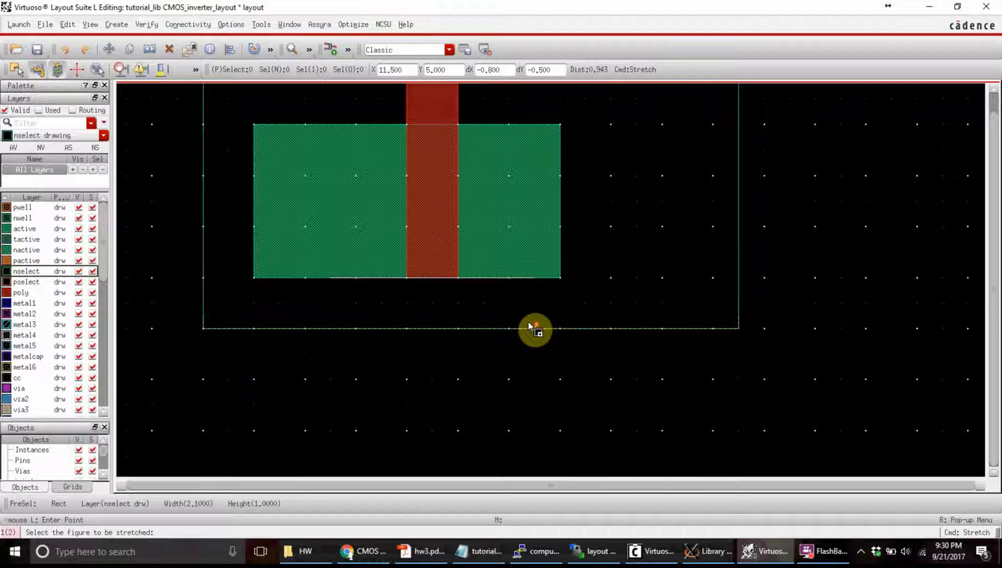
Stretch the nactive rectangle's right-hand edge outward by 0.2 to a width of 1.4, and leave the Stretch command.
scroll(528, 324, up, 1)
scroll(528, 324, down, 1)
scroll(529, 326, down, 1)
scroll(528, 326, up, 1)
scroll(529, 326, down, 1)
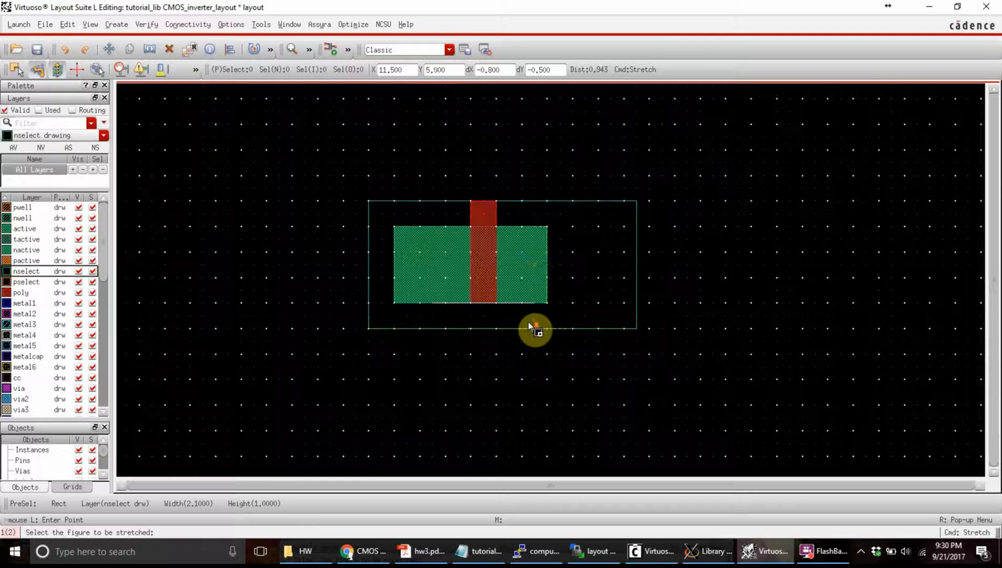
click(547, 275)
click(567, 274)
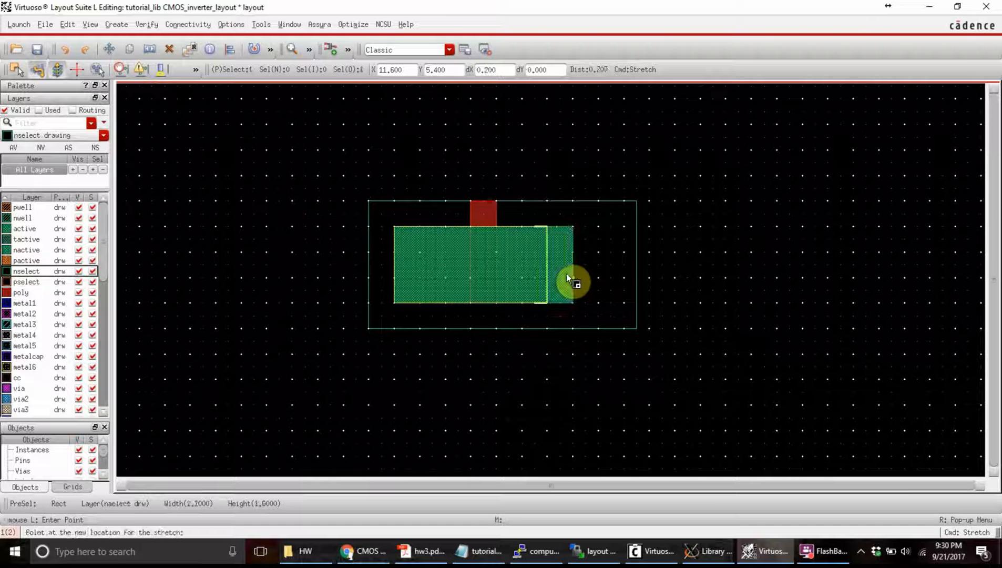
click(567, 275)
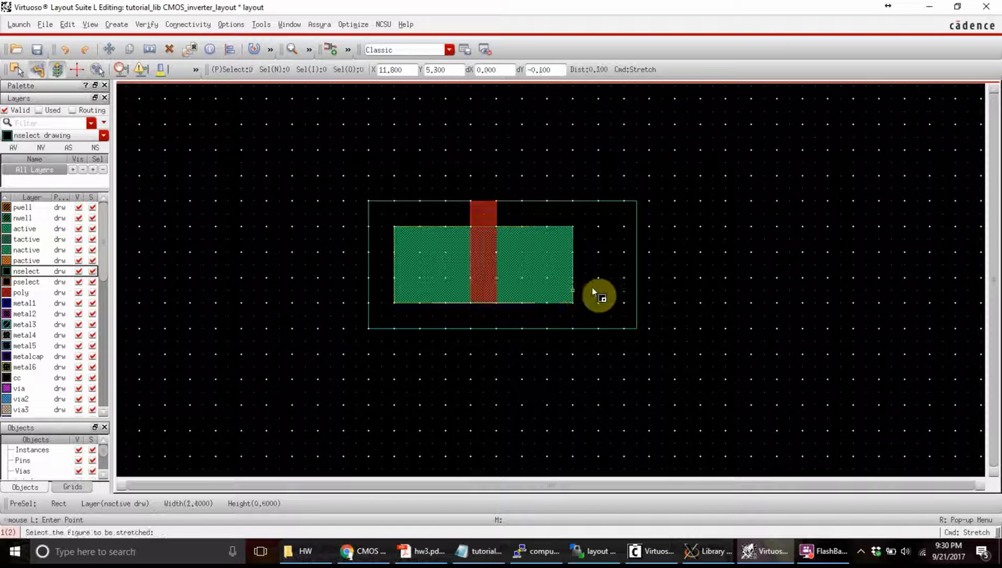
ctrl+scroll(681, 298, up, 1)
ctrl+scroll(680, 298, down, 1)
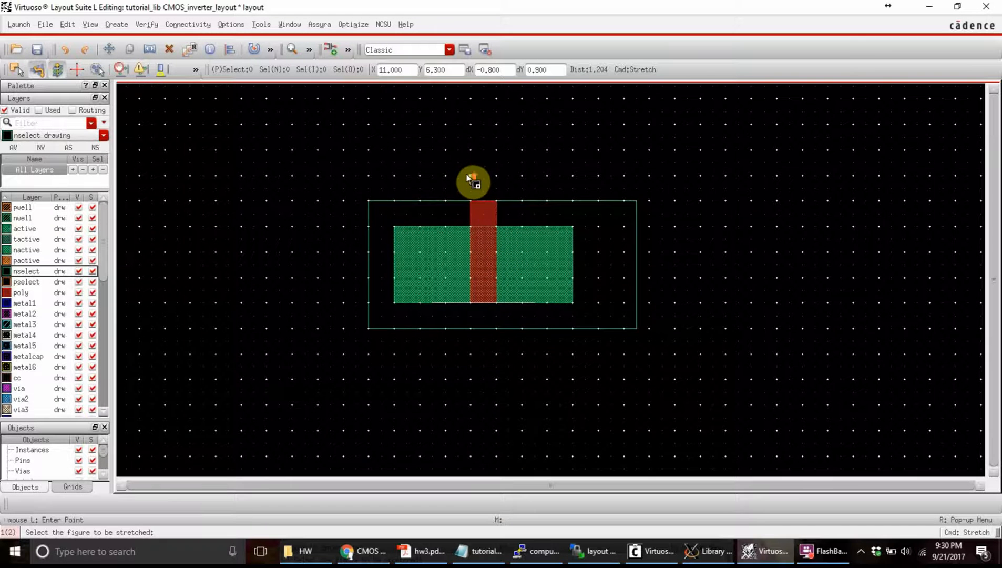
ctrl+scroll(479, 197, up, 1)
ctrl+scroll(478, 197, down, 1)
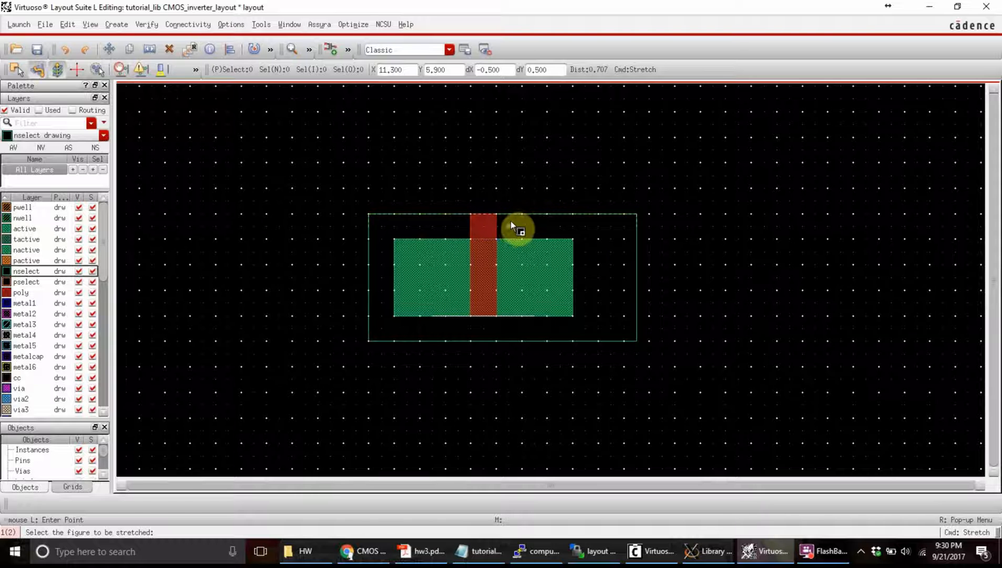
key(Escape)
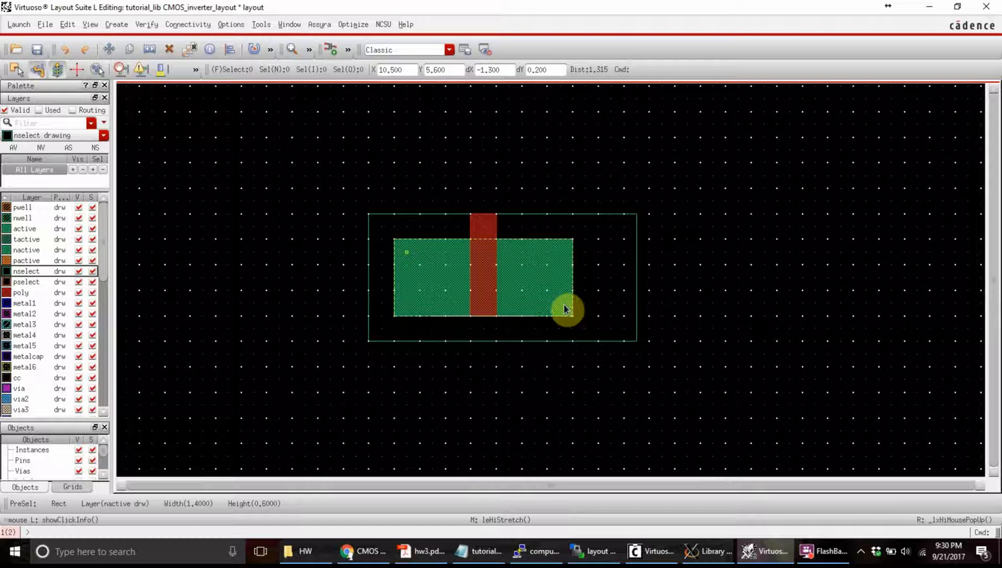
click(519, 304)
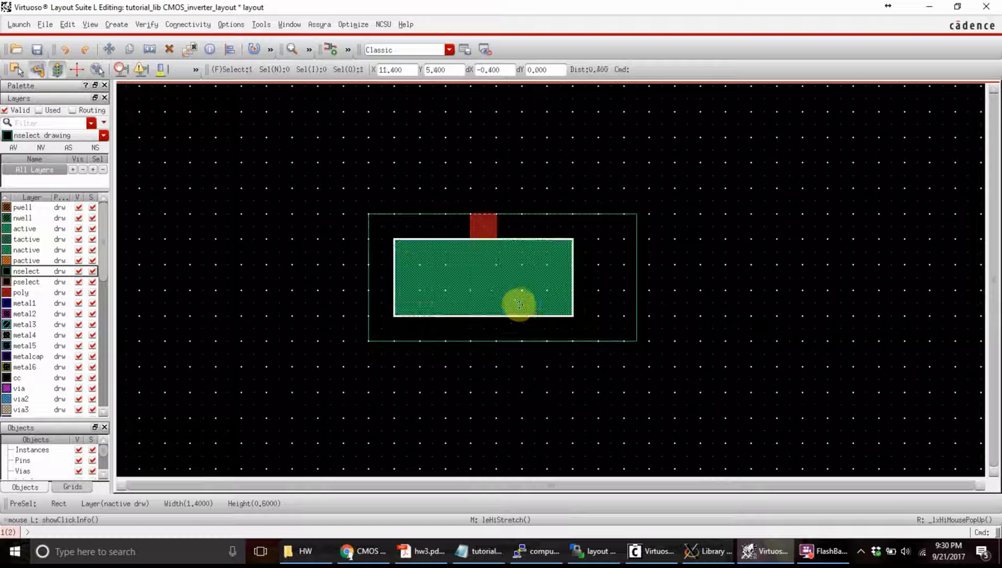
click(521, 387)
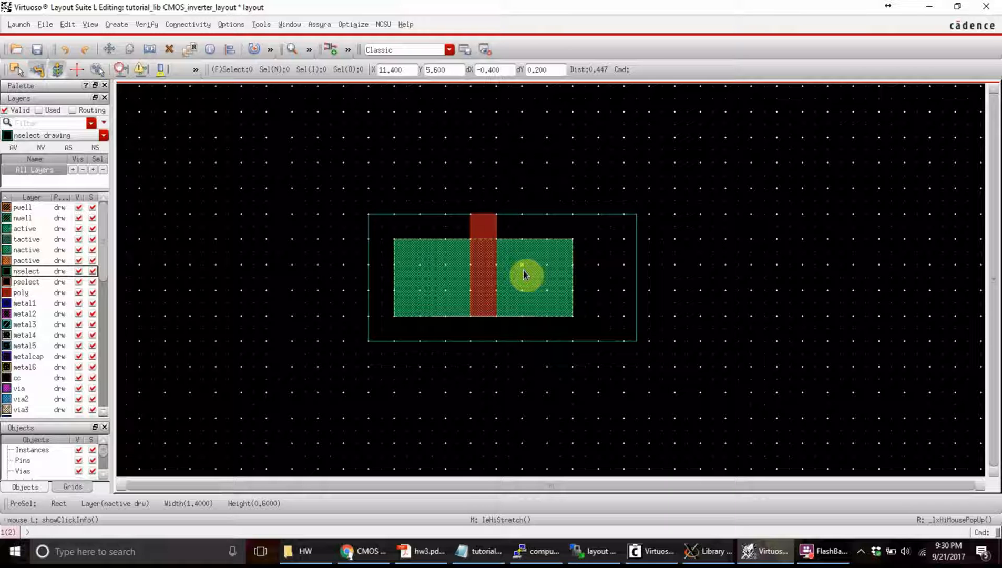
Draw a 0.2 by 0.2 cc contact rectangle in the nactive area on the right-hand side of the poly gate.
click(19, 378)
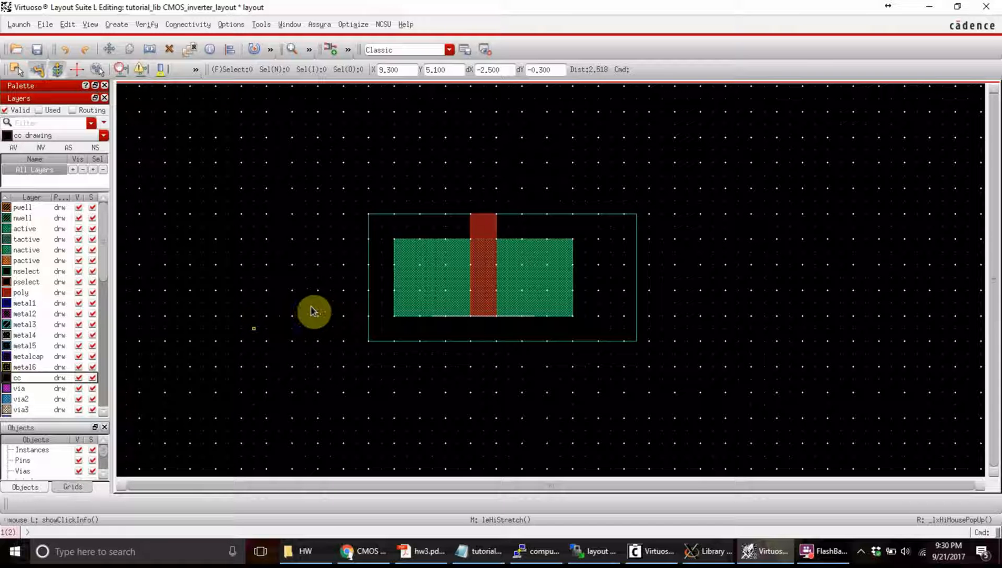
key(r)
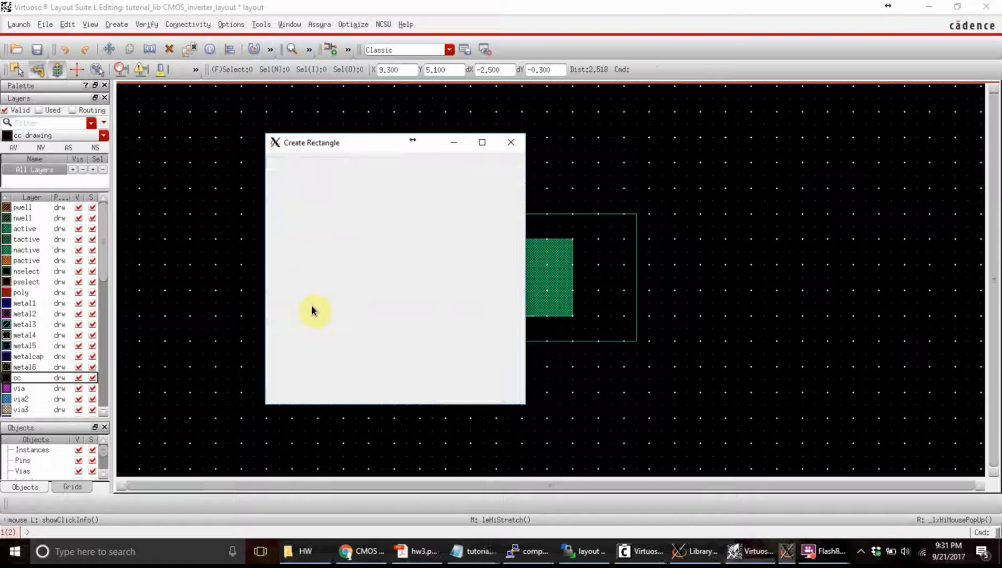
click(435, 397)
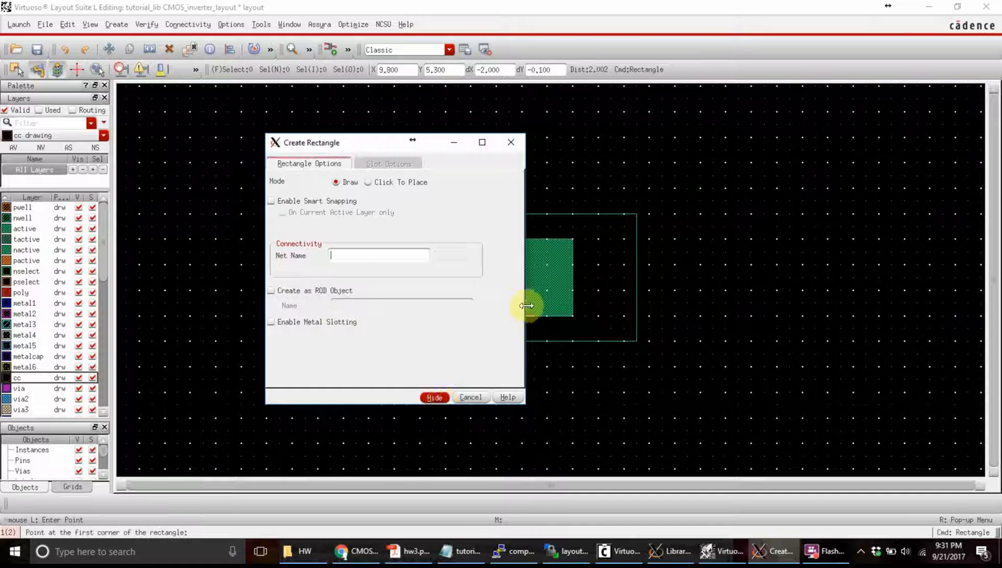
ctrl+scroll(531, 284, up, 2)
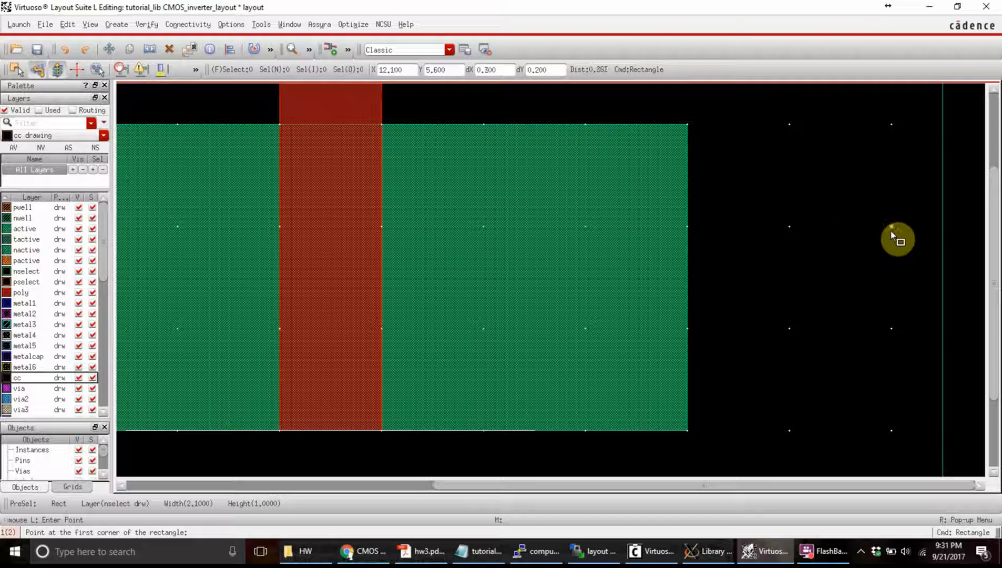
click(585, 329)
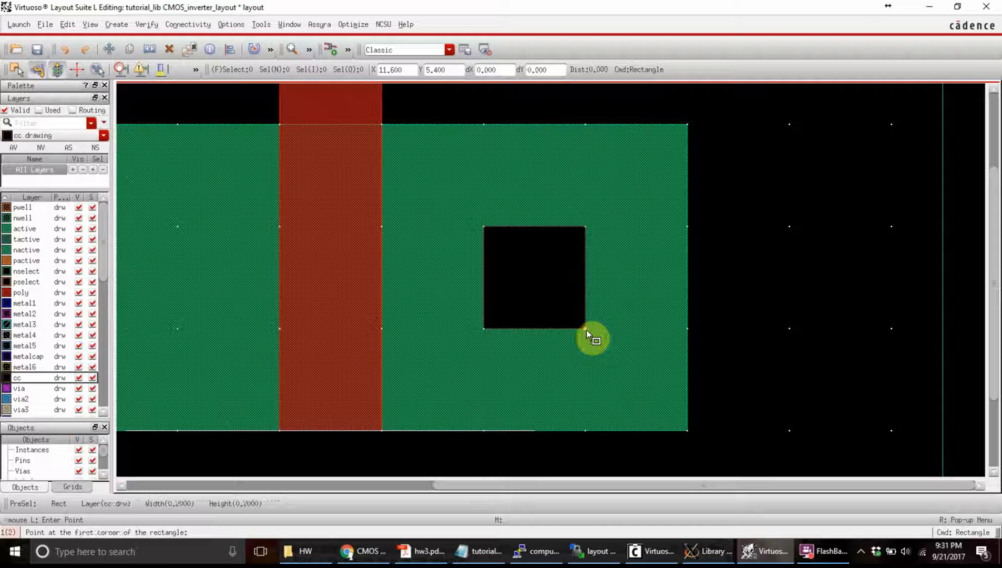
click(484, 227)
Draw a second 0.2 by 0.2 cc contact in the nactive area on the left-hand side of the poly gate, and leave the Rectangle command.
scroll(544, 291, down, 2)
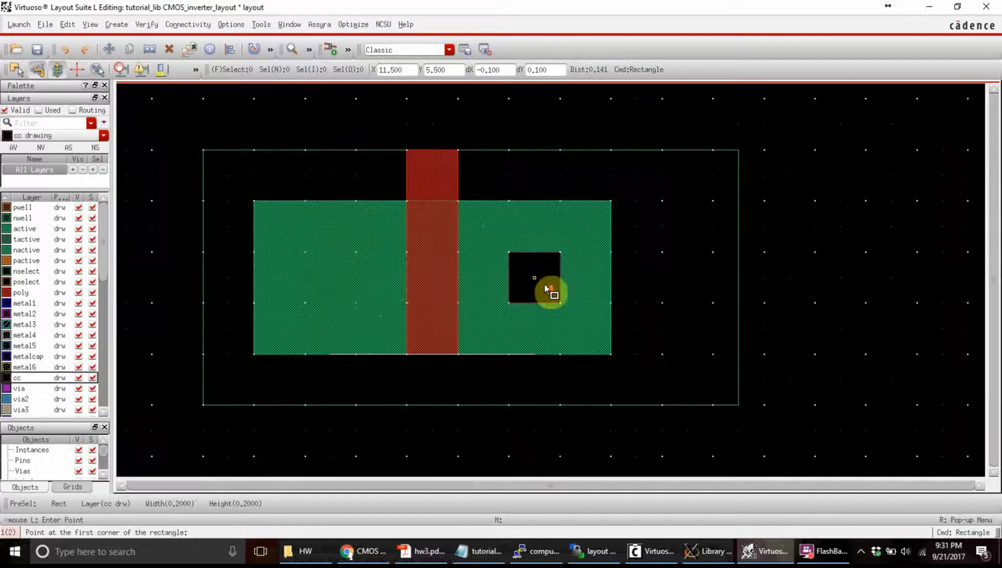
click(305, 253)
click(356, 302)
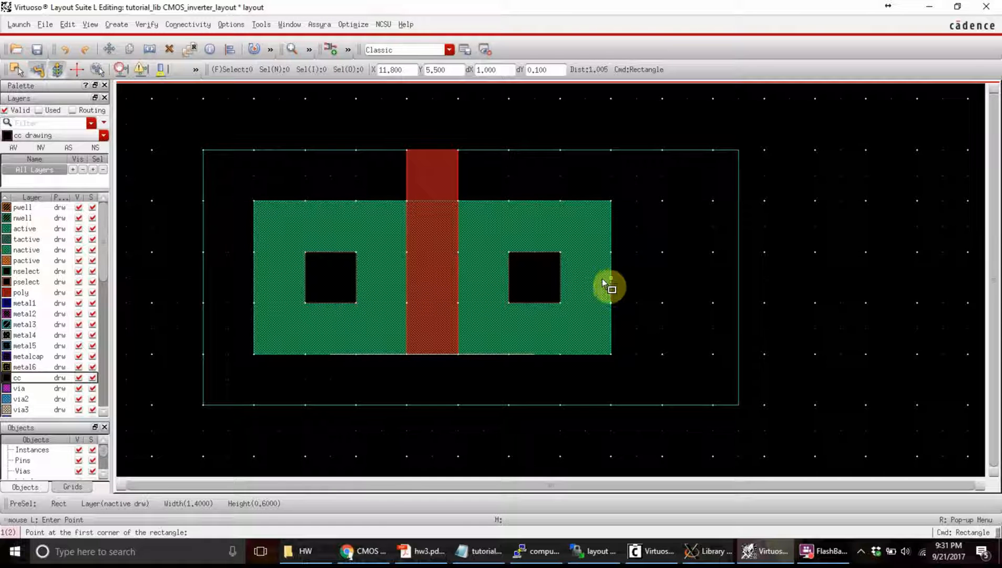
ctrl+scroll(595, 288, up, 1)
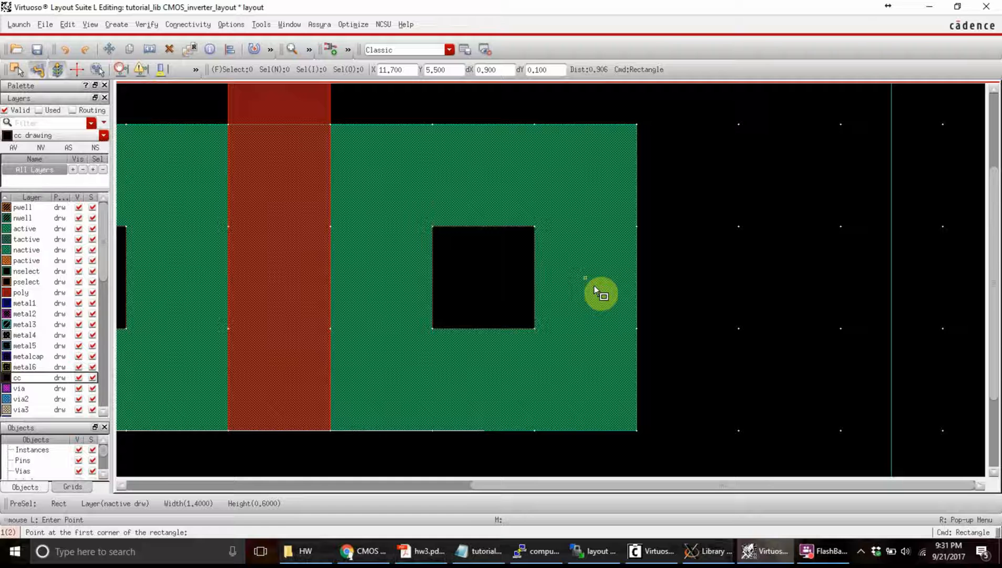
key(Escape)
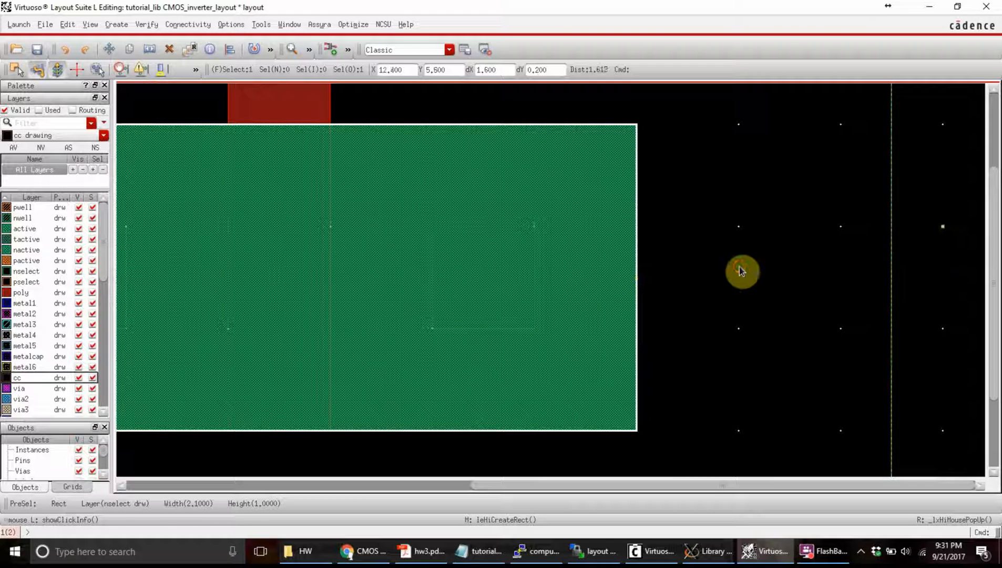
click(740, 266)
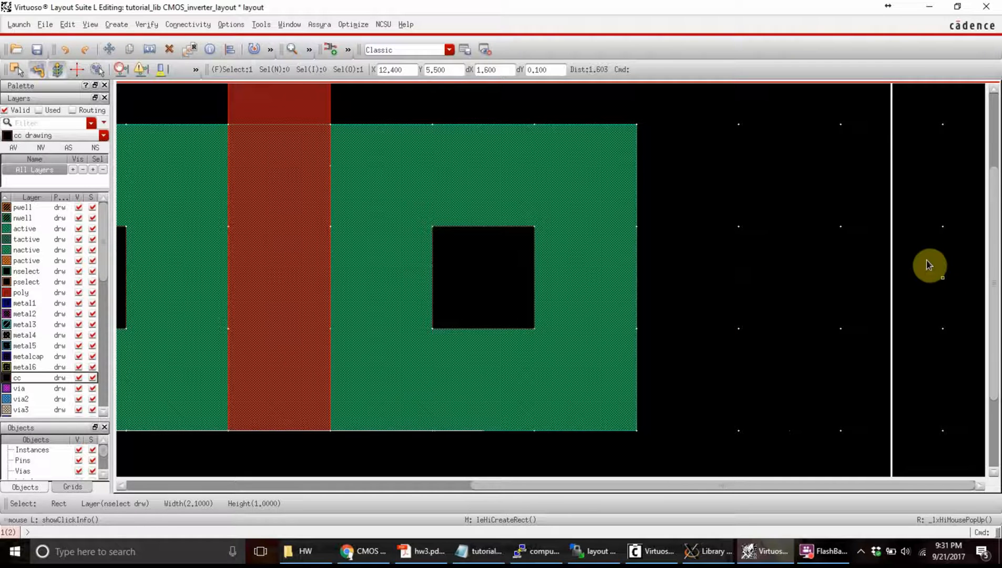
key(s)
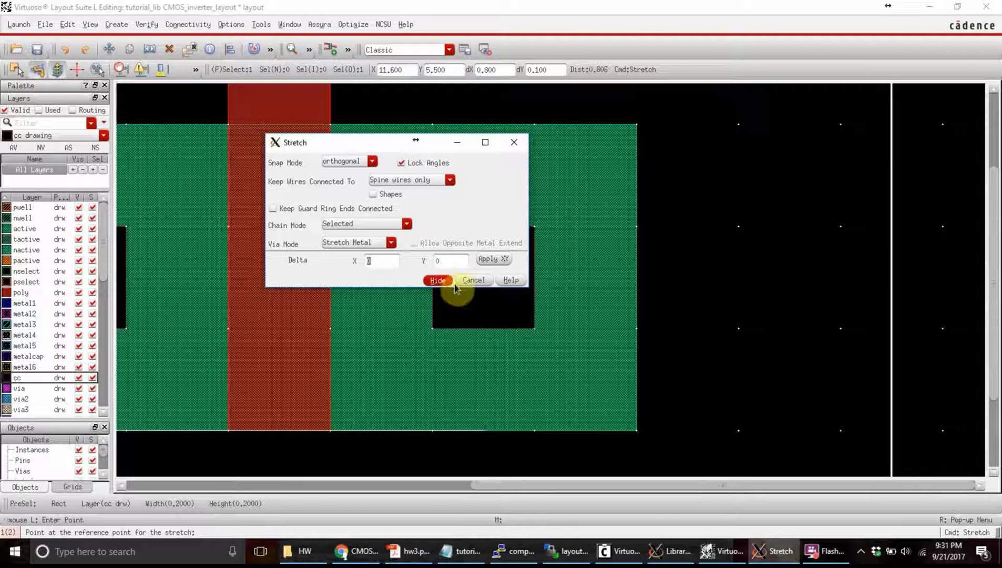
click(443, 282)
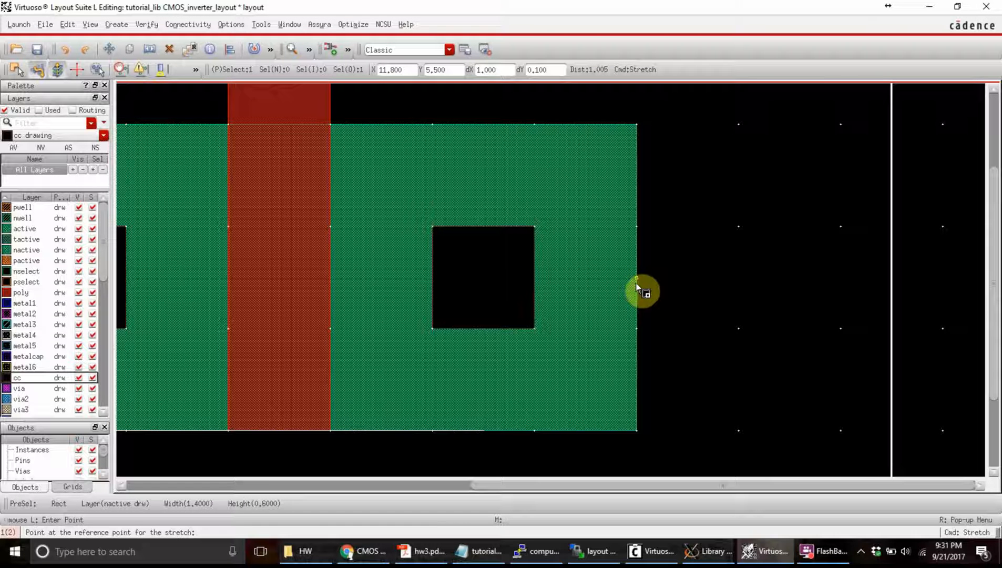
click(636, 283)
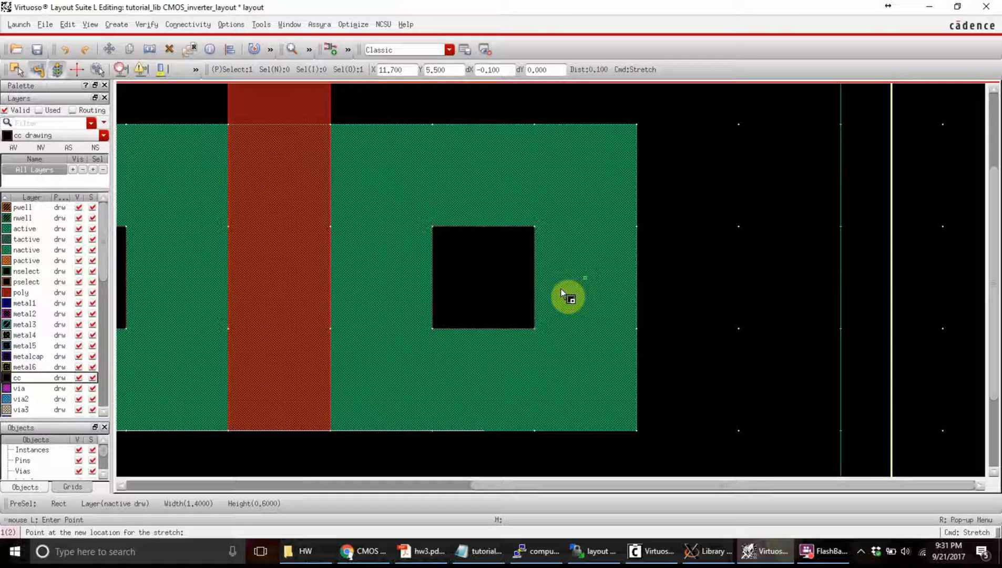
click(568, 297)
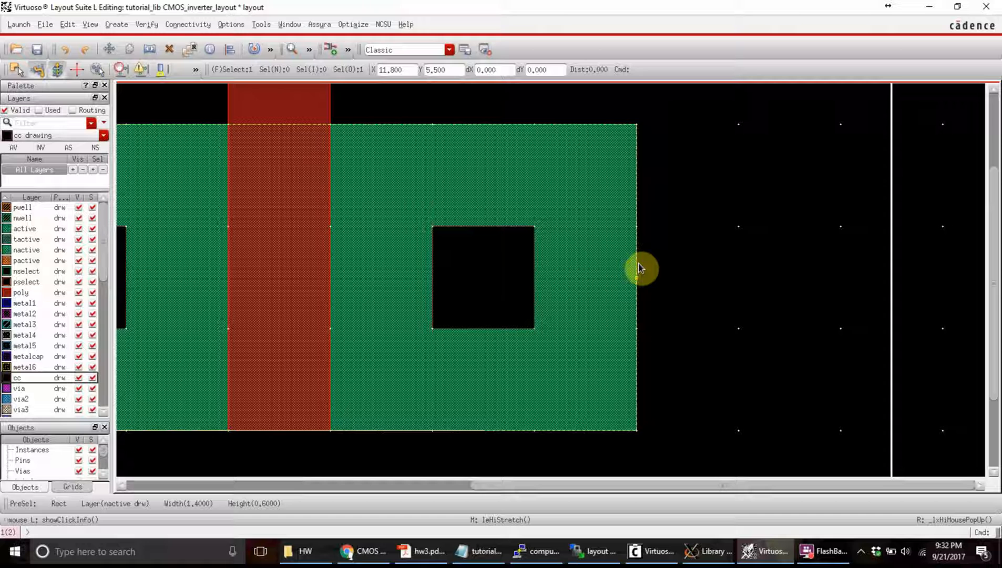
Stretch the nactive rectangle's right-hand edge inward by 0.2 so it aligns with the contact's outer edge, and deselect it.
click(636, 263)
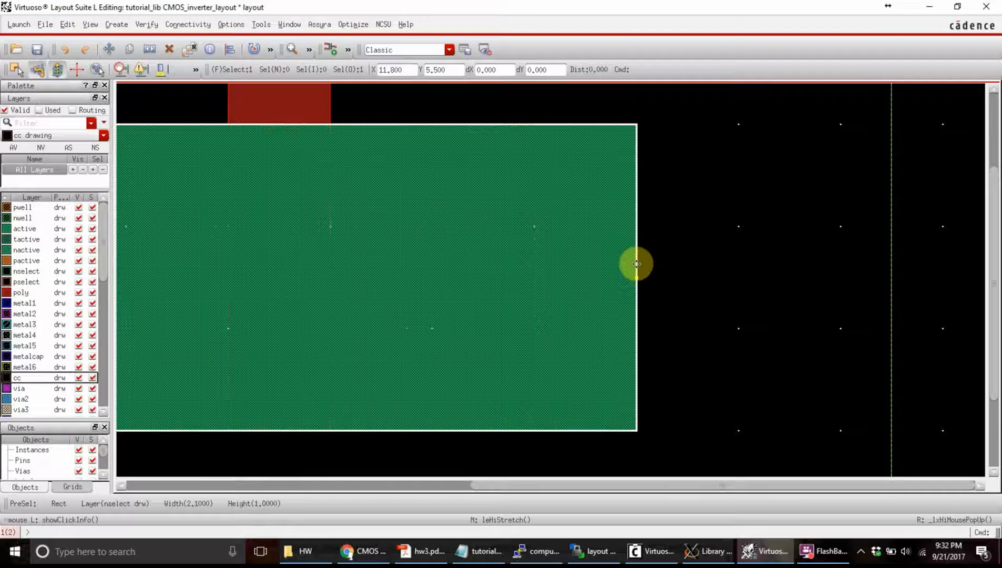
key(s)
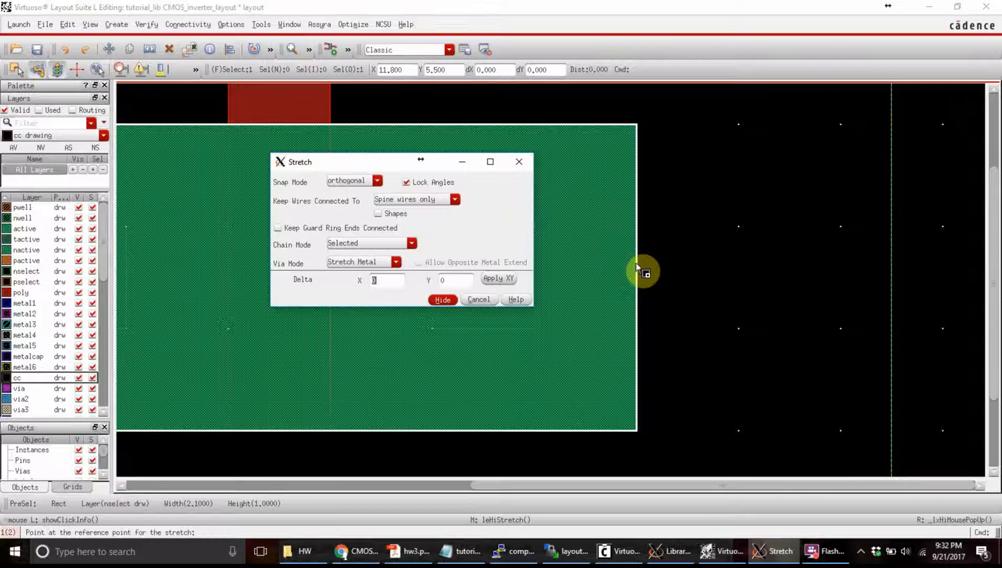
click(636, 263)
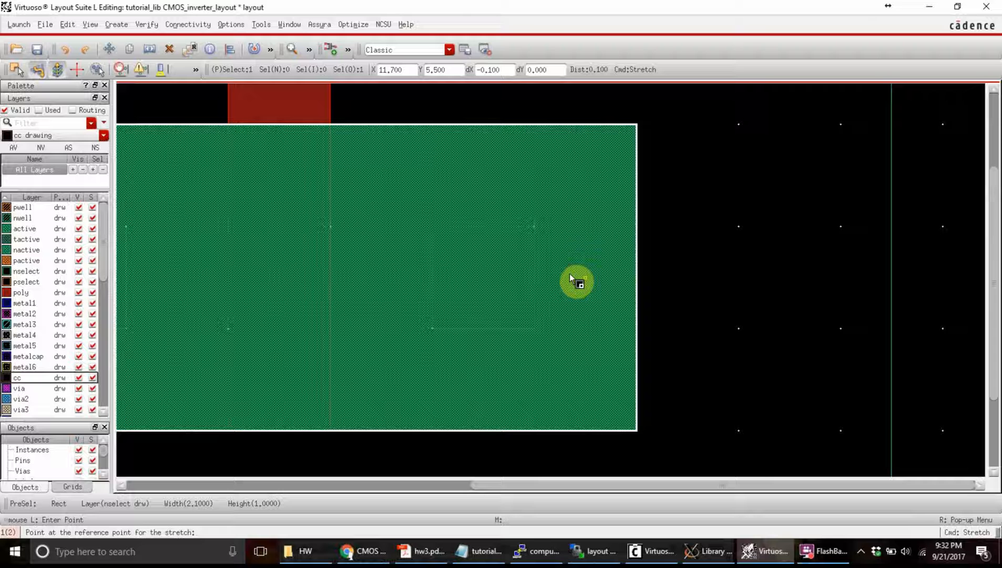
click(635, 269)
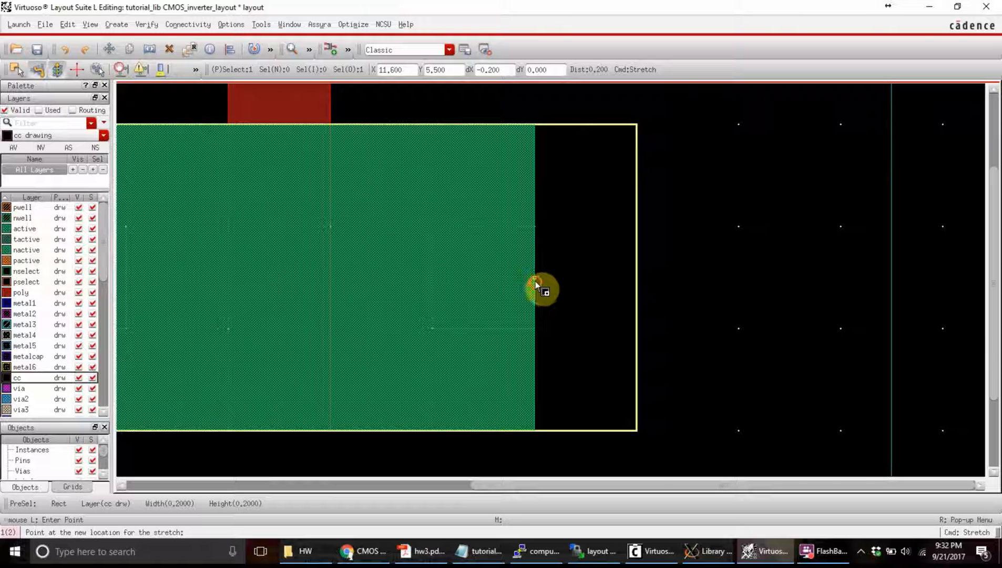
click(536, 285)
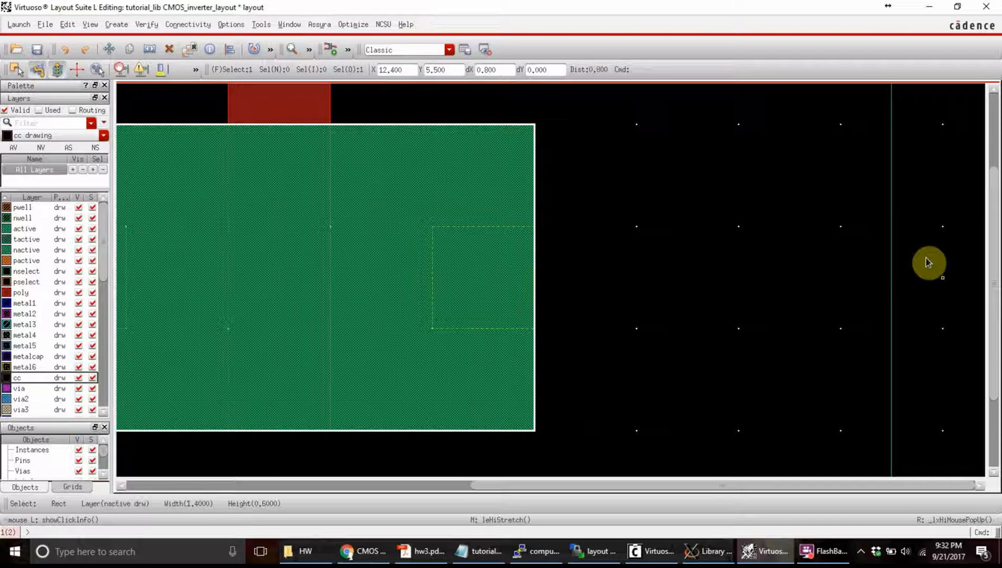
click(945, 261)
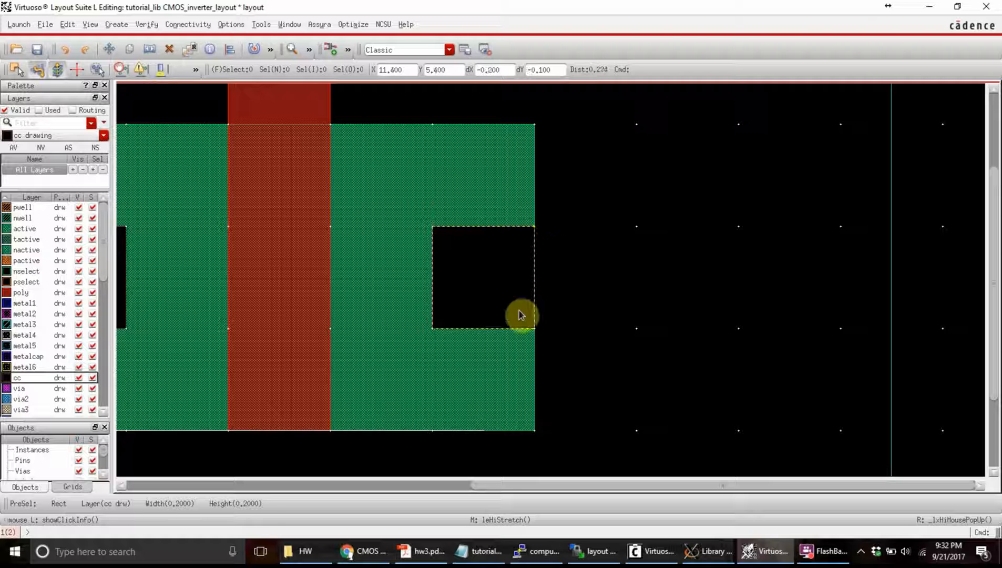
Run the flat, full DRC with divaDRC.rul on the layout containing the two contacts.
click(118, 26)
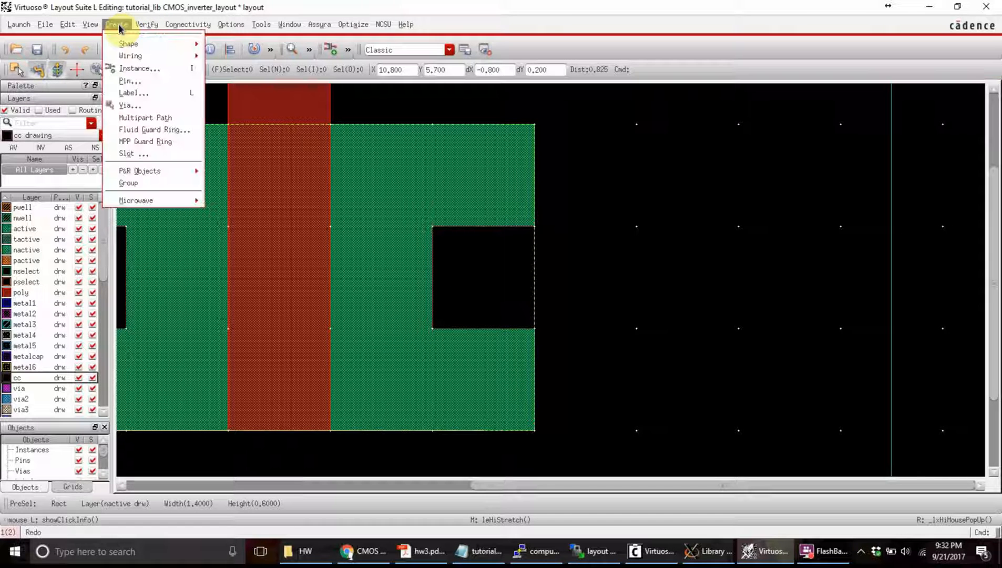
click(147, 27)
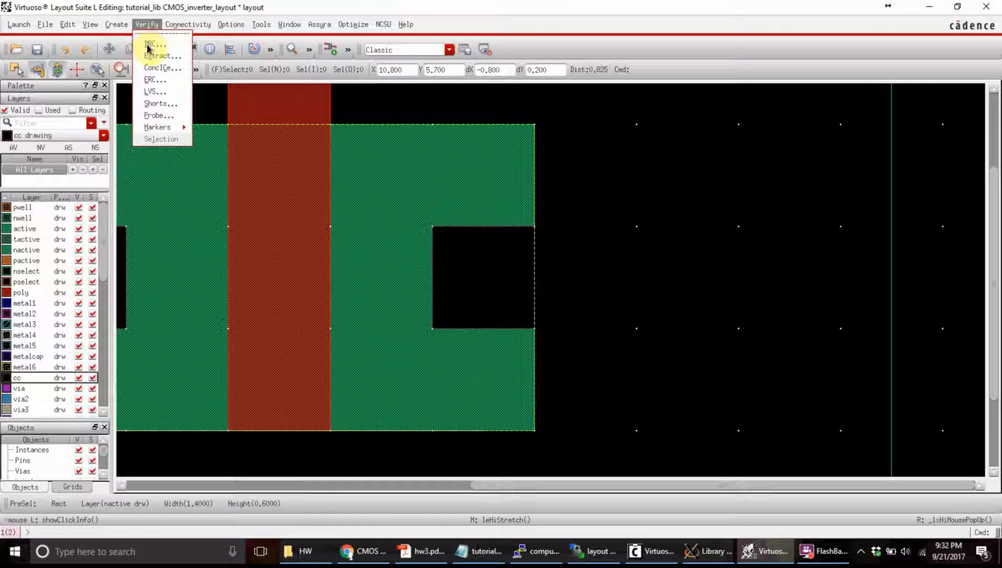
click(153, 44)
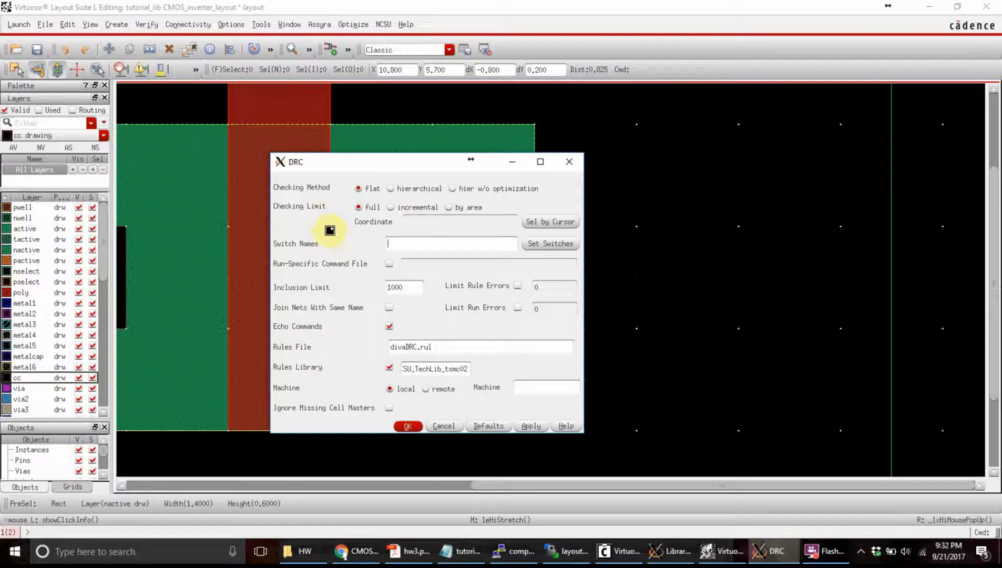
click(408, 426)
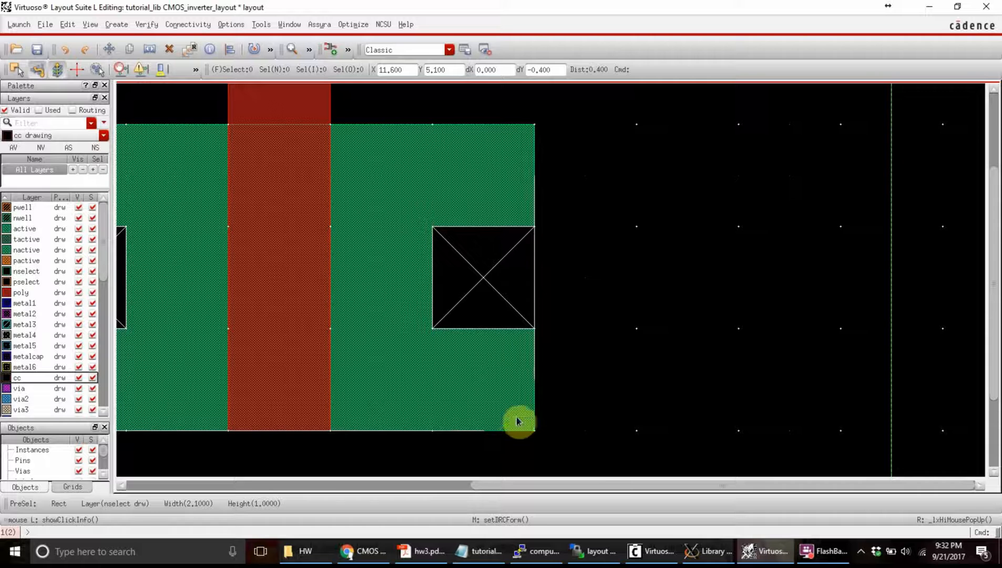
Explain the DRC error marker at the right-hand contact on the nactive edge, and leave the Explain Marker command.
scroll(541, 341, up, 1)
scroll(548, 347, up, 1)
scroll(549, 348, down, 1)
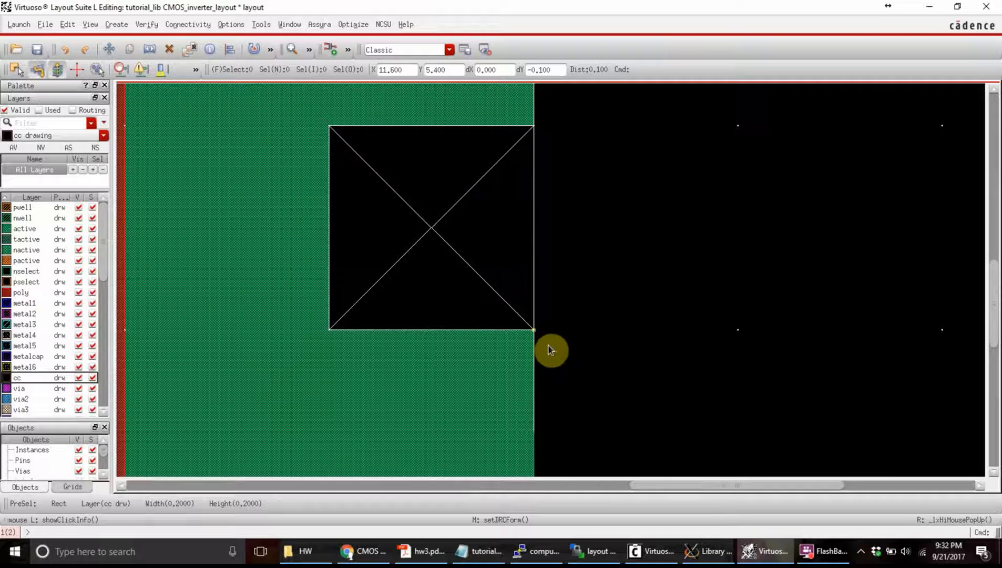
scroll(548, 346, down, 1)
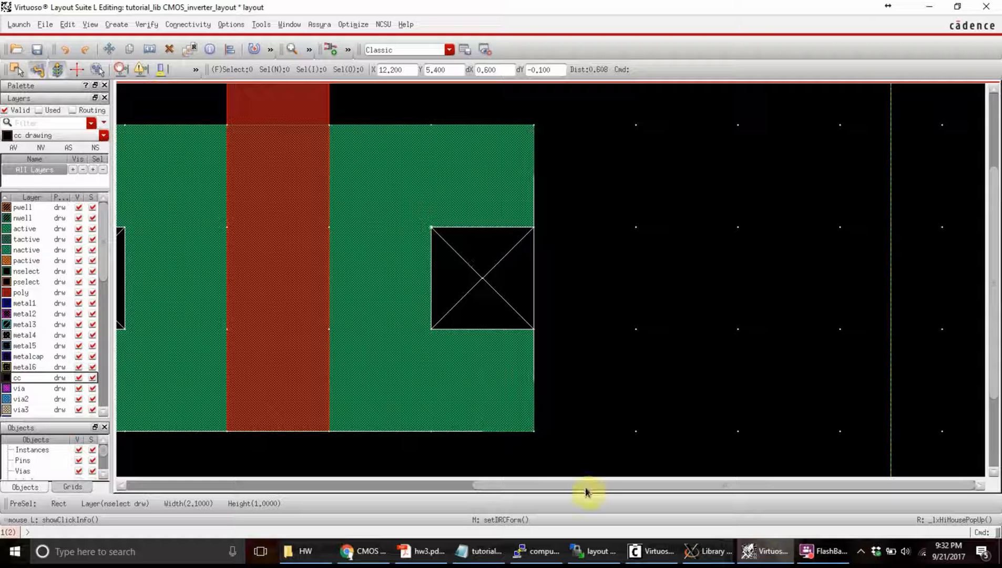
click(481, 491)
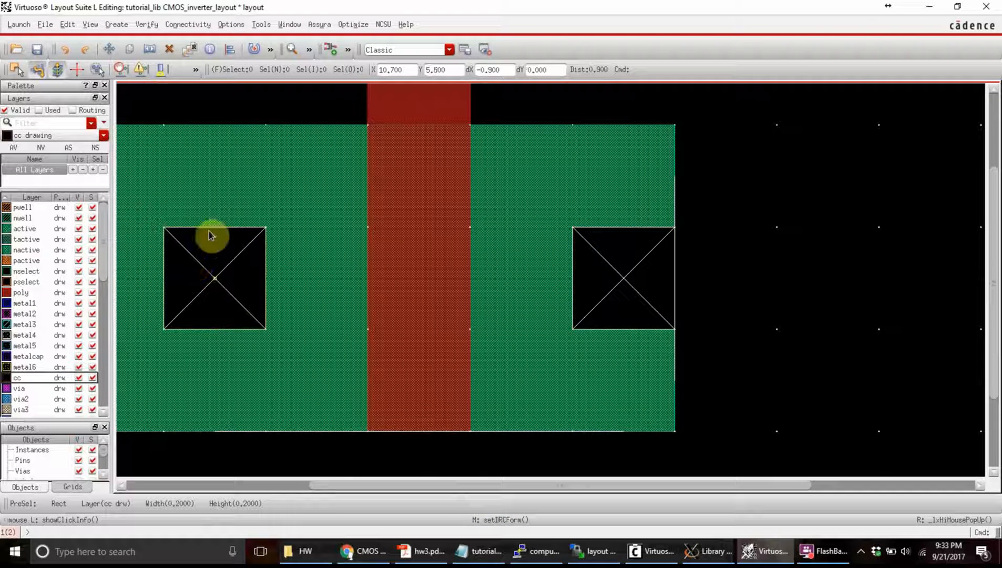
click(147, 25)
mouse_move(169, 132)
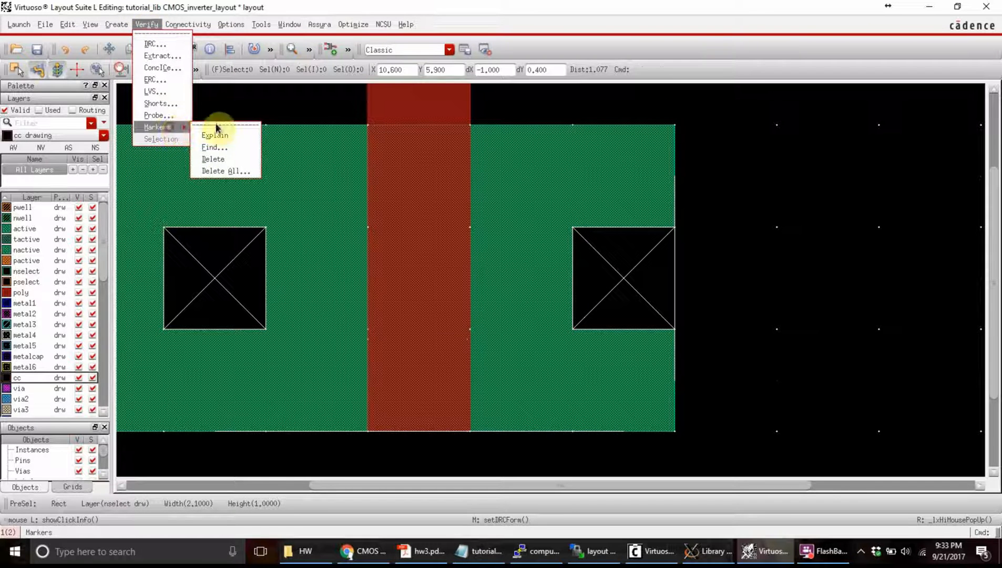
click(215, 134)
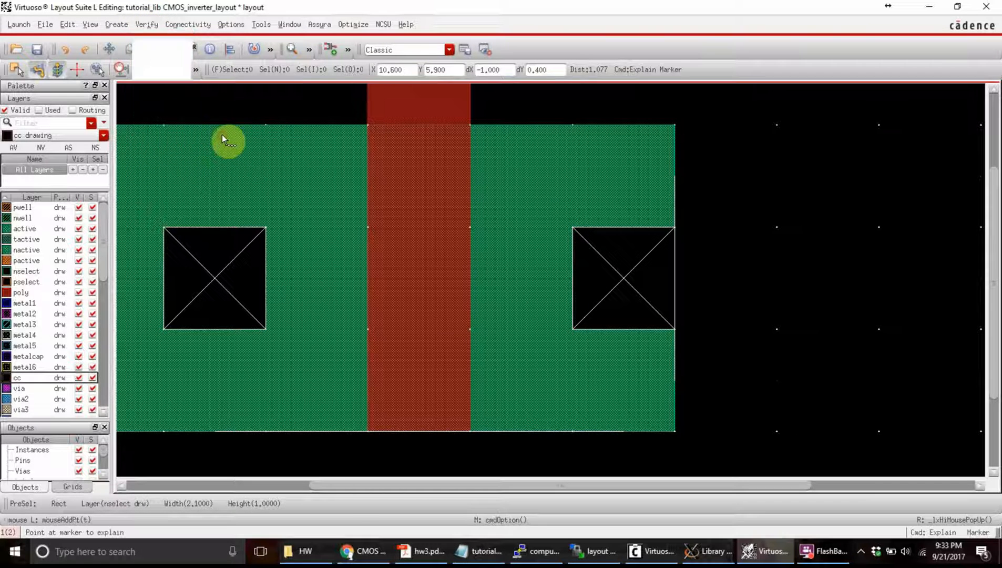
click(675, 226)
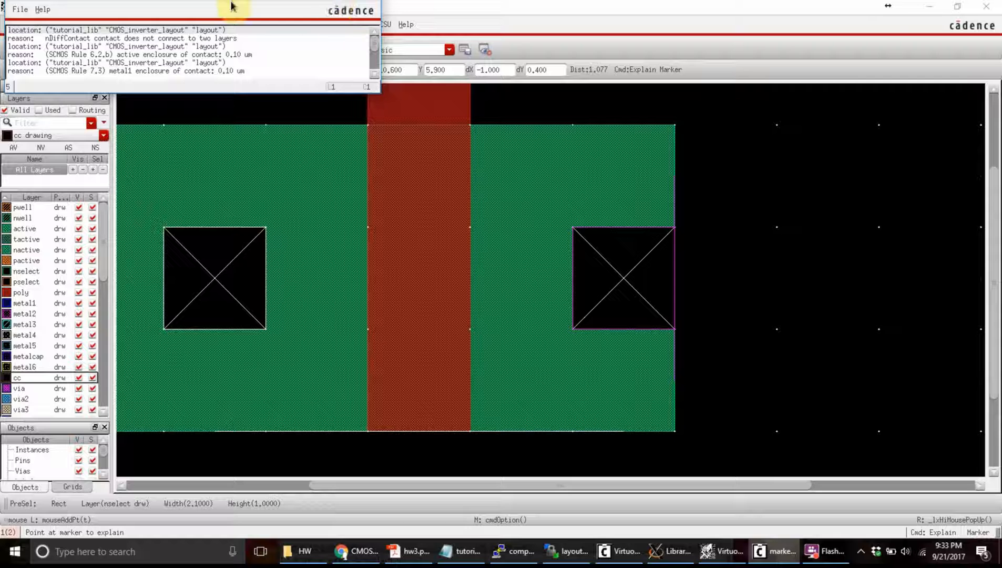
click(765, 206)
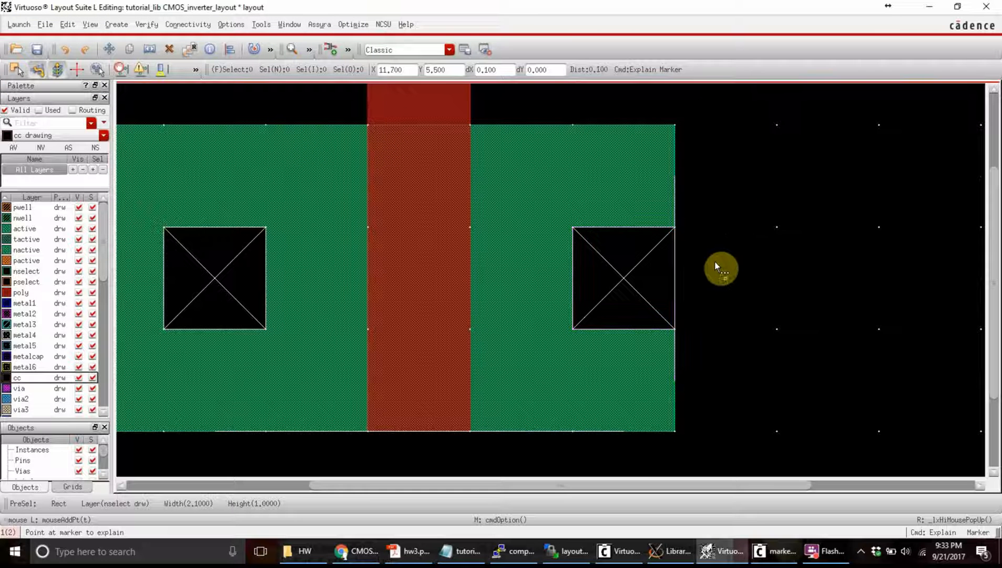
key(Escape)
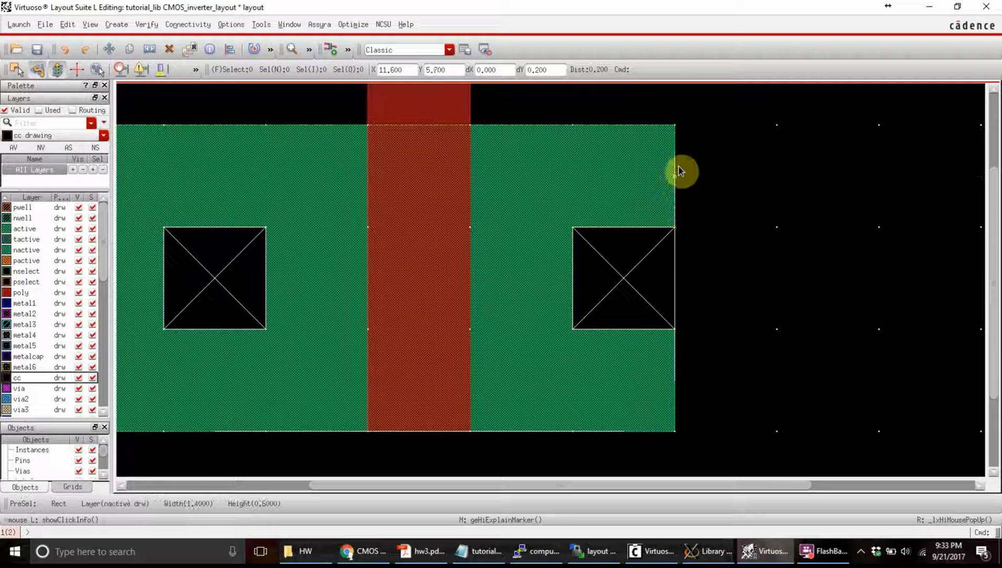
Stretch the nactive rectangle's right-hand edge outward by 0.1, so it extends past the contact.
key(s)
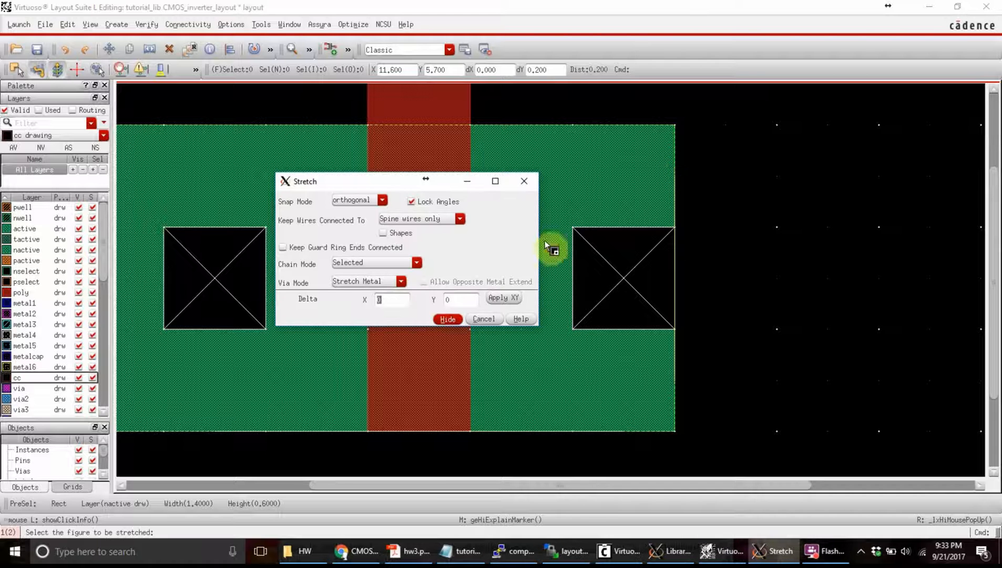
click(447, 319)
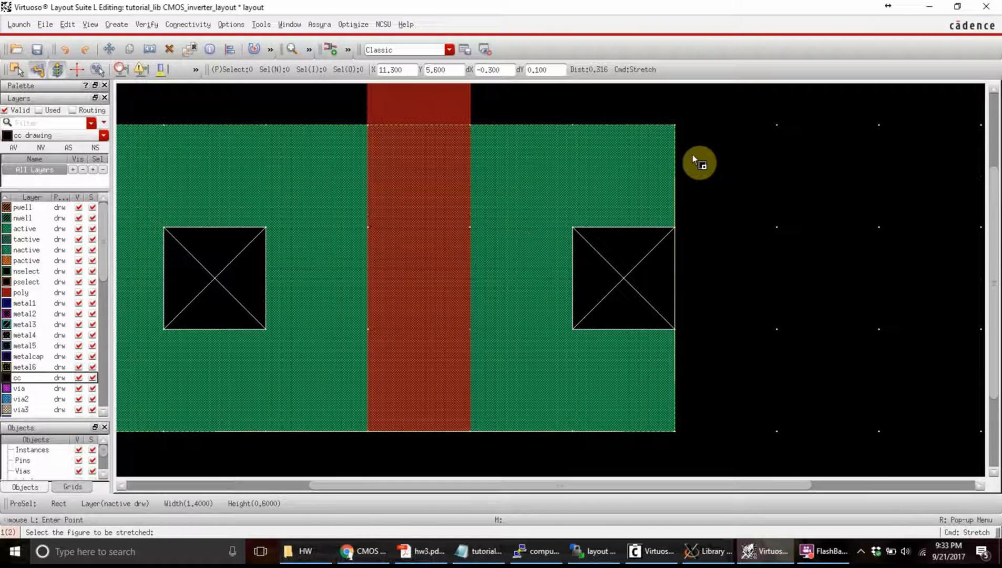
click(677, 178)
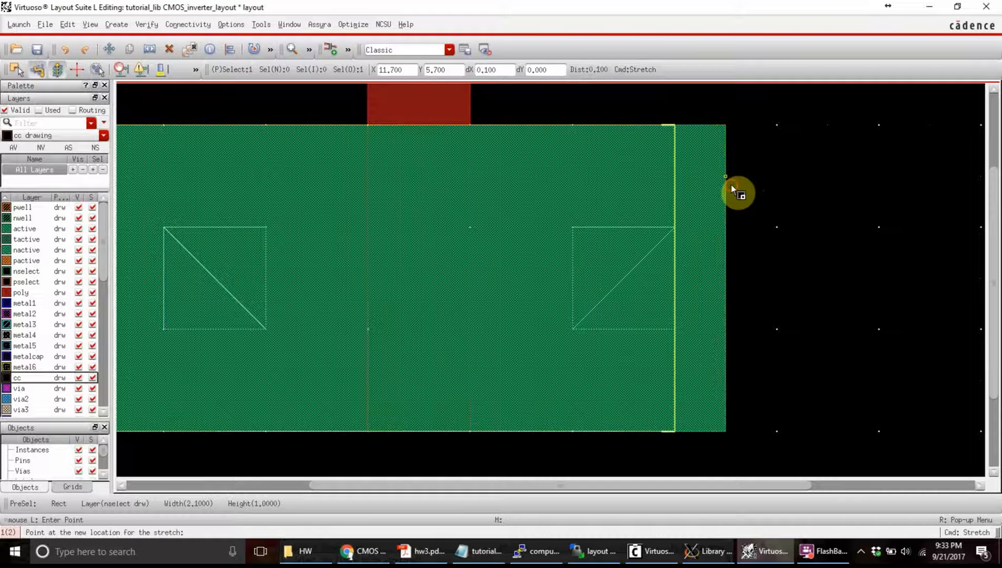
click(743, 235)
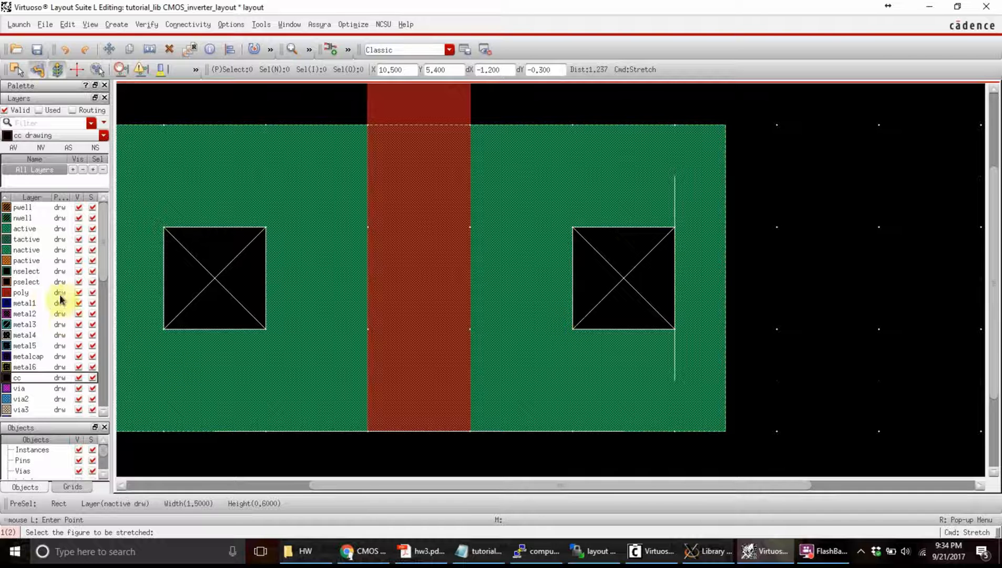
Draw a 0.4 by 0.4 metal1 rectangle centred on the left-hand contact, overlapping it by 0.1 per side, and leave the Rectangle command.
click(29, 305)
key(r)
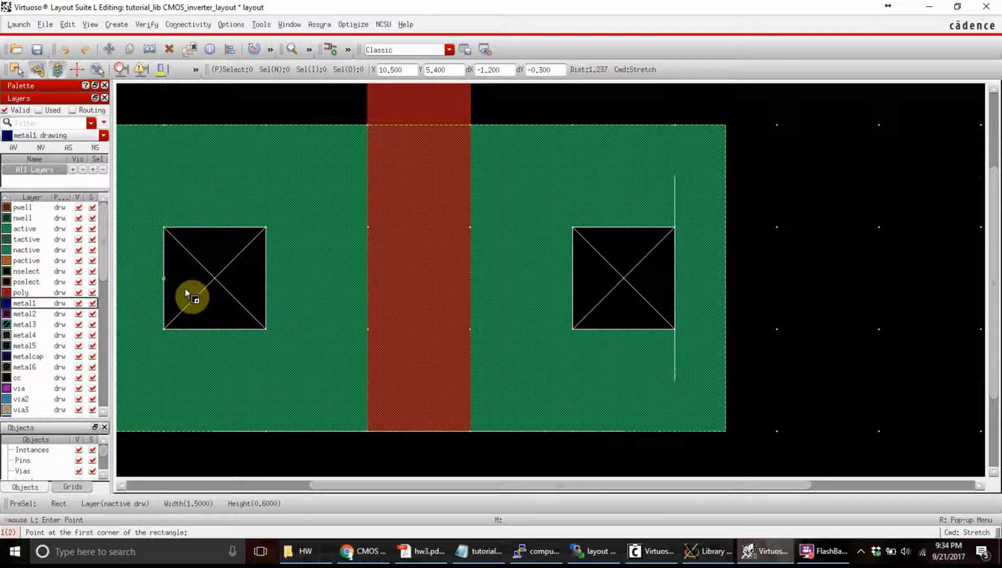
click(440, 417)
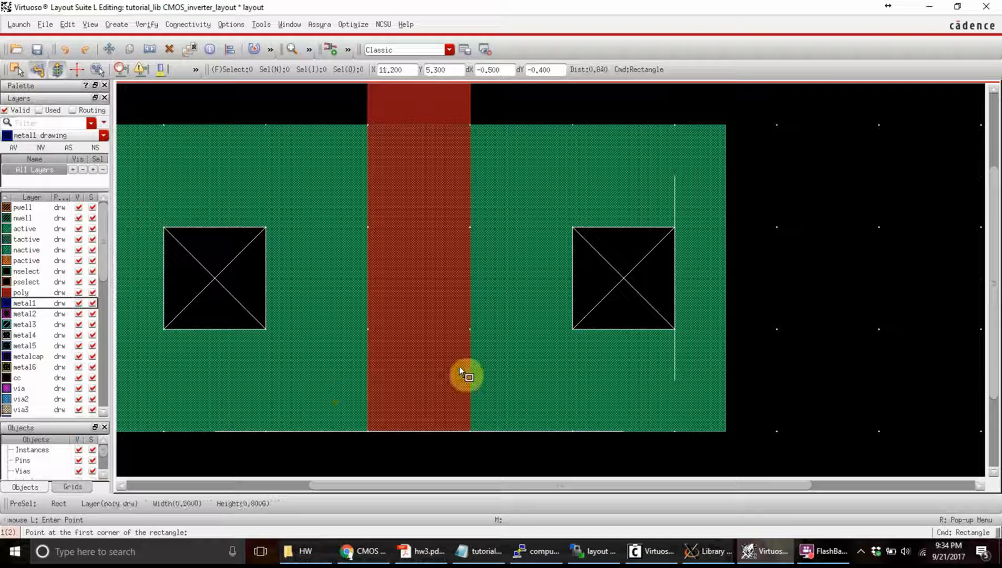
key(Left)
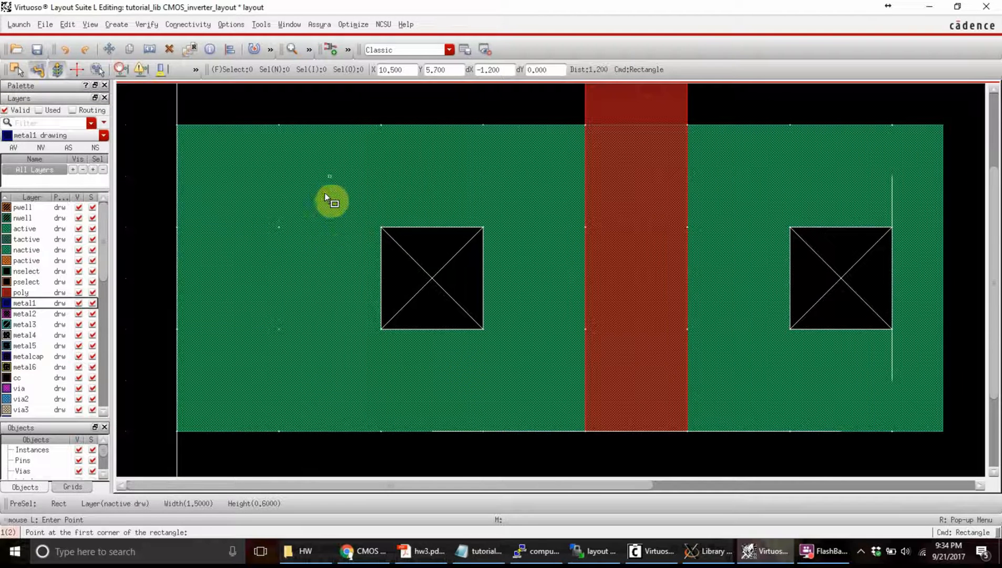
click(329, 176)
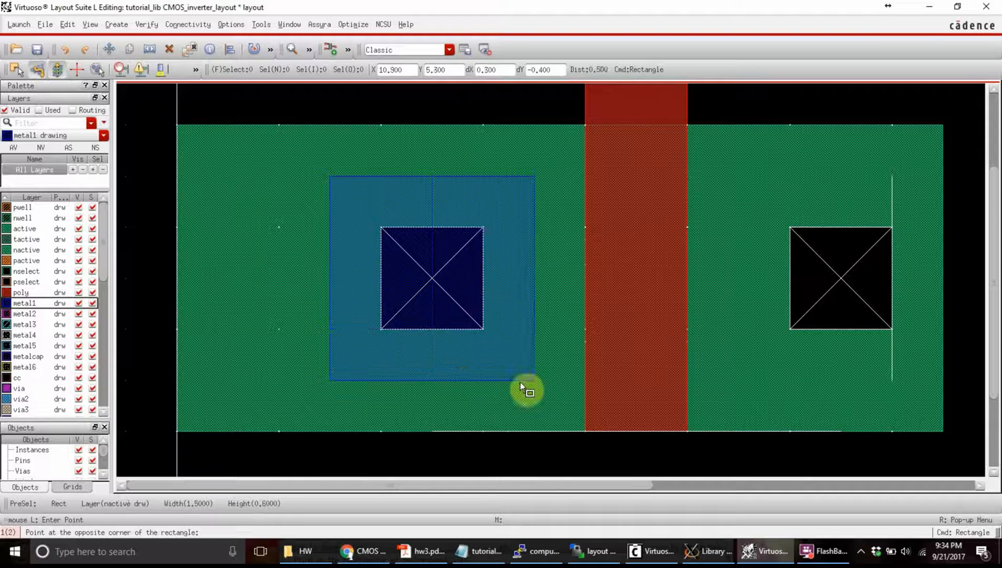
click(534, 380)
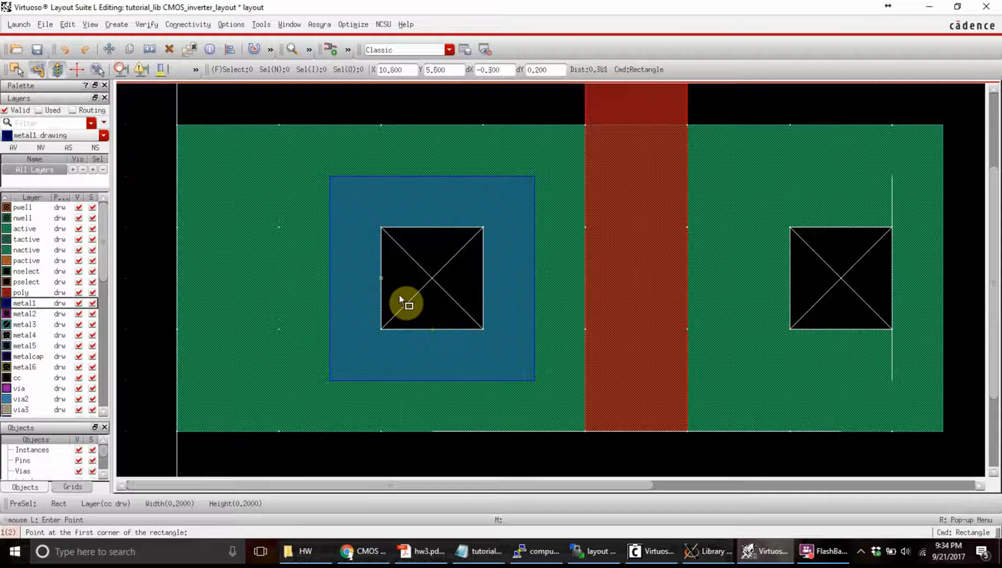
key(Escape)
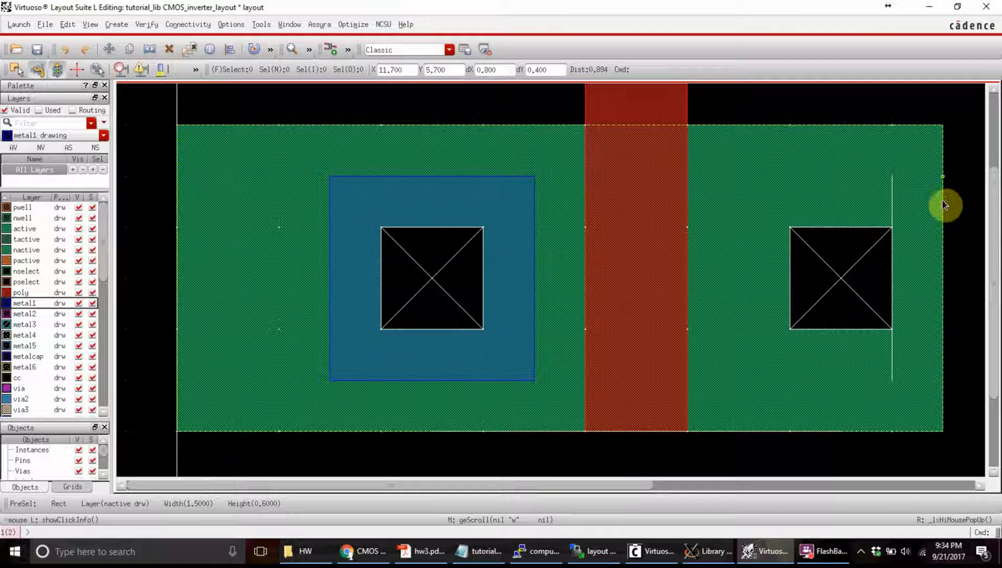
Run the flat, full DRC with divaDRC.rul on the layout with metal1 over the left-hand contact.
click(145, 27)
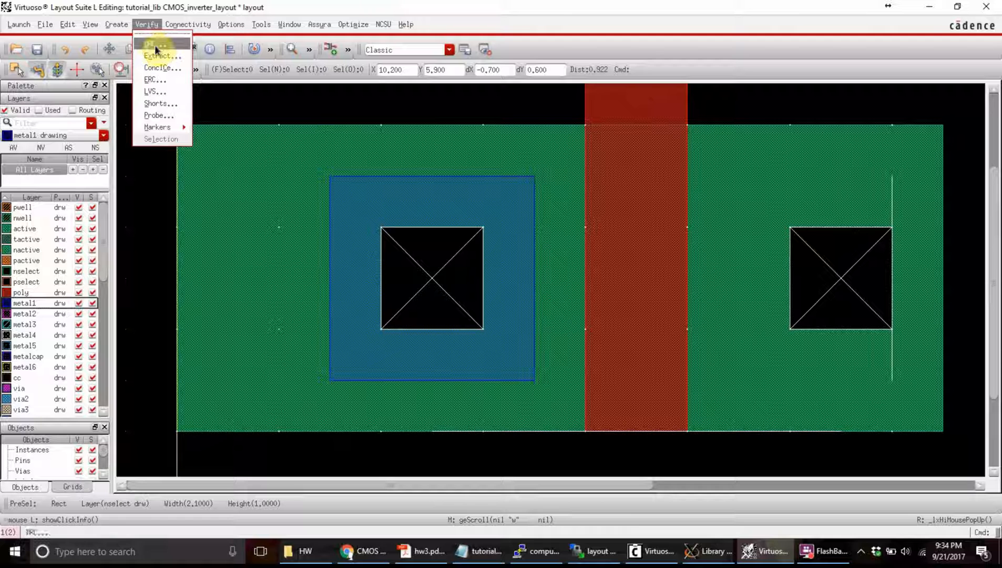
click(156, 45)
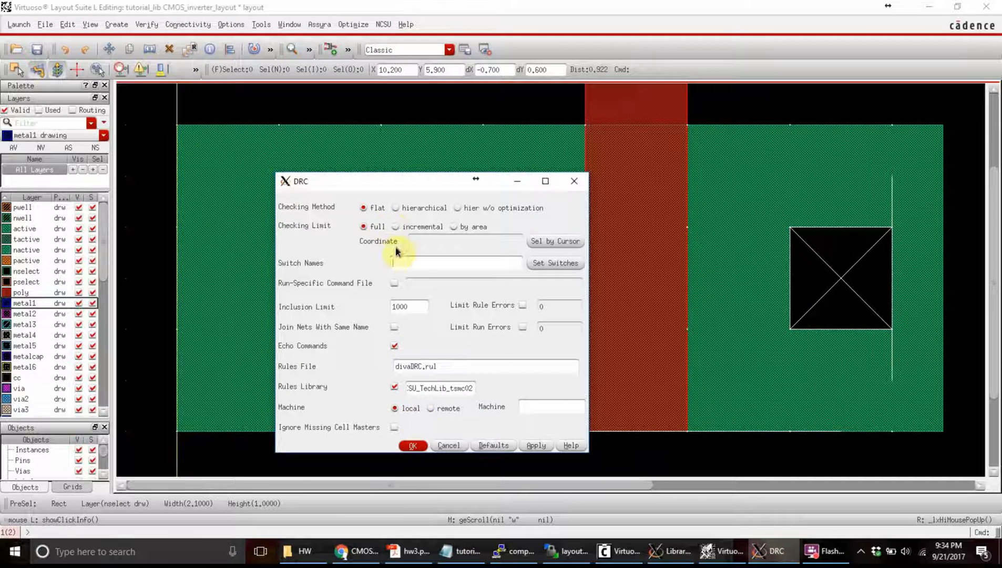
click(413, 445)
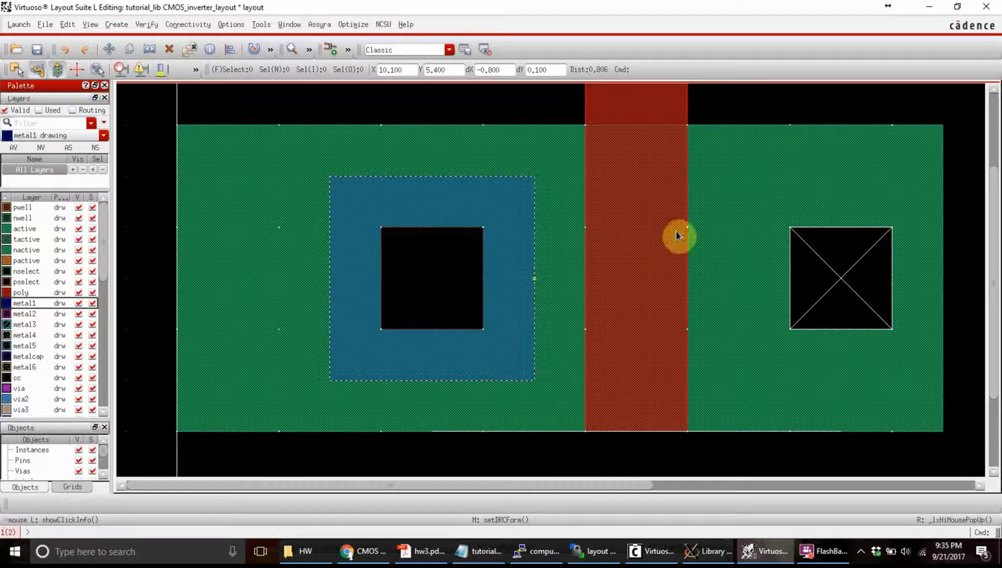
Draw a 0.4 by 0.4 metal1 rectangle centred on the right-hand contact, flush with the nactive edge, and leave the Rectangle command.
key(r)
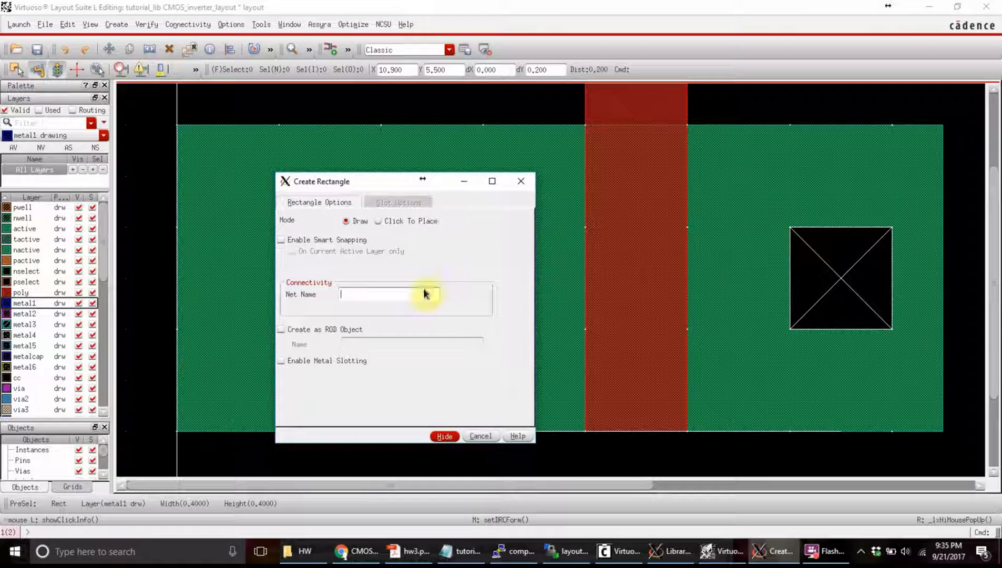
click(445, 436)
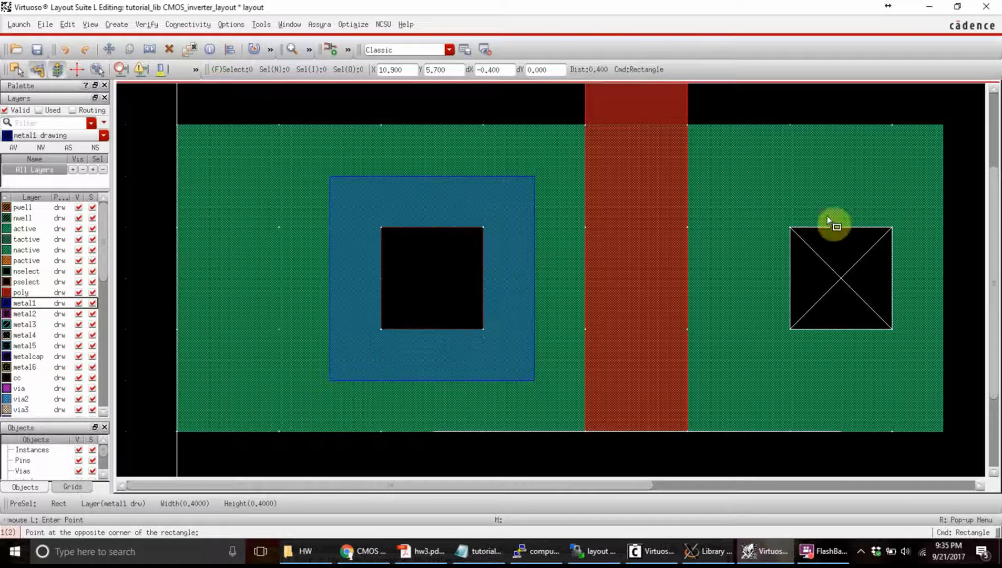
click(737, 177)
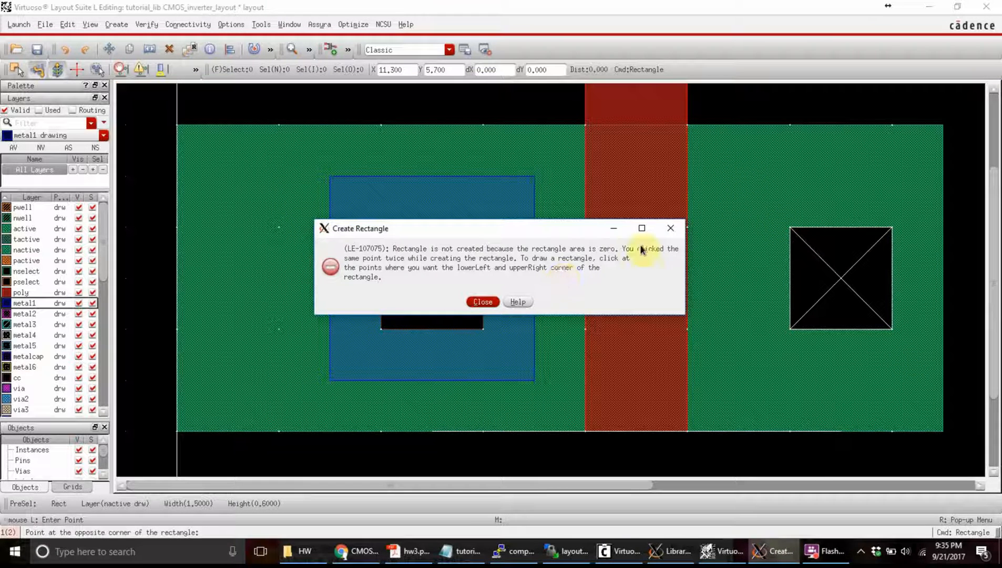
click(669, 231)
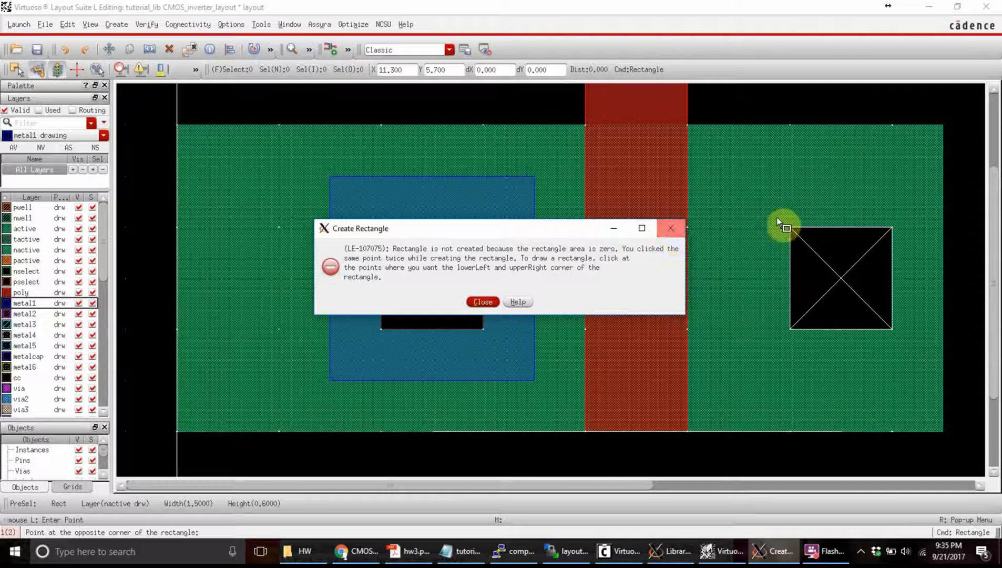
click(739, 177)
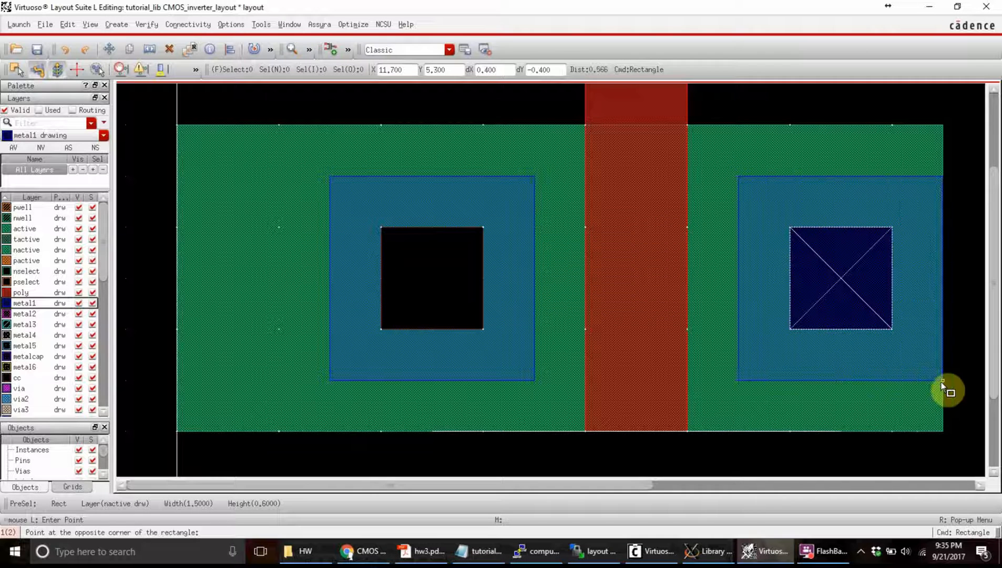
click(940, 384)
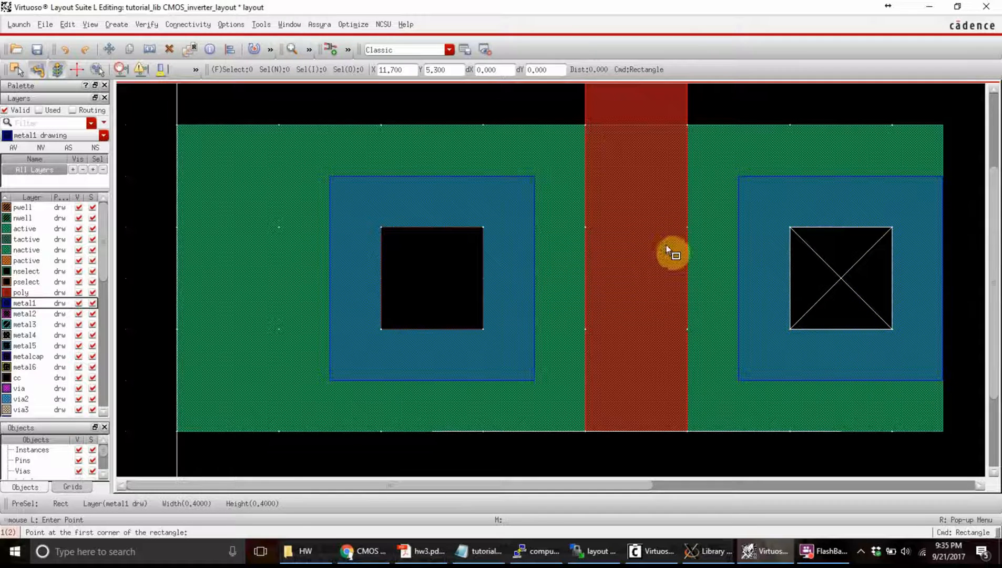
ctrl+scroll(656, 290, down, 2)
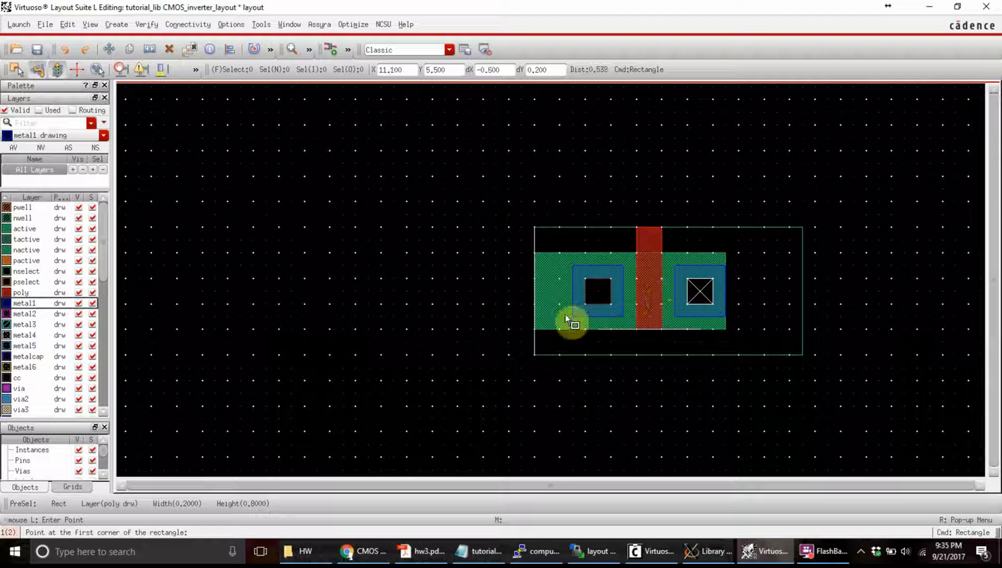
ctrl+scroll(531, 333, up, 2)
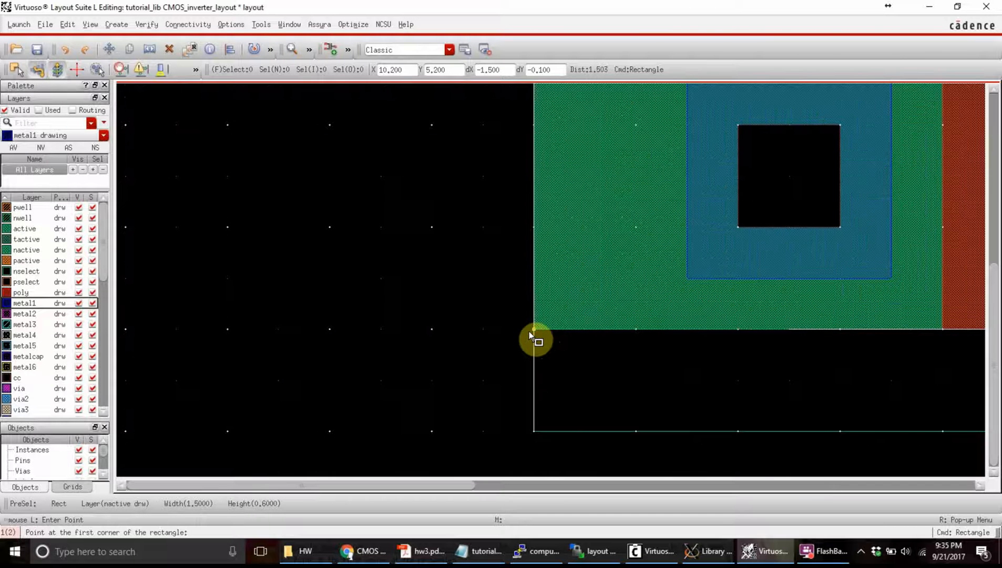
ctrl+scroll(530, 334, down, 1)
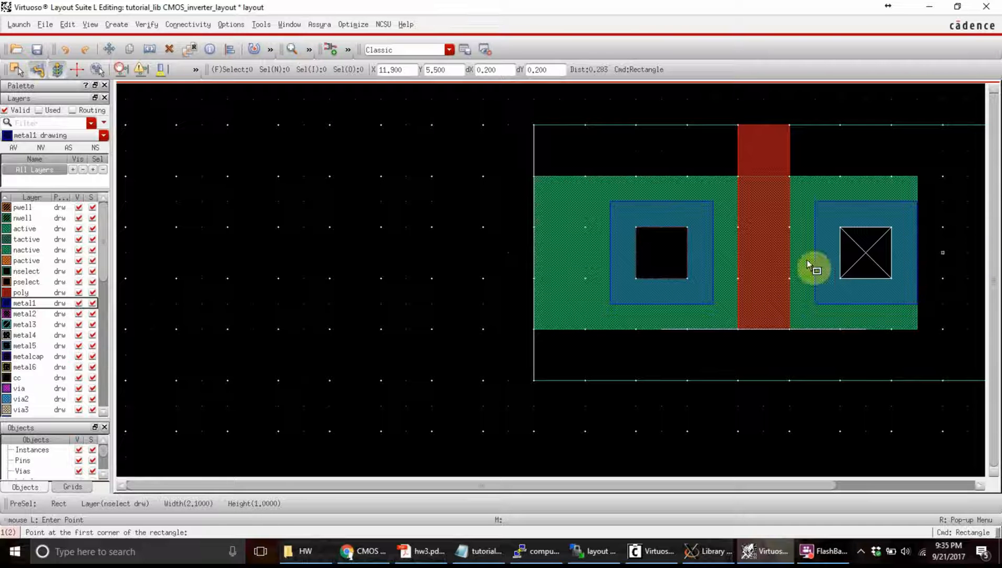
key(Escape)
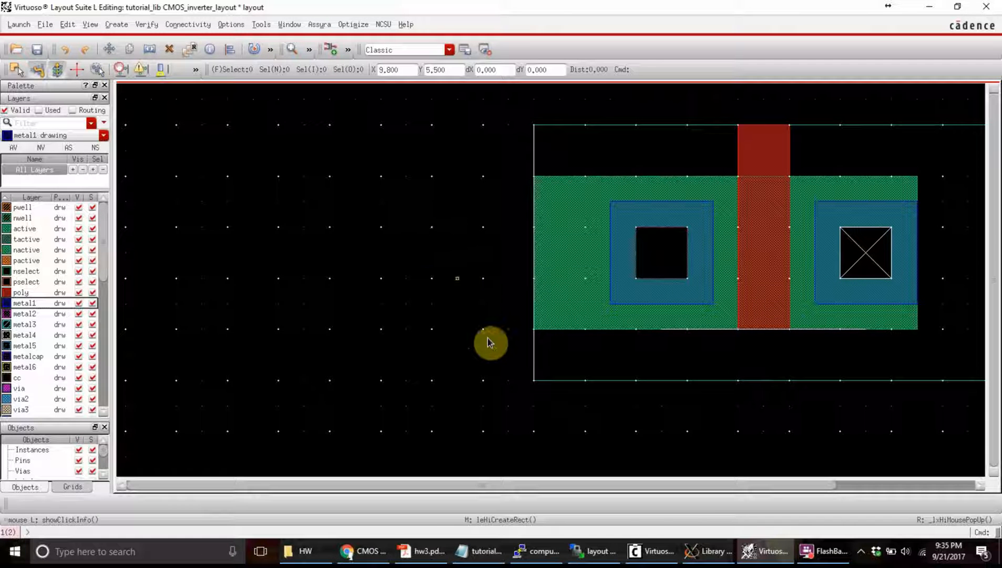
Stretch the nselect rectangle's left-hand edge outward by 0.2.
key(s)
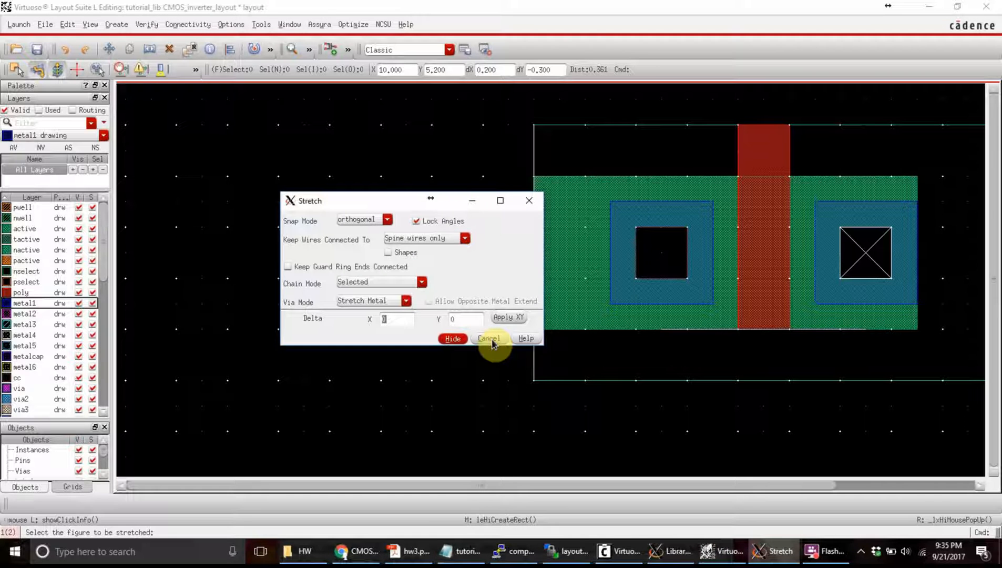
click(488, 338)
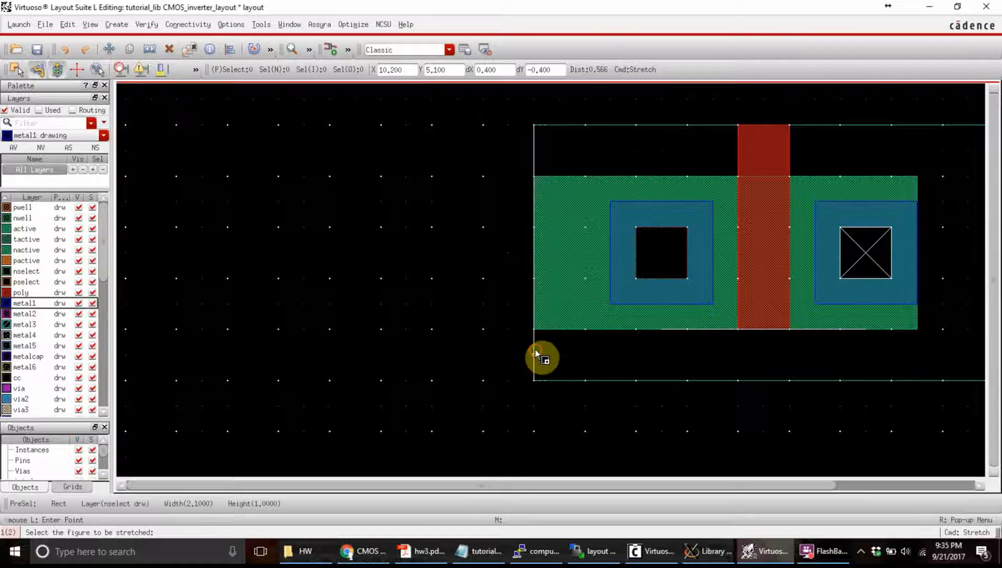
click(492, 345)
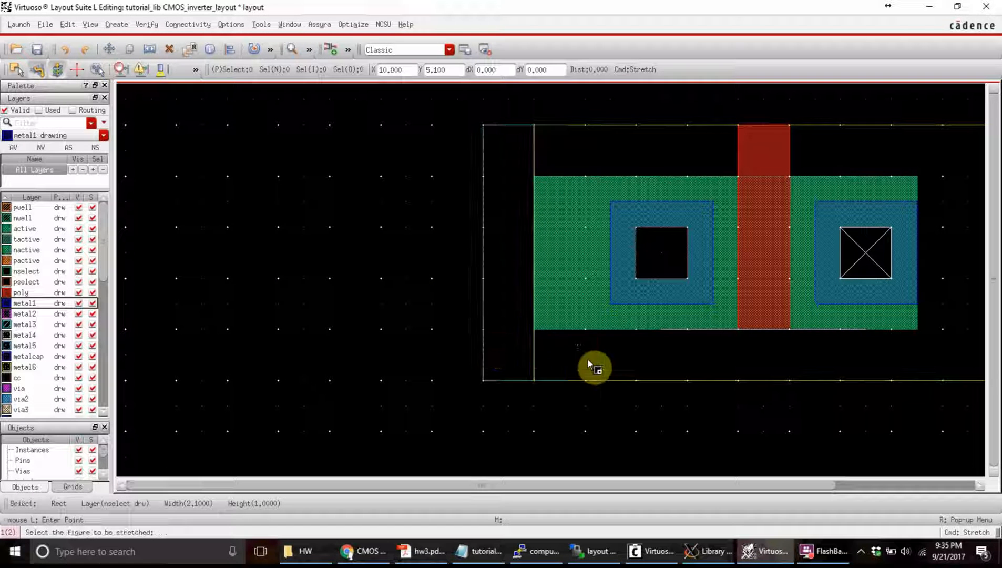
Stretch the nactive rectangle's left-hand edge inward by 0.3 in total, so it aligns with the metal1 square's outer edge.
click(535, 291)
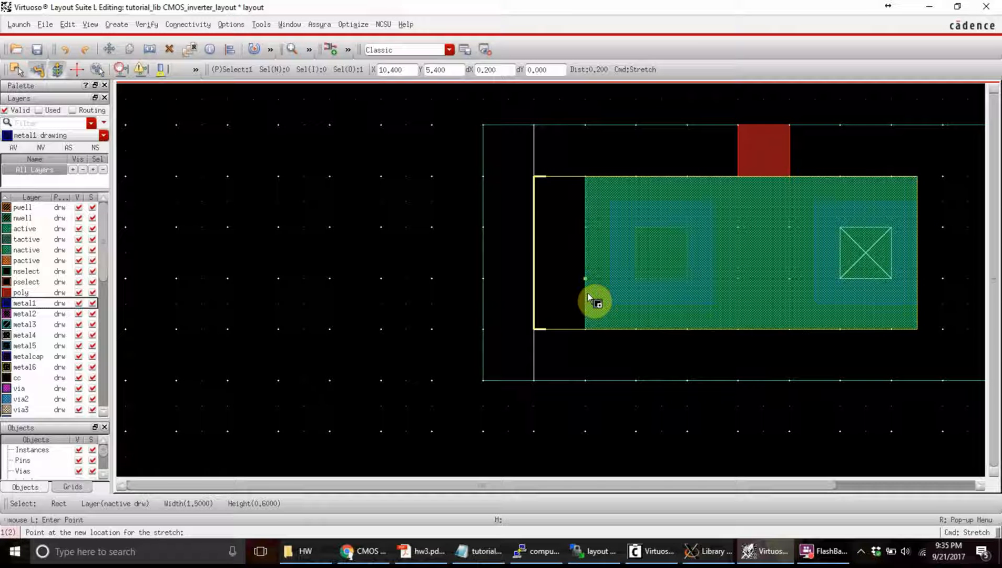
click(588, 295)
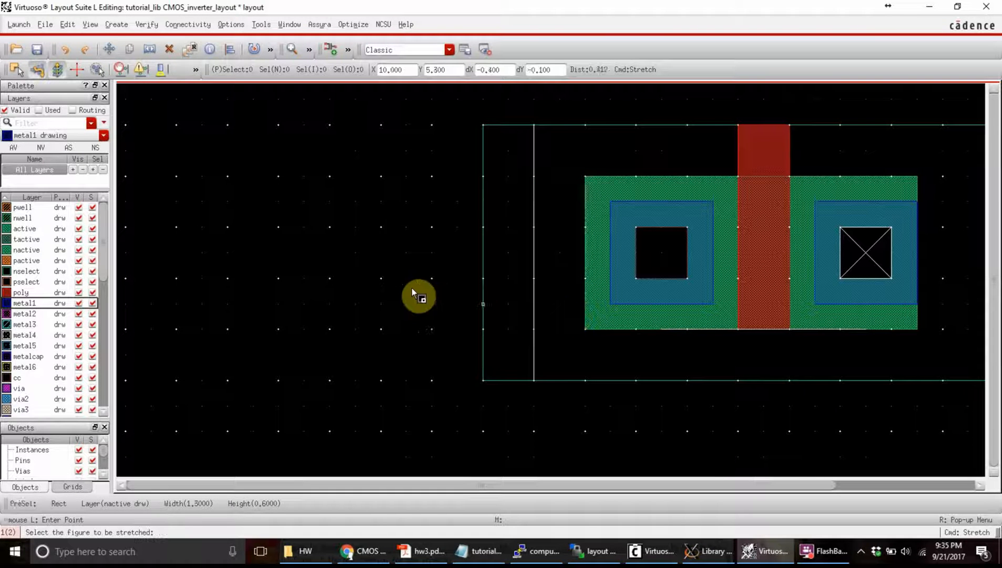
click(588, 286)
click(611, 285)
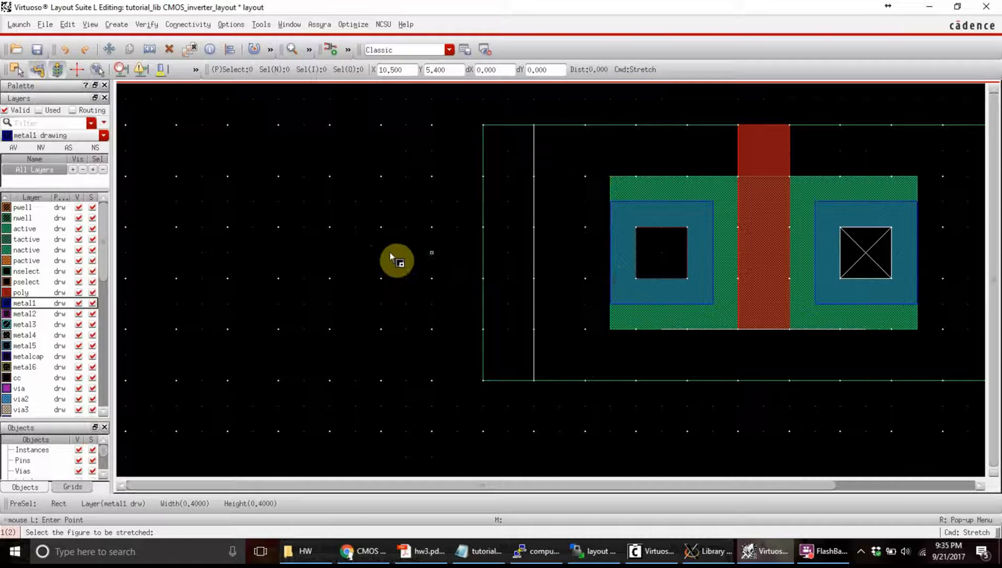
Stretch the nselect rectangle's left-hand edge inward by 0.3, to 0.2 outside the nactive edge, and leave the Stretch command.
click(481, 267)
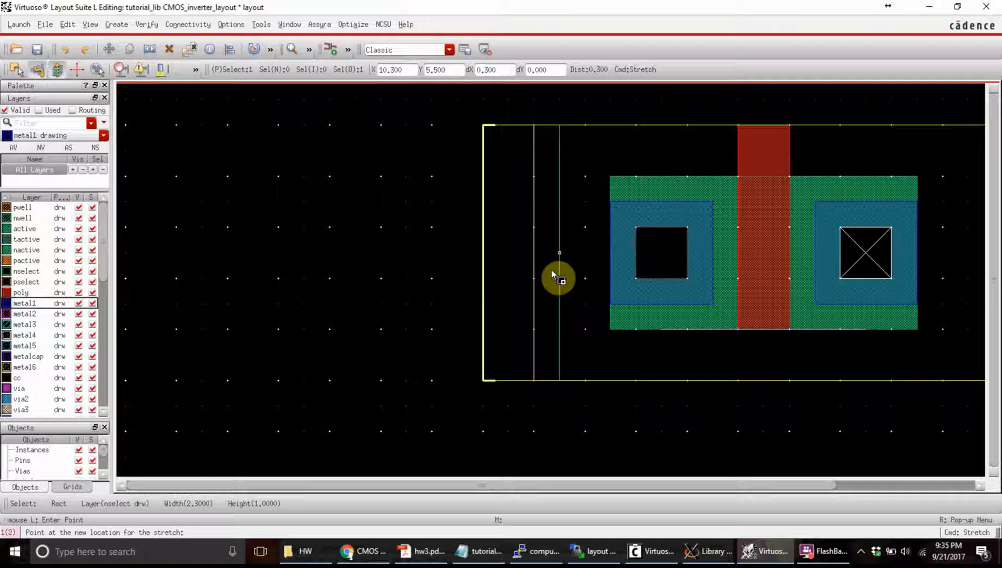
click(553, 274)
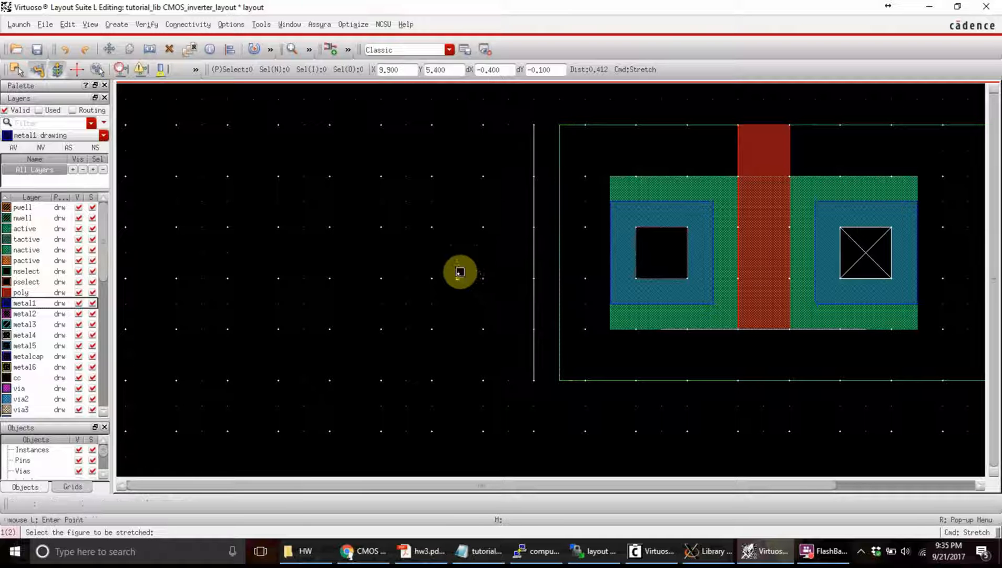
key(Escape)
scroll(460, 261, down, 1)
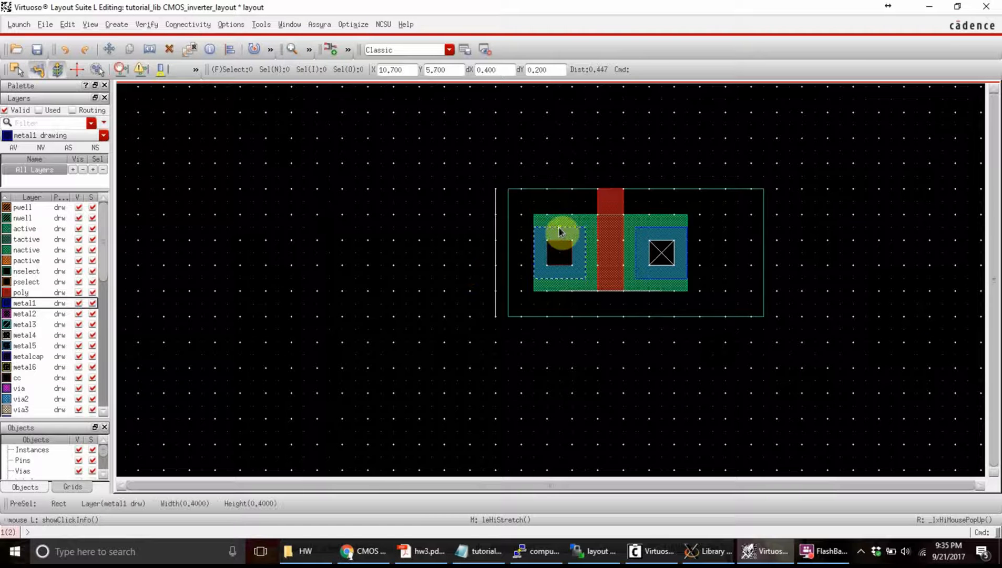
scroll(559, 231, down, 1)
scroll(572, 211, up, 2)
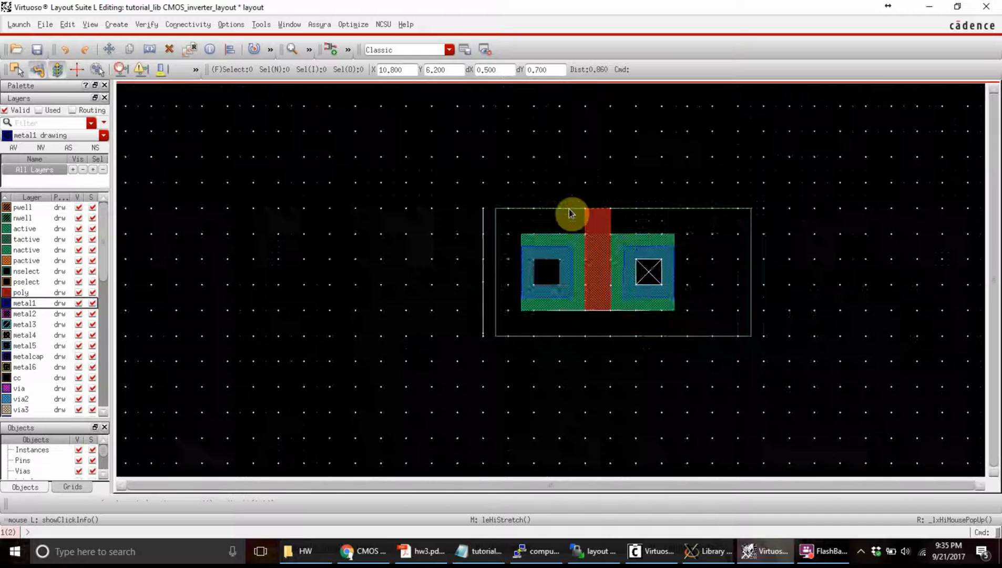
scroll(597, 278, down, 1)
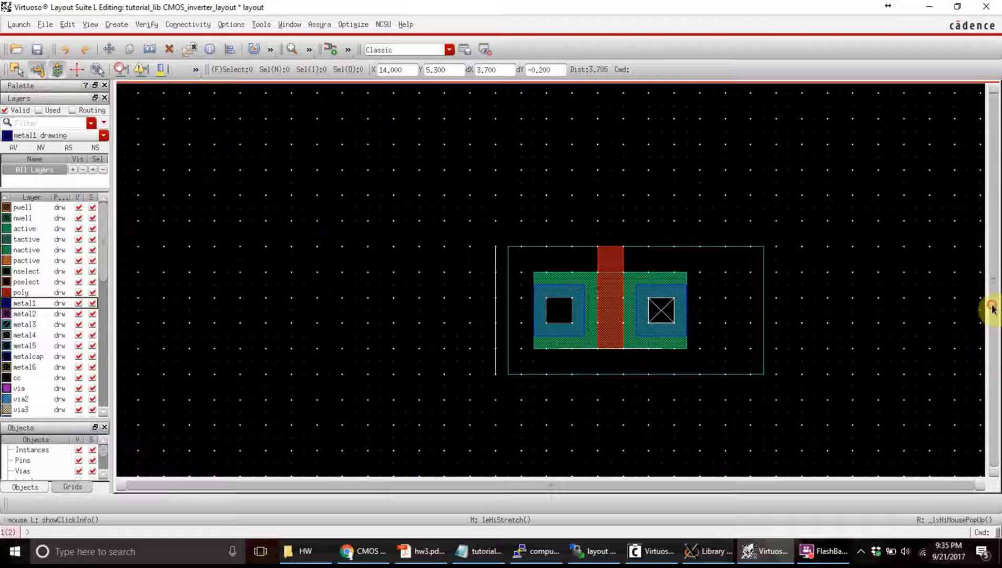
scroll(419, 196, up, 1)
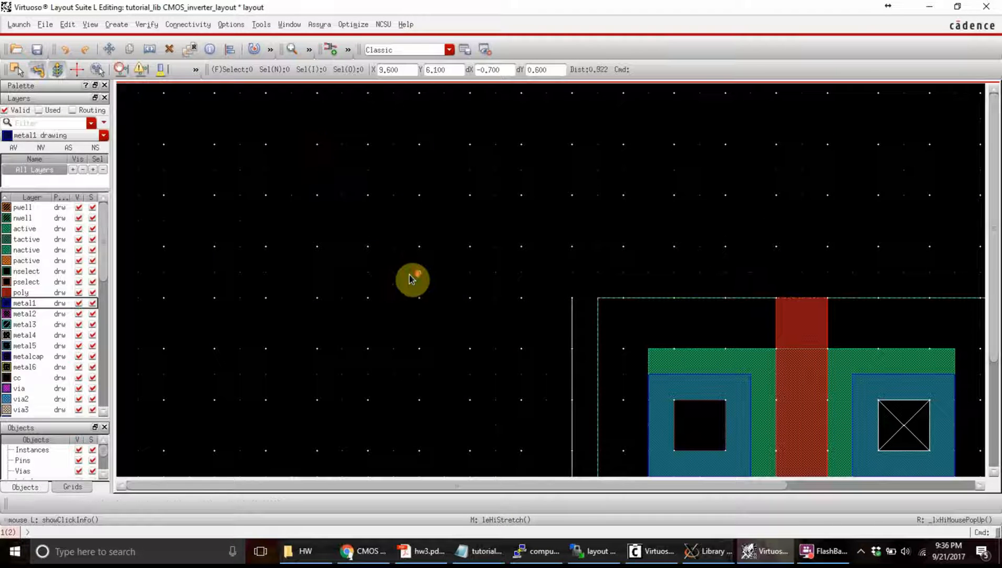
Draw a 2.4 by 1.4 nwell rectangle above the NMOS transistor, with its lower edge 0.6 above the nselect rectangle.
scroll(411, 278, down, 1)
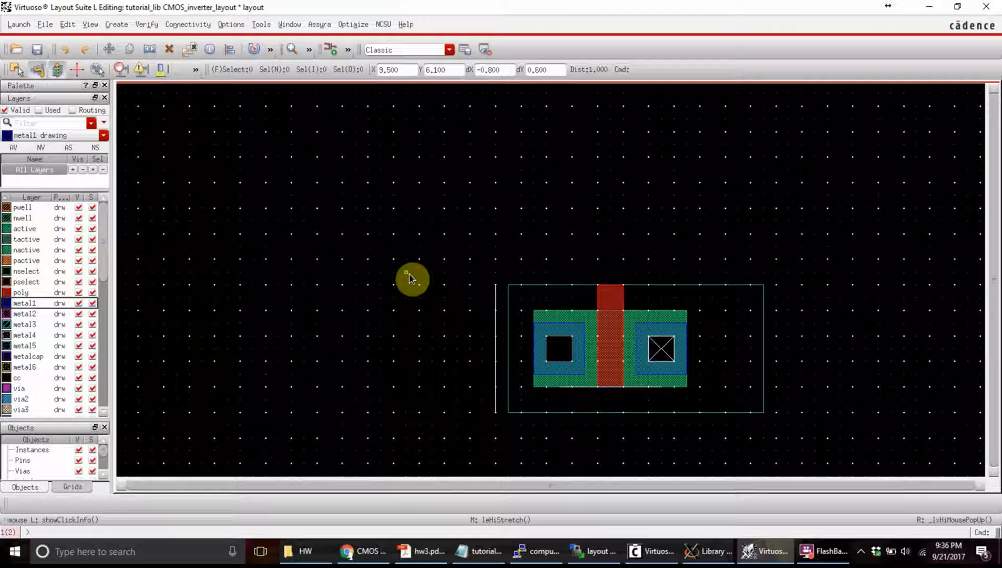
click(22, 220)
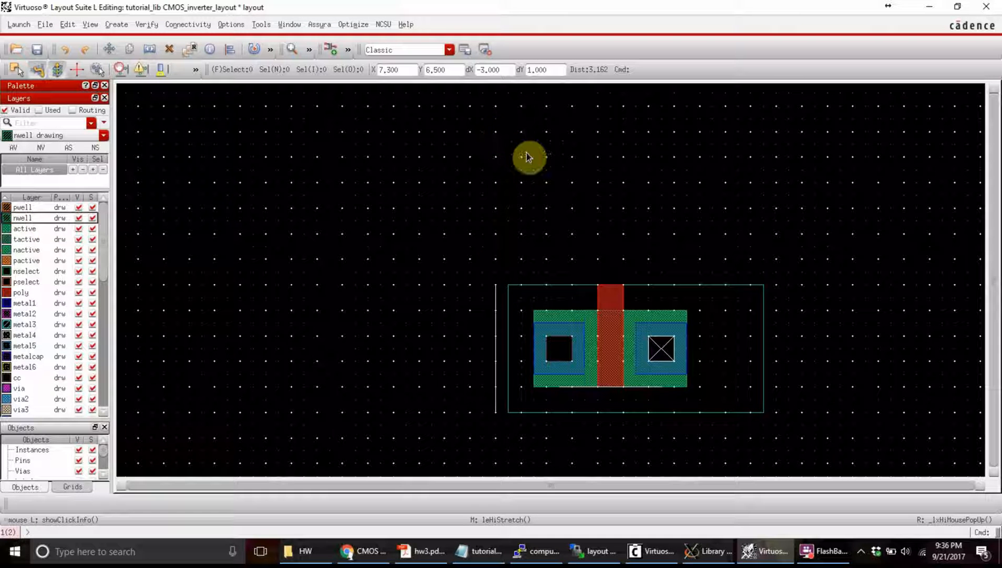
scroll(526, 153, up, 1)
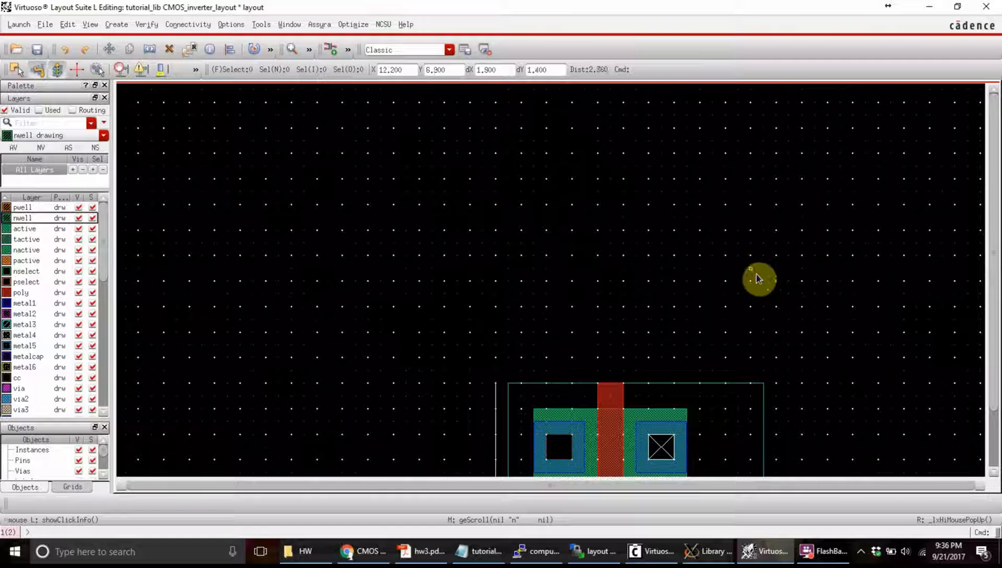
scroll(799, 288, up, 1)
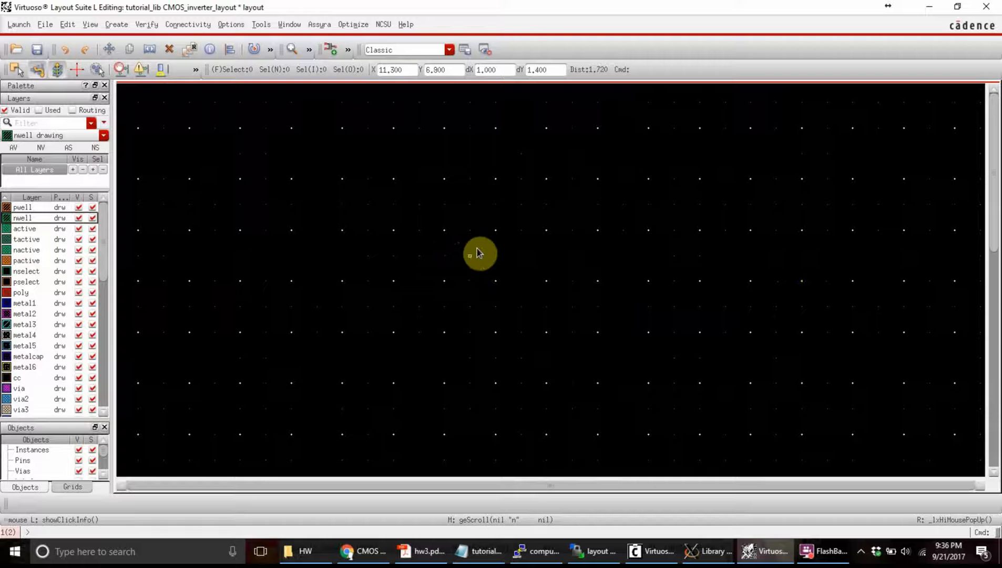
ctrl+scroll(477, 252, down, 1)
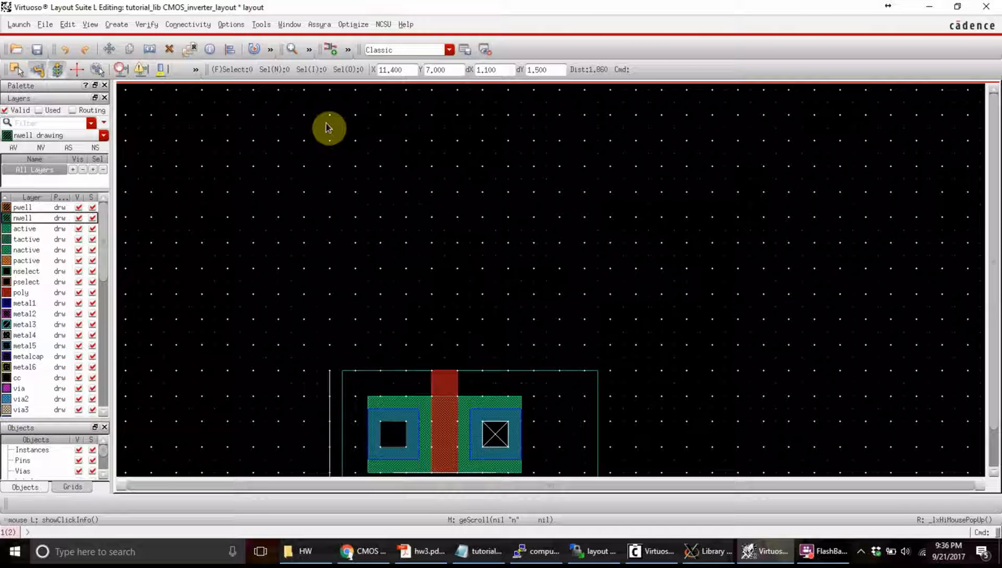
key(r)
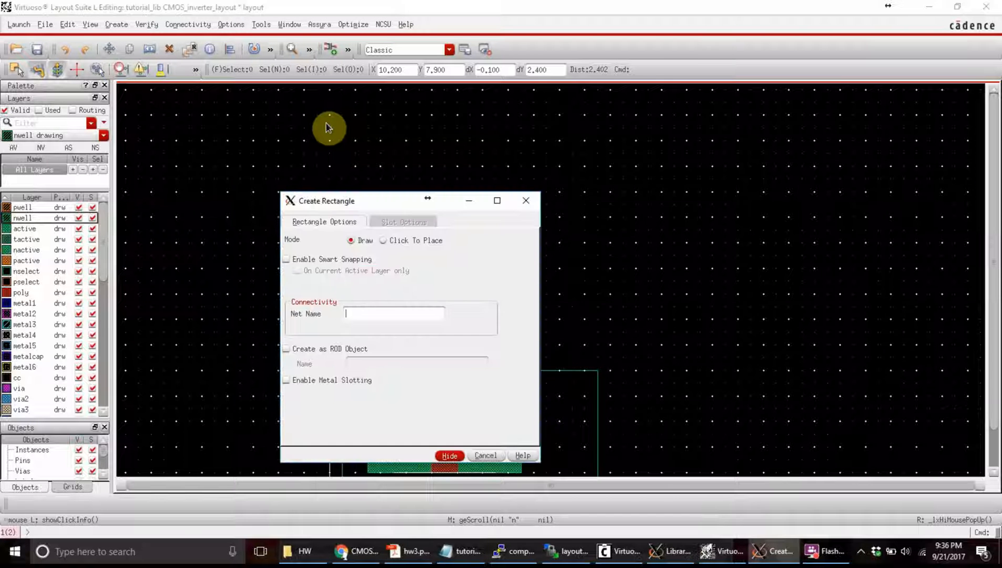
key(F3)
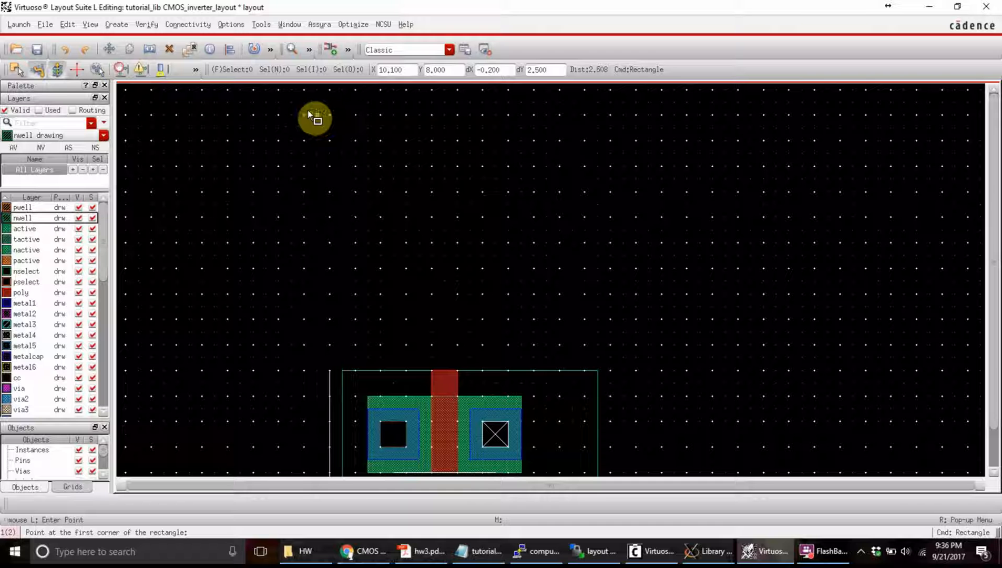
click(333, 117)
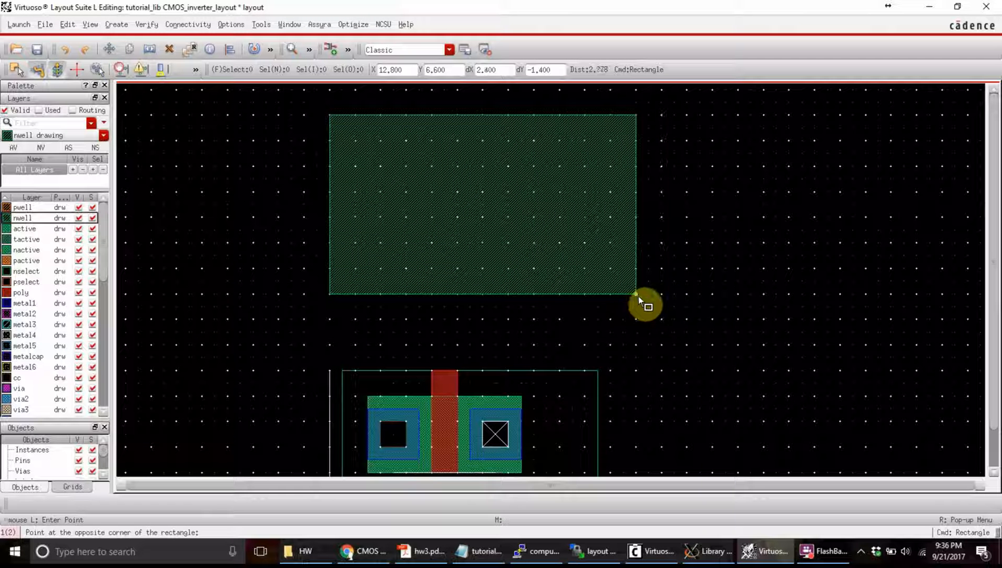
click(304, 307)
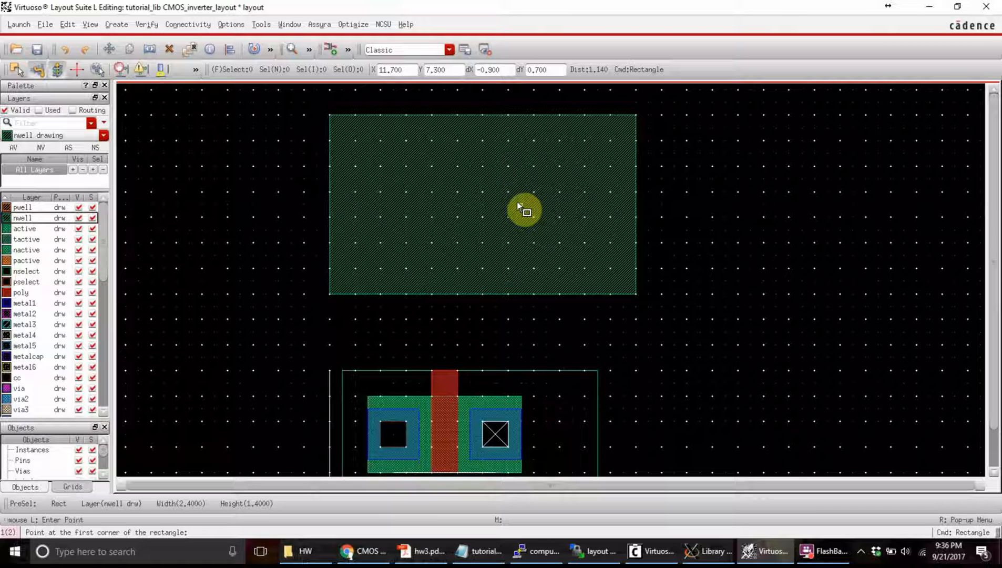
Draw a 1.6 by 1.0 pselect rectangle inside the nwell, 0.2 from its upper, lower and right-hand edges.
click(25, 262)
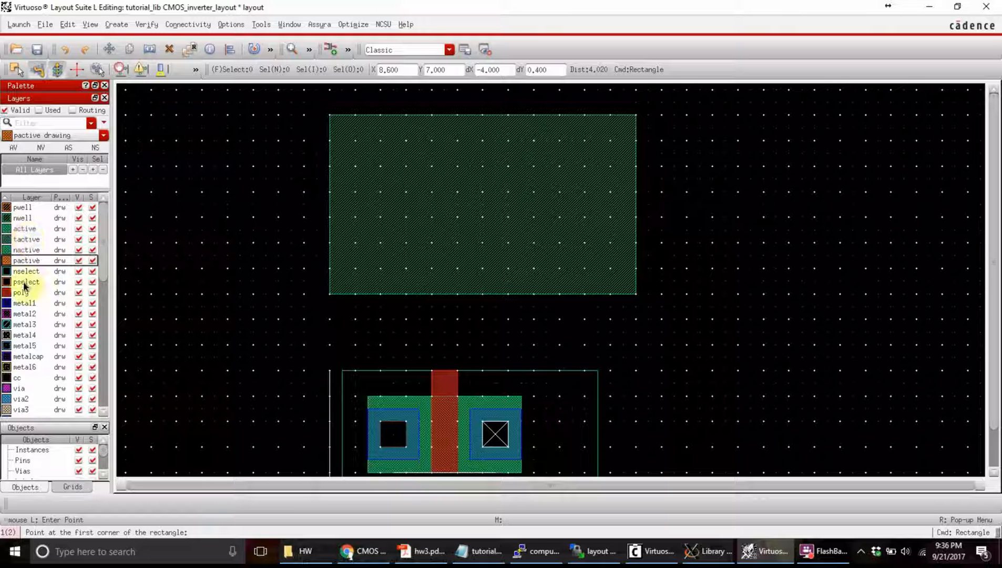
click(24, 283)
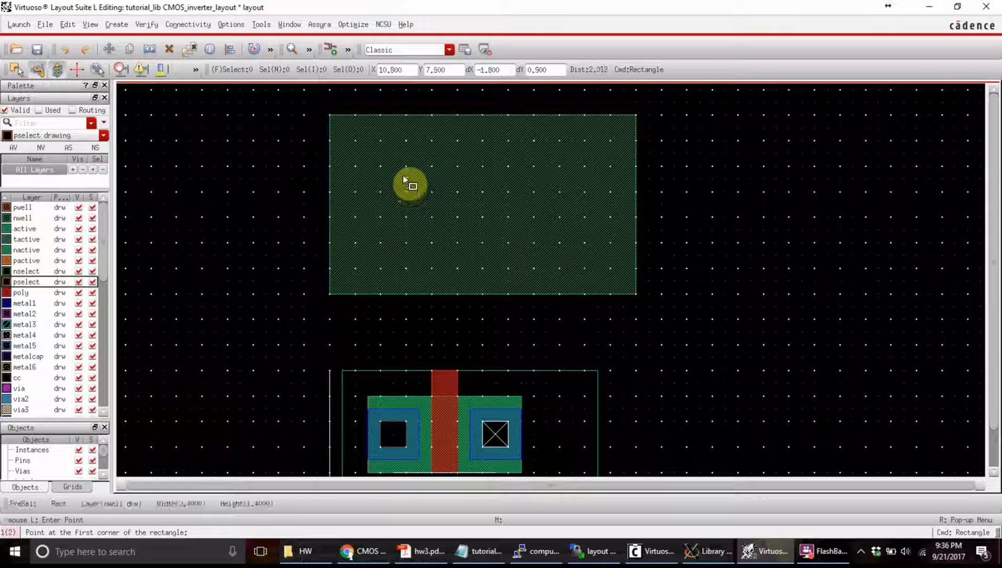
click(409, 143)
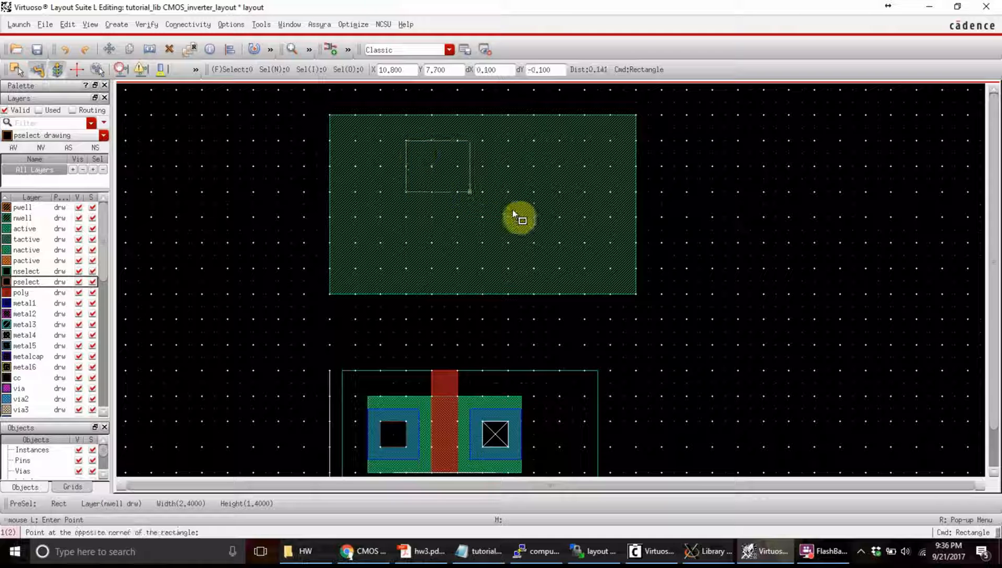
click(610, 268)
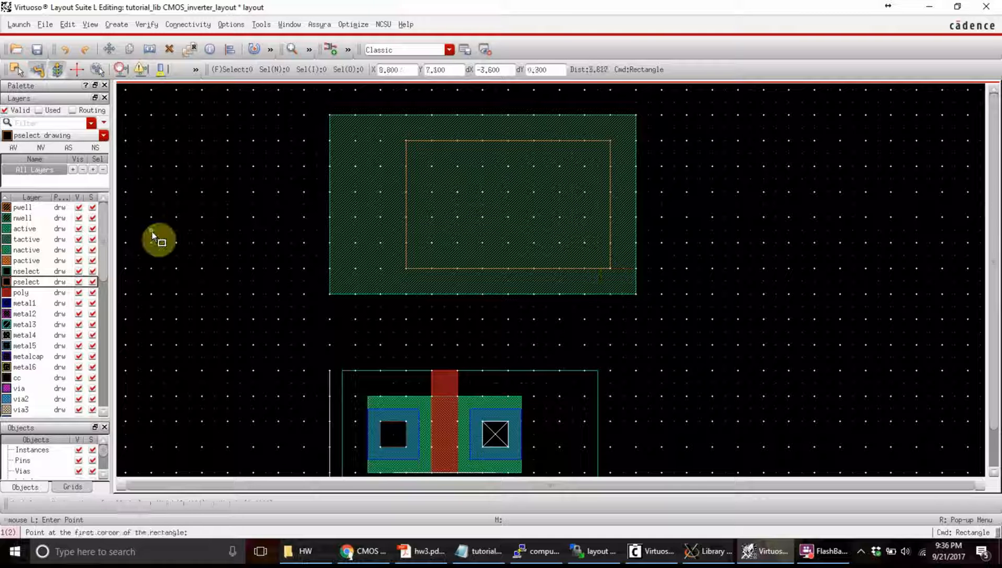
Draw a 1.2 by 0.6 pactive rectangle inside the pselect rectangle, leaving a 0.2 margin on every side.
click(28, 261)
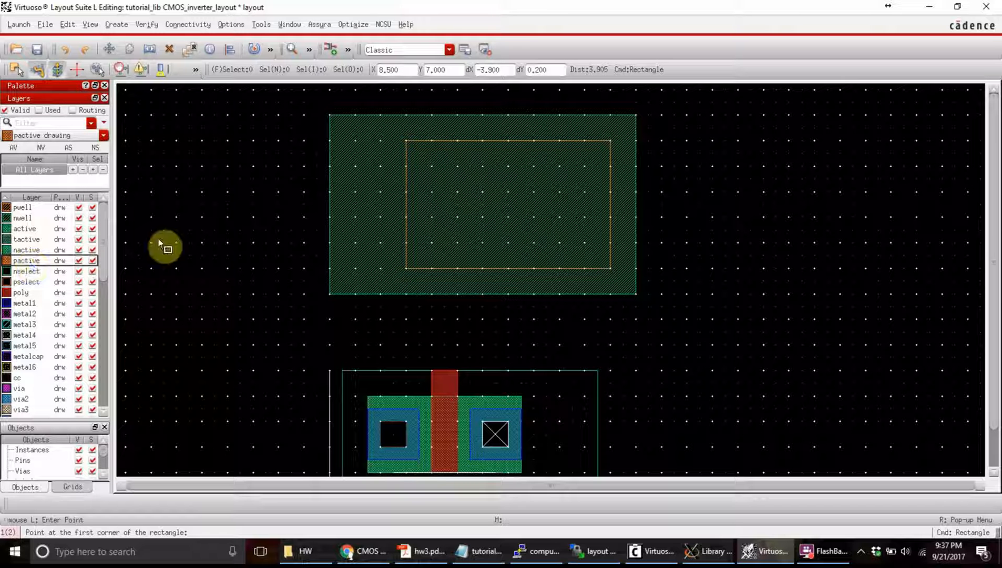
click(432, 165)
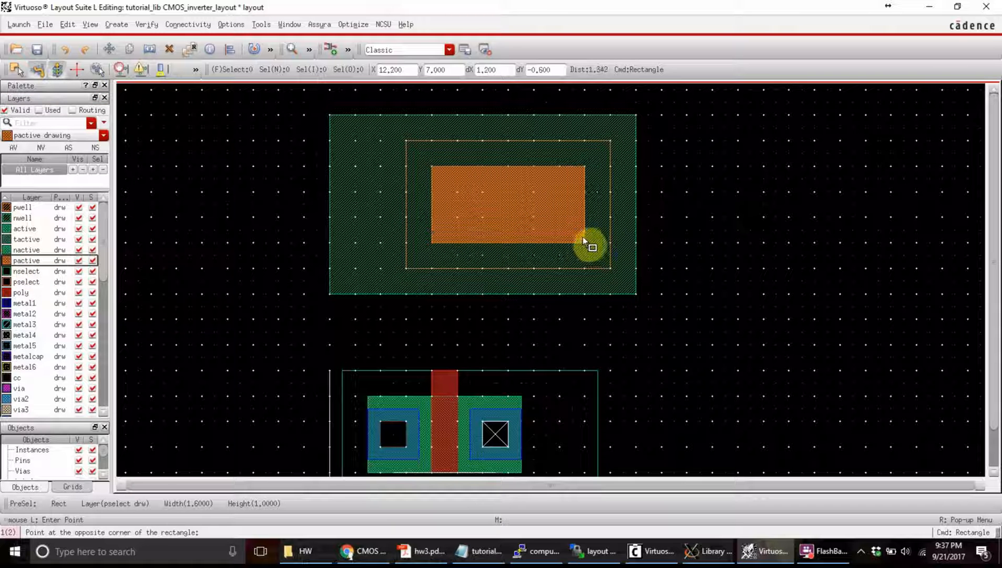
click(583, 242)
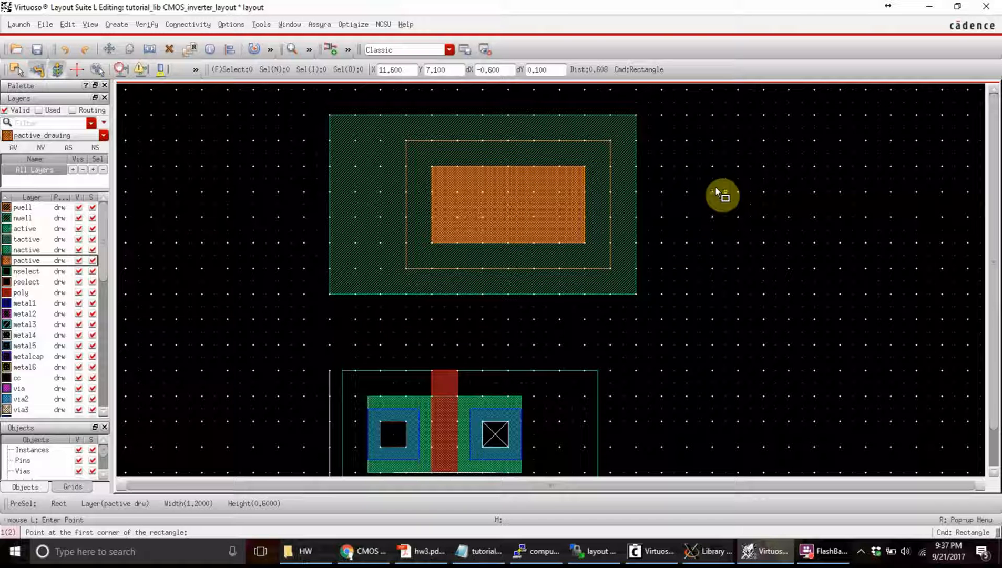
Leave the Rectangle command and move the nwell, pselect and pactive rectangles together 0.4 to the left.
ctrl+scroll(448, 399, up, 1)
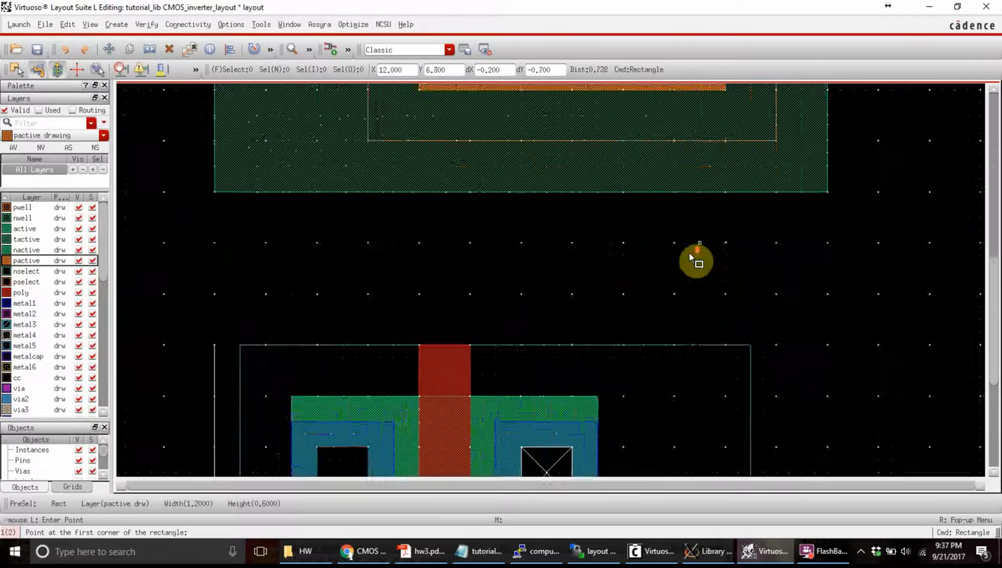
ctrl+scroll(688, 255, down, 1)
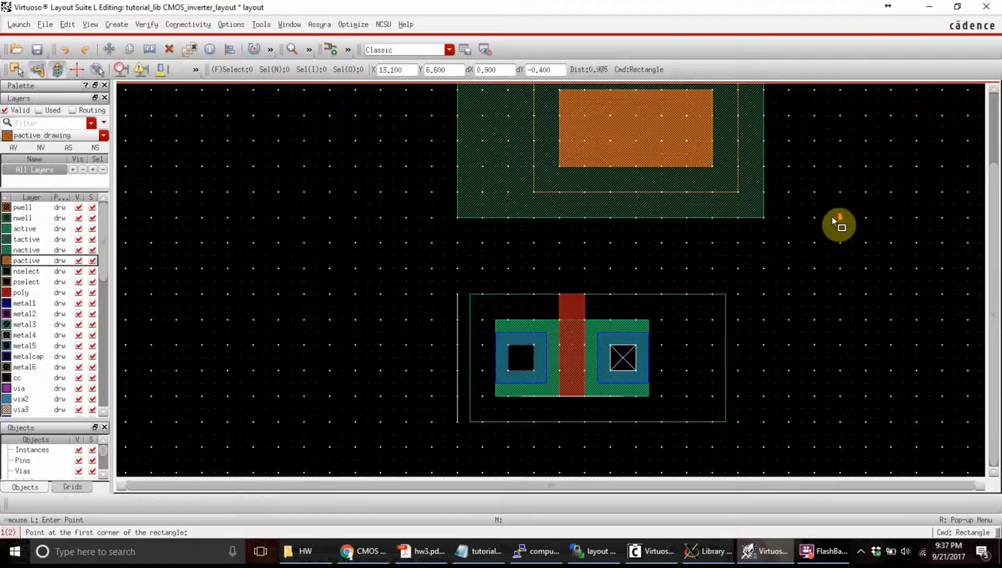
ctrl+scroll(839, 223, down, 1)
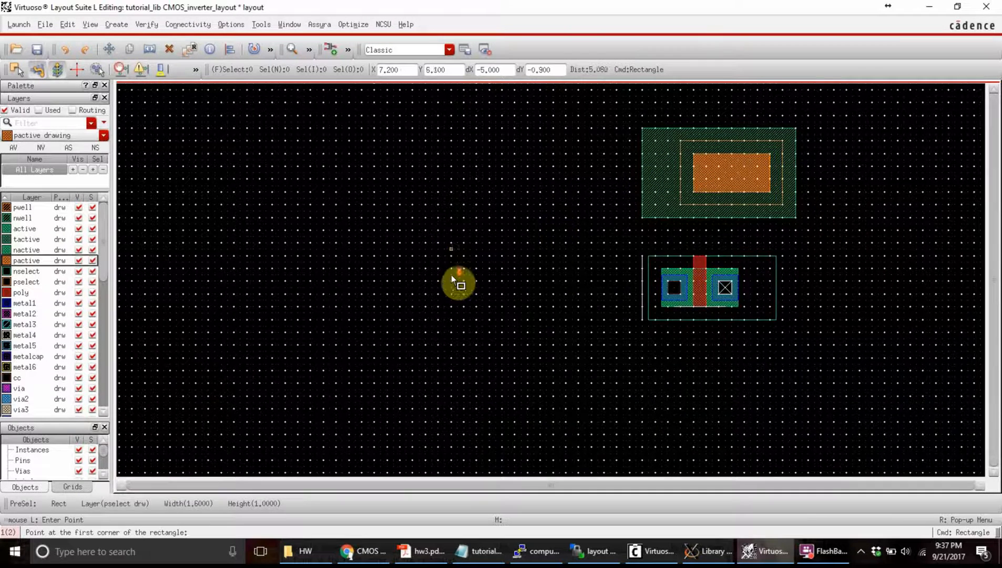
scroll(453, 279, up, 1)
ctrl+scroll(739, 184, up, 1)
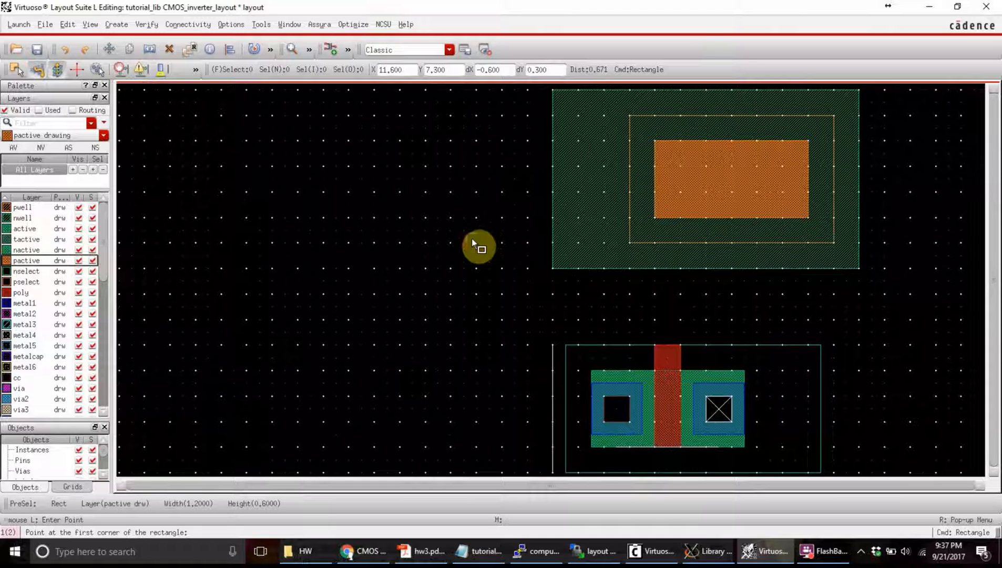
key(Escape)
drag(923, 319, 518, 81)
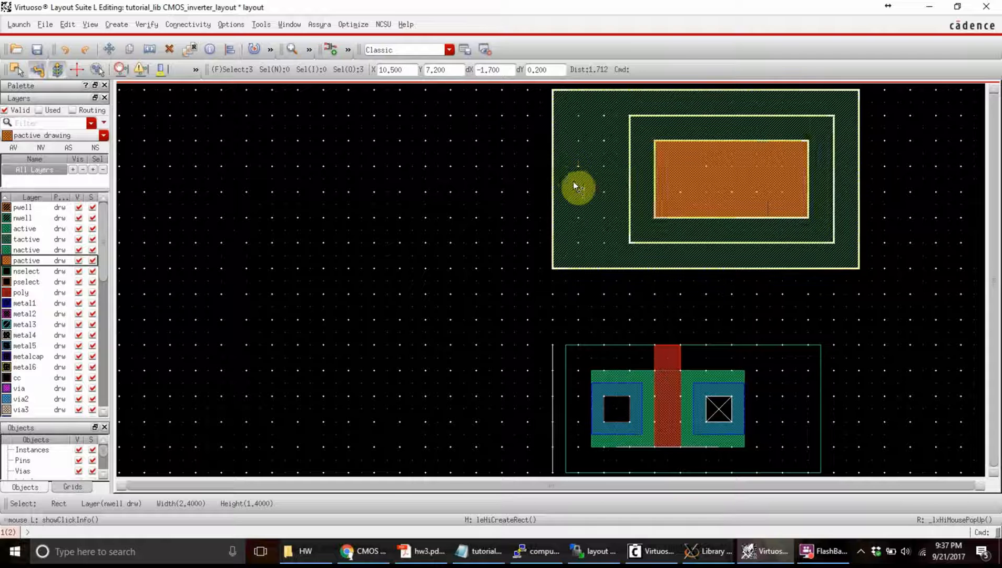
drag(573, 183, 538, 185)
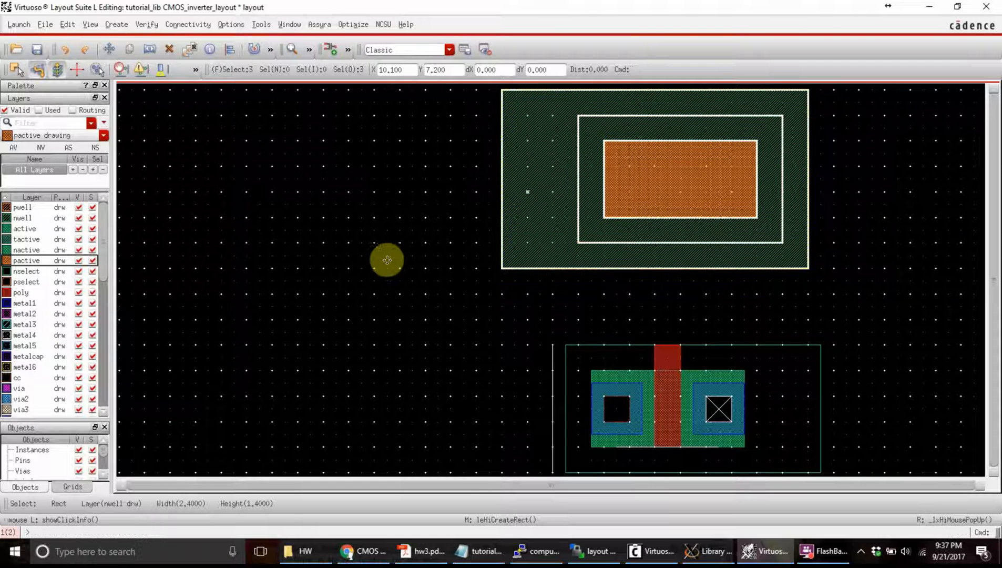
click(402, 262)
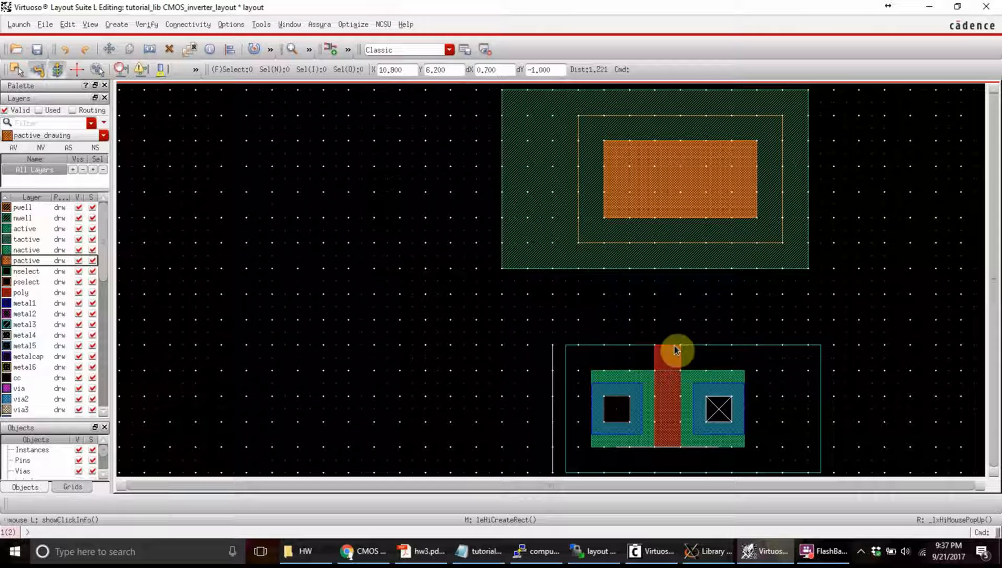
Stretch the upper edge of the NMOS poly gate upward by 0.3, beyond the nselect rectangle.
key(s)
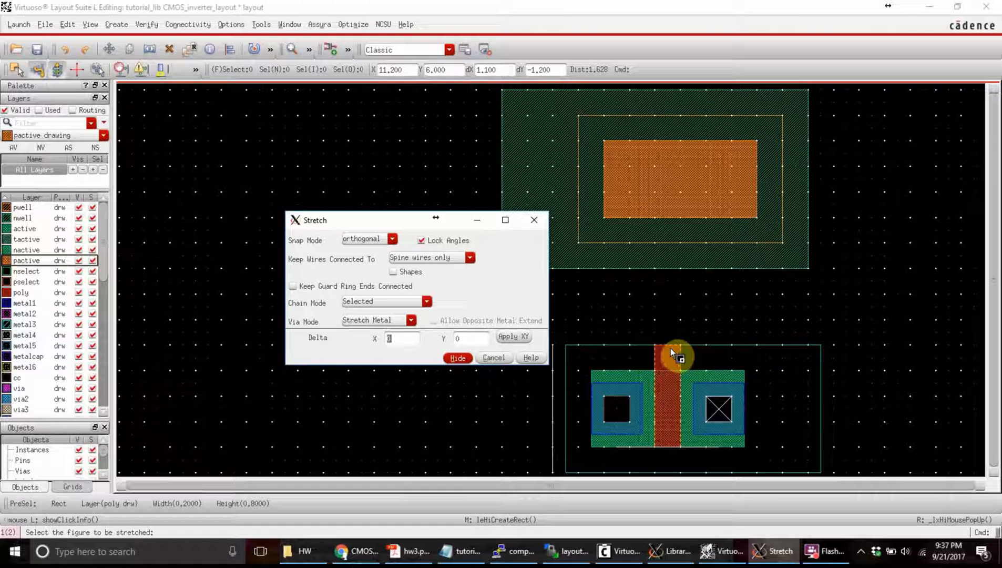
click(458, 358)
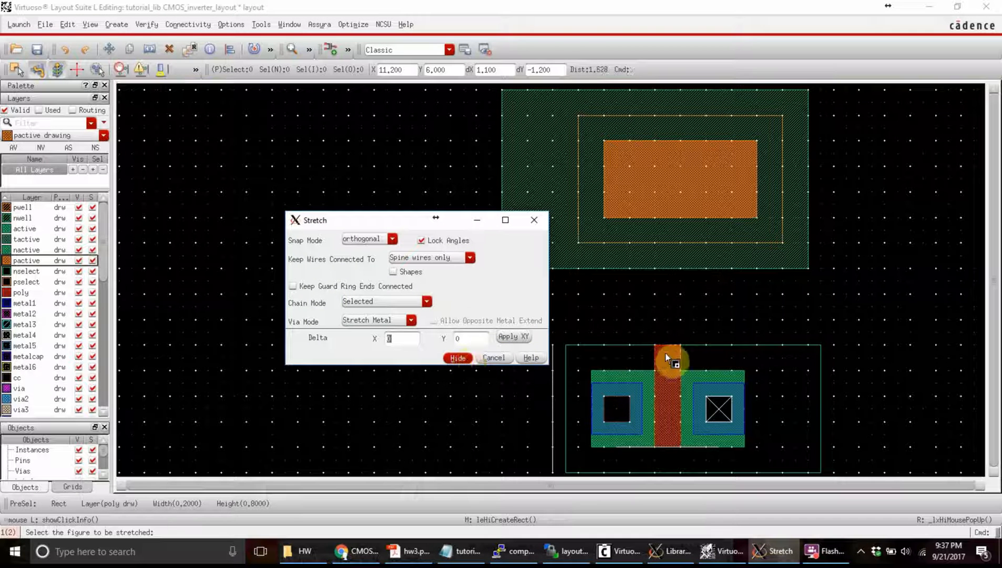
ctrl+scroll(669, 345, up, 2)
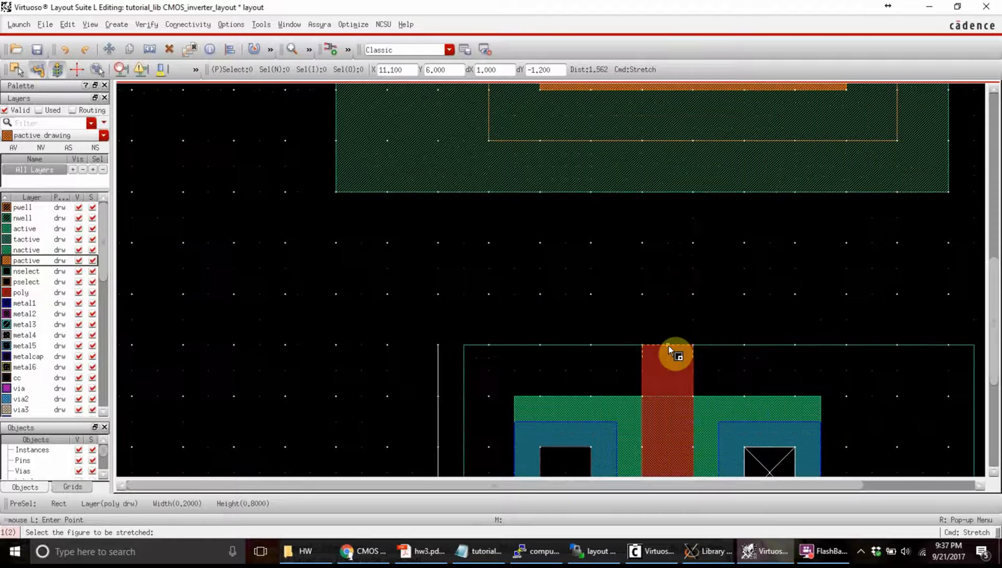
click(669, 346)
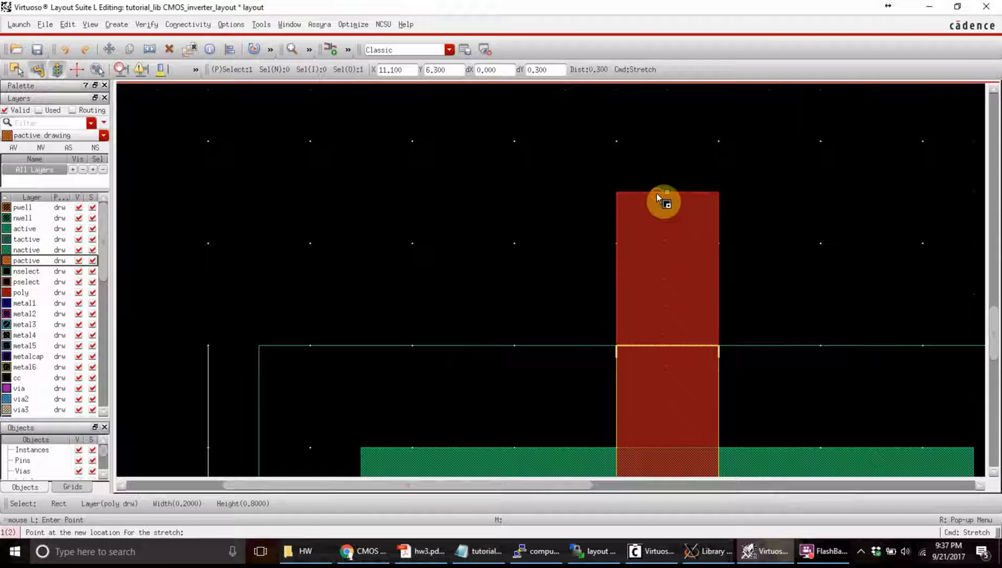
click(657, 193)
ctrl+scroll(658, 203, down, 2)
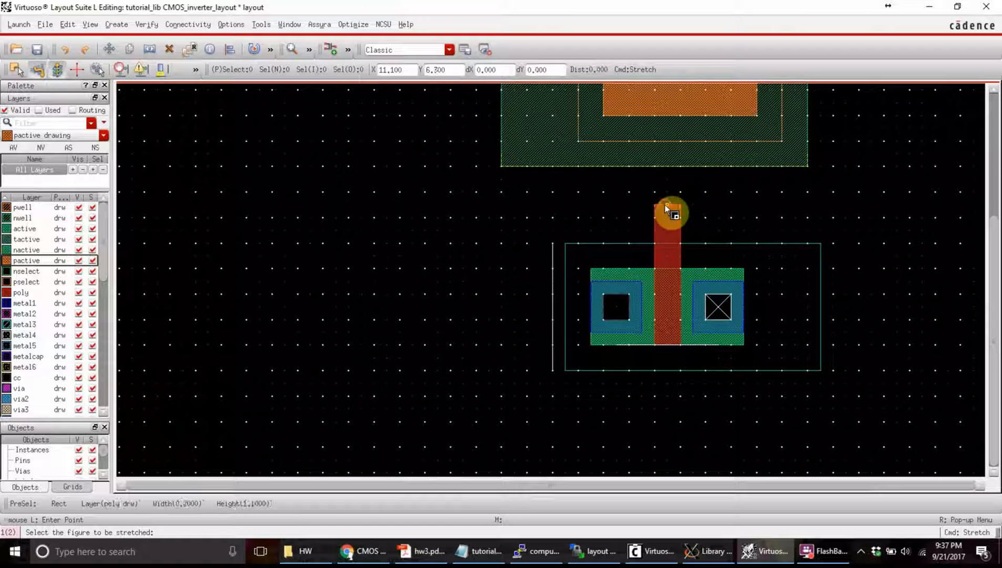
Stretch the poly gate's upper edge another 1.5 upward across the pactive to the pselect's upper edge, and leave the Stretch command.
click(665, 205)
scroll(666, 105, up, 1)
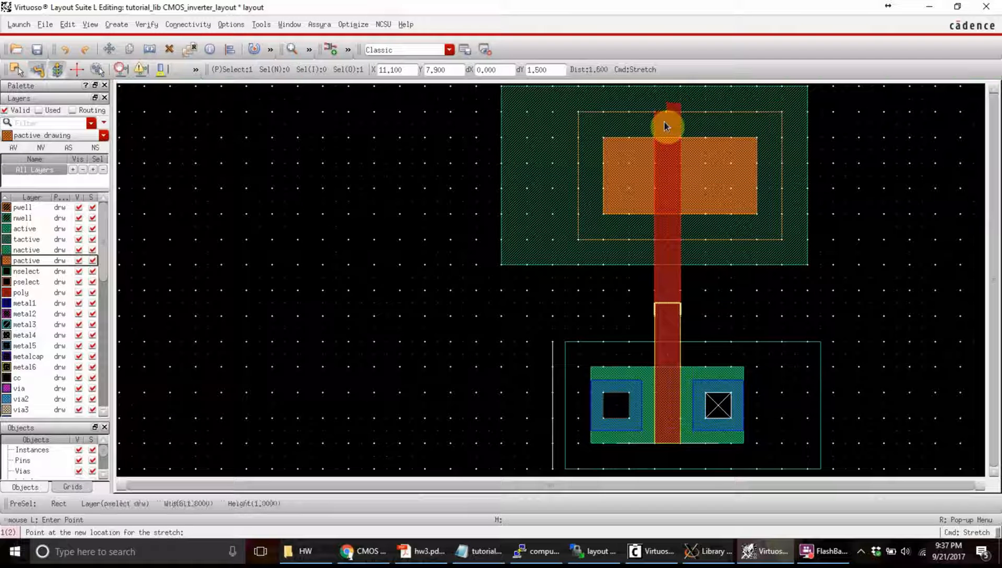
right_click(664, 121)
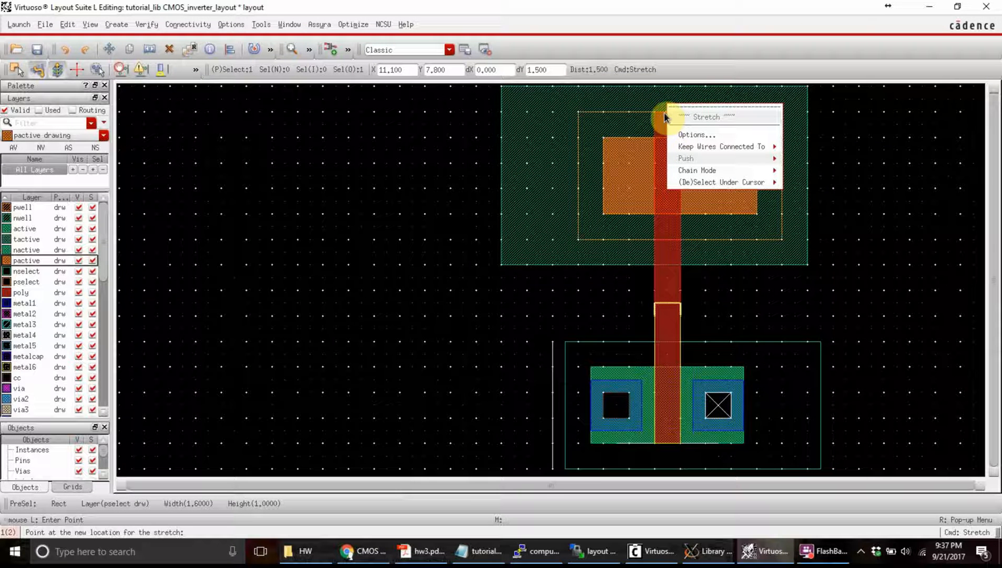
click(664, 113)
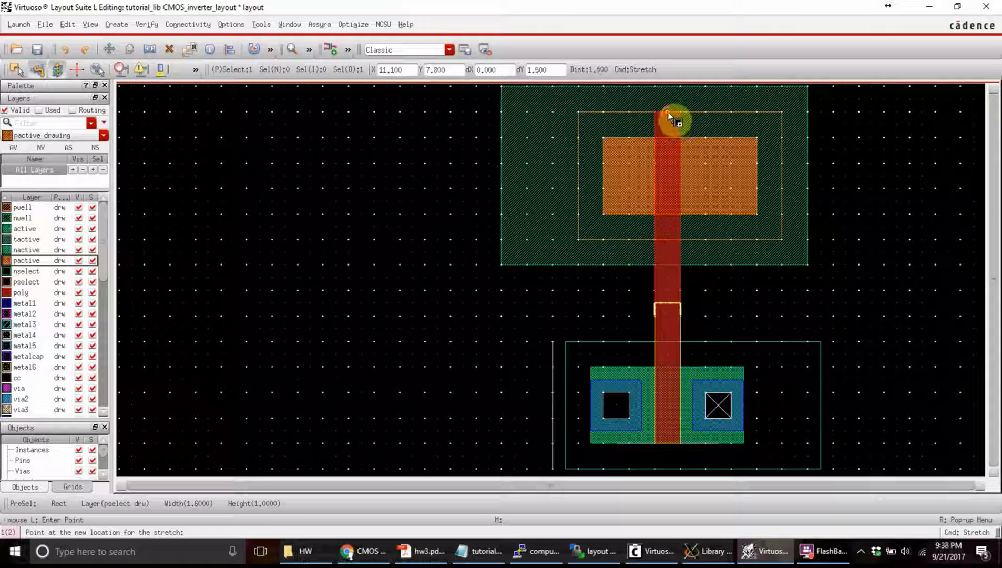
click(667, 112)
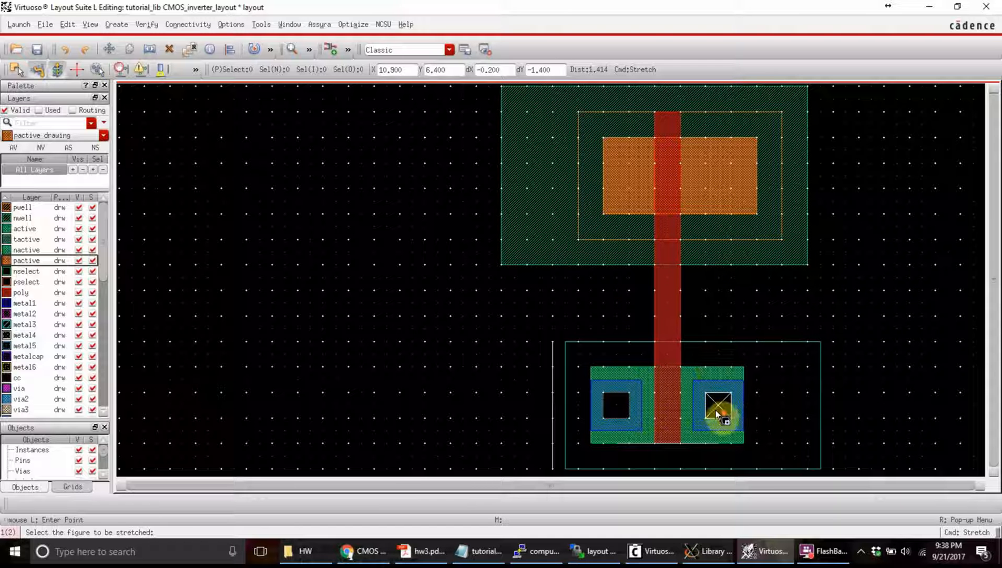
ctrl+scroll(715, 410, up, 1)
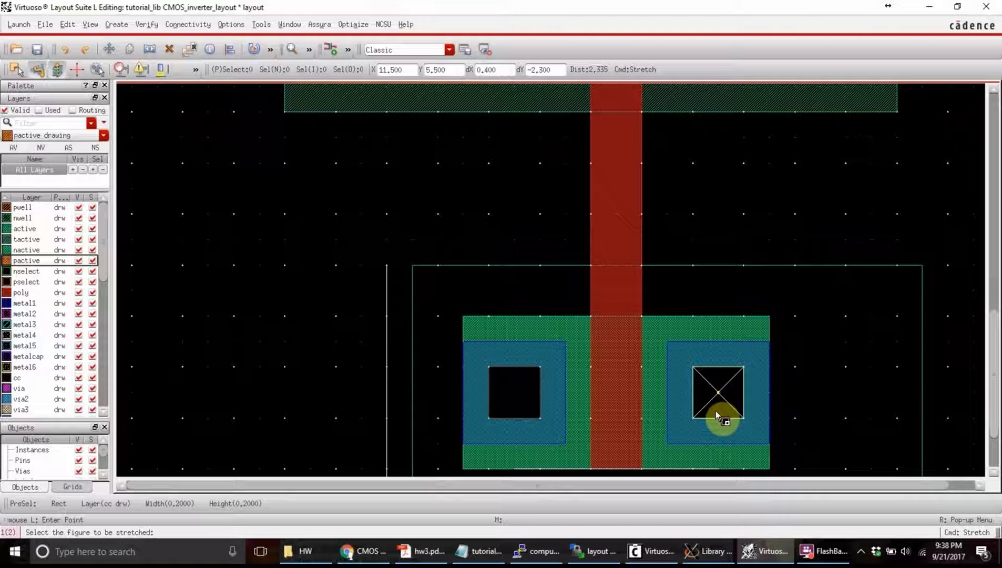
ctrl+scroll(716, 413, up, 1)
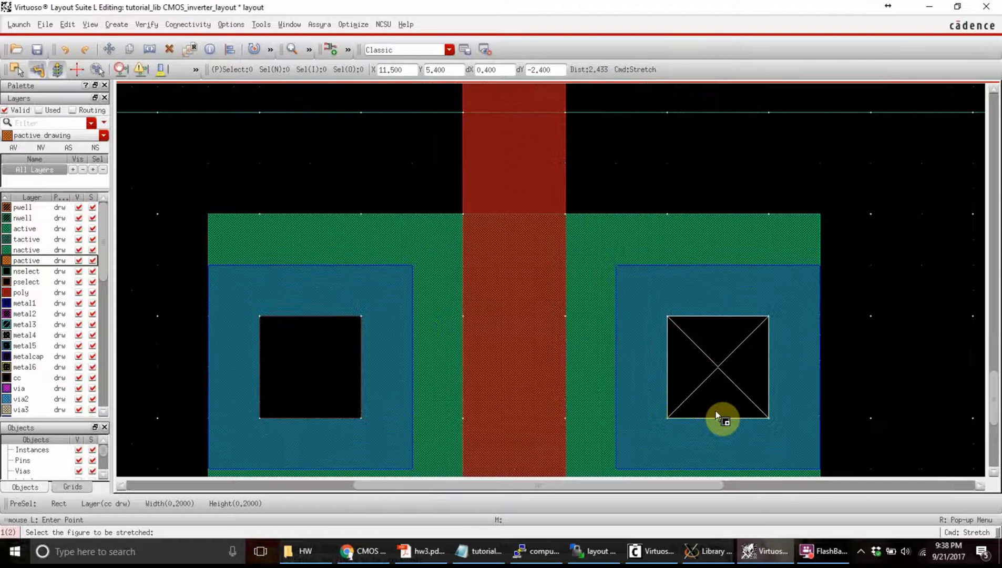
key(Escape)
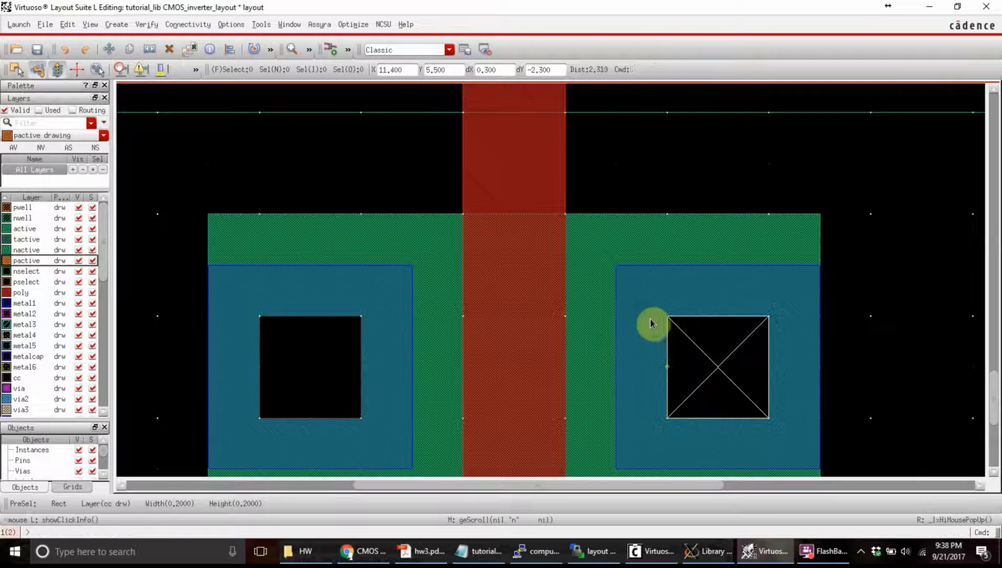
Move the NMOS metal1 square and contact on the right of the gate 0.1 left, bringing the metal against the poly edge.
click(643, 286)
drag(643, 284, 591, 276)
click(700, 367)
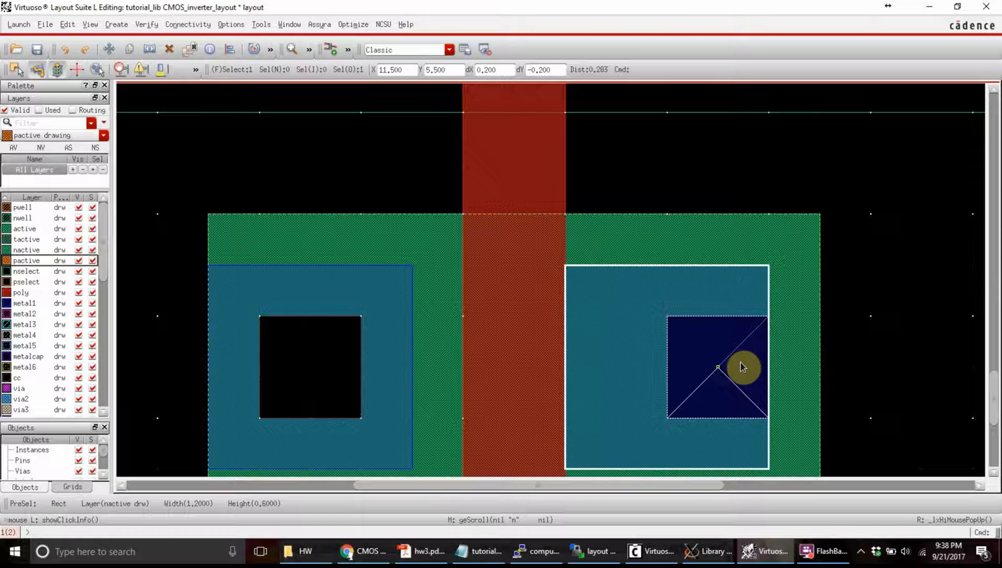
click(734, 317)
click(735, 317)
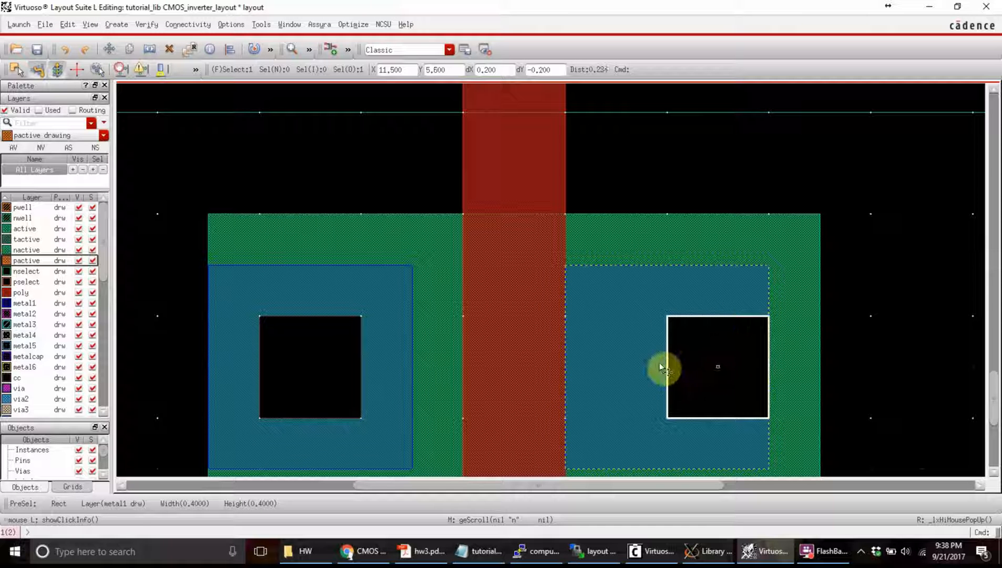
key(m)
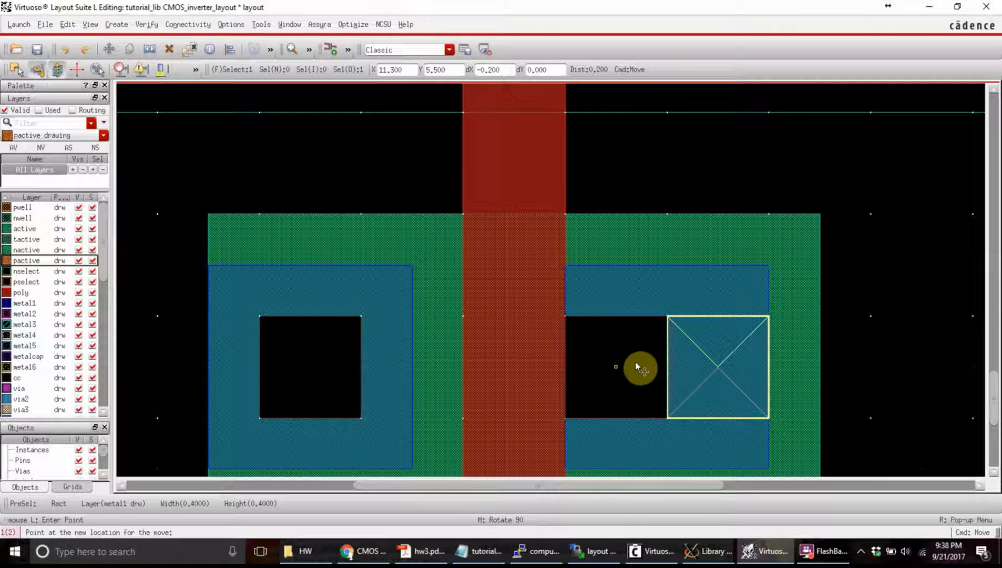
click(668, 370)
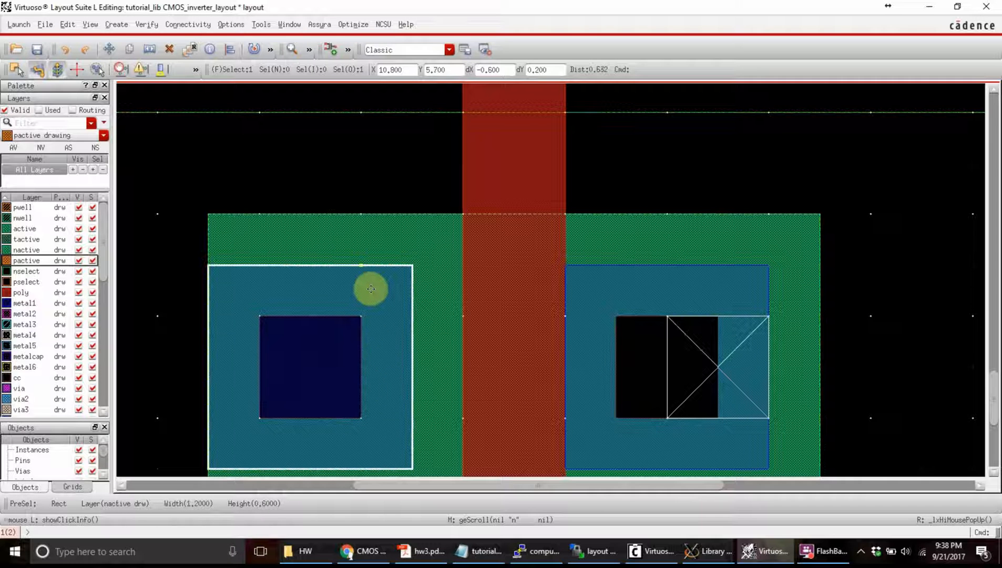
Move the NMOS metal1 square and contact on the left of the gate 0.1 right, bringing the metal against the poly edge.
drag(380, 290, 419, 293)
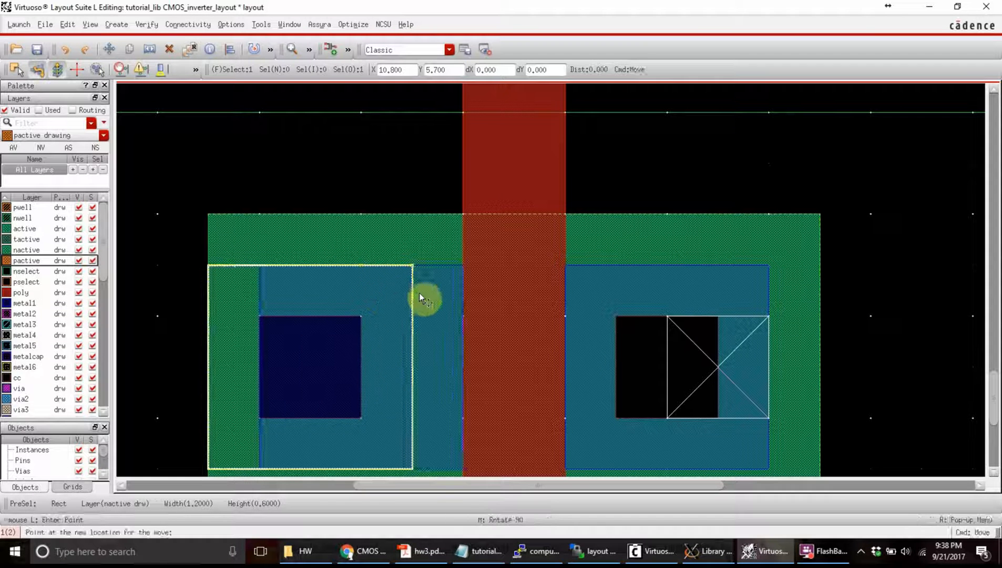
click(311, 360)
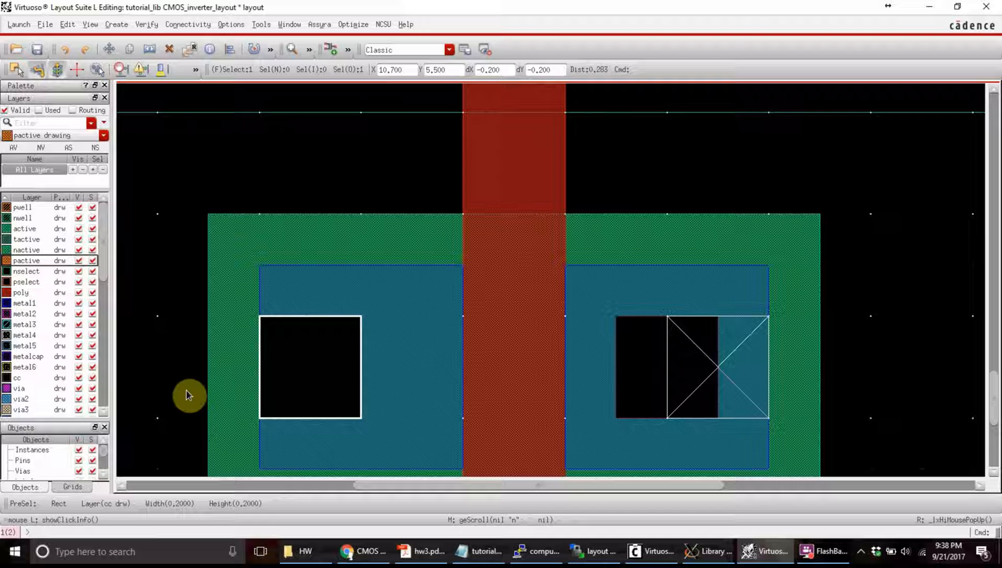
click(300, 350)
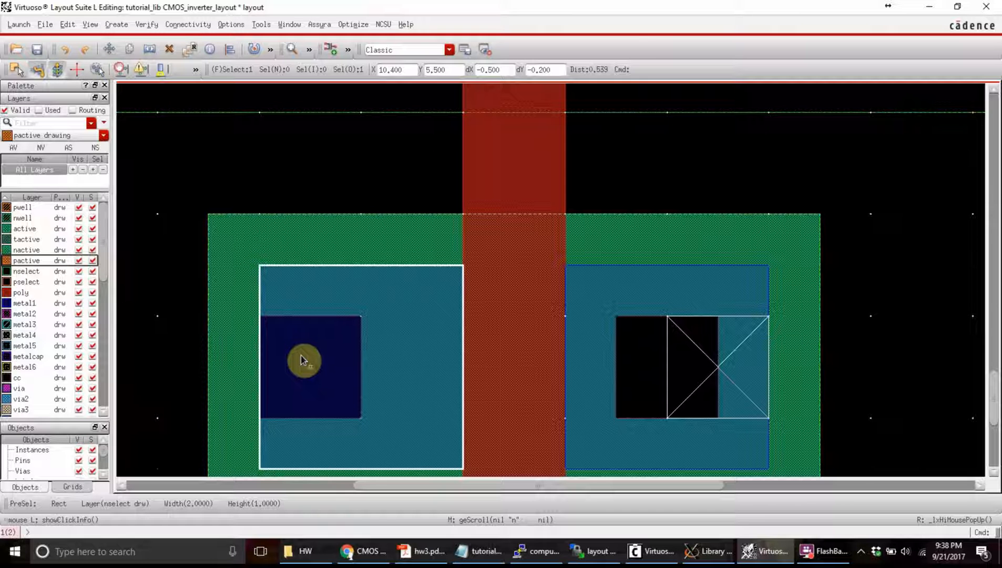
click(282, 342)
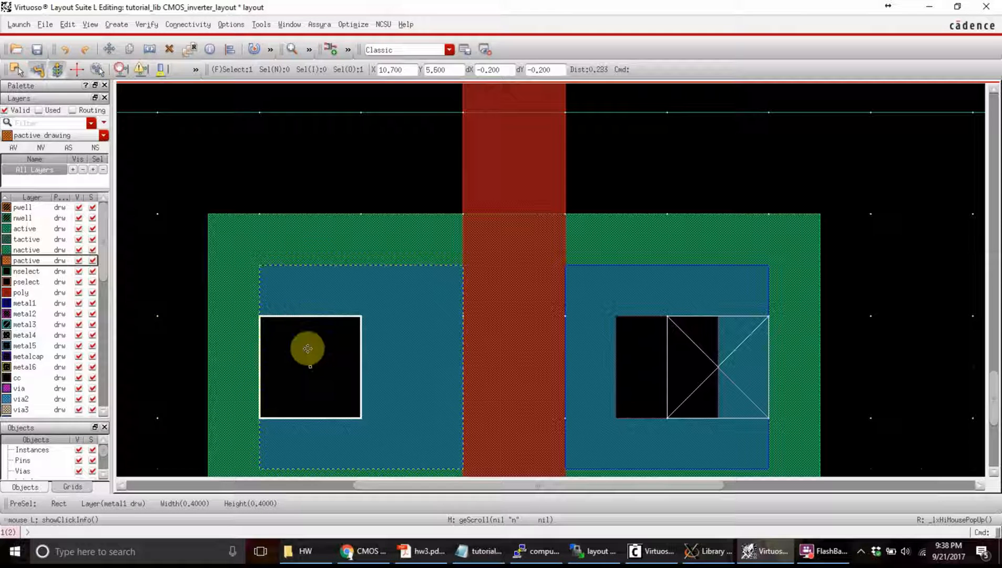
drag(307, 349, 400, 328)
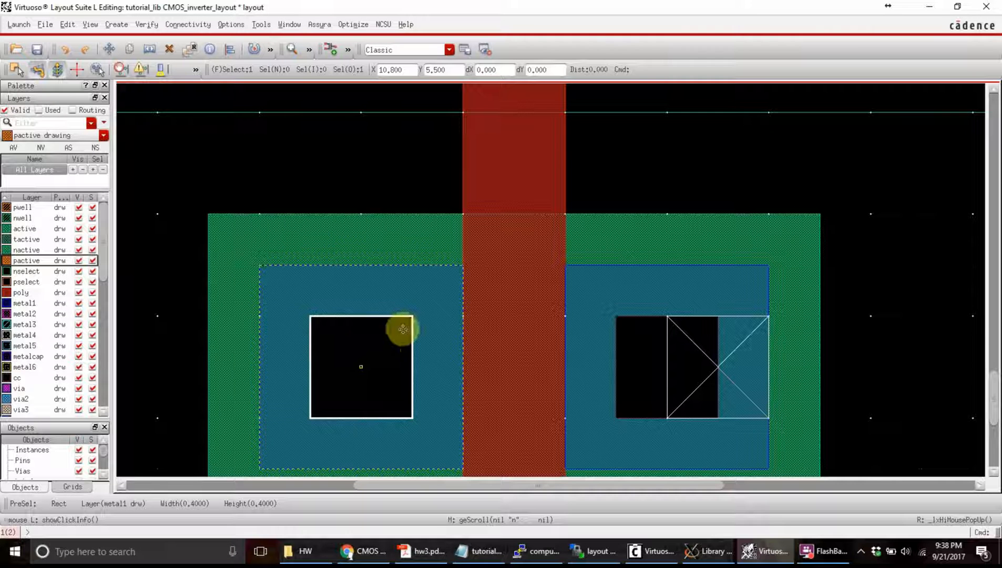
Copy both NMOS metal1 squares with their contacts straight up by 1.8 onto the PMOS pactive rectangle, and clear the selection.
ctrl+scroll(576, 321, down, 1)
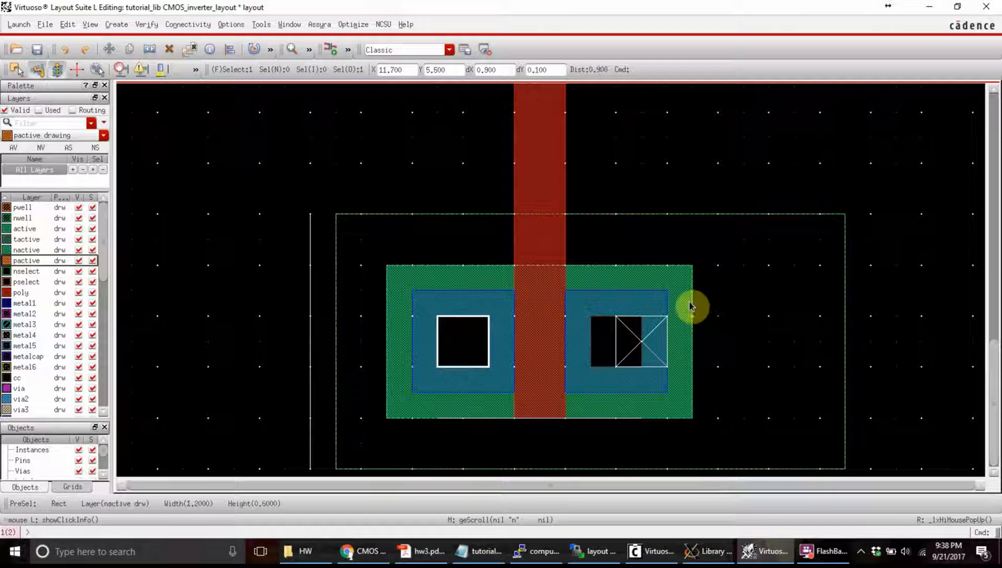
ctrl+scroll(691, 305, down, 1)
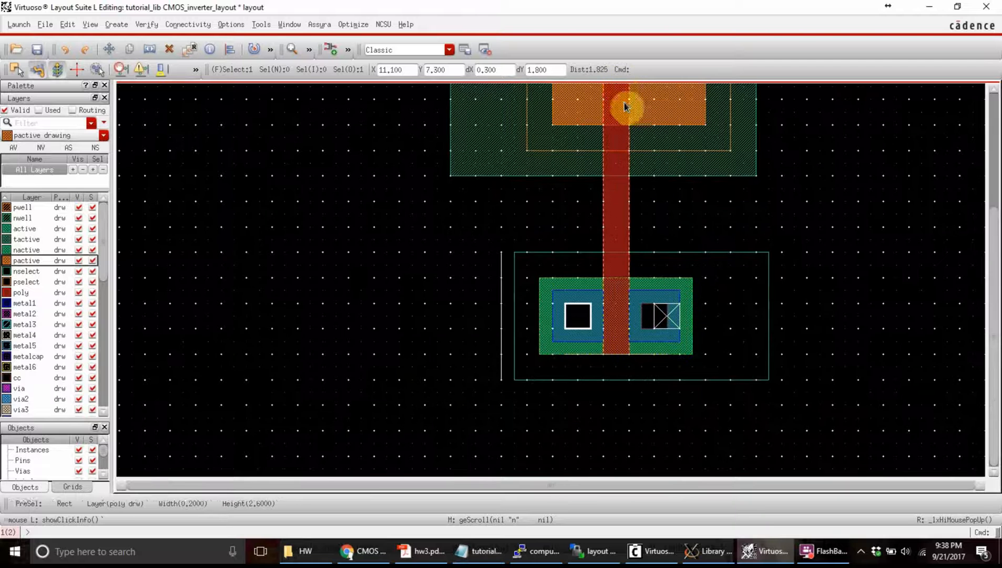
ctrl+scroll(641, 115, down, 1)
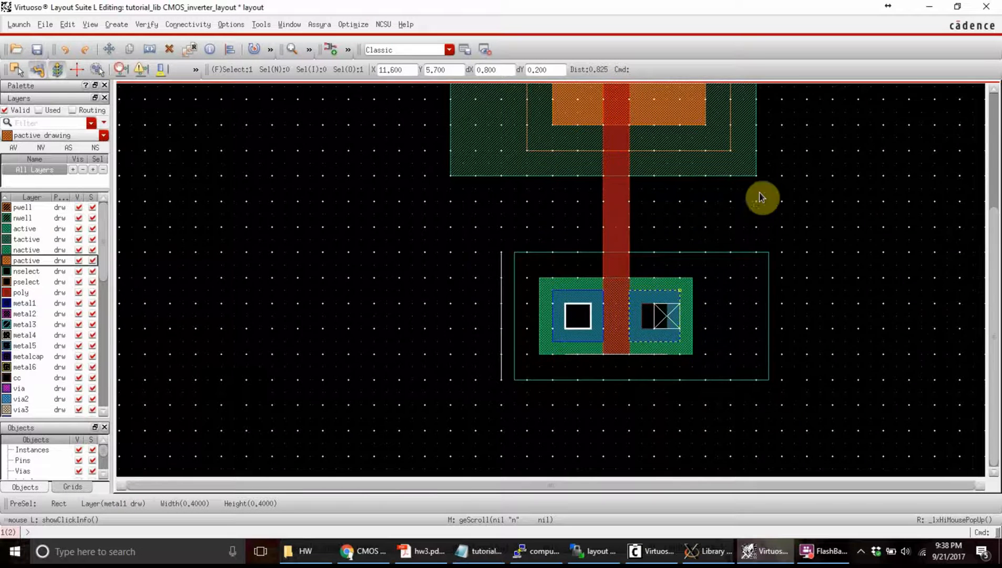
ctrl+scroll(673, 218, up, 3)
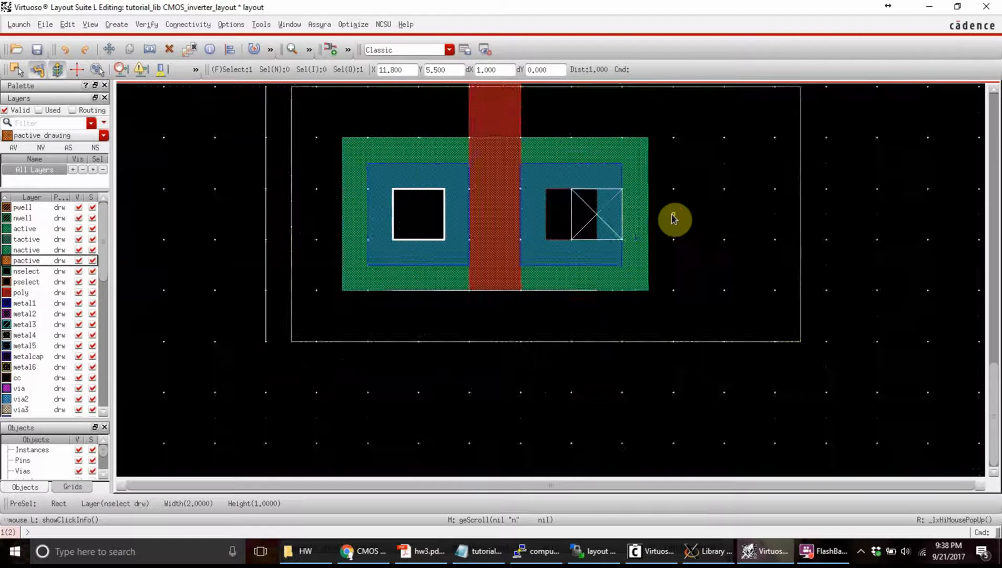
ctrl+scroll(674, 218, down, 1)
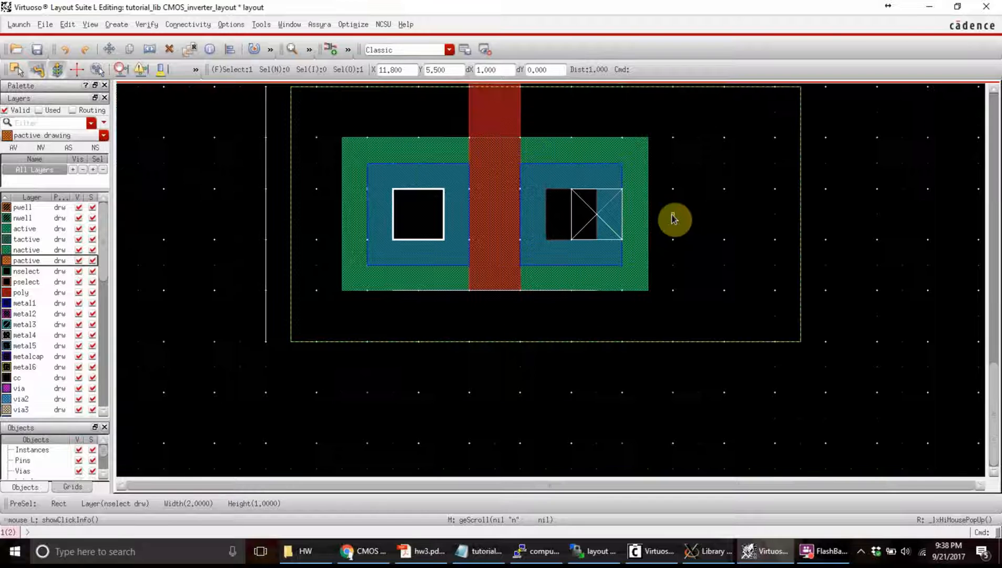
click(585, 259)
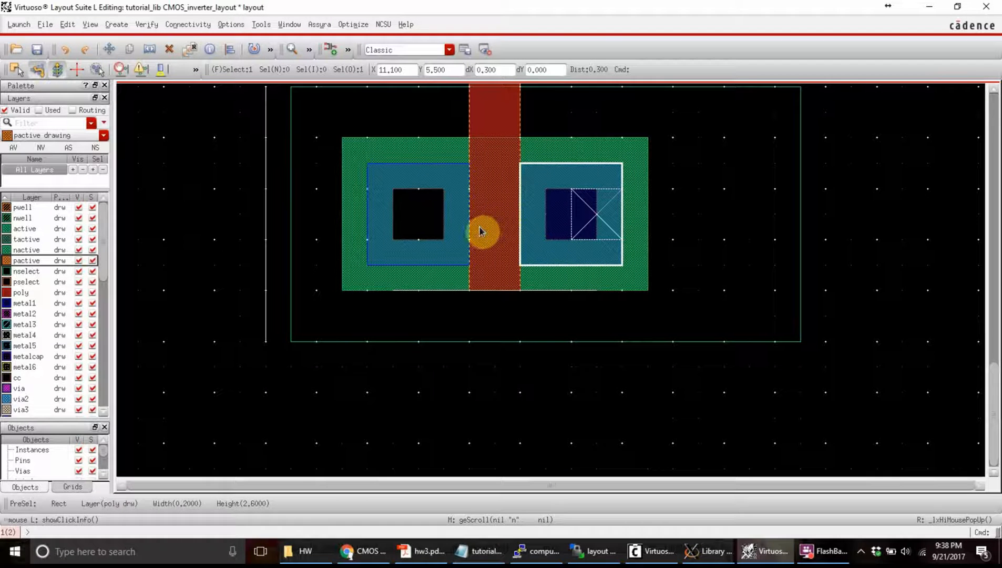
shift+click(427, 178)
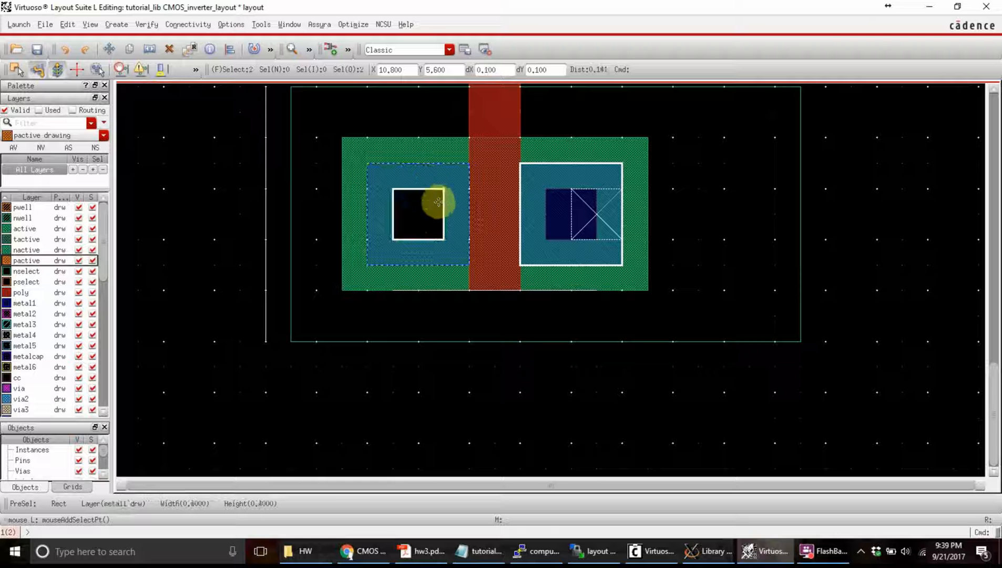
shift+click(461, 179)
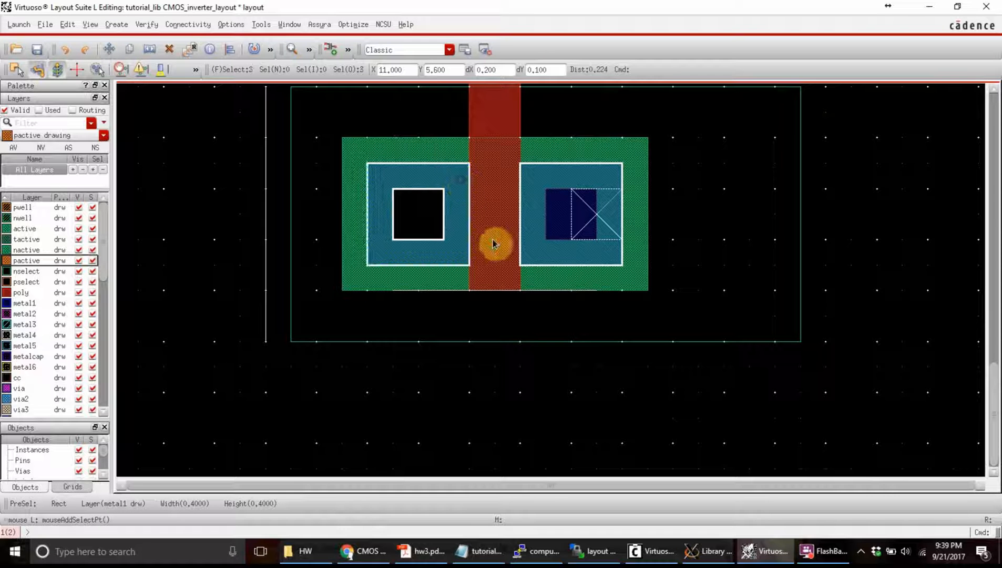
shift+click(562, 220)
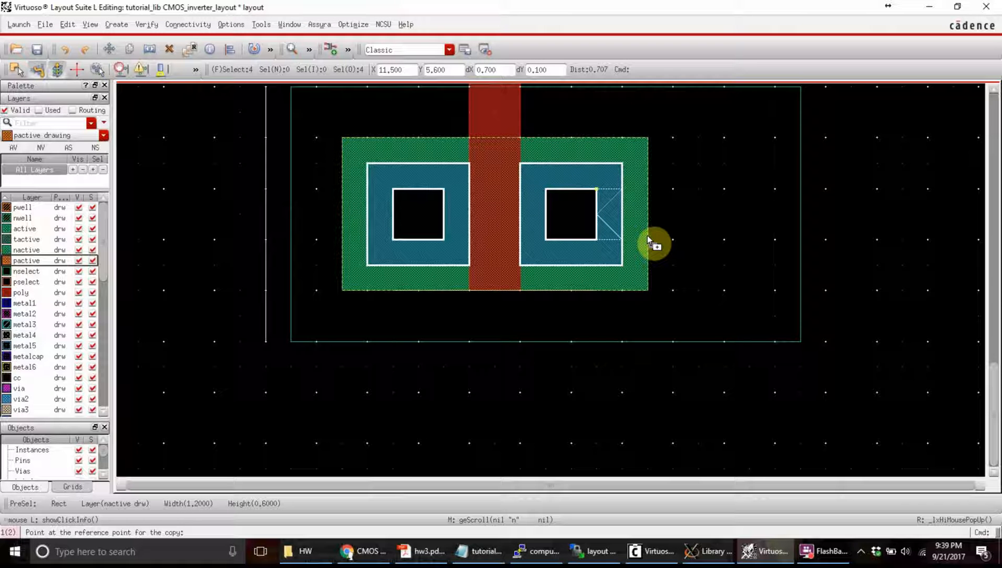
key(F3)
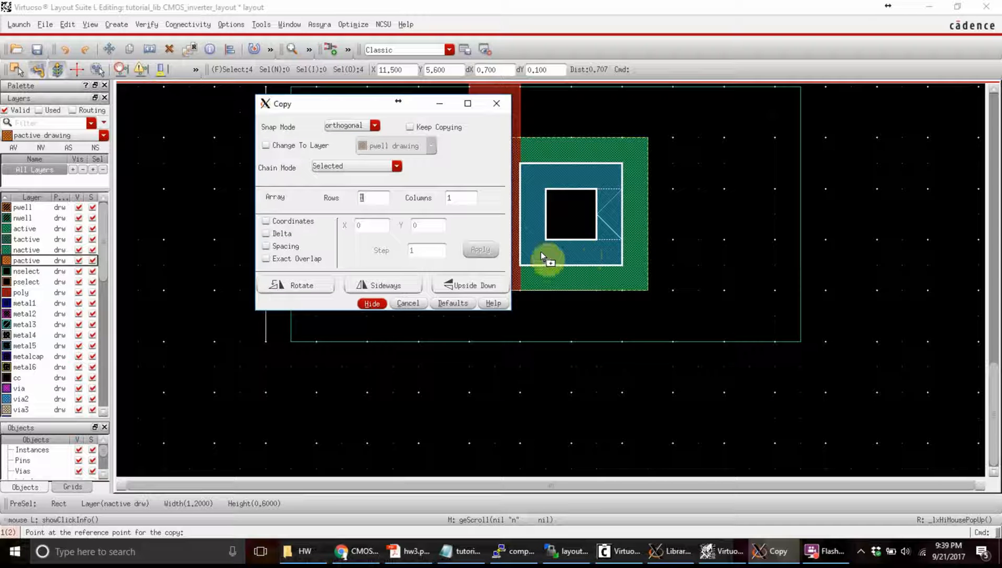
click(372, 304)
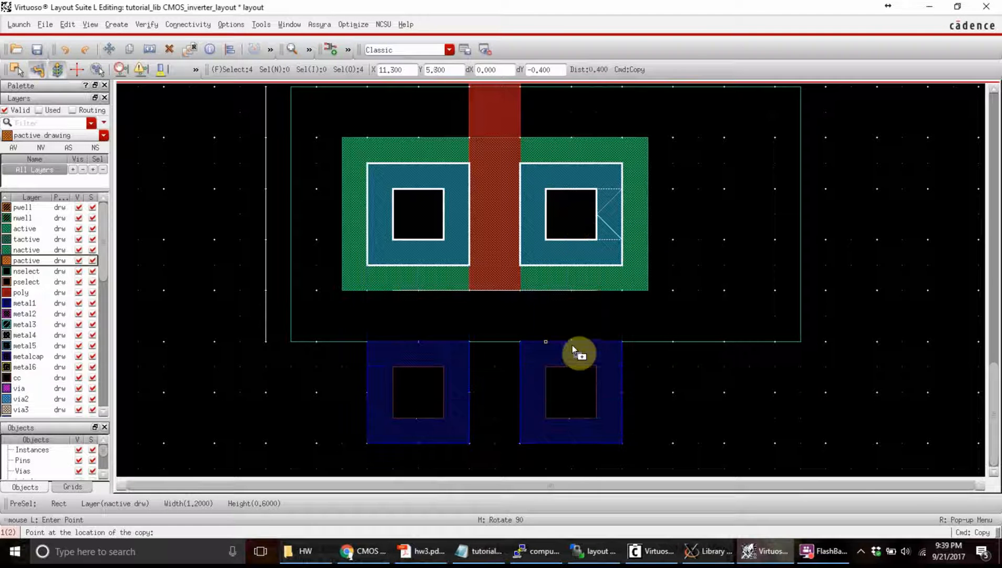
scroll(611, 219, up, 8)
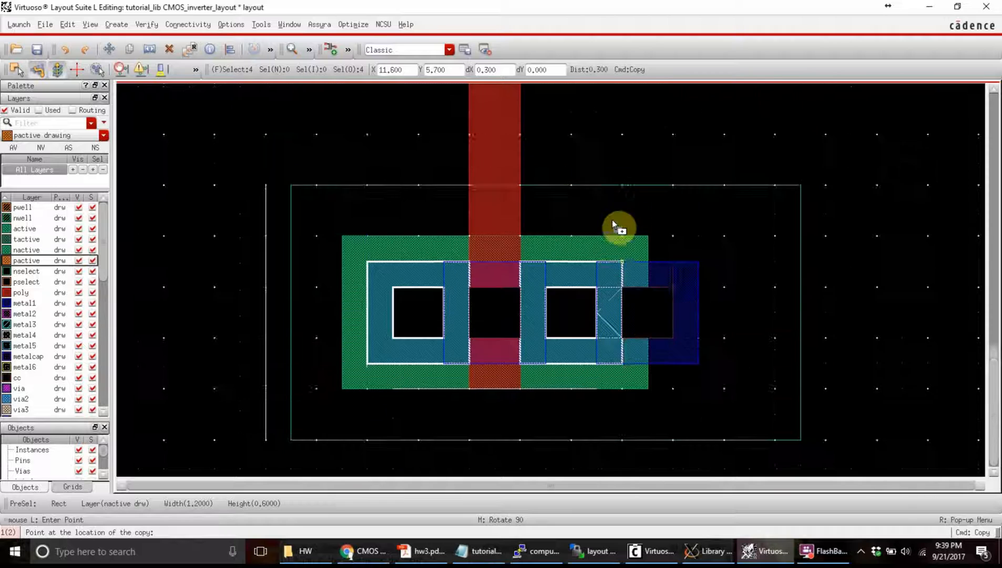
scroll(612, 220, up, 2)
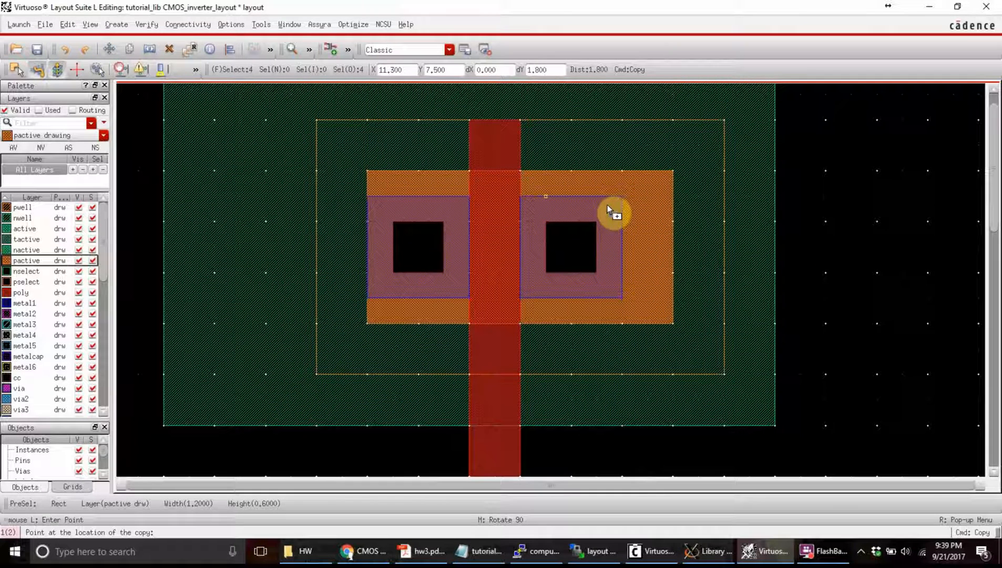
click(607, 204)
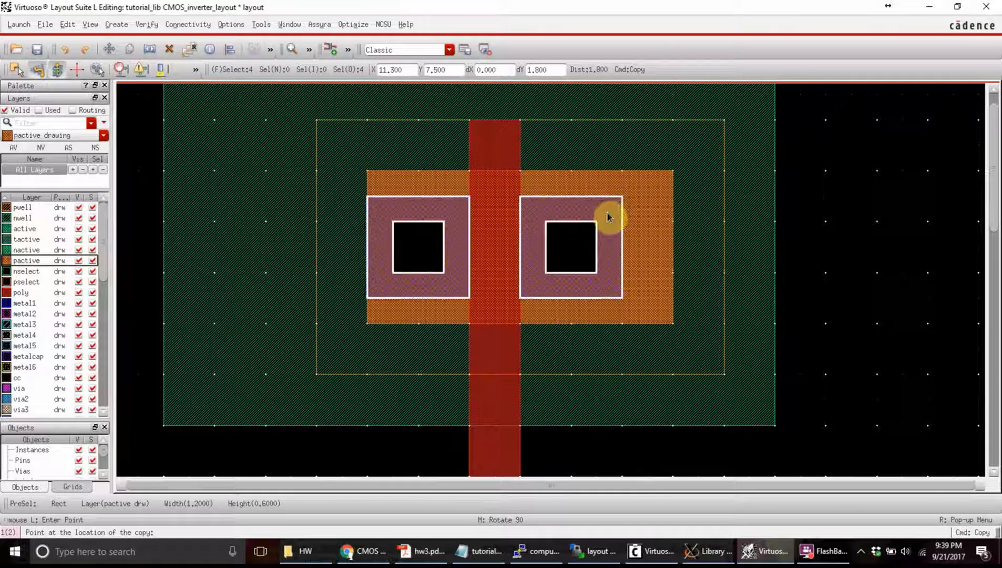
click(880, 236)
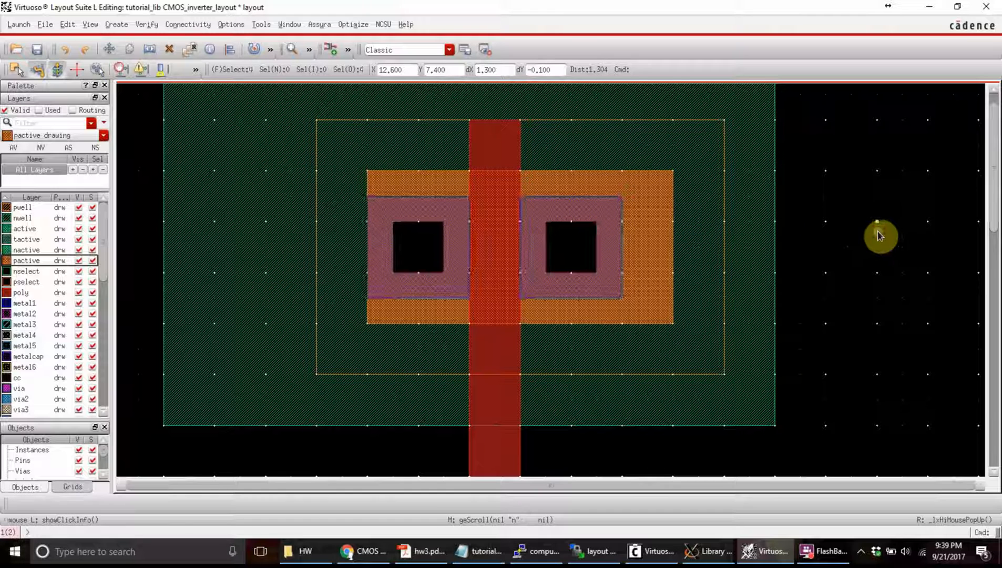
Examine how the PMOS and NMOS contacts, metal1 squares and shared poly gate line up across the layout.
scroll(783, 247, down, 2)
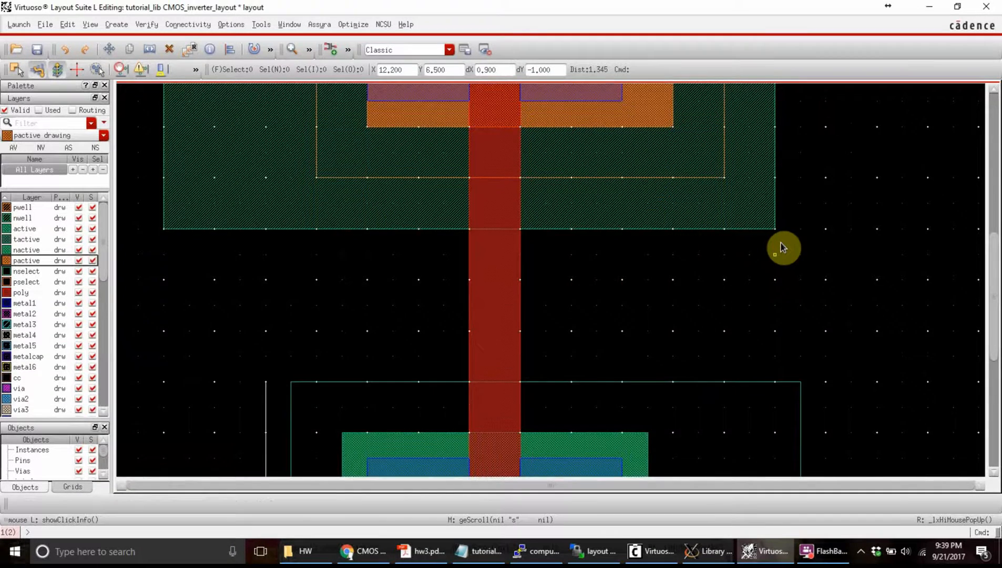
scroll(783, 247, up, 2)
scroll(783, 247, down, 1)
scroll(783, 247, down, 1)
scroll(784, 247, up, 2)
ctrl+scroll(344, 286, down, 1)
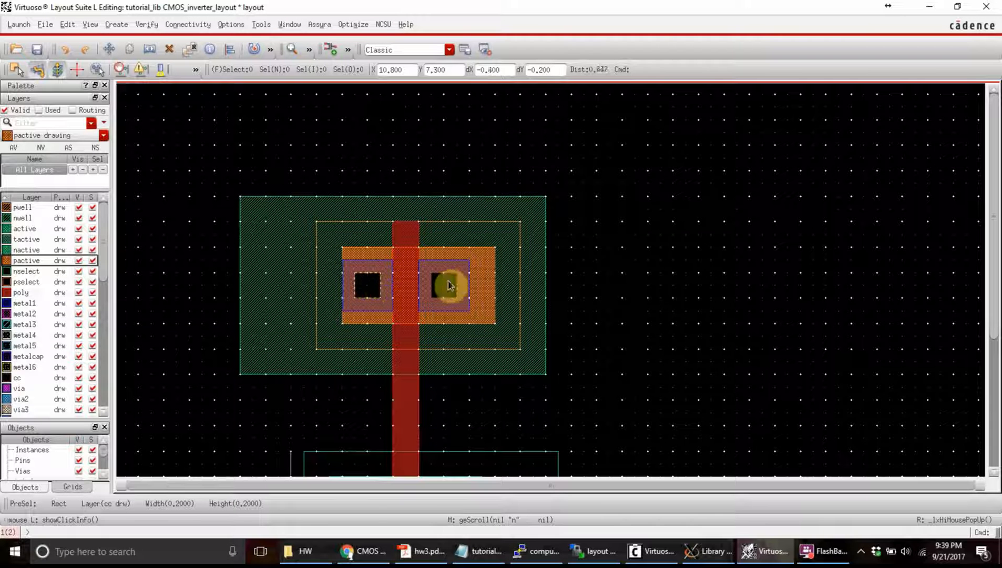
scroll(463, 287, down, 1)
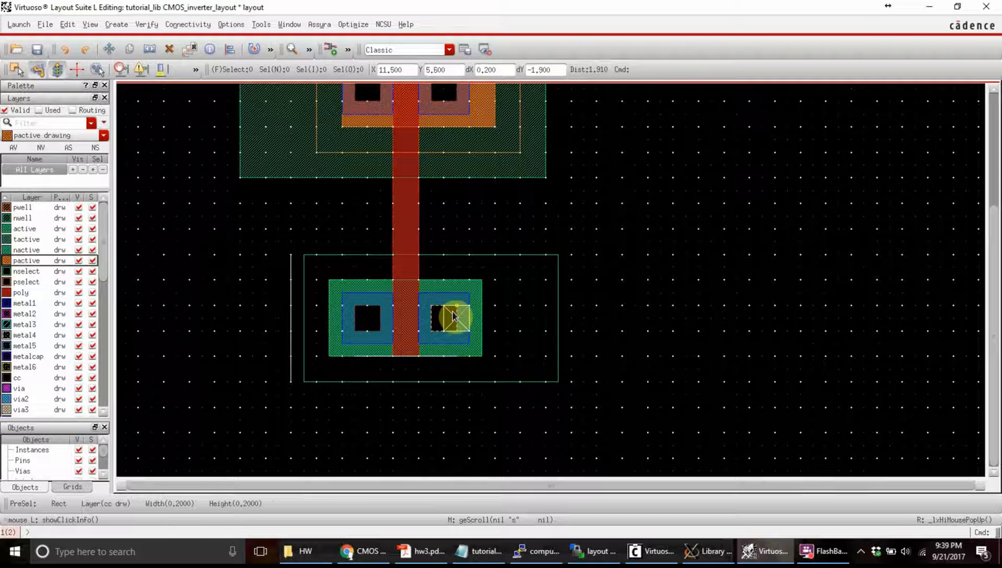
scroll(402, 315, up, 1)
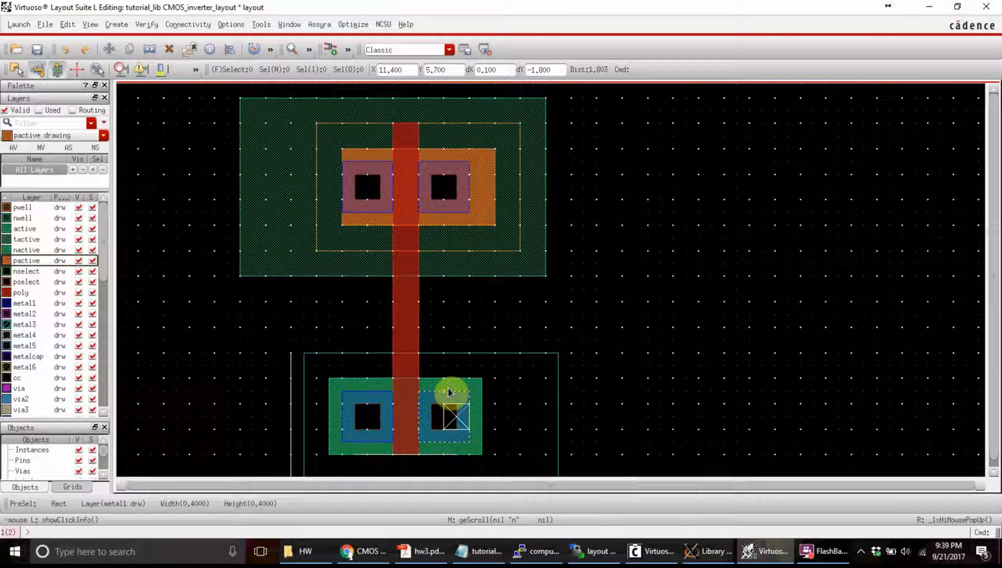
ctrl+scroll(447, 227, up, 2)
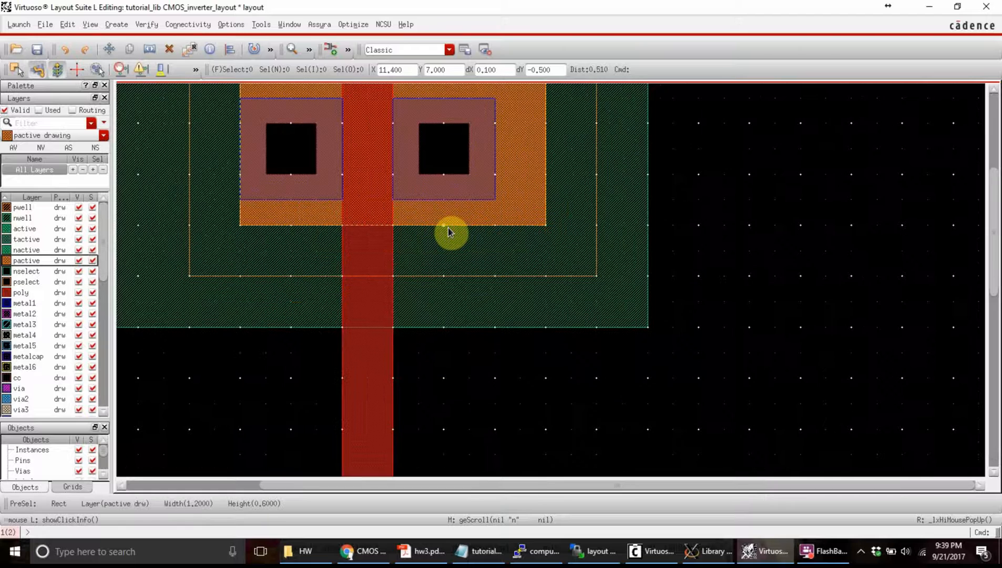
ctrl+scroll(448, 228, up, 1)
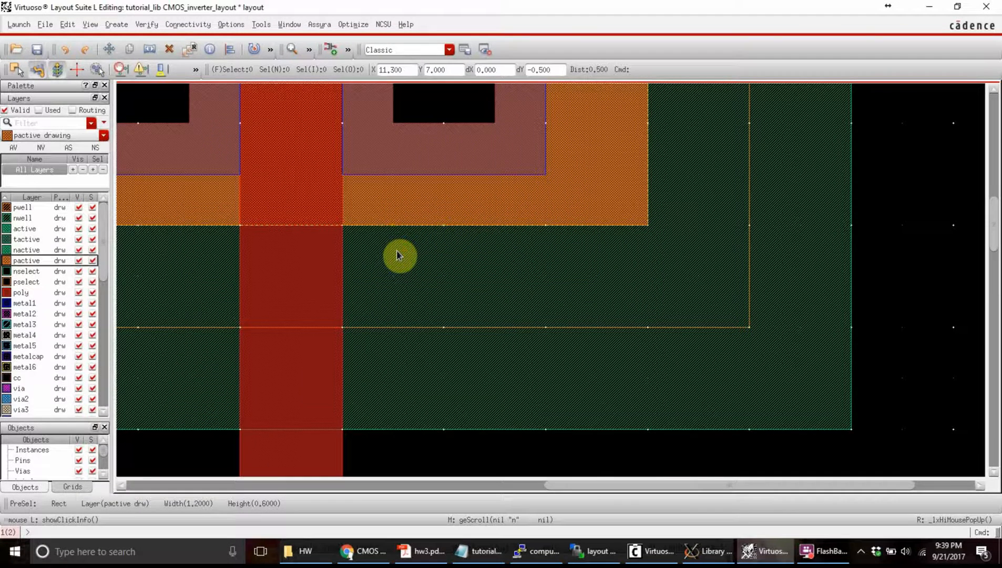
ctrl+scroll(398, 256, down, 3)
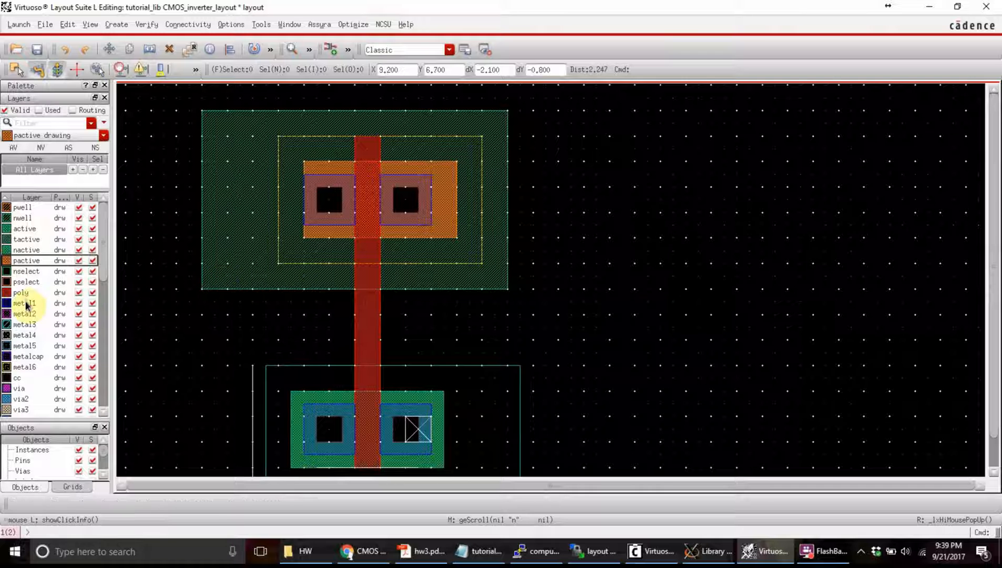
Draw a metal1 rectangle 0.4 wide joining the PMOS and NMOS metal1 squares to the right of the poly gate.
click(25, 304)
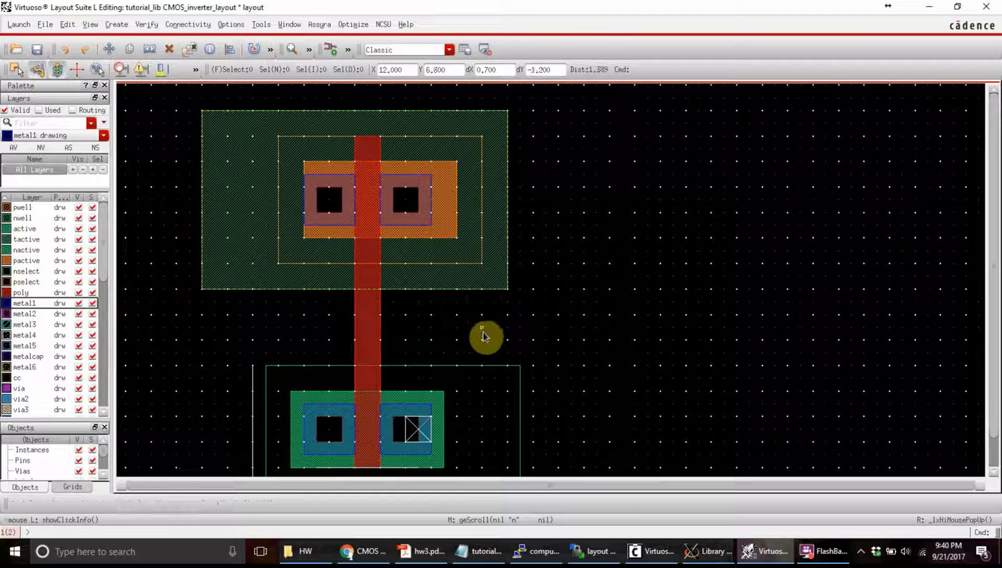
key(r)
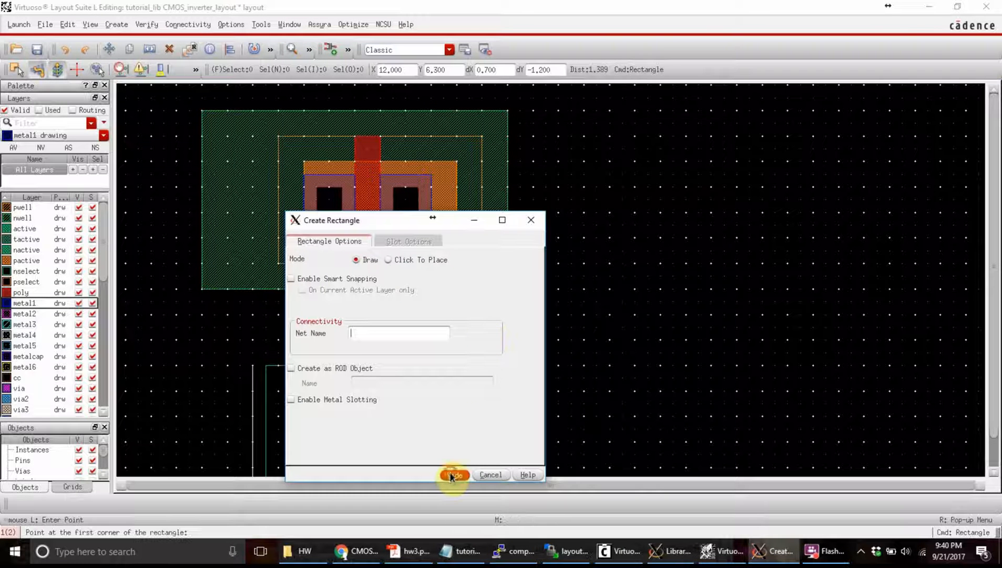
click(453, 475)
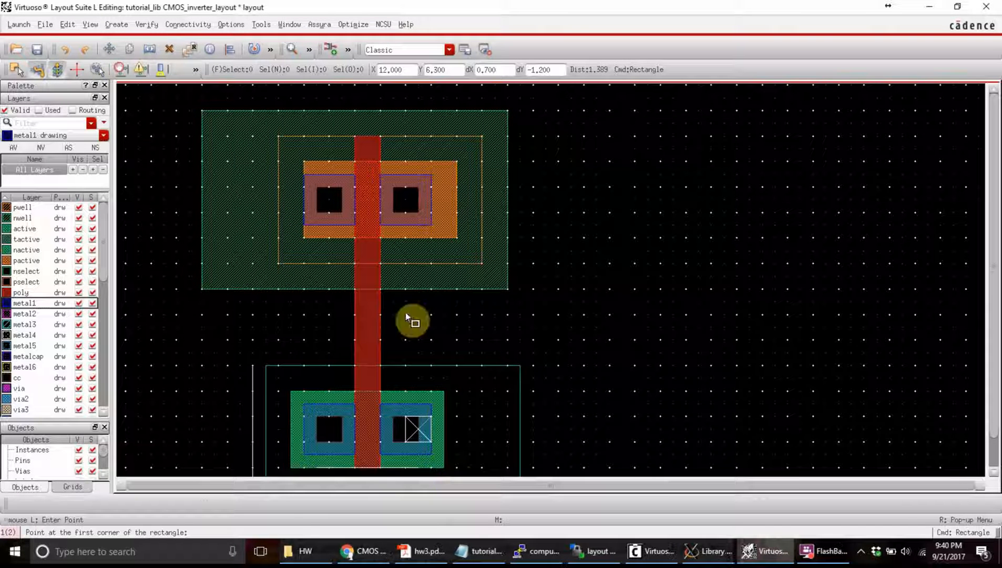
click(382, 234)
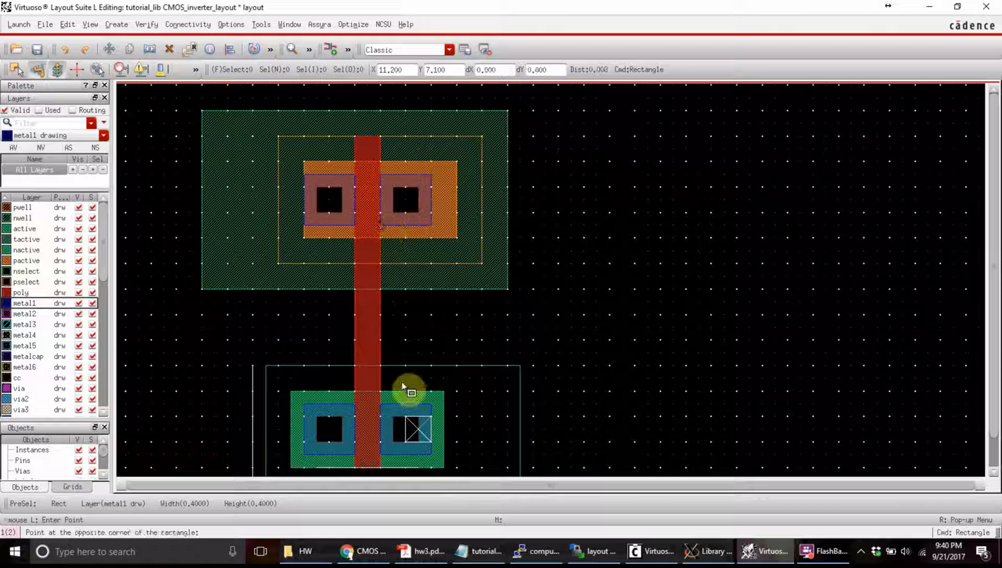
click(432, 403)
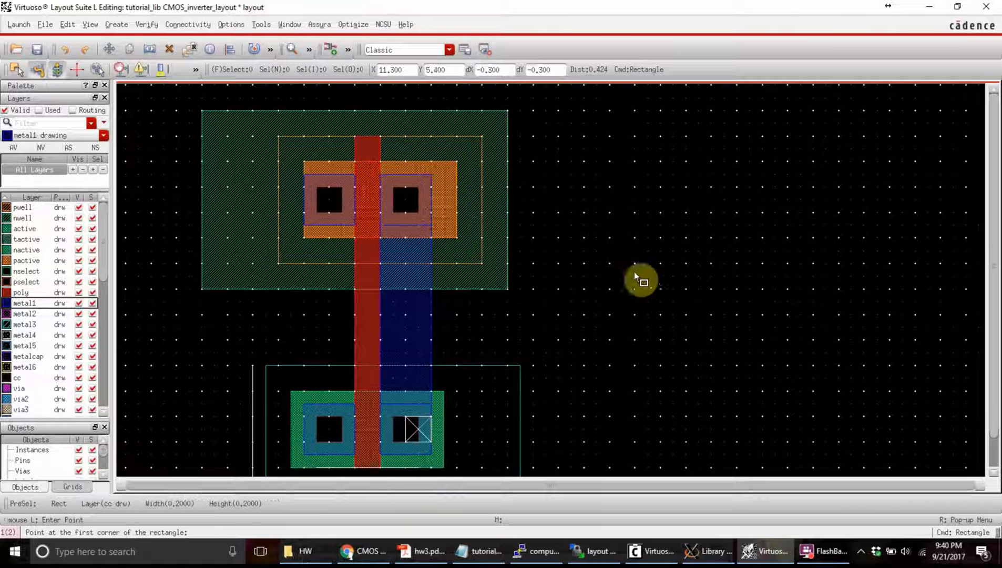
Draw two stacked metal1 rectangles 0.4 wide that share an edge in the empty area beside the layout, the upper one about 1.1 tall.
click(636, 187)
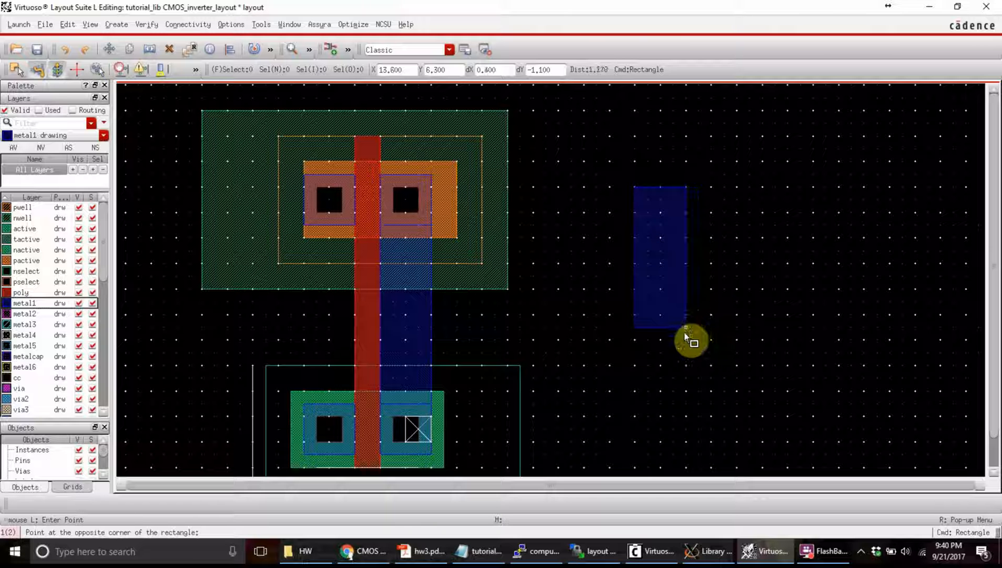
click(686, 328)
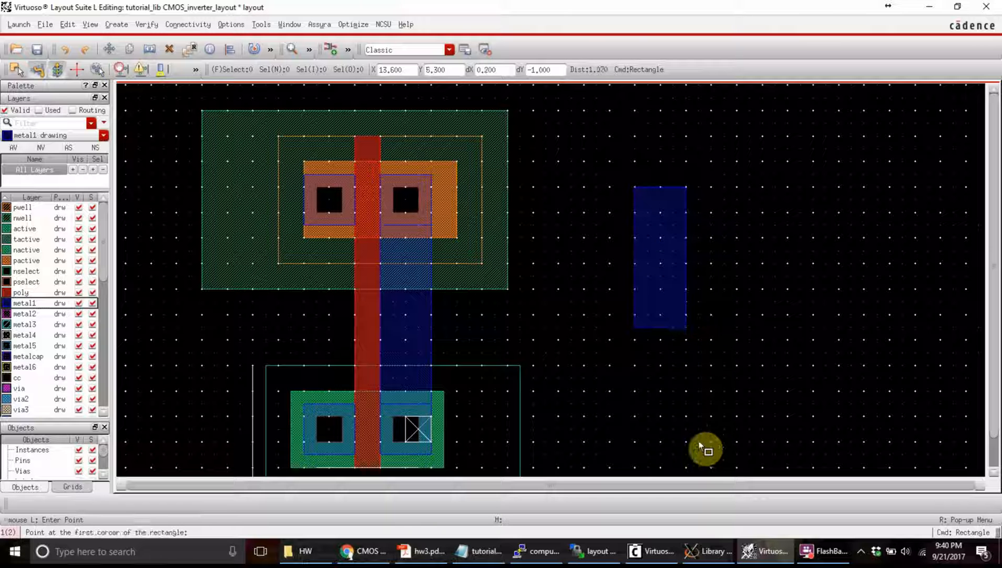
click(687, 418)
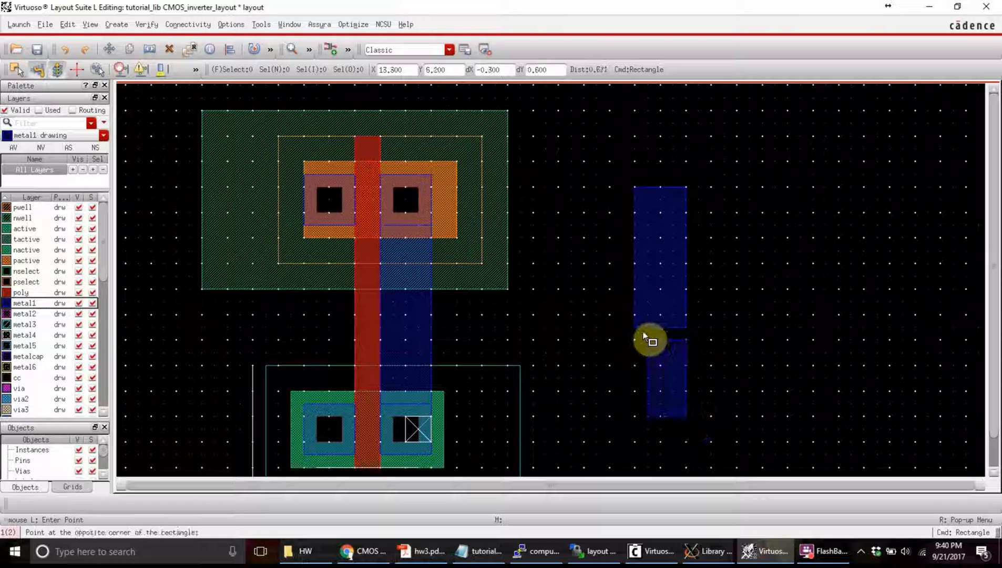
click(634, 327)
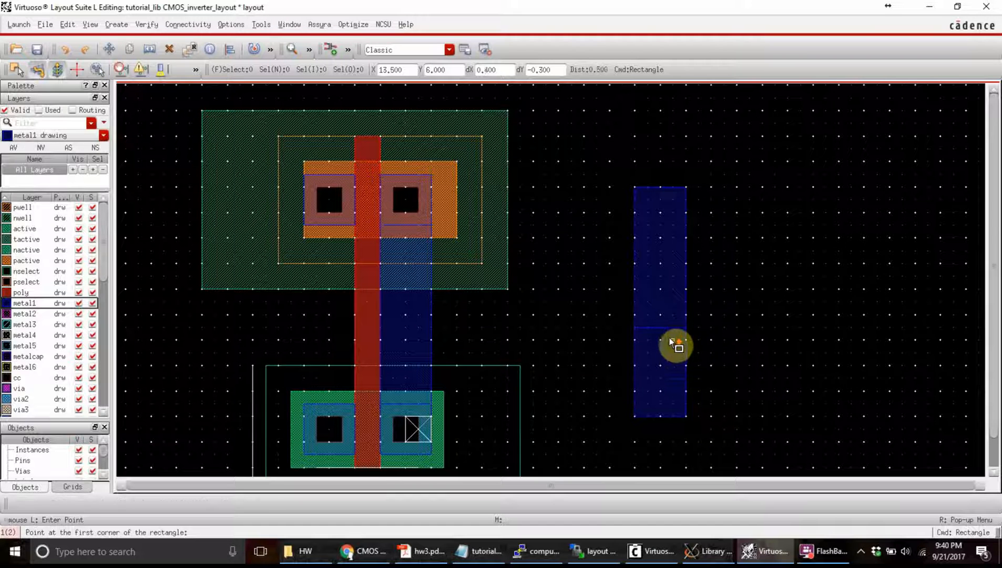
scroll(675, 345, up, 2)
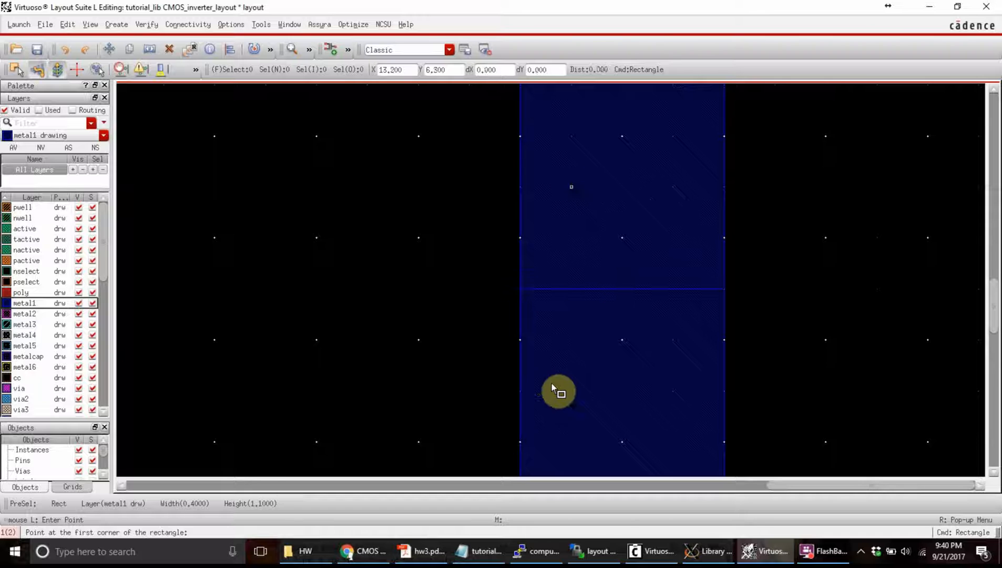
scroll(599, 231, down, 1)
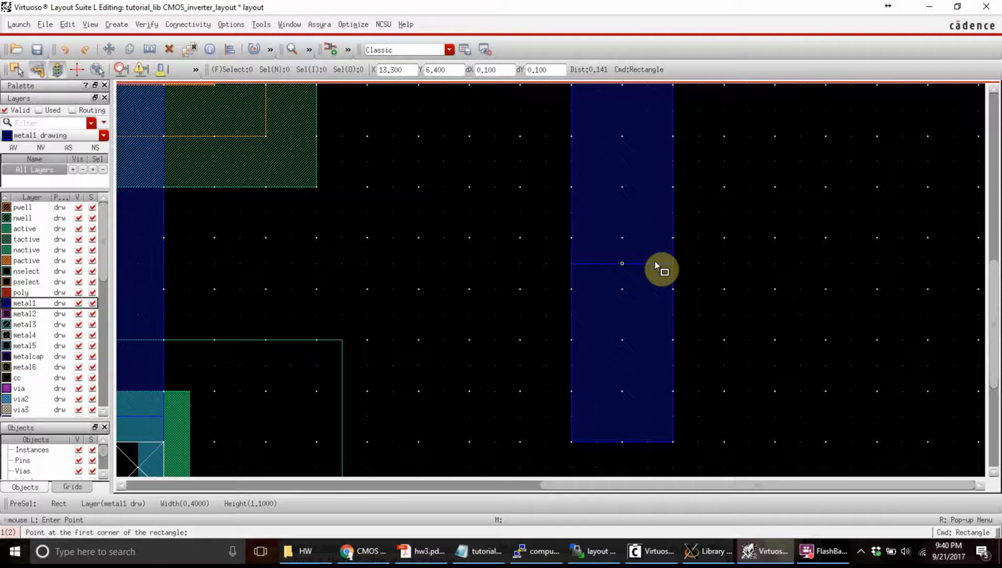
scroll(663, 267, down, 1)
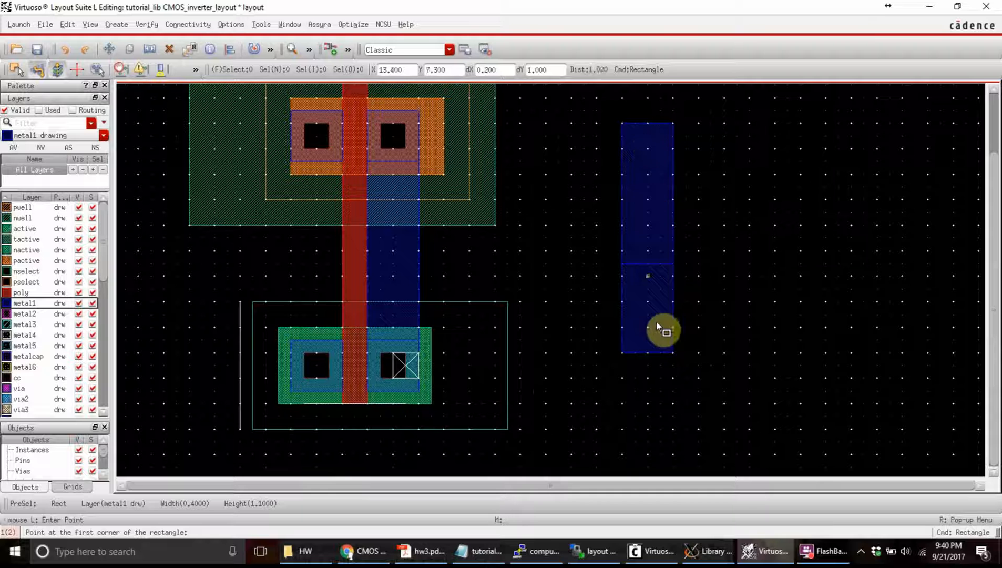
Draw two separate metal1 rectangles about 0.4 by 1.8 side by side, to the right of the stacked pair.
click(698, 123)
click(751, 353)
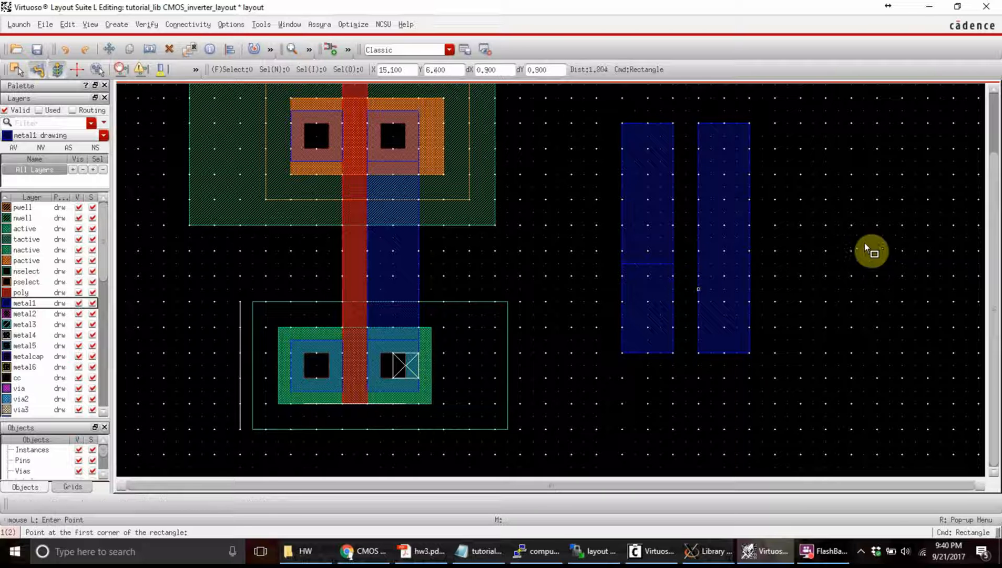
click(763, 124)
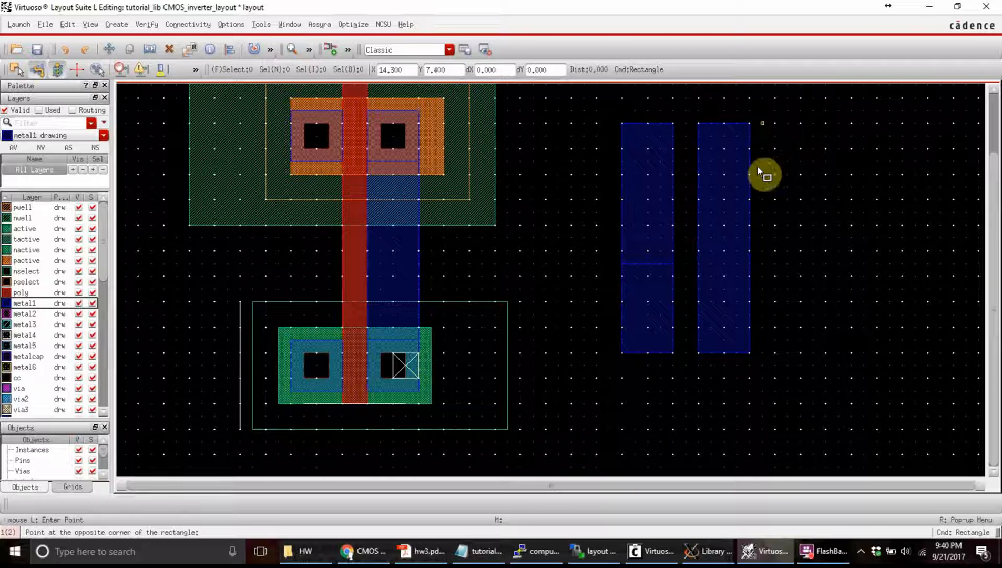
click(811, 354)
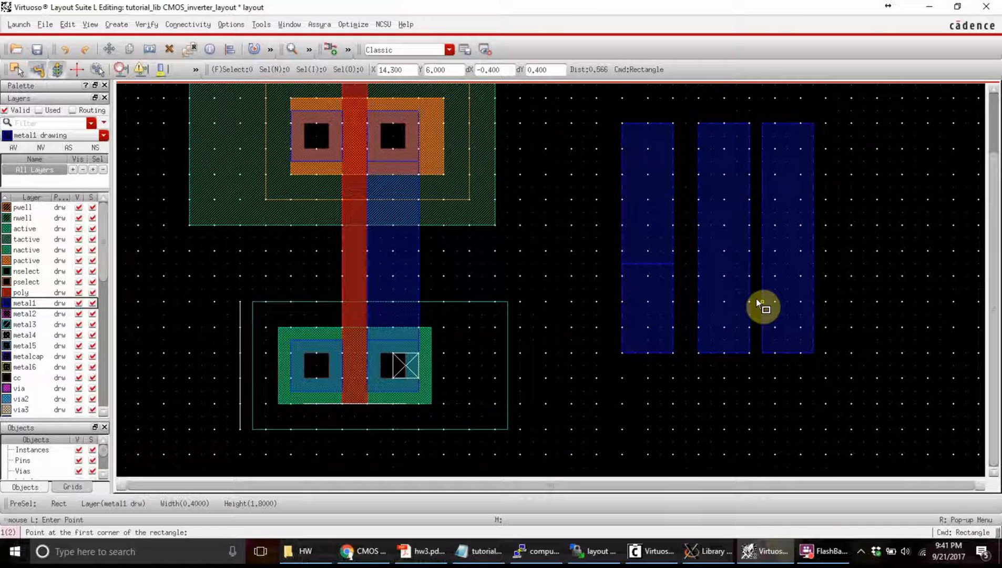
Delete all four metal1 example rectangles in the empty area beside the layout.
key(Escape)
click(777, 171)
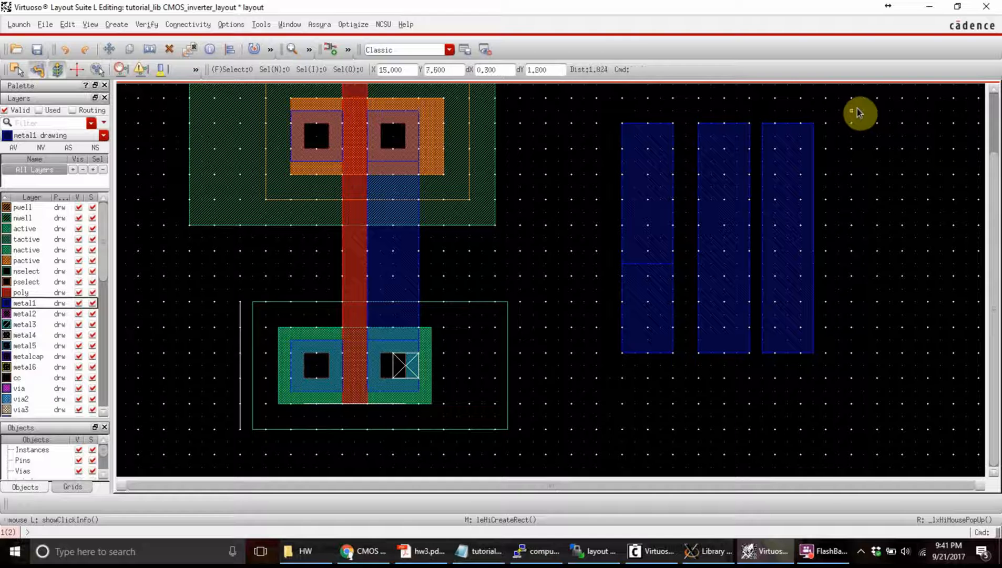
drag(852, 110, 584, 378)
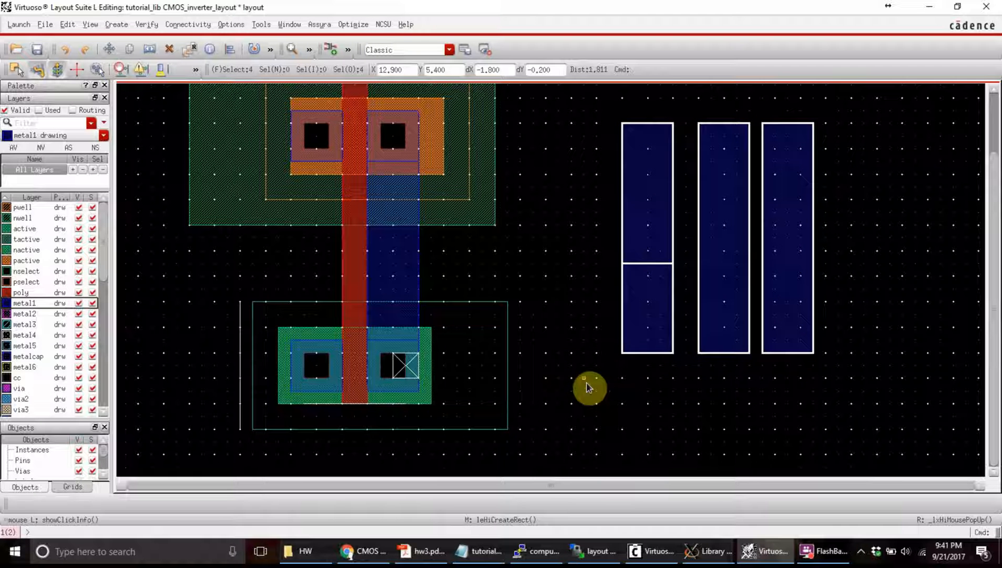
key(Delete)
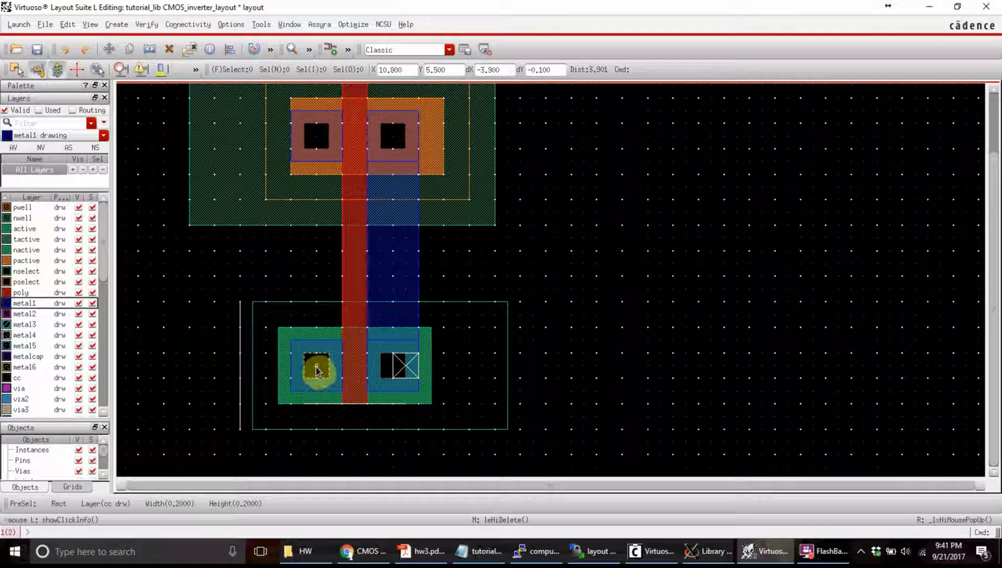
click(348, 259)
click(588, 292)
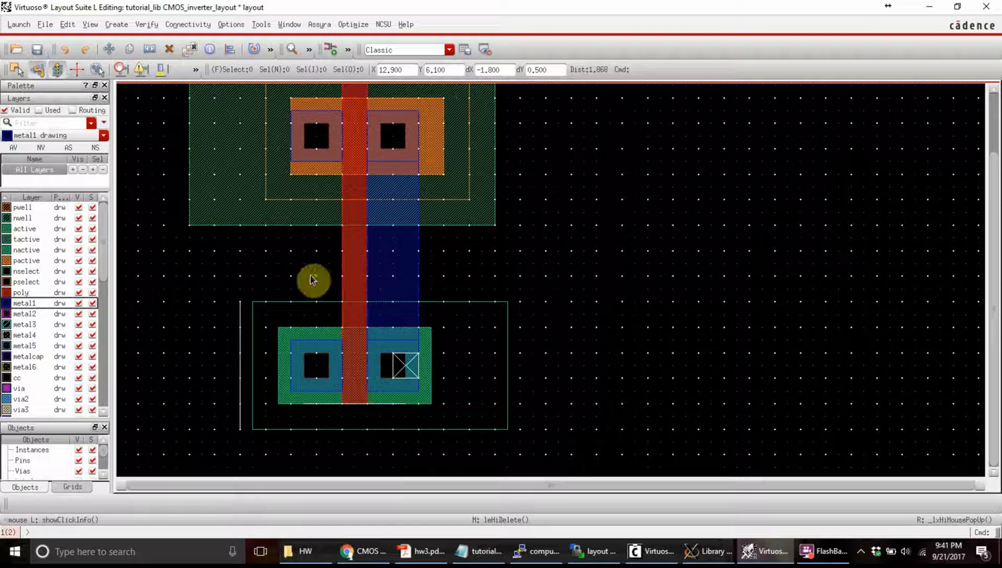
click(348, 247)
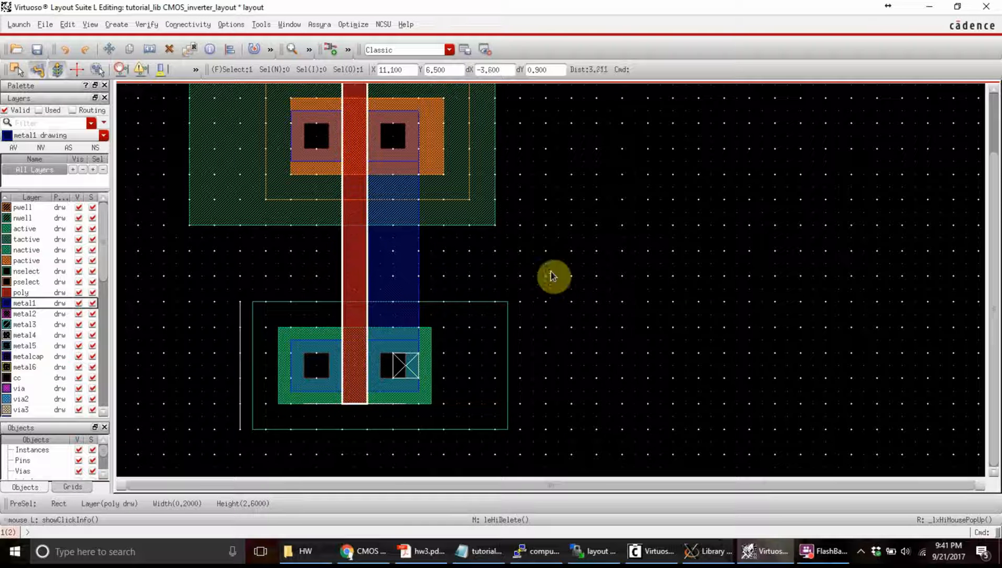
click(600, 264)
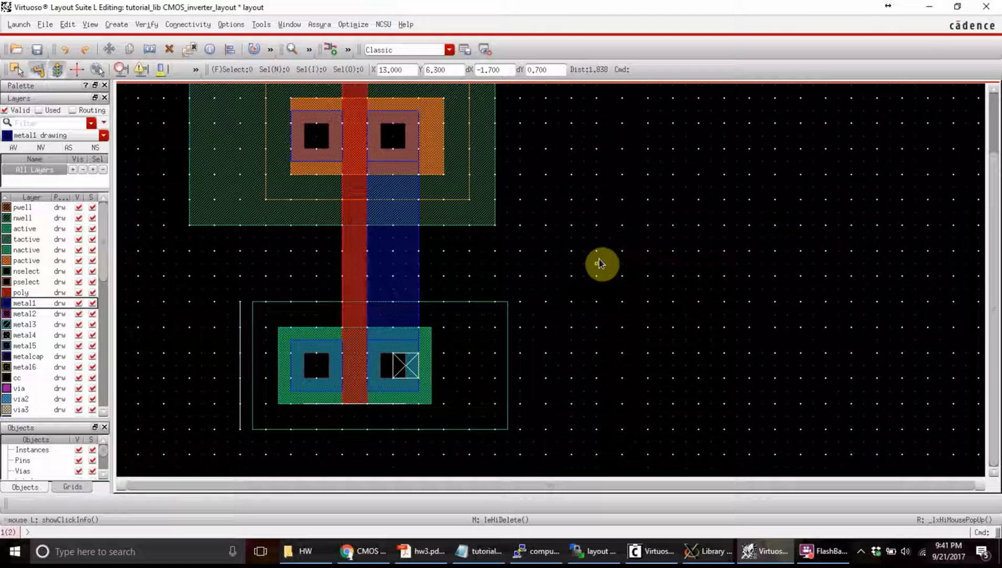
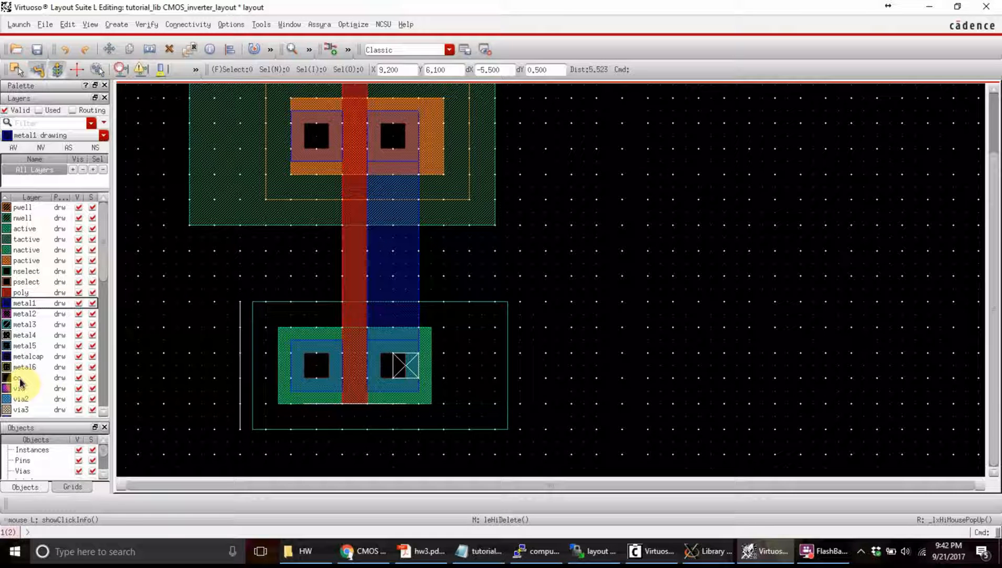
Draw a 0.2 by 0.2 cc contact straddling the left edge of the poly gate, between the PMOS and NMOS regions.
click(20, 383)
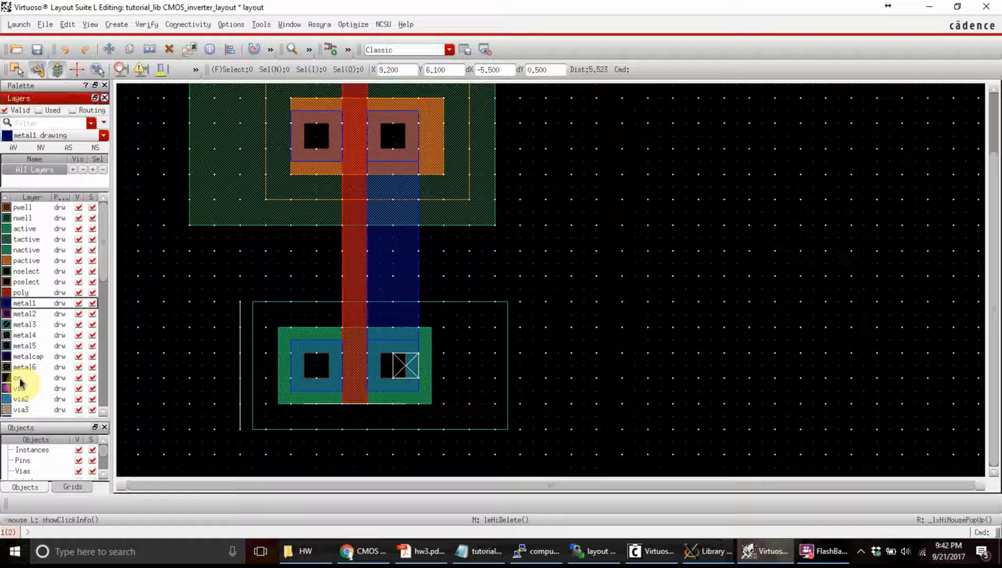
click(20, 379)
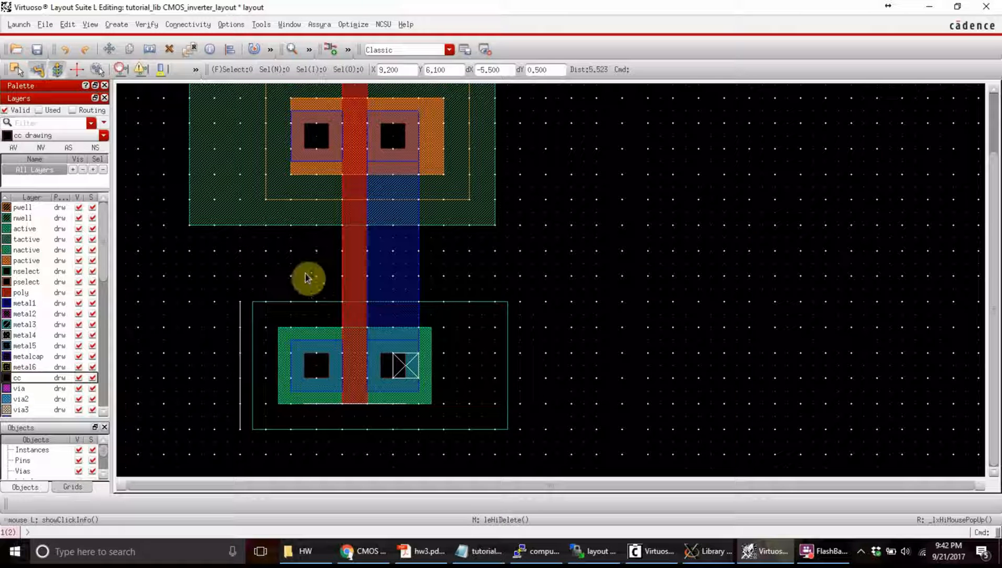
key(r)
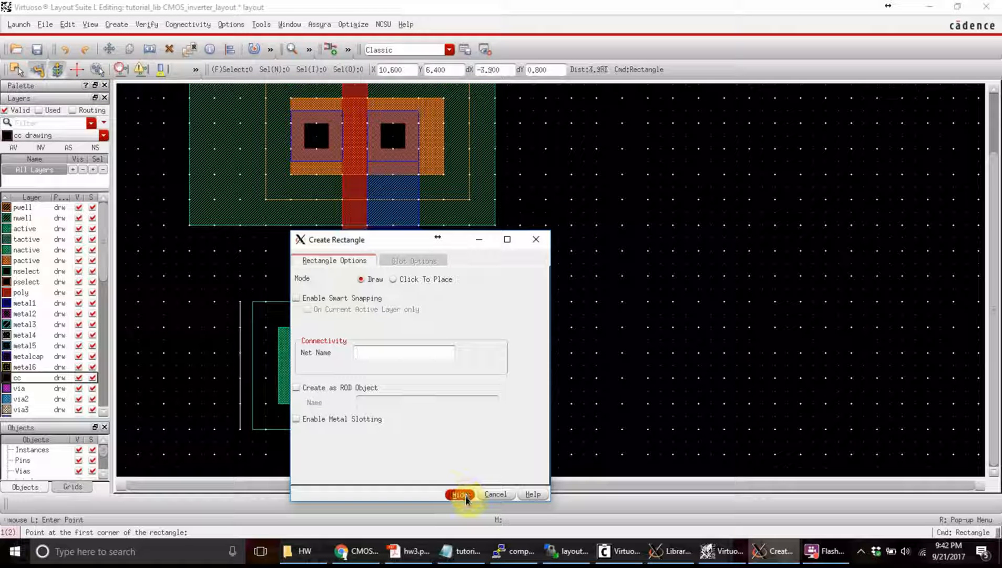
click(465, 496)
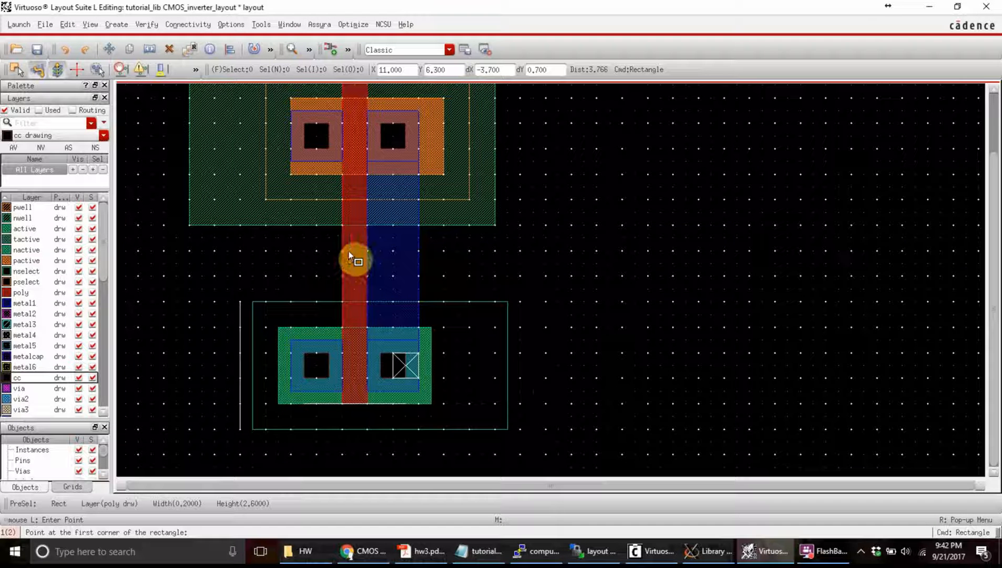
click(354, 251)
click(328, 275)
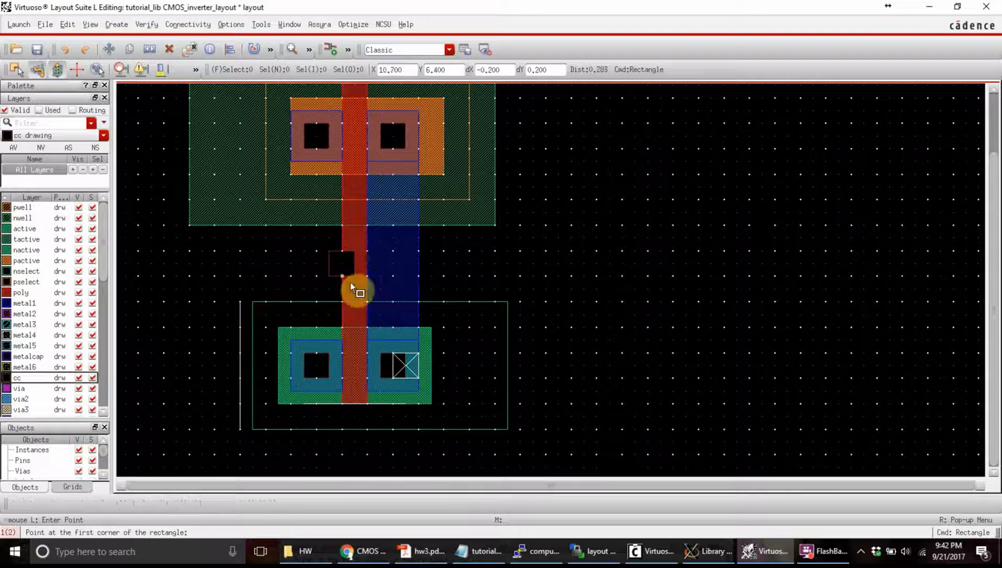
Draw a 0.2 by 0.4 poly rectangle against the gate's left edge, enclosing the outer half of the new contact.
click(21, 292)
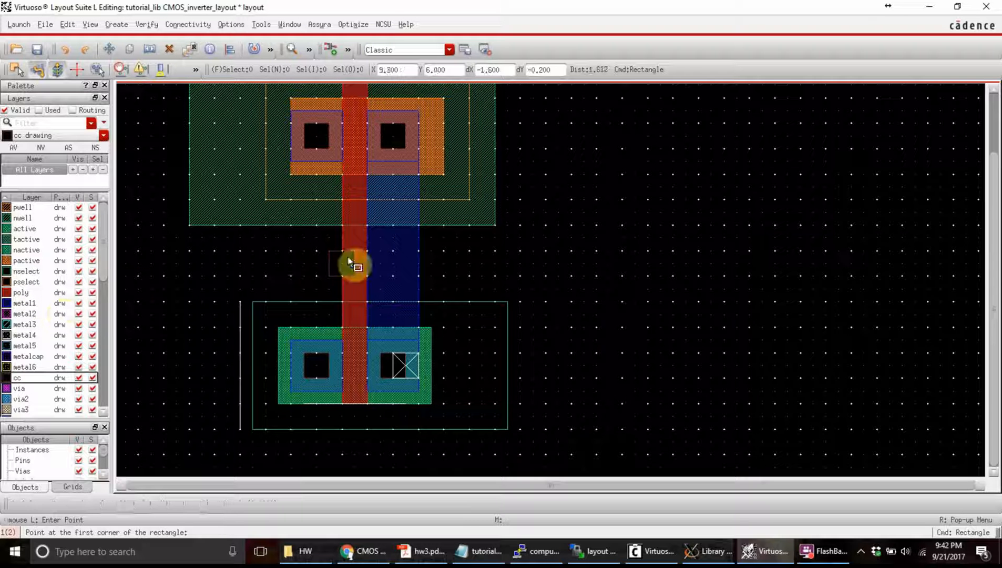
click(317, 240)
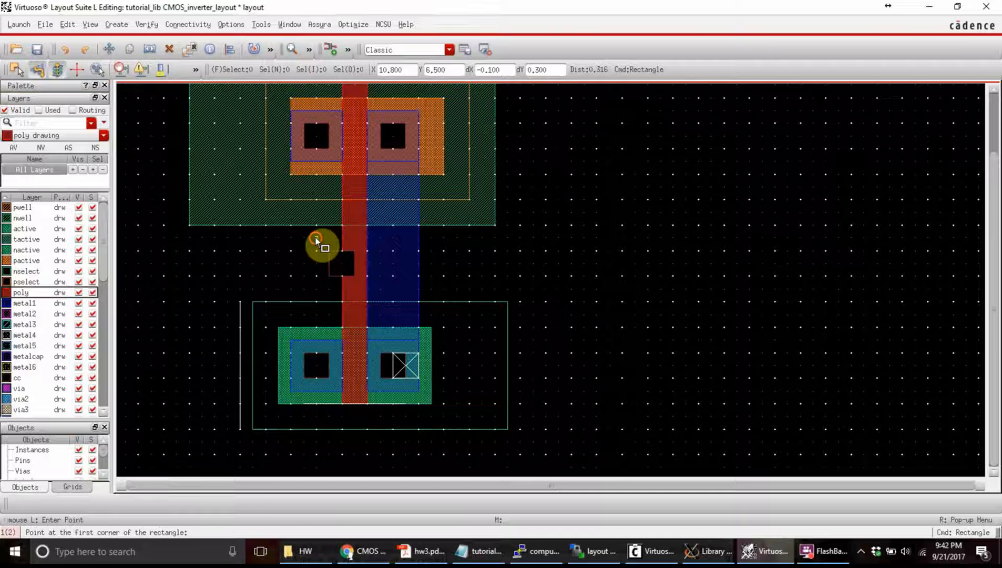
click(342, 289)
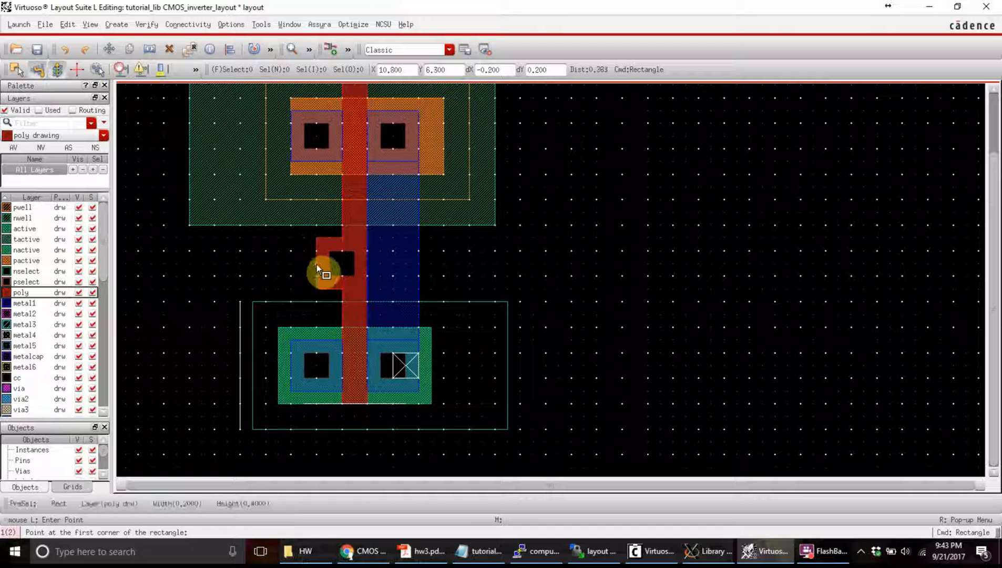
key(Escape)
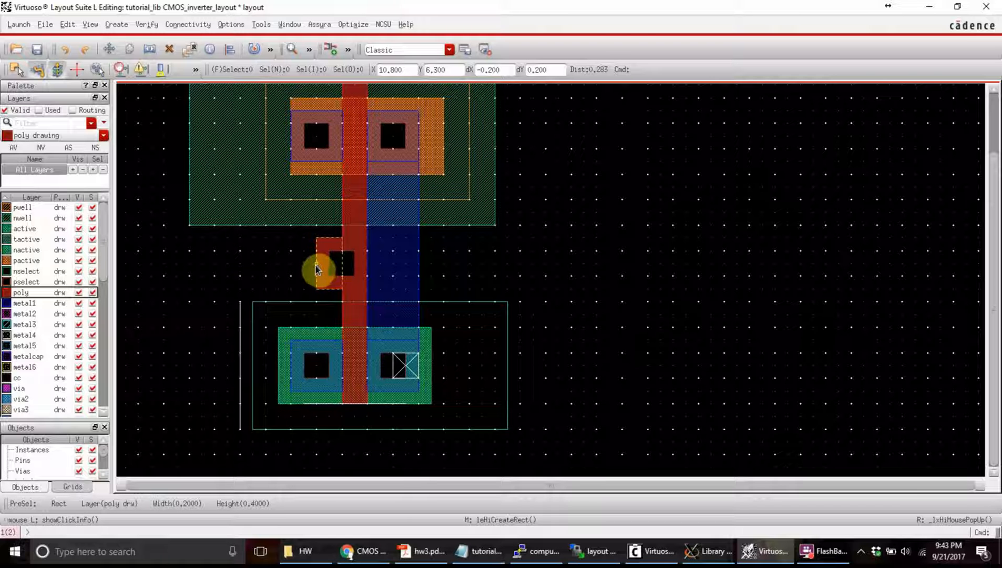
Stretch the left edge of the small poly rectangle outward, making the rectangle 0.8 wide.
key(shift+s)
key(s)
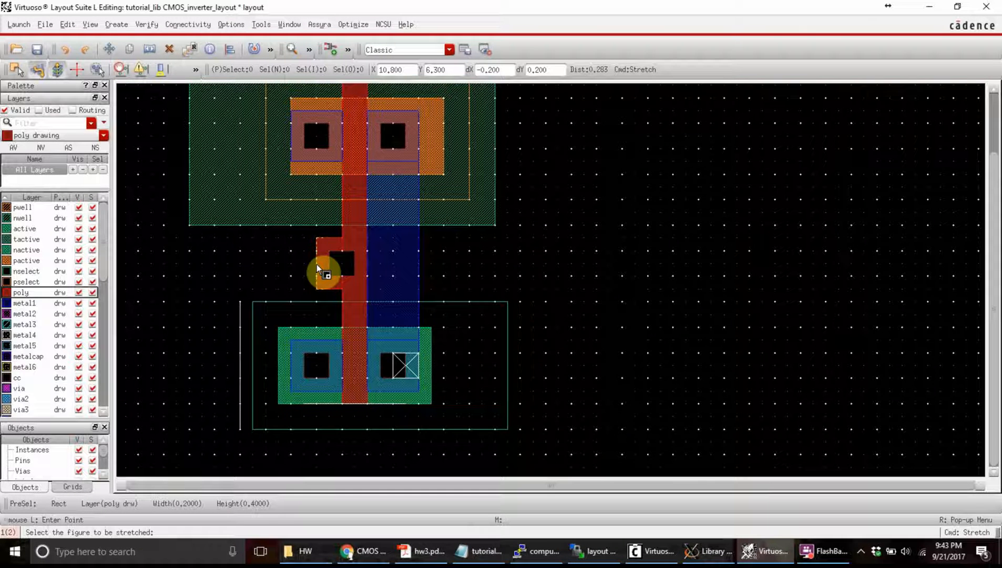
click(316, 269)
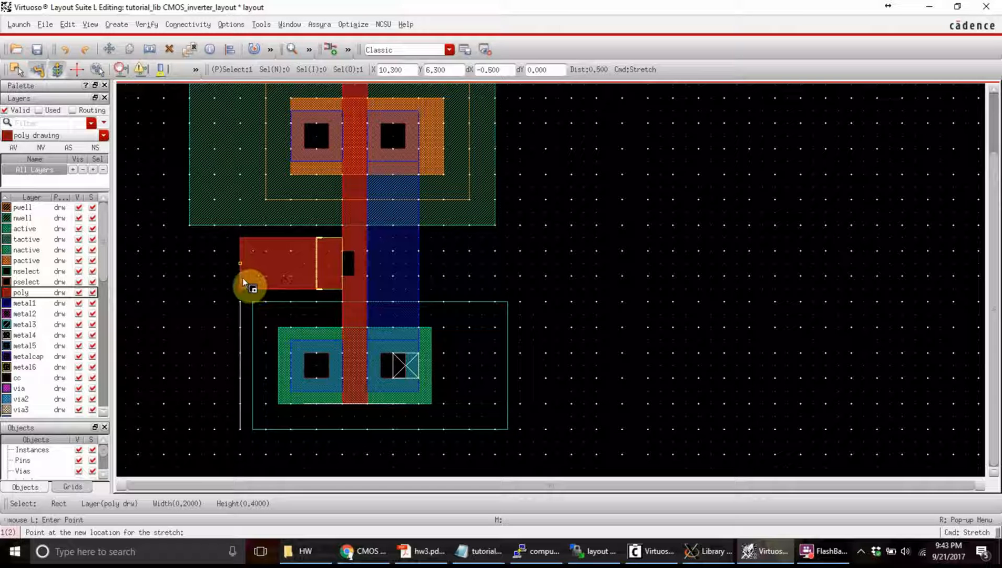
click(243, 278)
key(Escape)
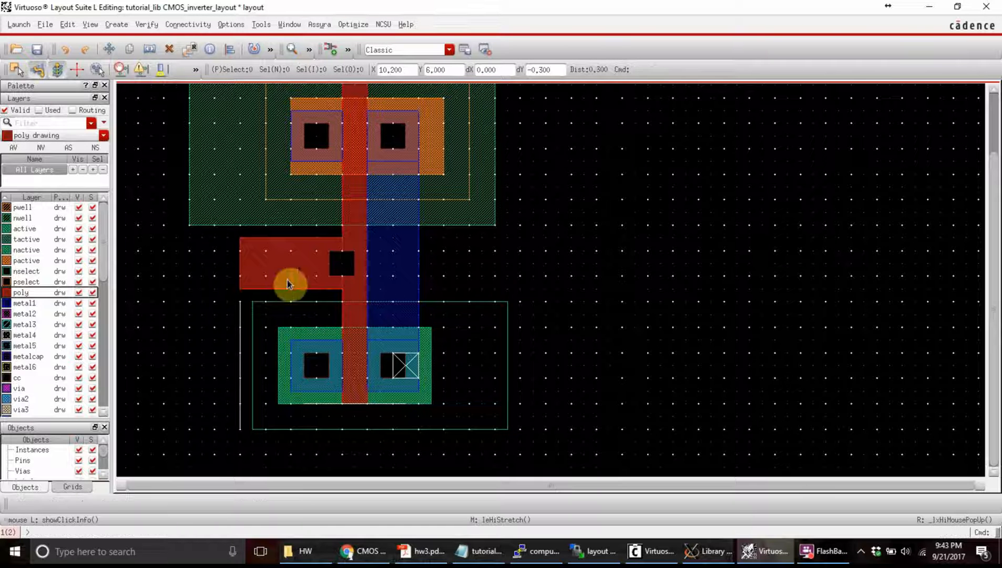
Move the poly cc contact 0.6 outward from the gate, into the far end of the poly stub.
click(341, 266)
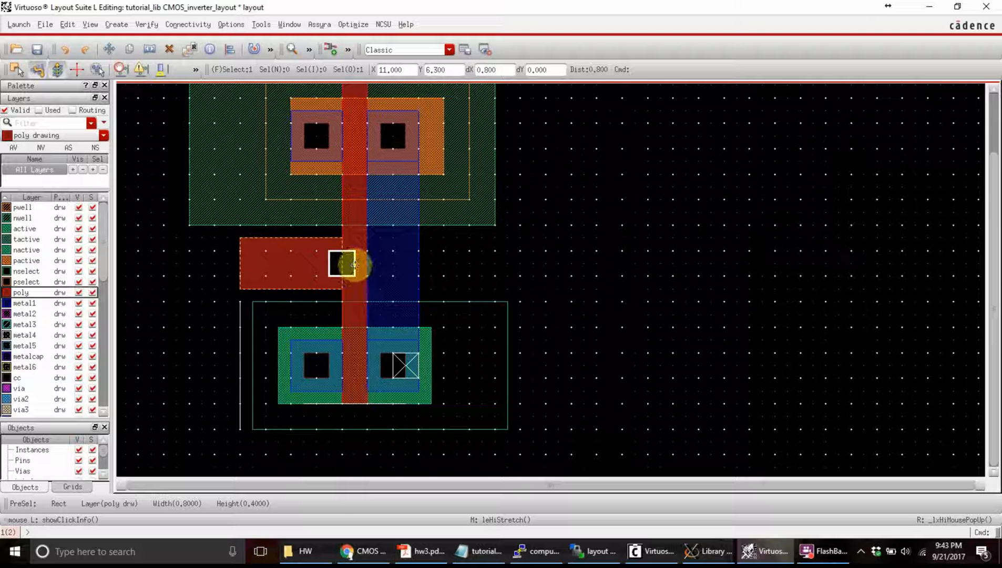
drag(354, 265, 280, 272)
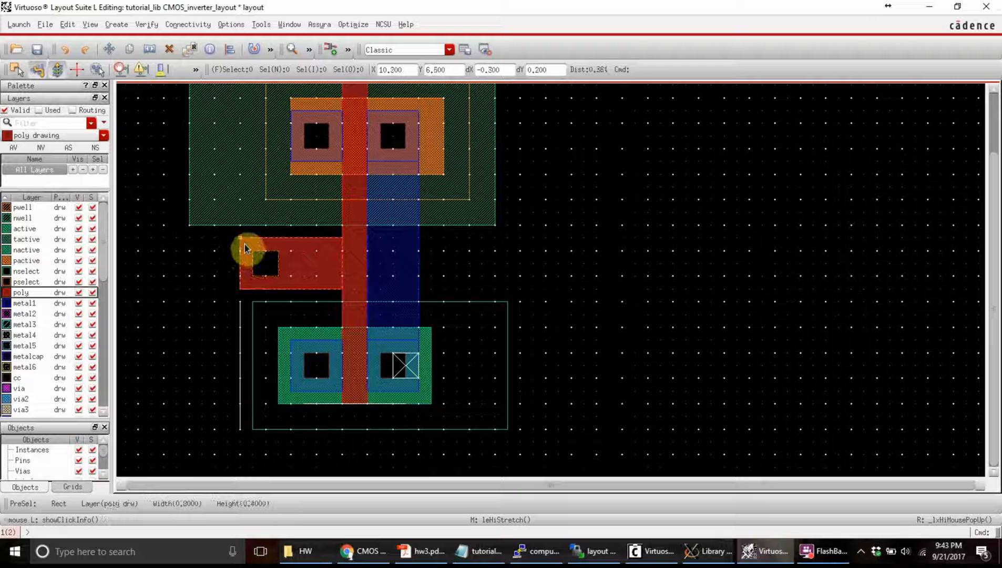
click(183, 297)
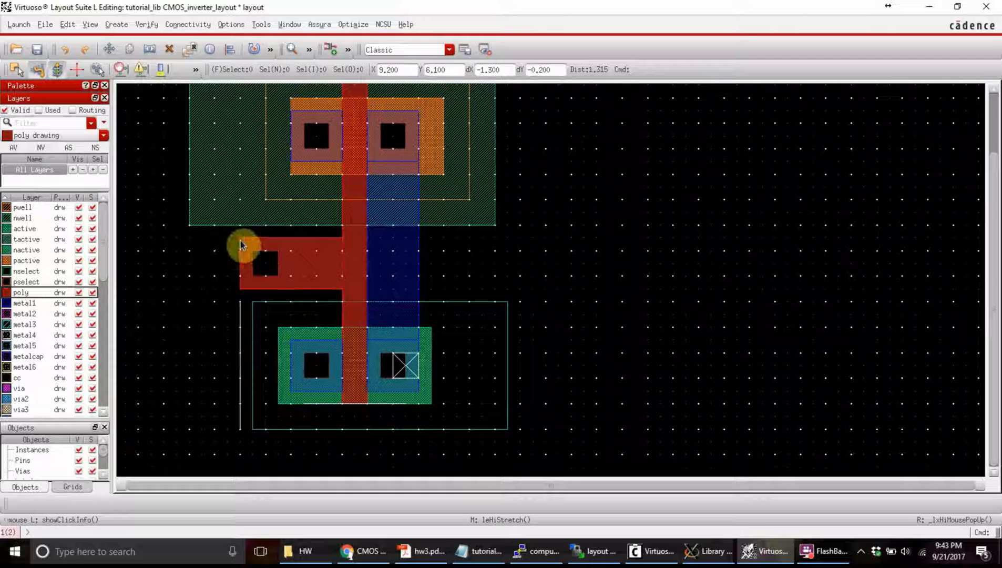
Draw a 0.4 by 0.4 metal1 square over the outer end of the poly stub, enclosing the input contact.
key(r)
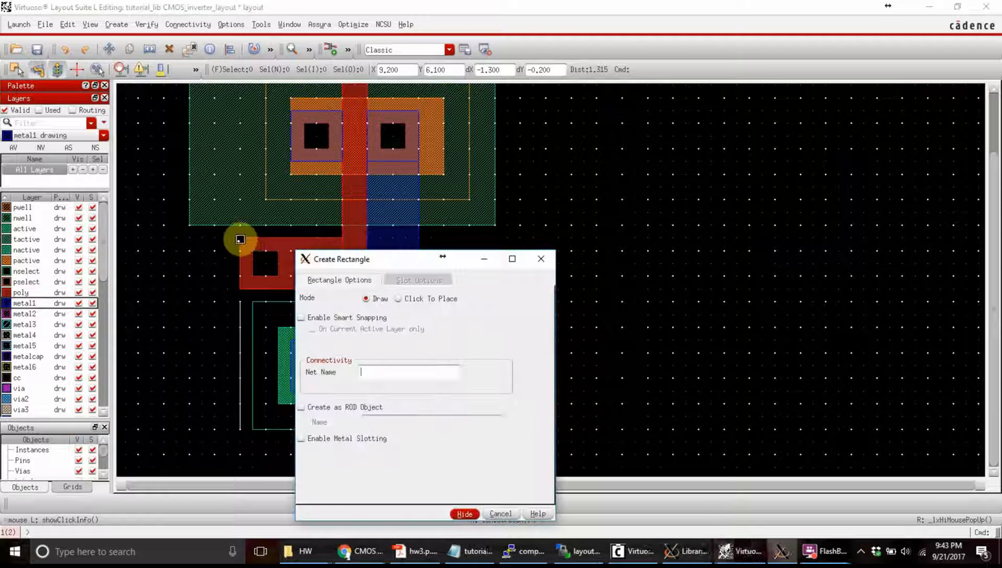
click(465, 515)
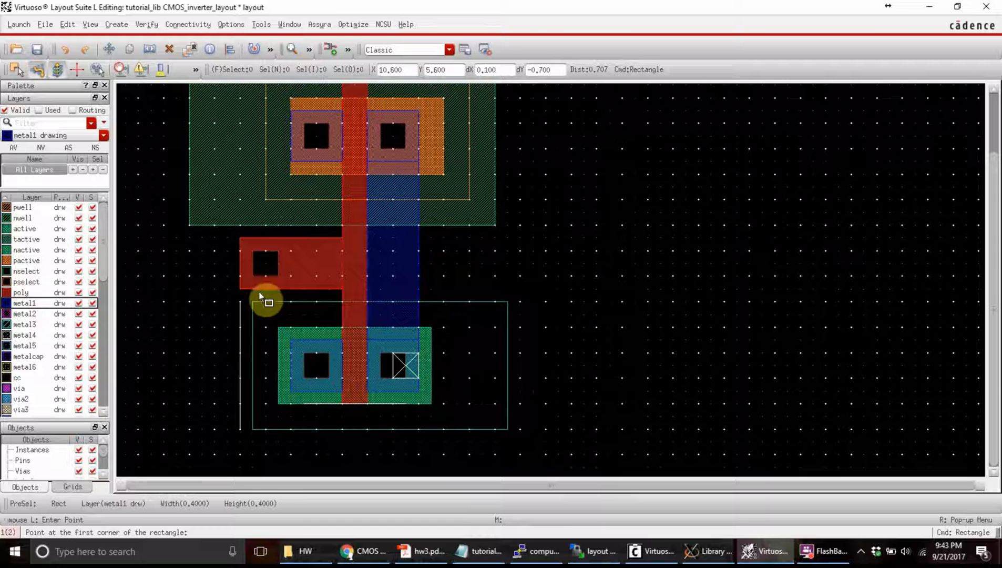
click(239, 238)
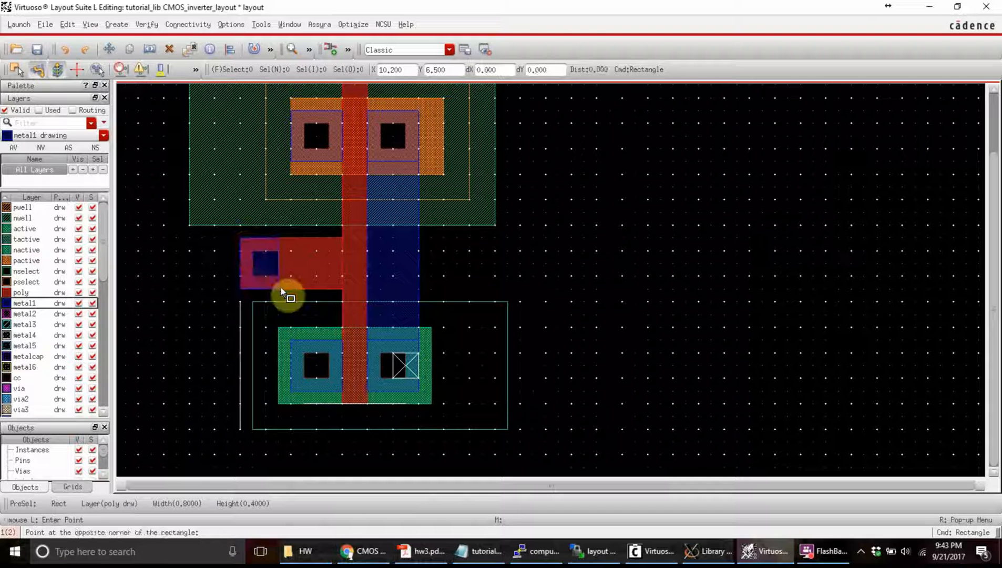
key(Escape)
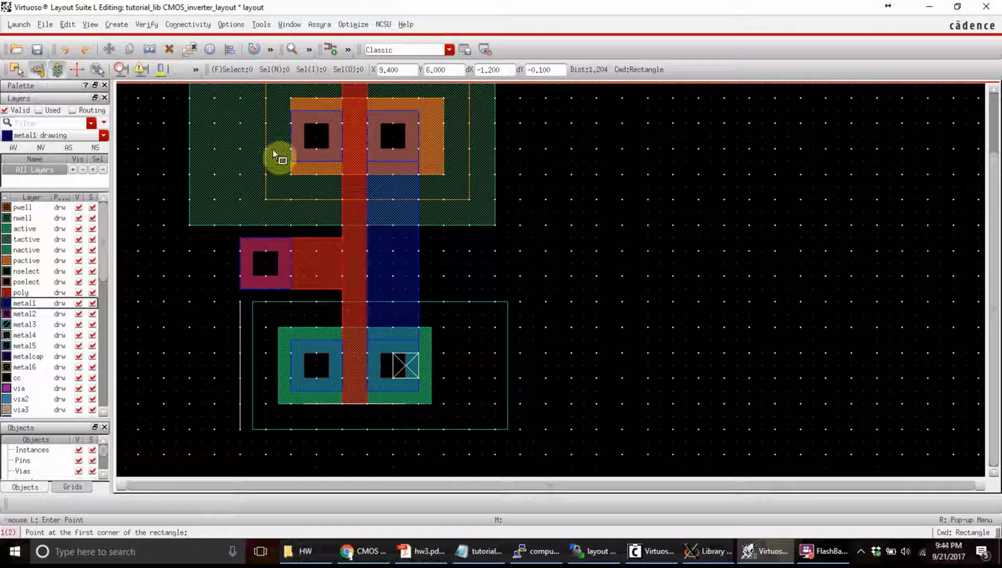
Run a flat, full DRC on the inverter layout with the divaDRC.rul rules file.
click(145, 24)
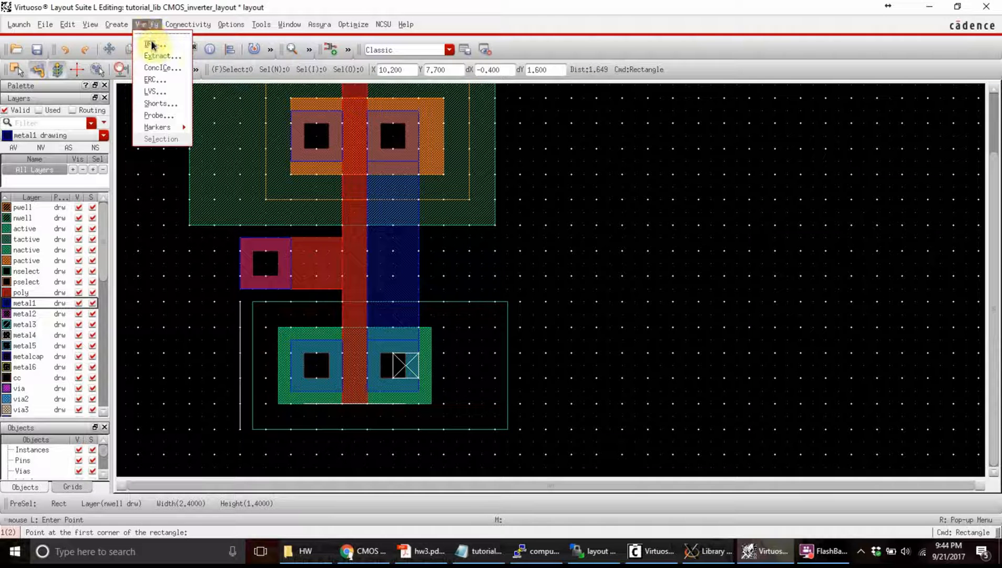
click(151, 45)
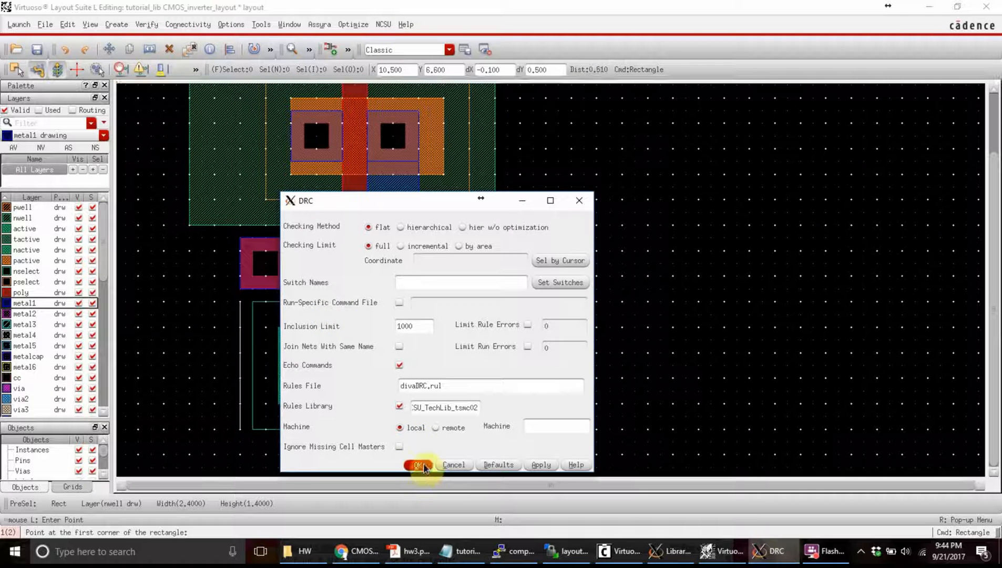
click(417, 464)
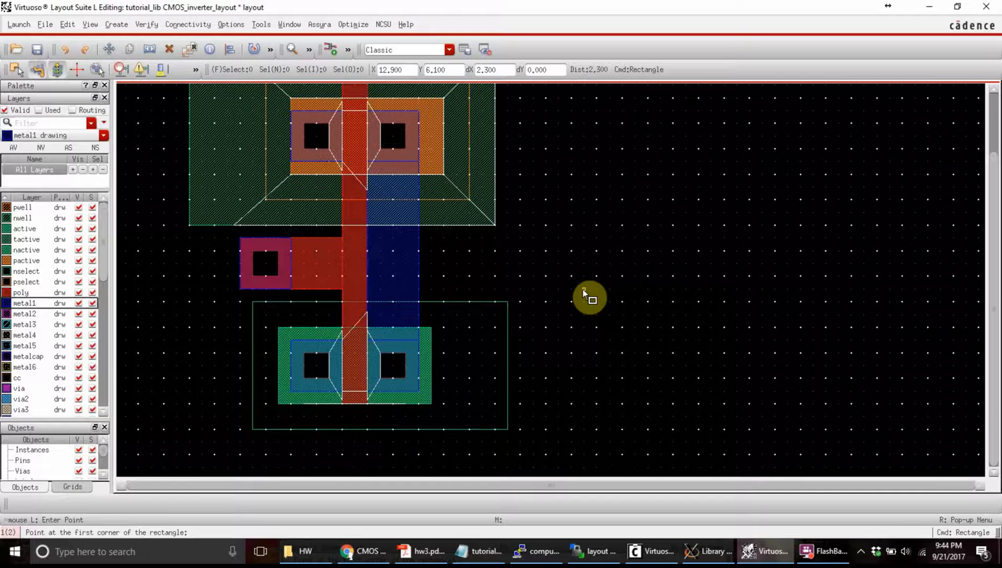
Explain the DRC error marker at the NMOS gate and read the violated spacing rules.
ctrl+scroll(588, 294, down, 2)
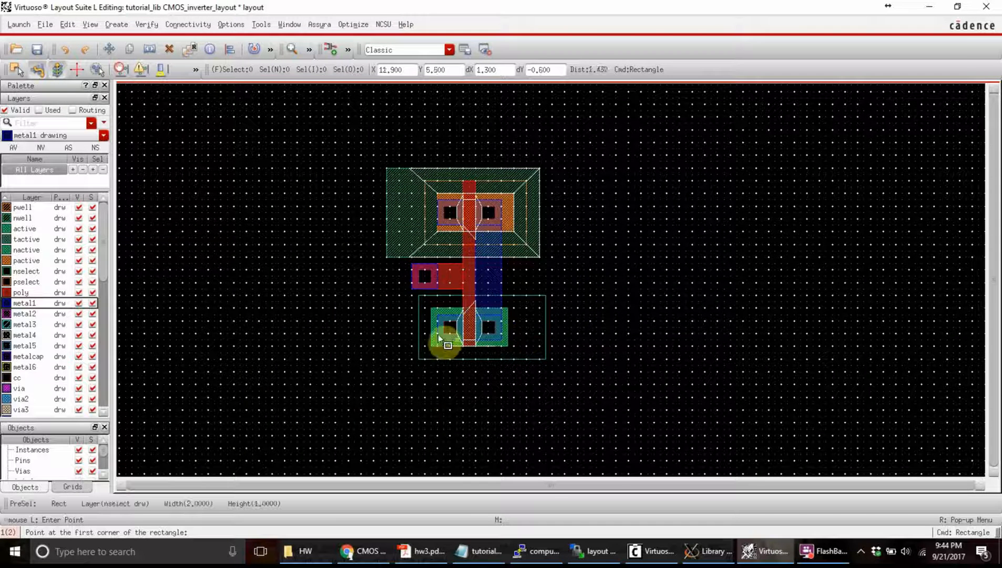
ctrl+scroll(476, 334, up, 3)
ctrl+scroll(479, 339, down, 1)
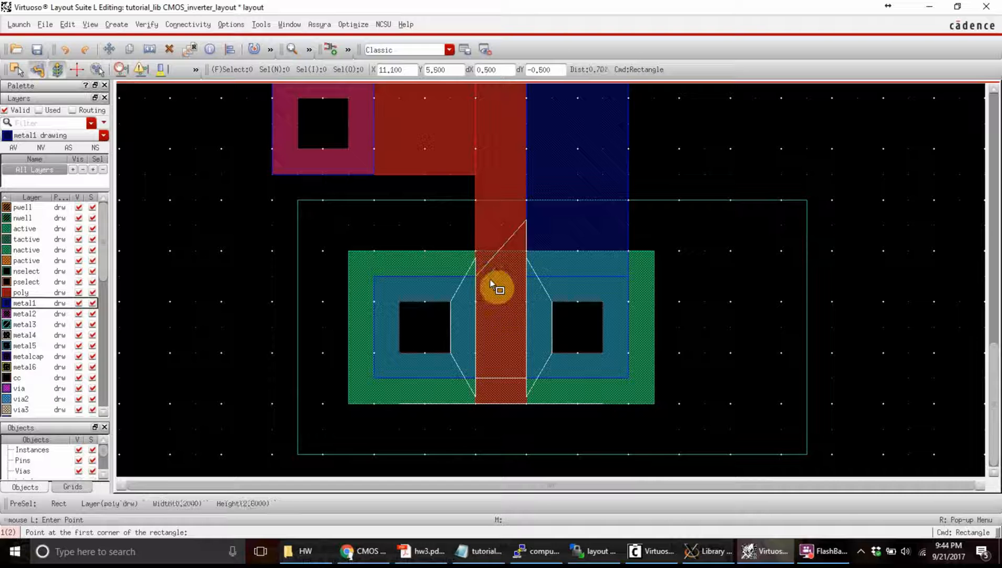
click(147, 24)
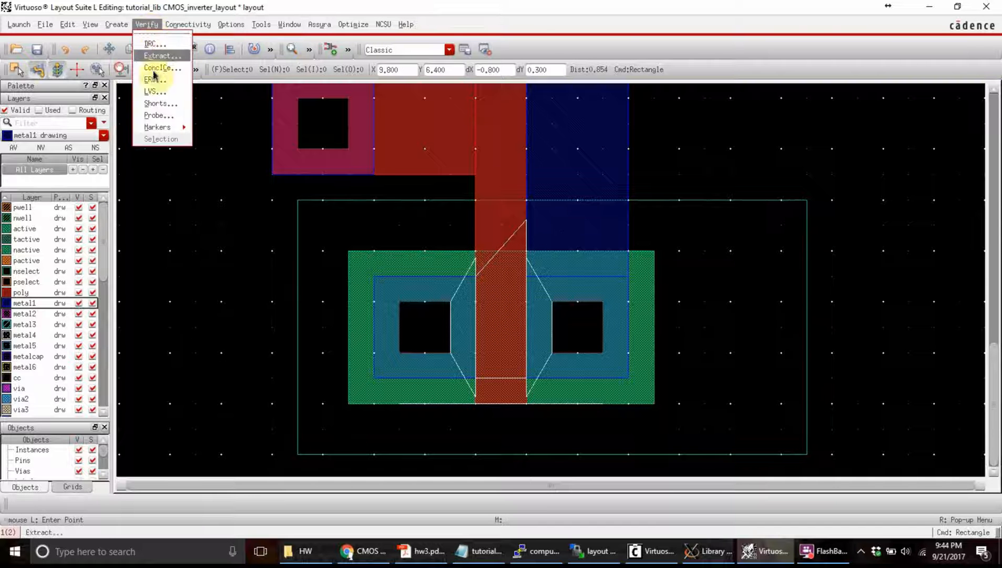
mouse_move(170, 133)
click(211, 137)
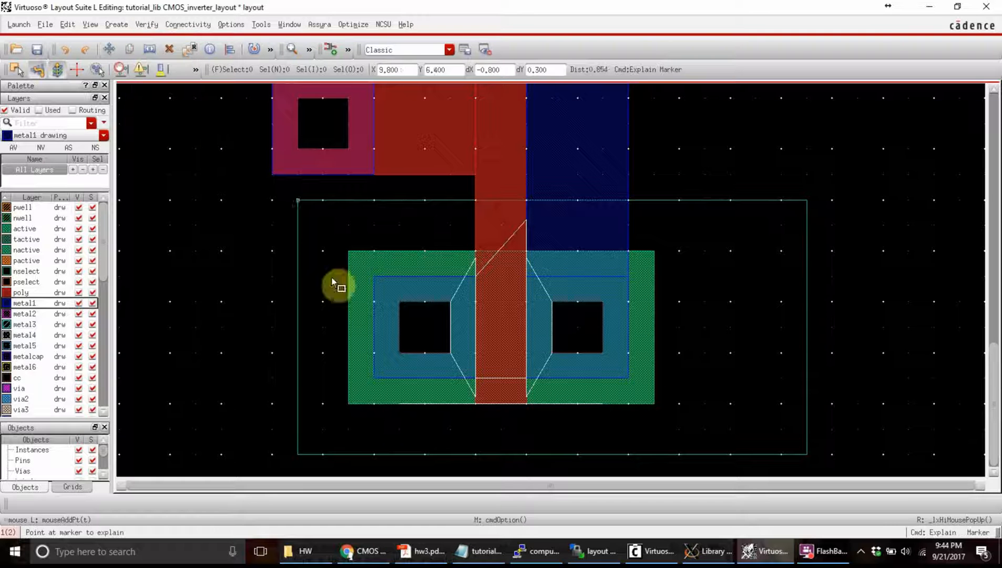
click(469, 271)
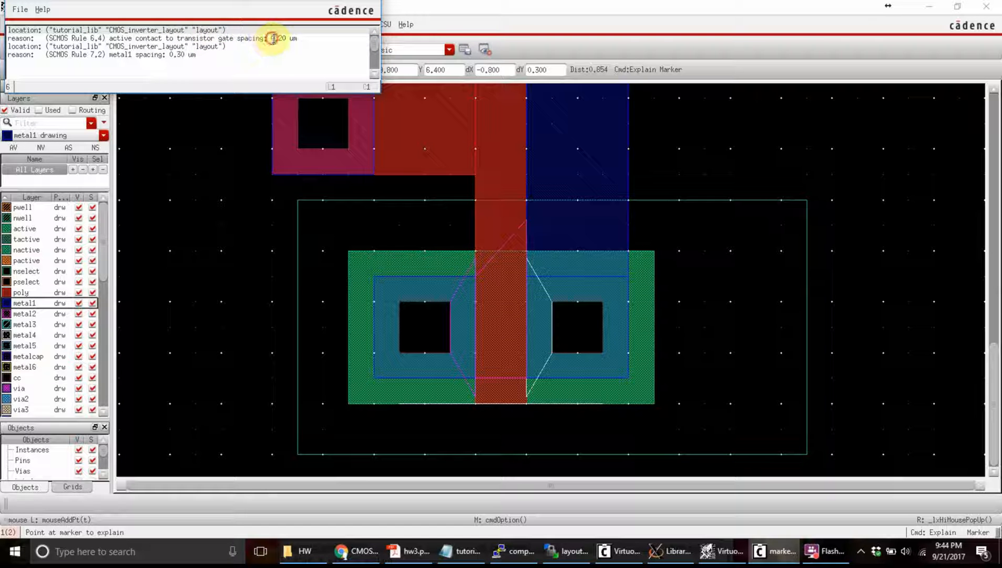
drag(271, 39, 296, 38)
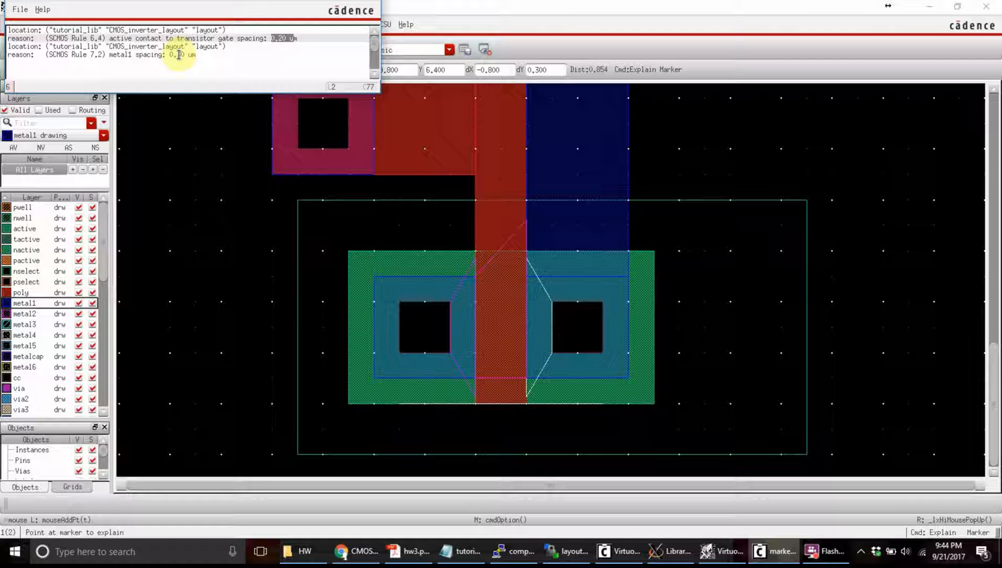
drag(181, 55, 166, 46)
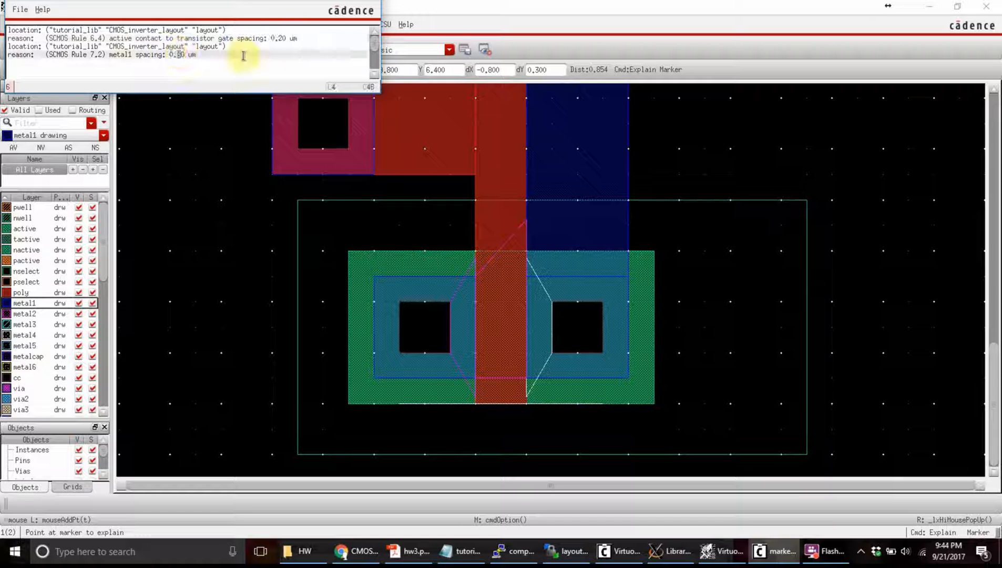
click(196, 185)
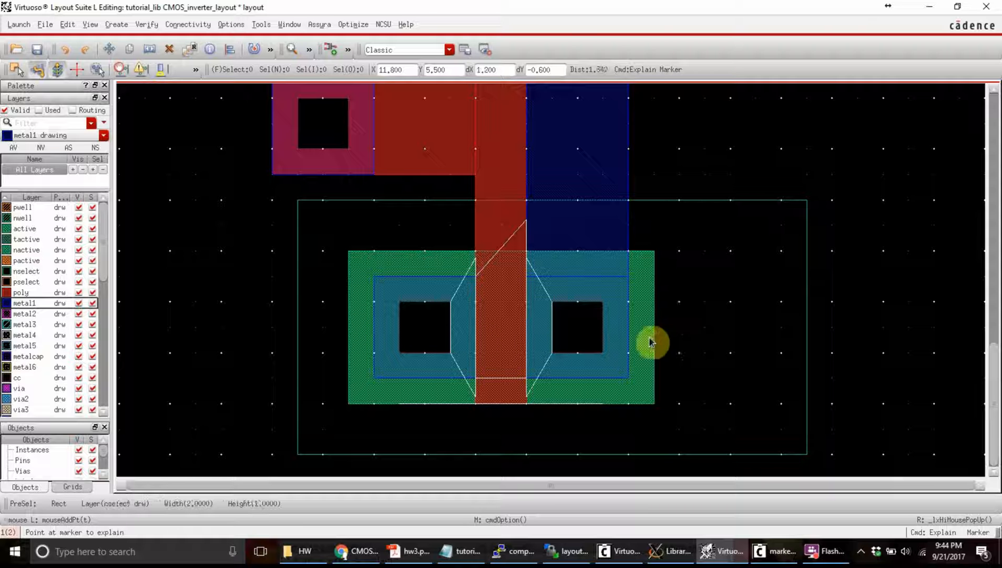
ctrl+scroll(637, 339, up, 1)
ctrl+scroll(636, 341, down, 1)
ctrl+scroll(635, 342, down, 1)
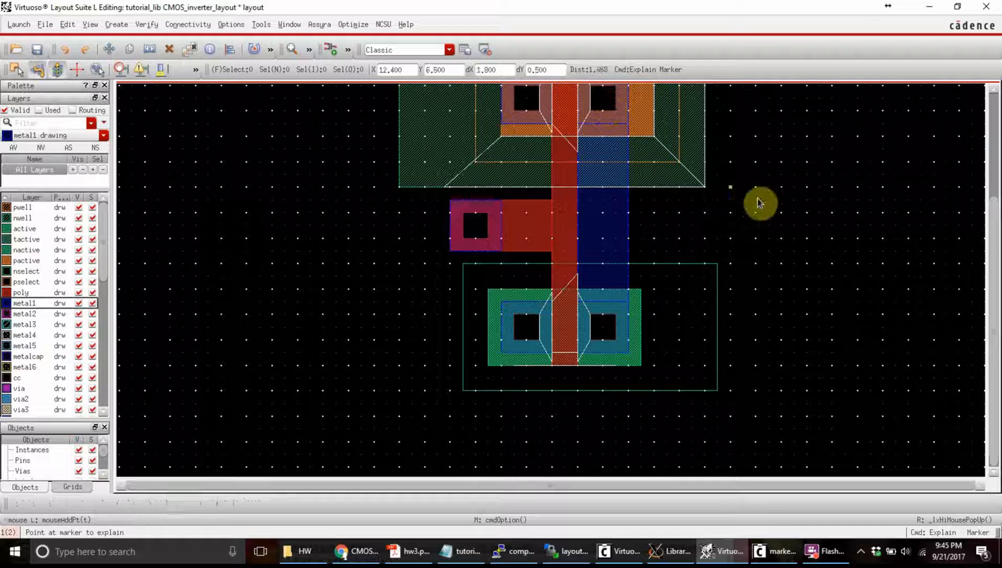
ctrl+scroll(761, 207, down, 1)
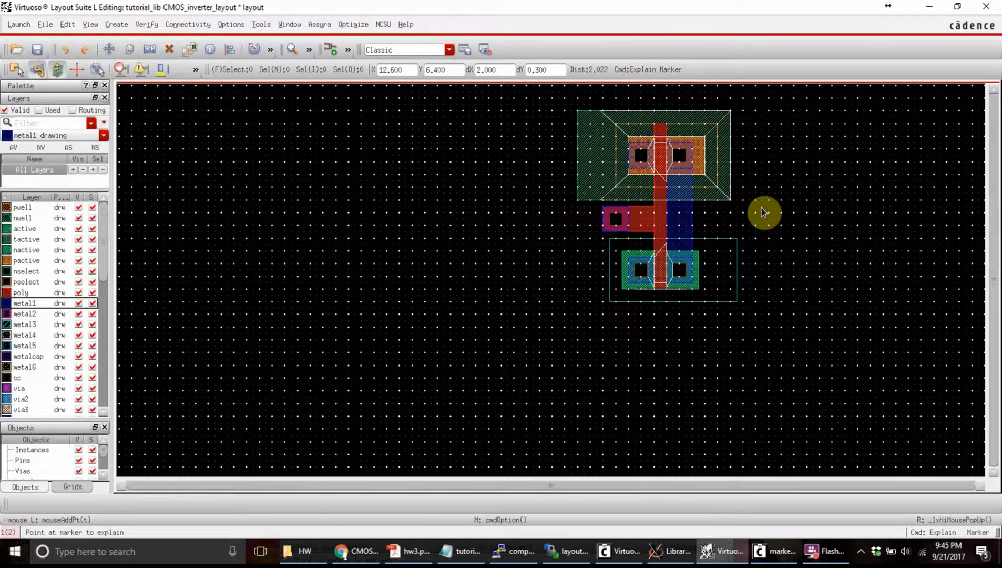
click(763, 211)
Move the metal1 output strip with both drain contacts and their metal1 squares 0.2 away from the poly gate.
ctrl+scroll(763, 211, up, 1)
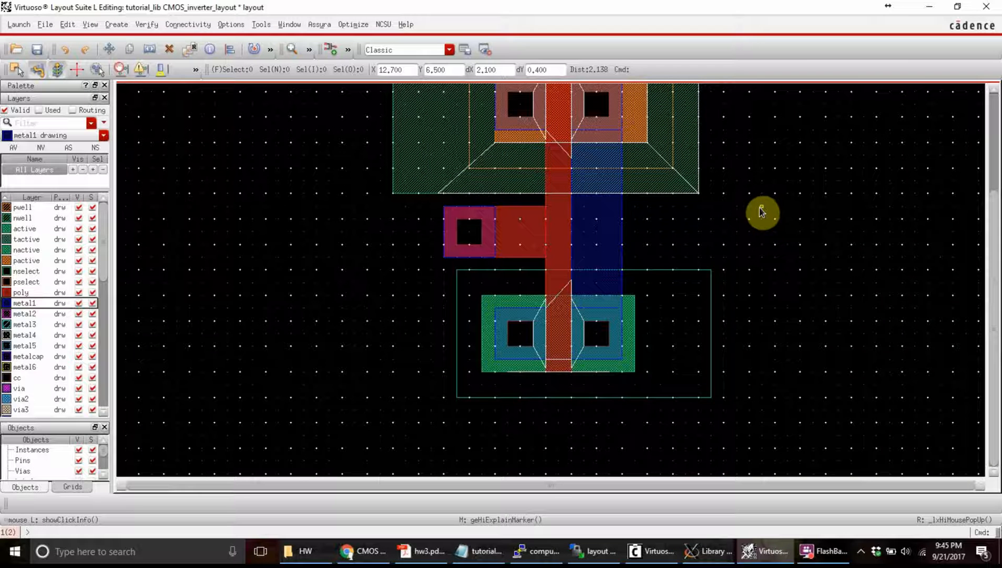
scroll(783, 254, up, 1)
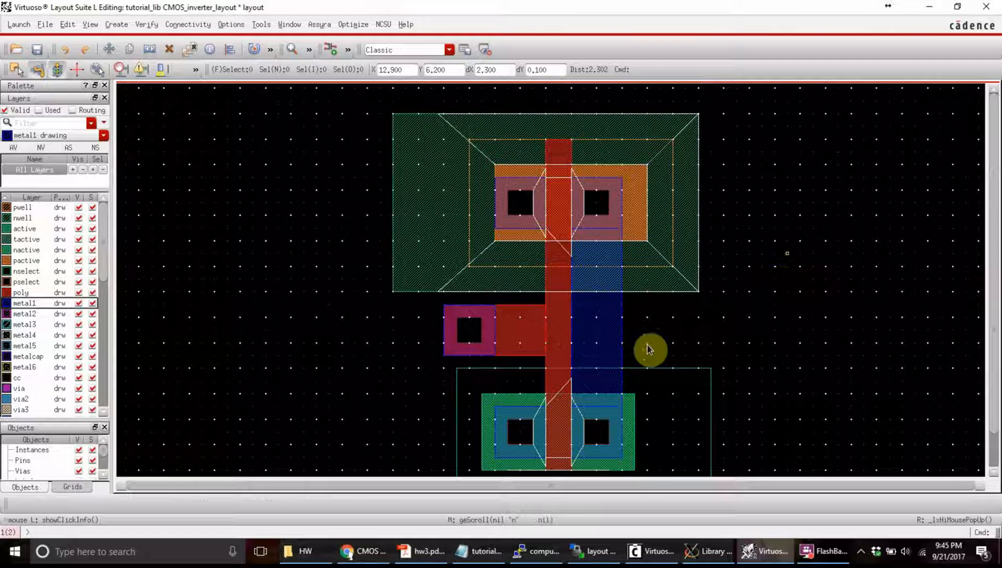
click(601, 342)
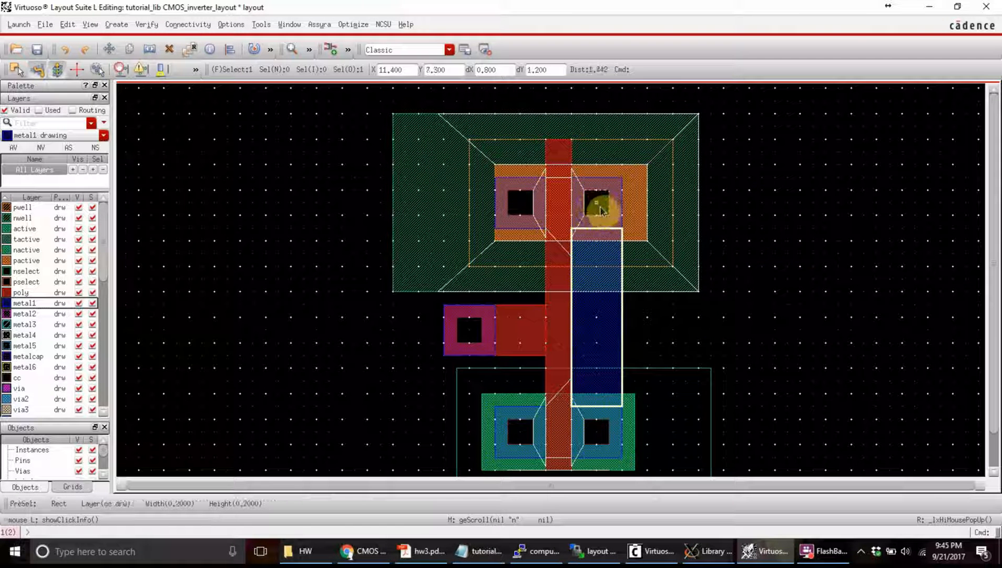
shift+click(601, 205)
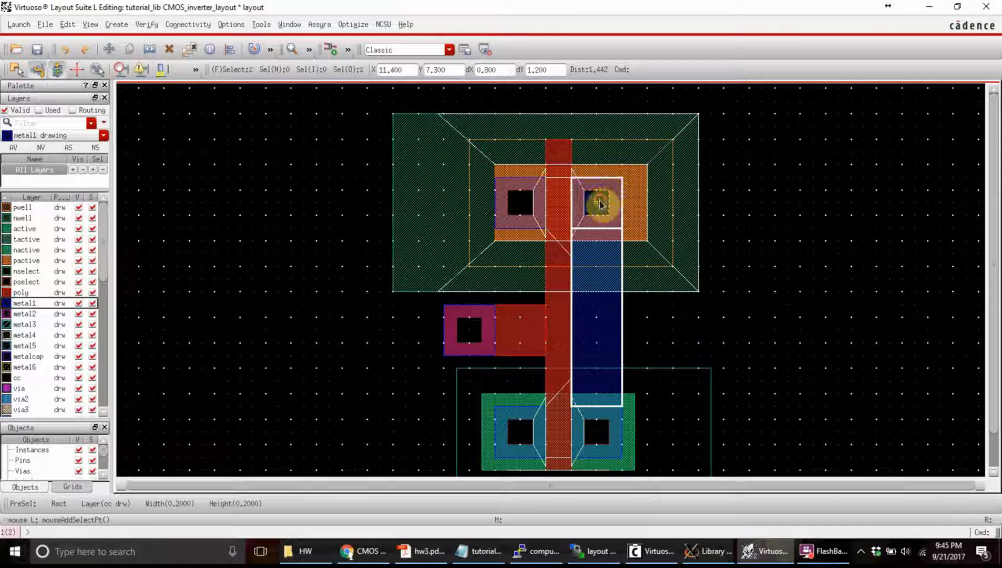
shift+click(598, 203)
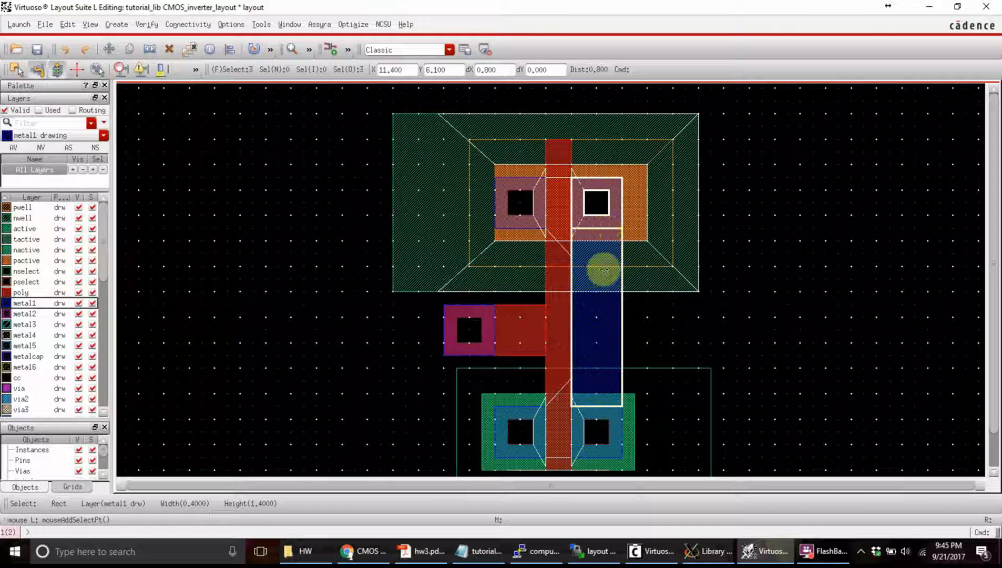
shift+click(597, 428)
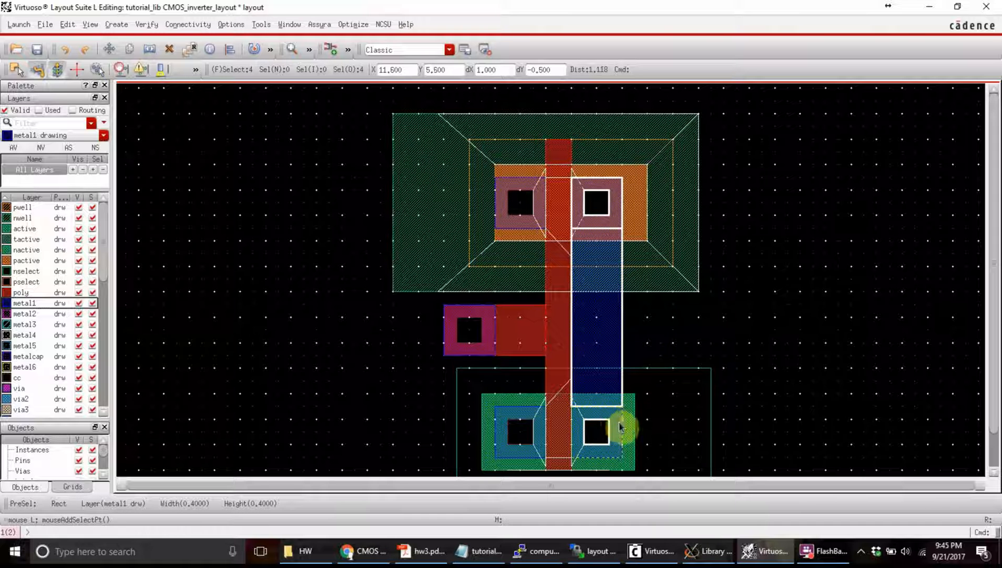
shift+click(596, 307)
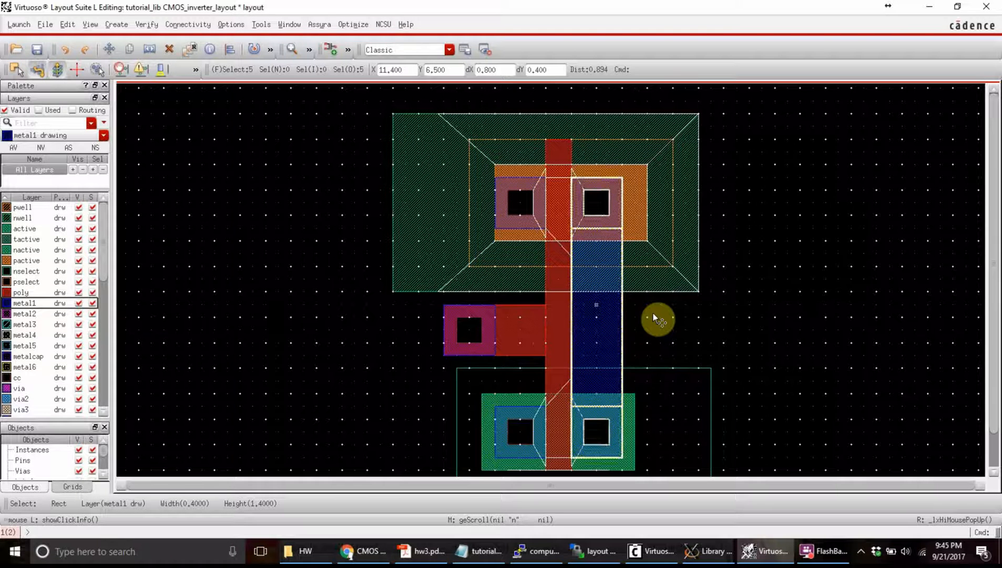
drag(654, 314, 621, 317)
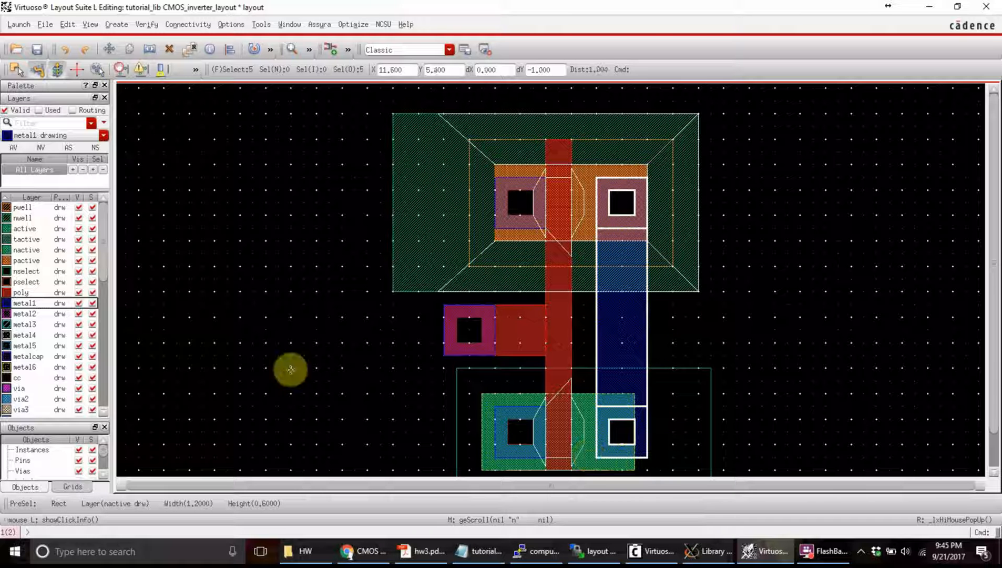
click(323, 393)
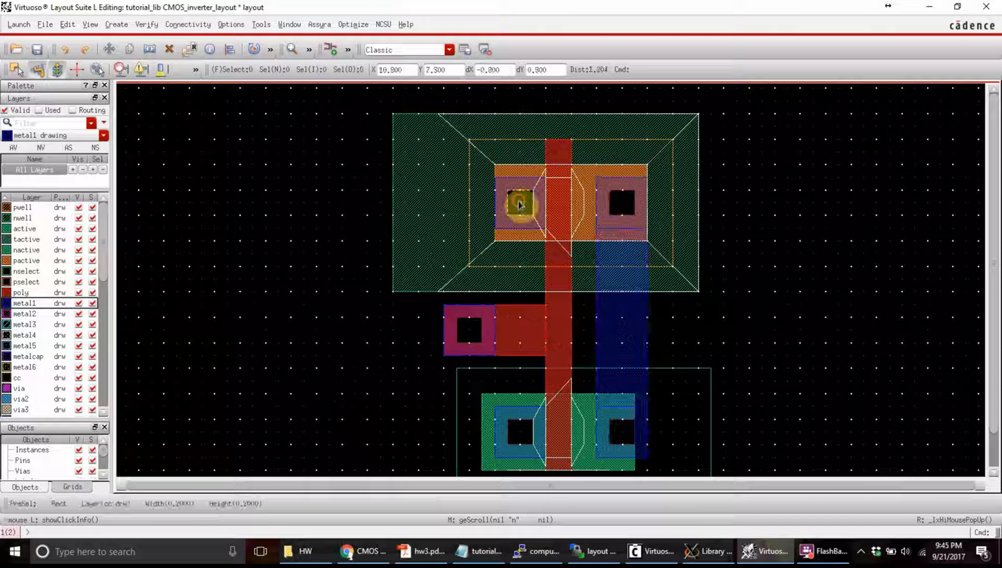
Move the PMOS and NMOS source contacts with their metal1 squares 0.1 away from the poly gate.
click(519, 205)
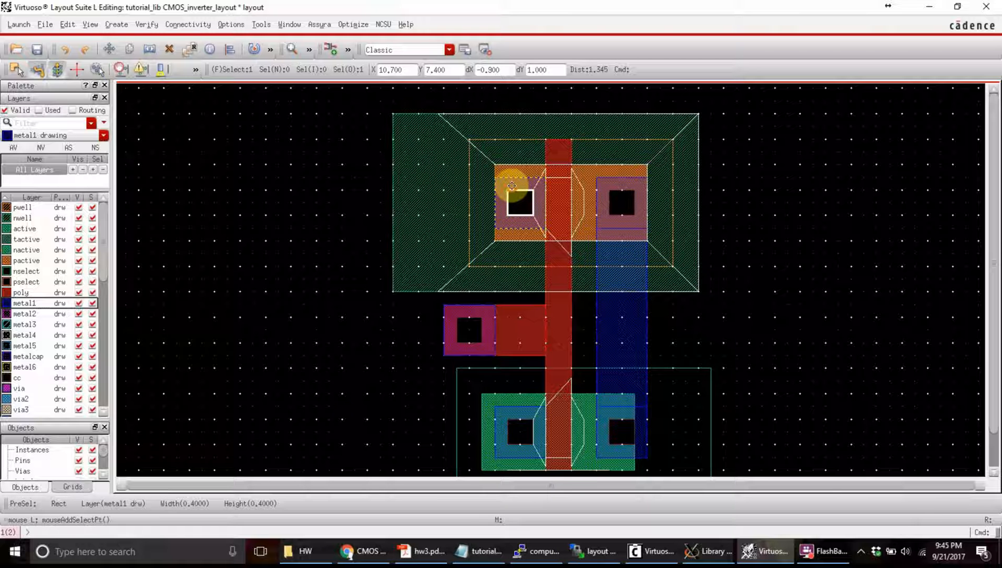
shift+click(512, 186)
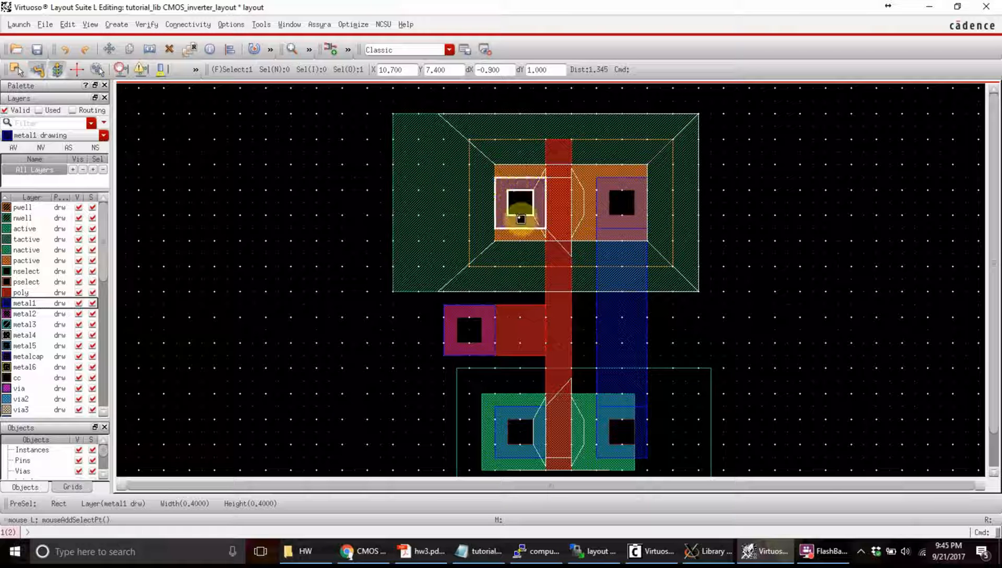
shift+click(516, 430)
shift+click(509, 416)
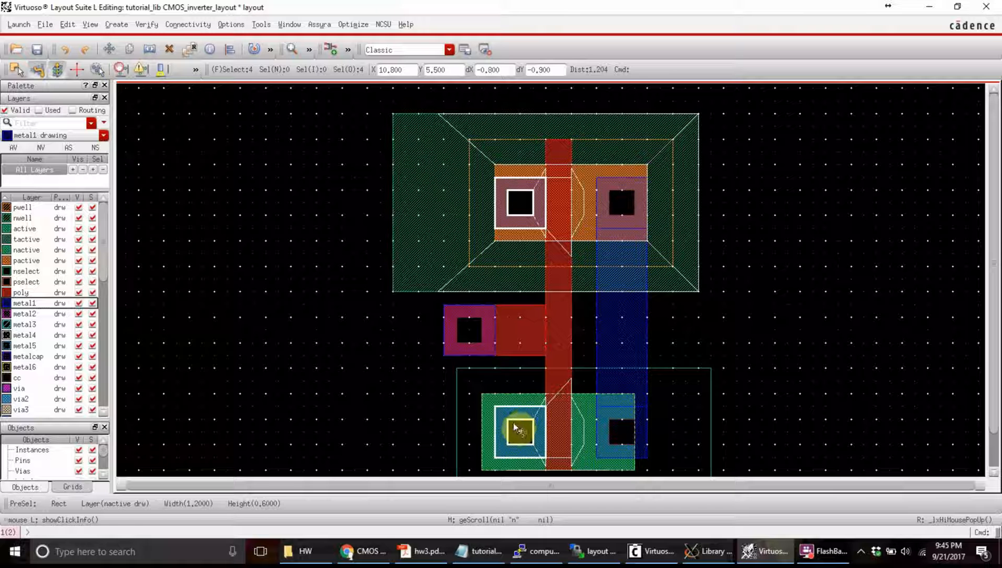
key(m)
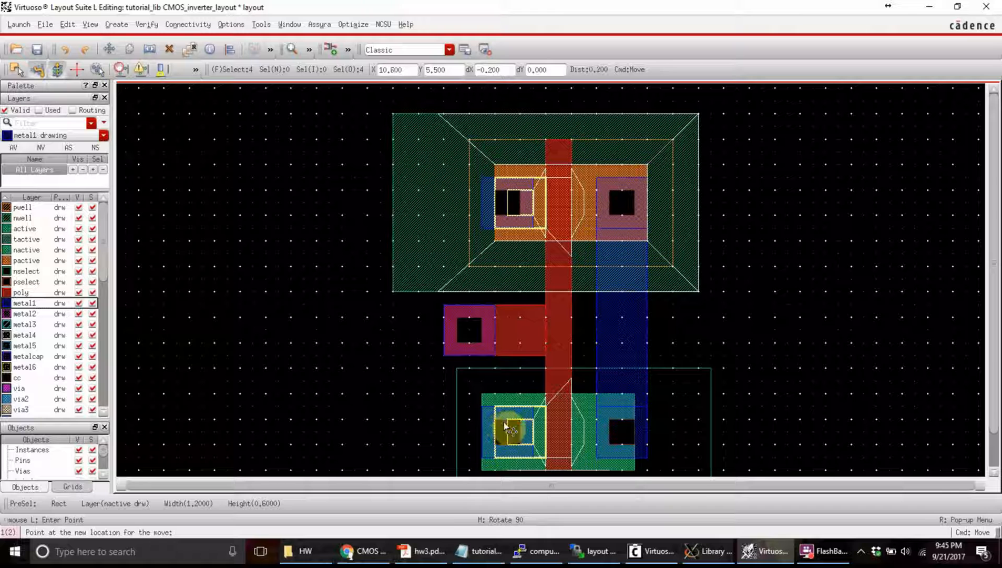
click(505, 422)
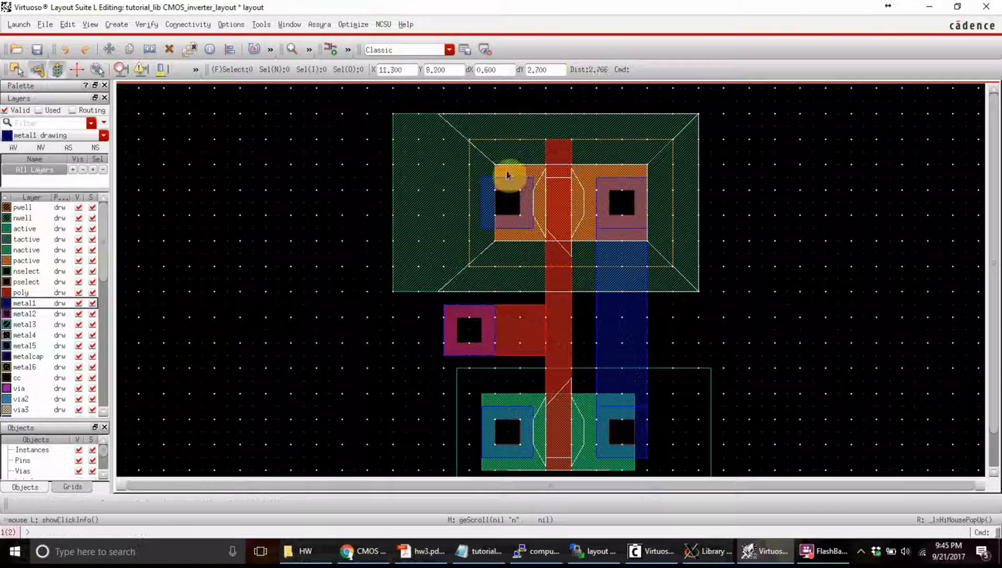
Stretch the PMOS pactive's source-side edge outward by 0.1, flush with the source's metal1 square.
ctrl+scroll(488, 207, up, 1)
ctrl+scroll(488, 208, up, 1)
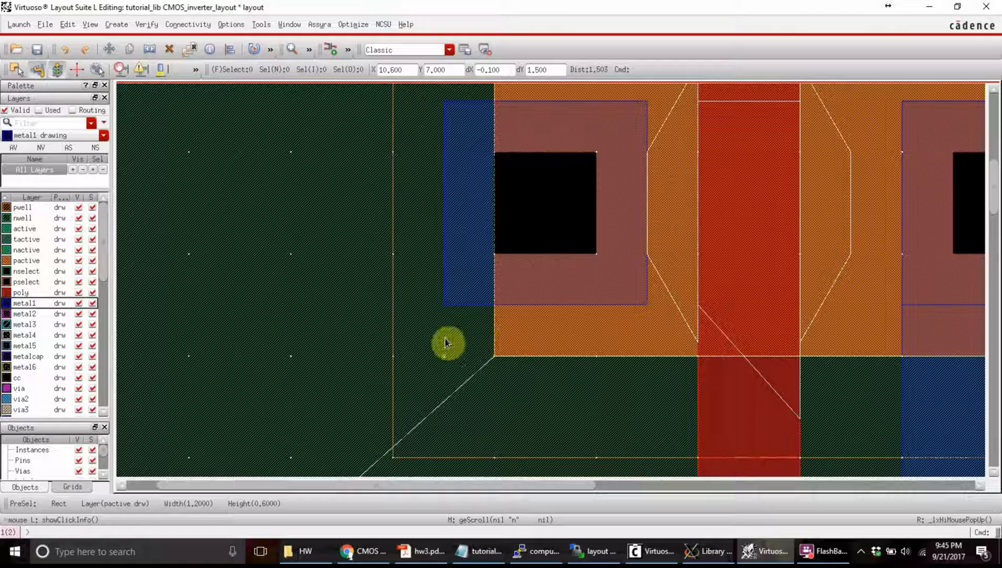
key(s)
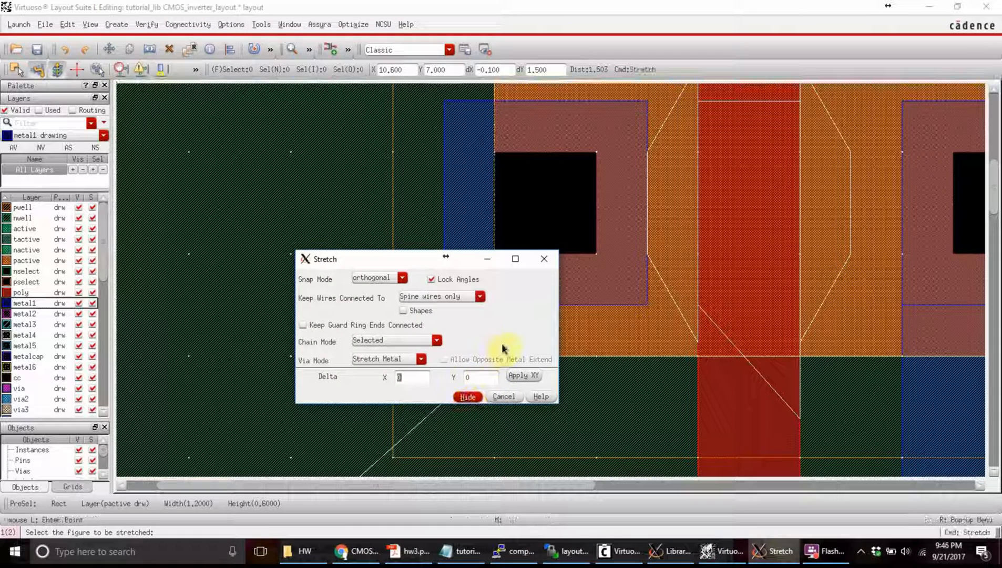
key(Return)
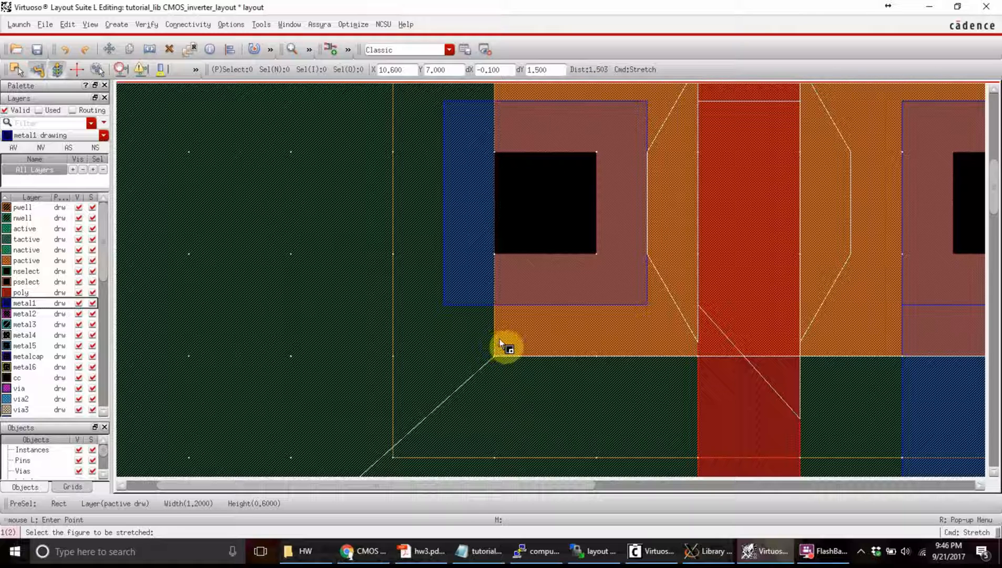
drag(494, 347, 448, 350)
click(448, 349)
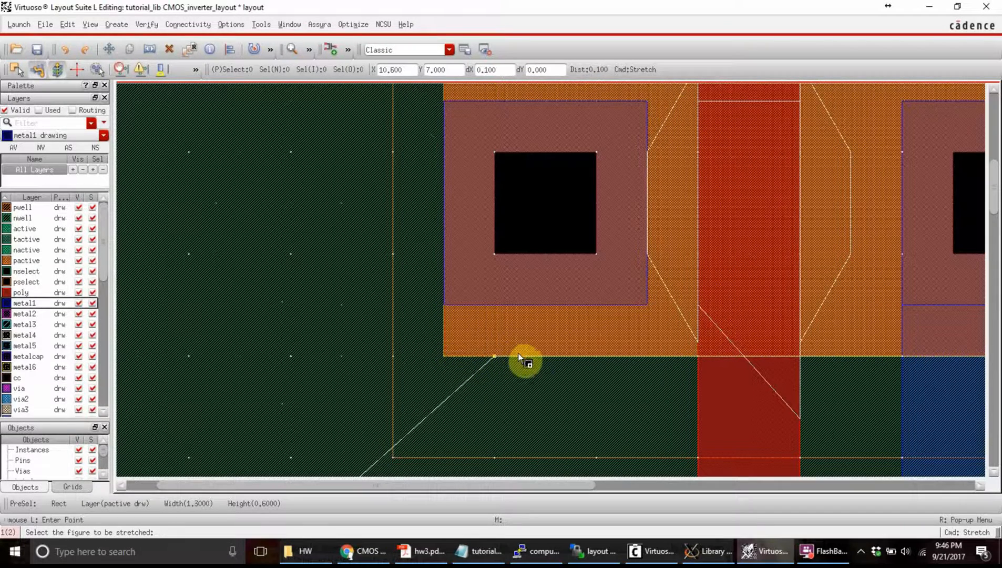
Stretch the NMOS nactive's drain-side edge outward by 0.1, flush with the metal1 output strip.
key(shift+z)
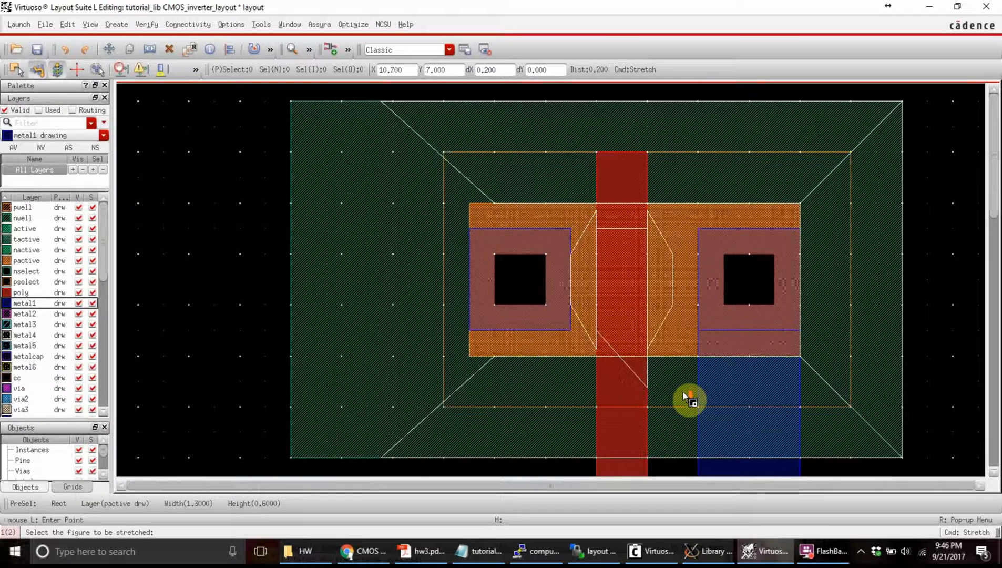
key(shift+z)
key(shift+z)
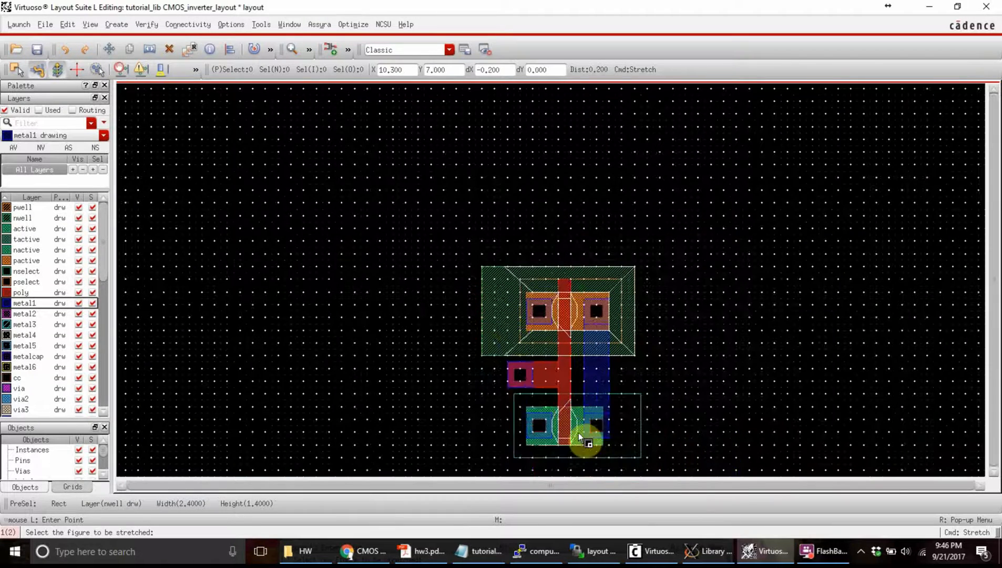
key(ctrl+z)
key(ctrl+z)
key(shift+z)
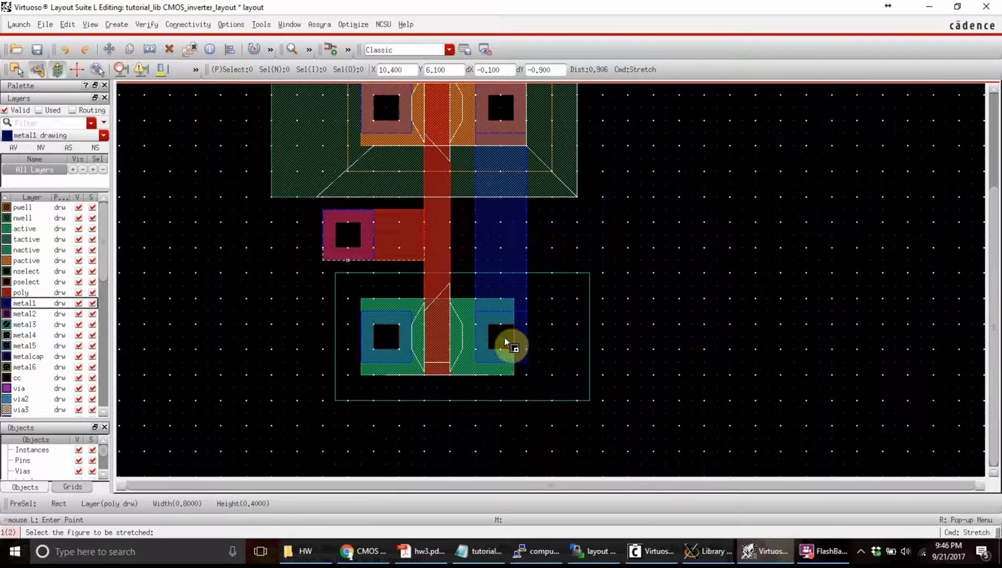
key(ctrl+z)
key(ctrl+z)
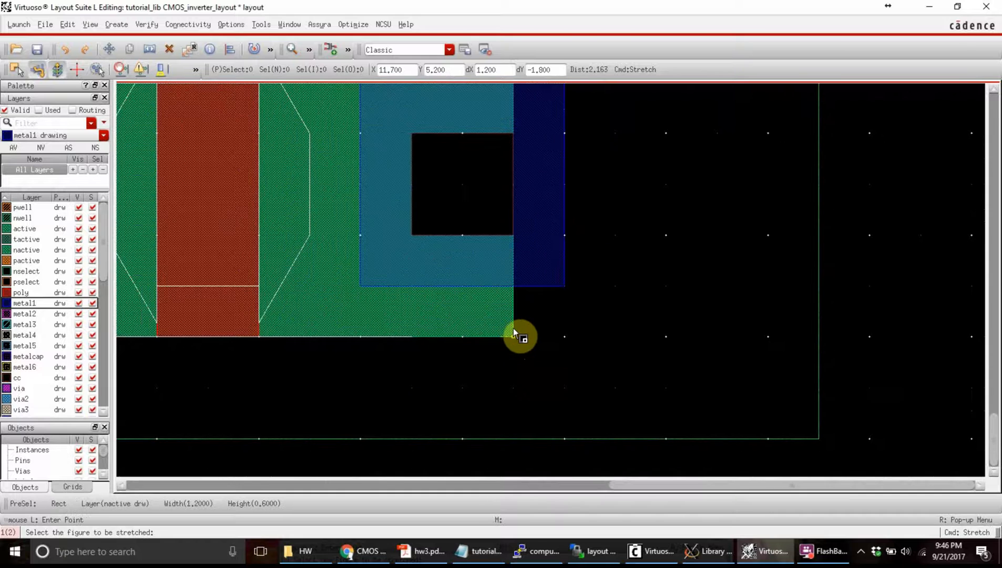
click(513, 334)
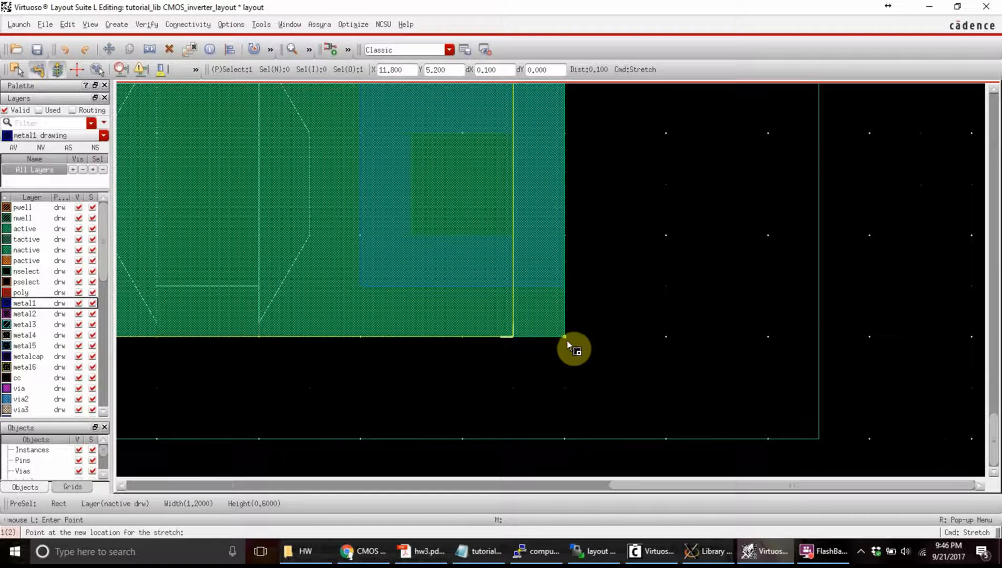
click(567, 343)
Stretch the source-side edge of the pselect rectangle around the PMOS outward by 0.1.
key(shift+z)
key(shift+z)
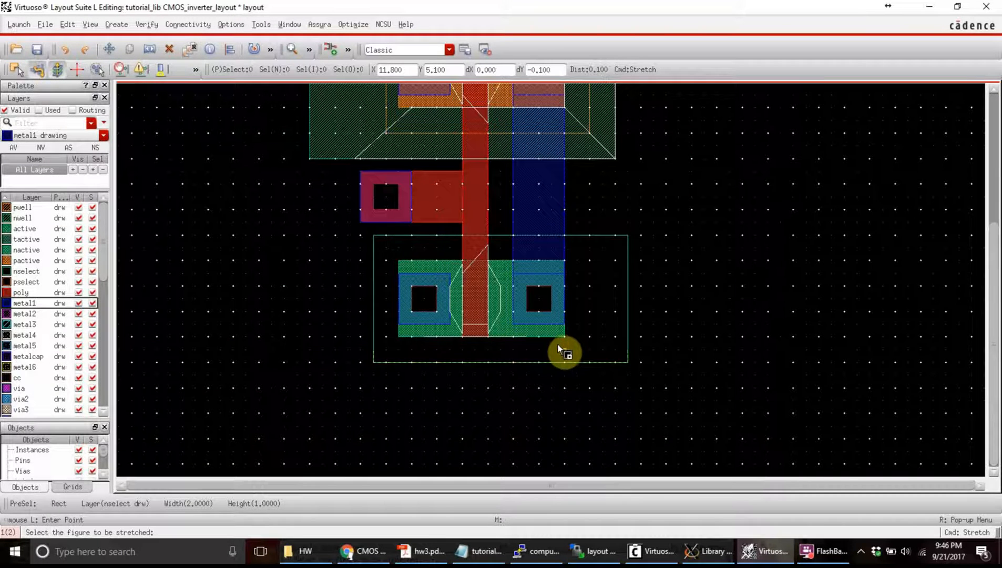
key(shift+z)
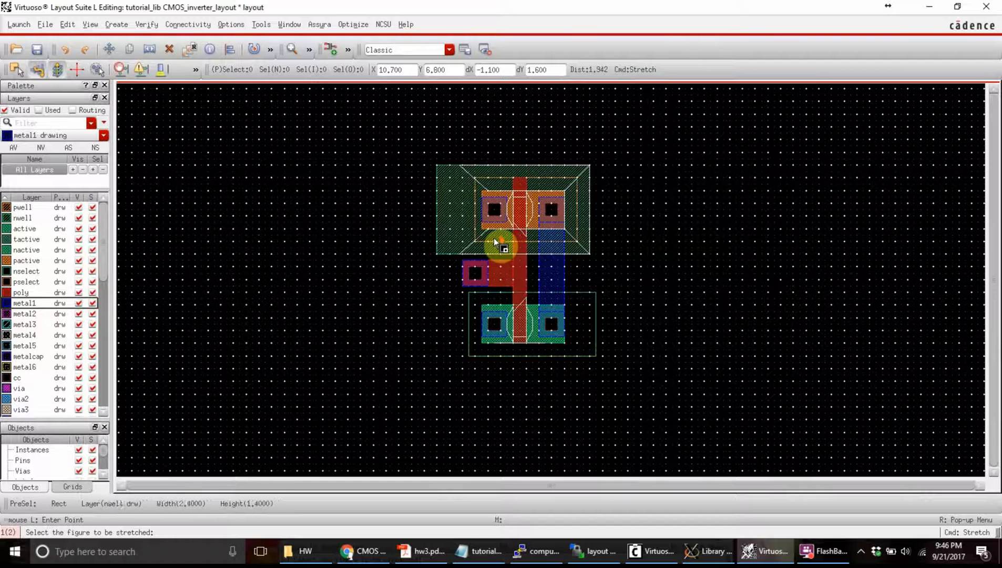
key(ctrl+z)
key(ctrl+z)
key(shift+z)
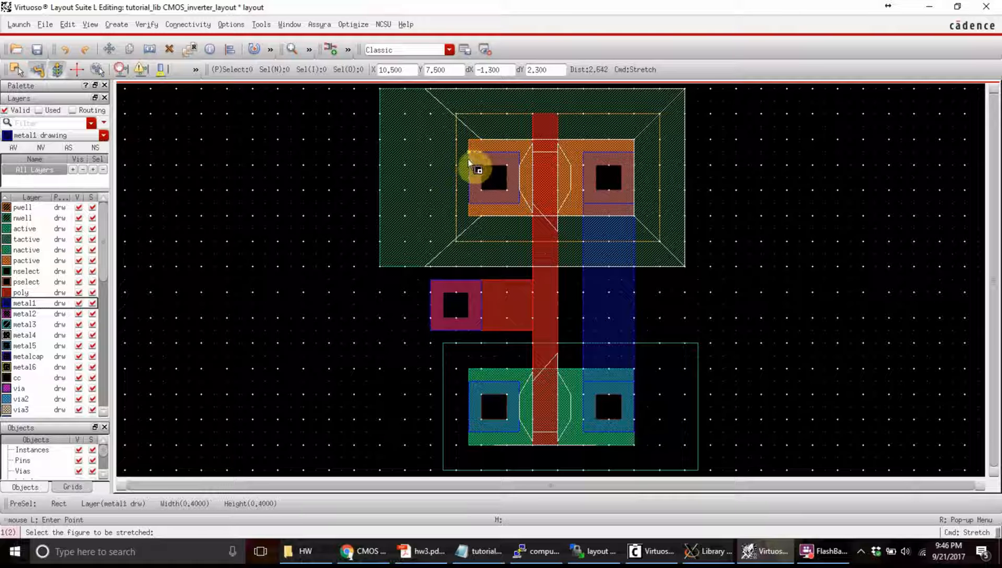
click(440, 240)
click(439, 240)
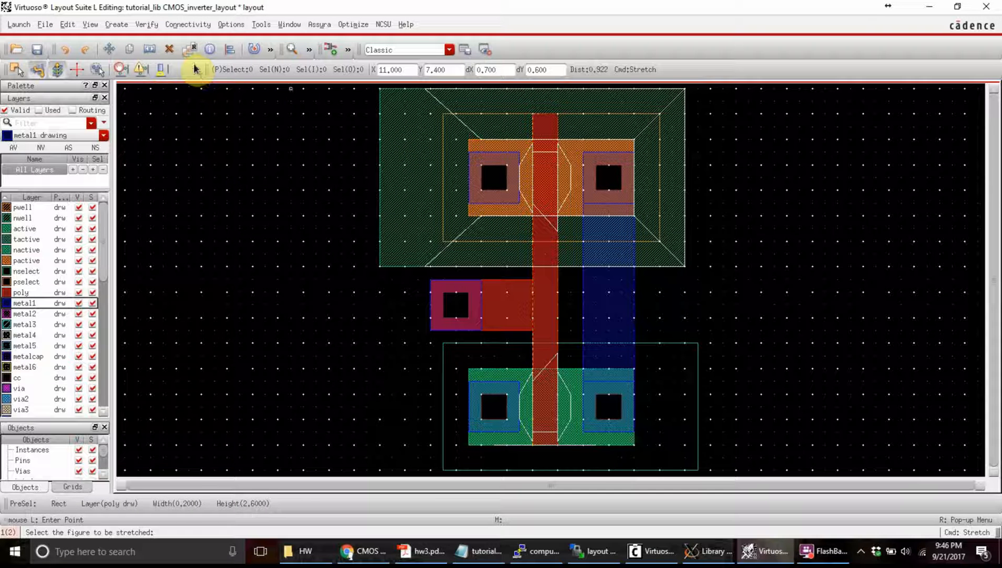
Explain the DRC error marker at the nwell's upper edge and read the required active-to-well-edge spacing.
click(152, 27)
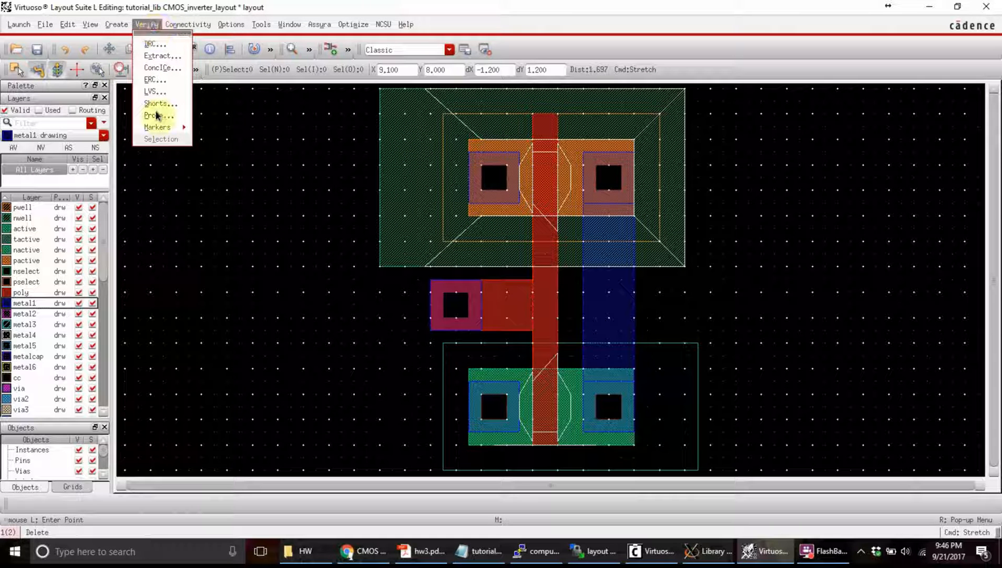
mouse_move(157, 126)
click(220, 136)
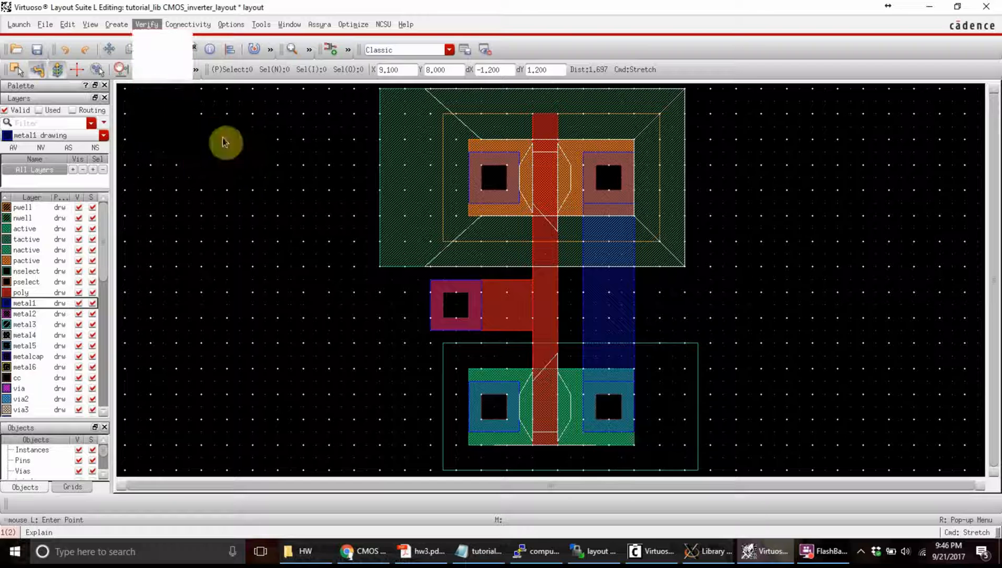
click(438, 100)
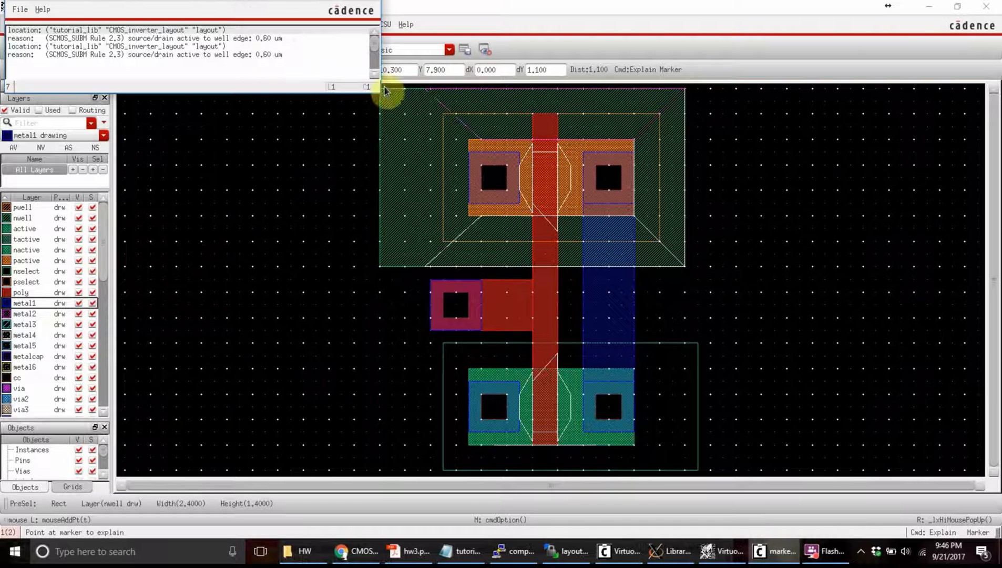
drag(254, 37, 283, 39)
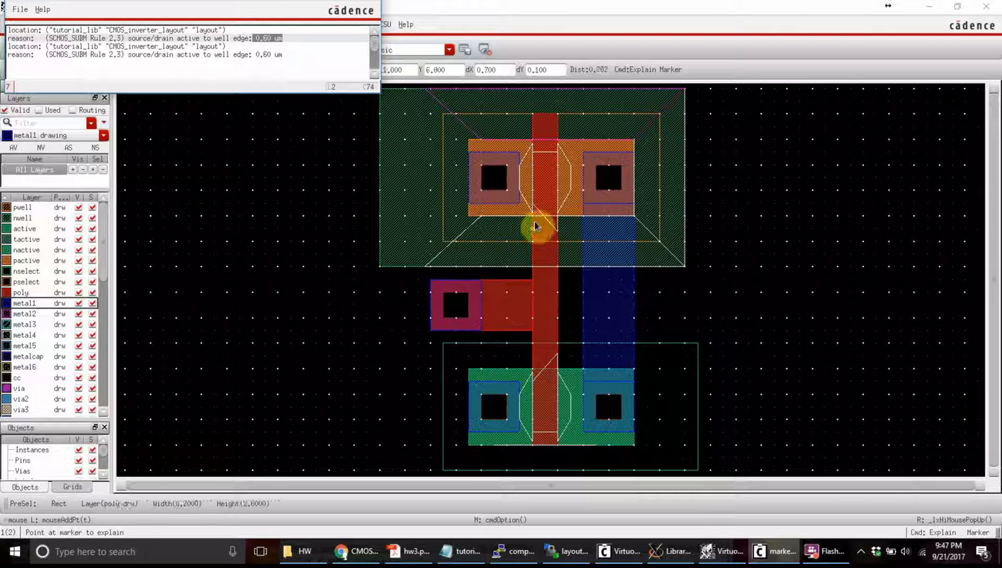
click(761, 236)
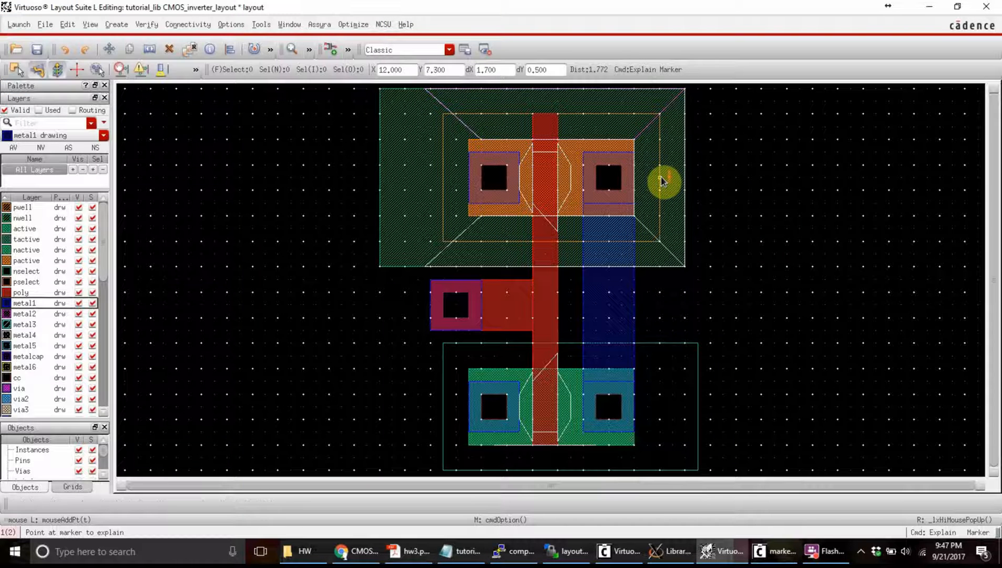
Stretch the nwell's drain-side edge outward by 0.2, making the well 2.6 wide.
scroll(661, 178, up, 1)
scroll(661, 178, up, 1)
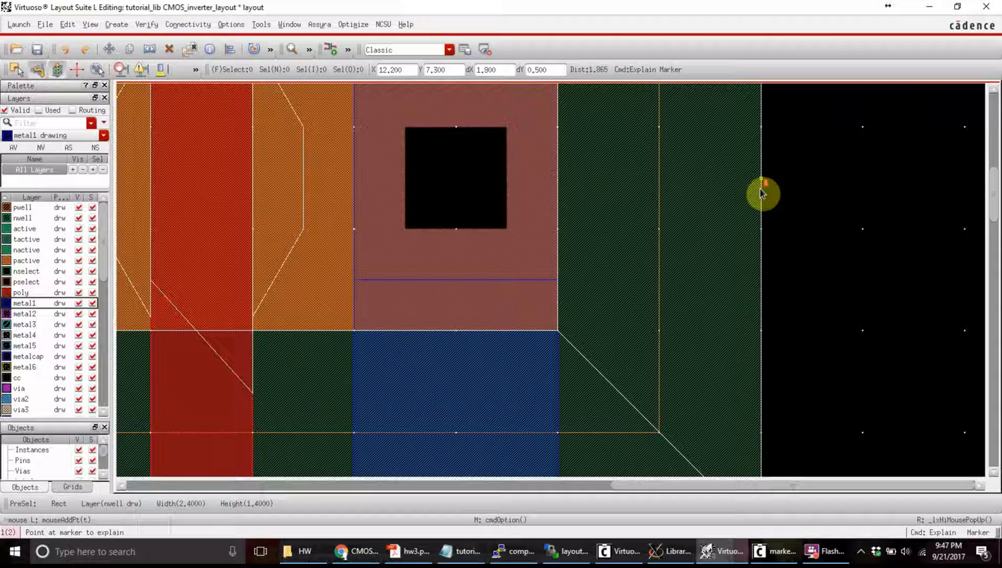
scroll(760, 188, down, 1)
scroll(763, 193, down, 1)
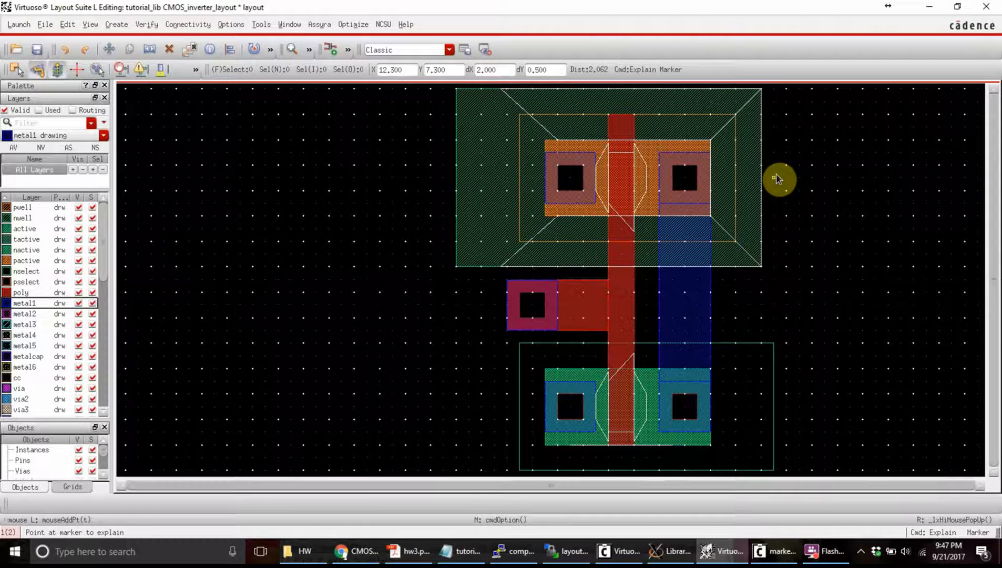
key(s)
key(Return)
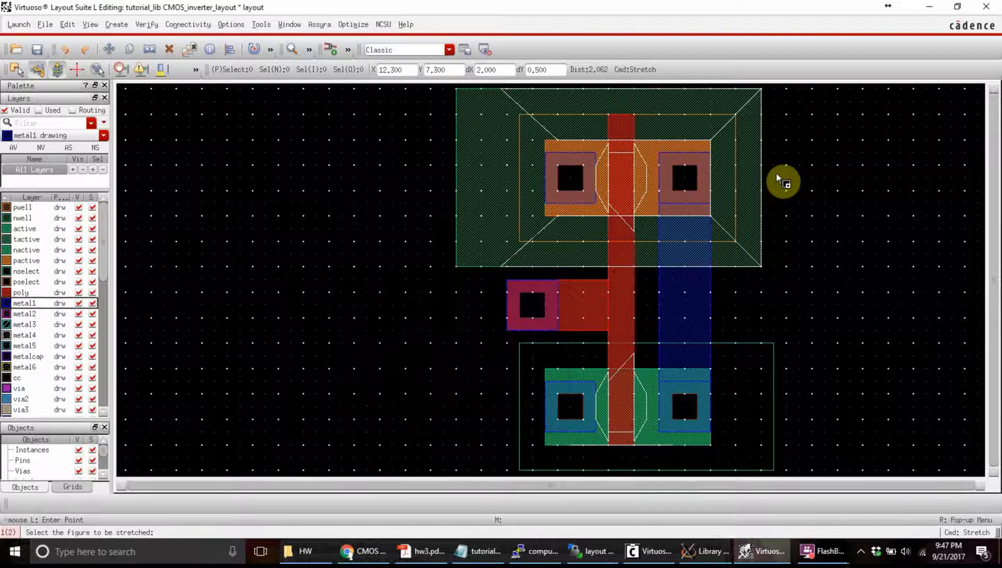
click(762, 177)
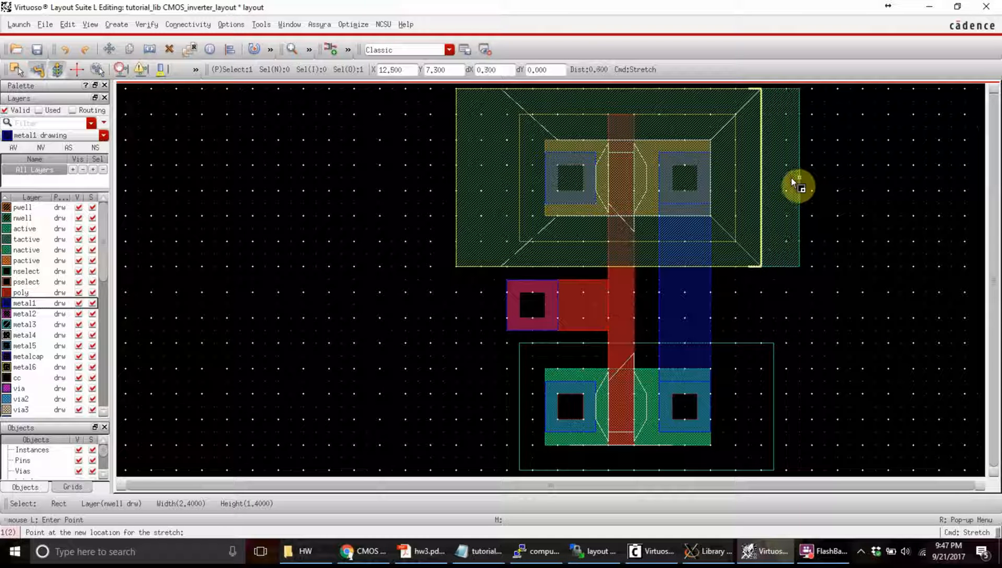
click(793, 184)
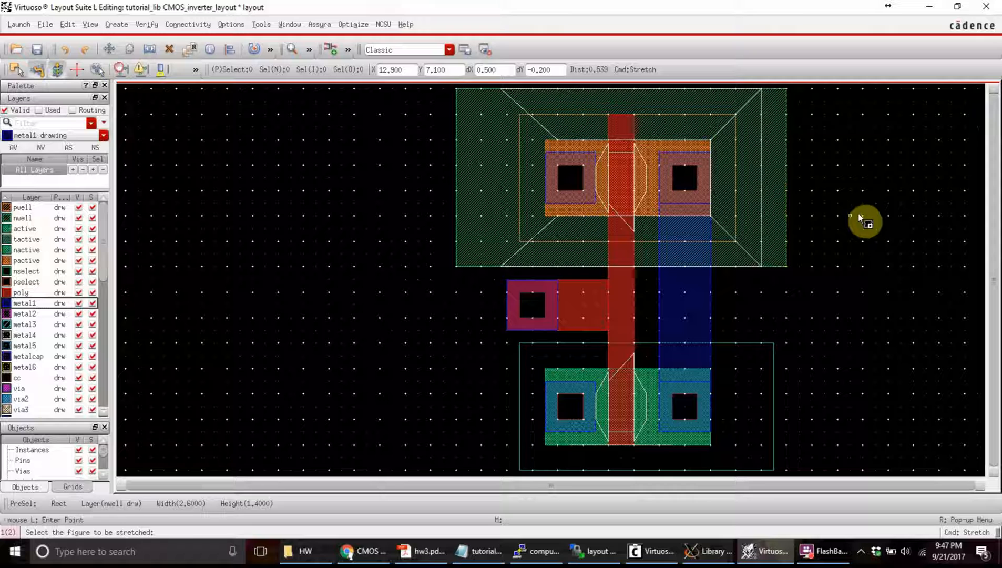
Stretch the nwell's upper edge outward by 0.2, making the well 1.6 high.
scroll(866, 224, down, 1)
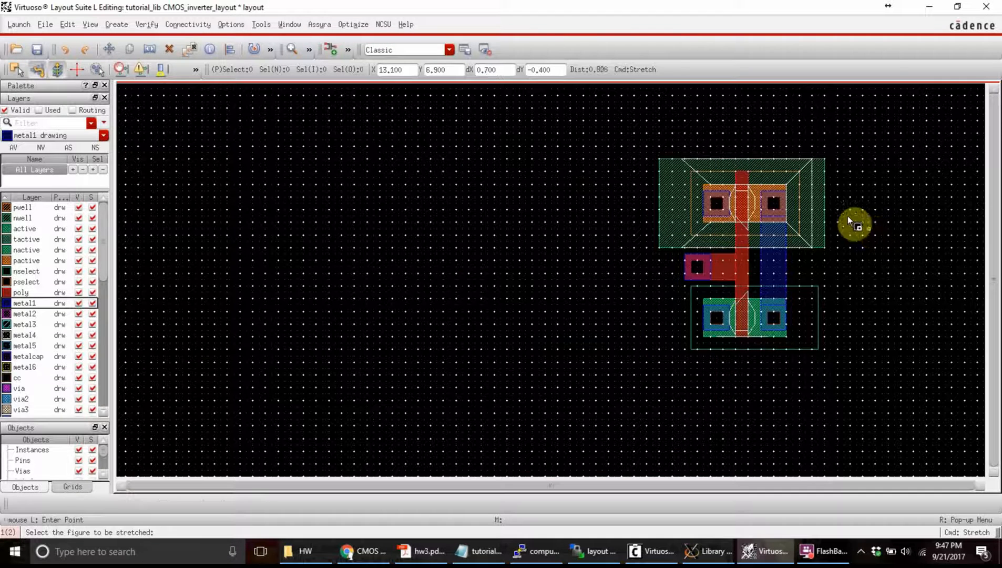
scroll(780, 159, up, 1)
scroll(777, 157, up, 1)
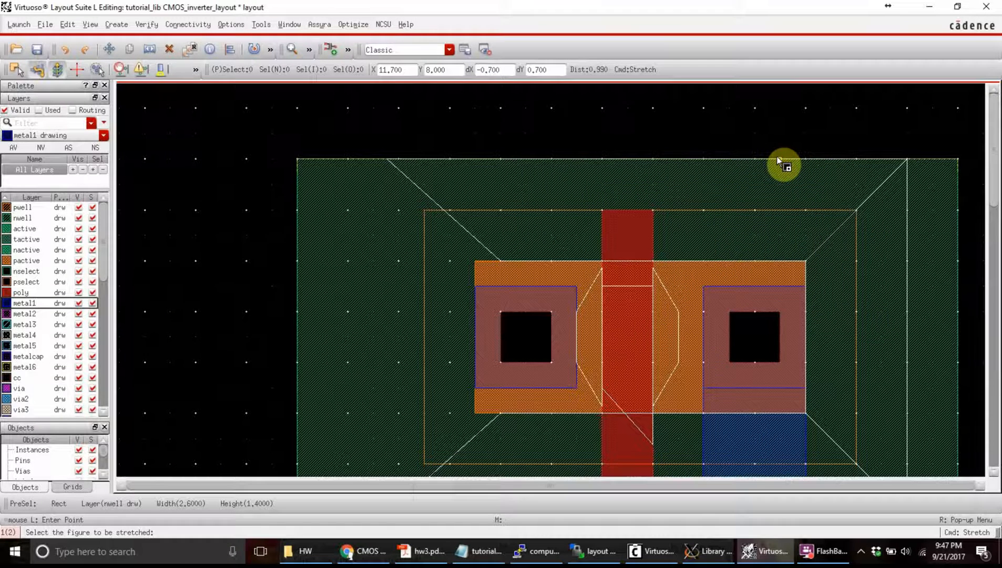
click(777, 158)
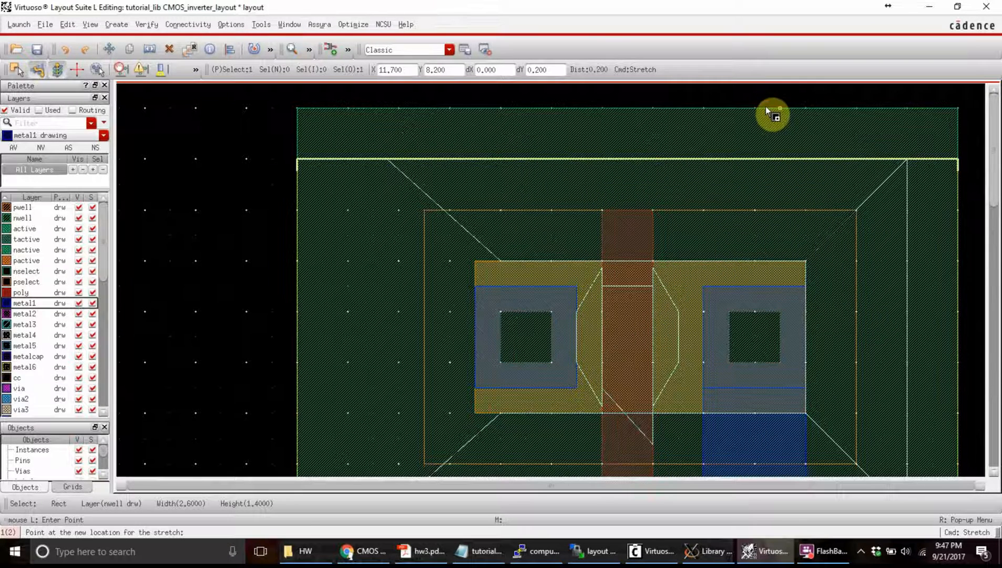
click(765, 107)
Stretch the nwell's lower edge by 0.2 toward the NMOS, making the well 1.8 high.
scroll(715, 260, down, 1)
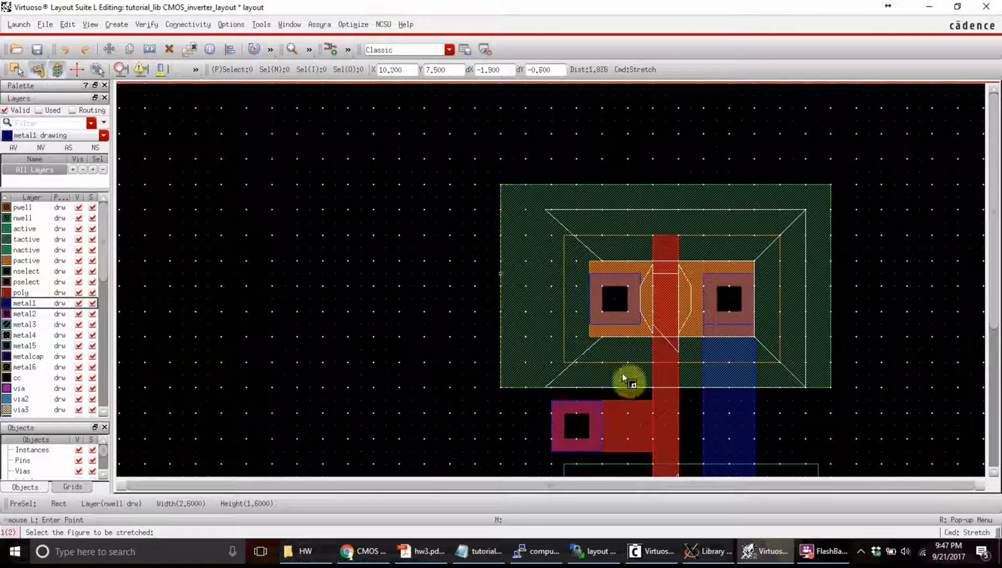
scroll(416, 368, down, 1)
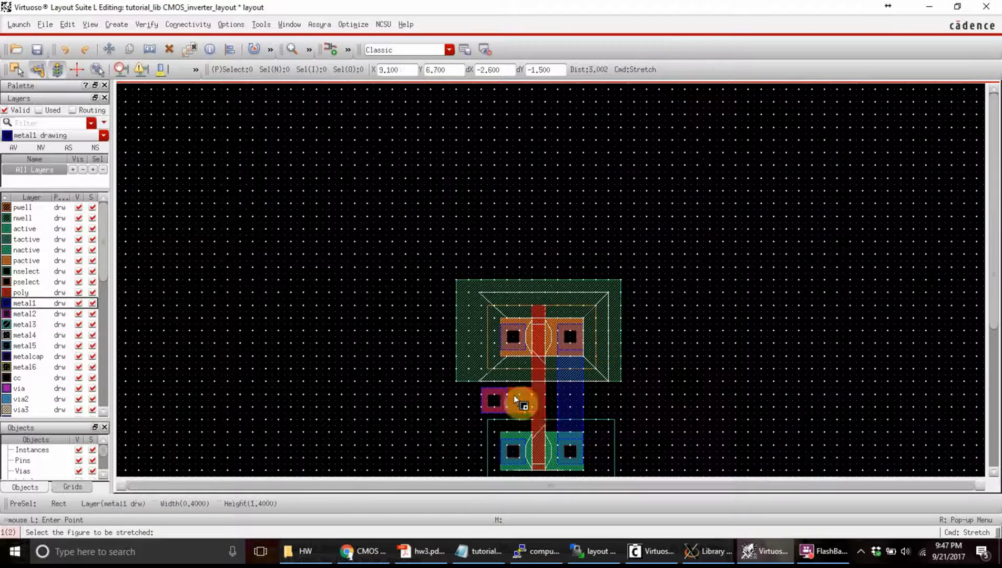
scroll(535, 402, up, 2)
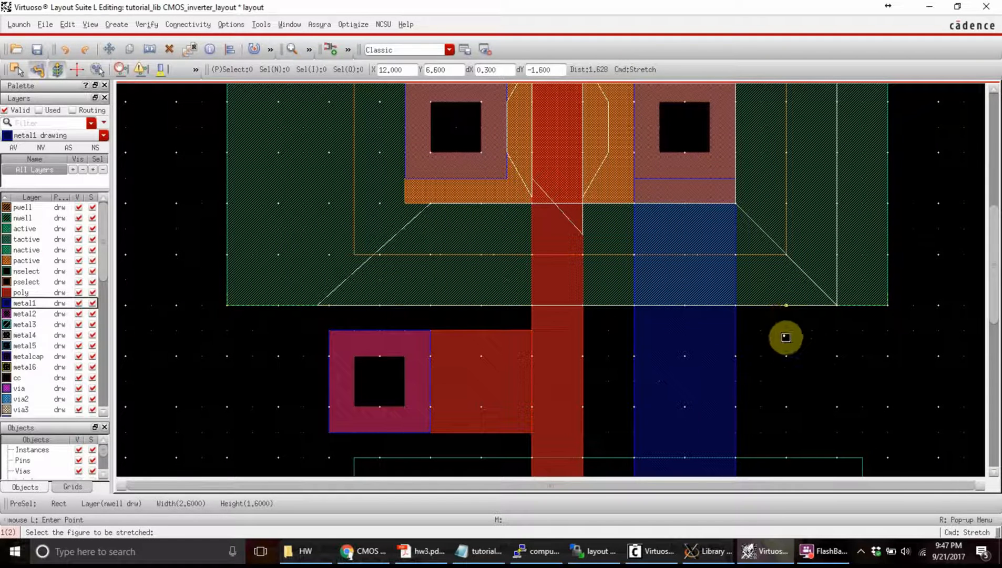
click(785, 337)
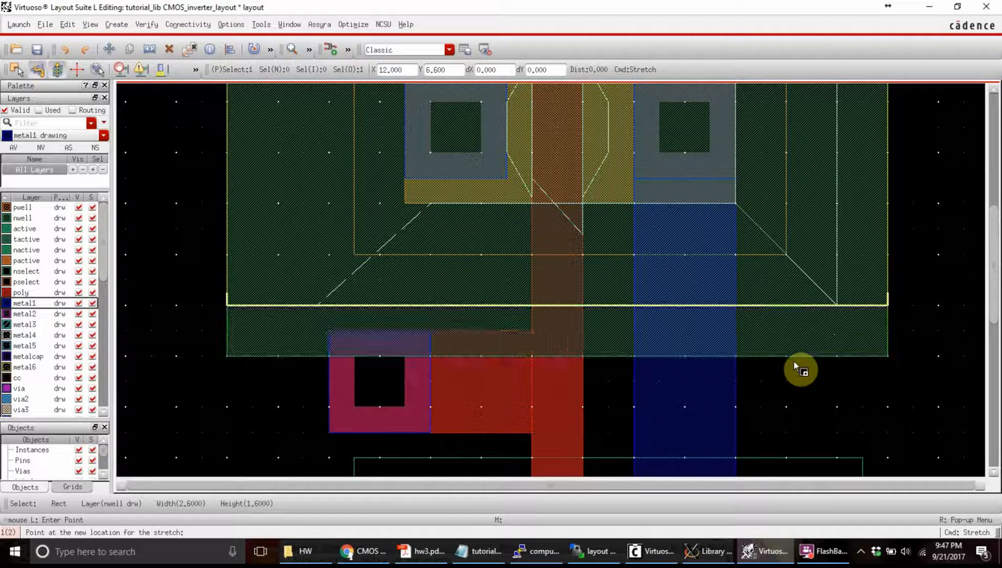
click(794, 363)
Rerun the flat, full DRC with the divaDRC.rul rules file and inspect the inverter layout for remaining markers.
scroll(267, 367, down, 1)
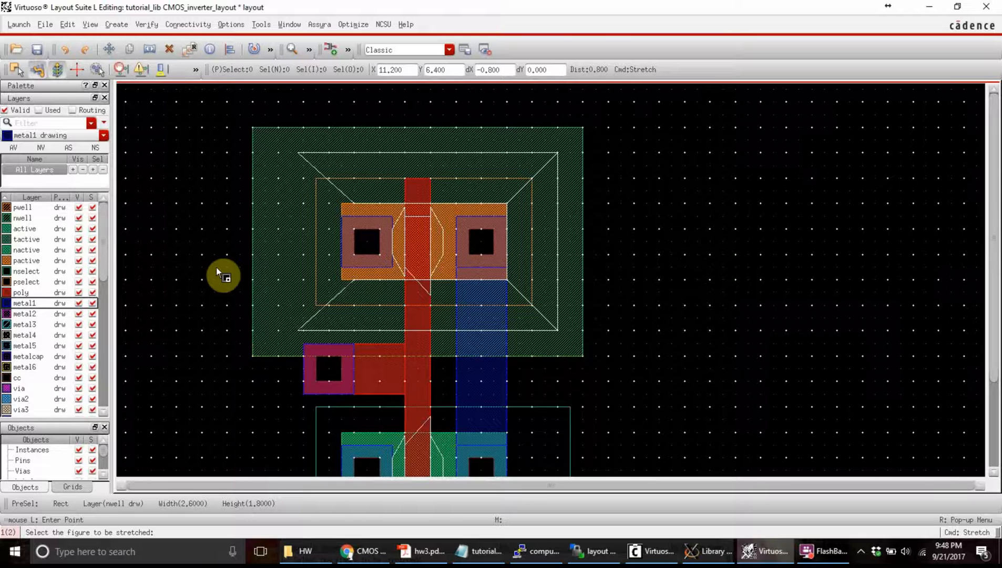
scroll(127, 153, down, 1)
click(147, 25)
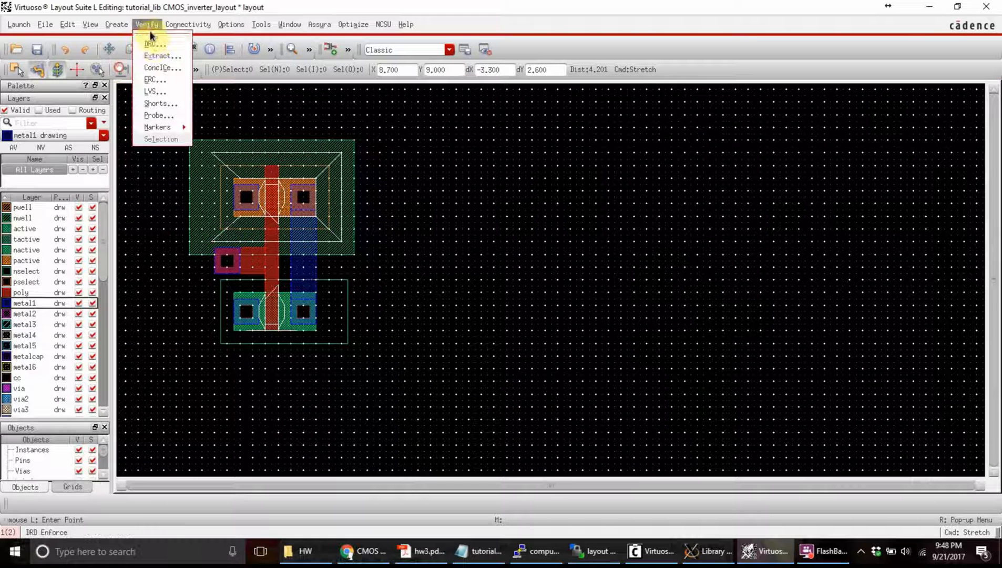
click(151, 44)
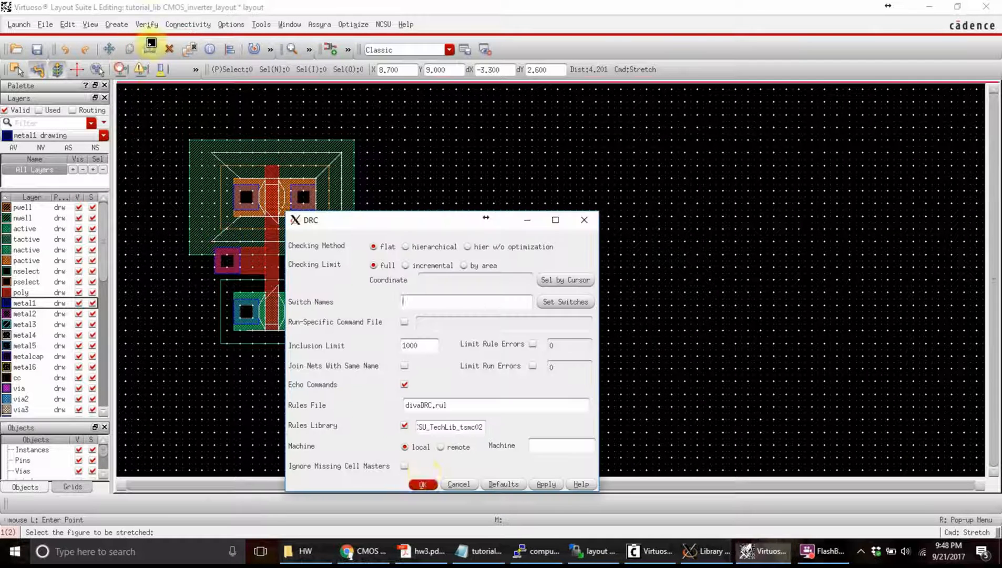
click(423, 484)
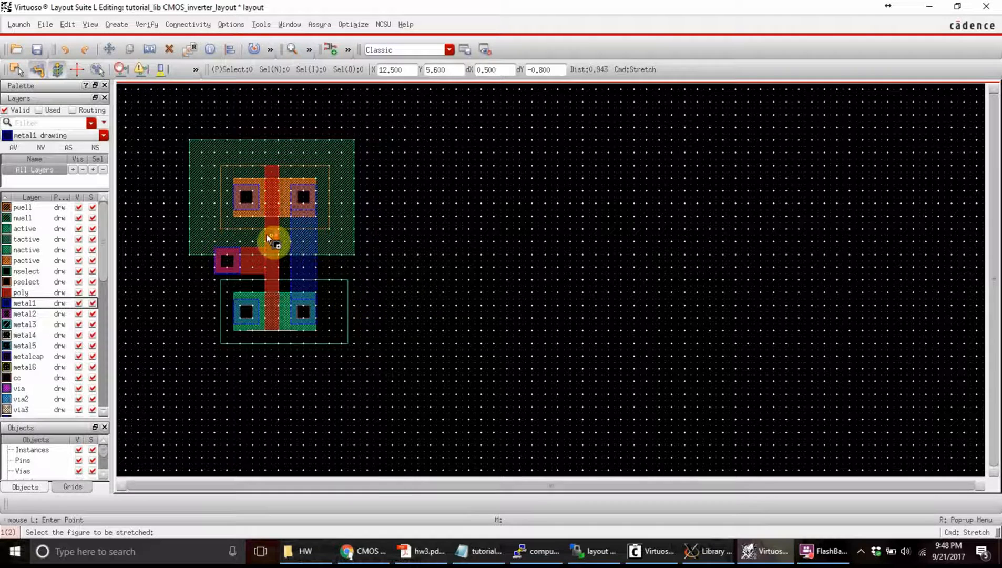
ctrl+scroll(267, 235, up, 2)
ctrl+scroll(279, 246, down, 1)
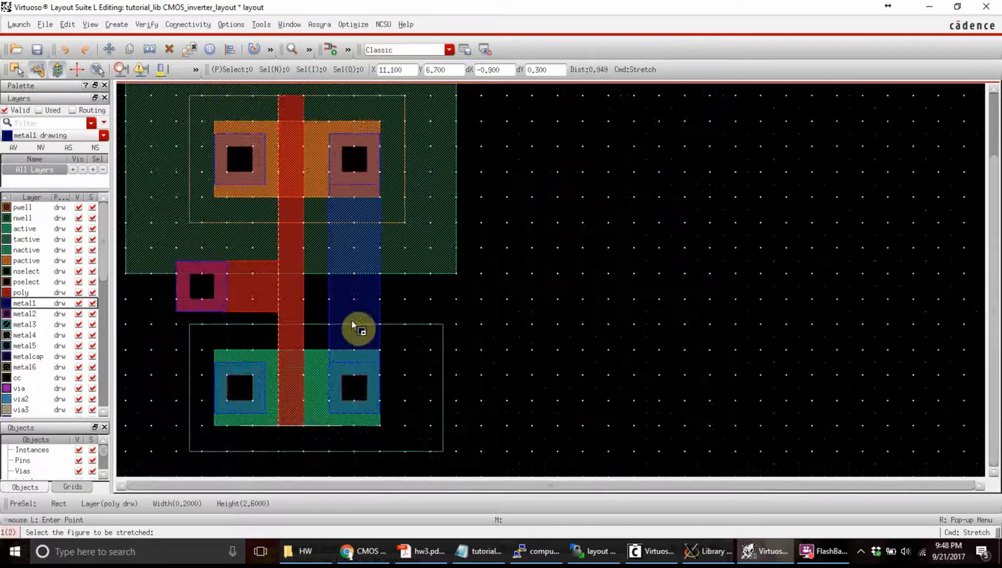
End the Stretch command and highlight the NMOS's nselect, nactive, contact and metal1 shapes together to review which shapes form the transistor.
ctrl+scroll(358, 328, down, 1)
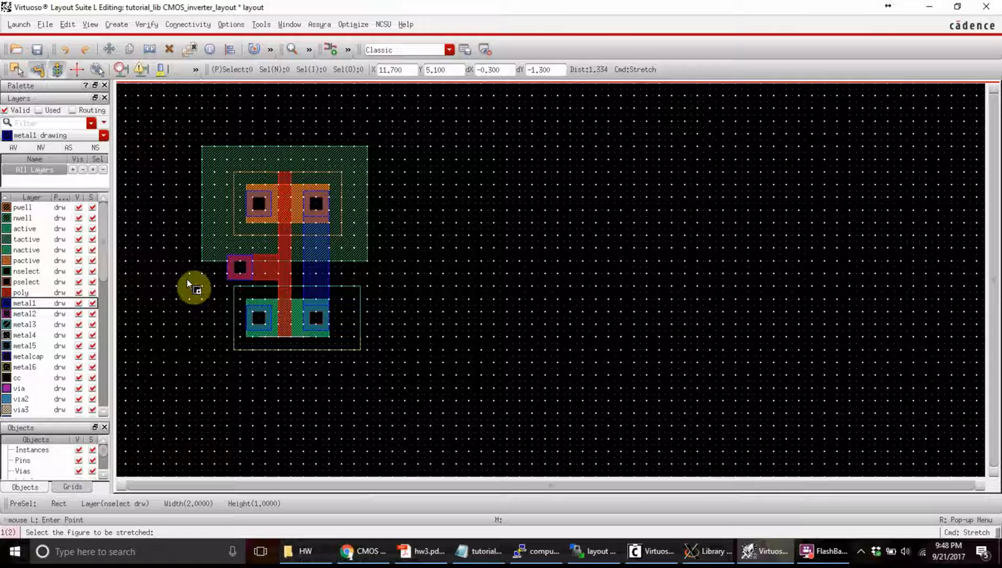
key(Escape)
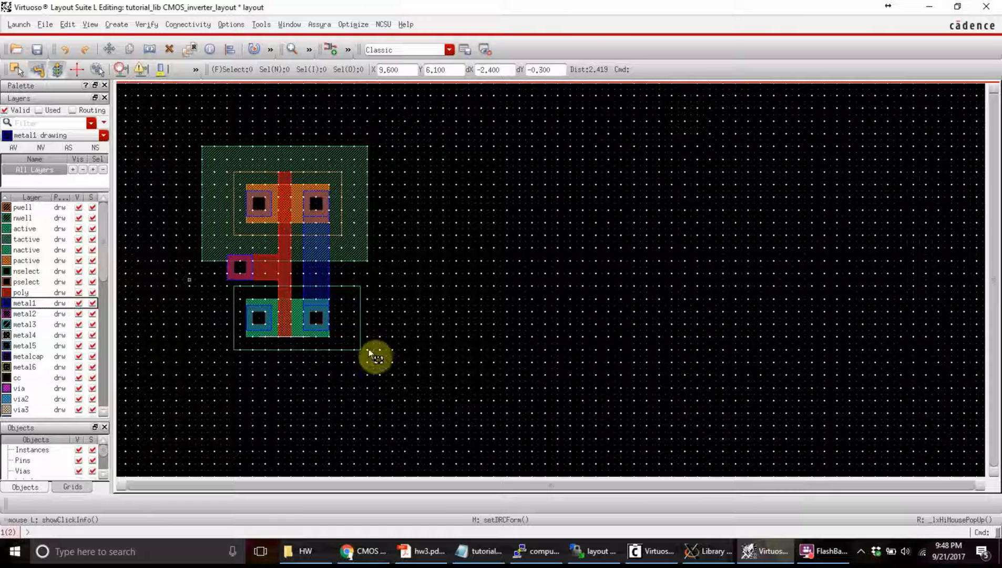
drag(189, 280, 400, 370)
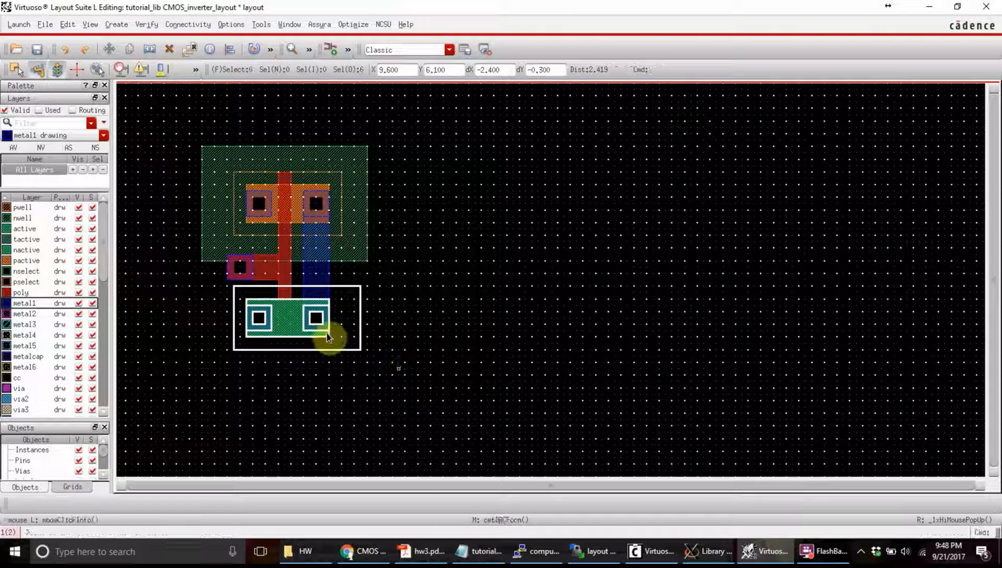
click(411, 368)
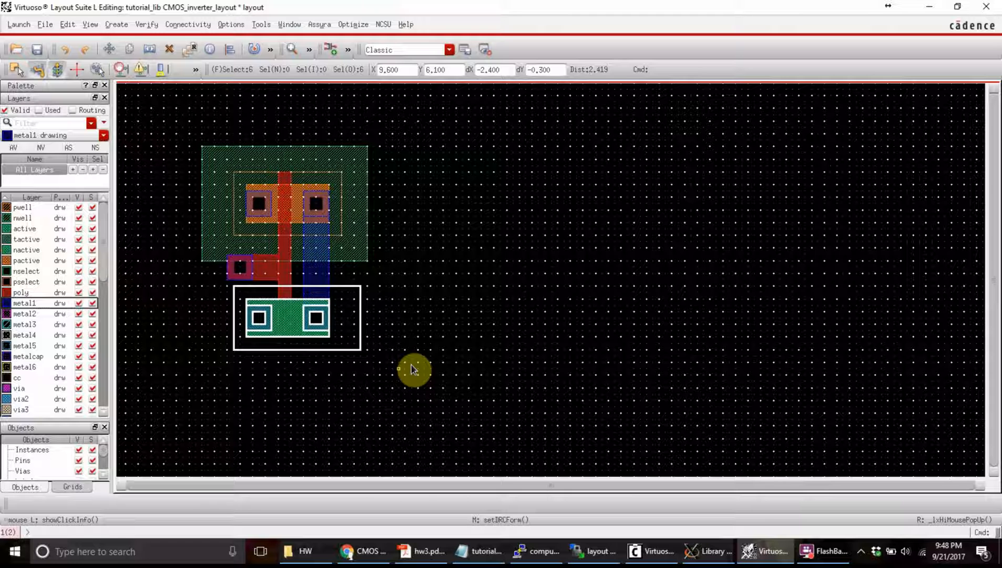
click(411, 368)
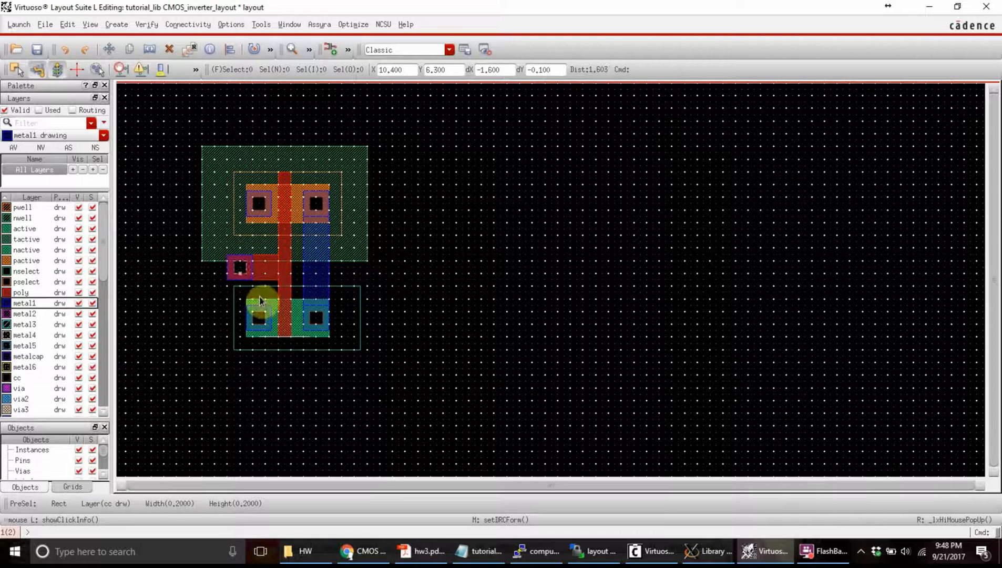
Examine the NMOS nactive rectangle, then the source contact and its metal1 square individually, leaving nothing selected.
ctrl+scroll(265, 368, up, 2)
ctrl+scroll(261, 368, down, 1)
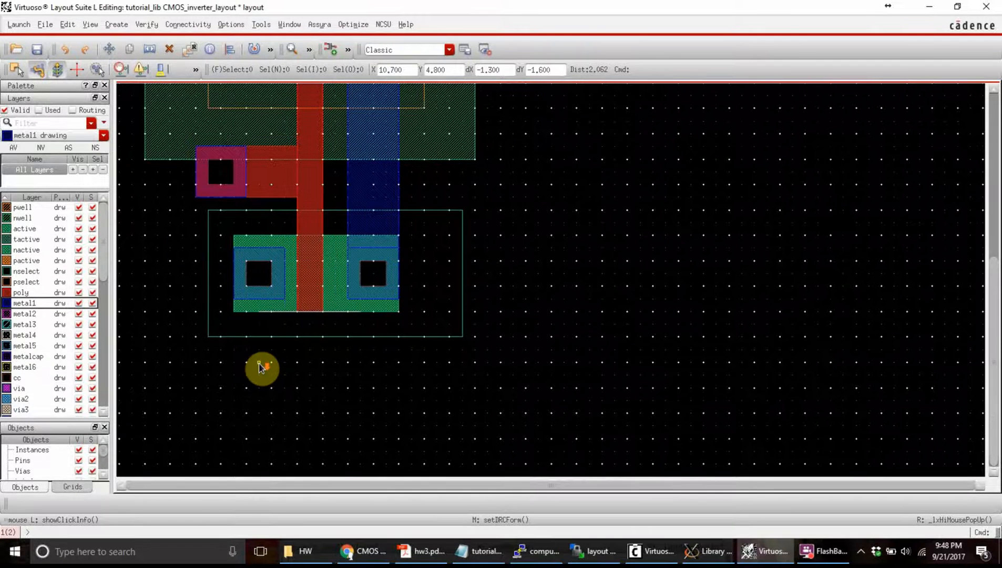
ctrl+scroll(261, 368, up, 1)
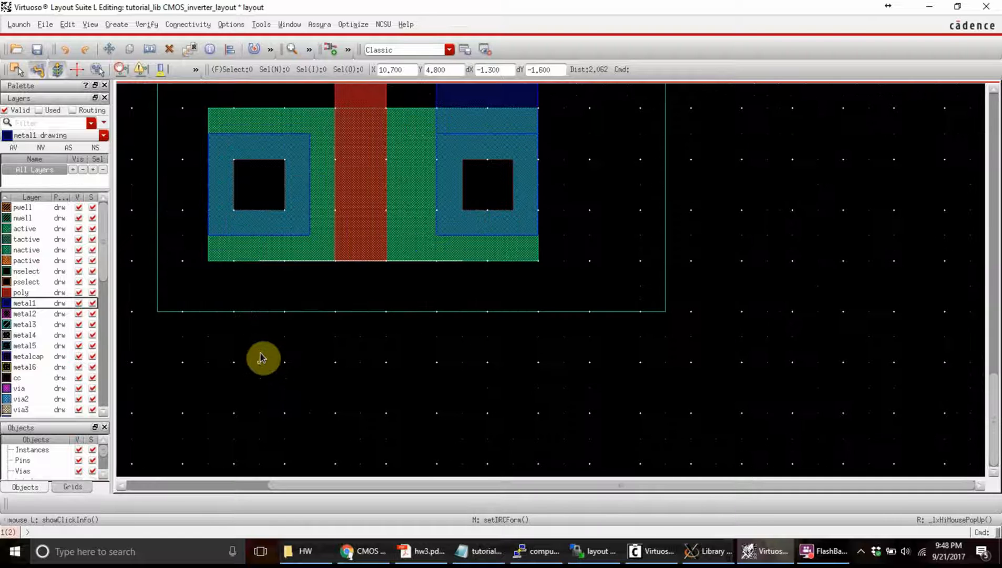
click(315, 247)
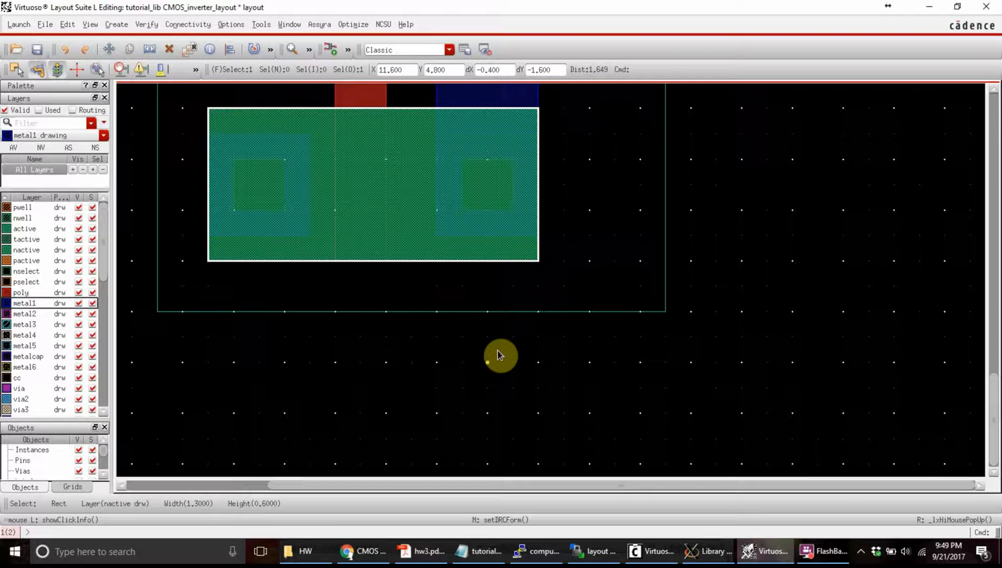
key(shift+z)
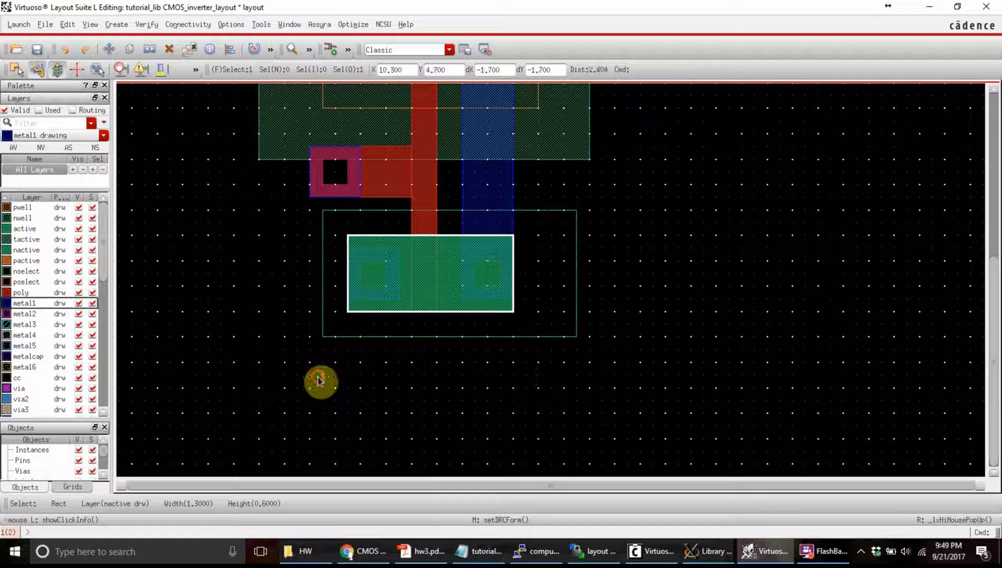
click(364, 290)
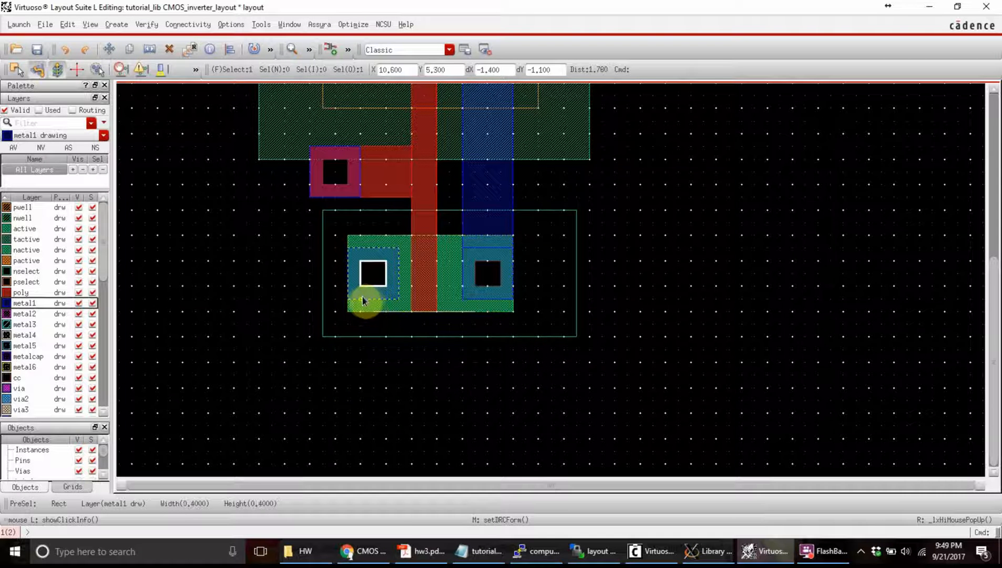
click(362, 298)
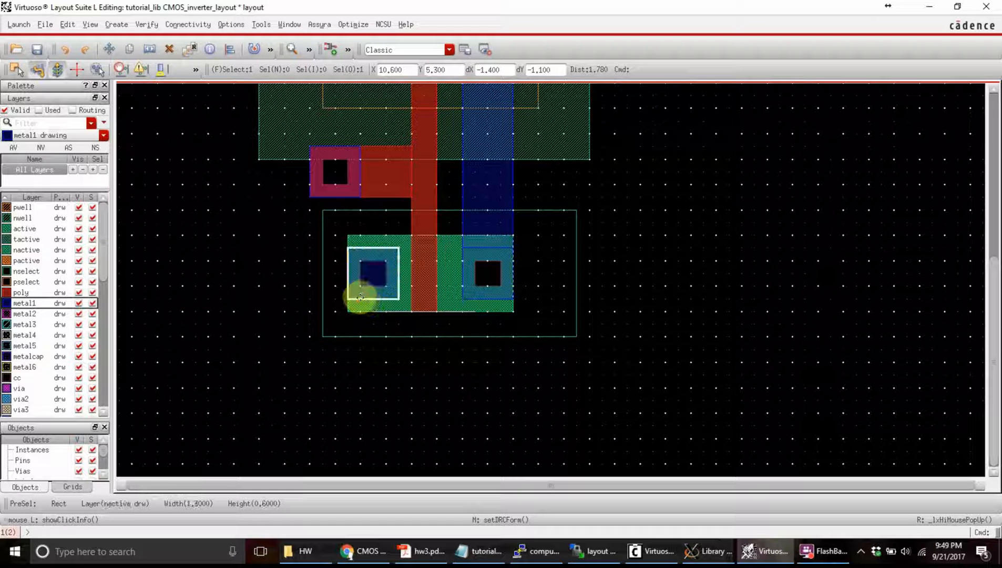
click(430, 387)
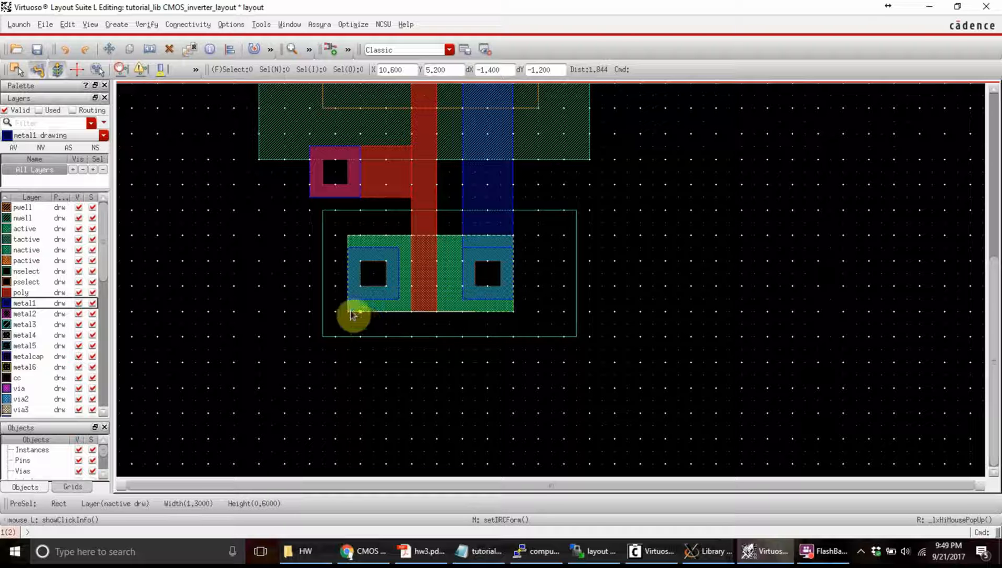
Make cc drawing the active layer.
click(17, 378)
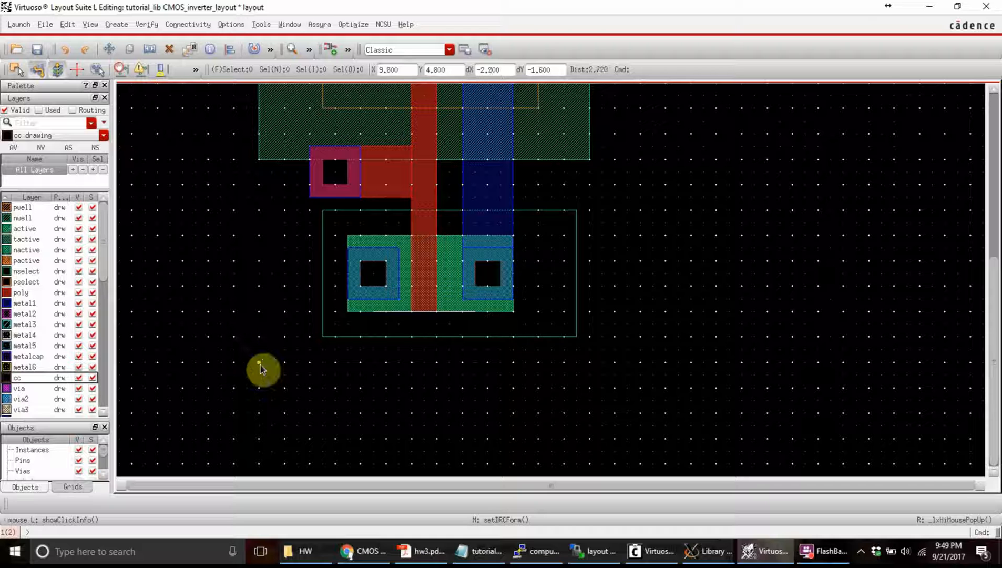
key(r)
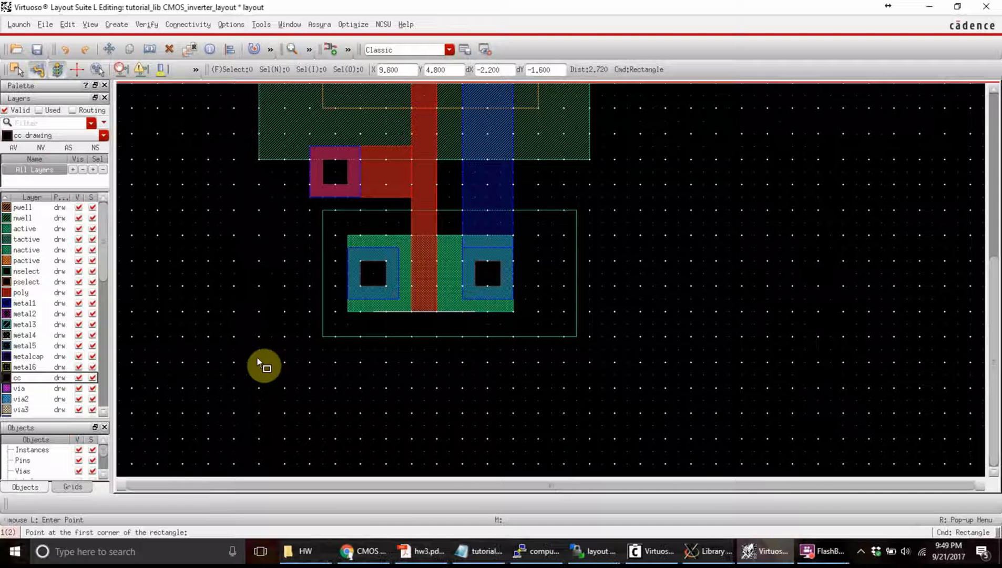
click(236, 341)
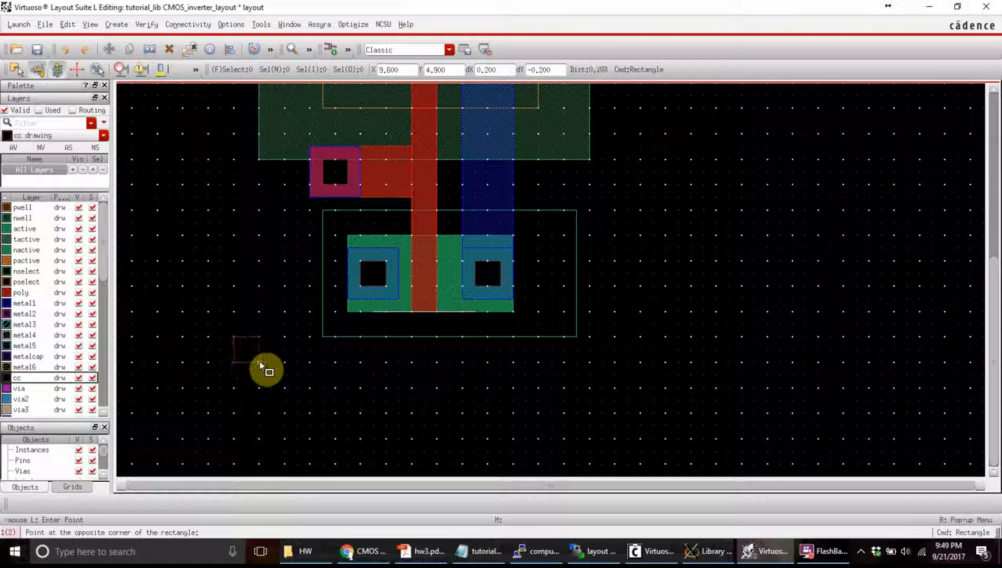
click(260, 363)
key(Escape)
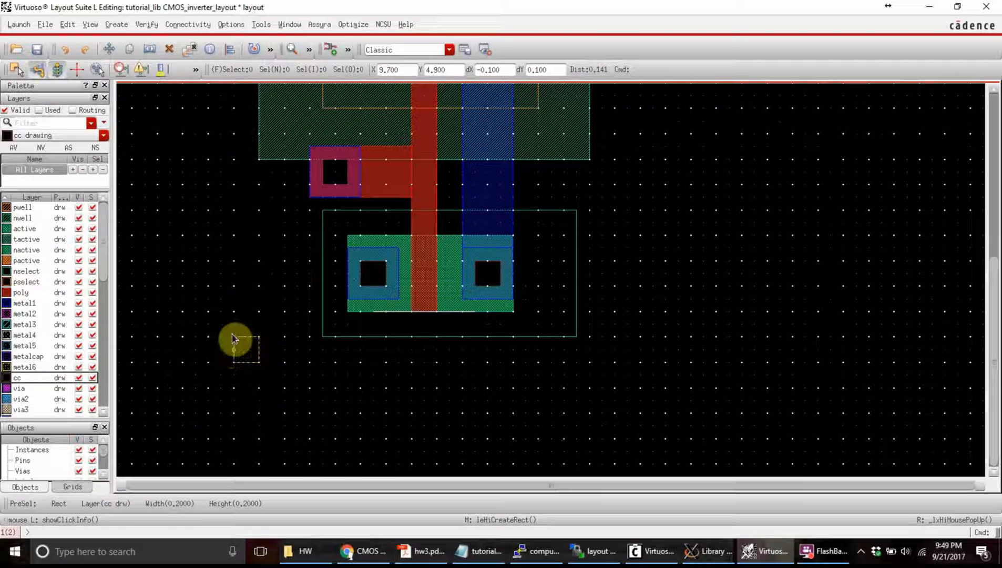
drag(206, 312, 288, 386)
key(Delete)
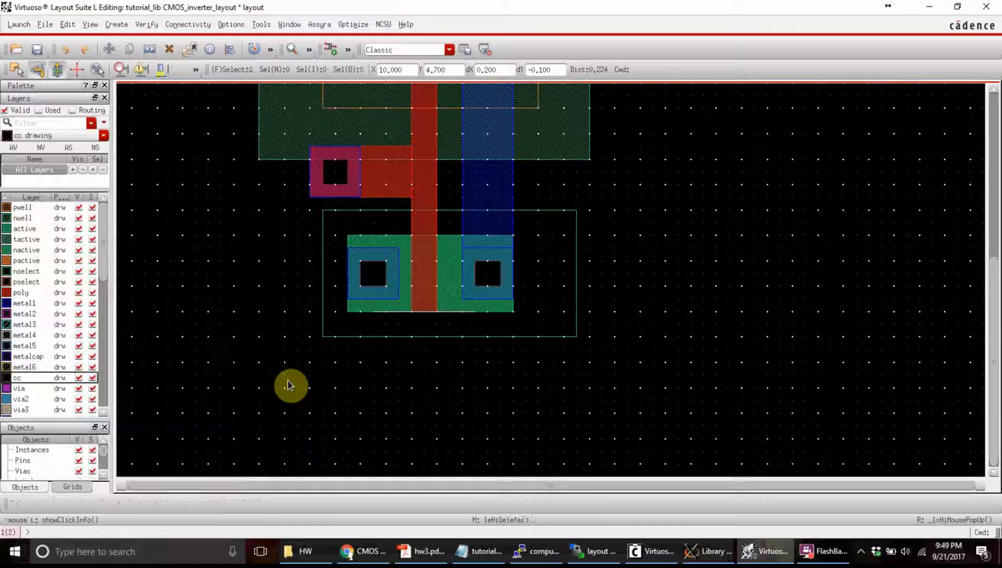
Make pselect the active drawing layer for shapes beside the NMOS transistor.
click(27, 262)
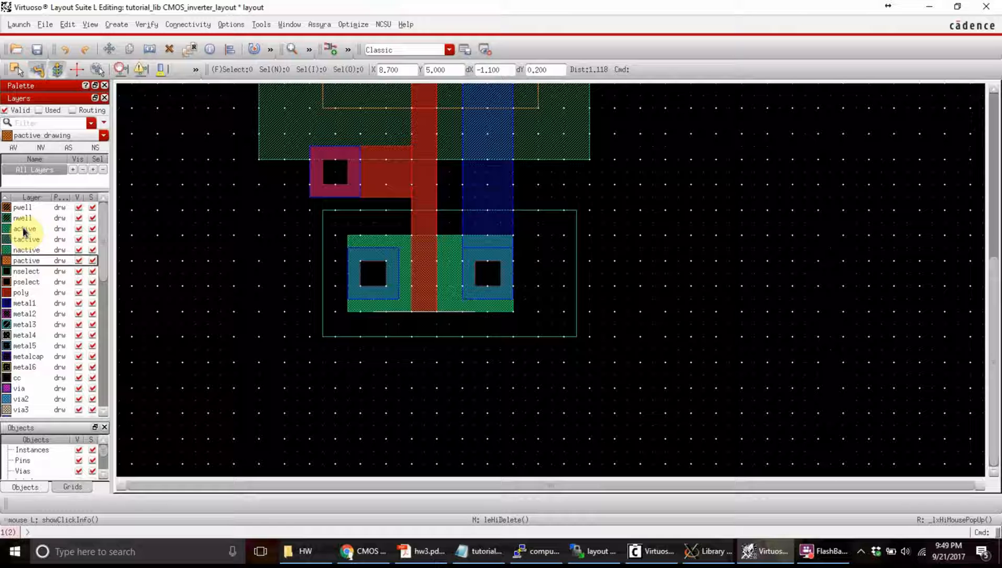
click(32, 284)
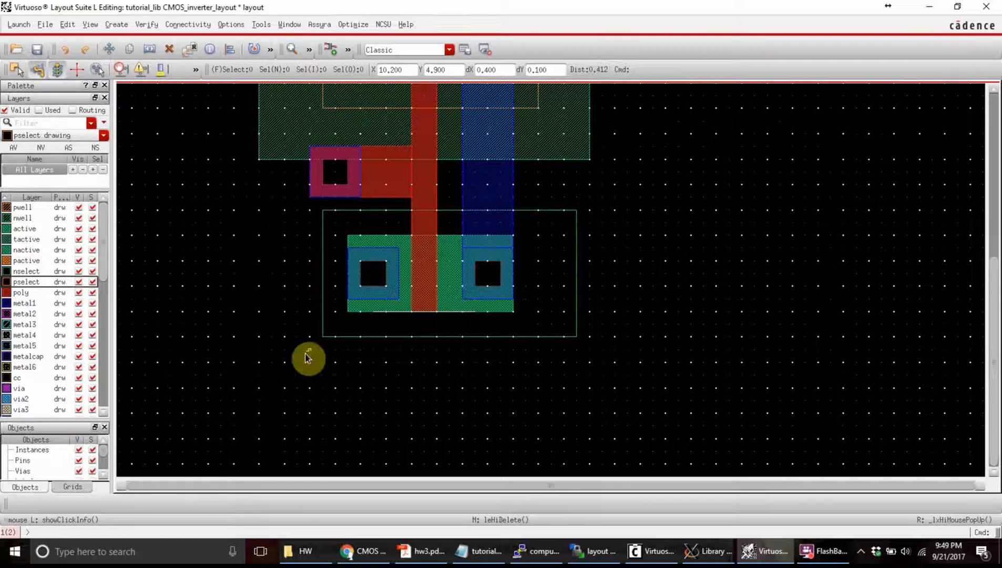
ctrl+scroll(728, 315, down, 2)
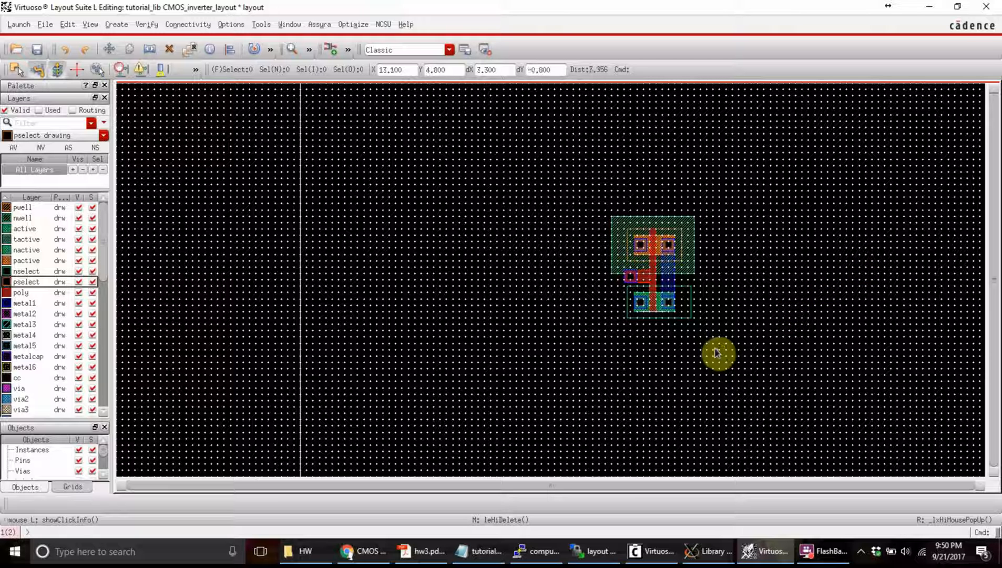
ctrl+scroll(629, 313, up, 4)
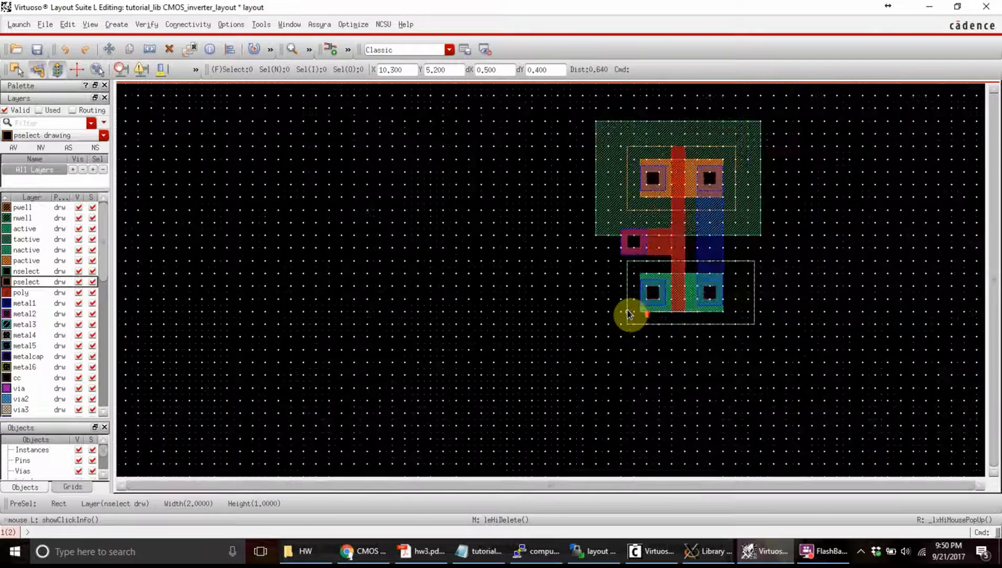
ctrl+scroll(630, 314, down, 4)
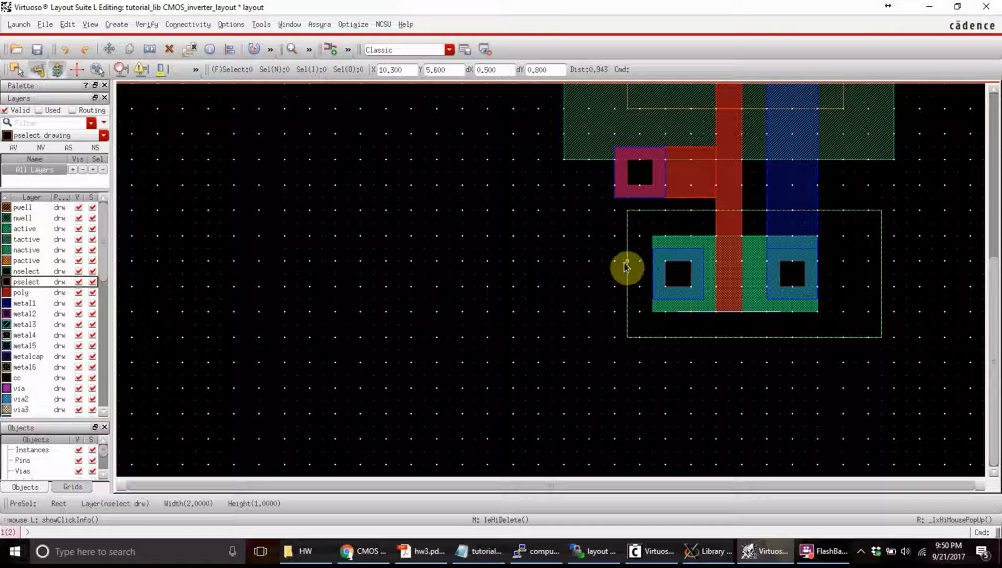
key(r)
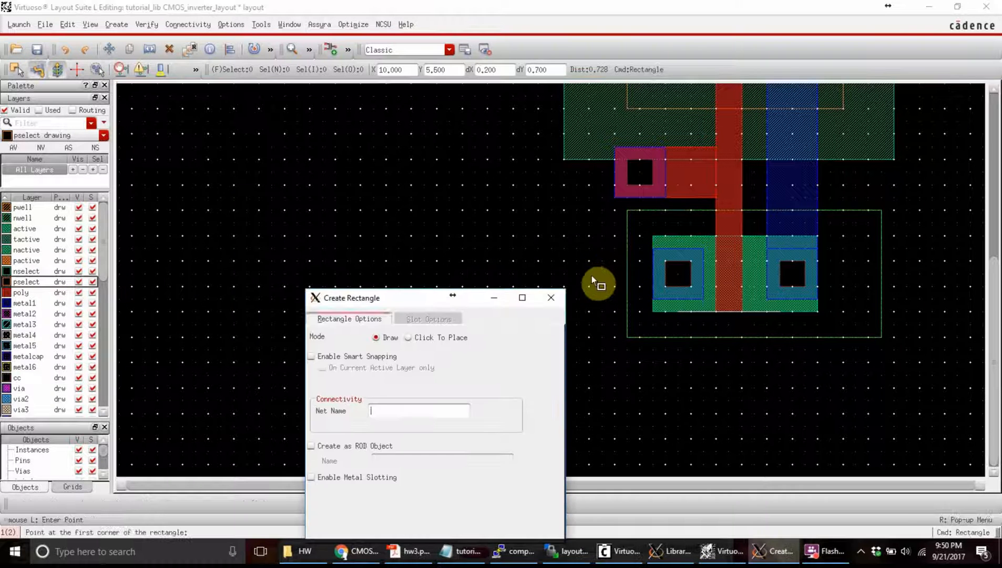
click(626, 262)
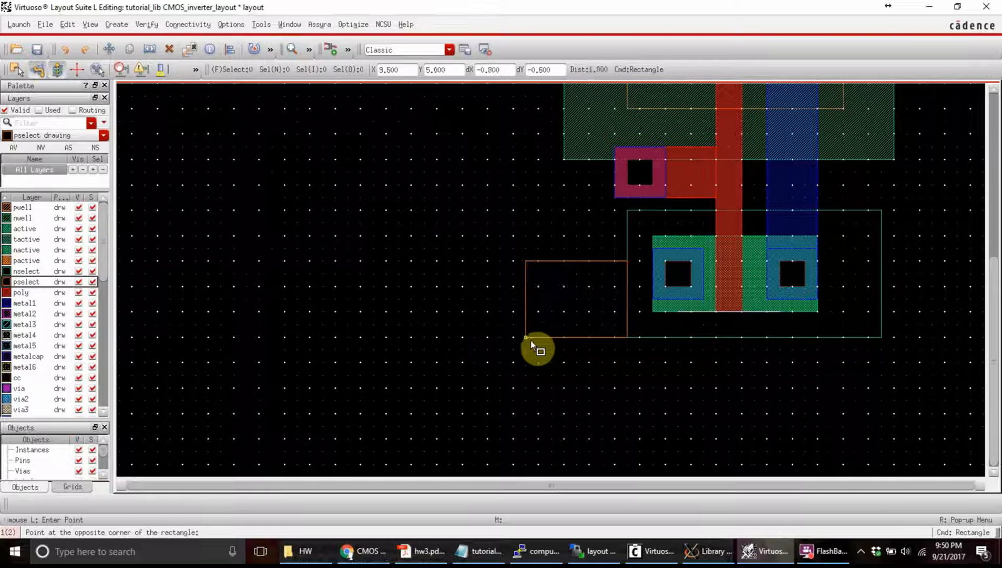
click(538, 339)
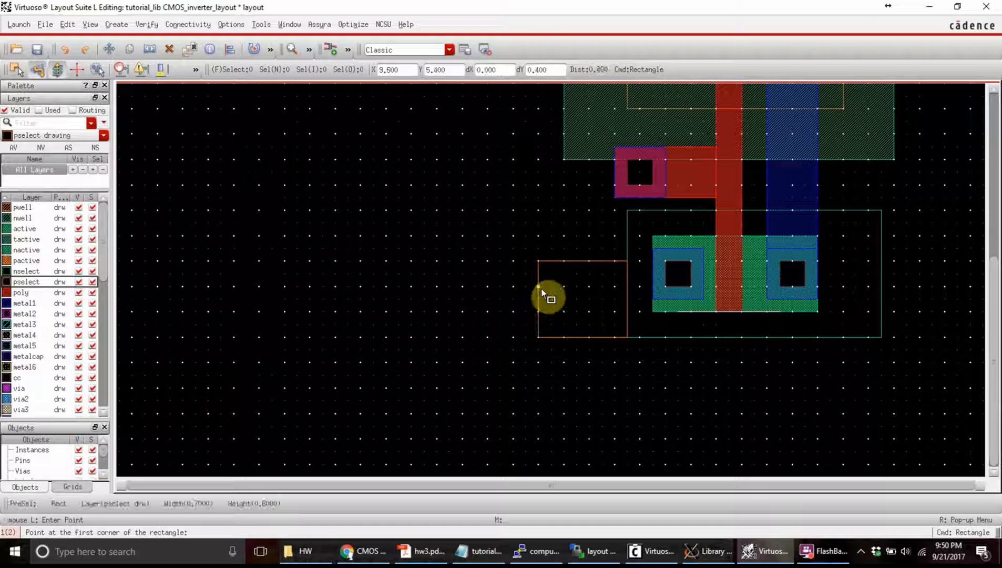
key(u)
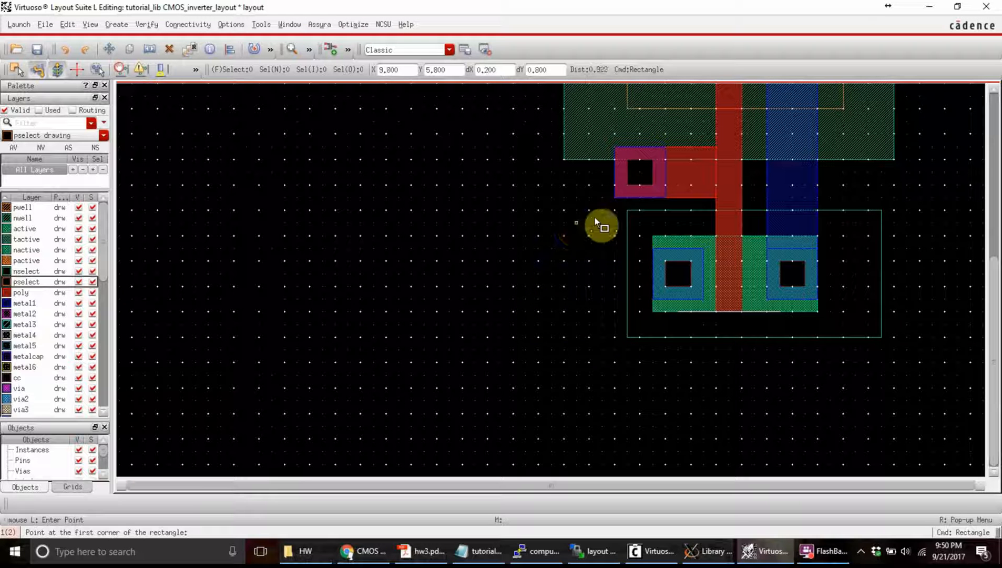
Draw a 0.9 by 1.0 pselect rectangle abutting the left edge of the NMOS nselect region at its full height.
click(627, 210)
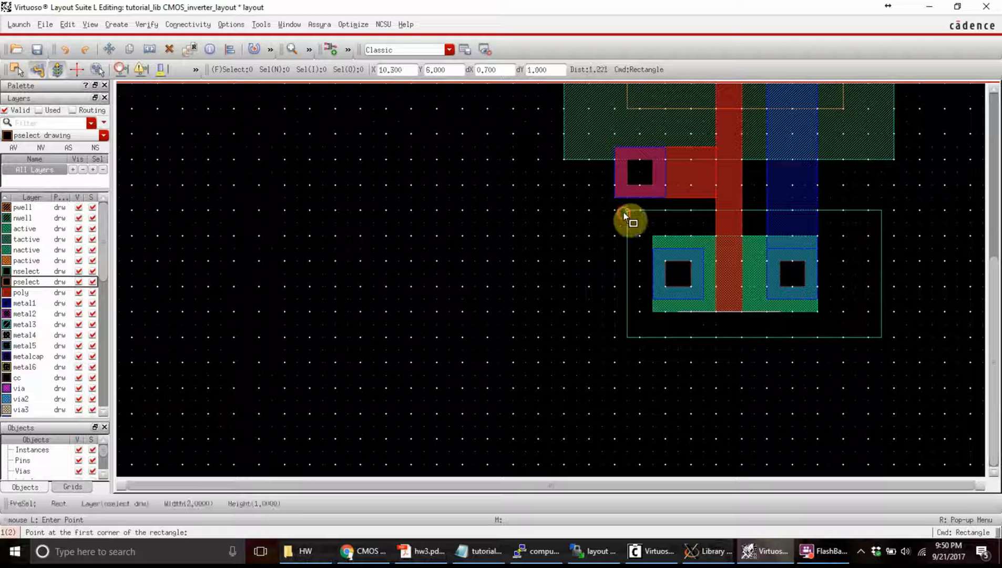
click(513, 337)
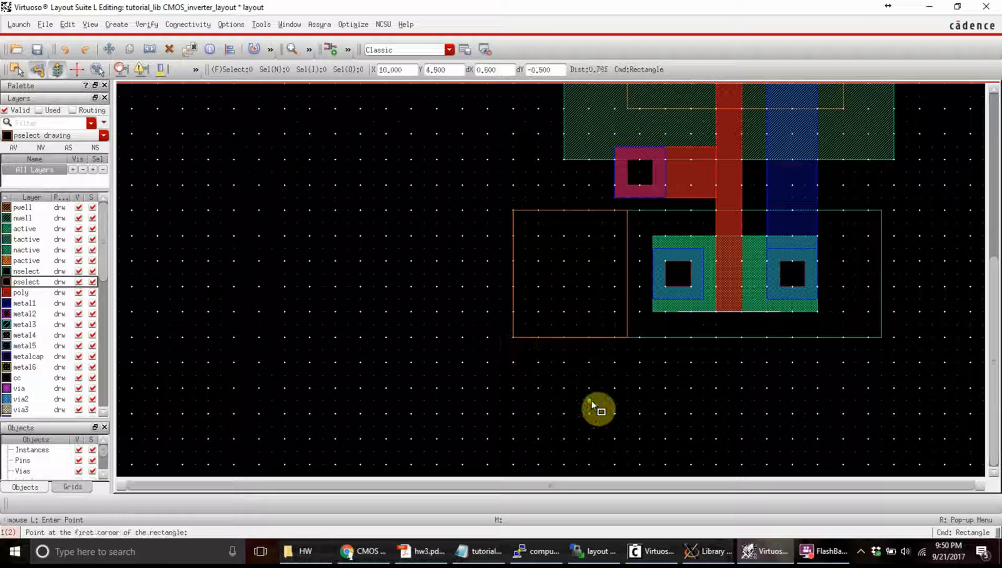
key(Escape)
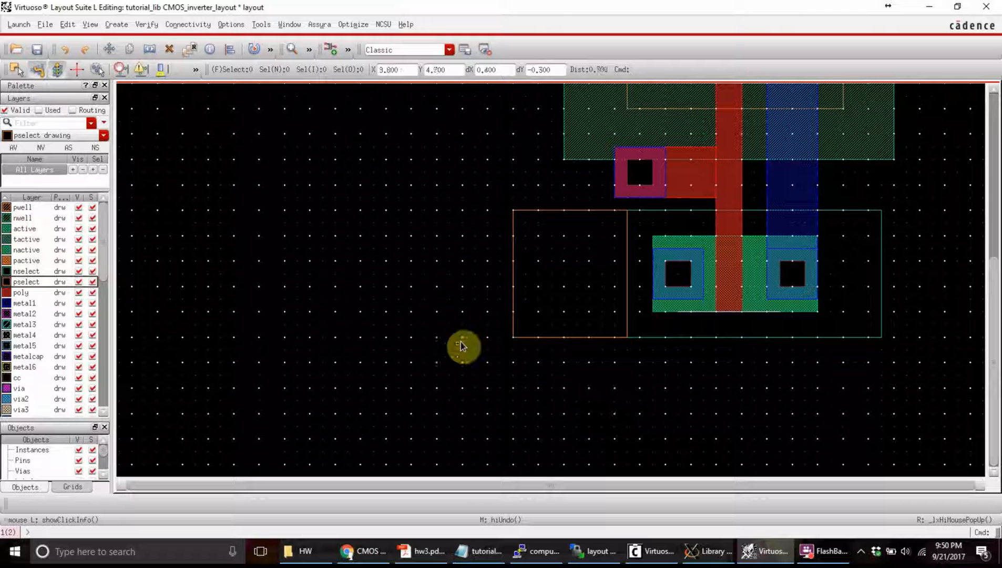
Draw a 0.4 by 0.4 pactive square inside the pselect rectangle, touching the edge shared with the nselect region.
click(34, 261)
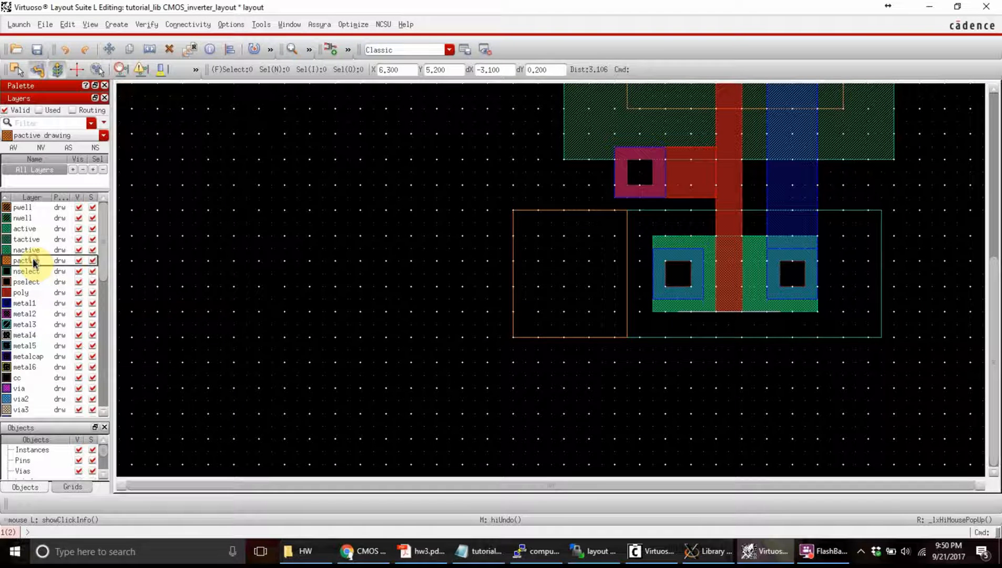
click(624, 254)
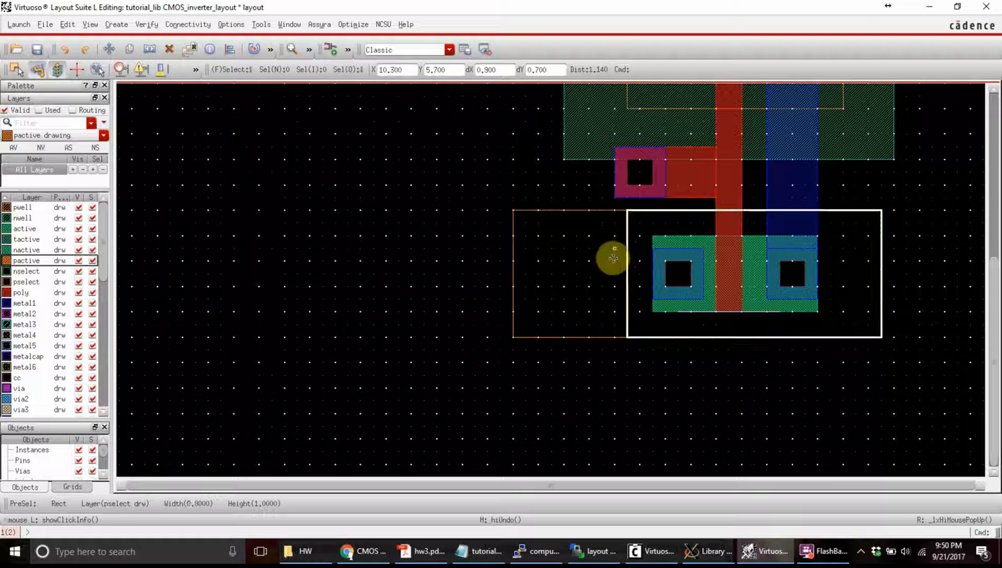
click(338, 282)
key(r)
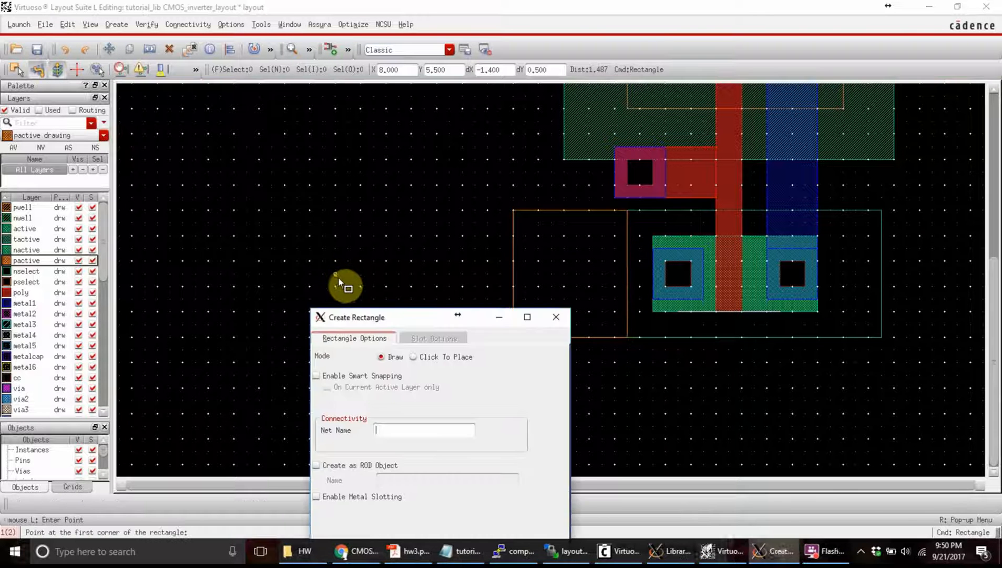
click(625, 248)
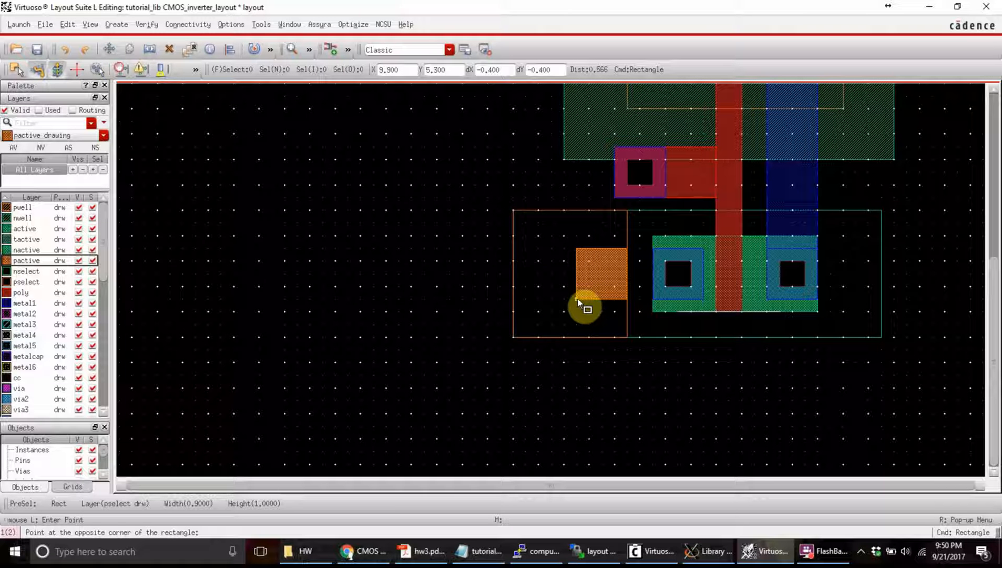
click(577, 299)
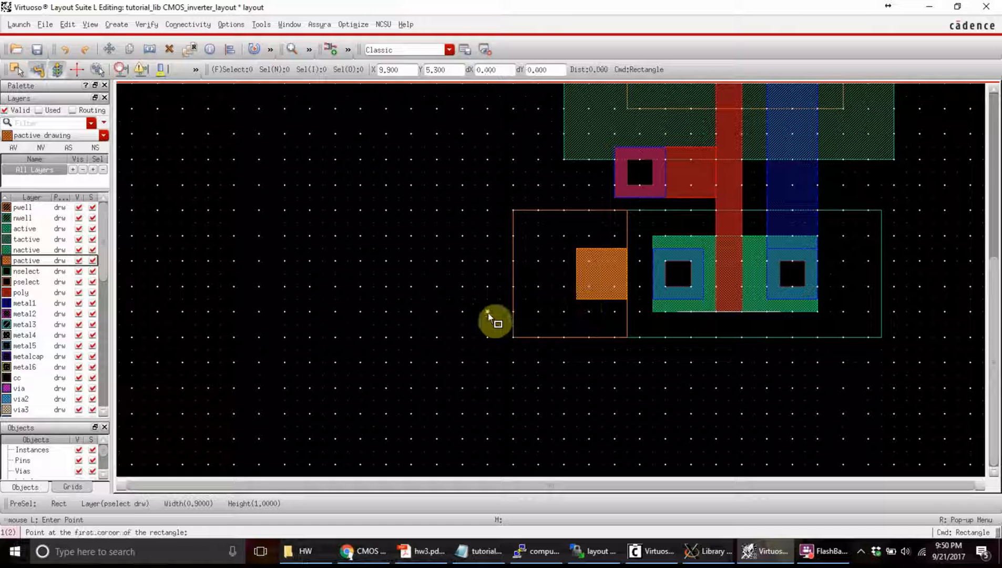
Add a 0.2 by 0.2 cc contact centred in the pactive square.
click(16, 379)
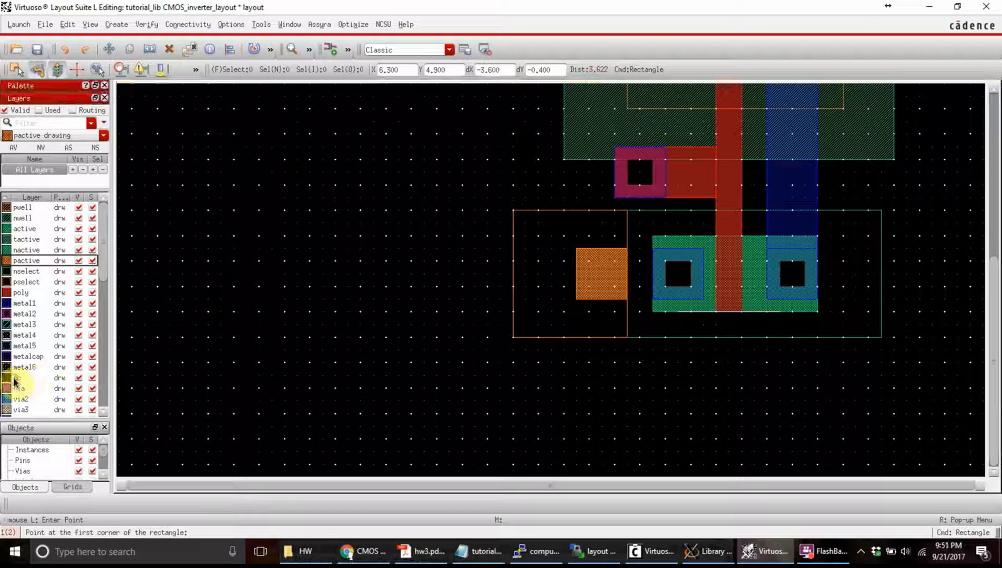
click(590, 262)
click(613, 284)
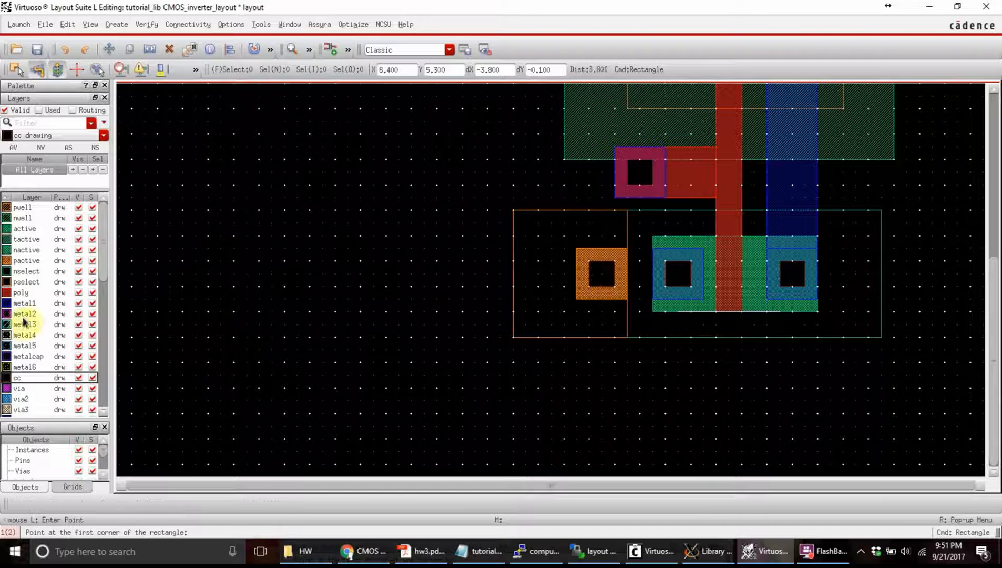
Draw a metal1 rectangle over the pactive square, extending it to the metal1 of the left NMOS contact.
click(24, 303)
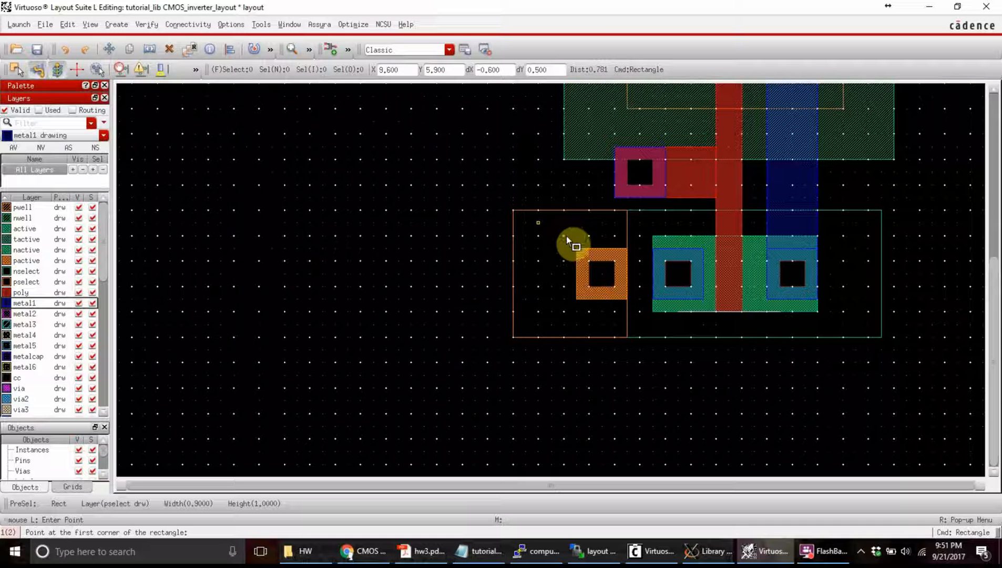
click(577, 249)
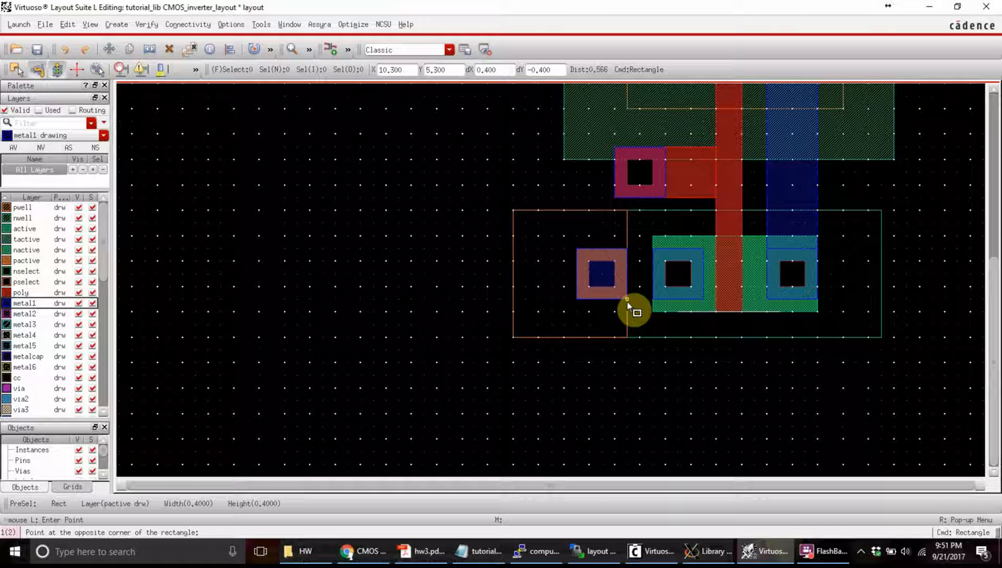
click(653, 299)
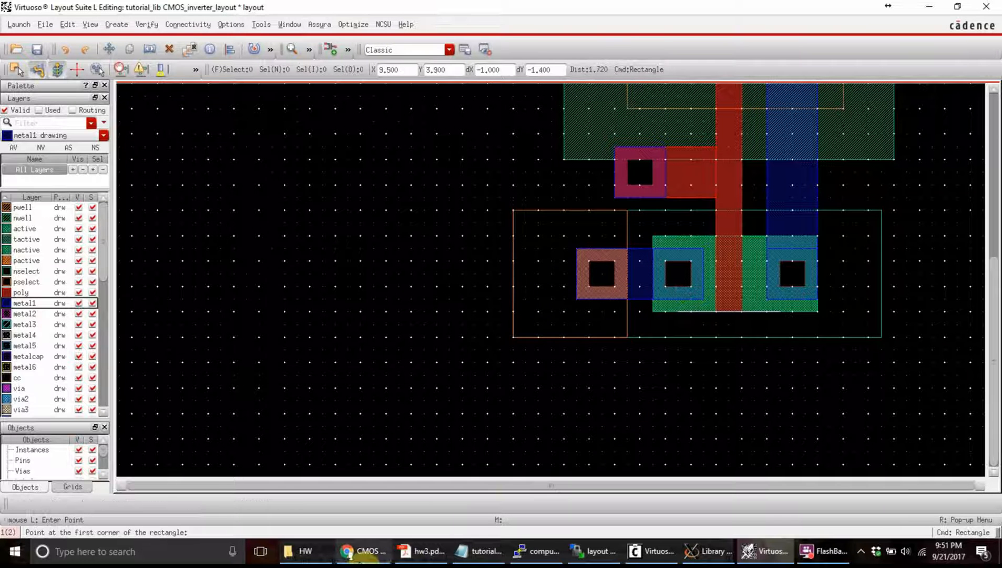
Switch to Chrome and run a Google image search for "cmos inverter" in a new tab.
click(363, 550)
scroll(476, 356, down, 1)
scroll(476, 355, down, 5)
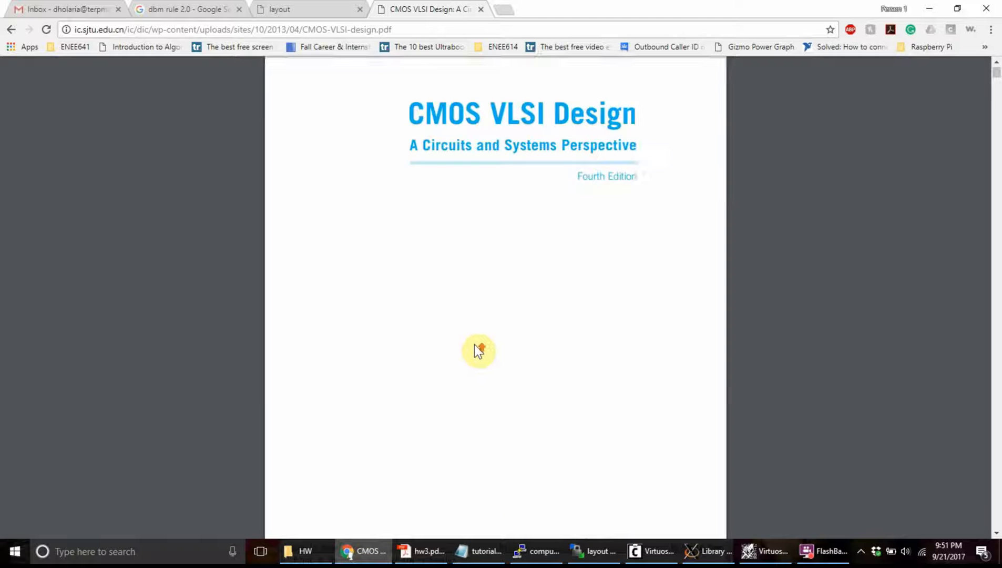
scroll(476, 344, up, 2)
click(504, 9)
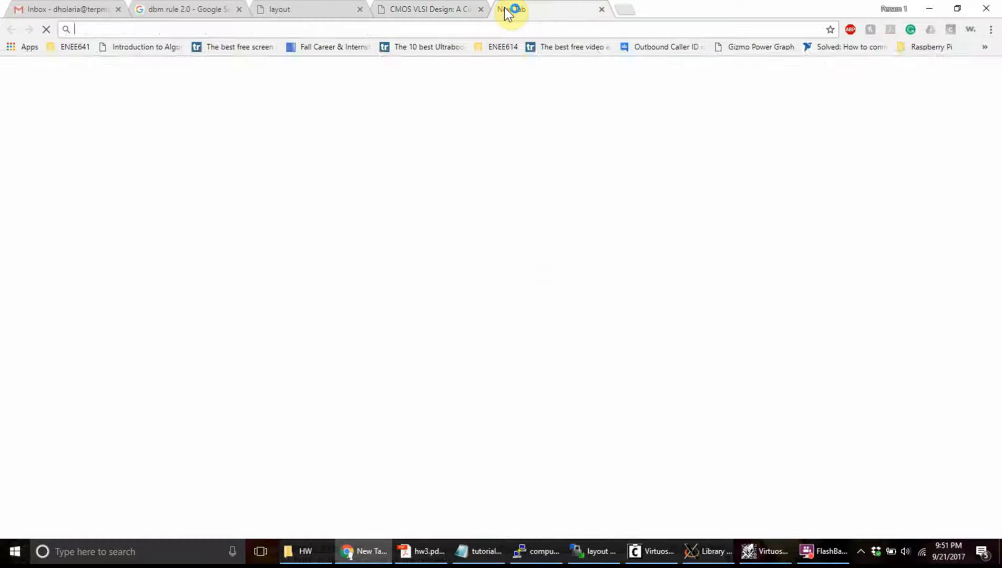
text(cmos inverter)
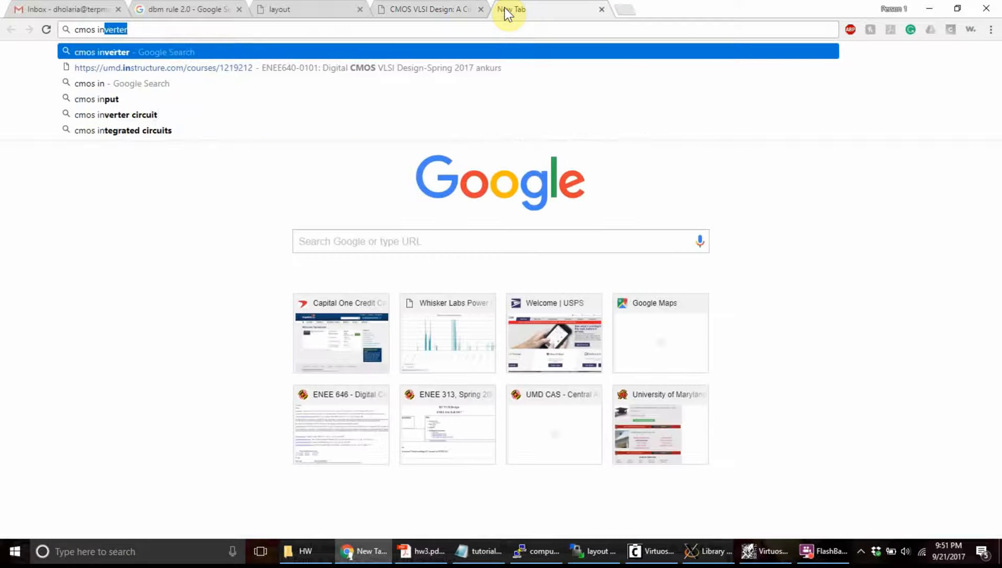
key(Return)
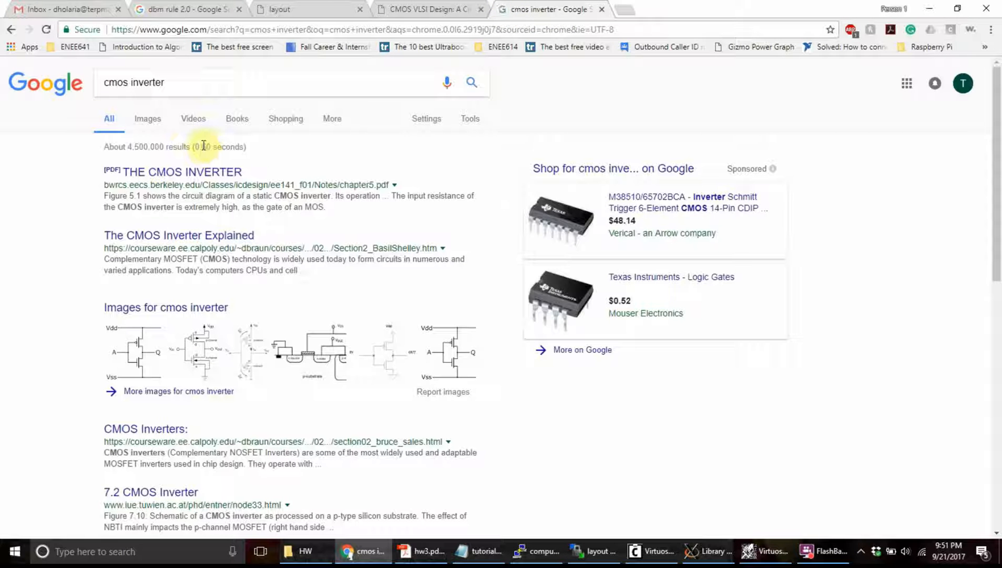
click(156, 120)
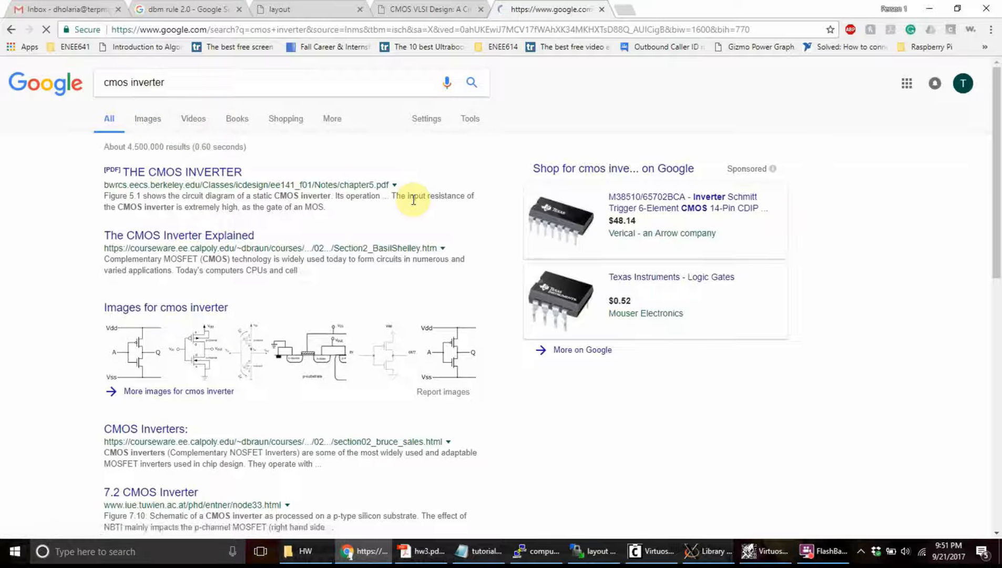
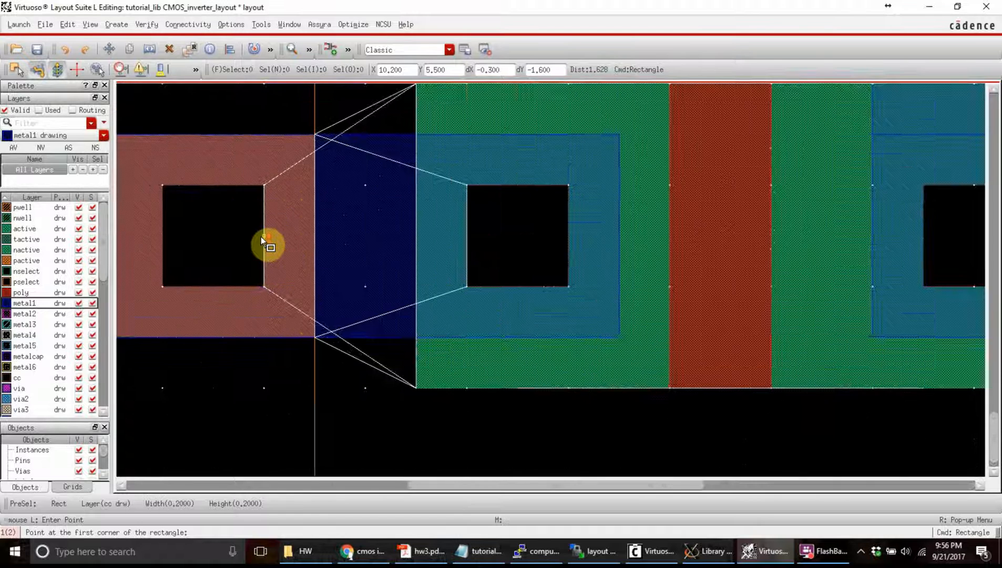
Explain the DRC markers between the pactive square and the NMOS active region, and read the violated spacing rules.
ctrl+scroll(263, 241, down, 2)
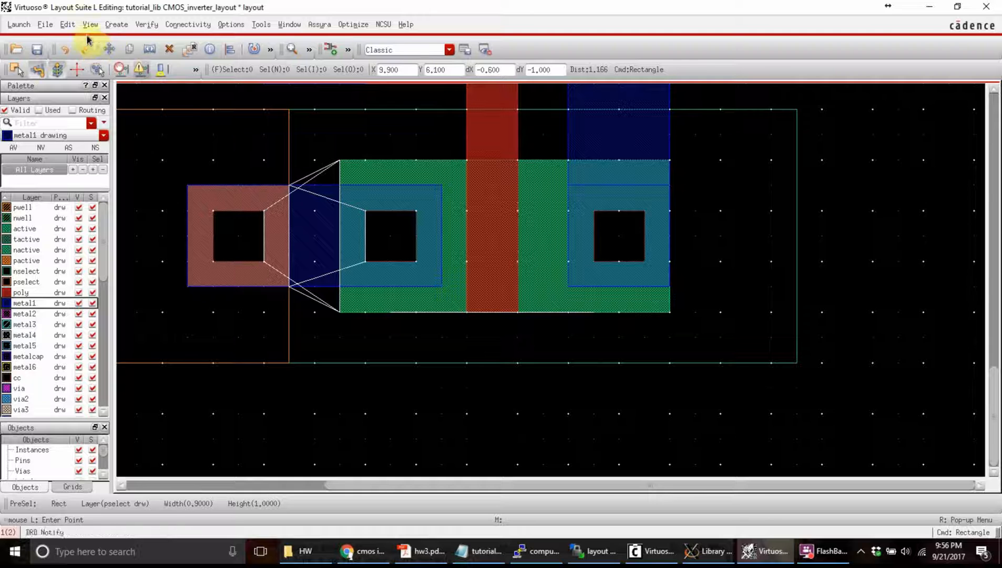
click(144, 25)
mouse_move(157, 128)
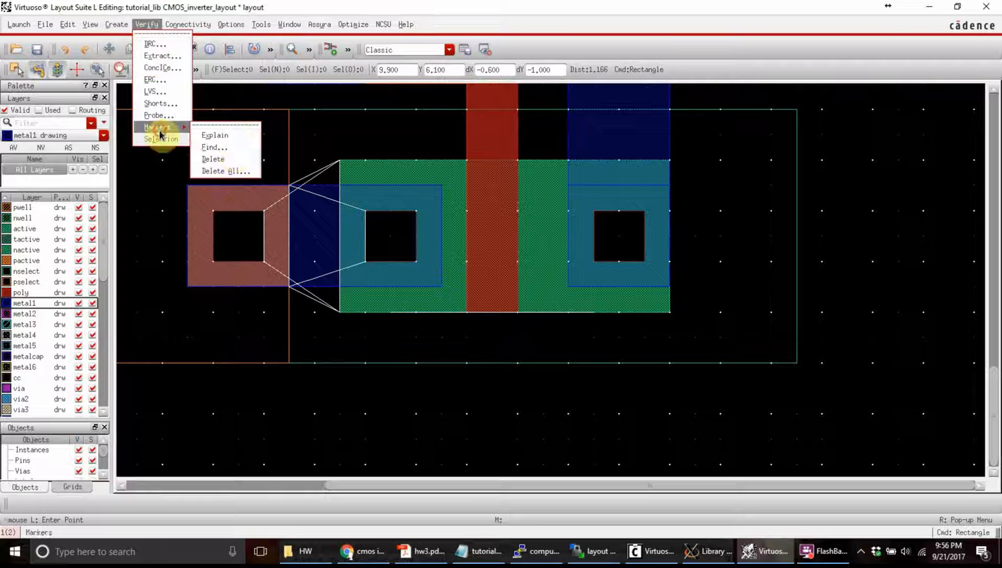
click(232, 138)
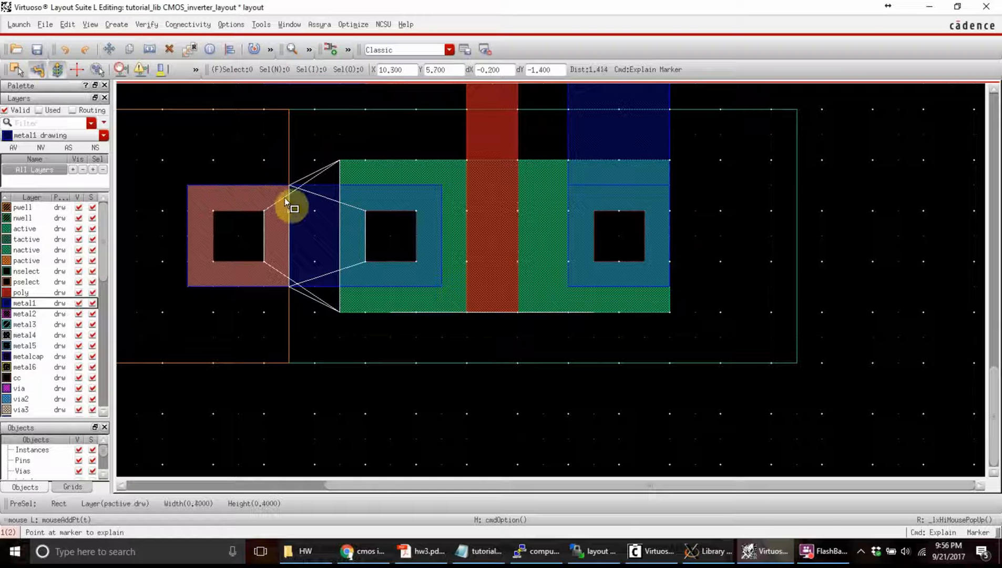
click(320, 176)
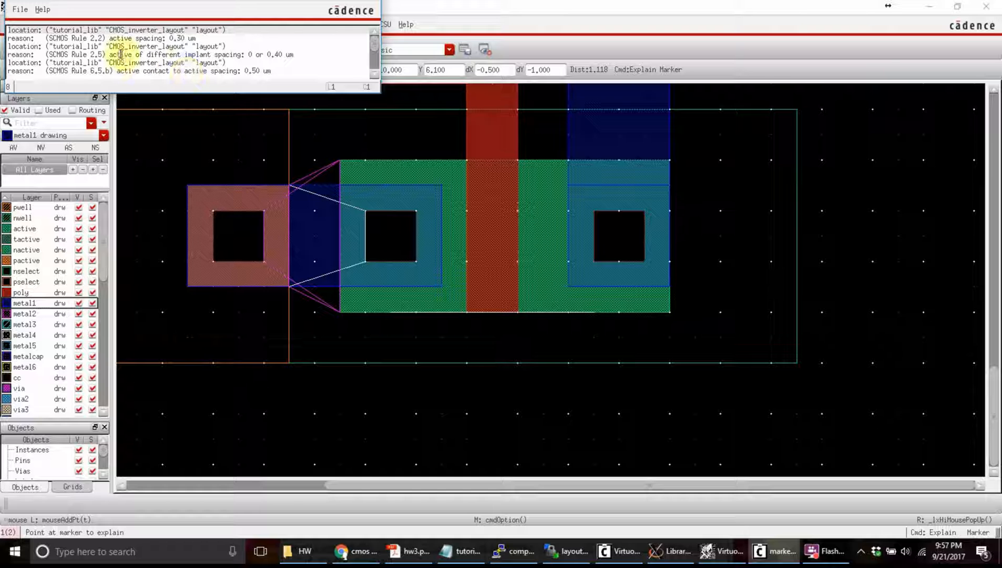
drag(119, 54, 283, 54)
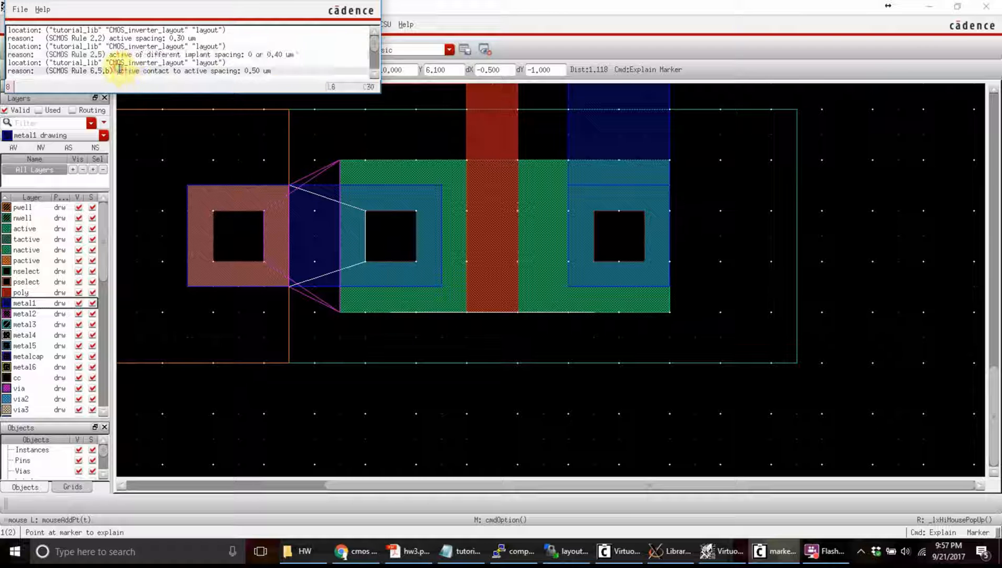
drag(117, 71, 273, 71)
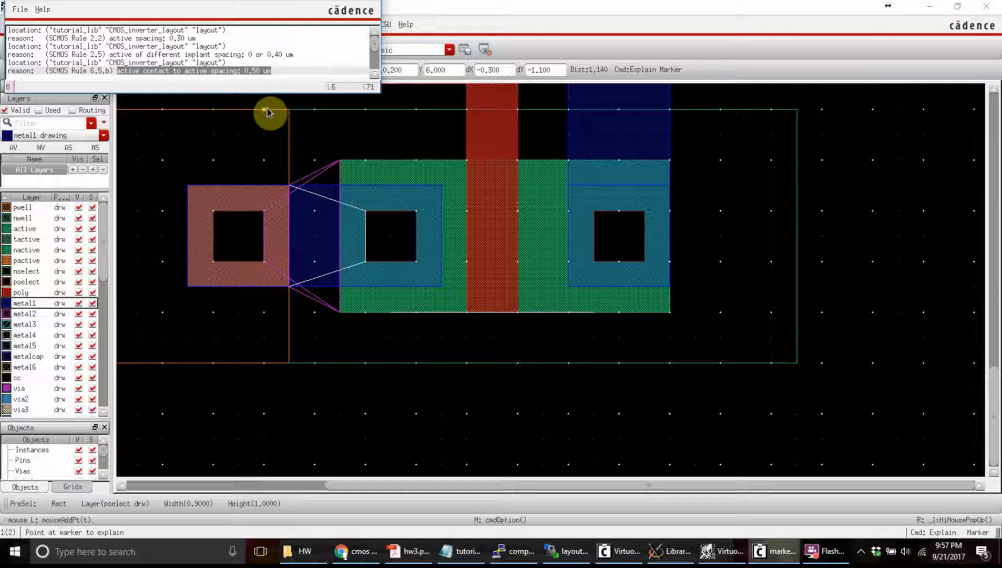
Explain the marker at the substrate contact and examine the contact's spacing to the NMOS active region.
click(239, 241)
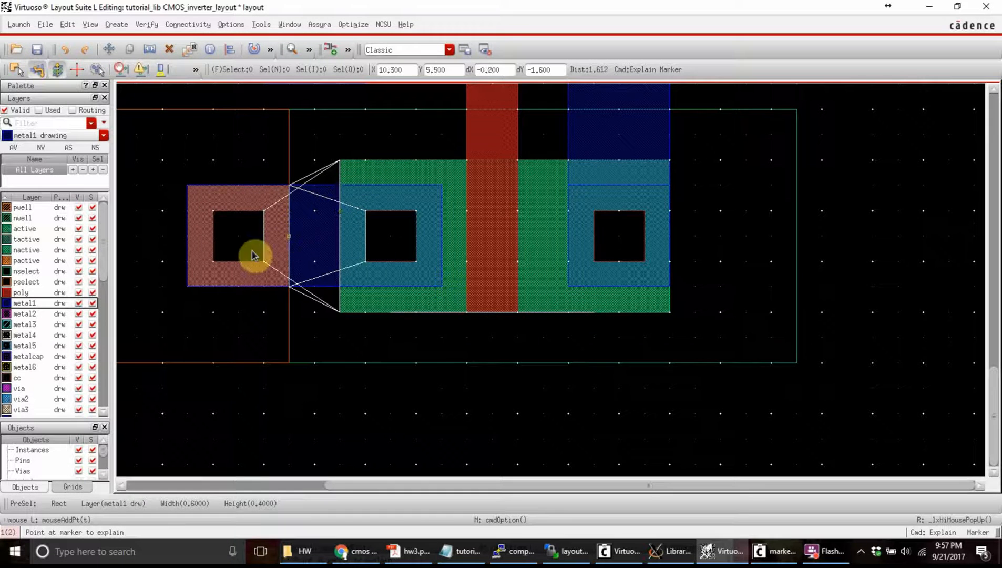
ctrl+scroll(206, 277, down, 6)
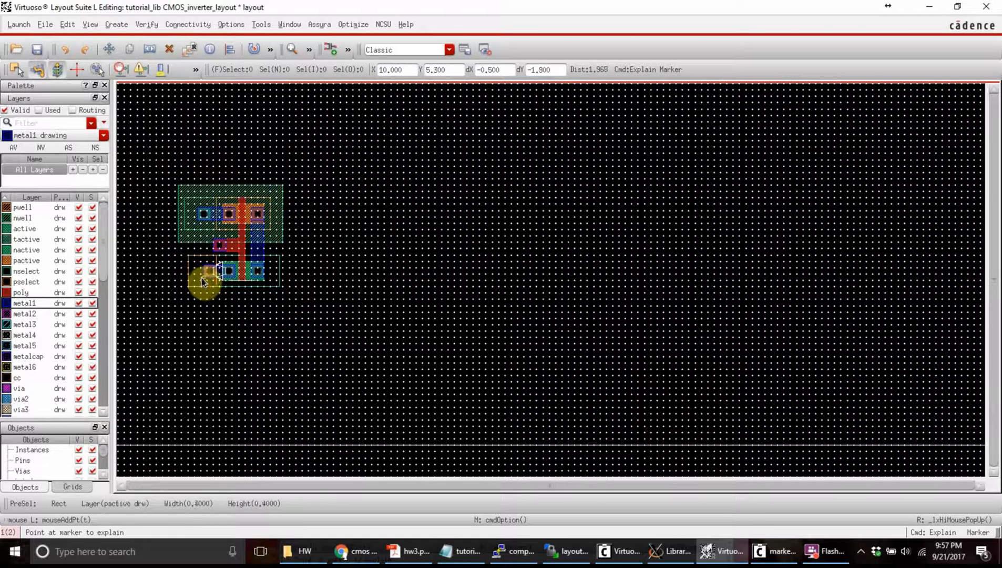
ctrl+scroll(204, 280, up, 6)
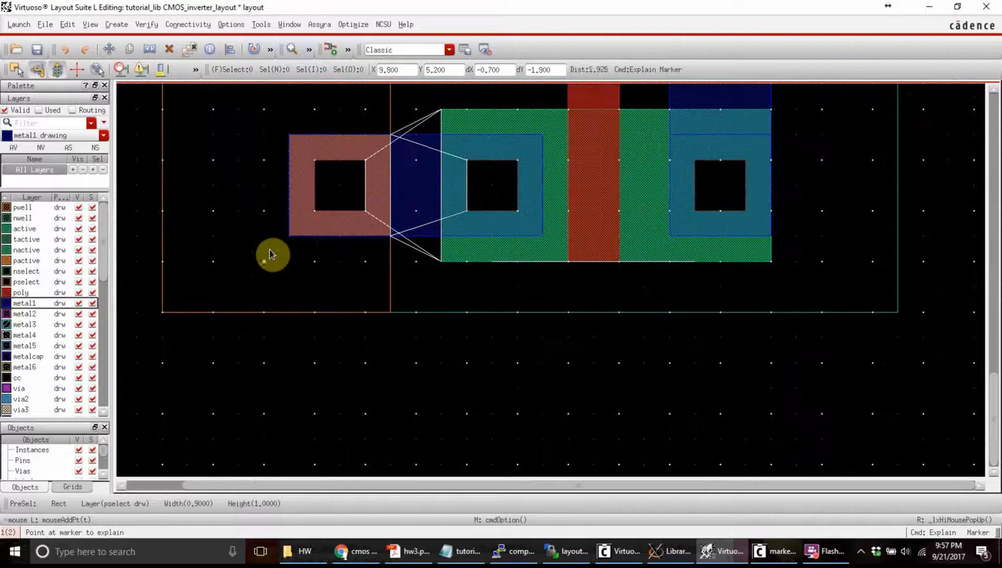
ctrl+scroll(288, 210, down, 2)
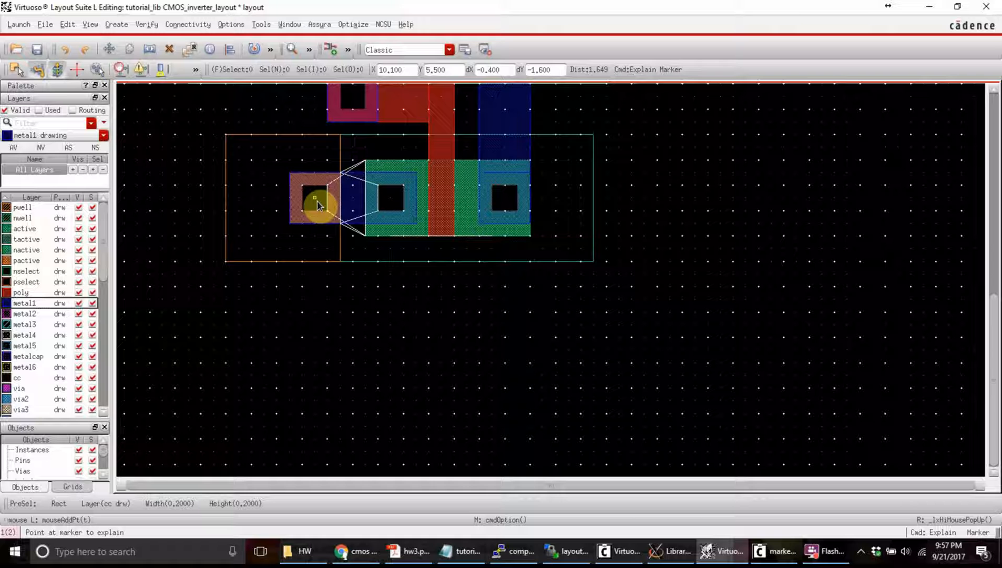
ctrl+scroll(314, 210, up, 2)
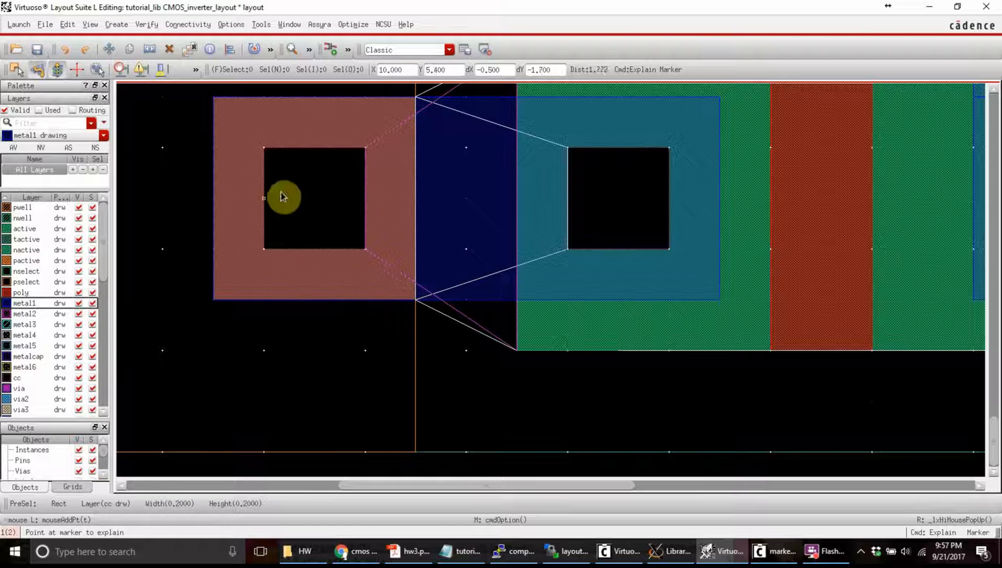
Delete all DRC markers of every severity in the current cellview.
click(148, 24)
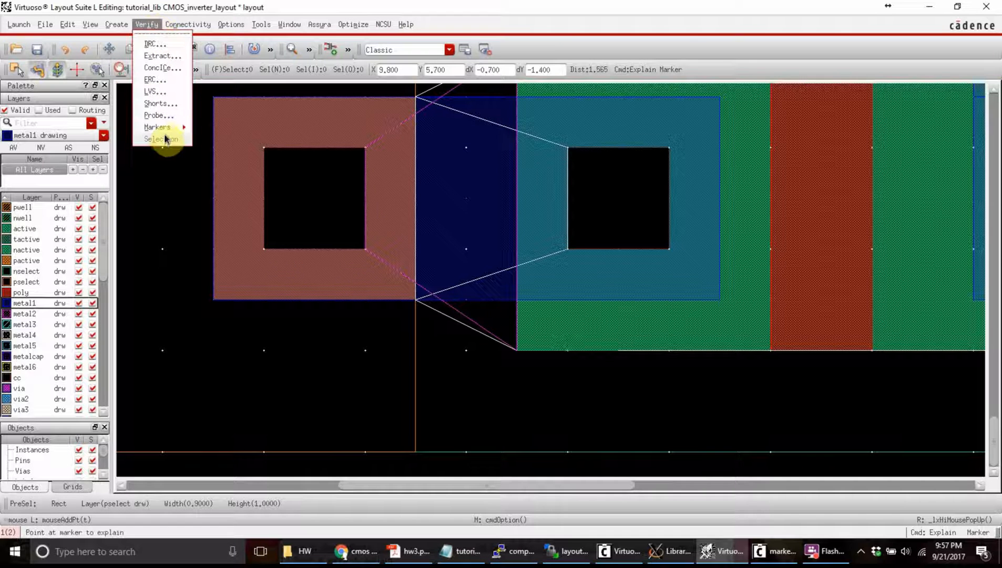
mouse_move(163, 127)
click(218, 136)
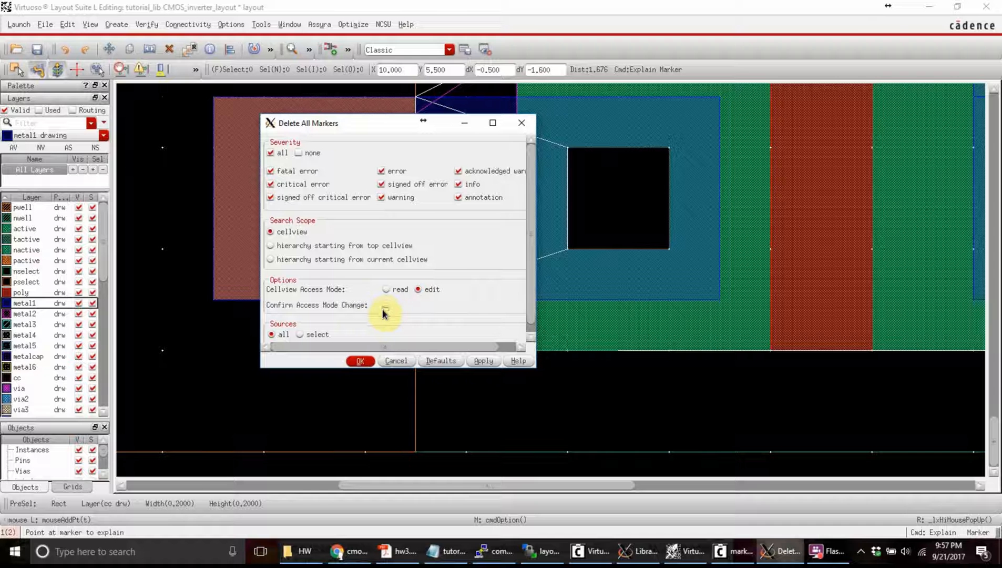
click(360, 361)
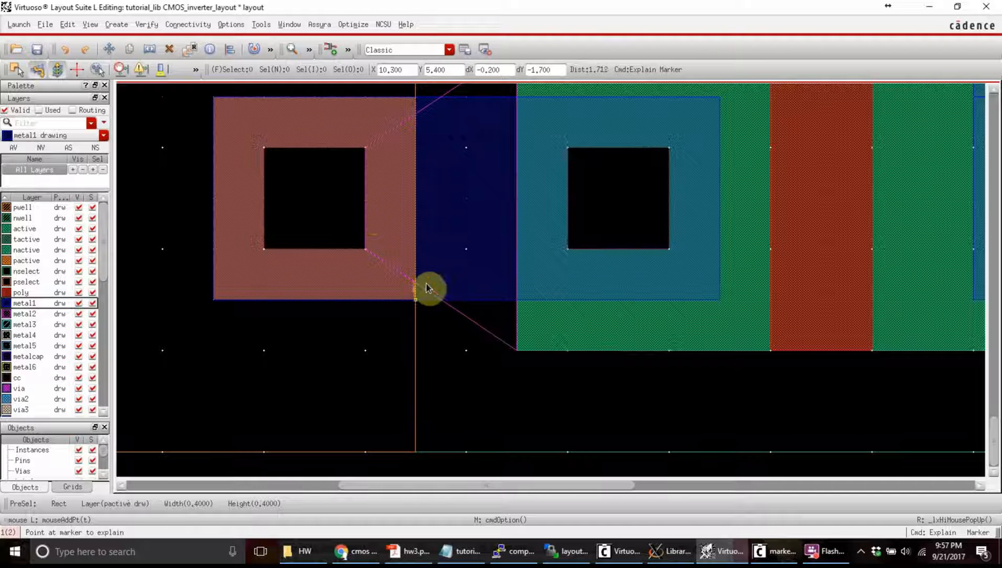
Inspect the substrate contact area without markers and close the marker explanation text window.
scroll(427, 289, down, 1)
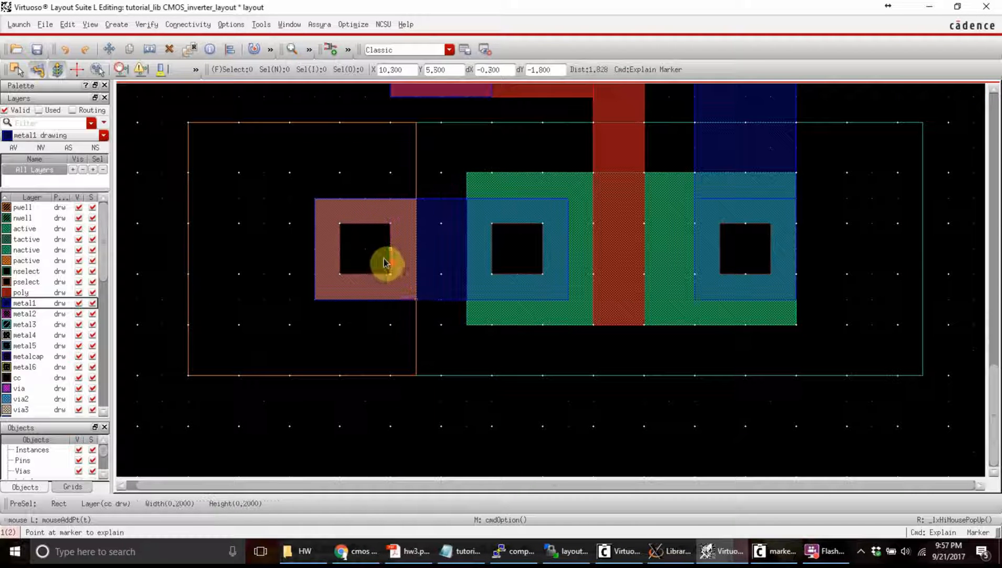
scroll(385, 264, up, 2)
scroll(386, 262, down, 1)
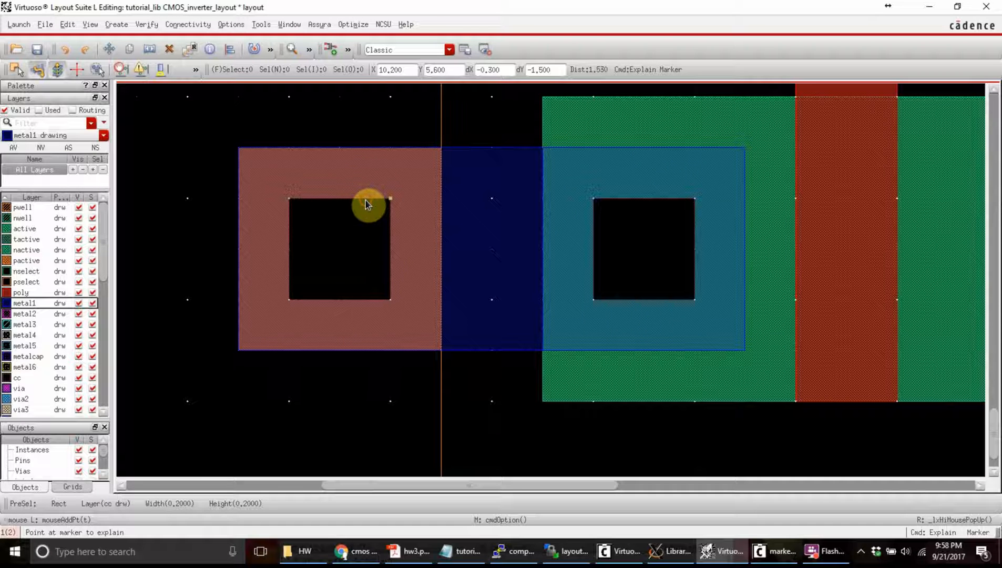
scroll(293, 418, down, 2)
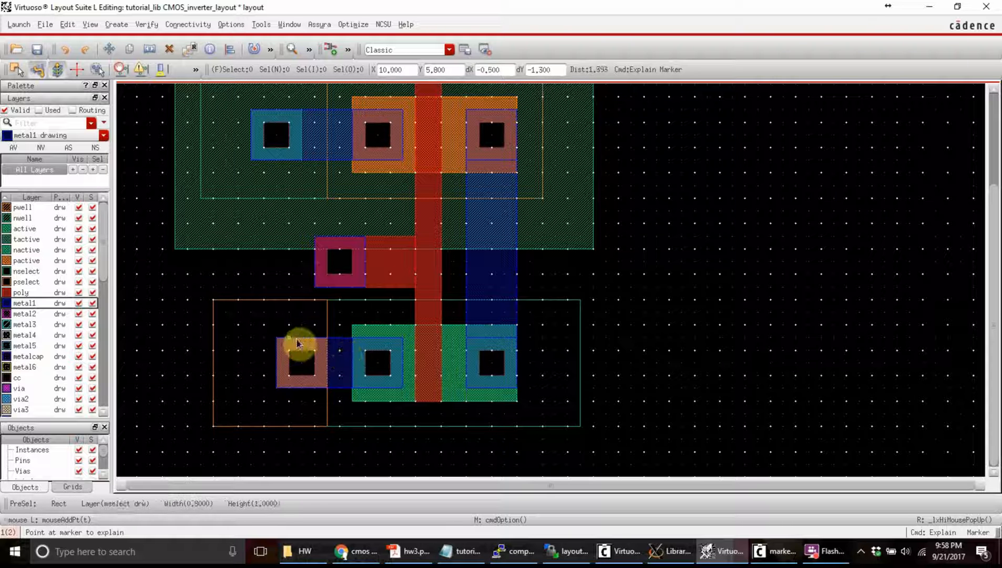
ctrl+scroll(301, 347, up, 1)
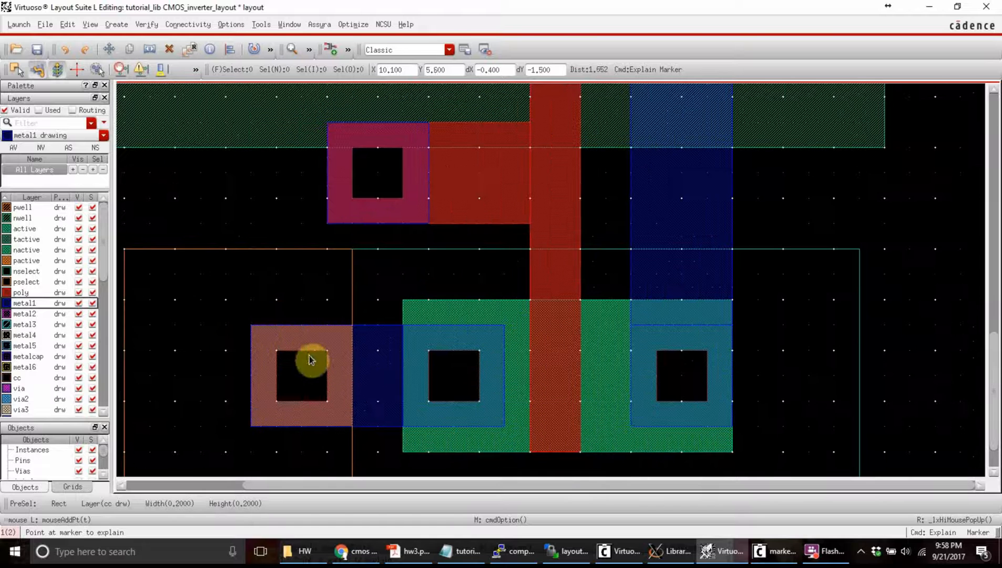
click(752, 548)
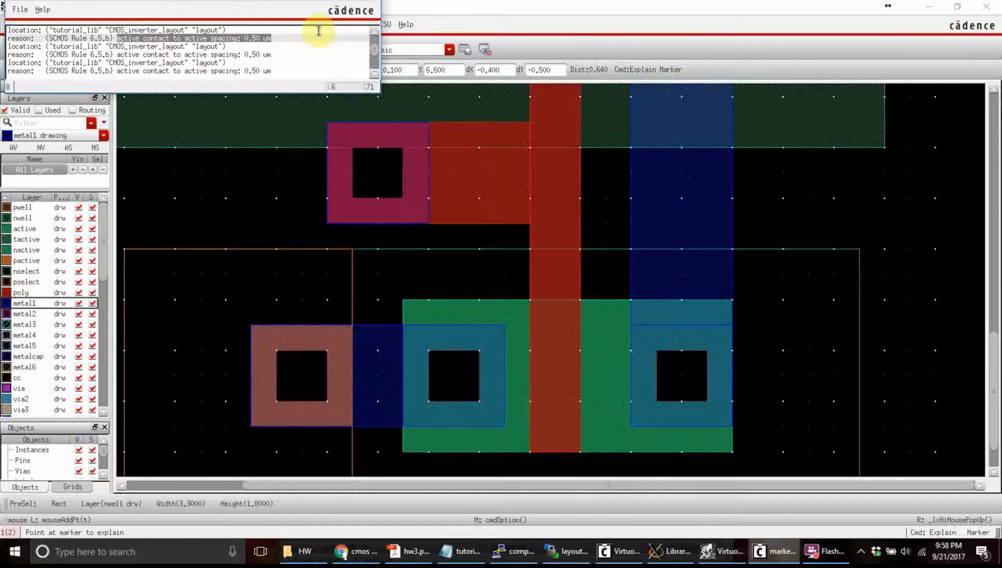
click(20, 10)
click(23, 27)
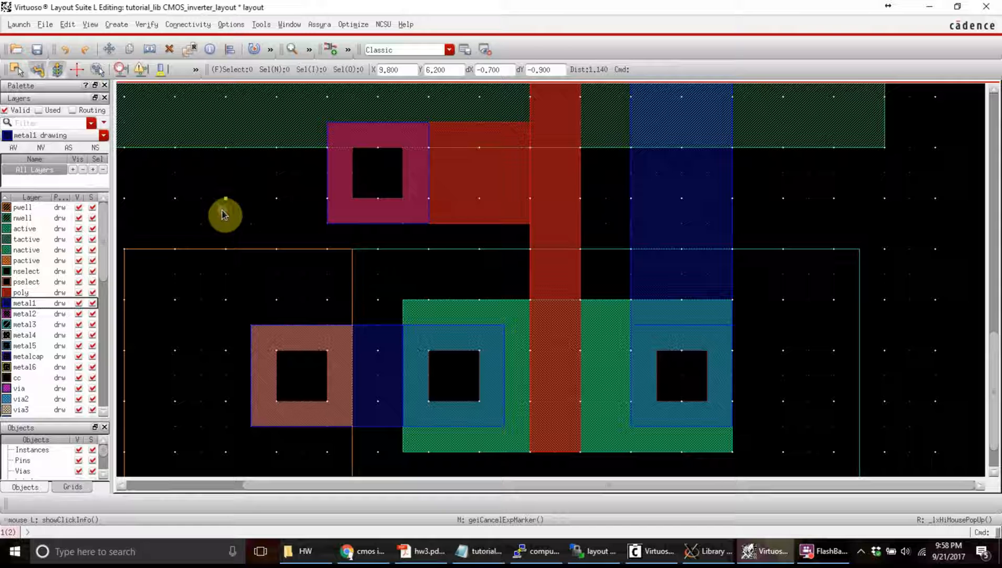
Move the substrate contact's cc, pactive and metal1 shapes together 0.2 horizontally away from the NMOS transistor.
click(309, 398)
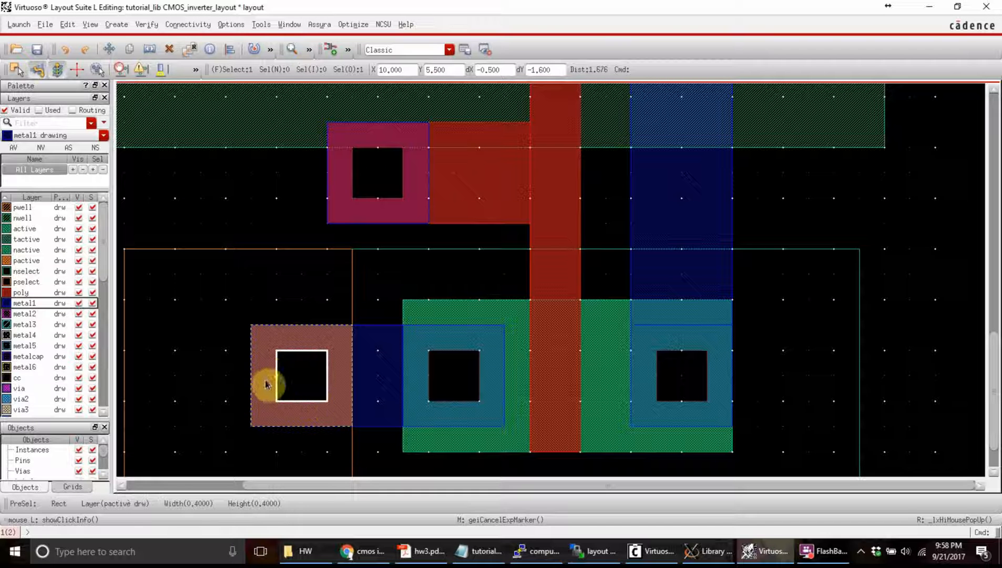
shift+click(301, 339)
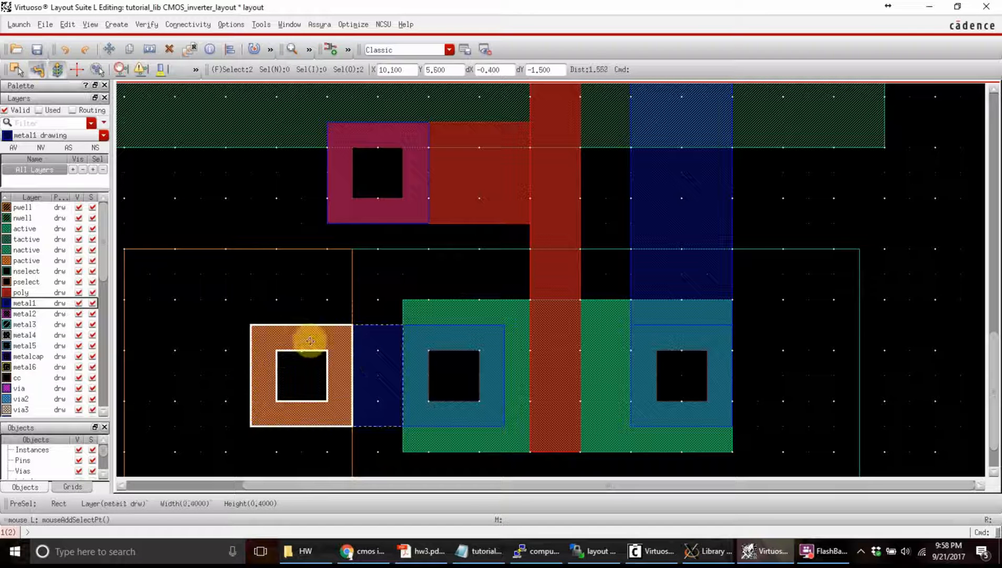
shift+click(373, 356)
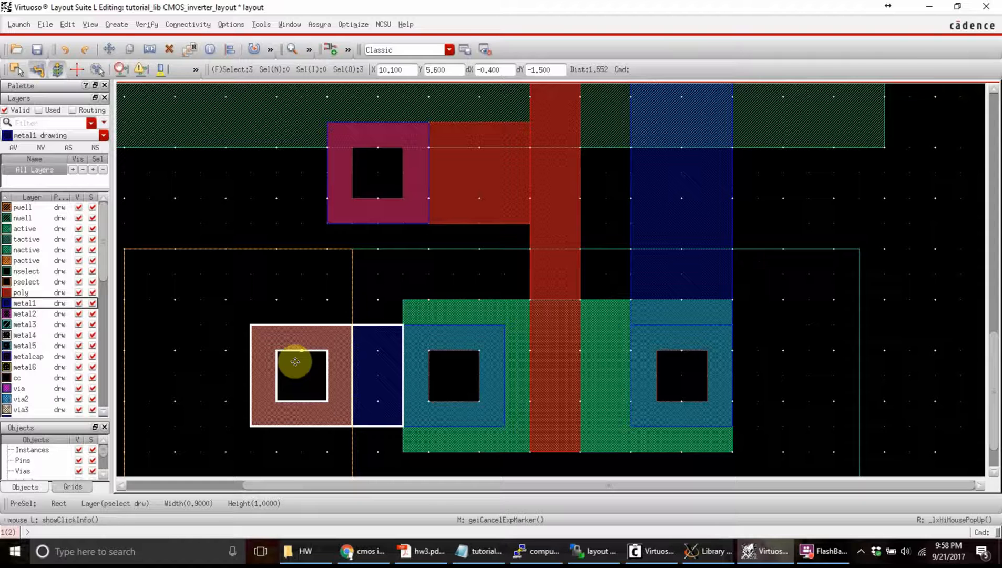
ctrl+scroll(300, 377, down, 1)
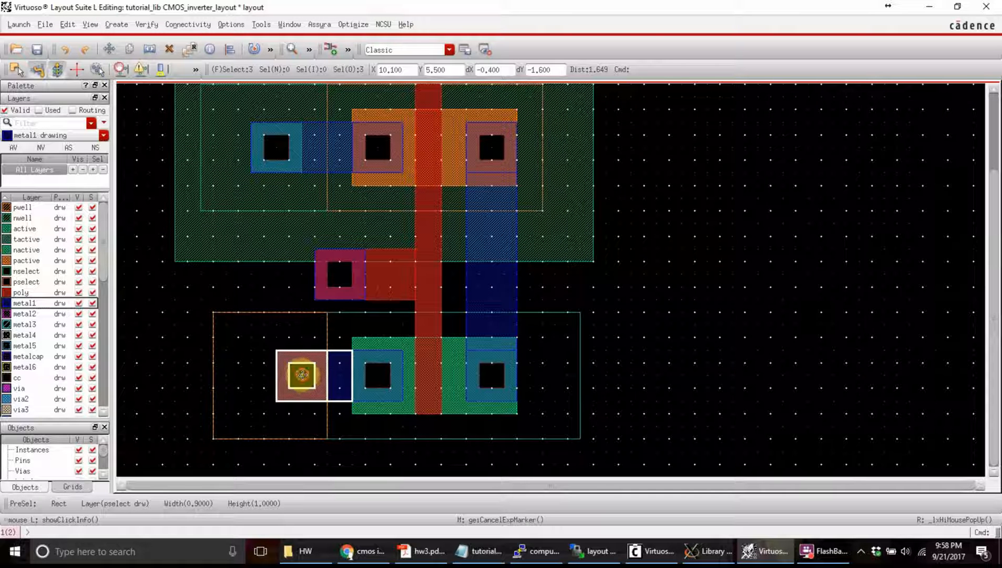
key(m)
click(302, 375)
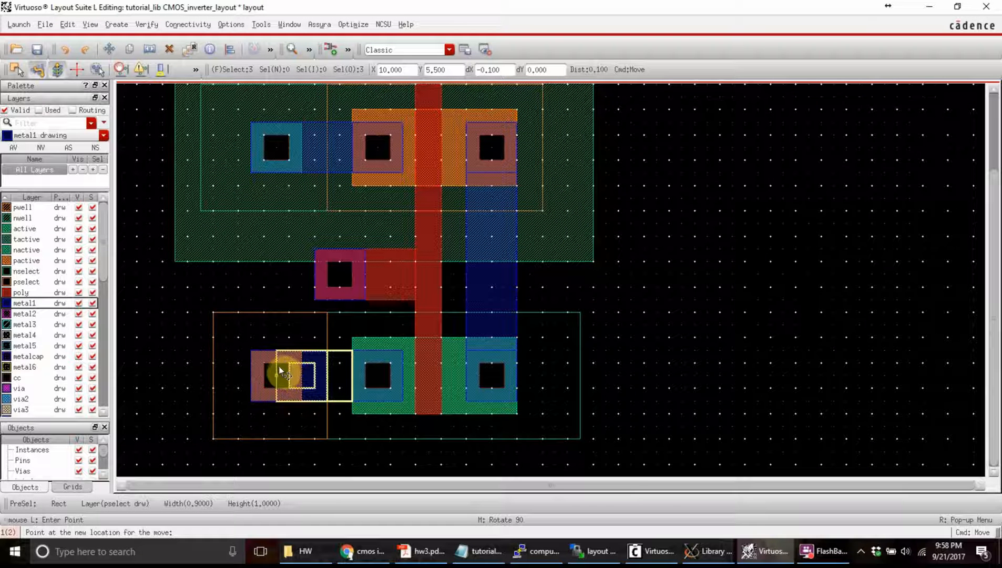
key(Escape)
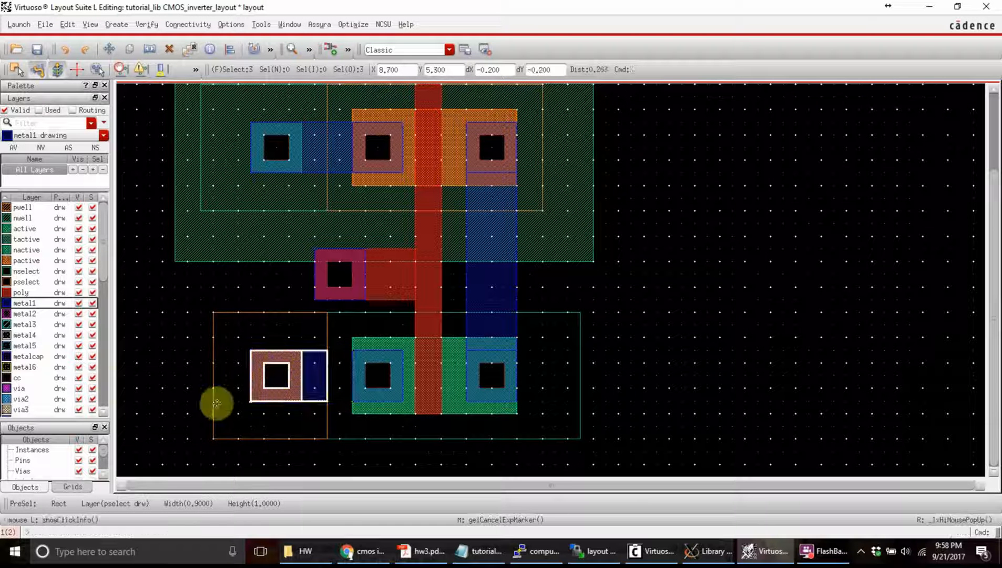
Stretch the facing edge of the substrate contact's metal1 by 0.2 to meet the metal1 of the left NMOS contact.
ctrl+scroll(299, 410, up, 1)
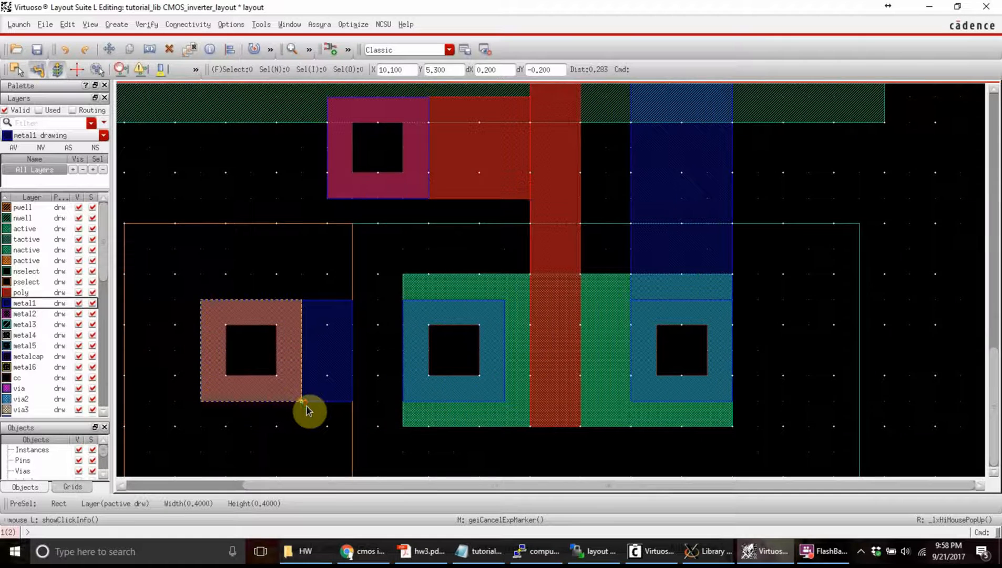
ctrl+scroll(308, 409, up, 1)
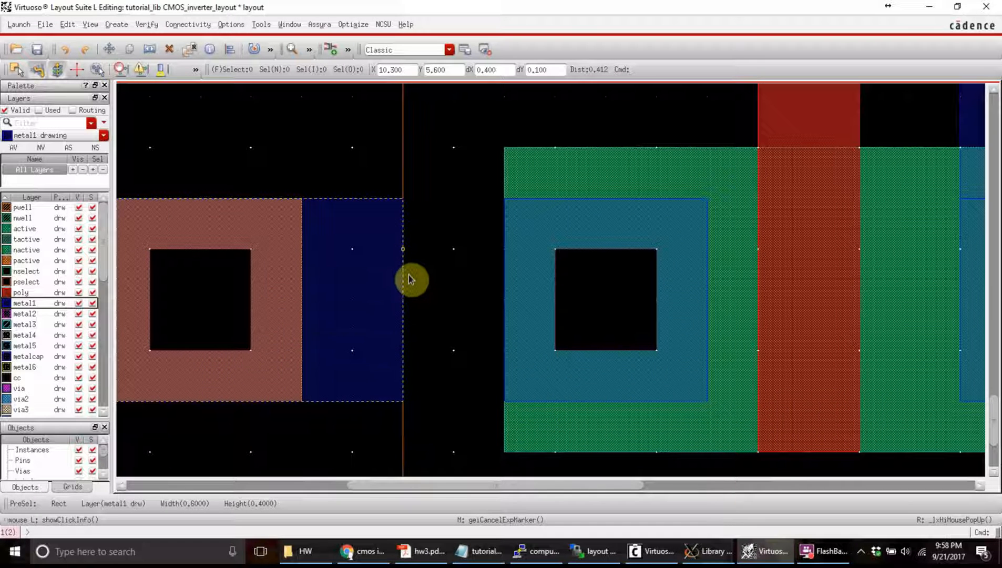
key(s)
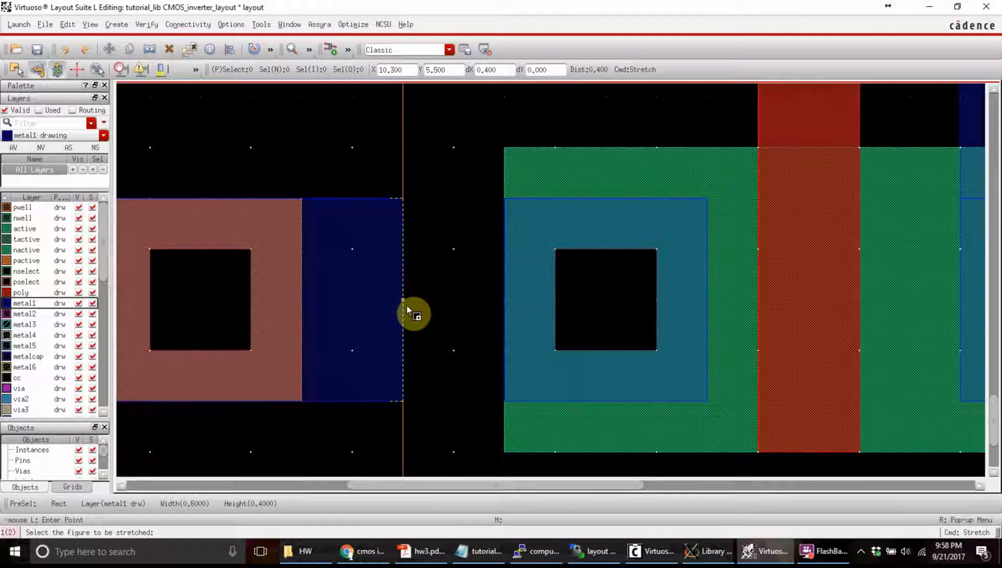
drag(409, 309, 504, 323)
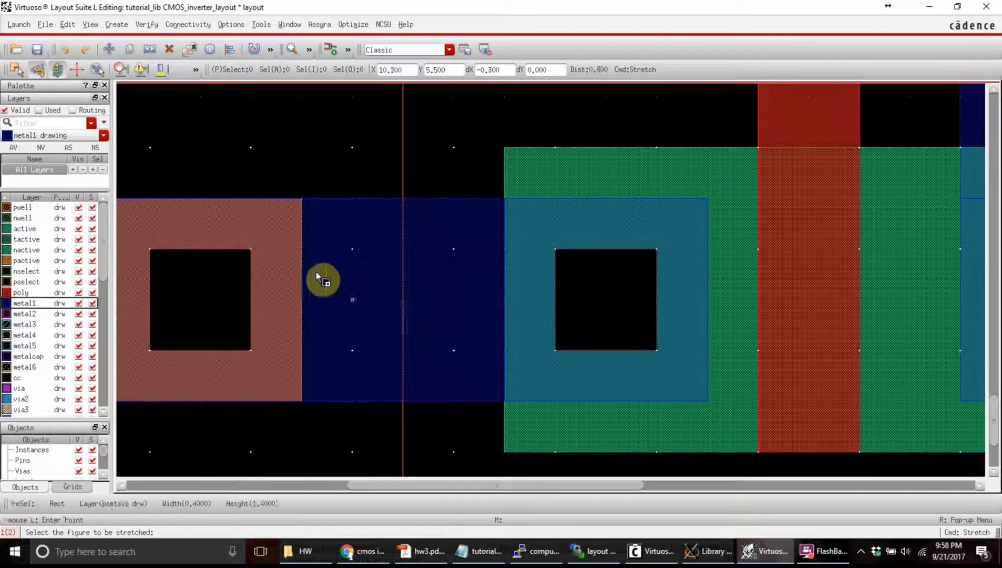
key(Escape)
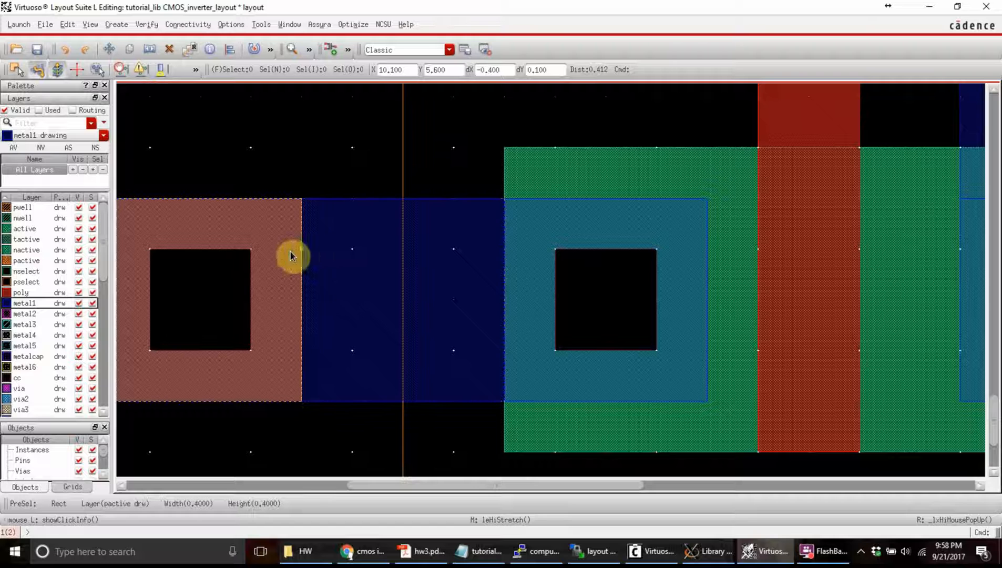
Run a flat, full DRC on the layout using the divaDRC.rul rules file.
scroll(263, 270, down, 2)
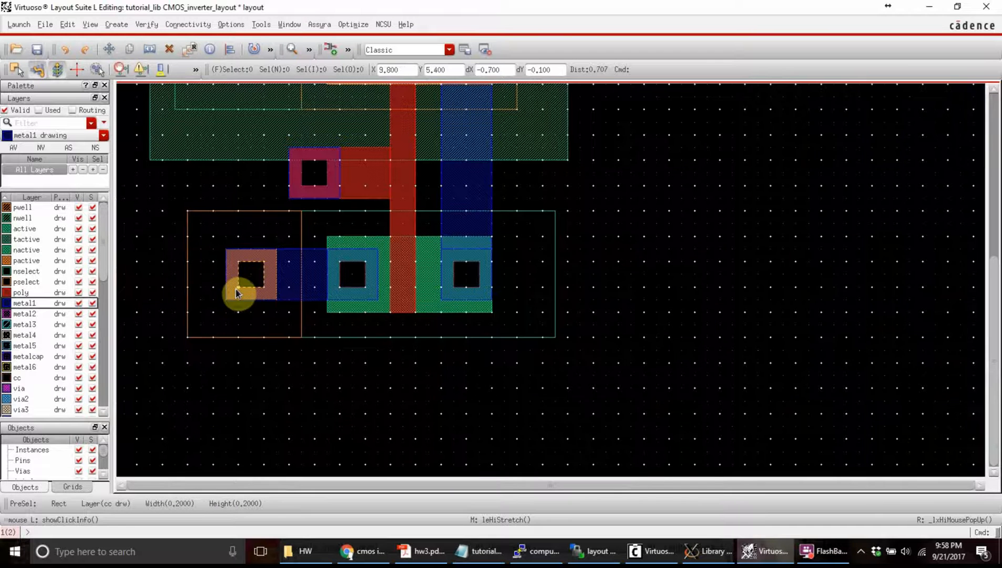
click(116, 24)
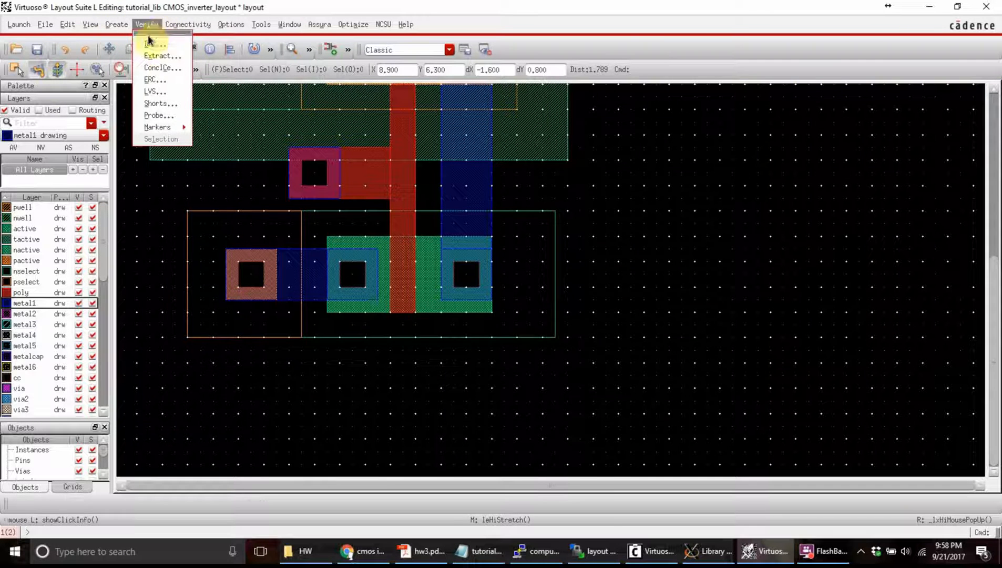
click(150, 44)
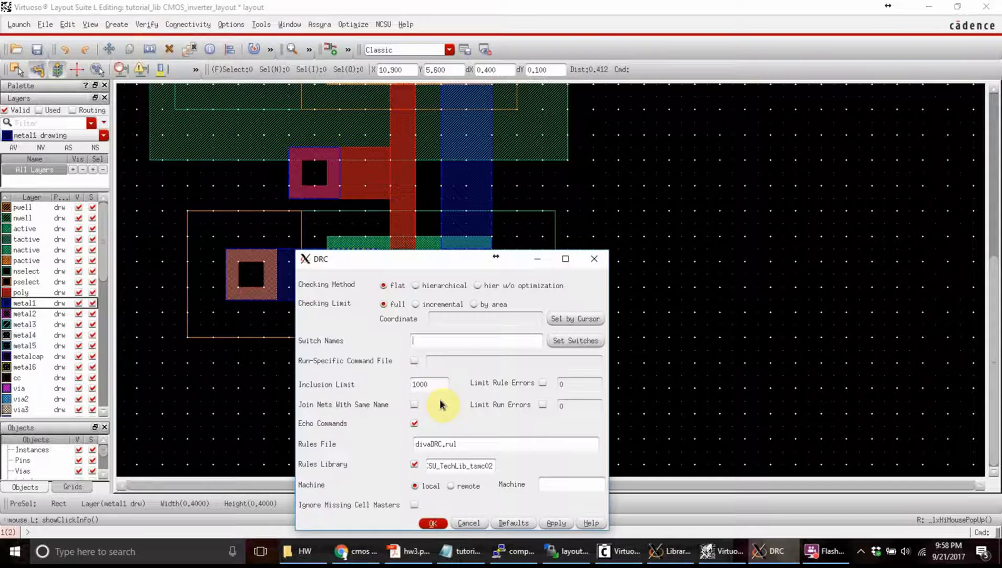
click(431, 523)
scroll(427, 410, down, 1)
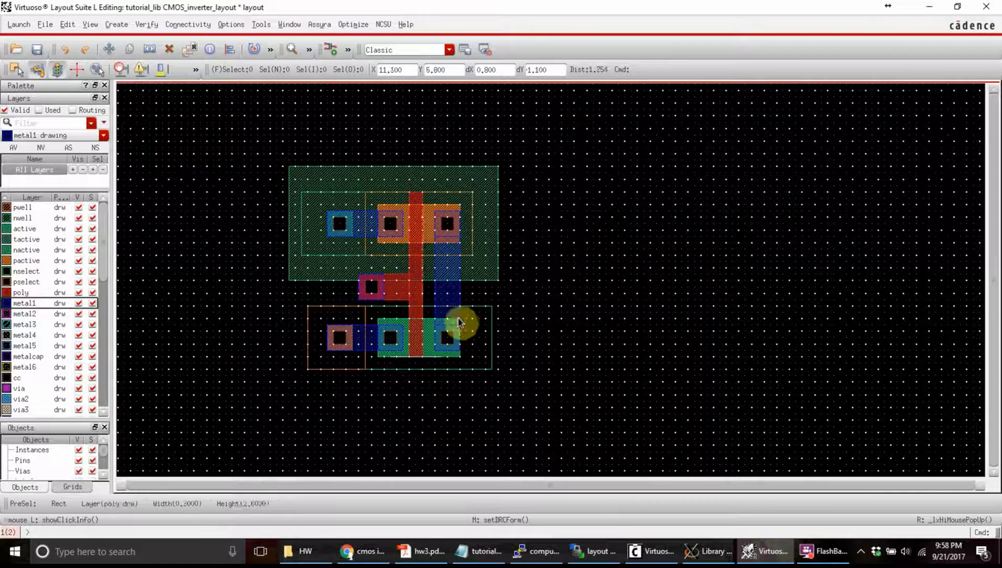
scroll(462, 332, up, 2)
scroll(465, 337, down, 1)
scroll(473, 343, down, 1)
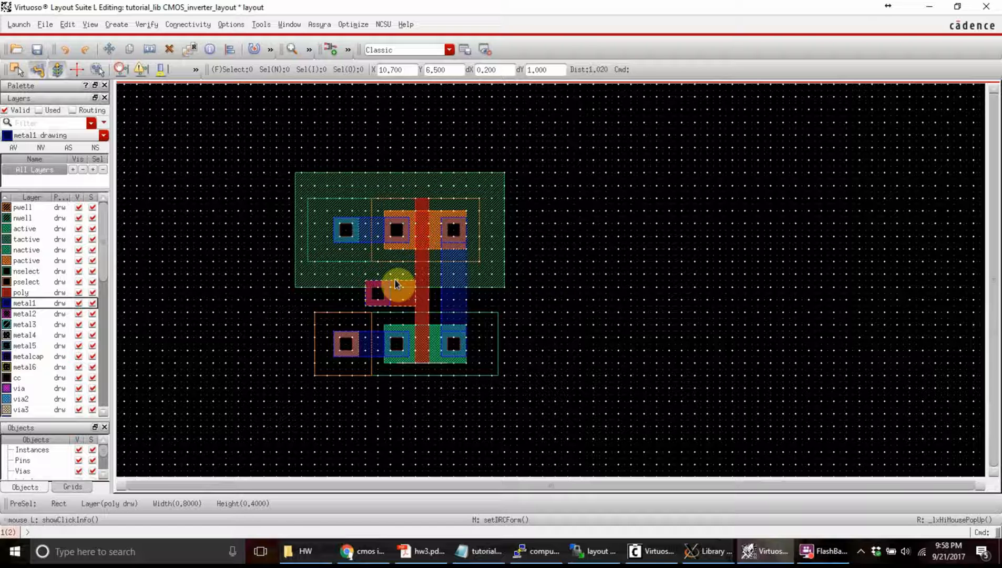
scroll(410, 280, up, 1)
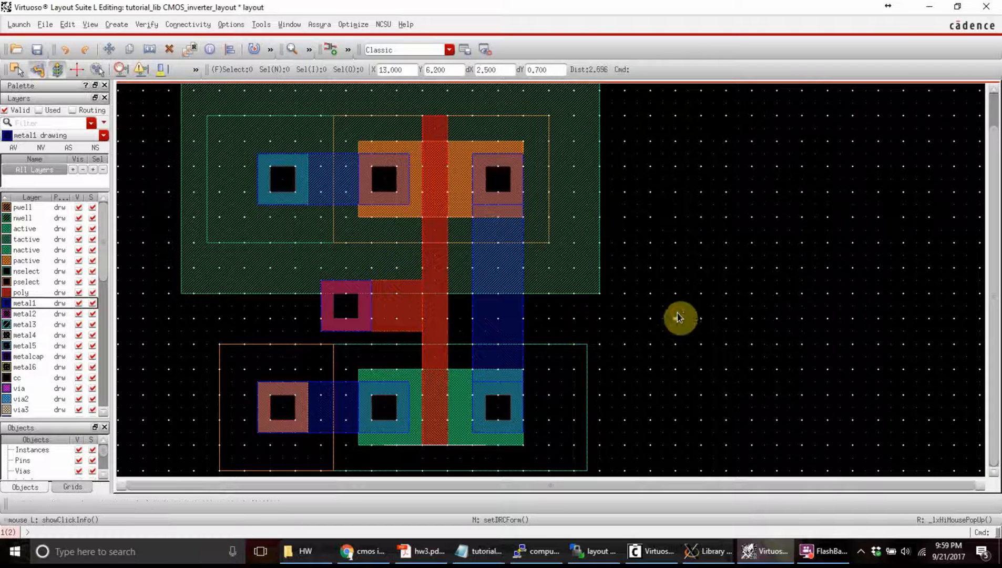
scroll(678, 318, down, 1)
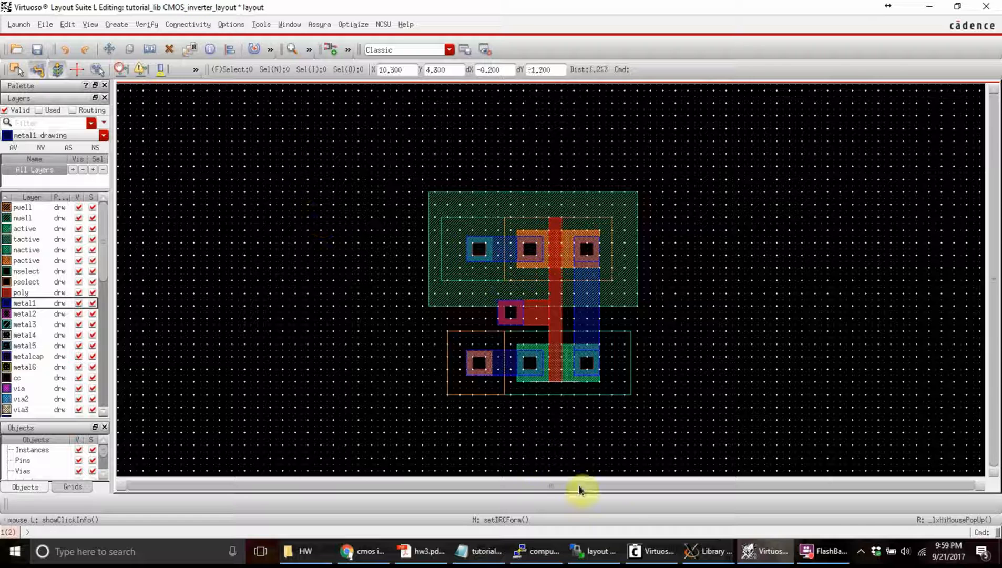
Select the schematic view of the CMOS_inverter_w_symbole cell from tutorial_lib in the Library Manager.
click(668, 557)
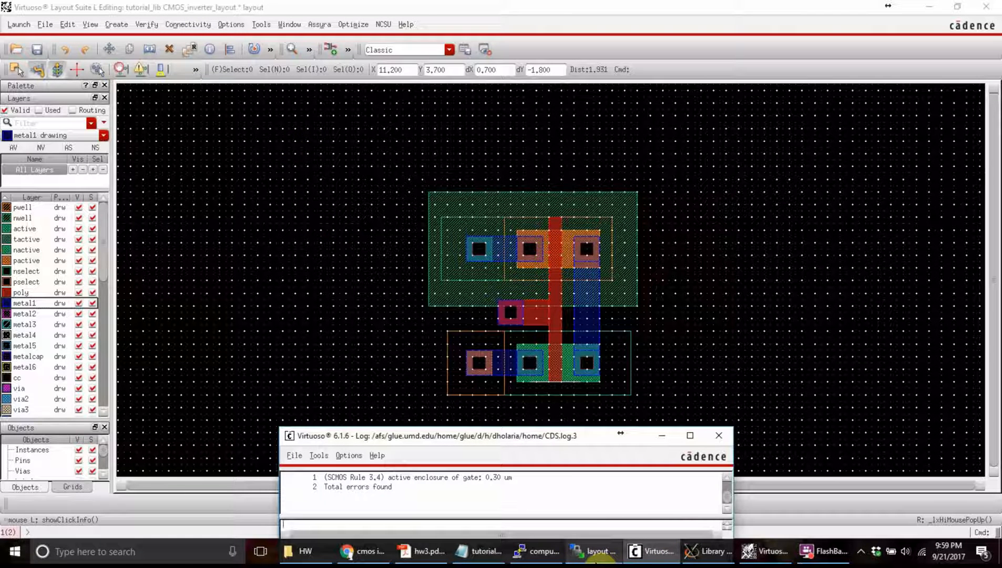
click(707, 551)
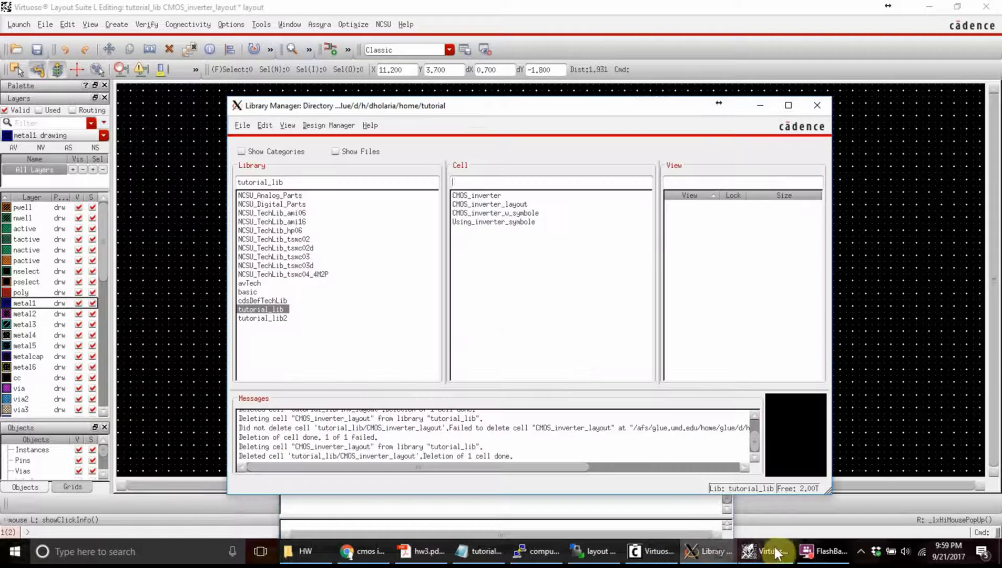
ctrl+click(279, 312)
click(277, 308)
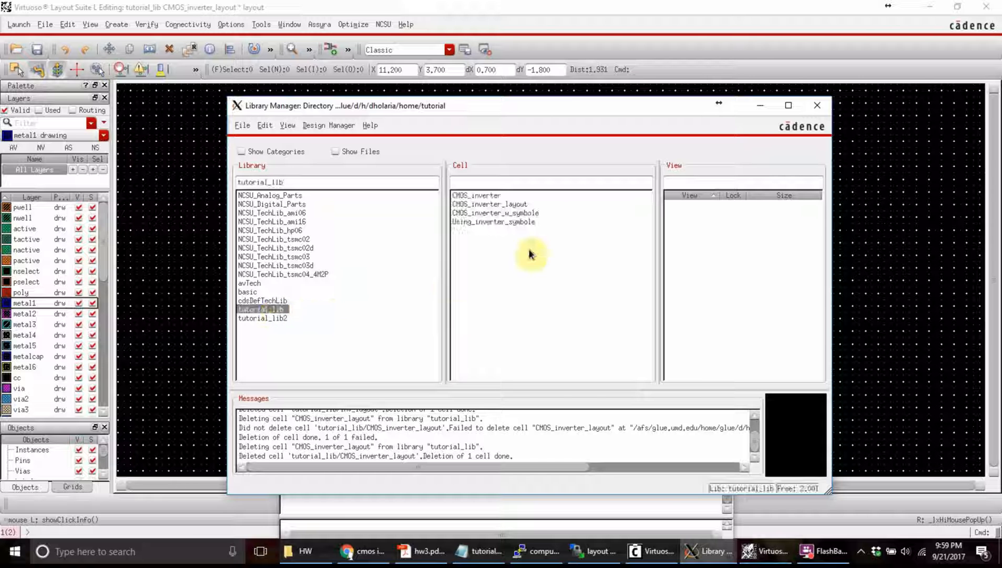
click(500, 213)
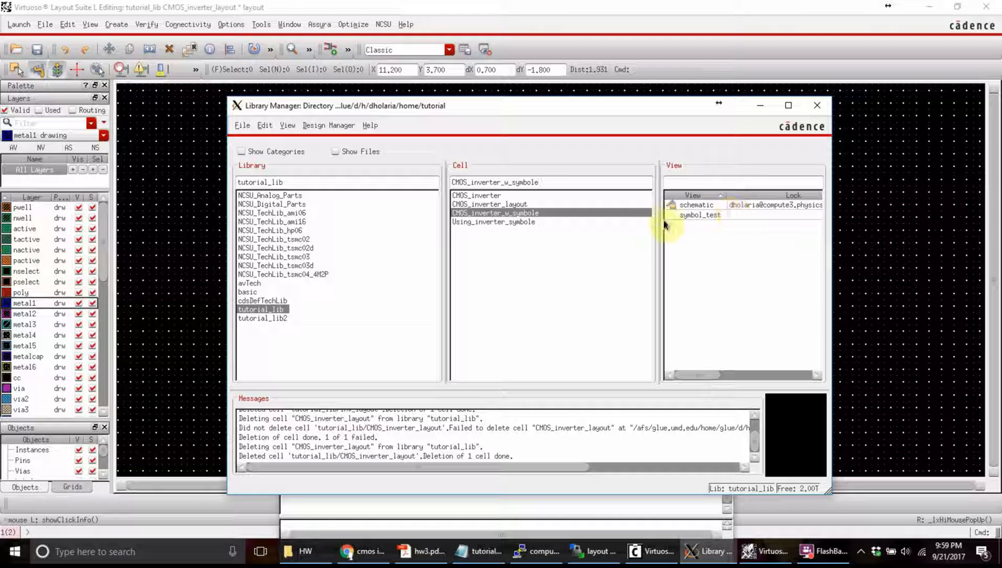
click(693, 205)
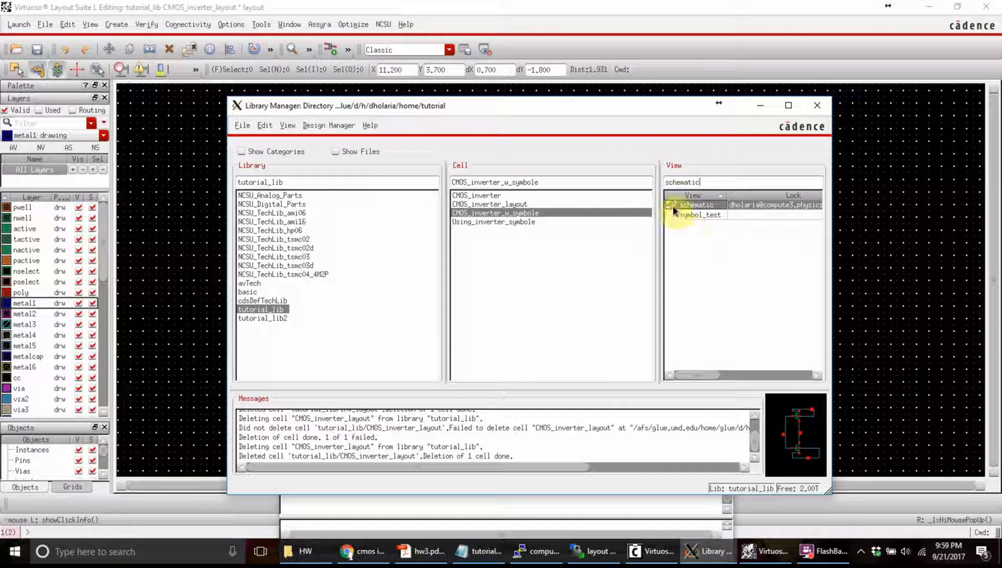
Switch to WinSCP and open the remote schematic folder of CMOS_inverter_w_symbole inside tutorial_lib.
click(602, 553)
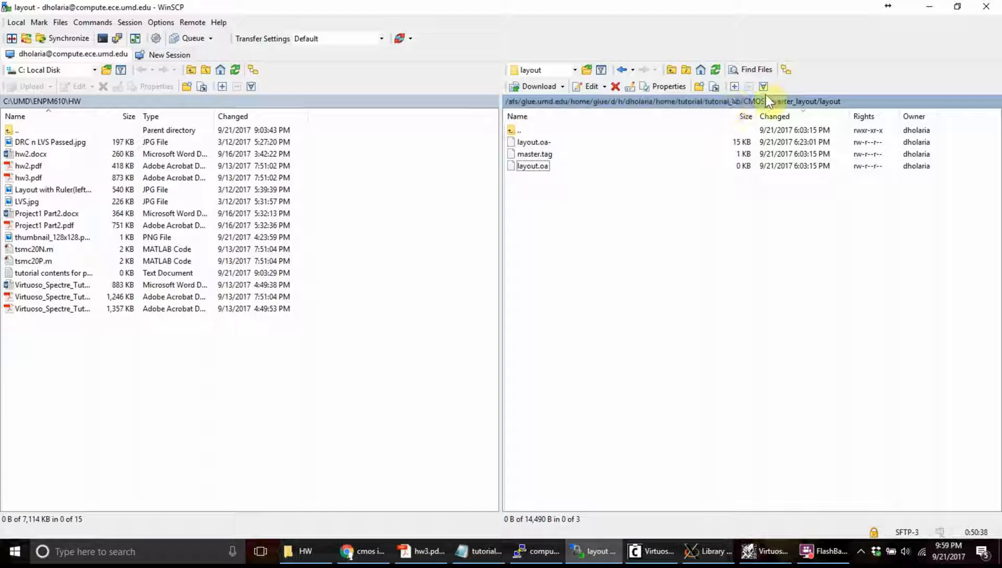
click(689, 100)
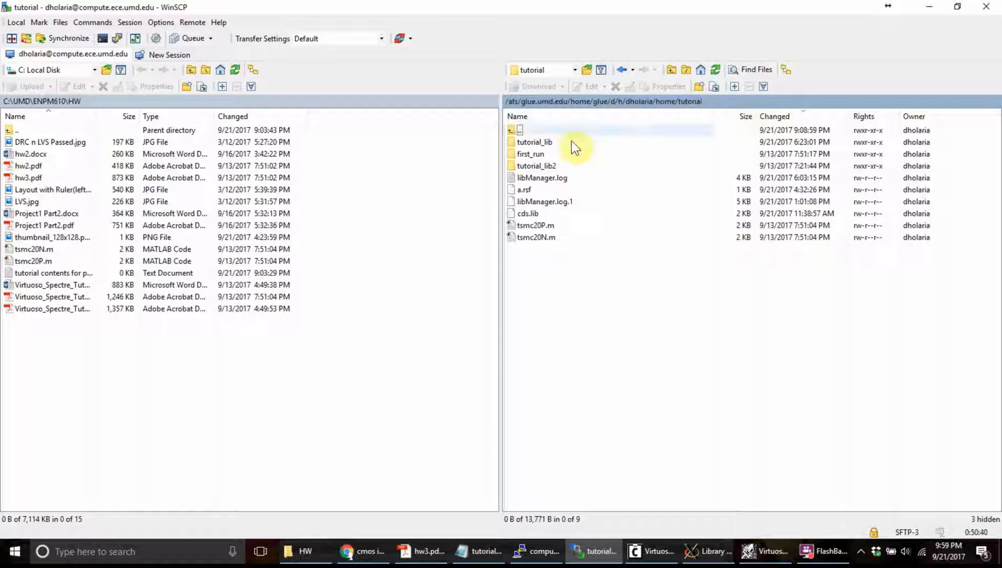
double_click(549, 143)
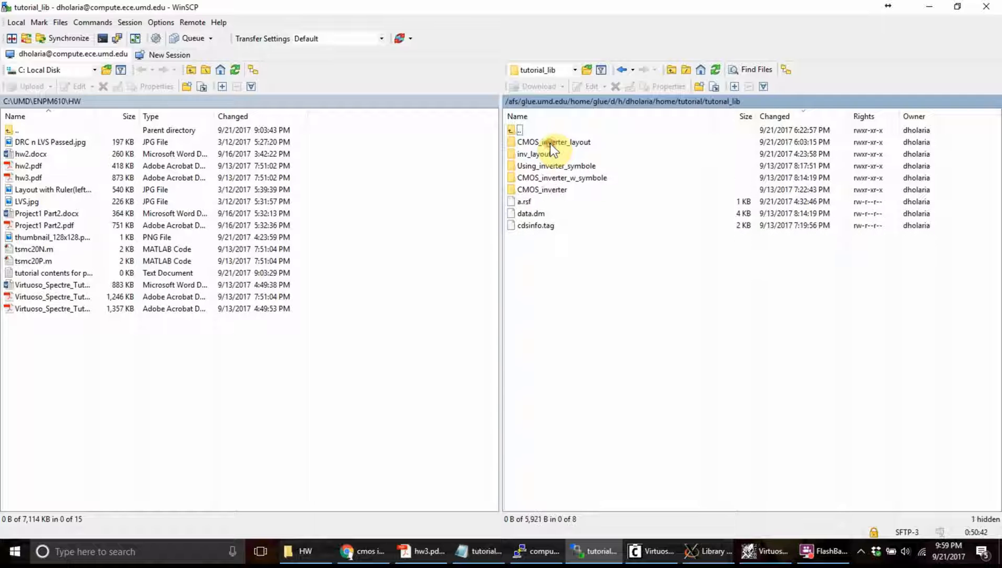
double_click(553, 177)
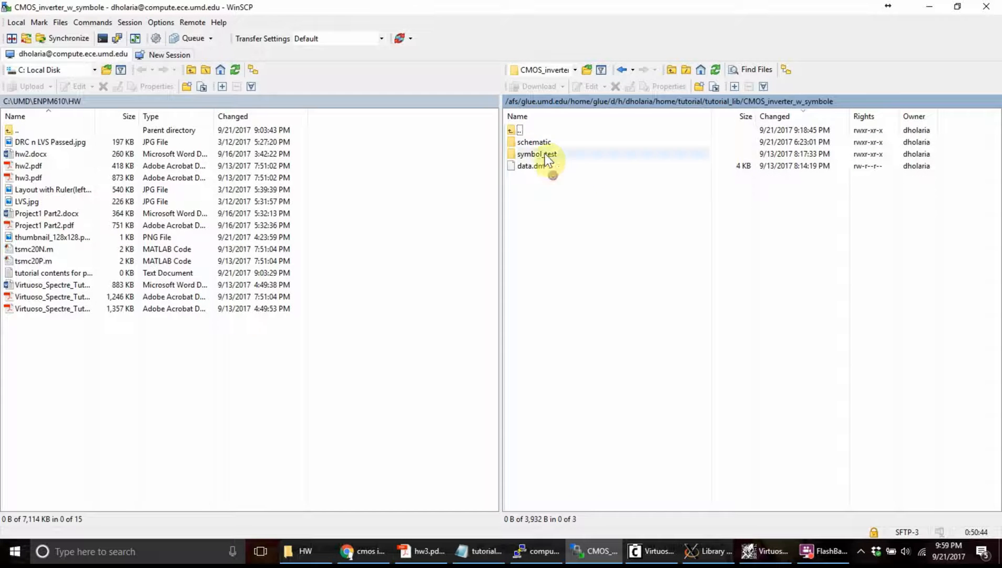
click(543, 143)
double_click(543, 144)
Delete the two sch.oa.cdslck lock files from the remote schematic folder.
click(549, 190)
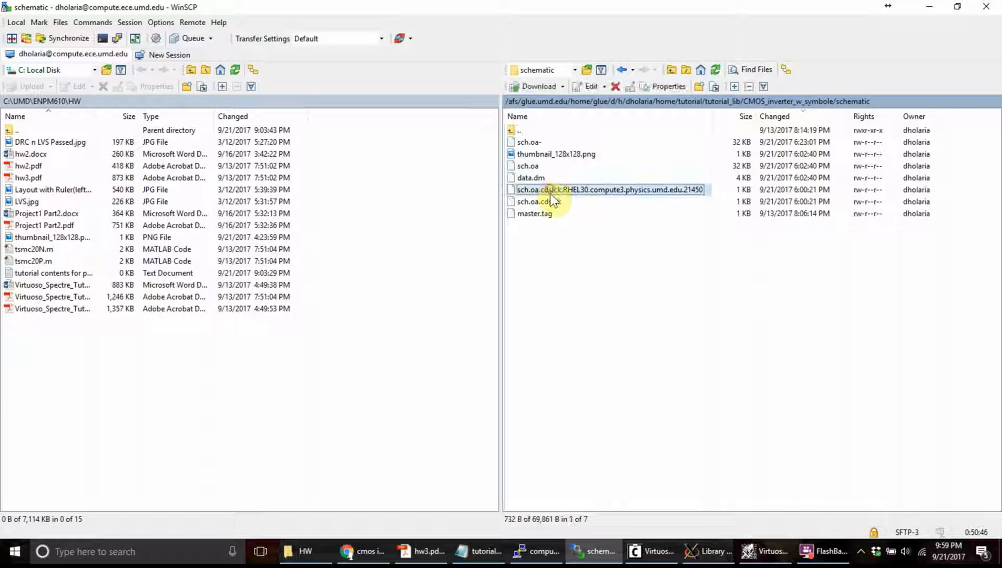
ctrl+click(549, 201)
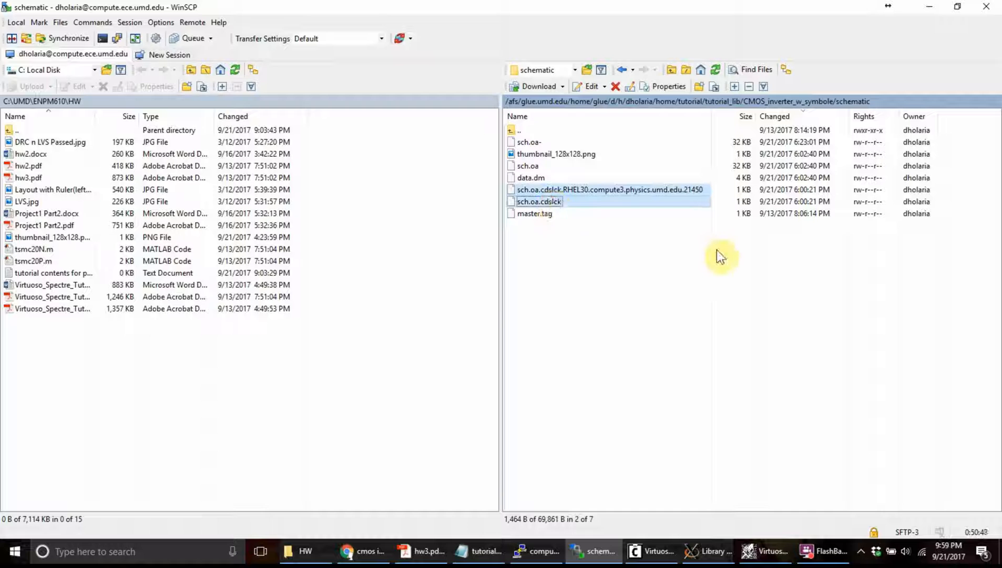
key(Delete)
key(Return)
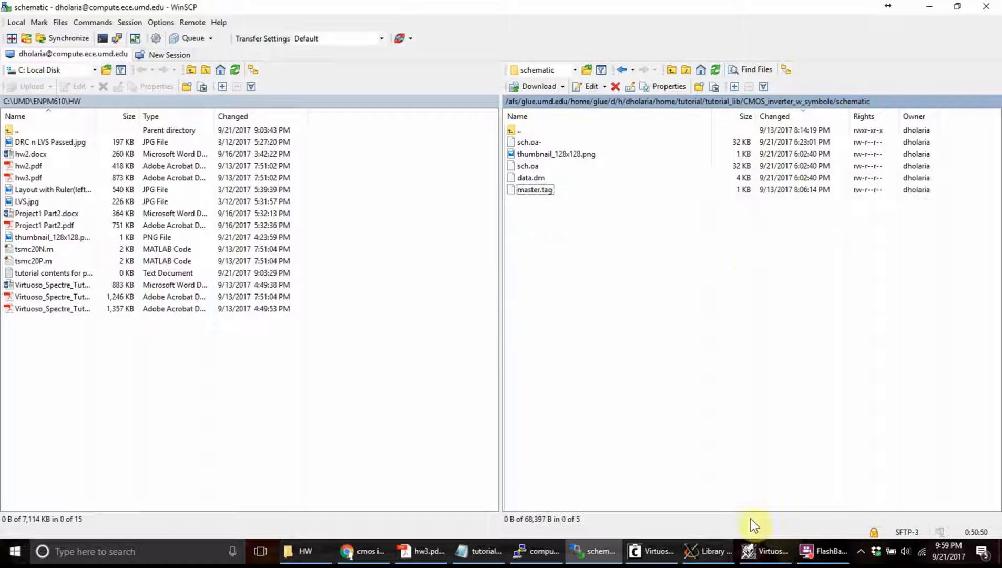
Return to the Library Manager and open the CMOS_inverter_w_symbole schematic in a maximized window.
click(708, 551)
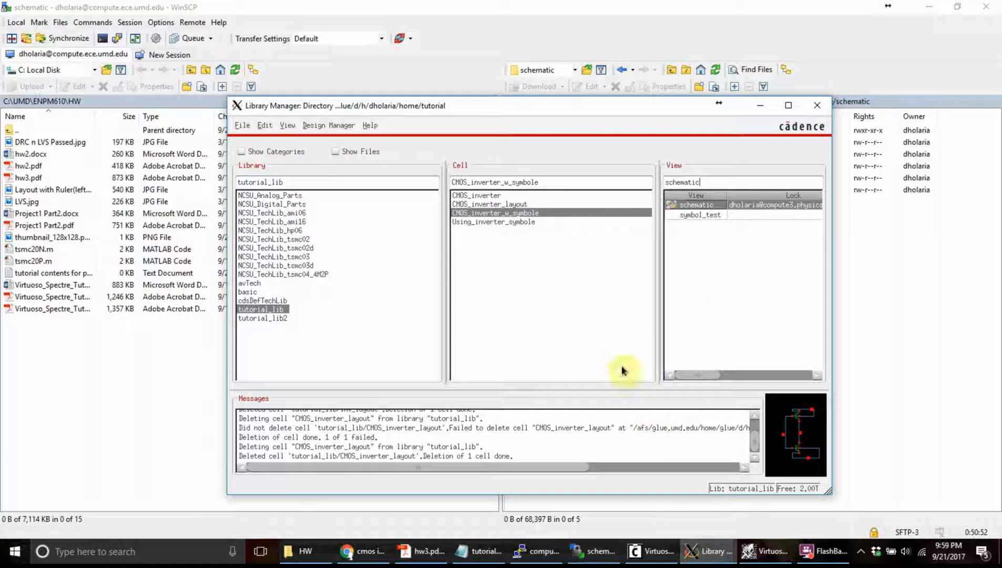
click(514, 213)
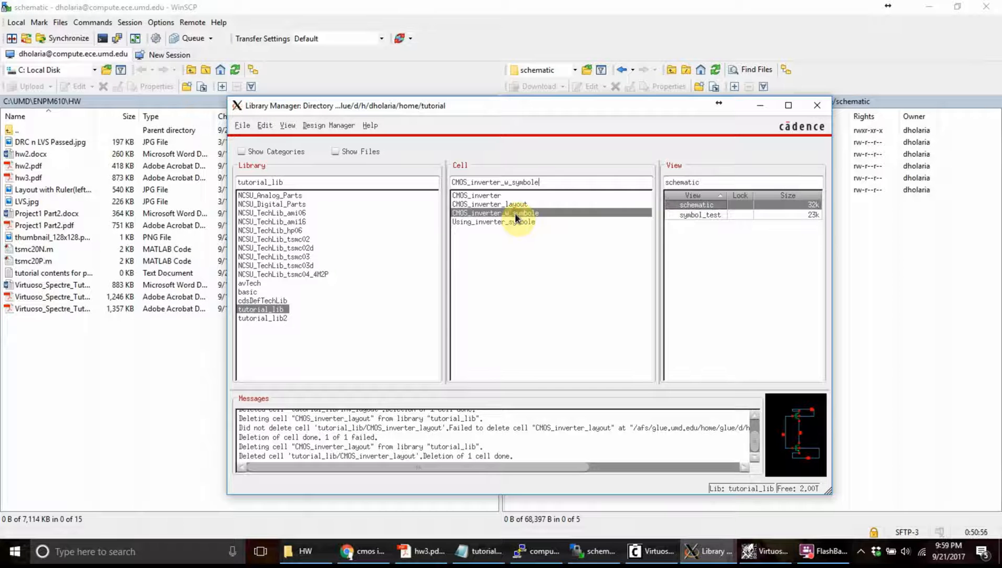
double_click(690, 209)
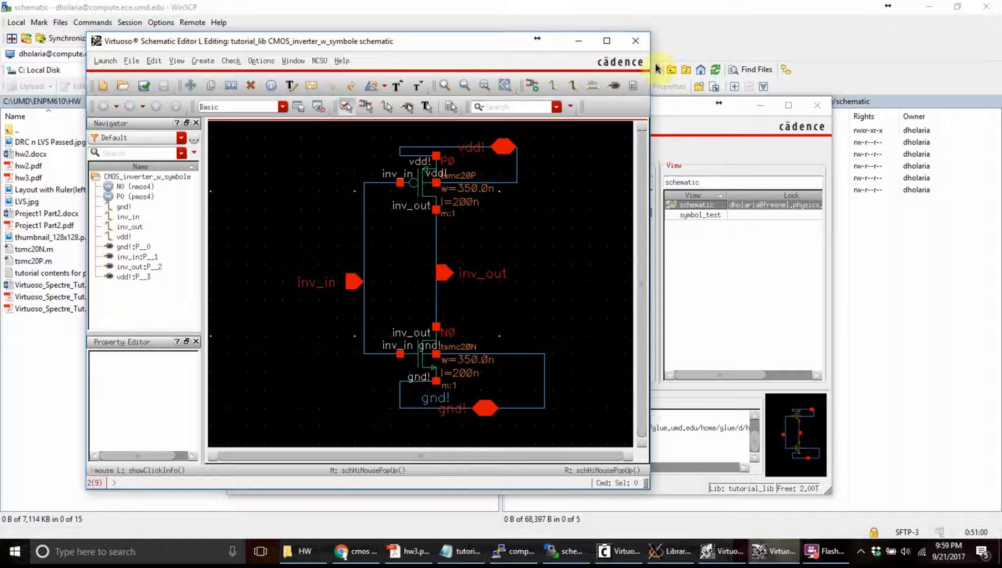
click(606, 40)
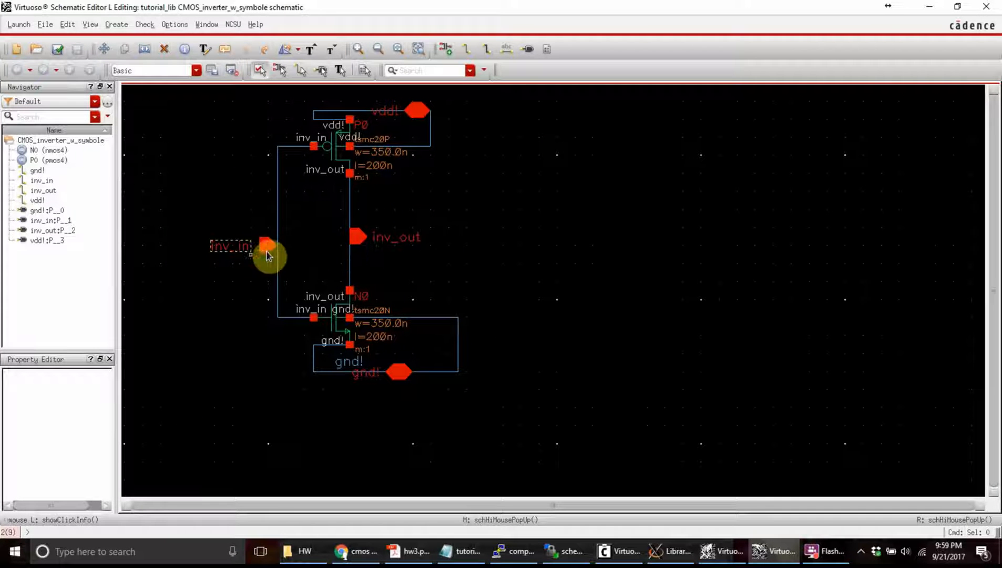
Return to the inverter layout and start creating a pin with terminal name inv_in and Create Label enabled.
click(732, 553)
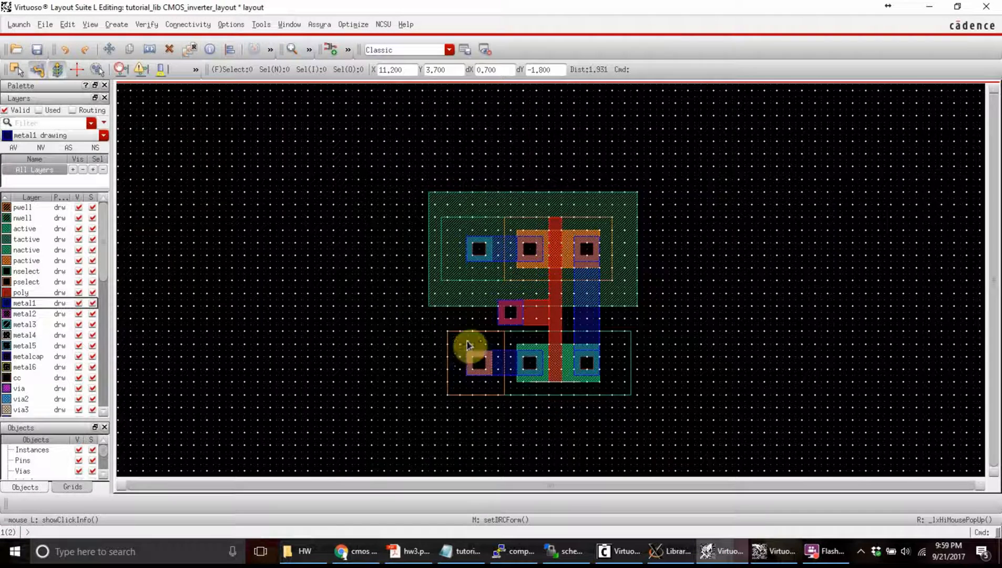
key(shift+z)
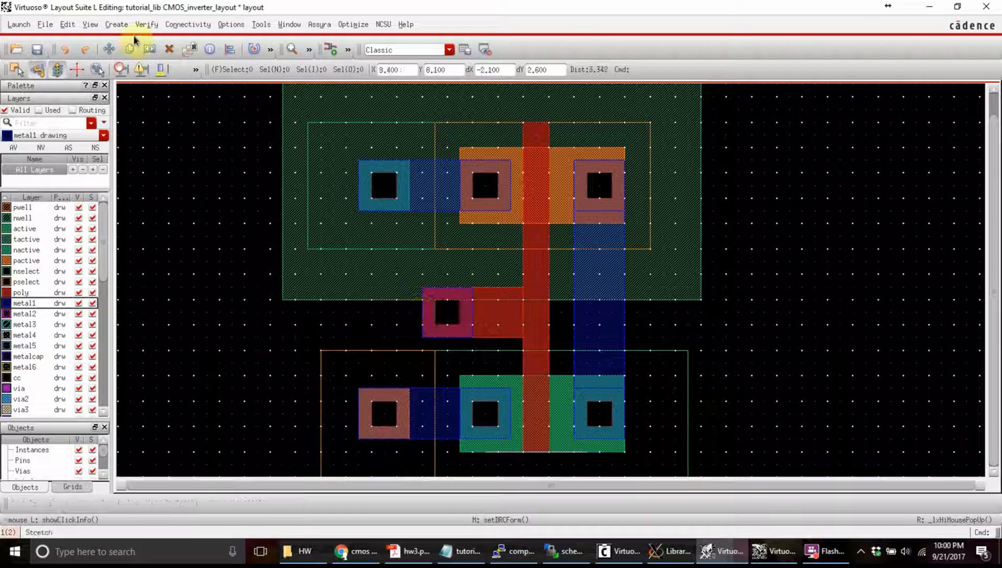
click(116, 25)
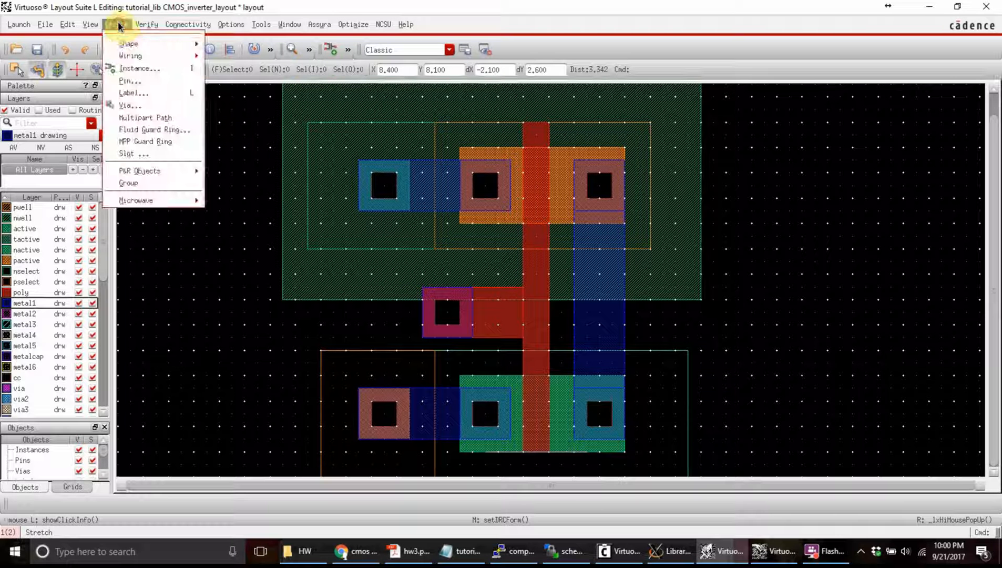
click(134, 82)
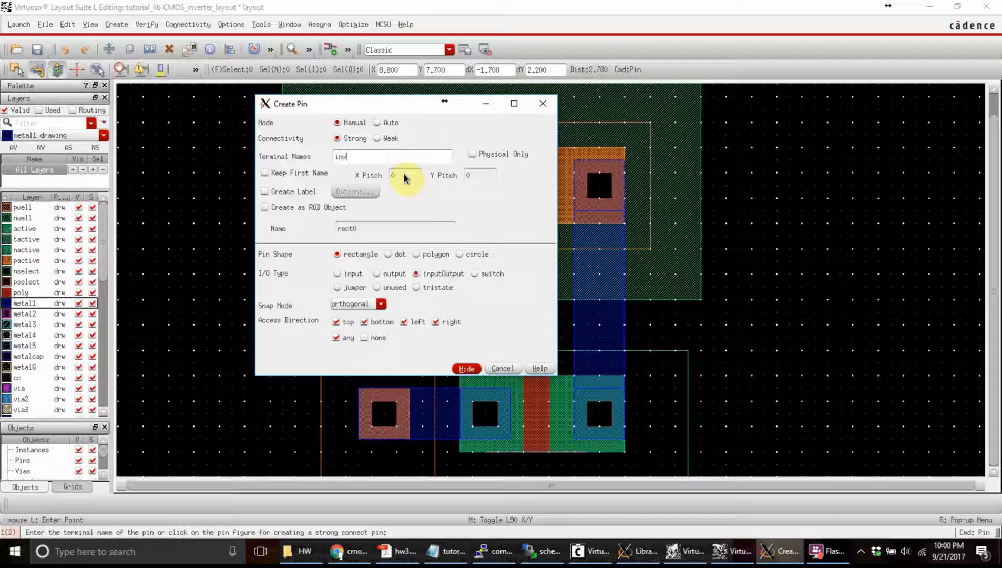
text(inv_in)
click(265, 191)
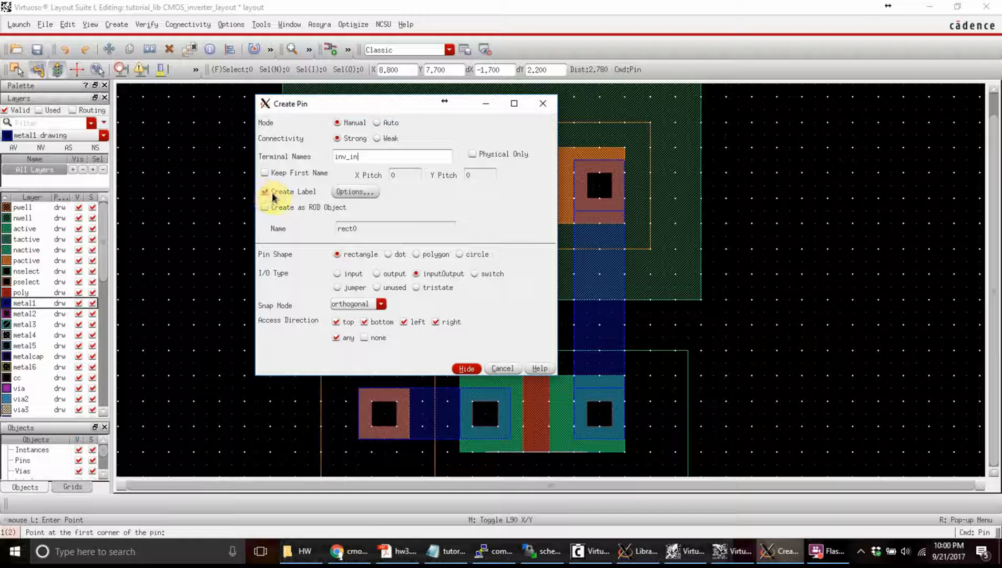
Set the pin label height to 0.1 and hide the pin form for placement.
click(346, 192)
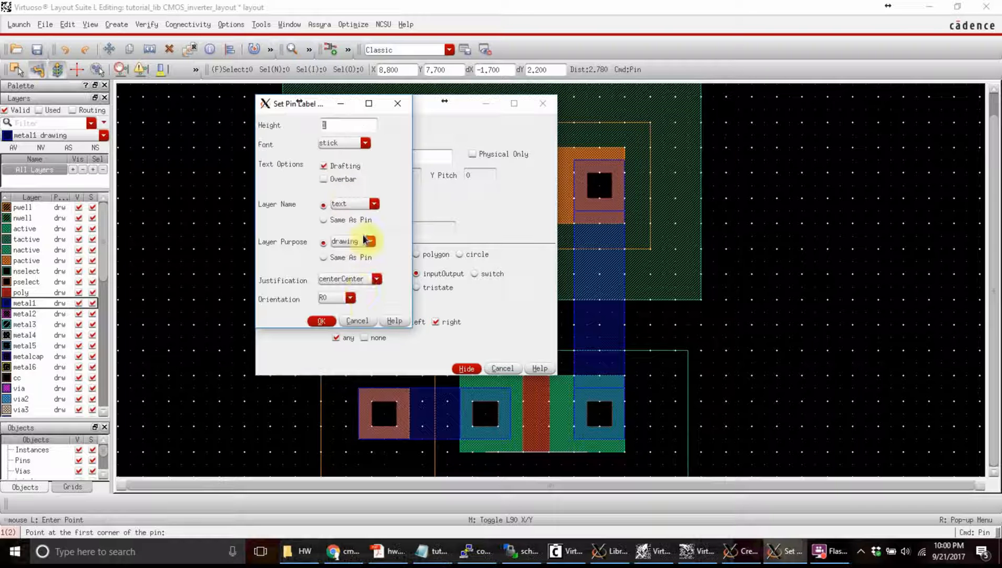
click(330, 127)
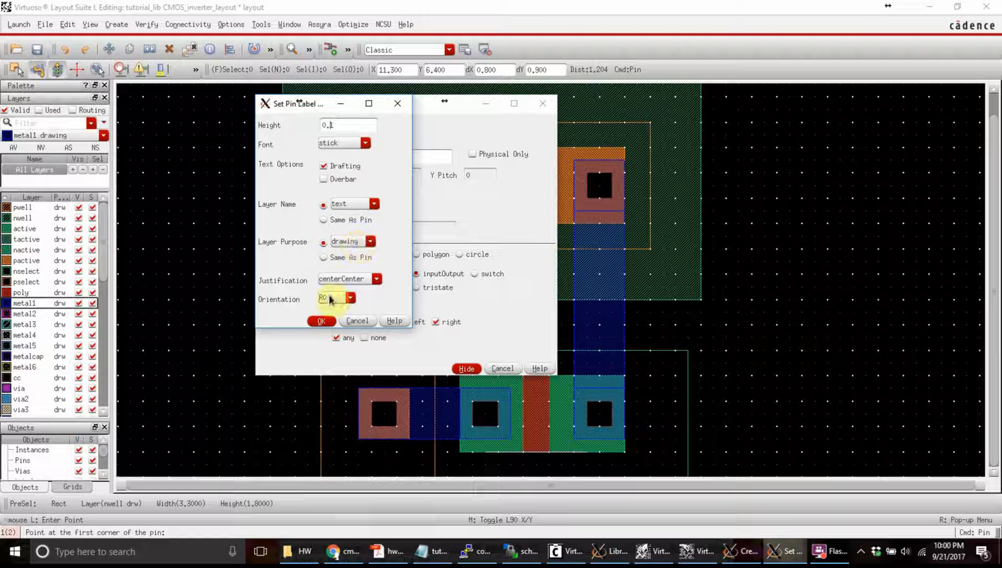
click(319, 322)
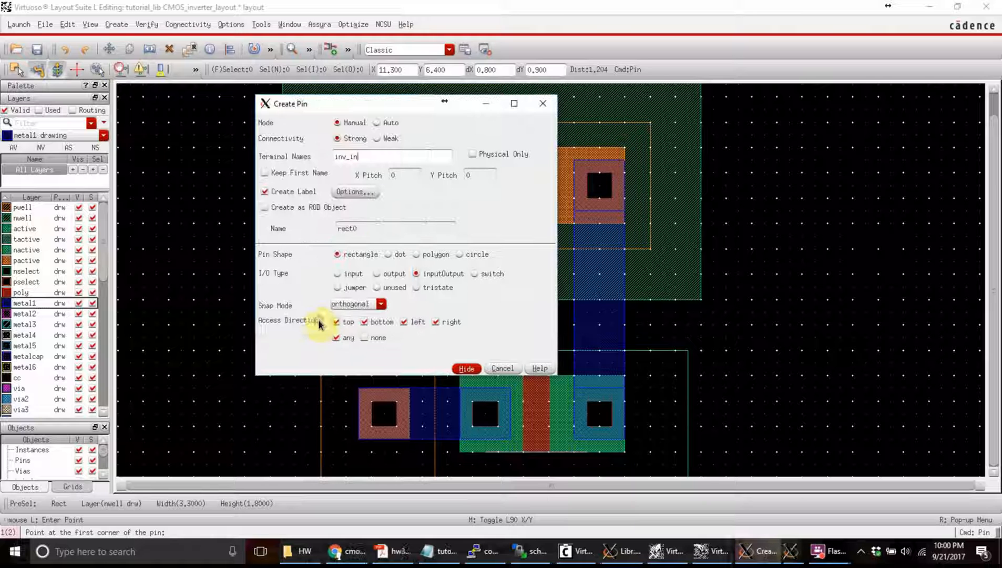
click(466, 369)
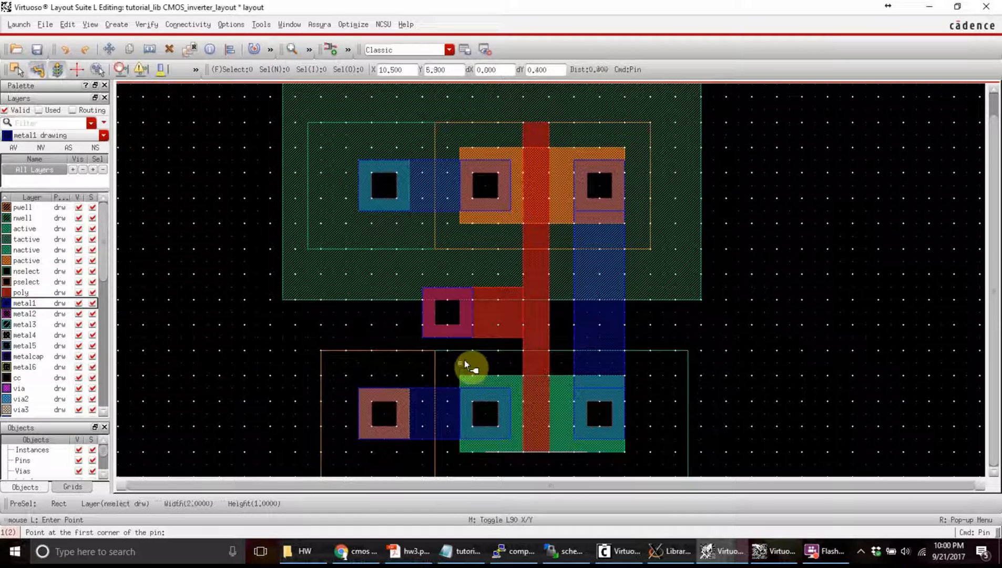
ctrl+scroll(445, 325, up, 3)
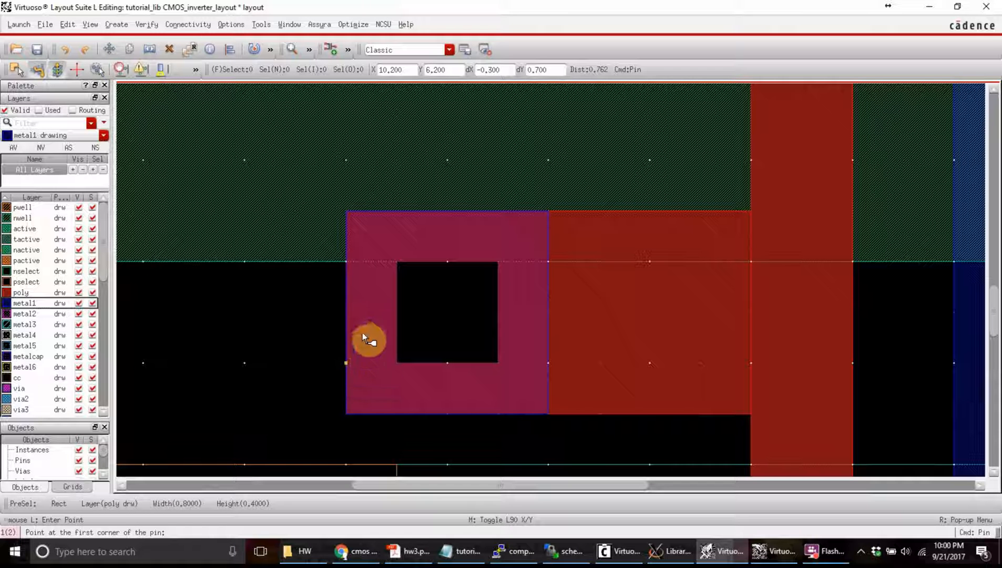
click(144, 313)
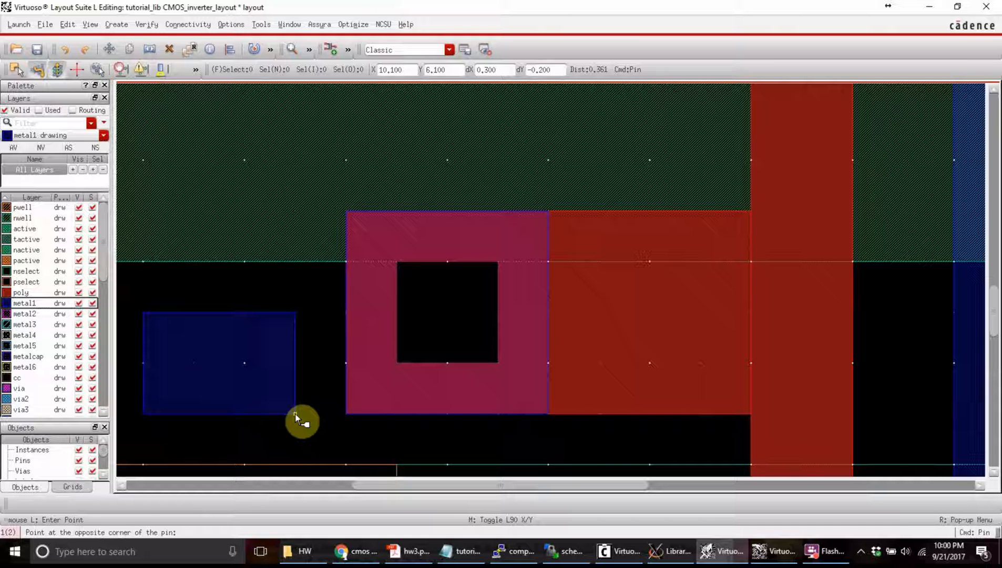
key(Escape)
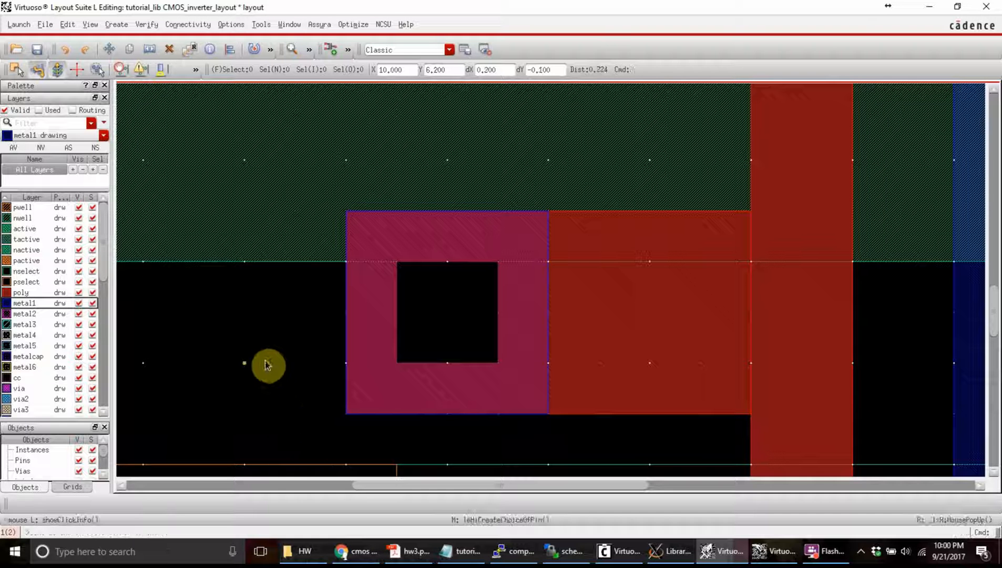
Select the metal1 layer and set up a rectangular pin with terminal name inv_in, Create Label enabled and I/O type inputOutput.
scroll(276, 359, down, 1)
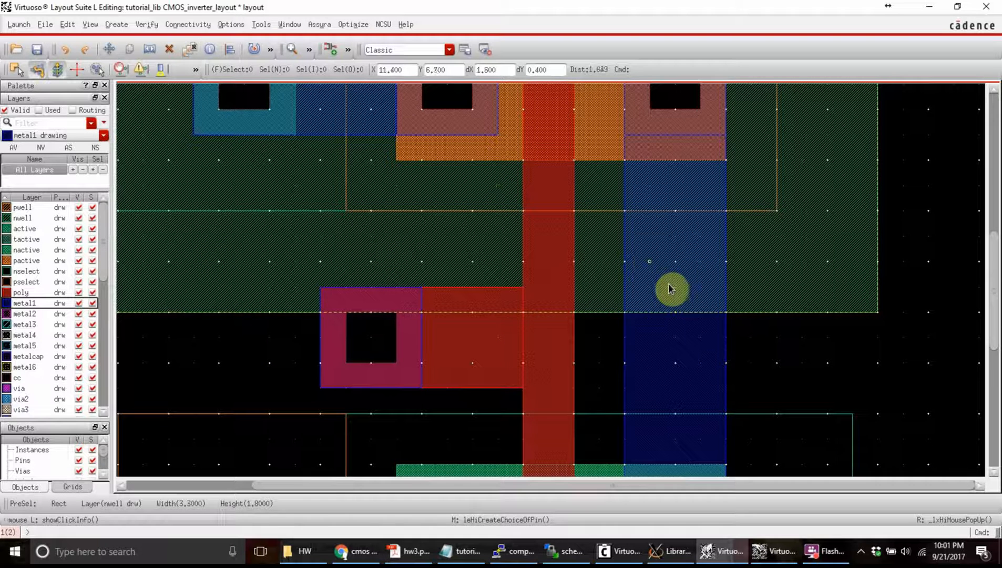
click(29, 305)
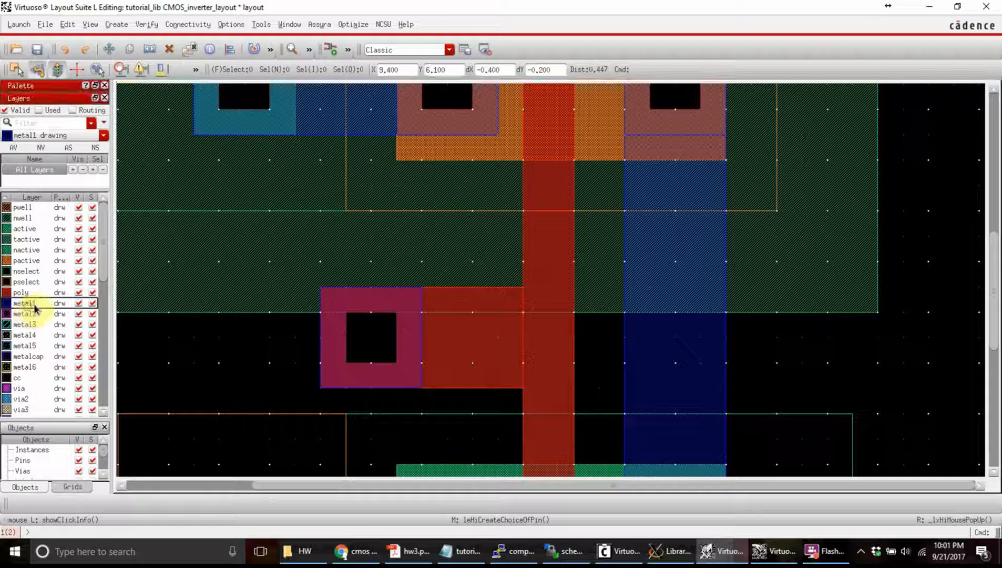
click(117, 26)
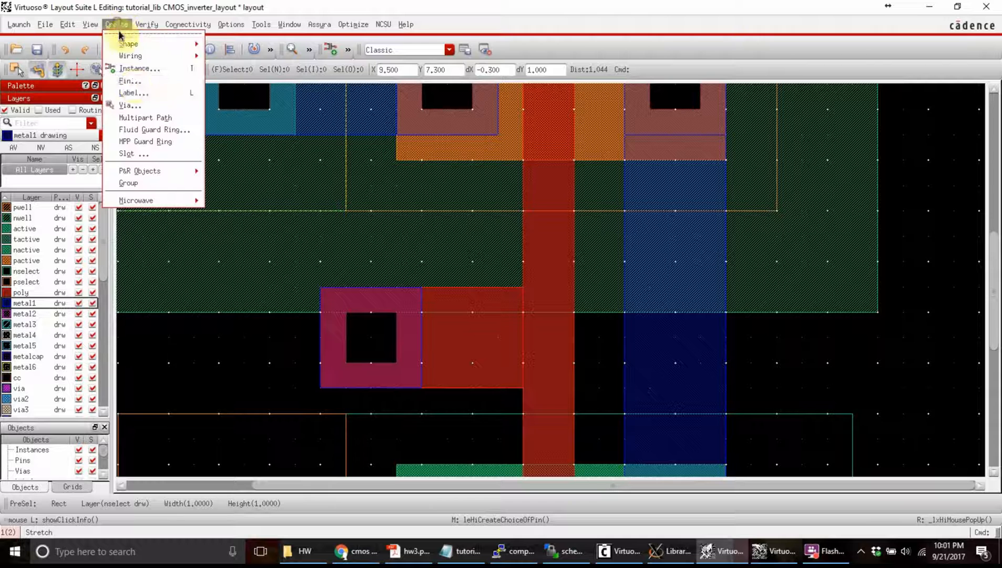
click(129, 81)
double_click(371, 176)
click(371, 176)
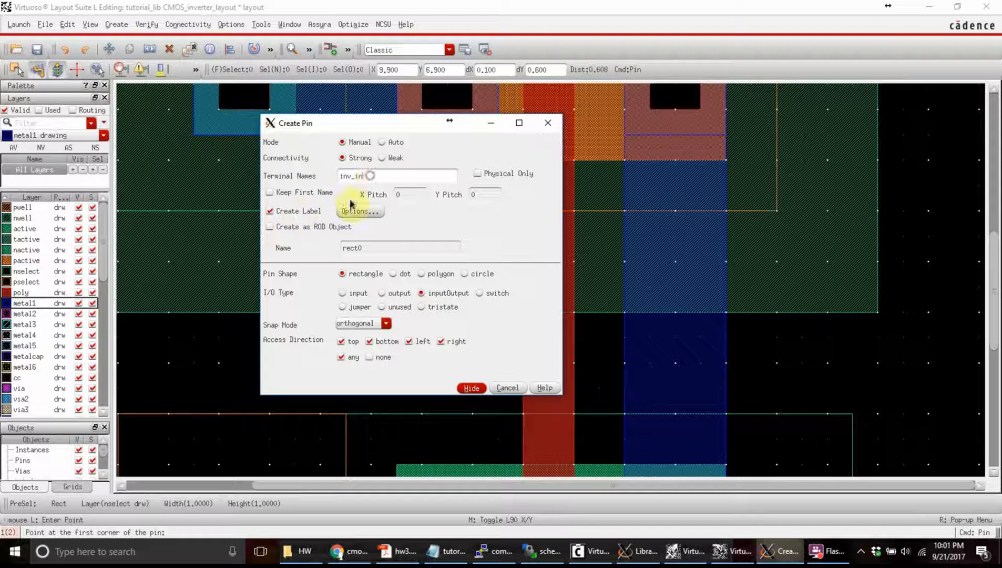
click(472, 389)
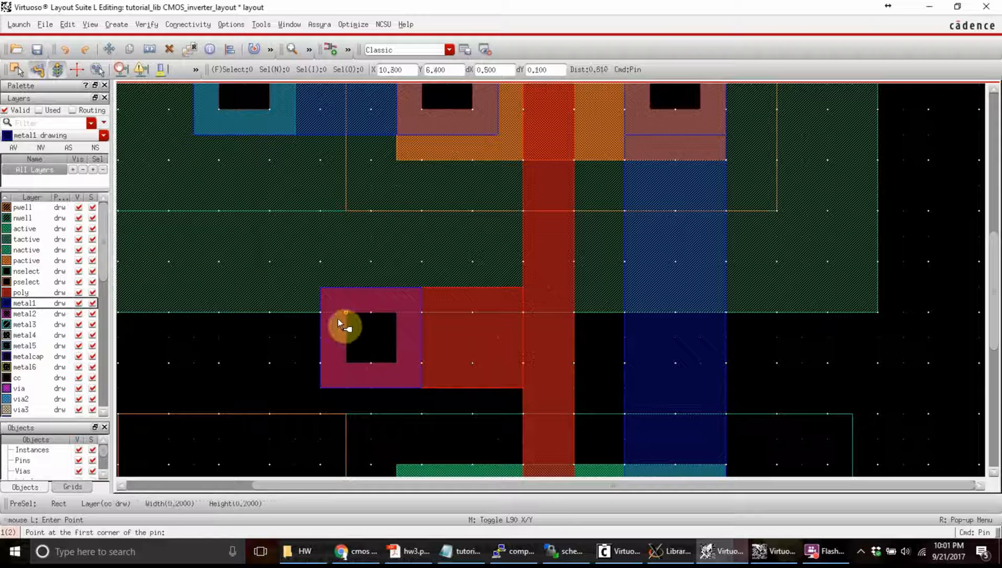
Draw the inv_in pin about 0.3 by 0.2 over the upper part of the gate contact's metal1 and place its label beside the contact.
click(326, 294)
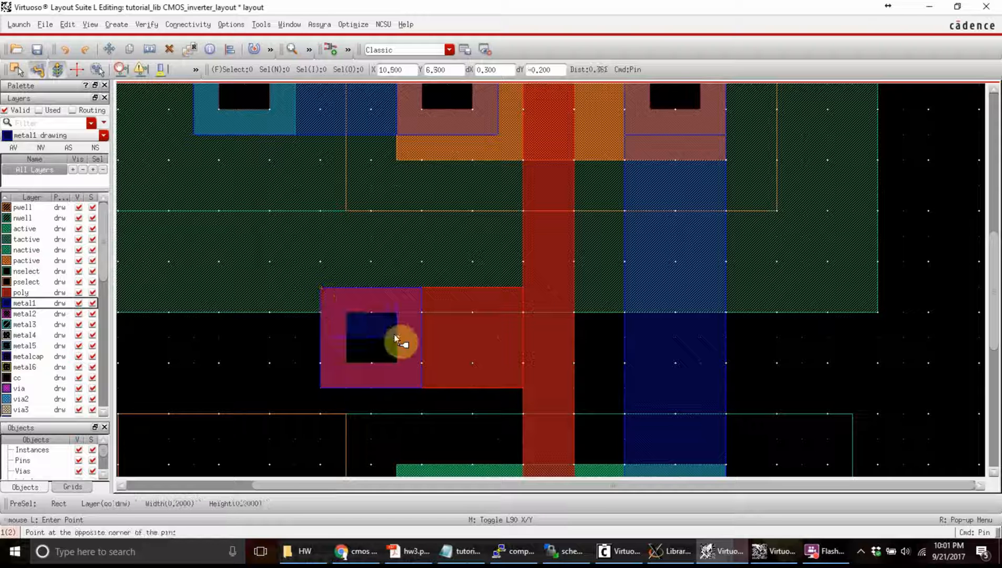
click(395, 339)
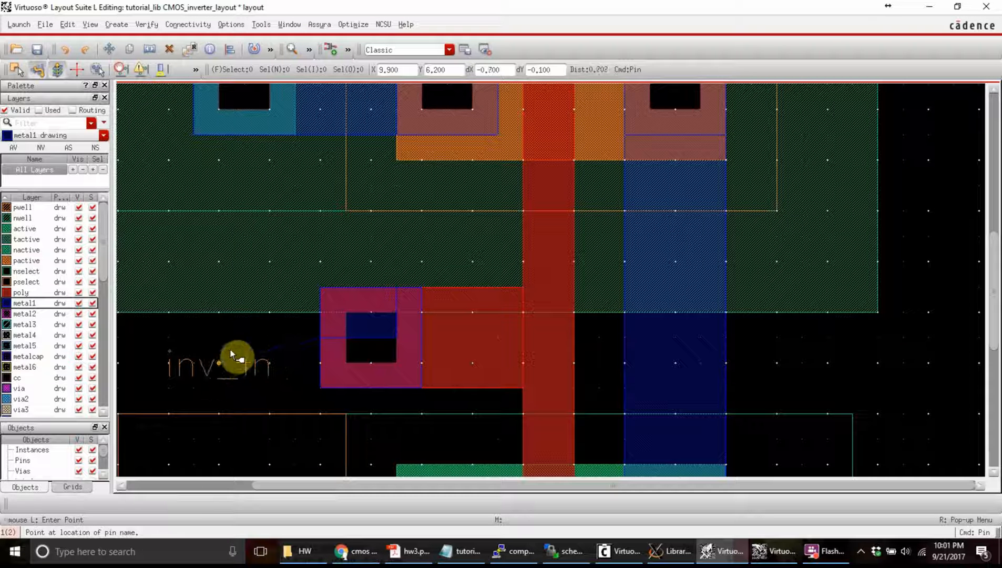
click(239, 357)
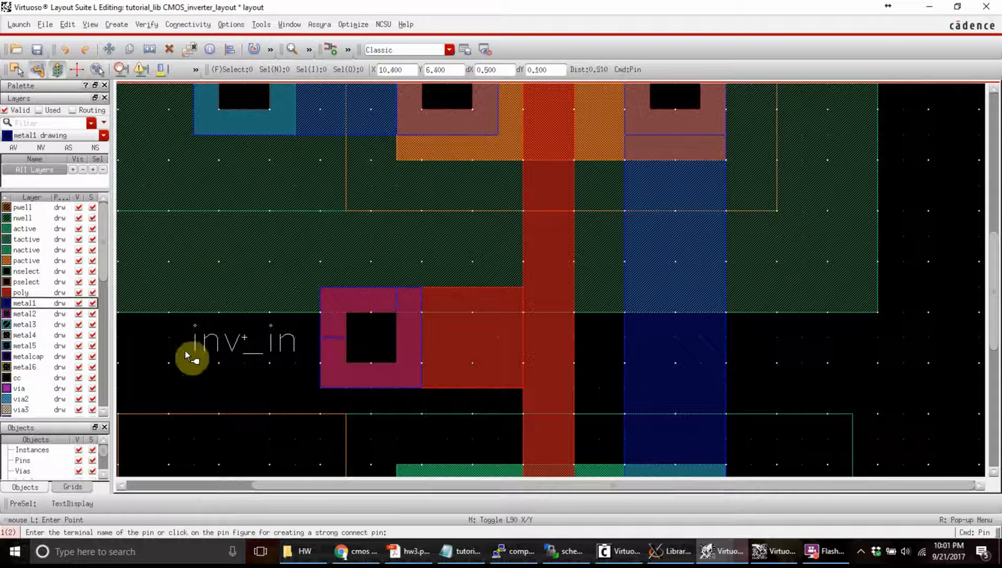
click(355, 317)
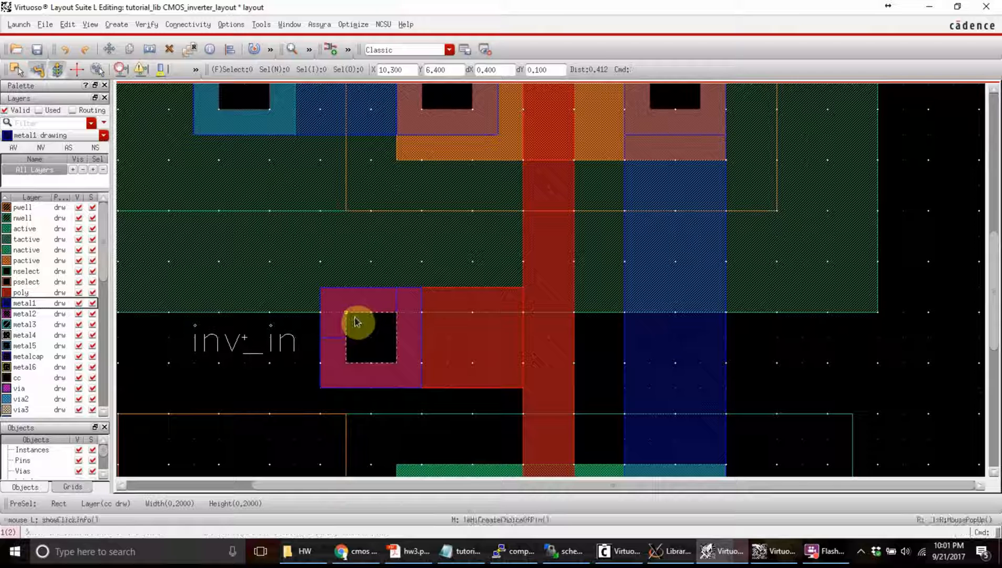
Set up another labelled rectangular metal1 pin with terminal name inv_out and I/O type output.
click(116, 24)
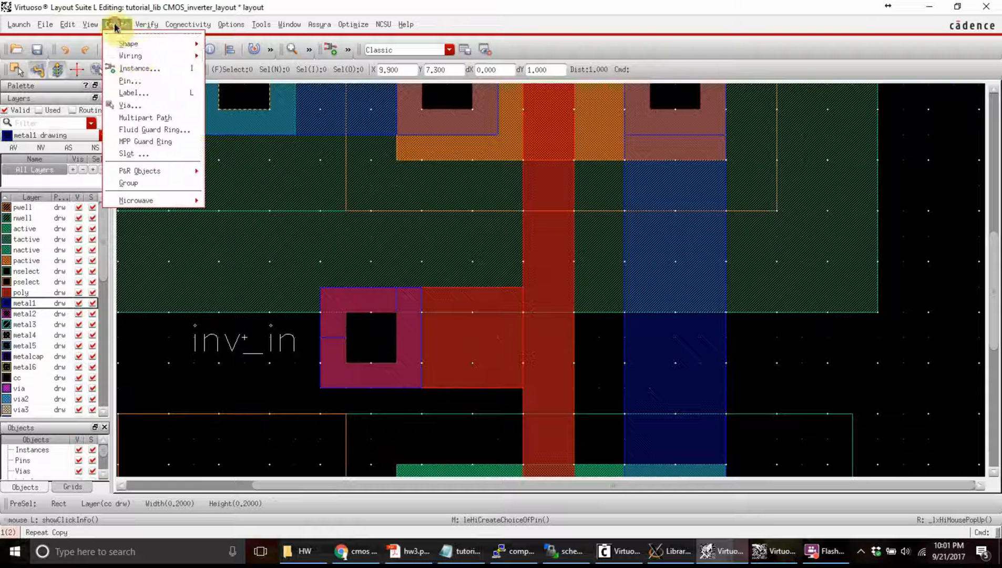
click(147, 87)
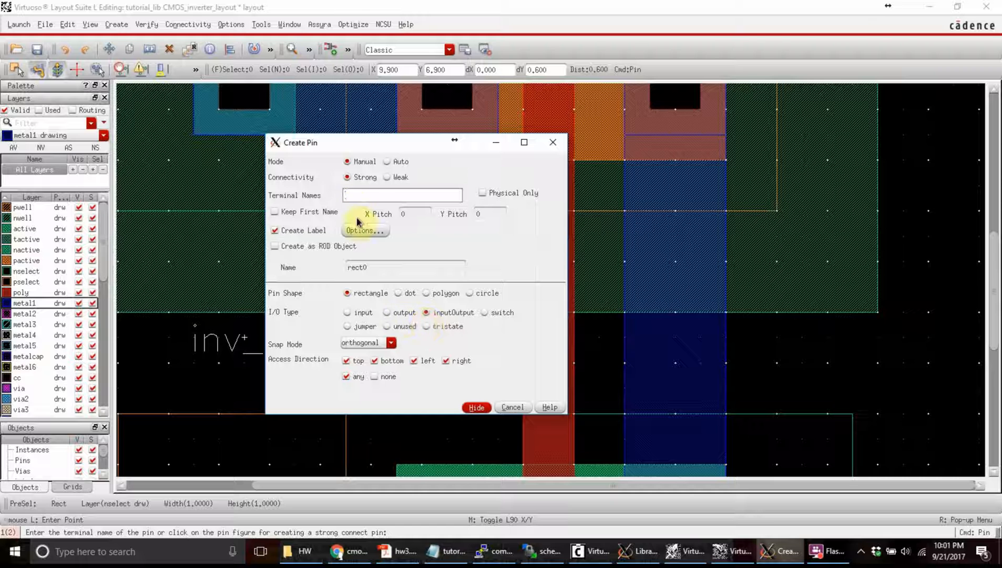
click(388, 314)
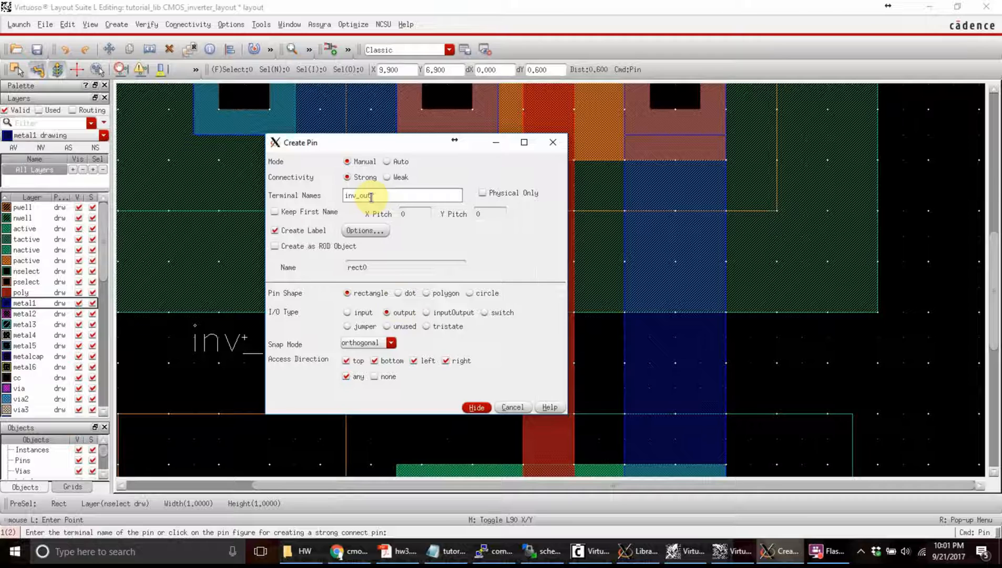
click(476, 407)
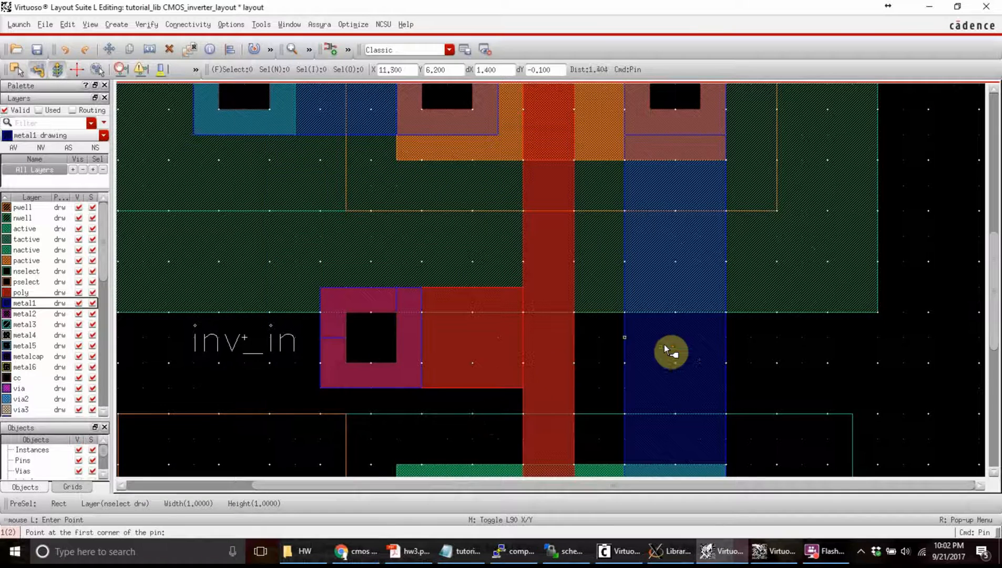
Draw the inv_out pin on the vertical metal1 strip joining the two drains, place its label beside the strip and end pin creation.
ctrl+scroll(671, 351, down, 4)
ctrl+scroll(684, 351, up, 6)
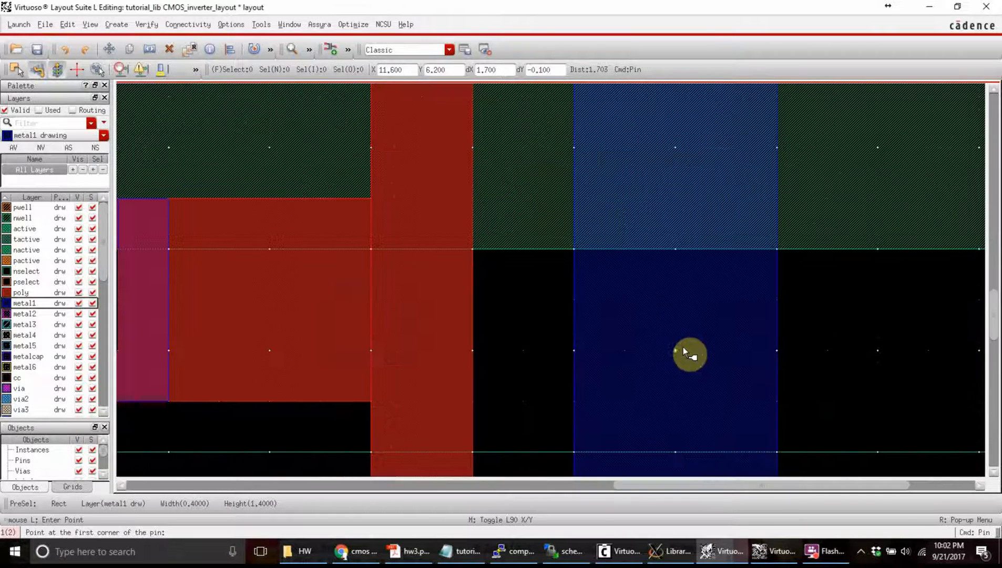
click(581, 303)
click(722, 403)
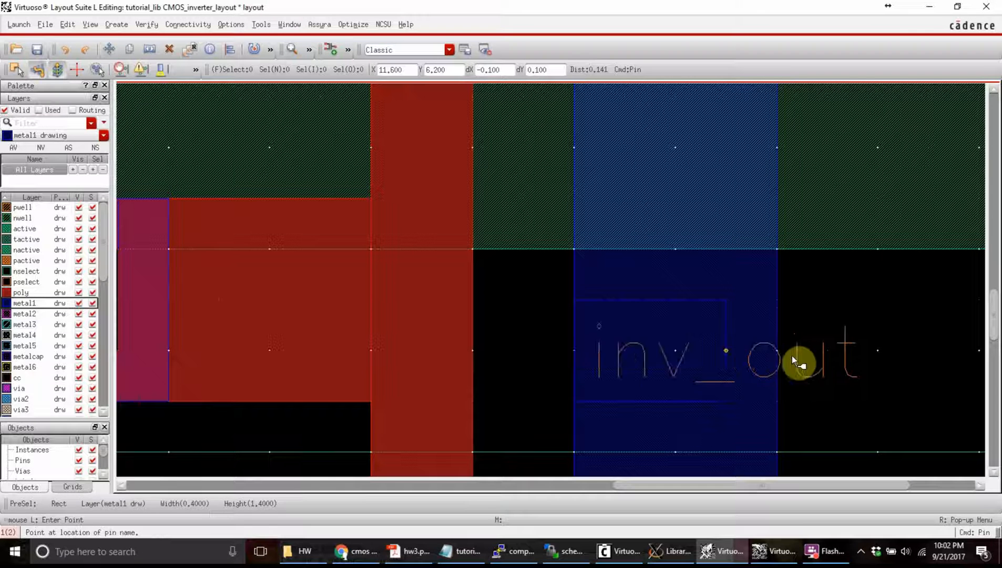
click(877, 342)
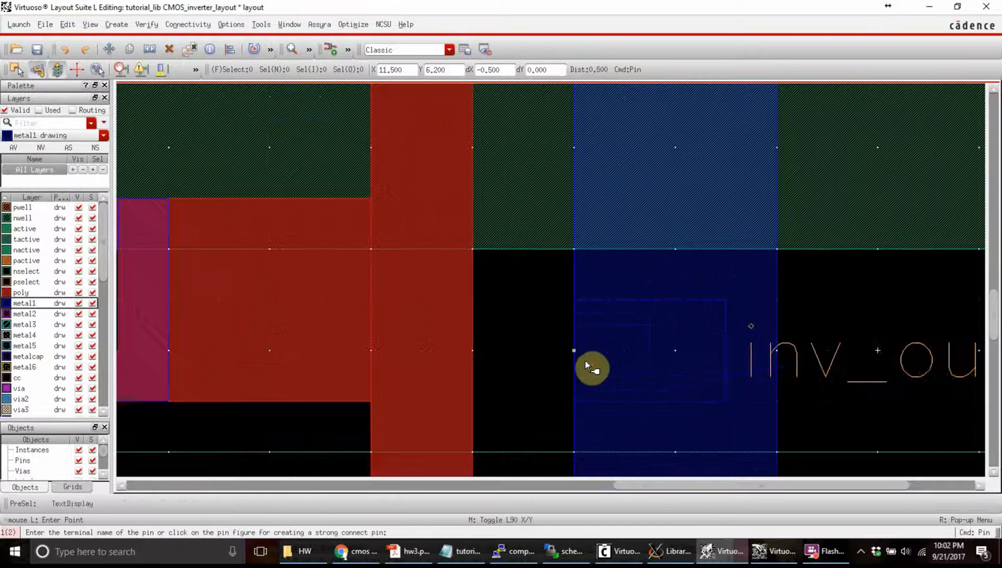
ctrl+scroll(584, 361, down, 3)
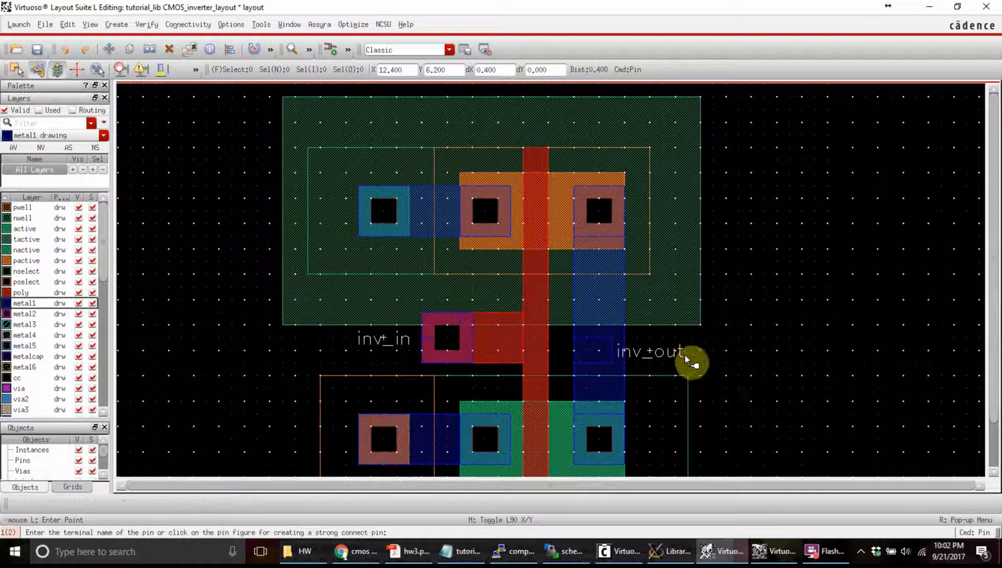
key(Escape)
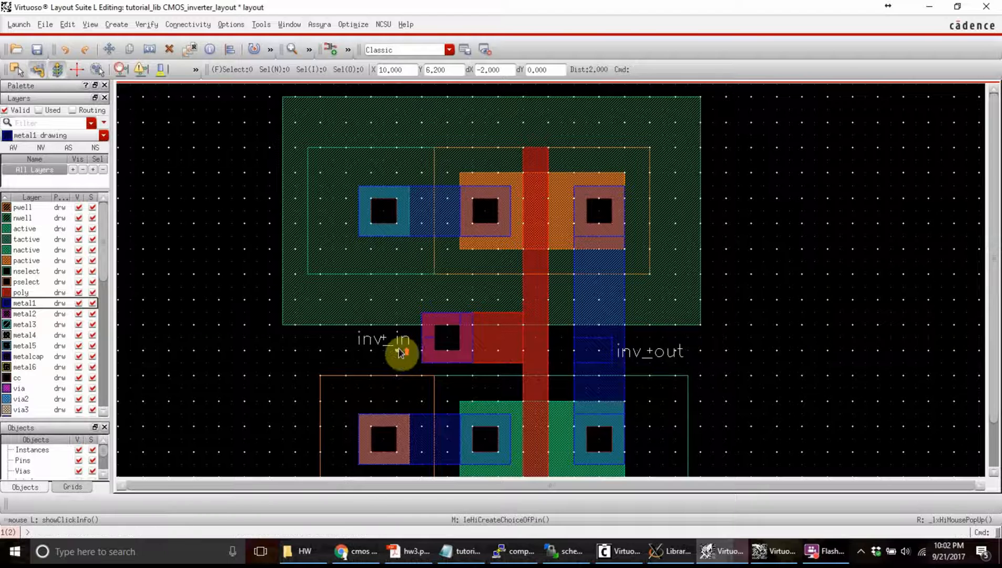
Change the inv_in pin's I/O type to input in its connectivity properties.
ctrl+scroll(409, 348, up, 2)
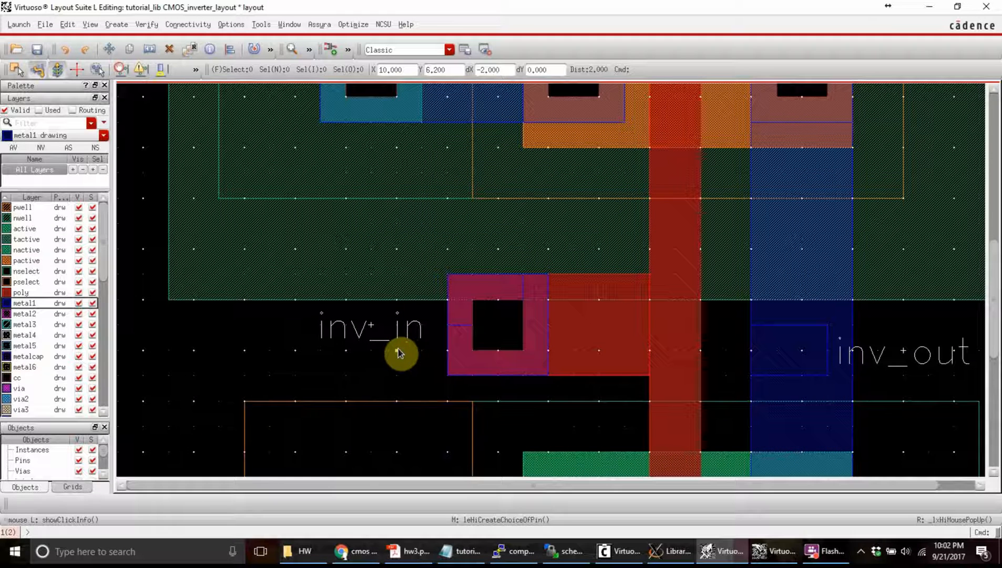
click(457, 329)
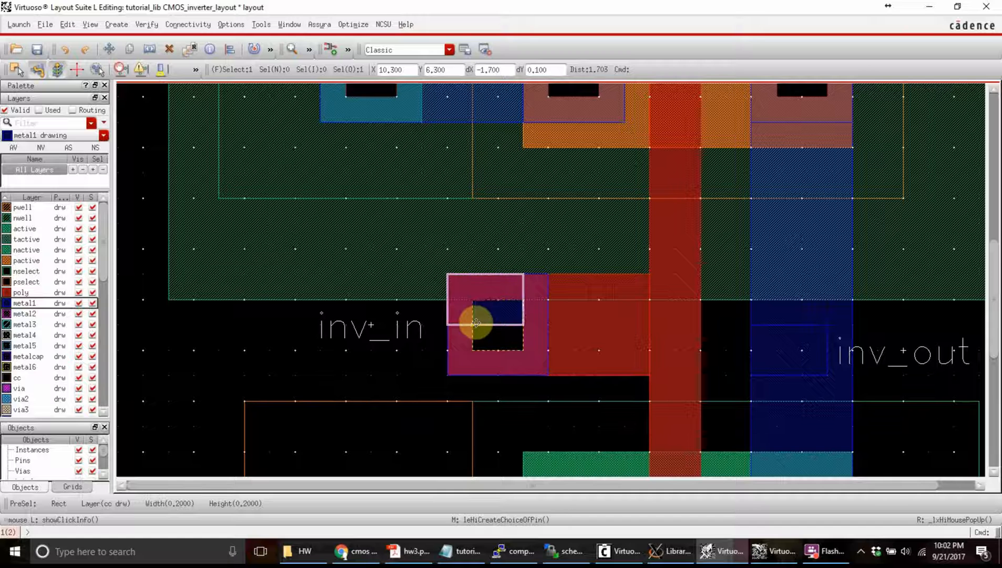
key(q)
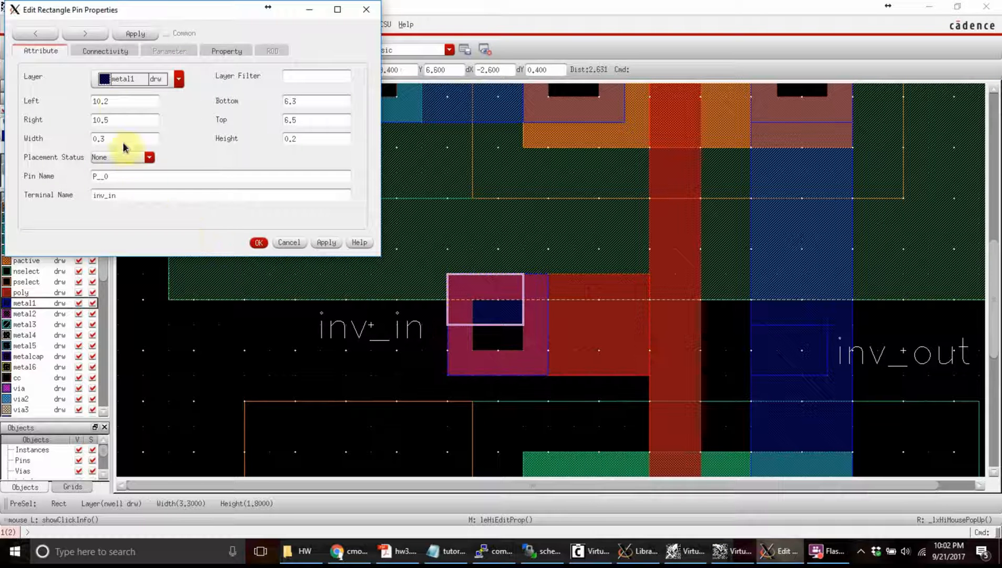
click(108, 51)
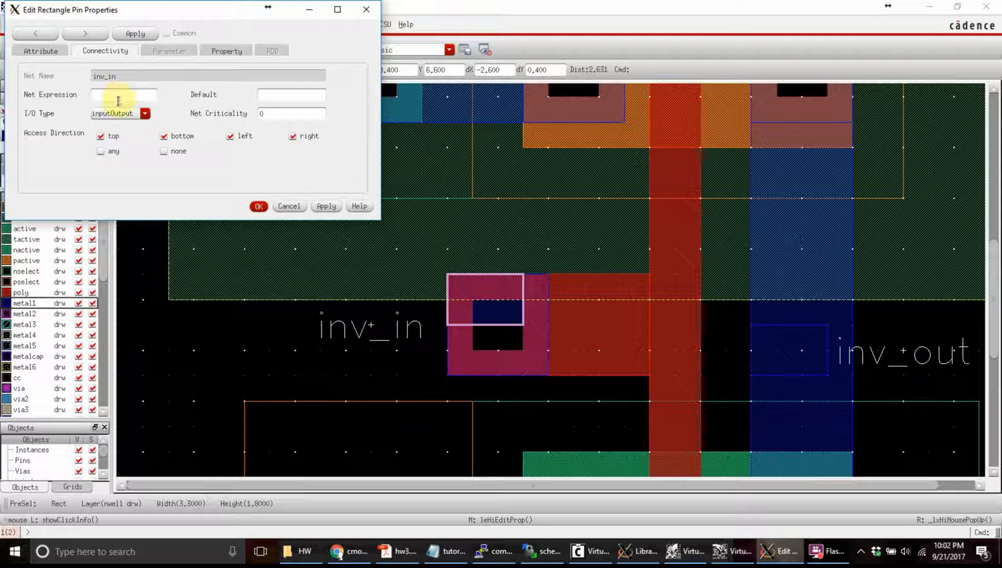
click(107, 115)
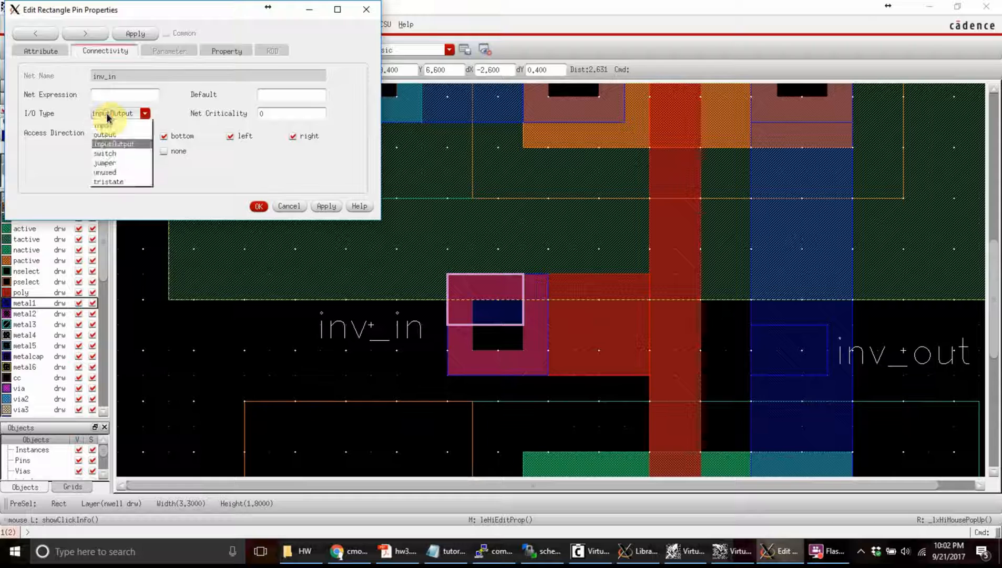
click(115, 127)
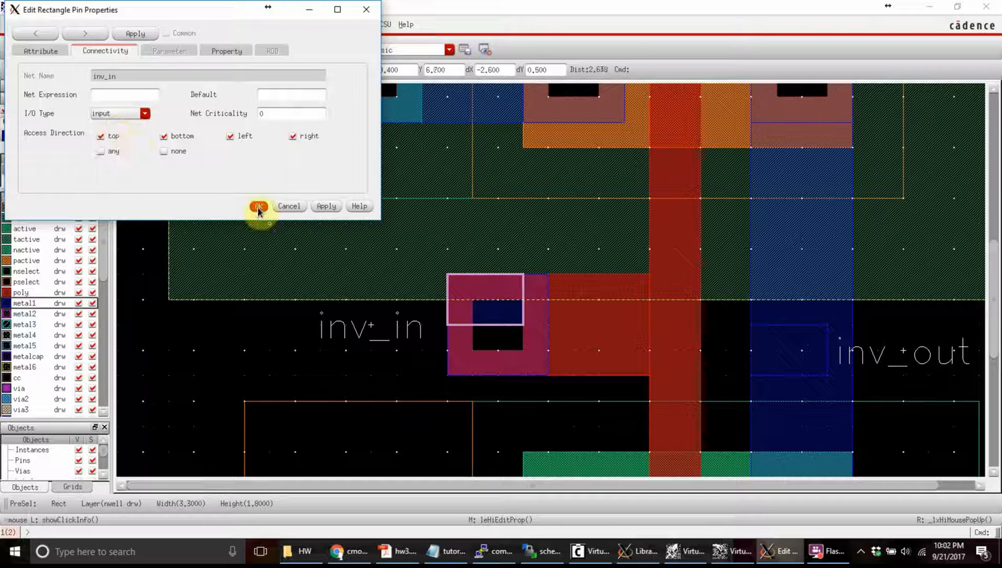
click(259, 206)
Set up a labelled rectangular metal1 pin with terminal name vdd! and I/O type inputOutput.
ctrl+scroll(336, 302, down, 5)
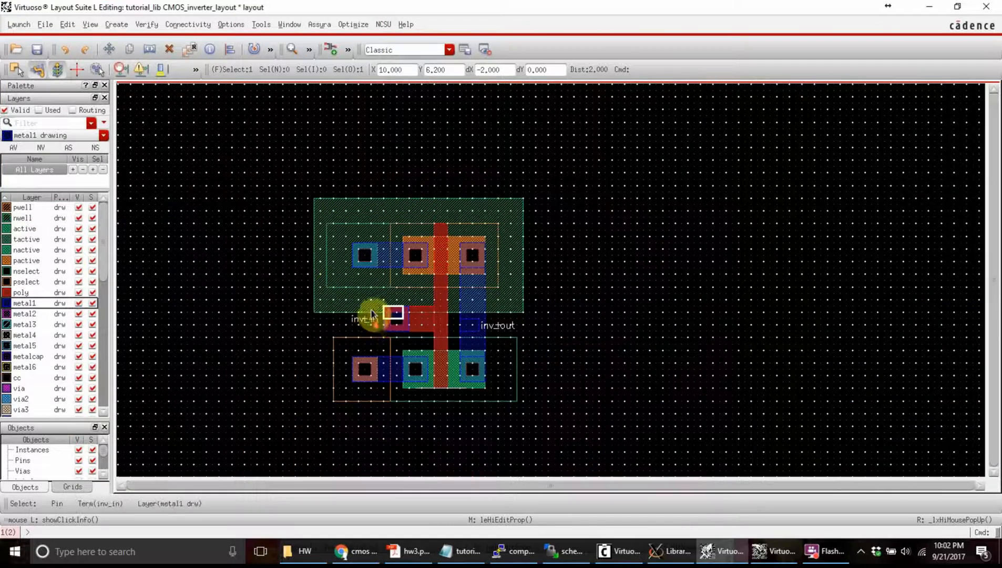
ctrl+scroll(381, 256, up, 5)
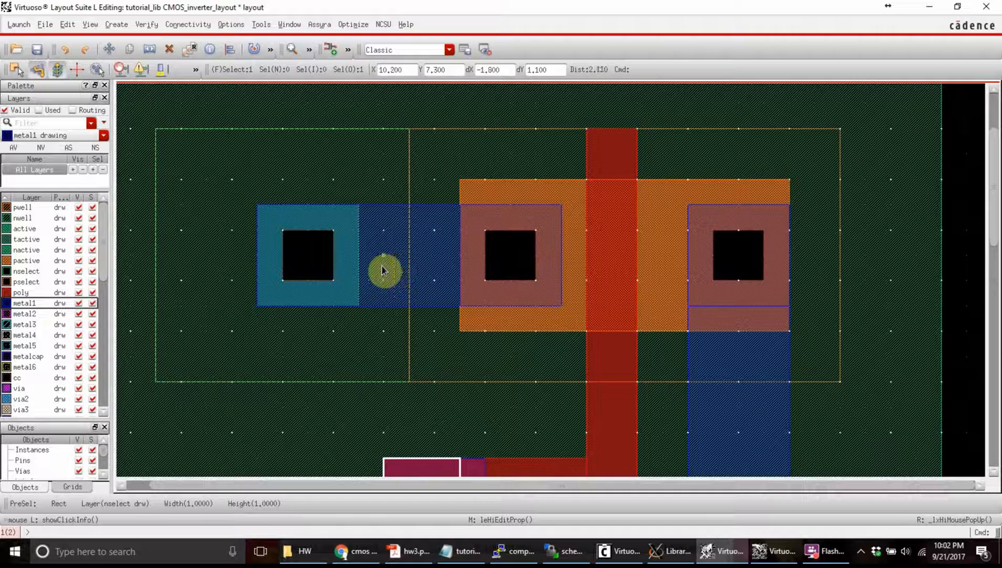
ctrl+scroll(384, 272, down, 3)
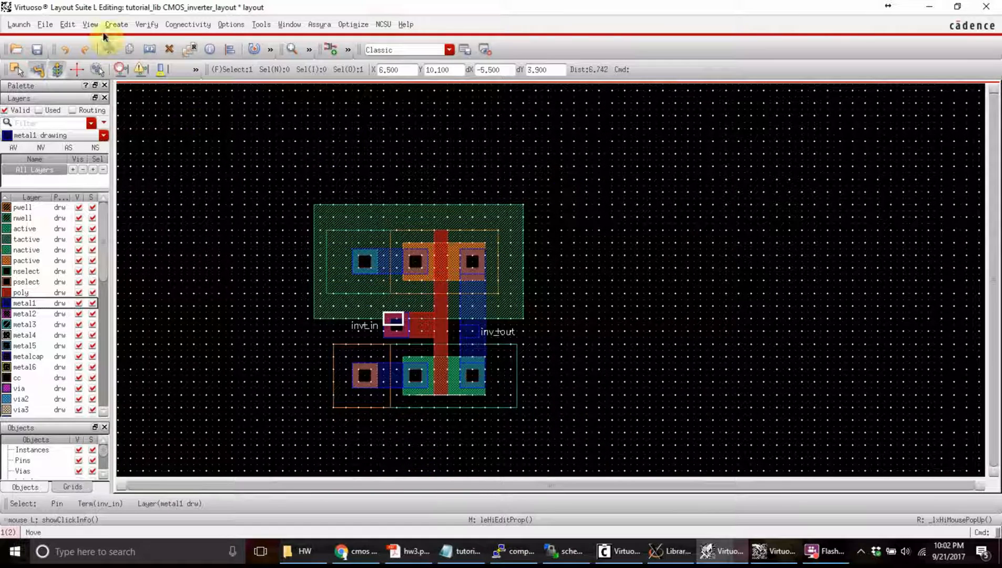
click(117, 24)
click(136, 85)
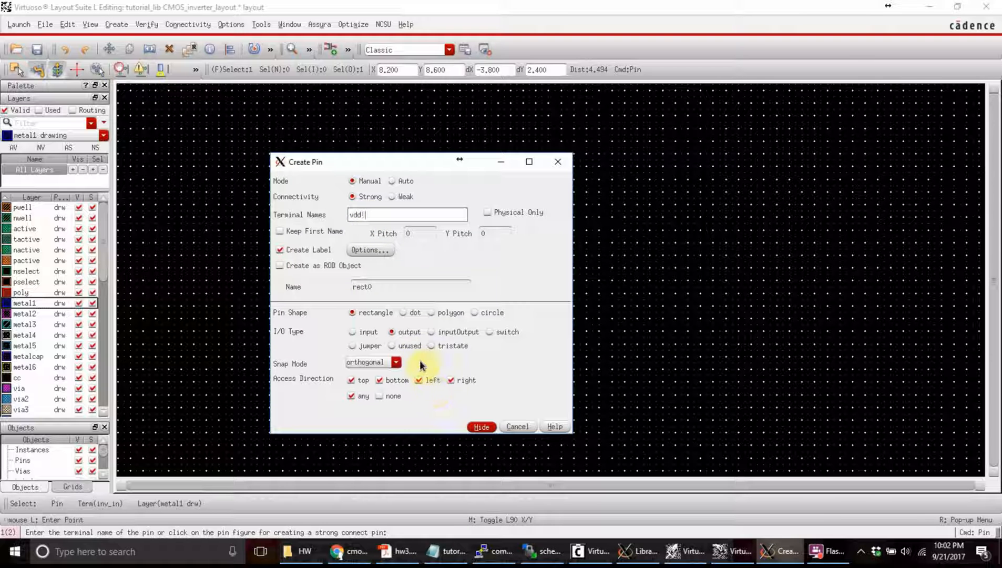
click(435, 332)
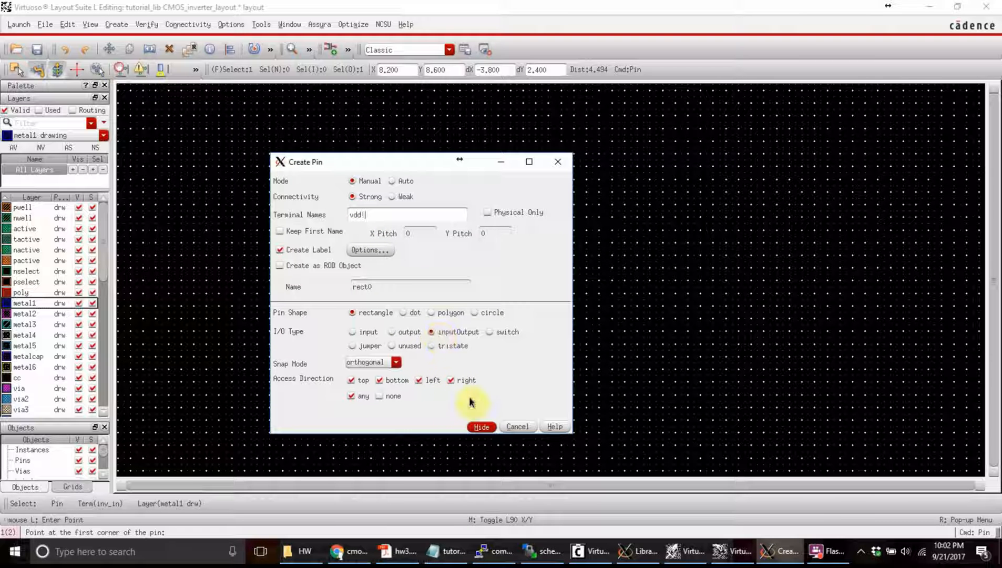
click(481, 426)
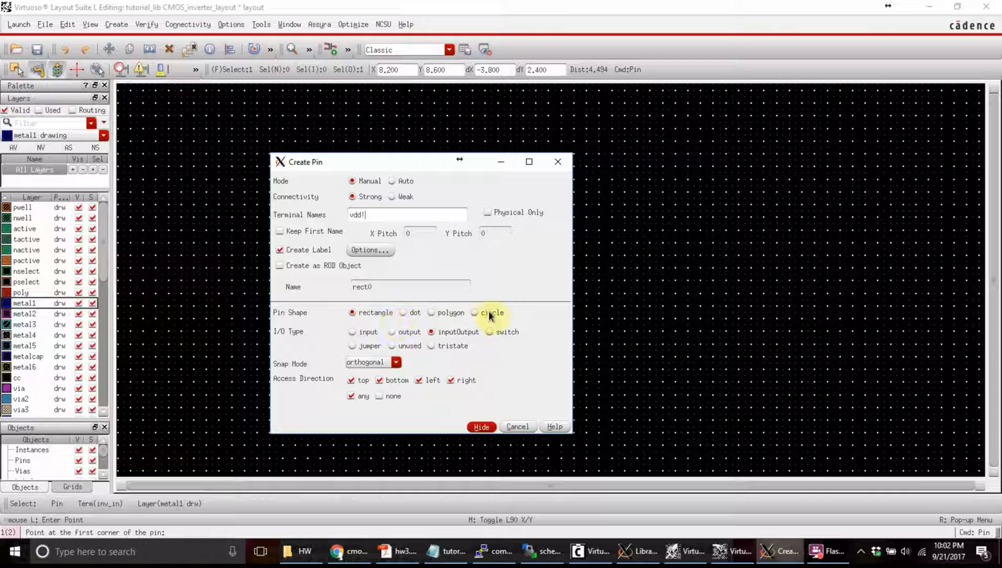
click(481, 427)
Draw the vdd! pin on the metal1 between the two upper-left contacts in the n-well and place its label above the metal.
ctrl+scroll(394, 275, up, 3)
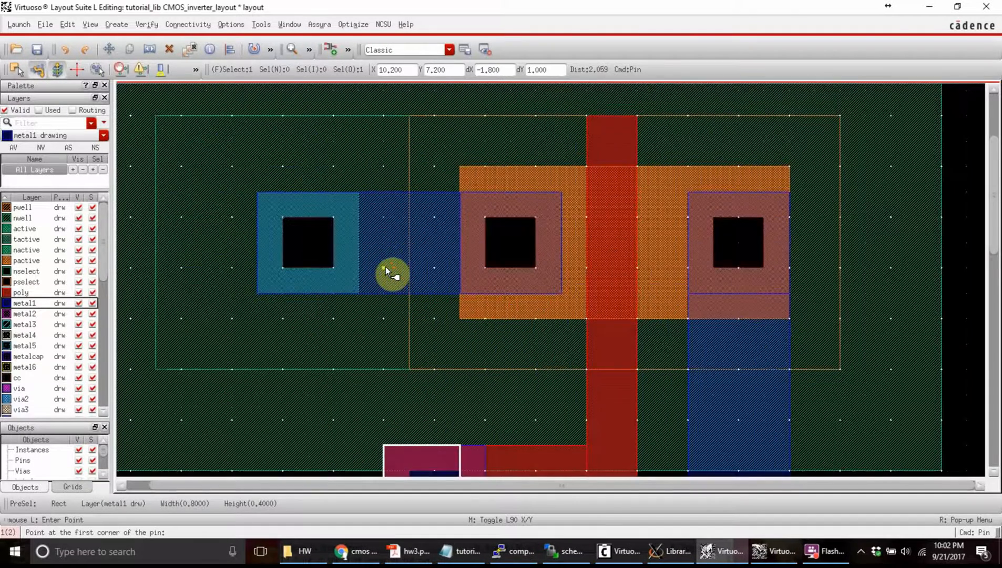
ctrl+scroll(386, 272, up, 2)
click(384, 168)
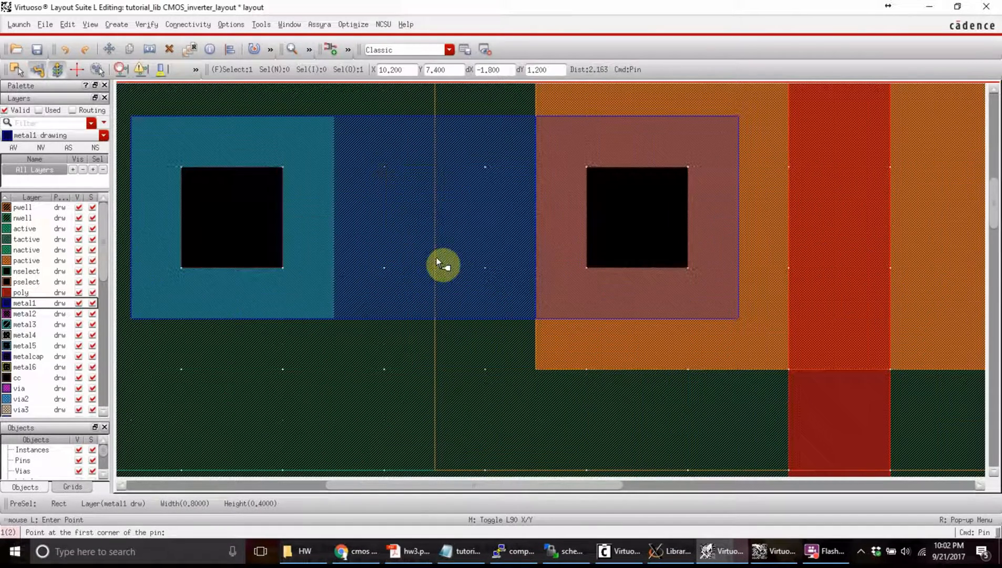
click(486, 267)
ctrl+scroll(485, 293, down, 2)
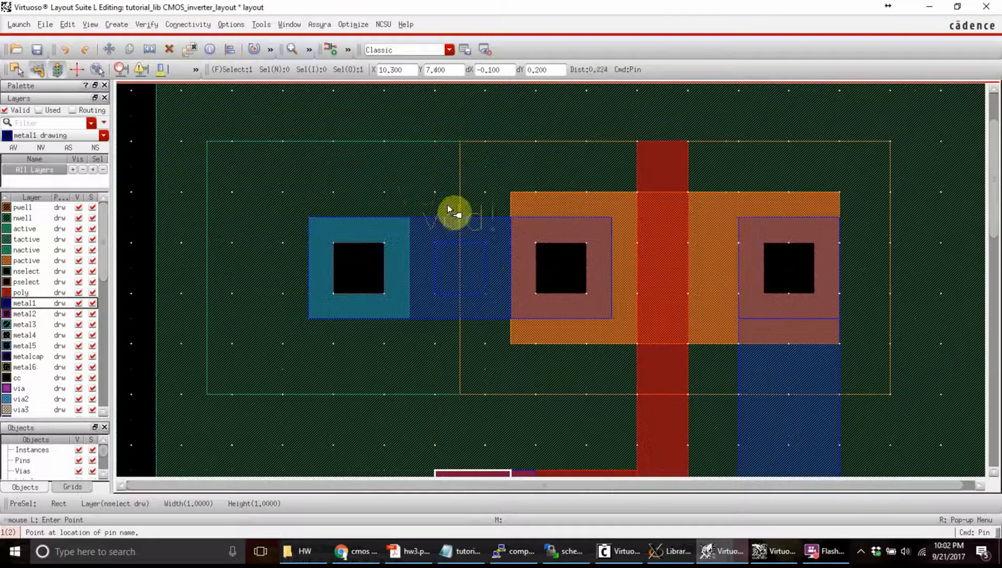
click(445, 183)
ctrl+scroll(526, 305, down, 2)
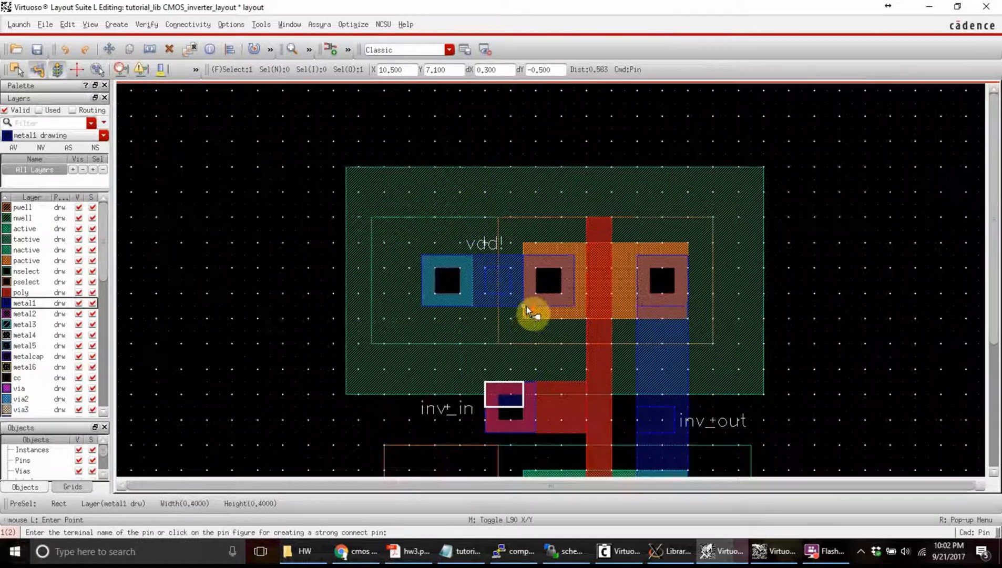
ctrl+scroll(228, 272, down, 2)
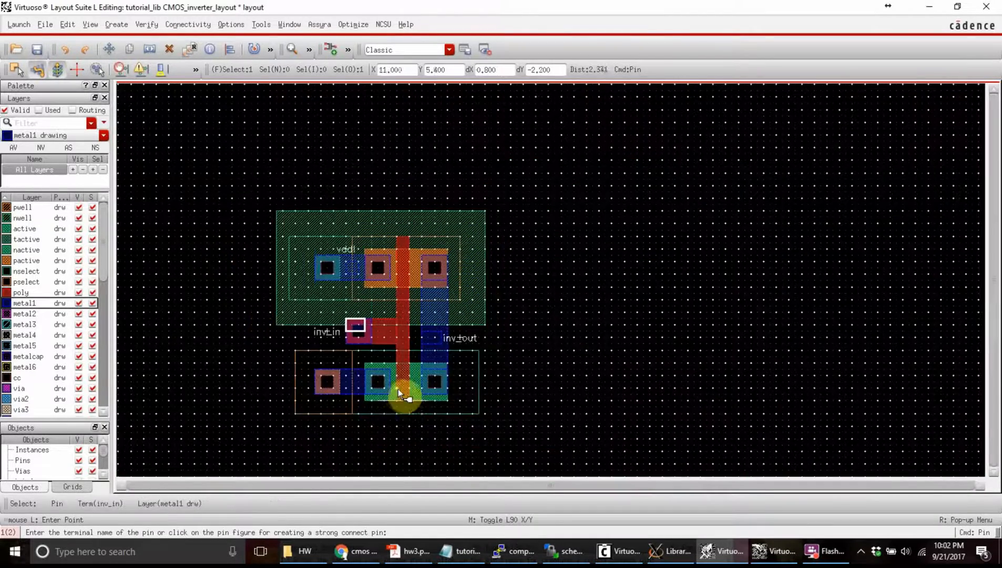
Set up a labelled rectangular metal1 pin with terminal name gnd! and I/O type inputOutput.
ctrl+scroll(325, 400, up, 6)
ctrl+scroll(337, 398, down, 2)
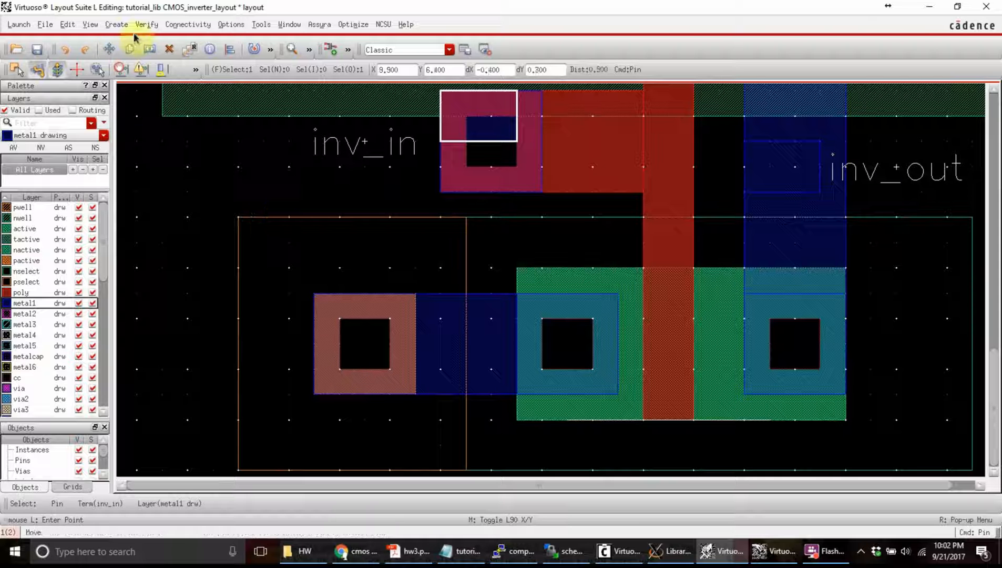
click(117, 25)
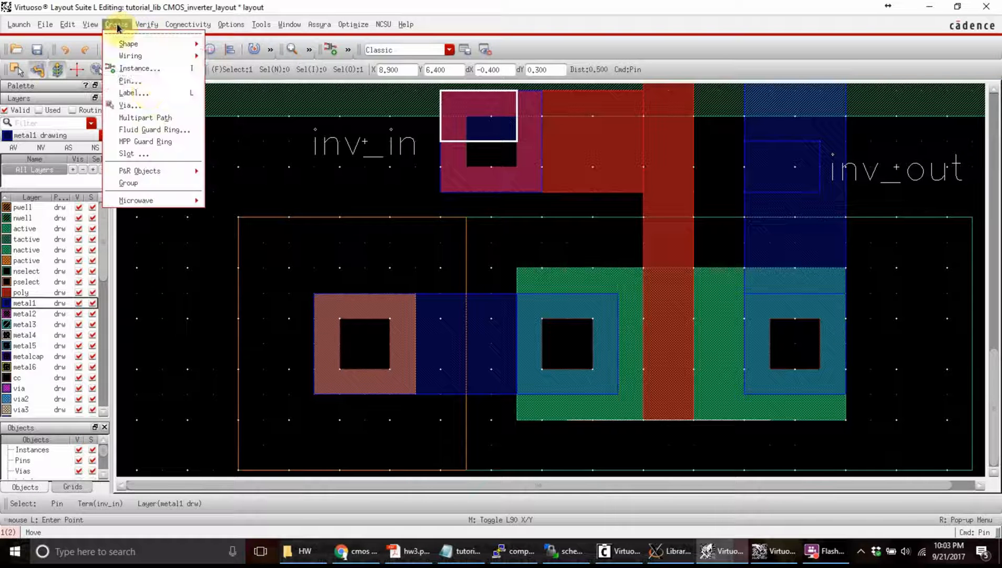
click(146, 80)
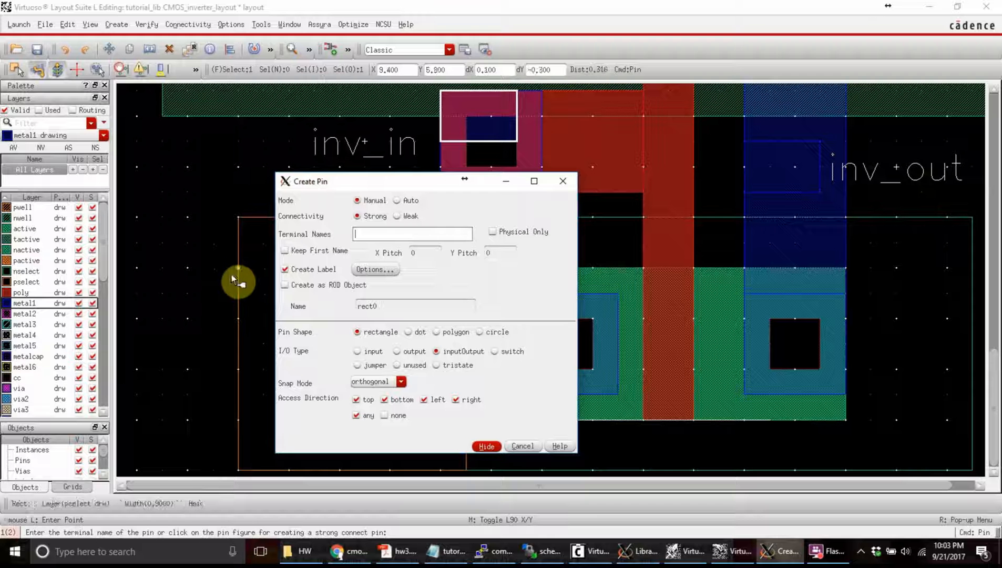
text(gnd!)
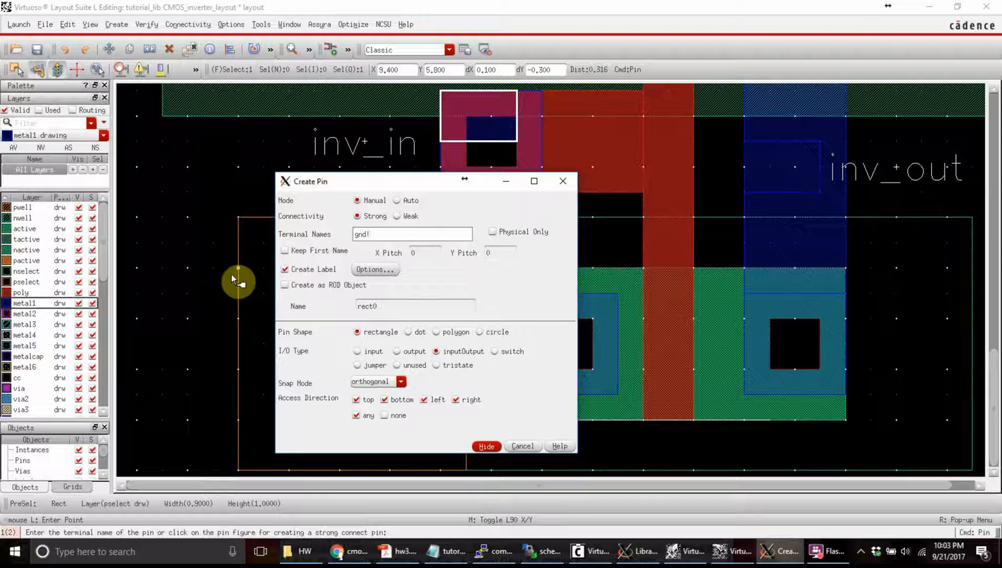
click(485, 445)
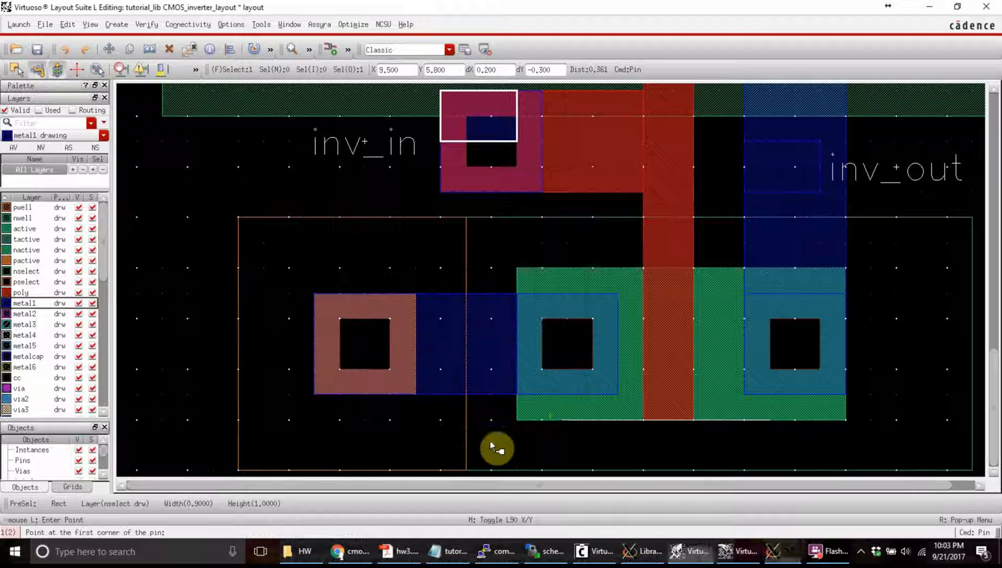
Draw the gnd! pin on the metal1 between the two lower-left contacts, place its label below the metal and end pin creation.
click(441, 318)
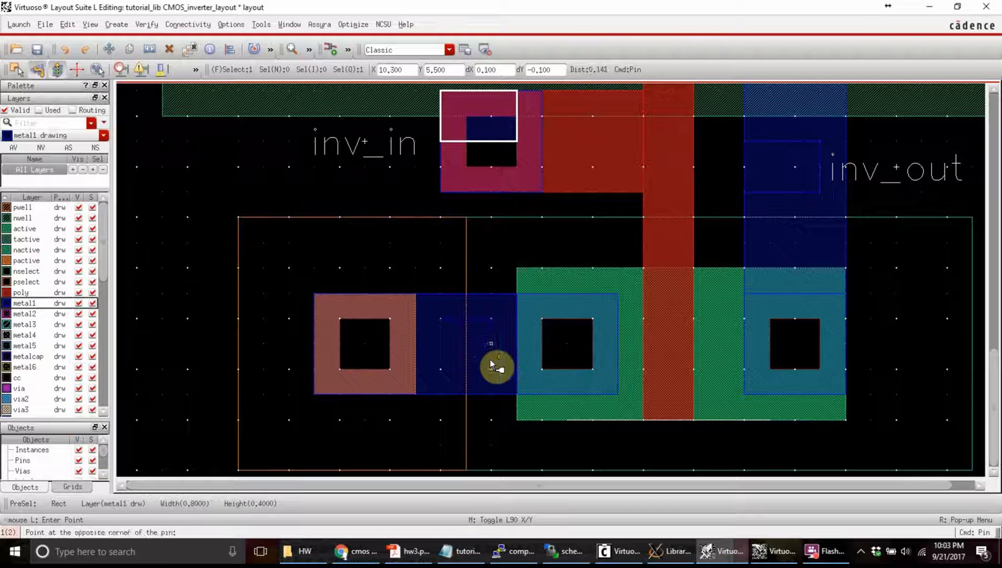
click(493, 370)
click(452, 428)
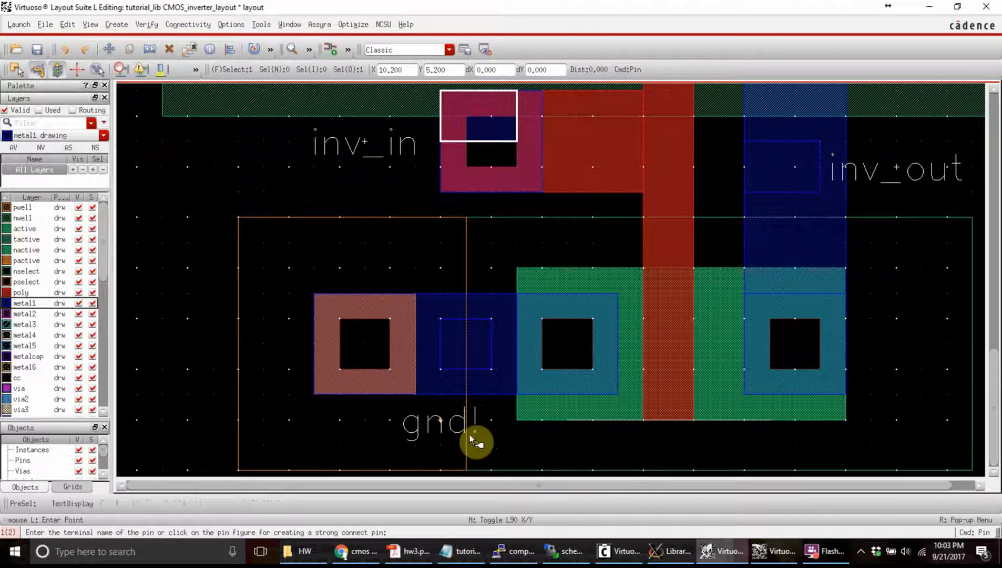
ctrl+scroll(495, 434, down, 2)
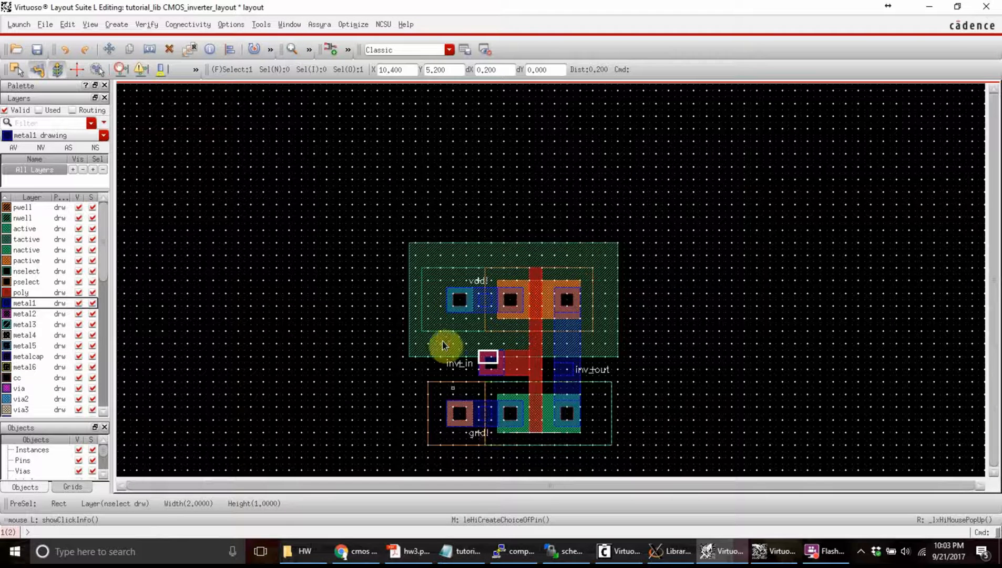
Save the layout and run a flat, full design rule check with divaDRC.rul.
click(38, 50)
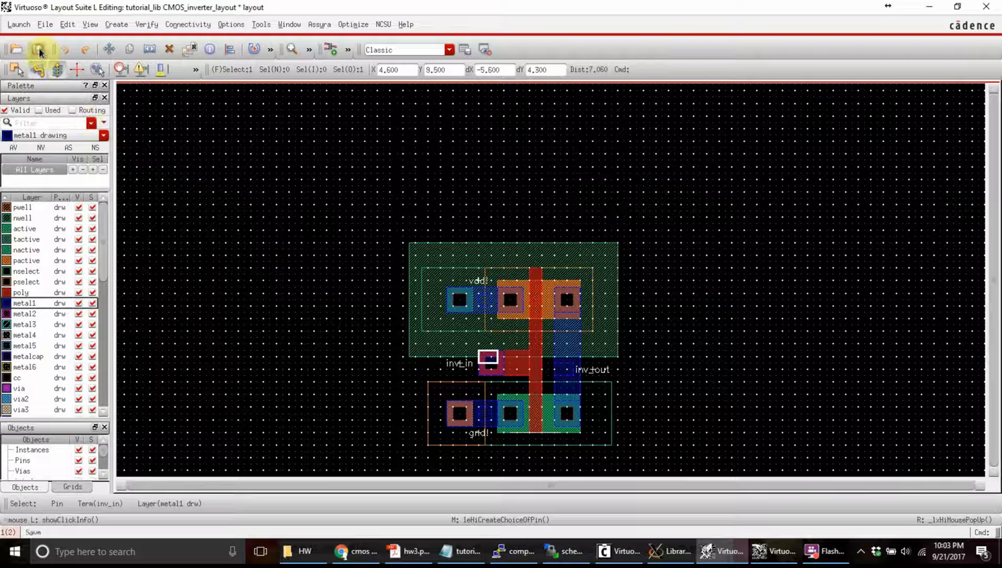
click(146, 25)
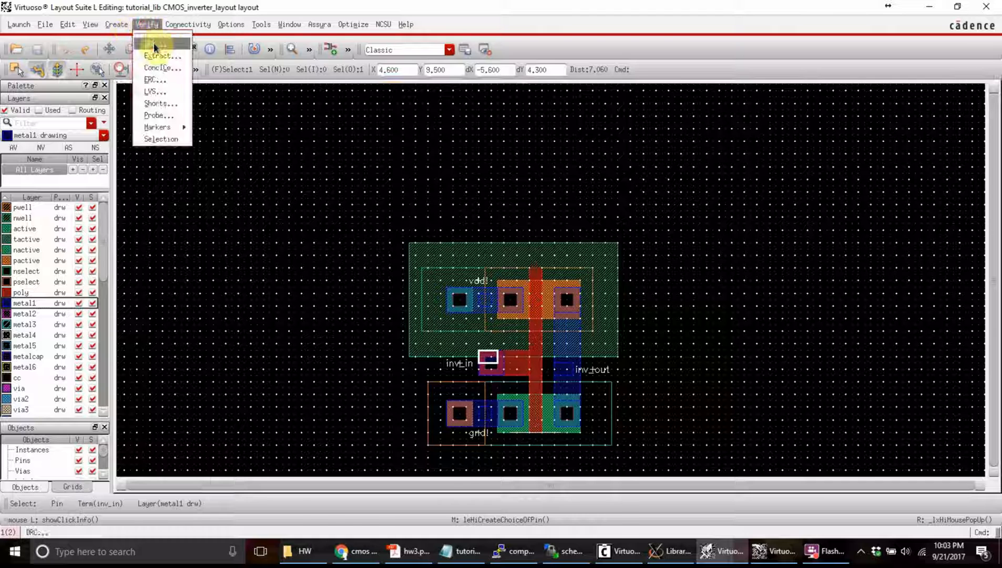
click(151, 38)
drag(415, 278, 414, 108)
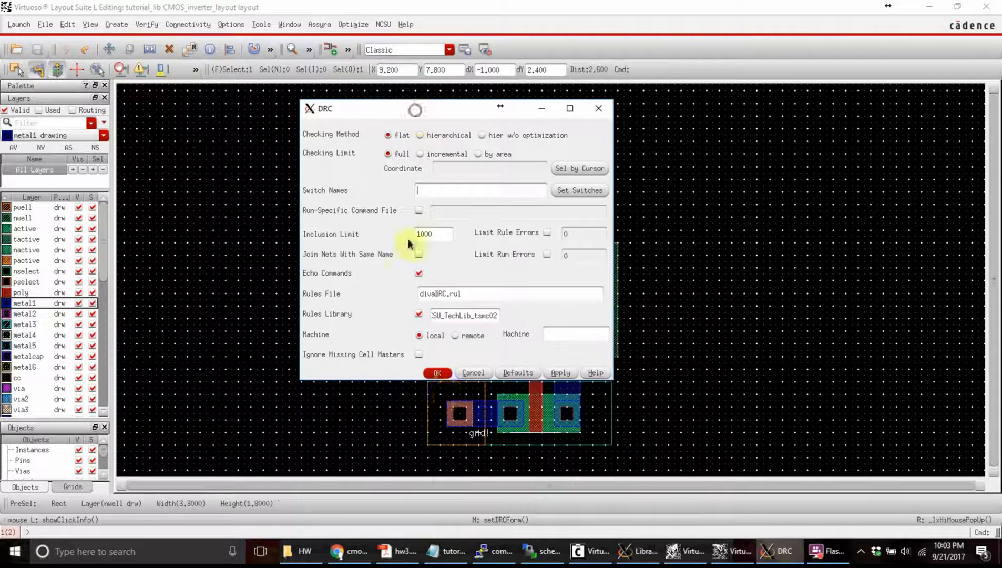
click(445, 375)
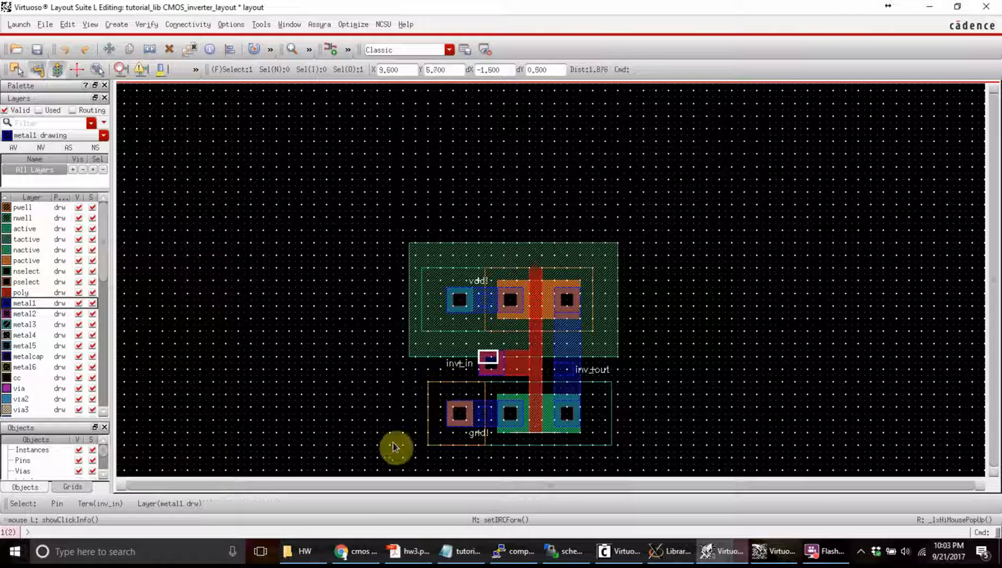
Read the rule violation reported by the design rule check in the Virtuoso log window, then minimize the log.
click(621, 550)
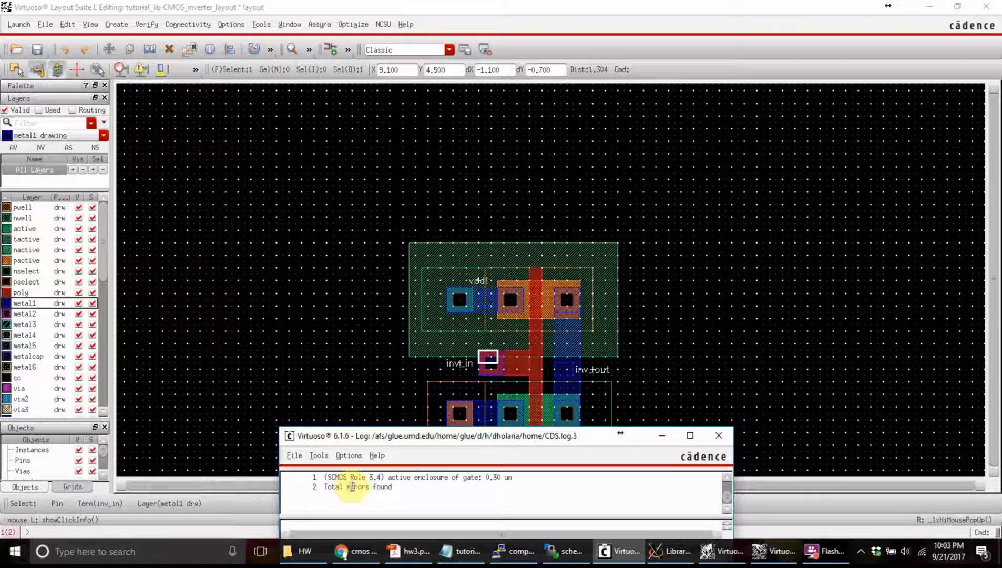
drag(405, 436, 357, 200)
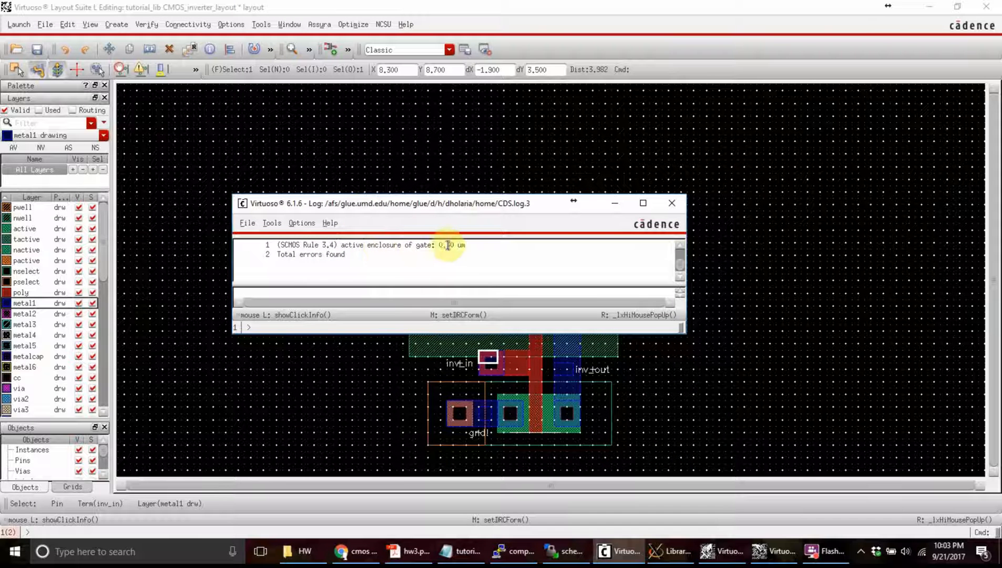
drag(438, 245, 466, 245)
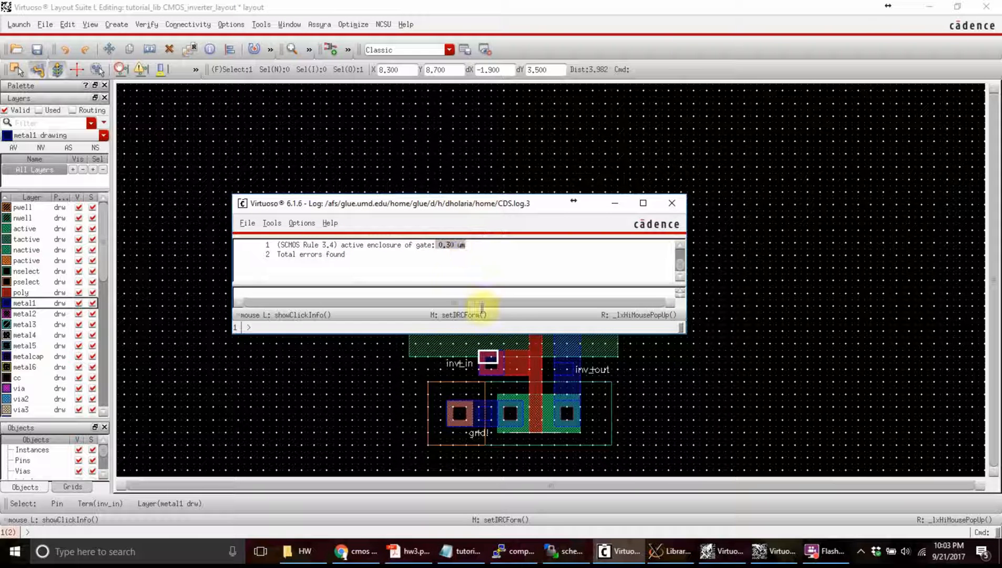
click(614, 203)
Compare how far the poly gate extends beyond the active area at the lower NMOS and upper PMOS ends.
click(573, 458)
ctrl+scroll(573, 457, up, 5)
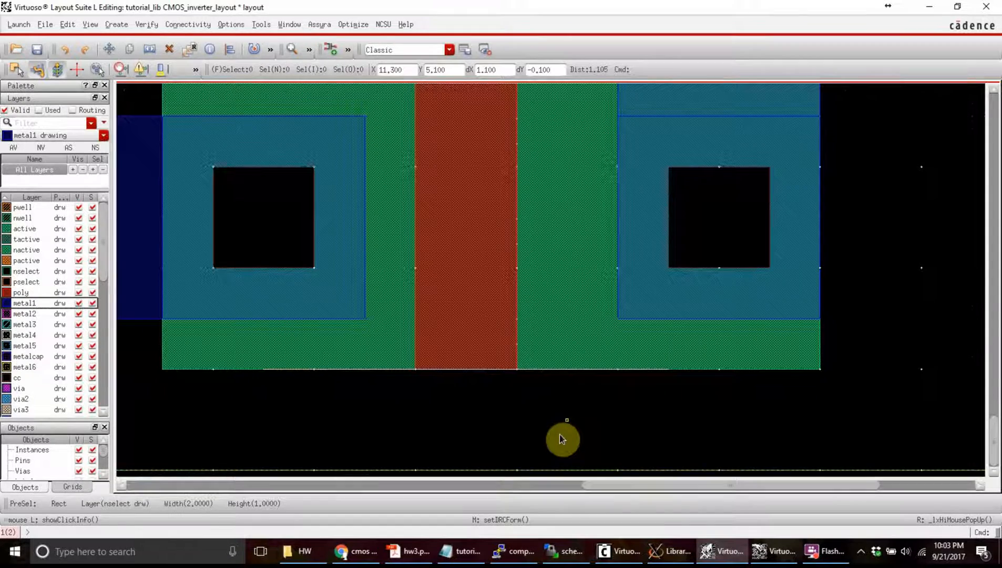
ctrl+scroll(558, 438, down, 5)
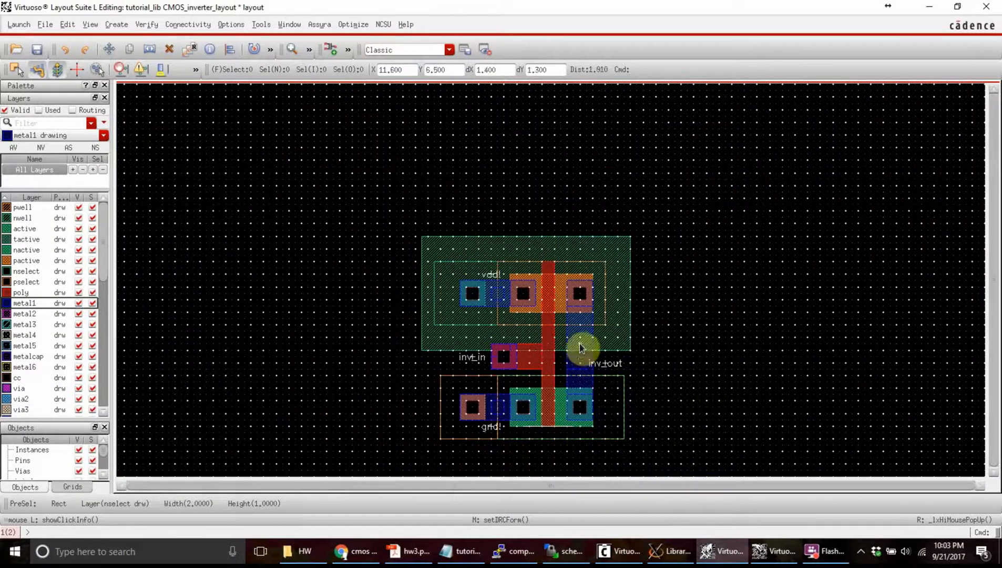
ctrl+scroll(549, 275, up, 3)
ctrl+scroll(549, 275, down, 1)
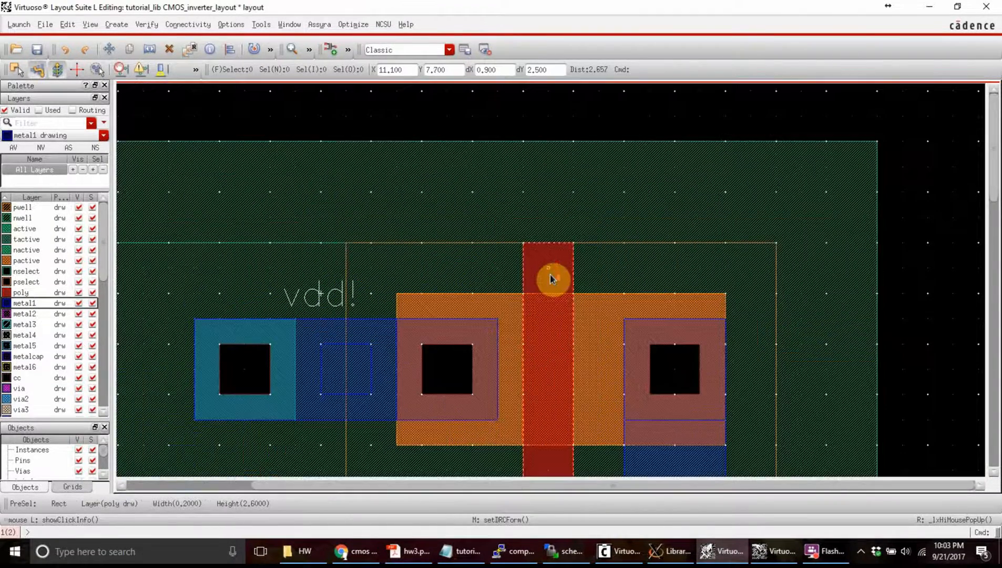
ctrl+scroll(550, 275, down, 1)
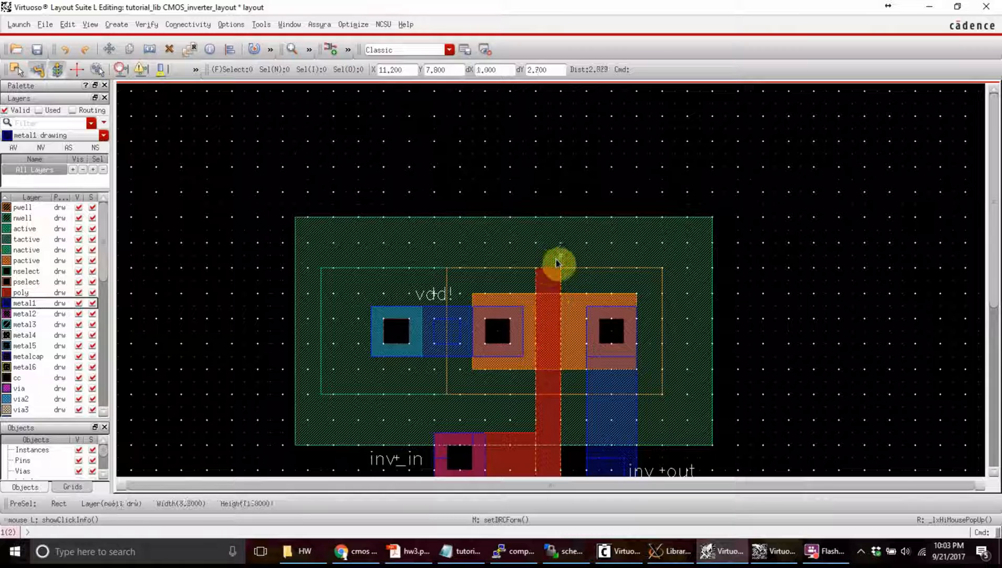
scroll(548, 269, up, 3)
scroll(549, 289, down, 4)
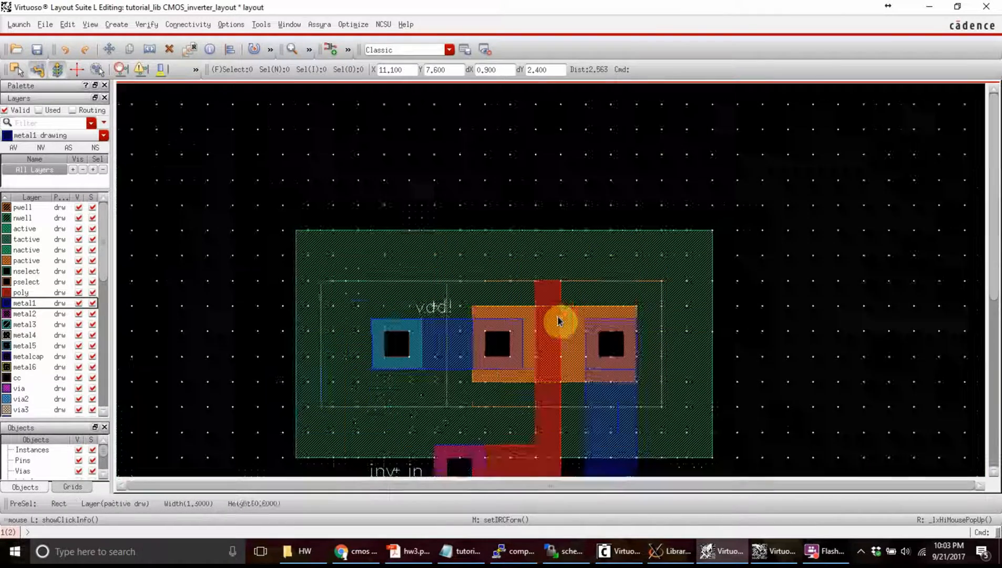
scroll(525, 270, down, 2)
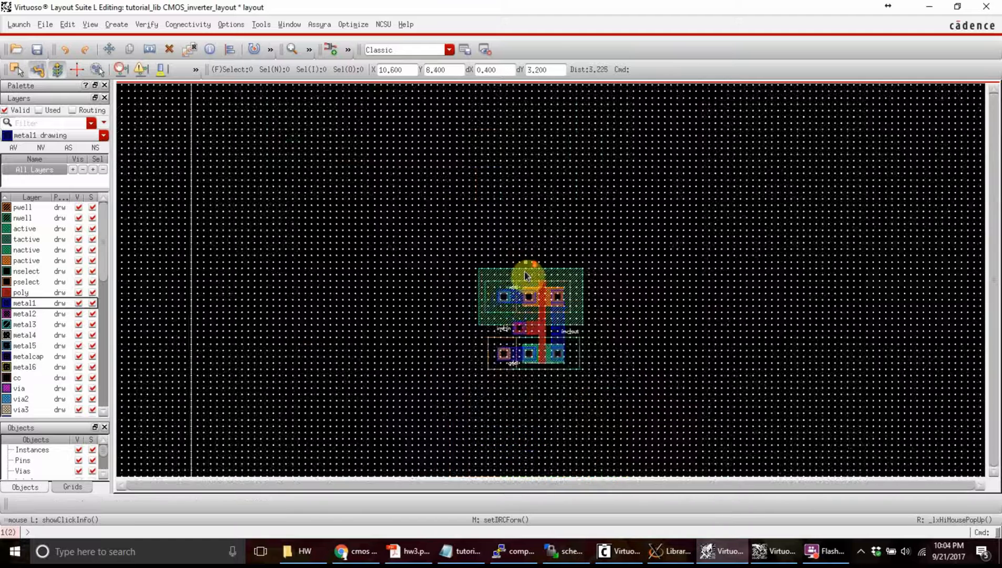
Stretch the lower end of the vertical poly gate 0.2 µm past the NMOS active, down to the nselect edge.
scroll(554, 371, up, 5)
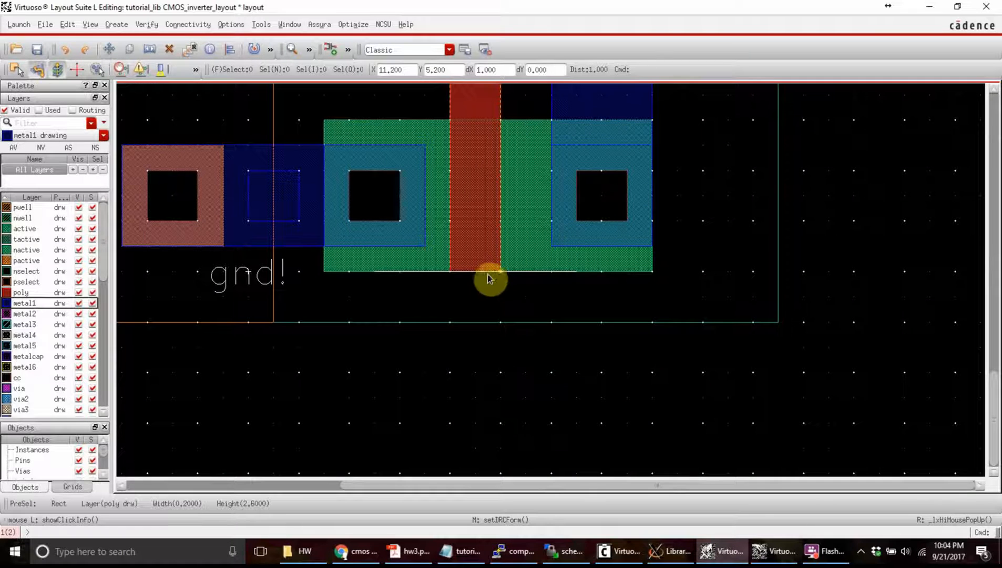
key(s)
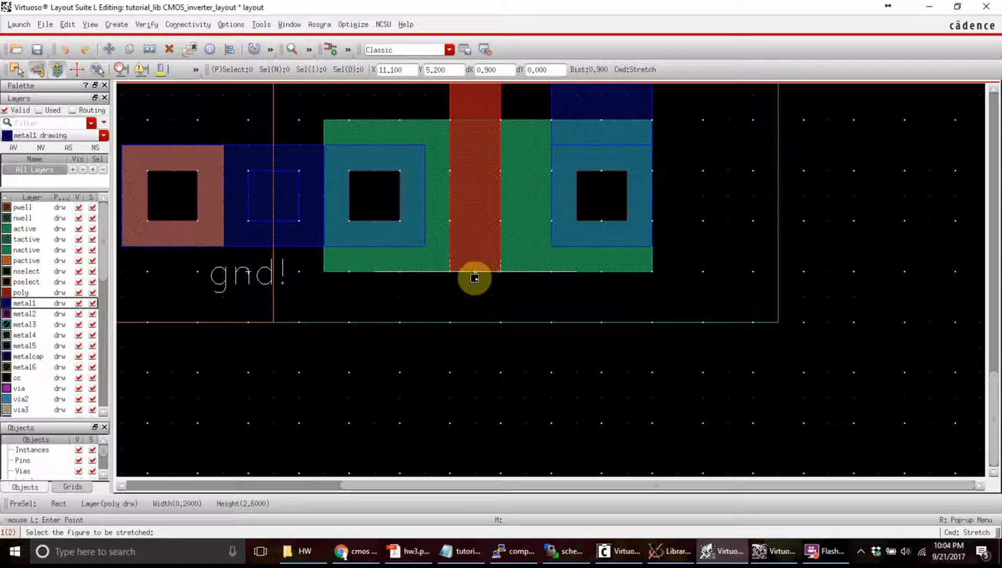
click(467, 271)
click(470, 324)
key(Escape)
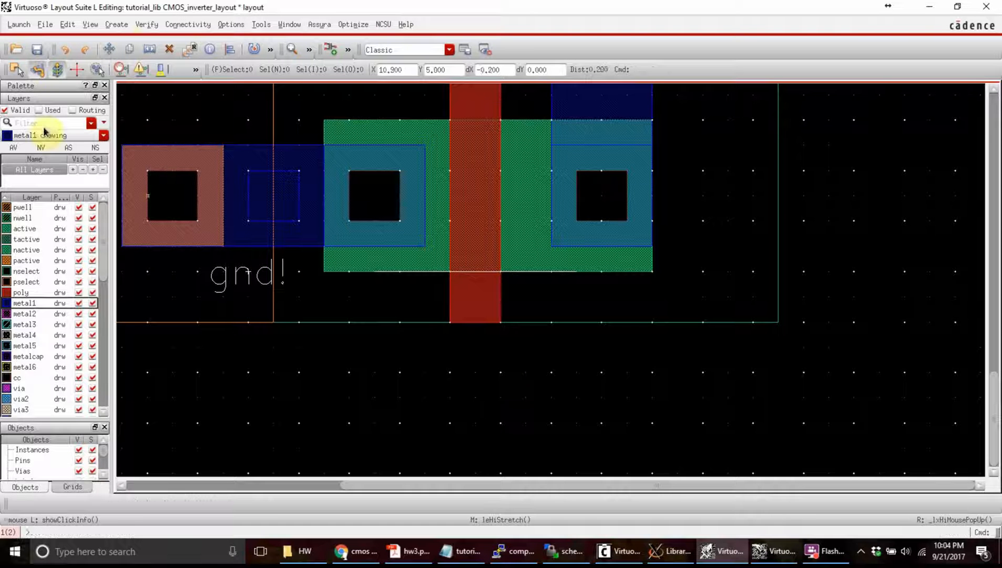
Rerun the design rule check on the layout and review its violation summary in the log window.
click(147, 24)
click(150, 40)
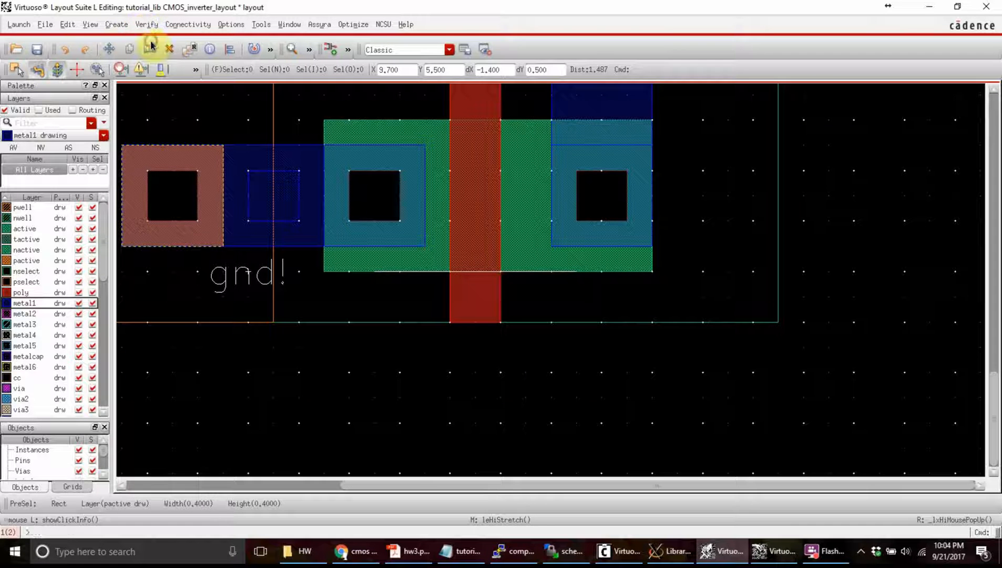
click(443, 393)
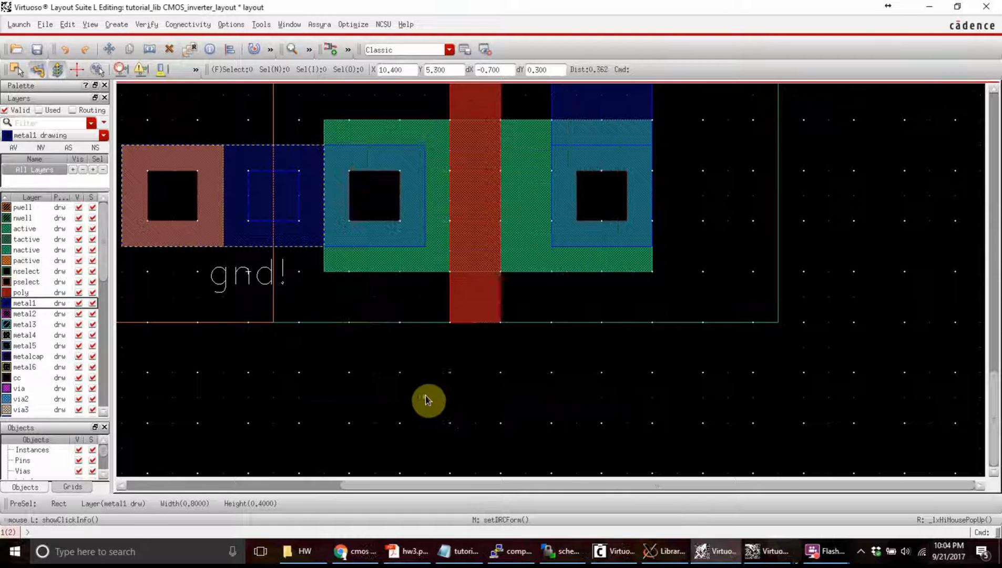
click(620, 552)
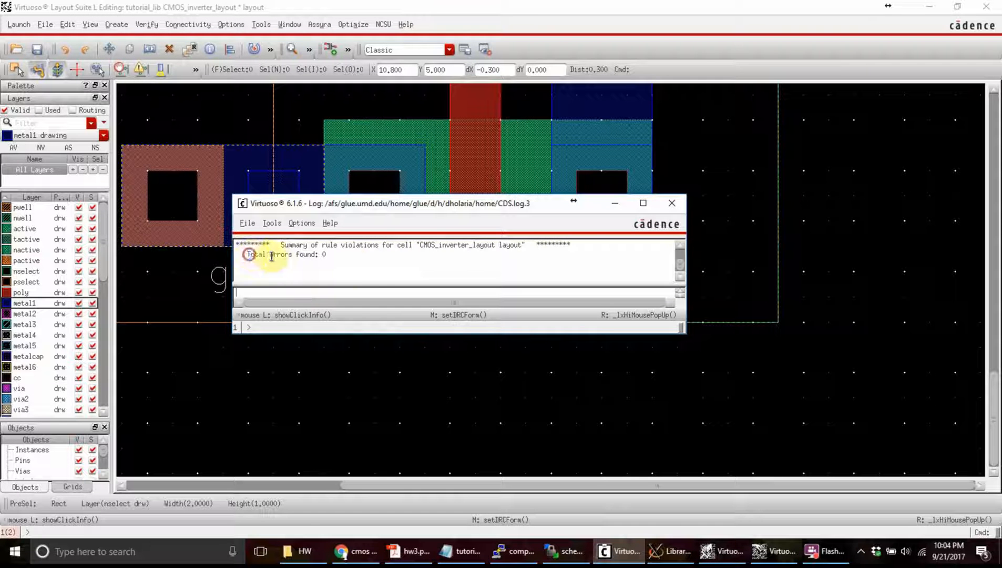
drag(271, 256, 363, 270)
click(364, 272)
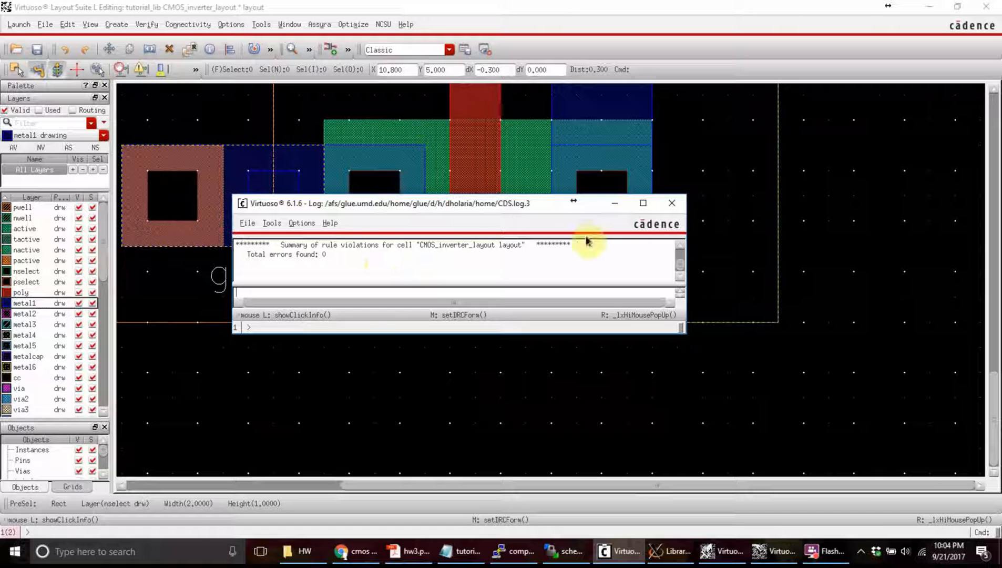
click(614, 203)
Fit the layout in view and set the Extractor switches Extract_parasitic_caps and Keep_labels_in_extracted_view.
key(f)
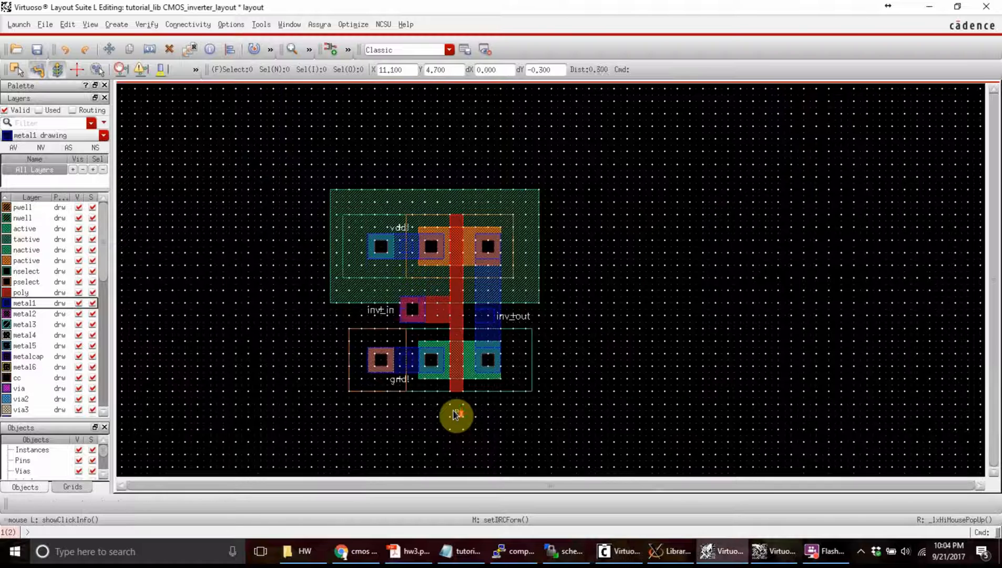
click(147, 24)
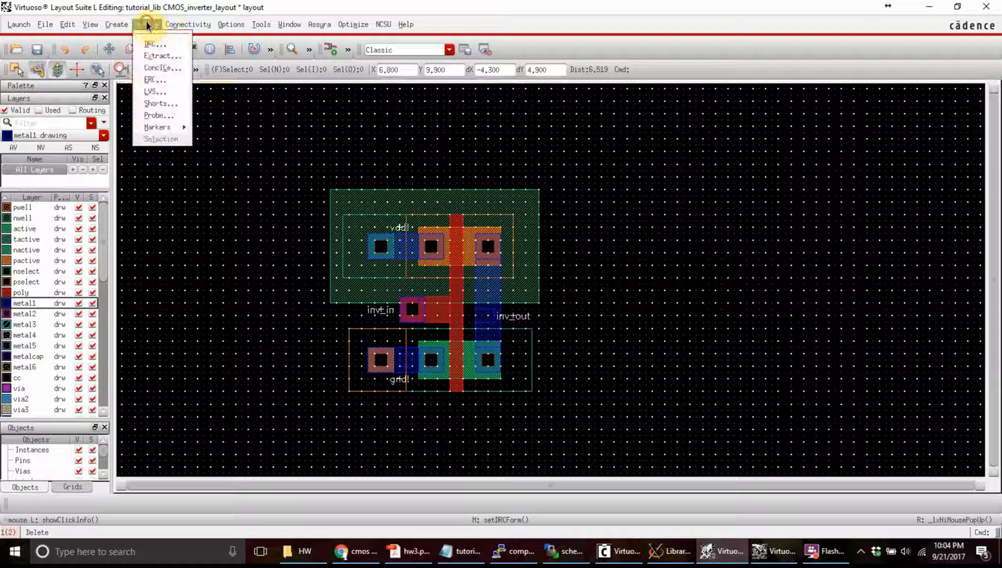
click(159, 57)
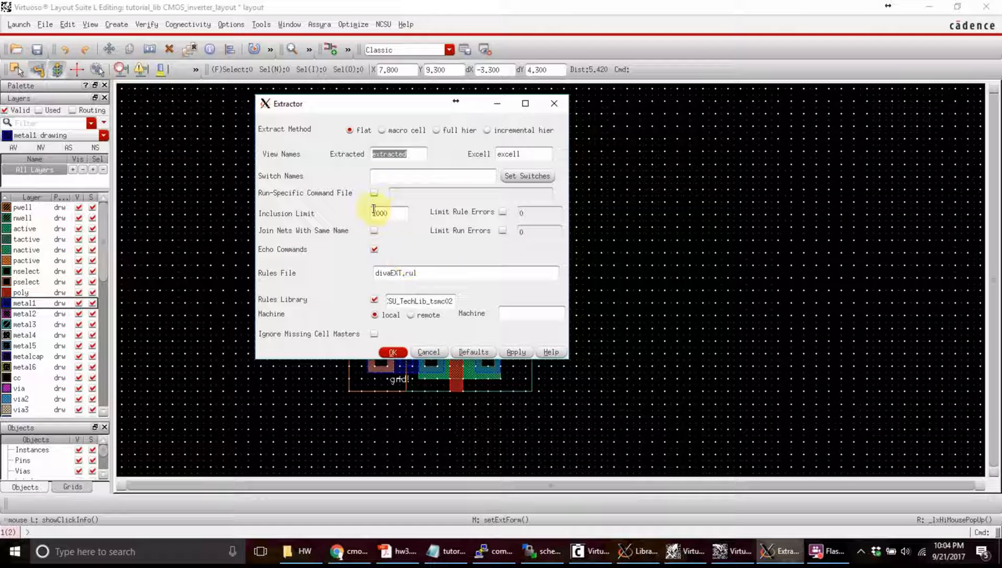
click(520, 177)
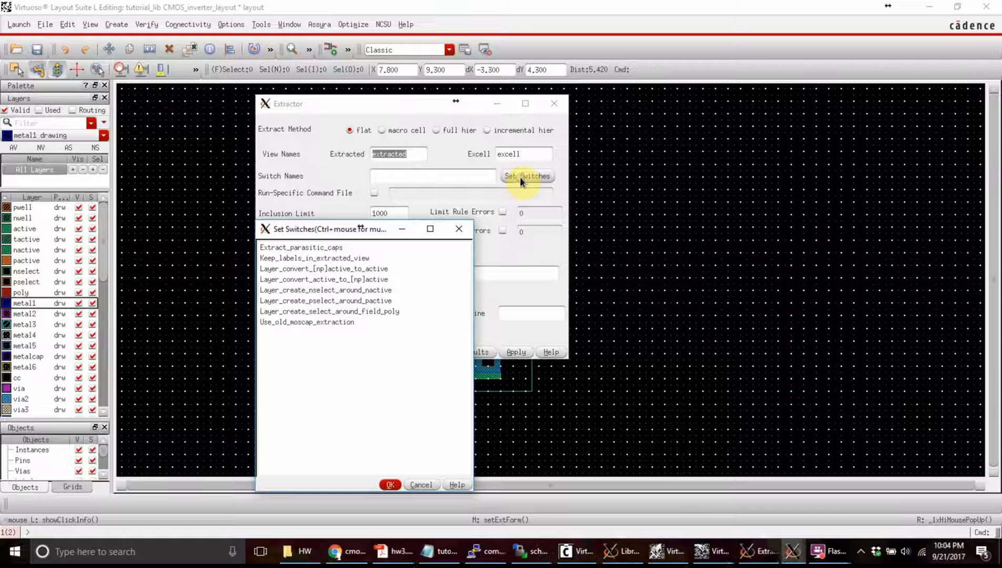
click(327, 250)
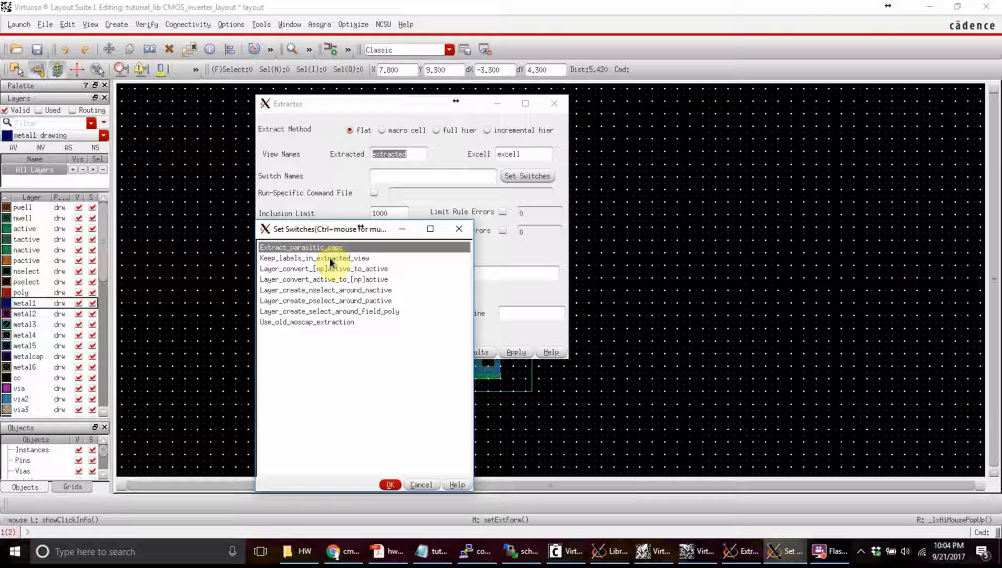
ctrl+click(326, 258)
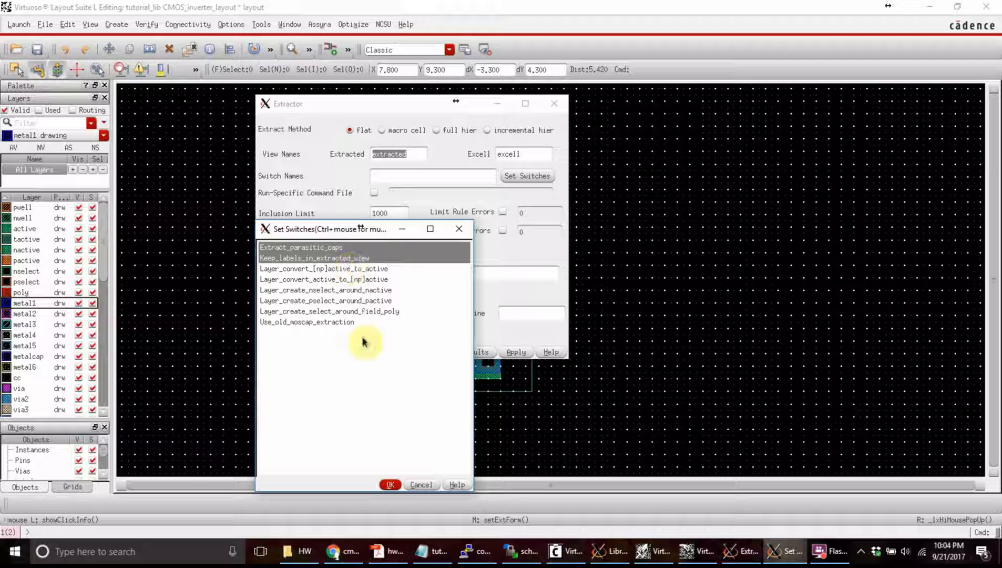
click(390, 484)
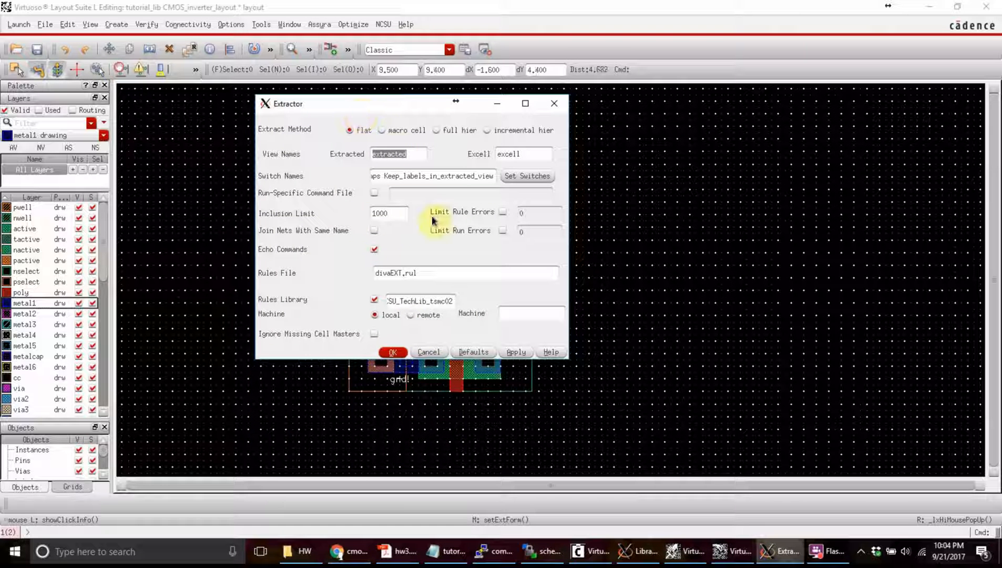
Run the flat extraction of the inverter layout and check the log for the saved extracted view's path.
click(391, 353)
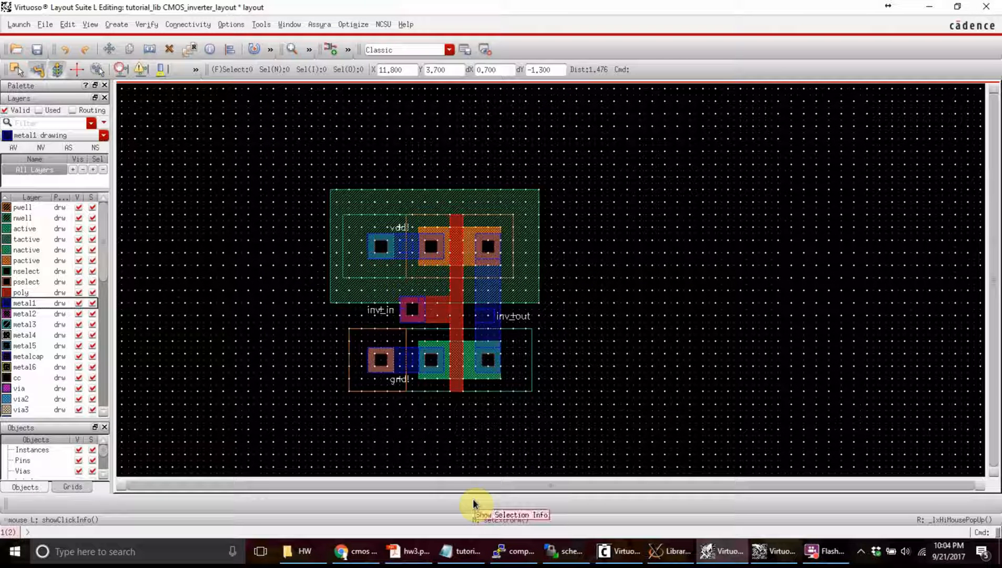
click(623, 550)
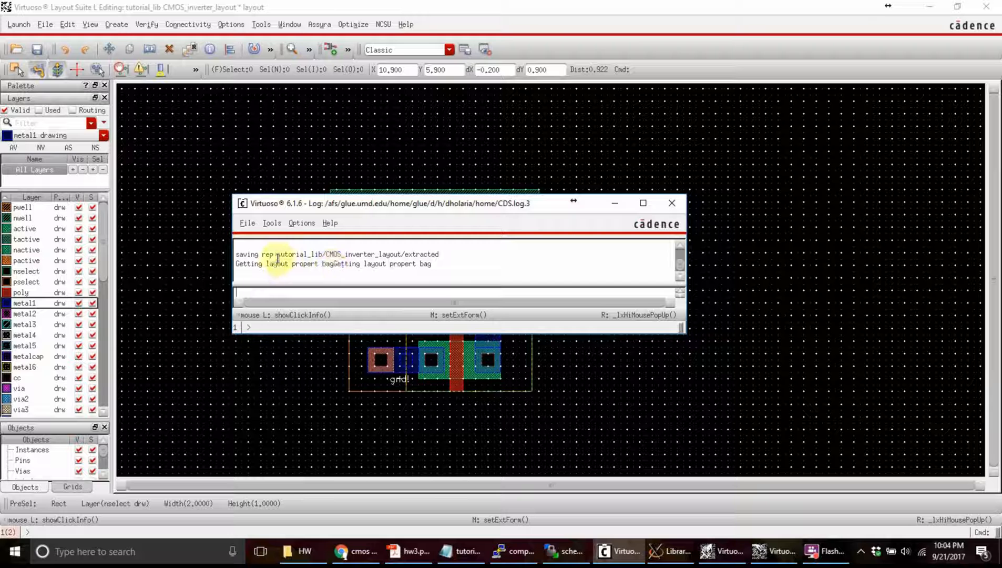
drag(277, 254, 440, 254)
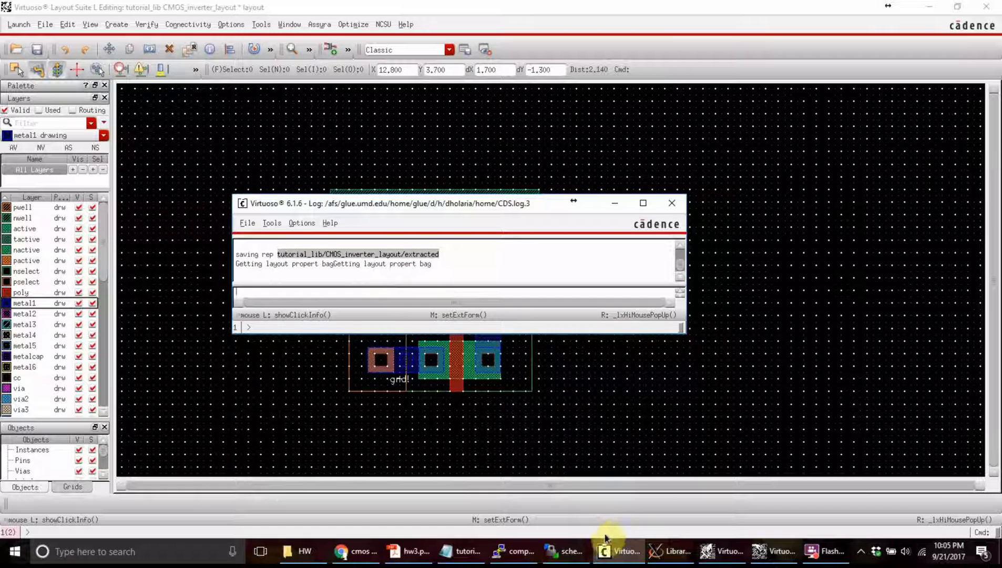
Switch to WinSCP and browse tutorial_lib/CMOS_inverter_layout on the server, refreshing it, to inspect the contents of the extracted folder.
click(564, 552)
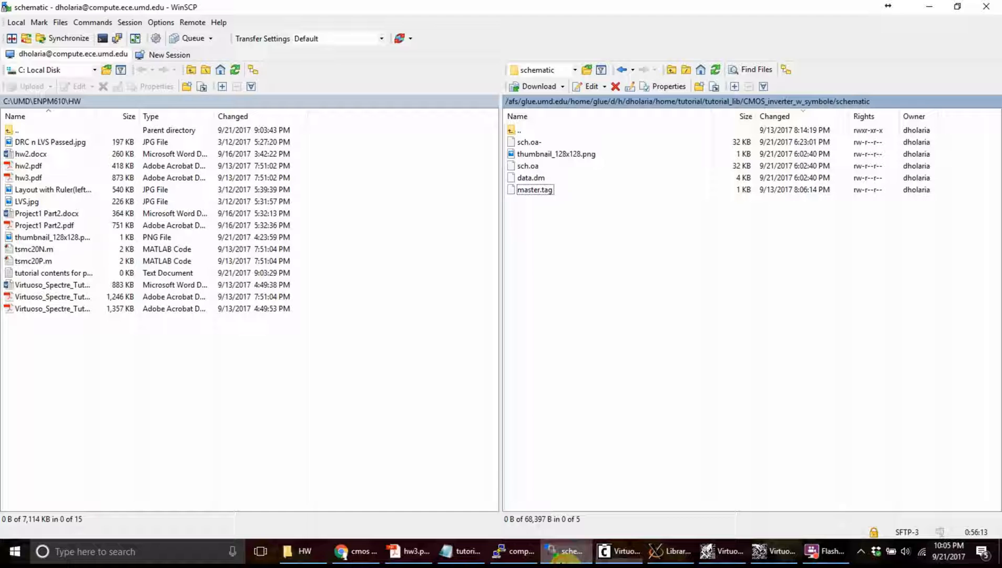
double_click(512, 132)
double_click(512, 131)
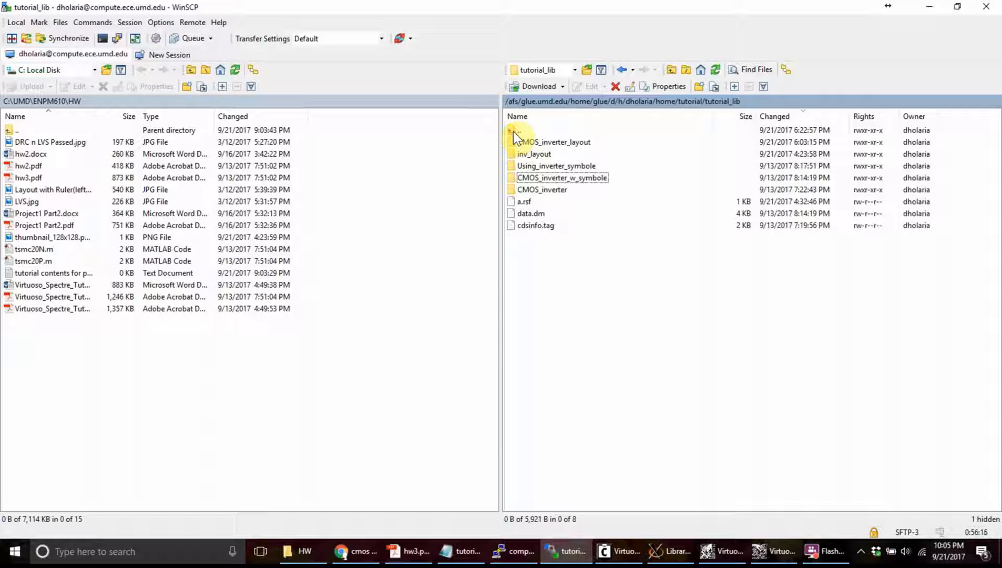
double_click(541, 142)
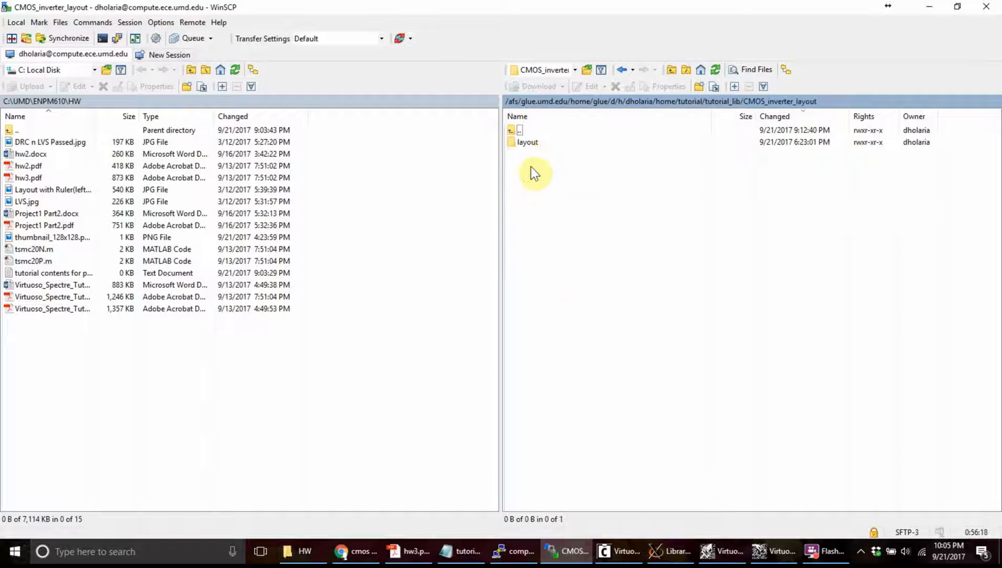
double_click(525, 142)
double_click(516, 128)
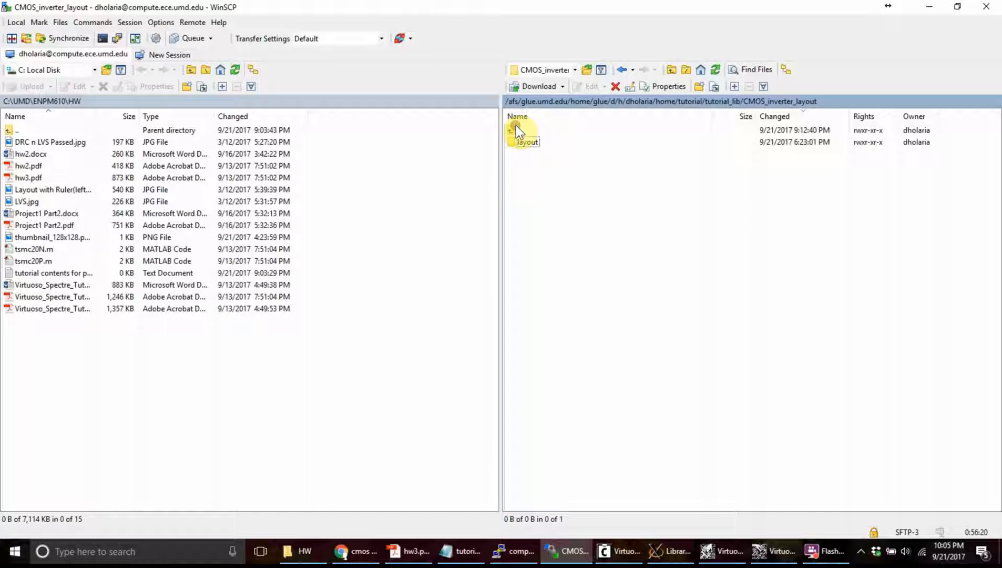
double_click(516, 129)
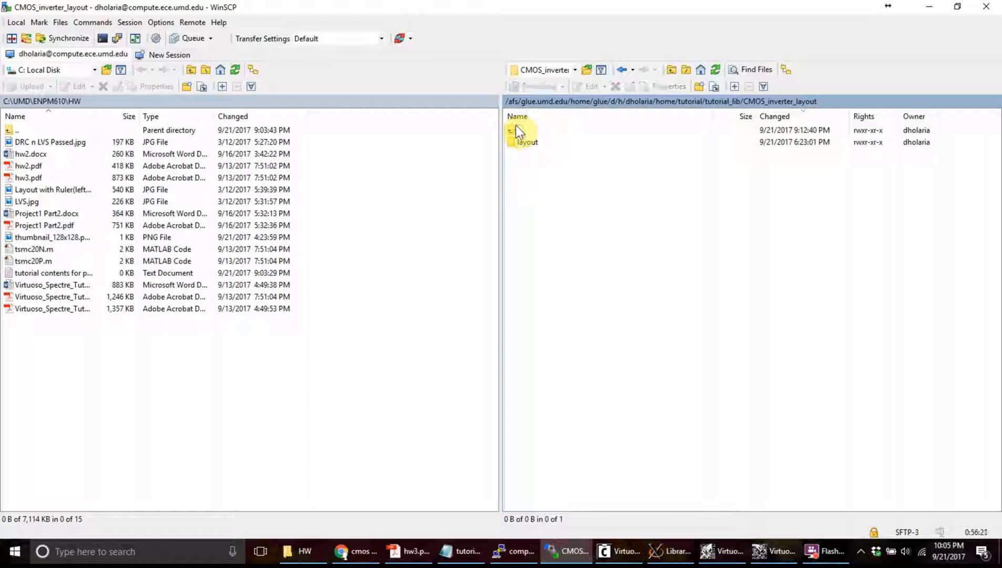
click(715, 70)
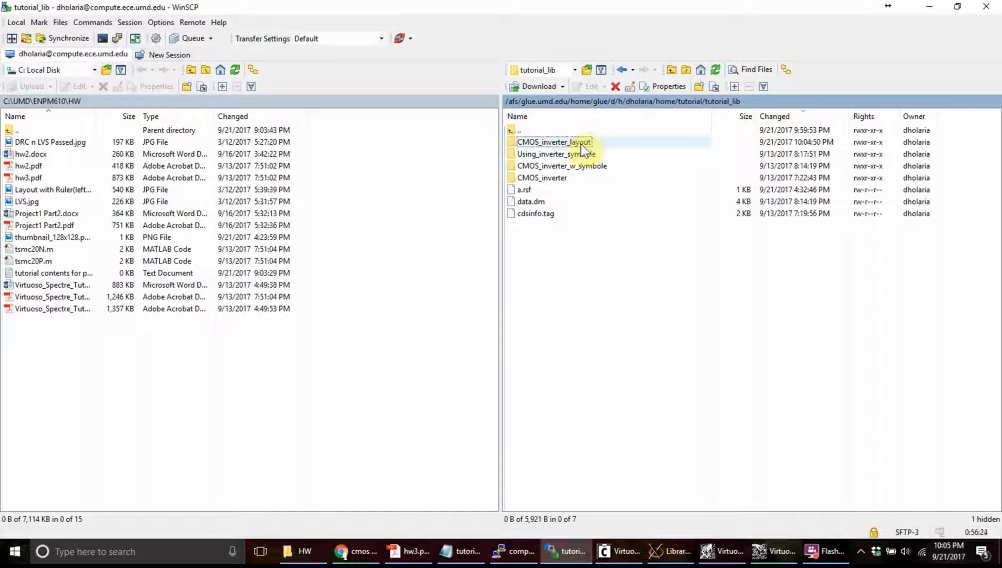
double_click(581, 142)
click(715, 70)
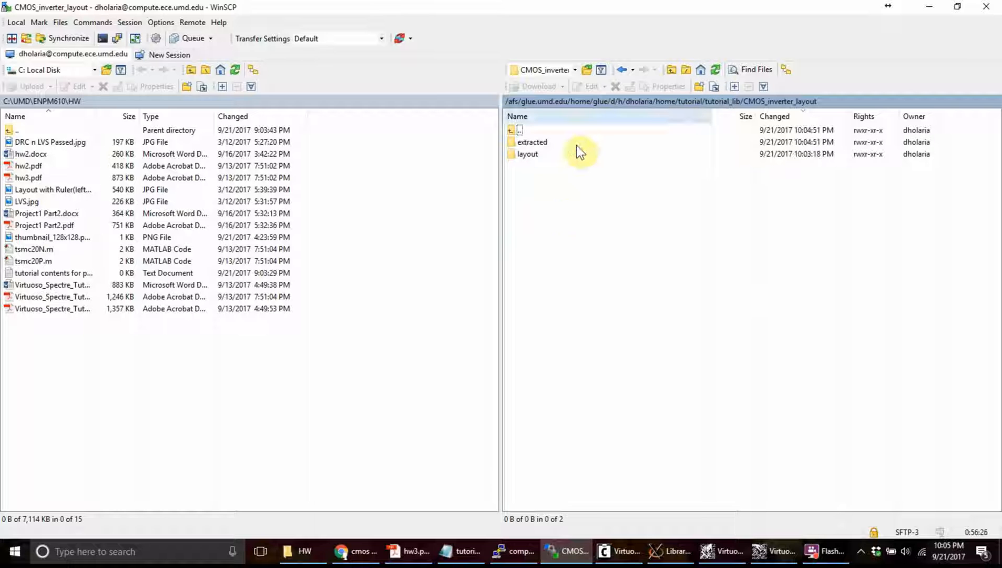
double_click(536, 143)
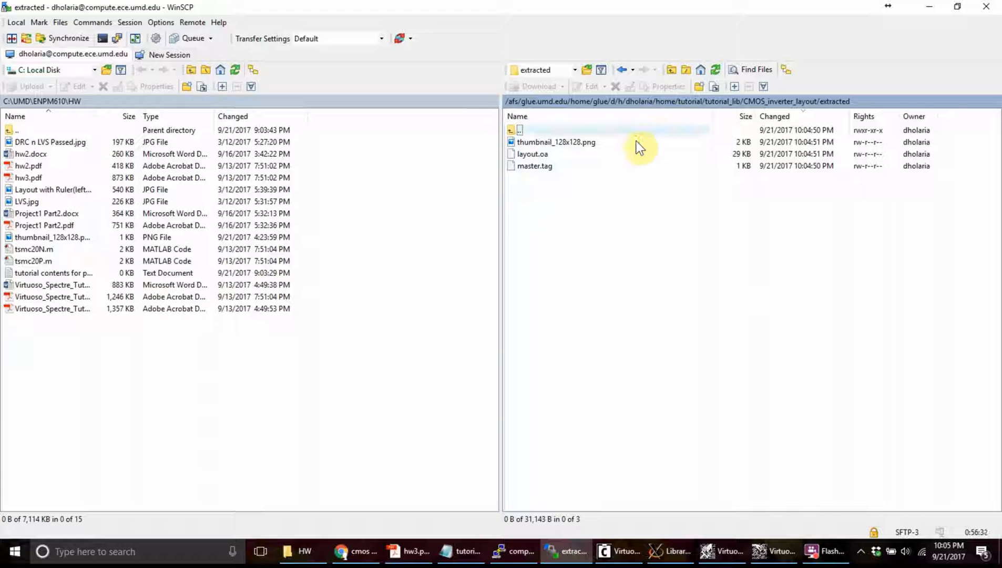
Switch to the CMOS_inverter_w_symbole schematic and review it as the reference for the layout comparison.
click(691, 552)
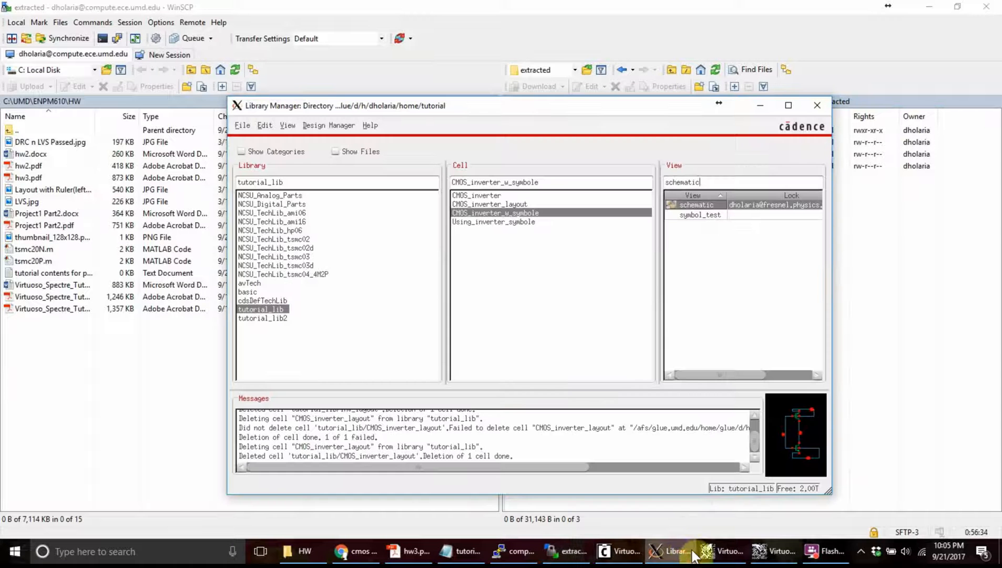
click(773, 551)
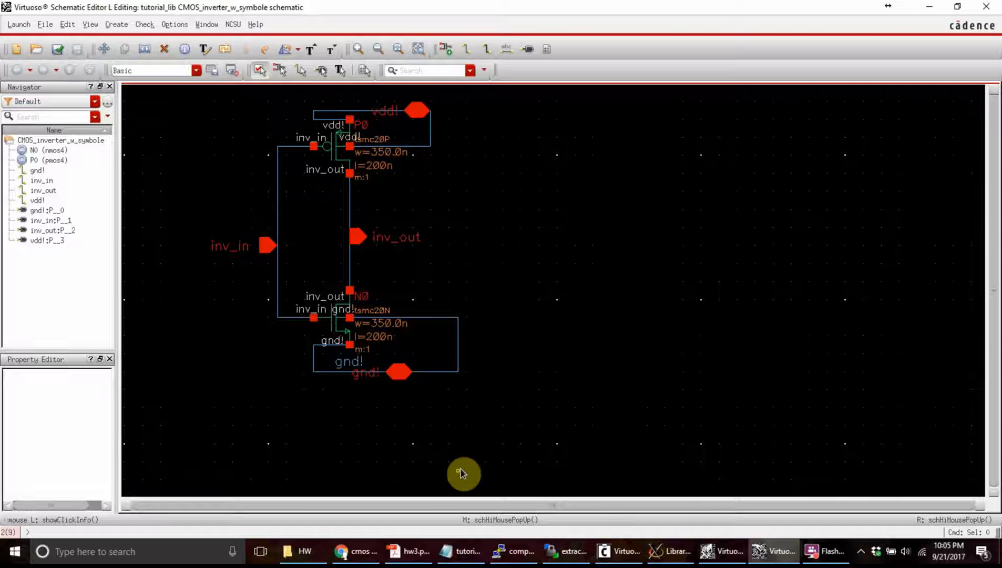
drag(566, 434, 169, 100)
click(620, 268)
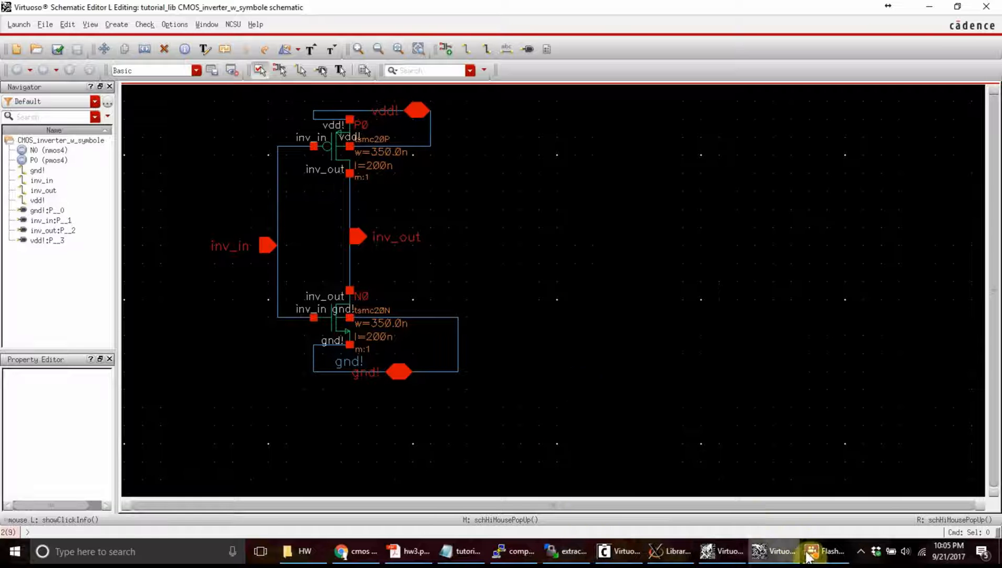
Return to the inverter layout and examine the PMOS gate width and length where poly crosses the pactive rectangle.
click(723, 553)
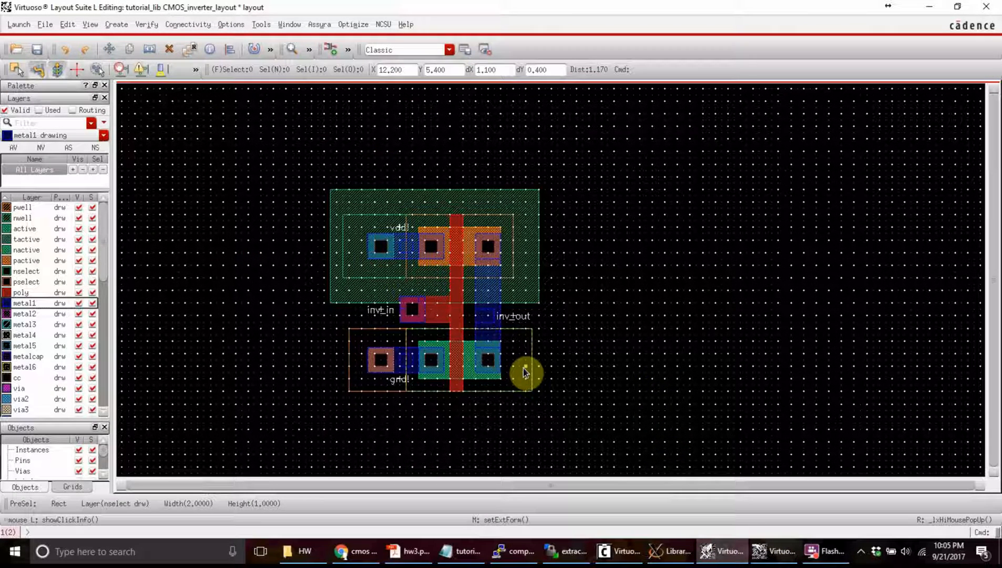
ctrl+scroll(458, 247, up, 2)
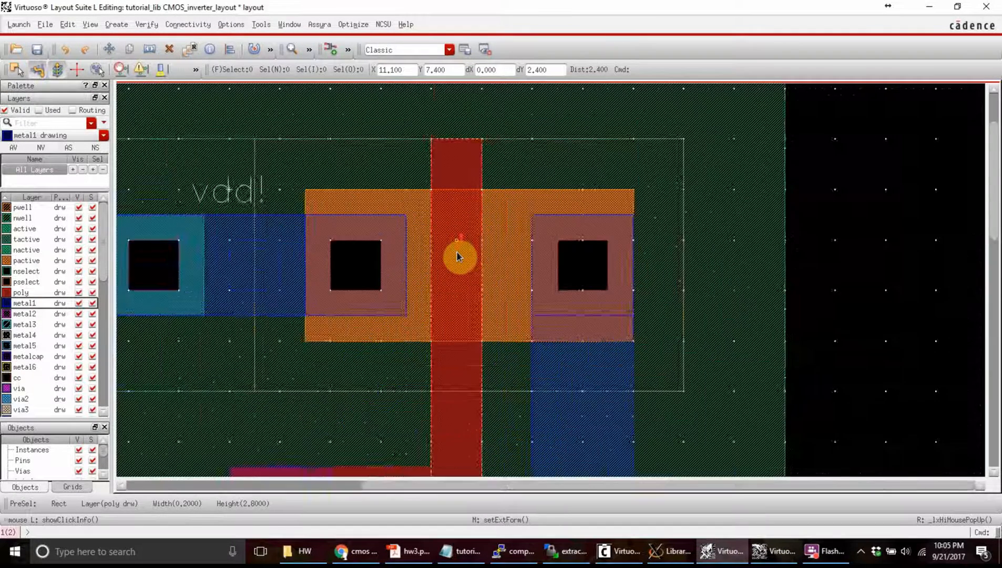
scroll(457, 256, up, 1)
scroll(458, 256, down, 1)
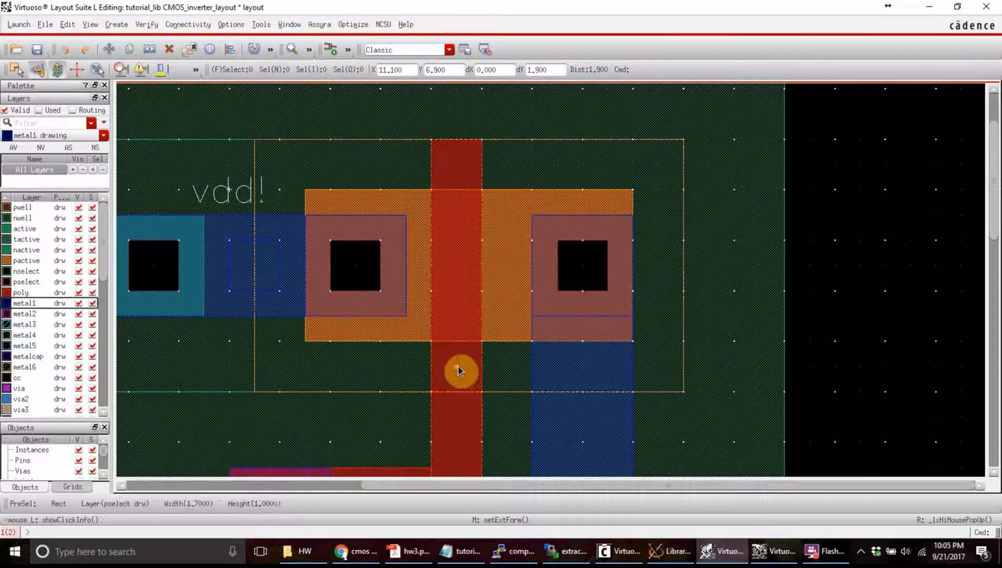
scroll(458, 220, up, 1)
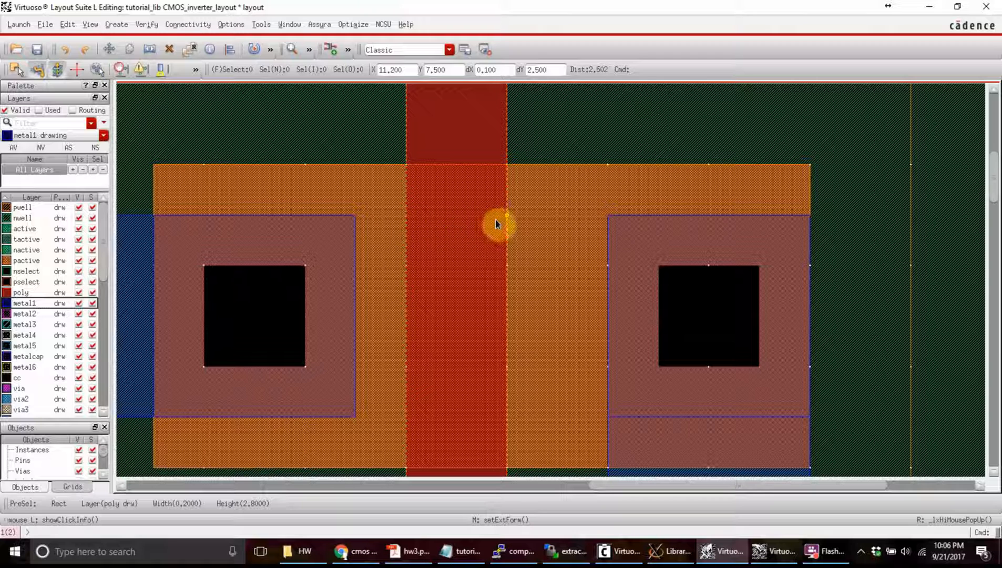
ctrl+scroll(500, 217, down, 1)
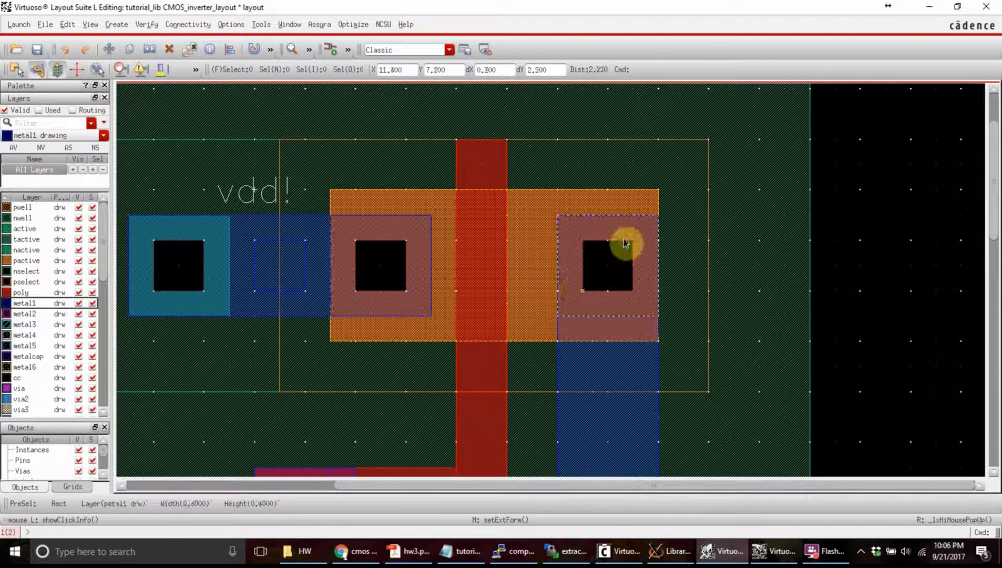
click(525, 194)
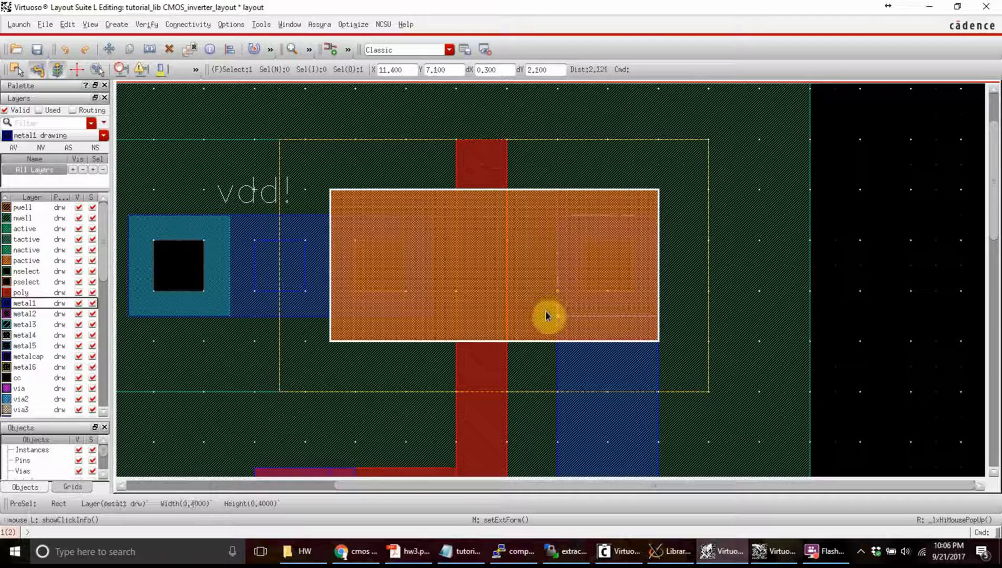
scroll(531, 241, down, 1)
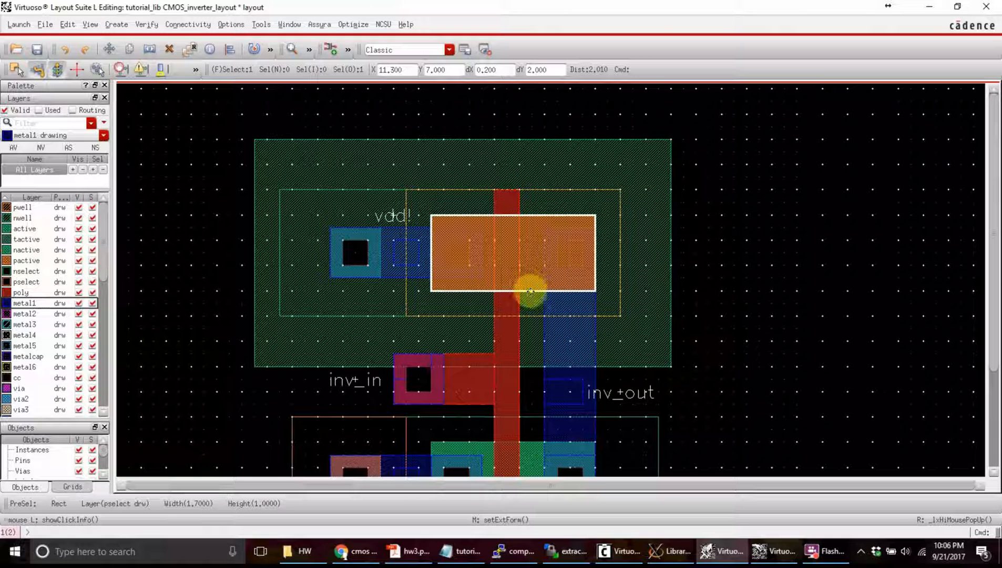
scroll(394, 255, up, 1)
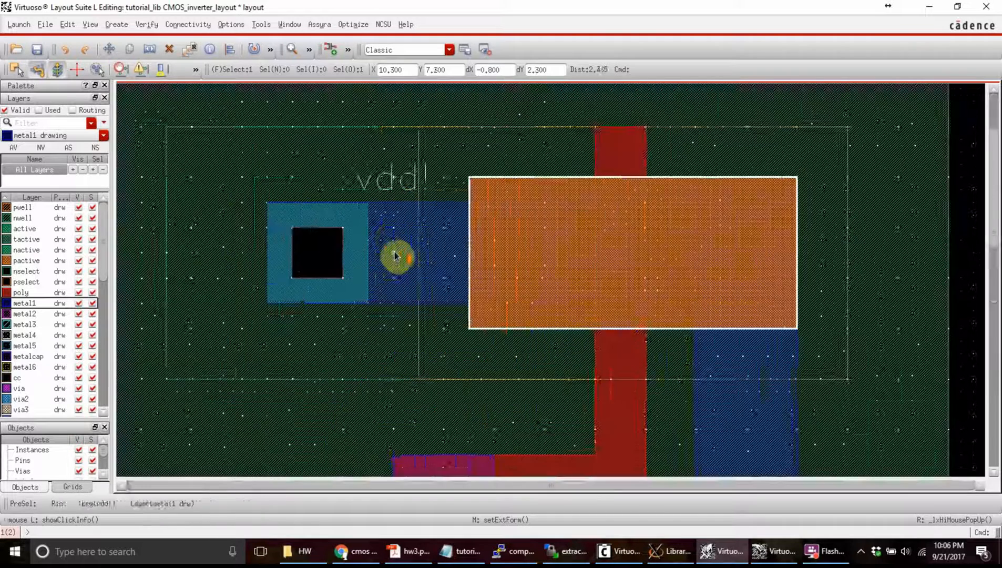
Examine the NMOS gate dimensions where the poly crosses the nactive area near the gnd! pin.
scroll(395, 256, down, 2)
scroll(441, 396, up, 3)
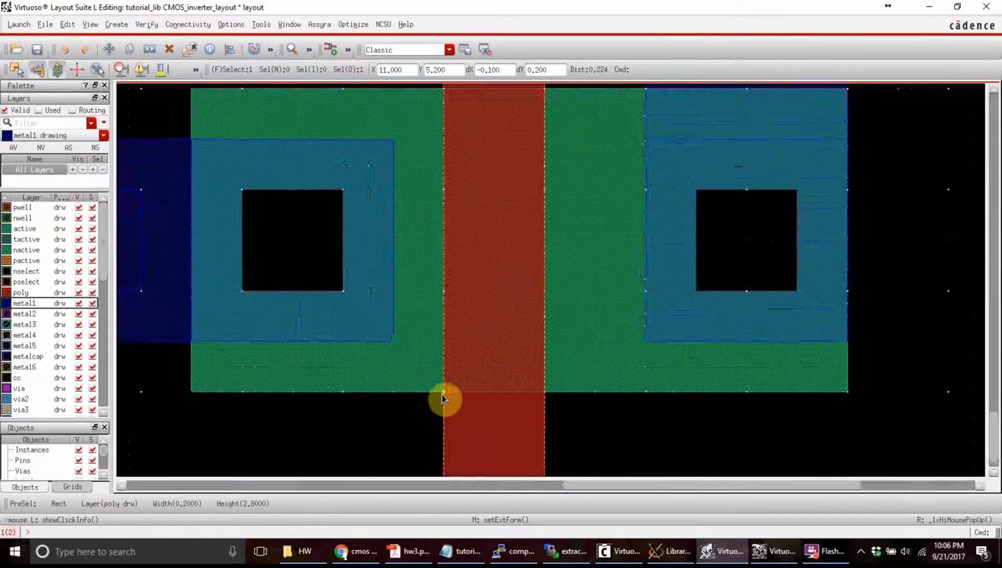
scroll(442, 394, down, 1)
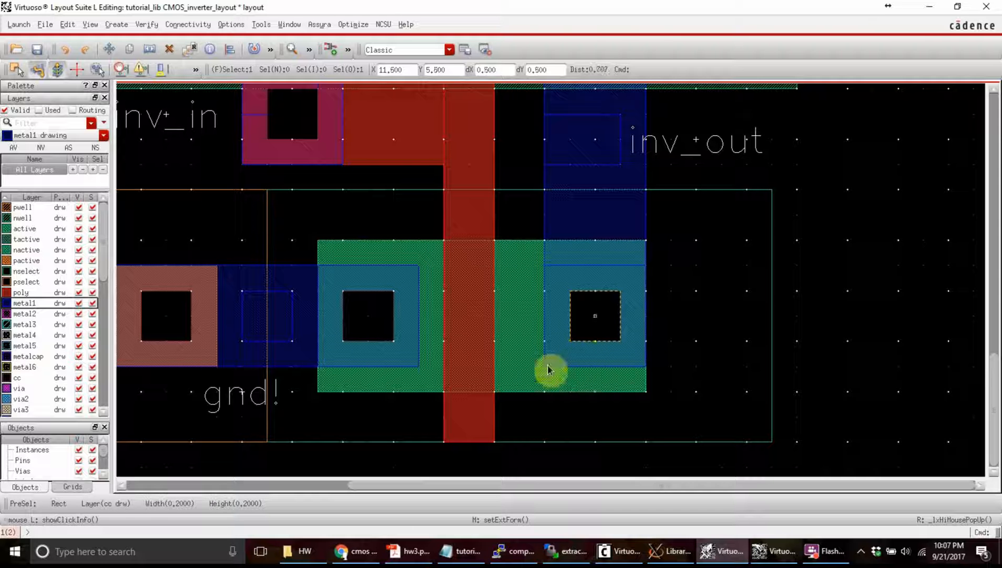
ctrl+scroll(545, 368, down, 1)
ctrl+scroll(545, 368, down, 1)
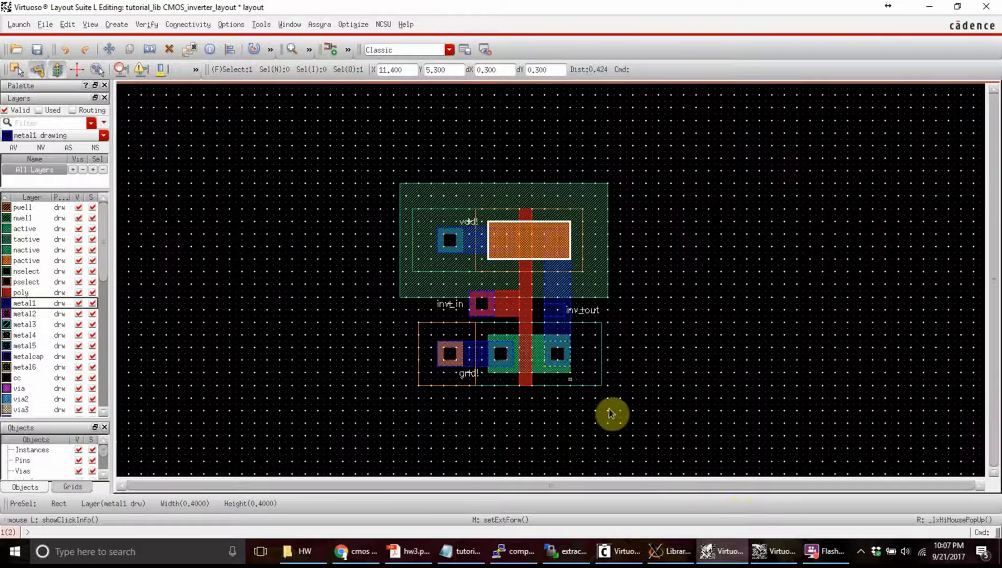
Check the width and length parameters of transistors P0 and N0 in the inverter schematic against the layout.
click(762, 550)
ctrl+scroll(385, 168, up, 2)
ctrl+scroll(383, 168, down, 1)
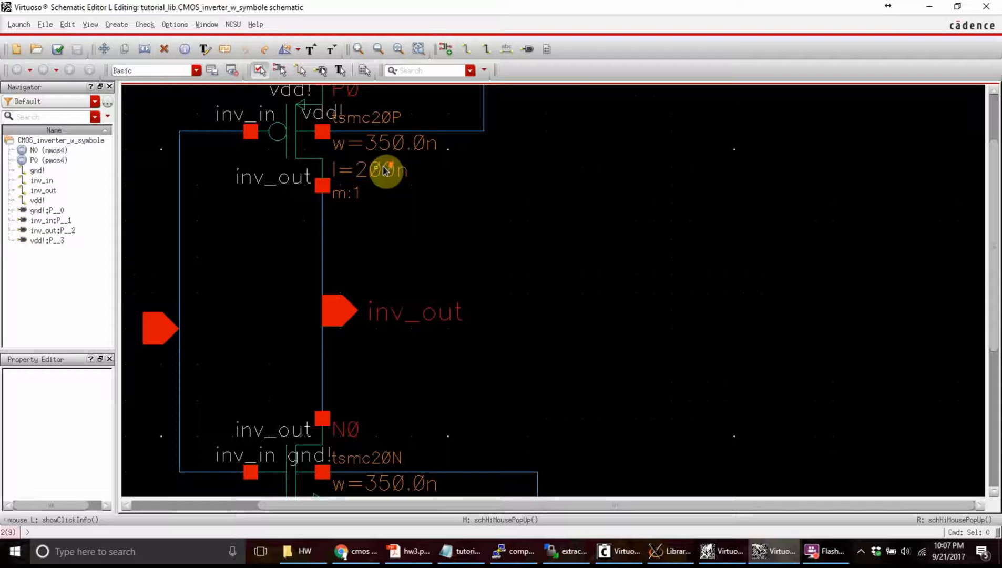
ctrl+scroll(394, 197, down, 1)
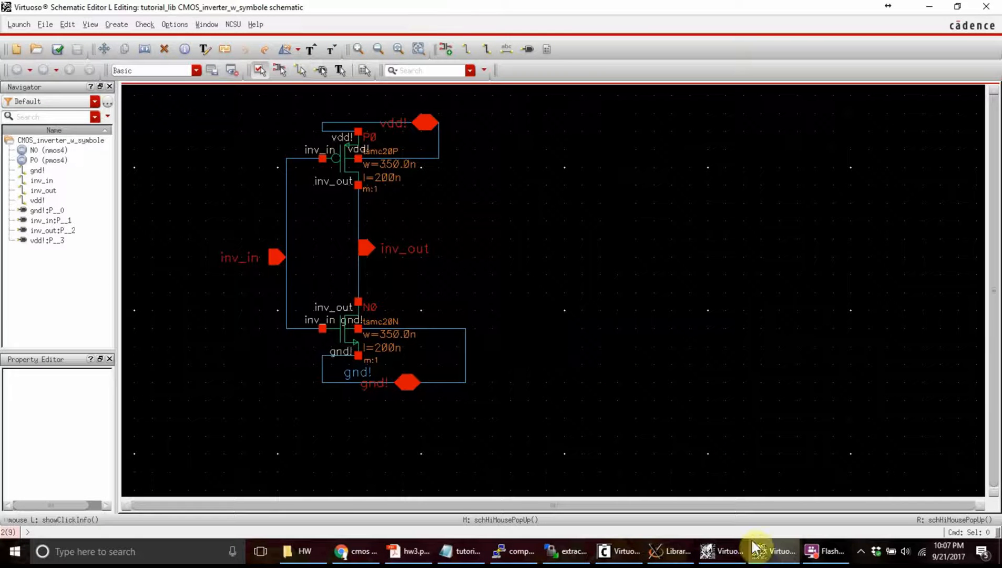
Return to the inverter layout, clear the selection and save the layout.
click(718, 551)
click(734, 364)
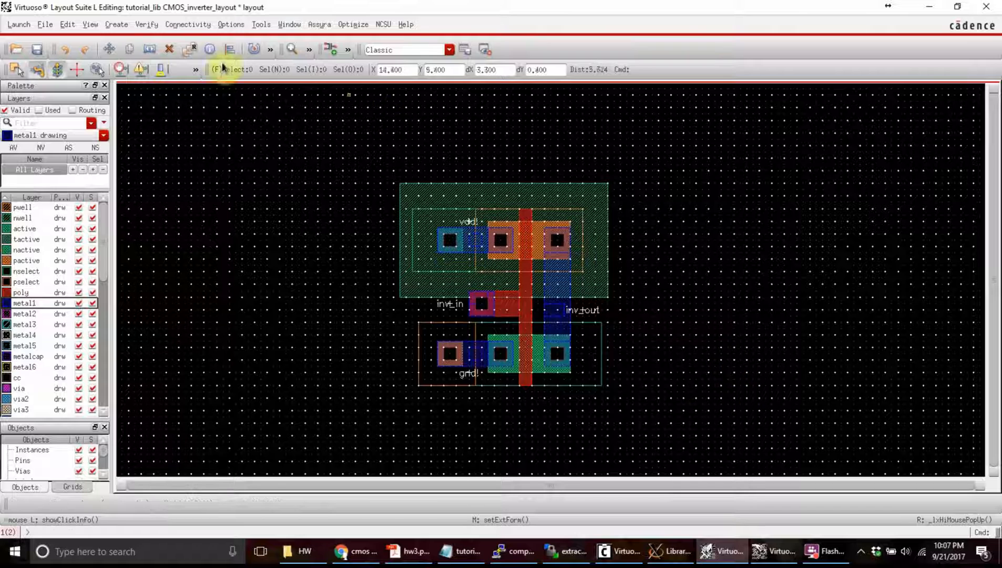
click(43, 51)
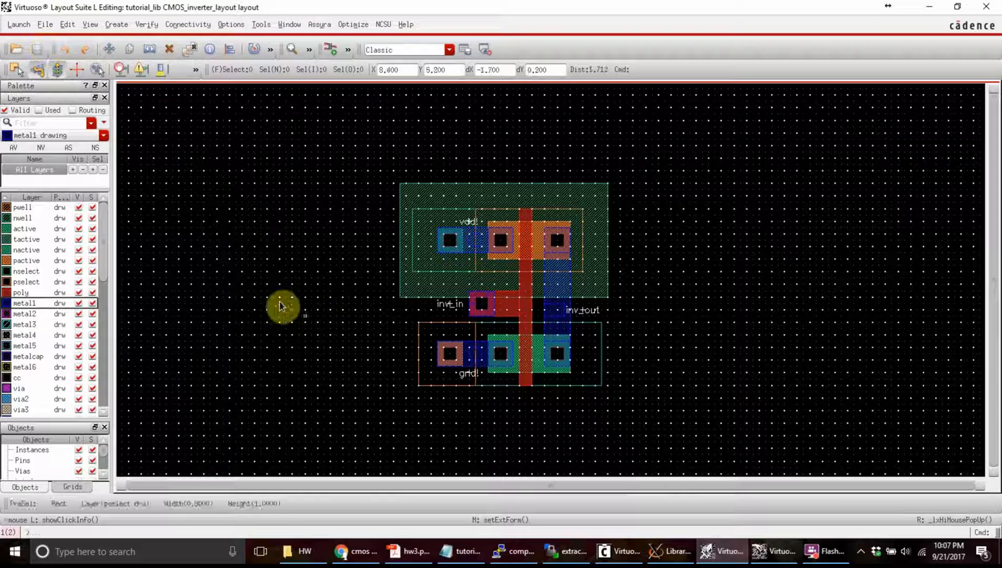
Open the layout-versus-schematic (LVS) form for the inverter and reposition it so all its options are accessible.
click(145, 25)
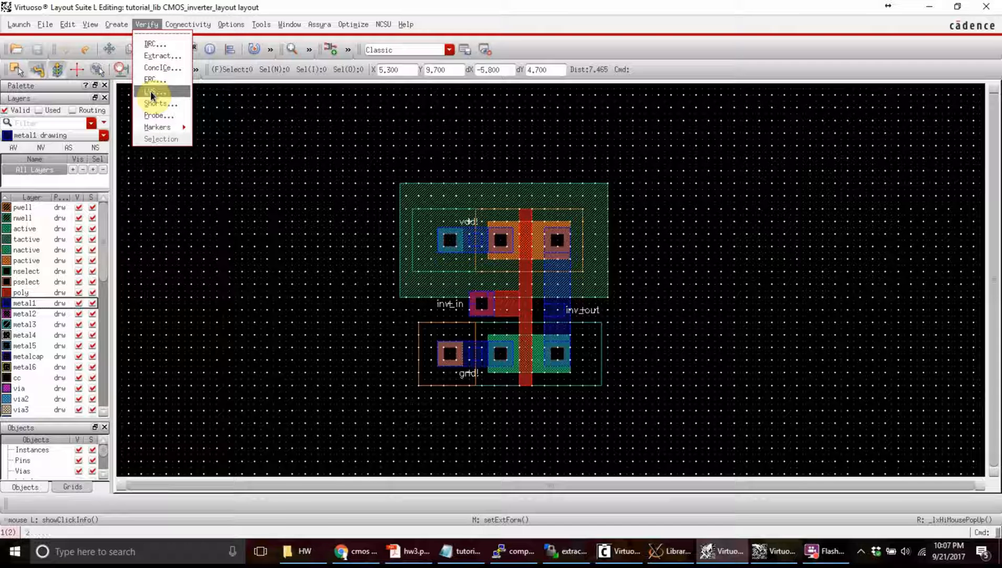
click(152, 92)
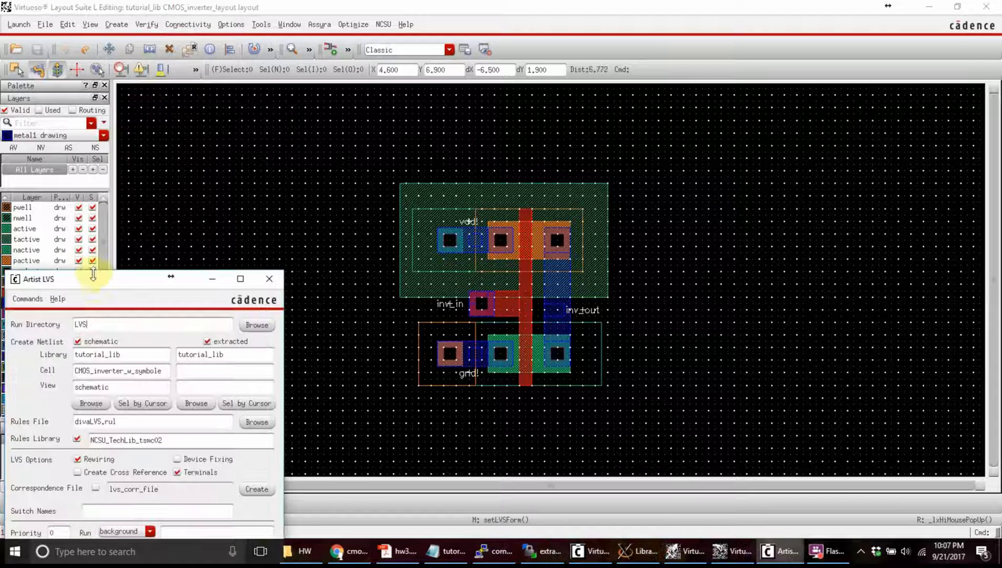
drag(93, 279, 241, 49)
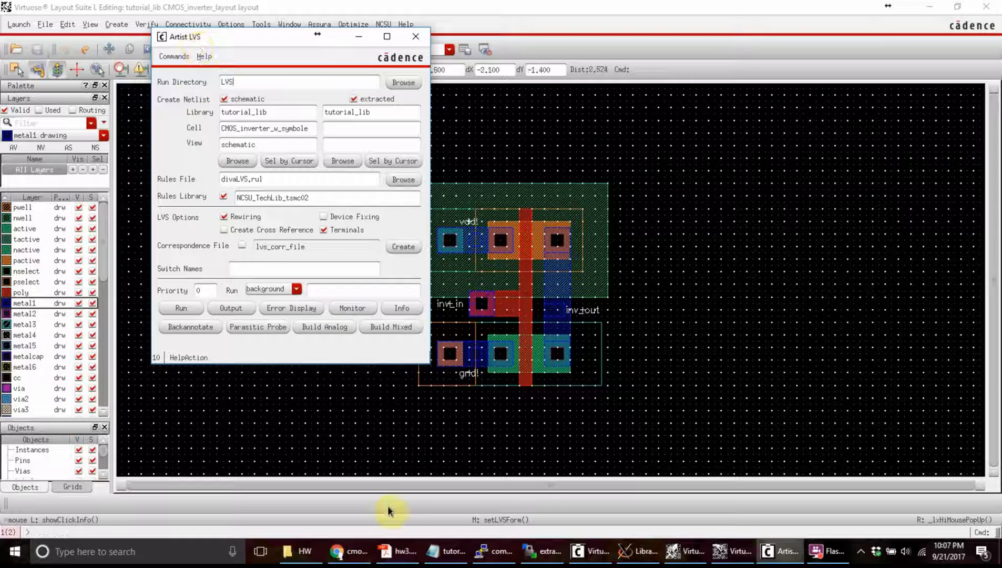
click(398, 551)
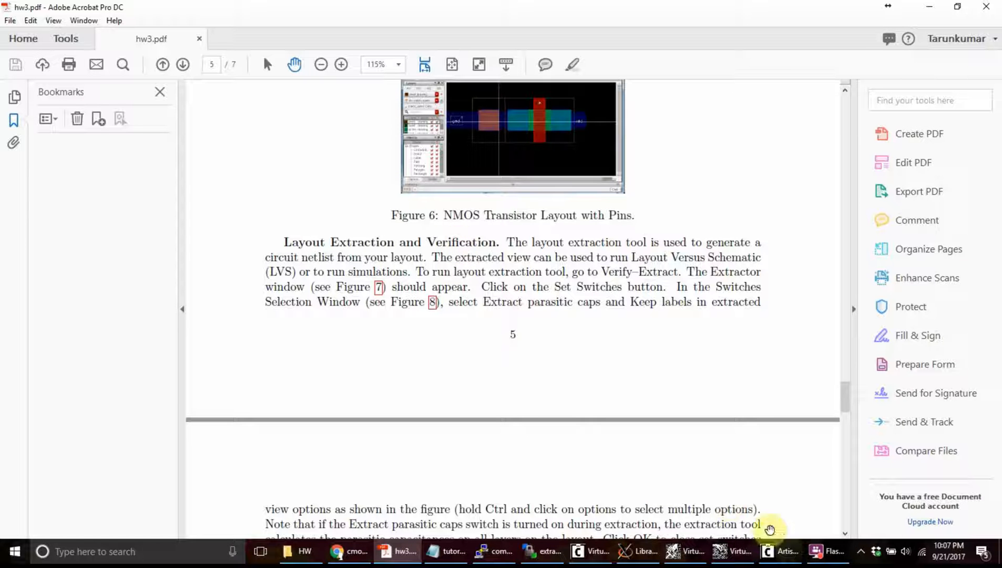
mouse_move(789, 560)
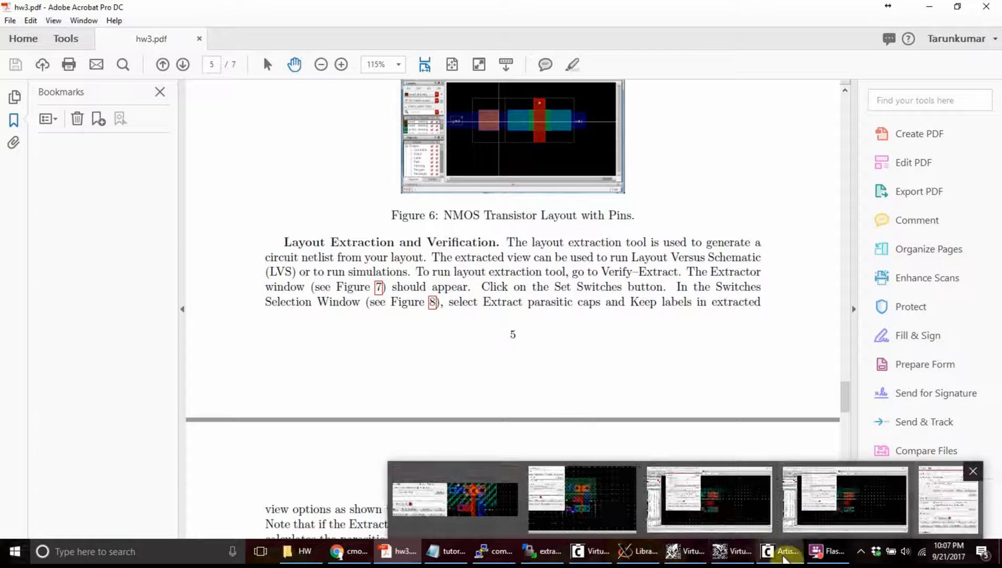
click(752, 507)
click(775, 555)
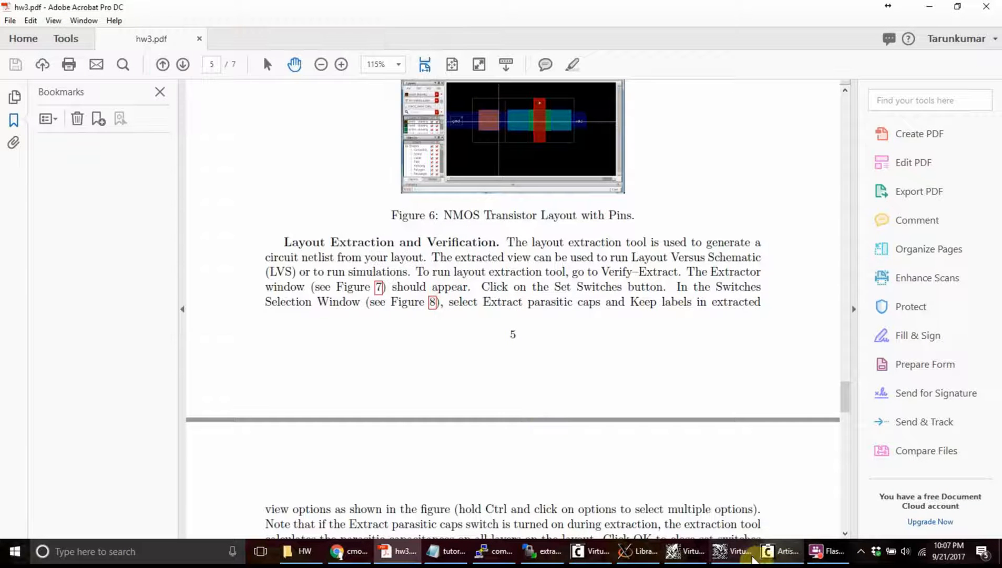
click(747, 558)
click(777, 558)
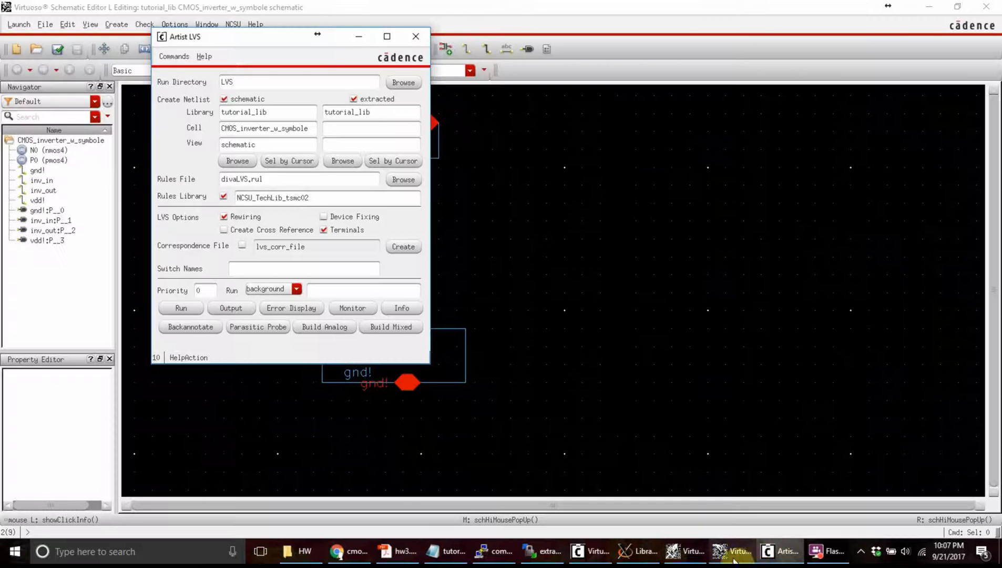
click(700, 558)
click(778, 558)
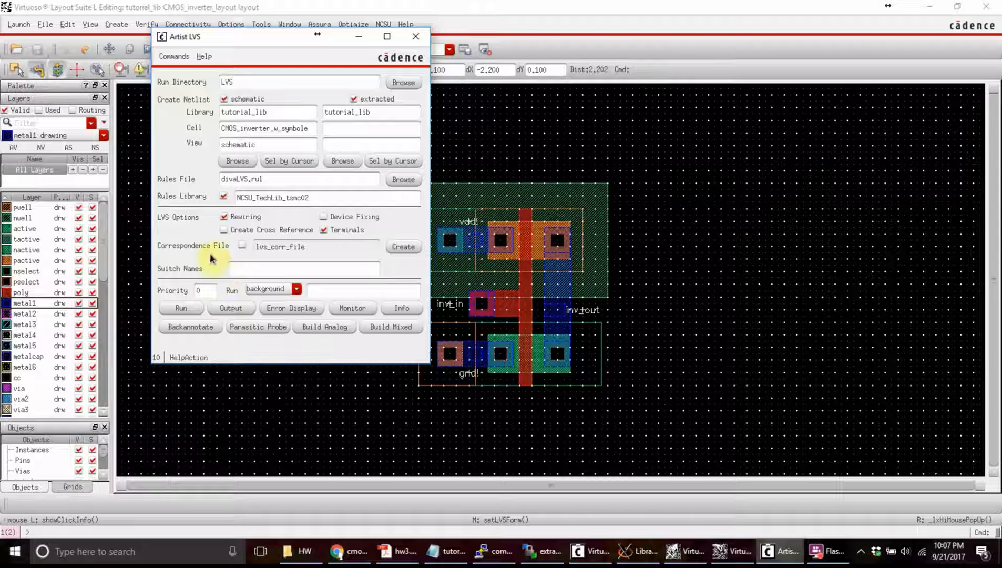
Check in the library browser that the LVS schematic netlist source is the schematic view of CMOS_inverter_w_symbole in tutorial_lib.
click(174, 122)
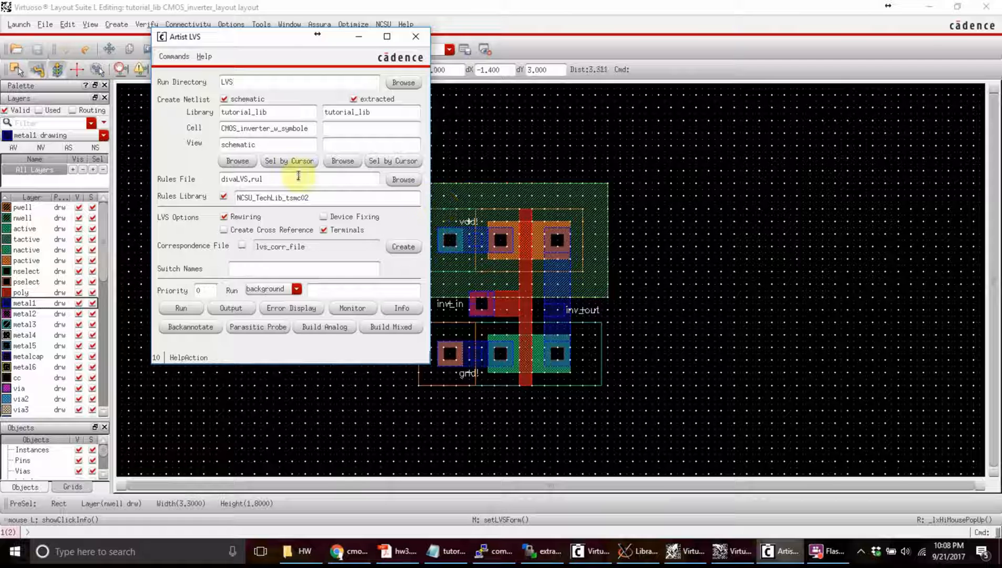
click(236, 160)
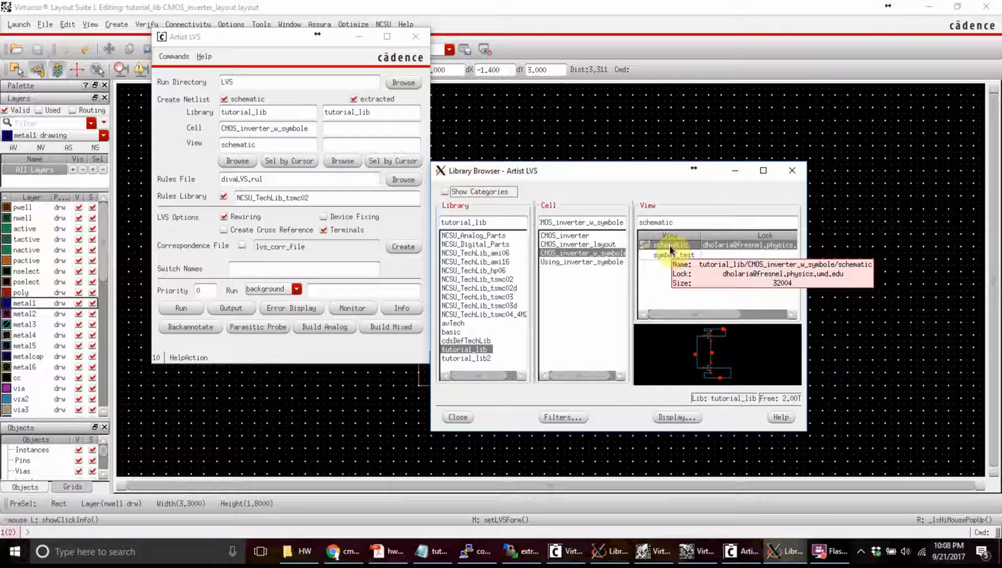
click(459, 417)
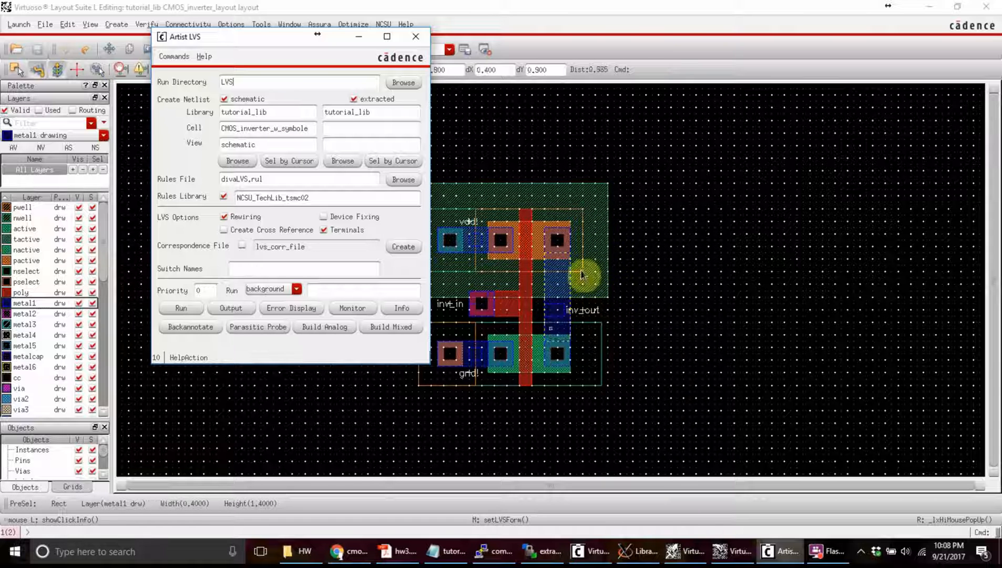
Set the extracted netlist source to the extracted view of CMOS_inverter_layout in tutorial_lib and run the LVS comparison.
click(347, 162)
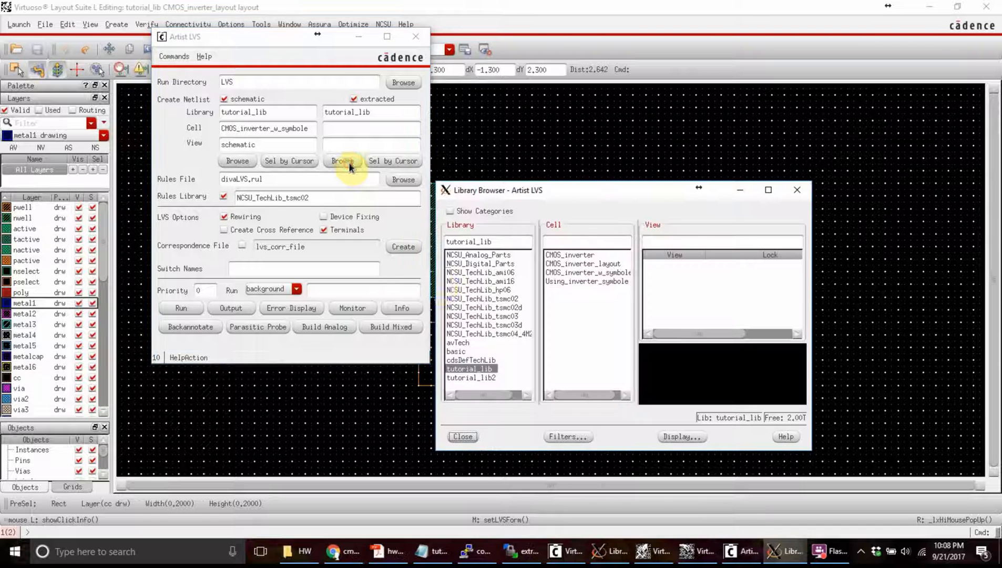
click(476, 370)
click(588, 266)
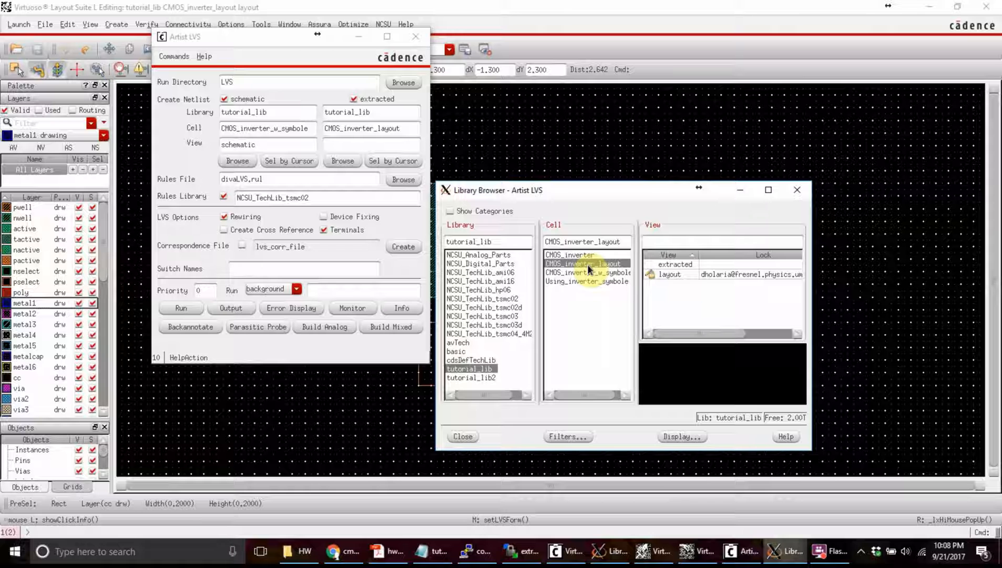
click(670, 277)
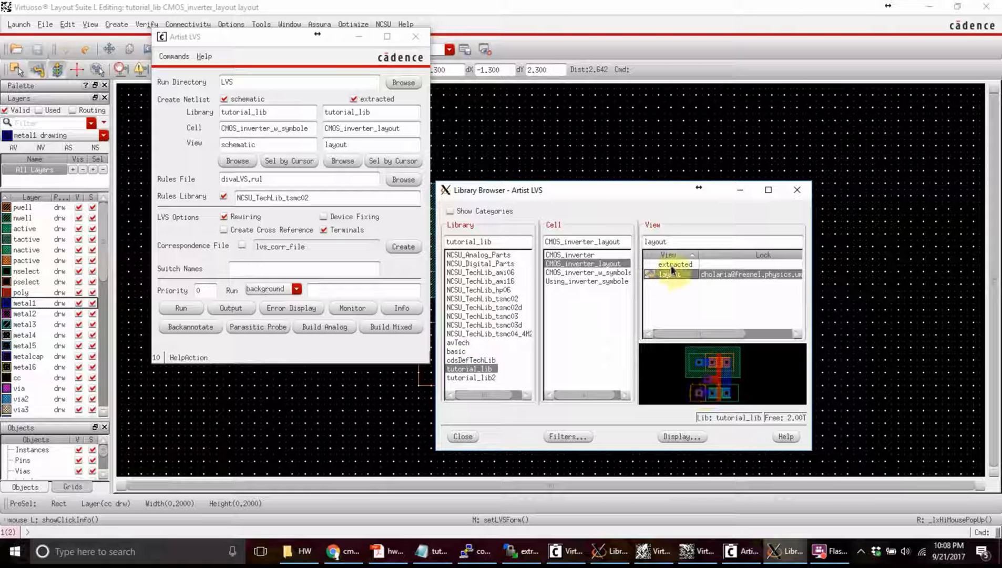
click(672, 267)
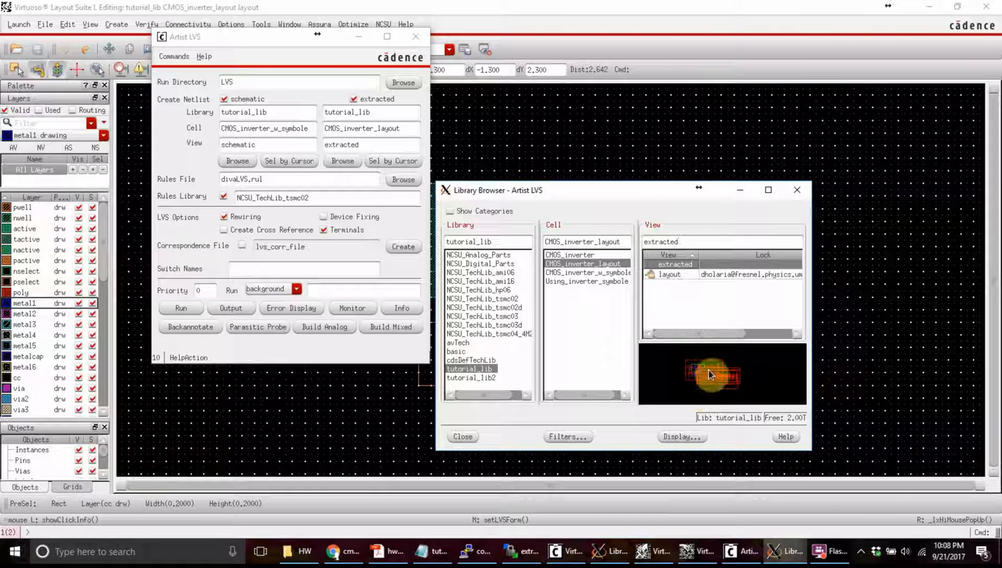
click(675, 278)
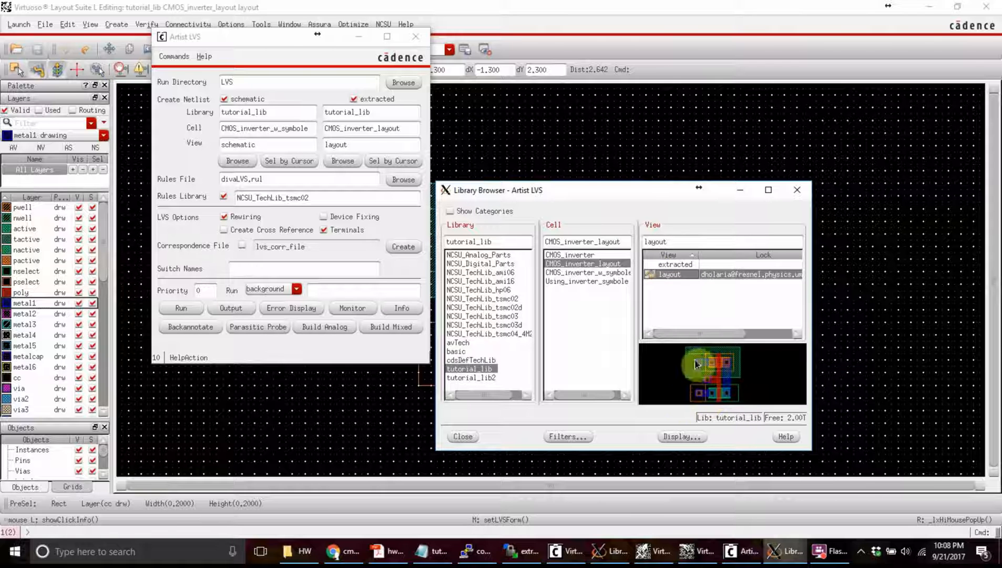
click(674, 264)
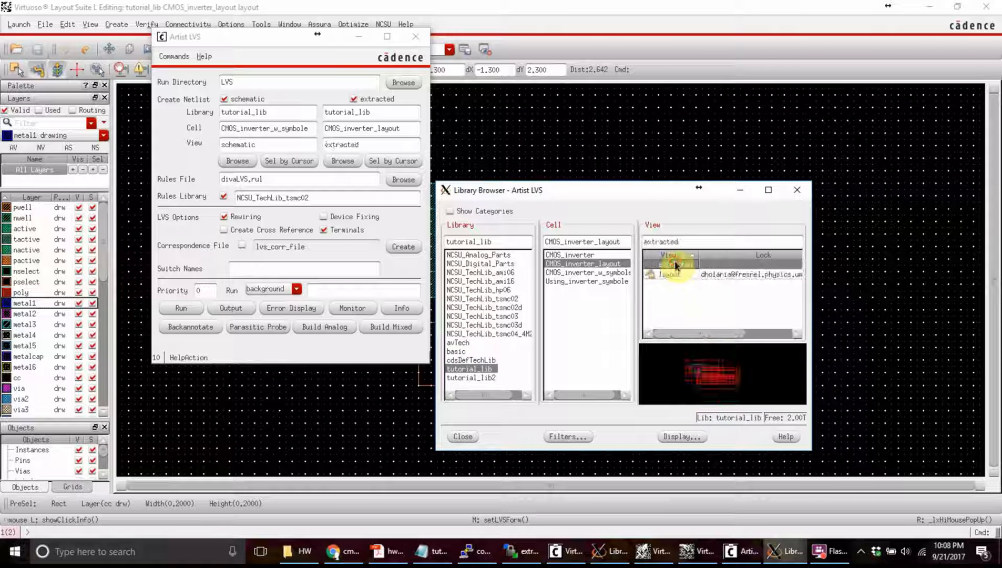
click(464, 437)
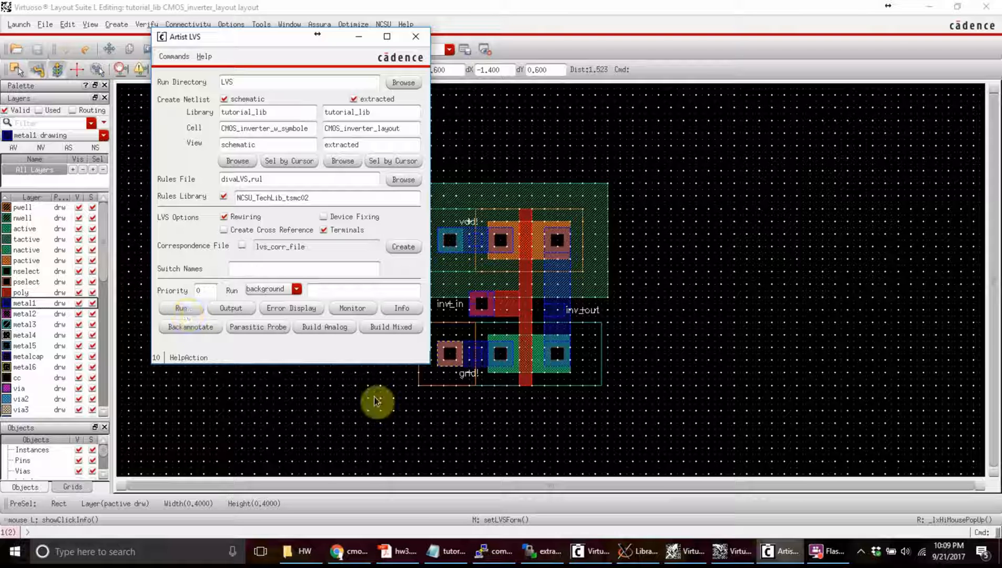
Check the Library Manager messages and the Virtuoso log for the status of the LVS job.
click(627, 556)
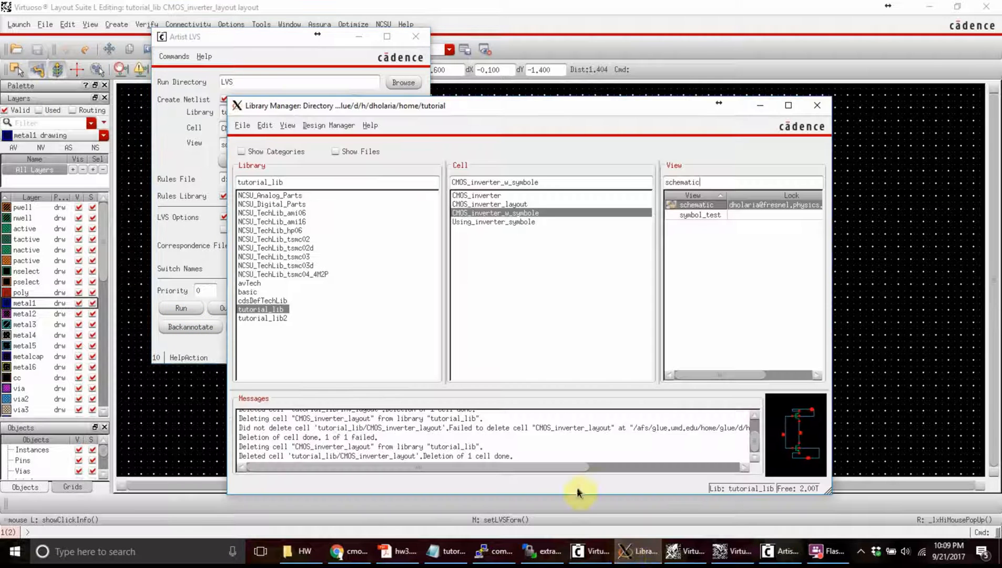
scroll(547, 451, up, 1)
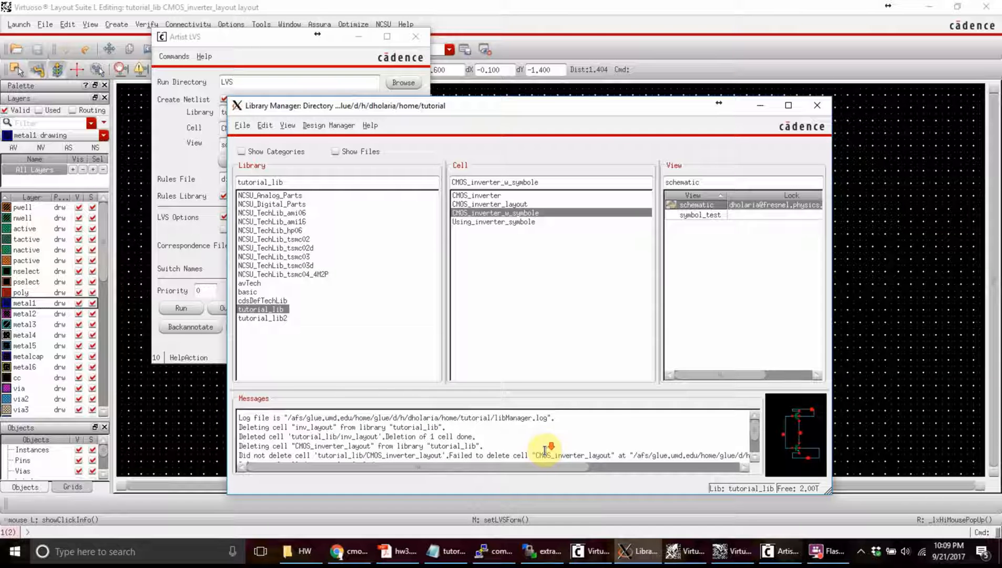
scroll(545, 451, down, 1)
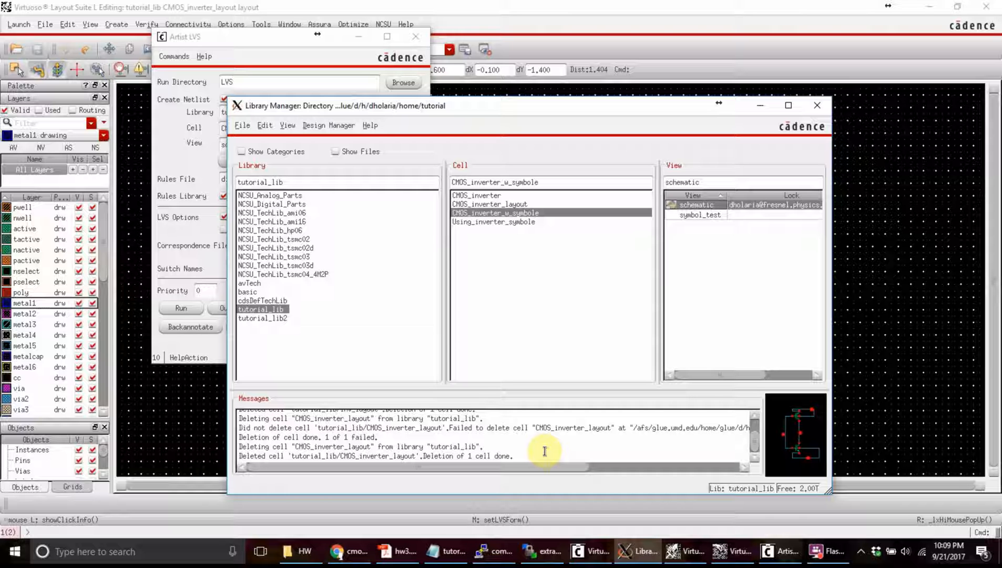
scroll(545, 450, up, 1)
scroll(545, 451, down, 1)
click(588, 556)
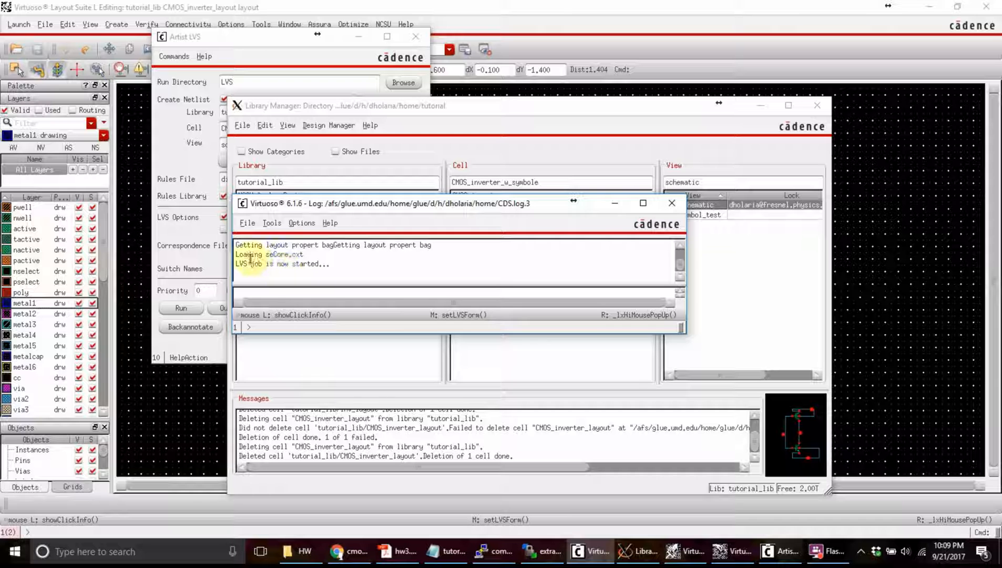
drag(242, 261, 337, 268)
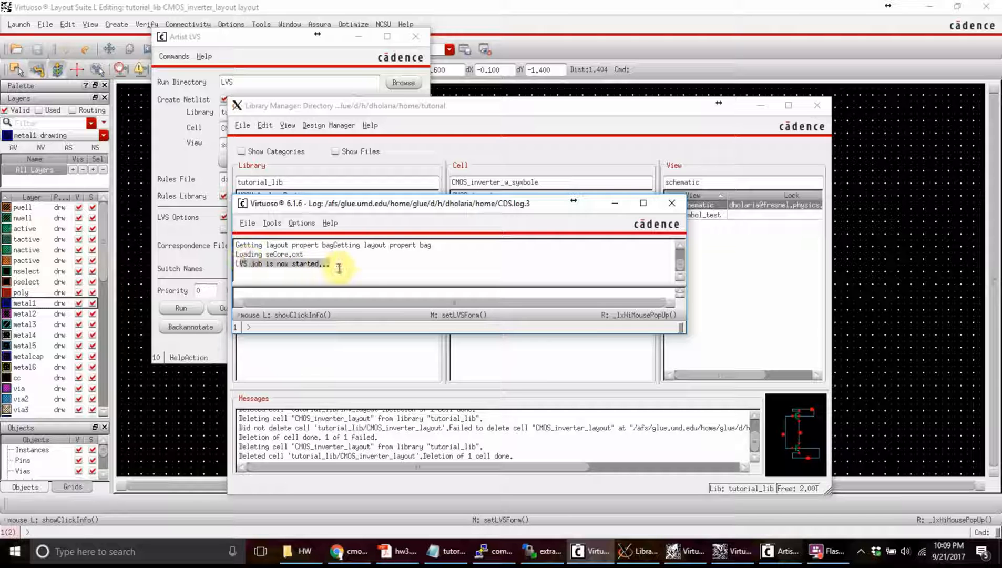
click(369, 266)
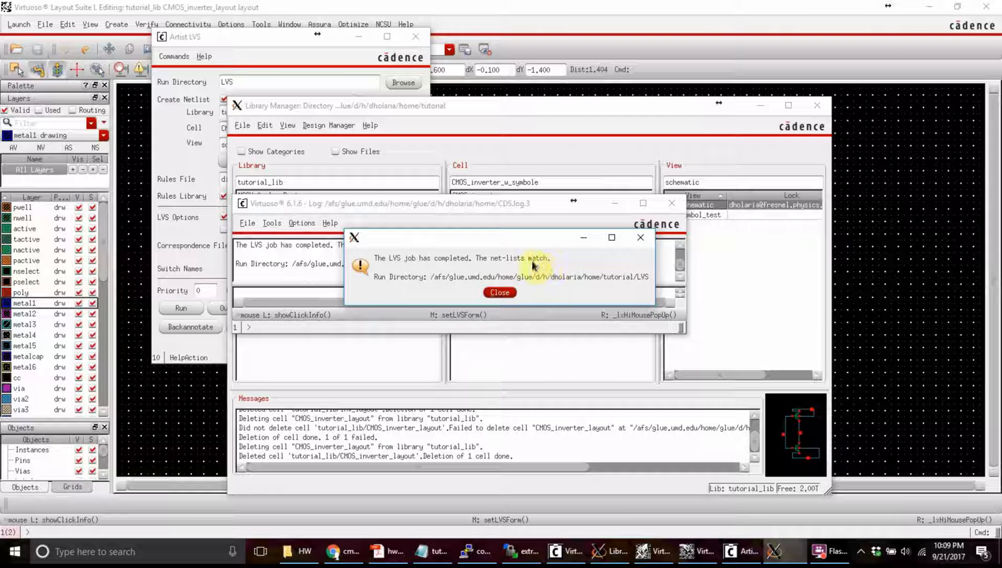
Dismiss the LVS job notice and minimize the log and Library Manager windows to return to the LVS form.
click(499, 292)
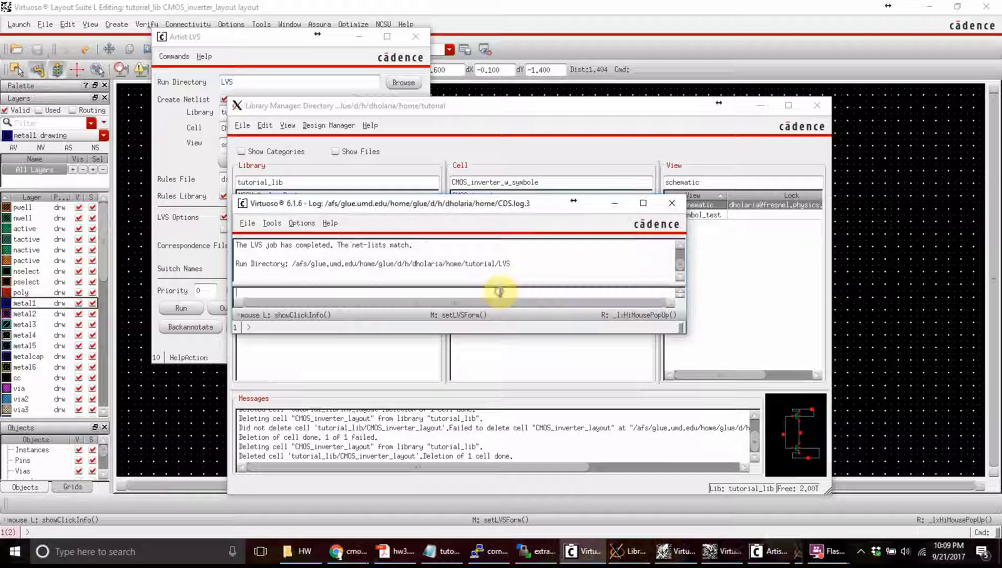
click(614, 203)
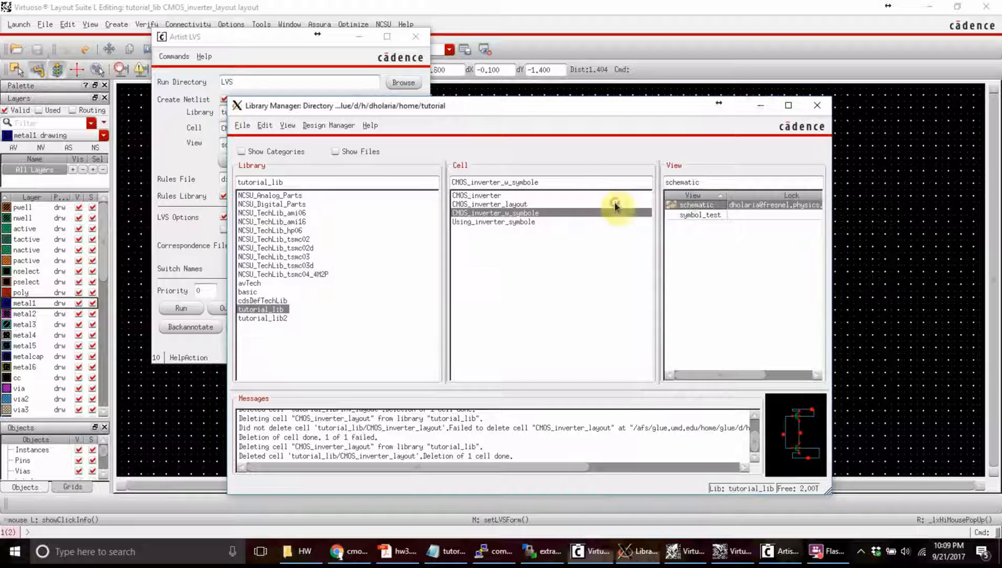
click(760, 105)
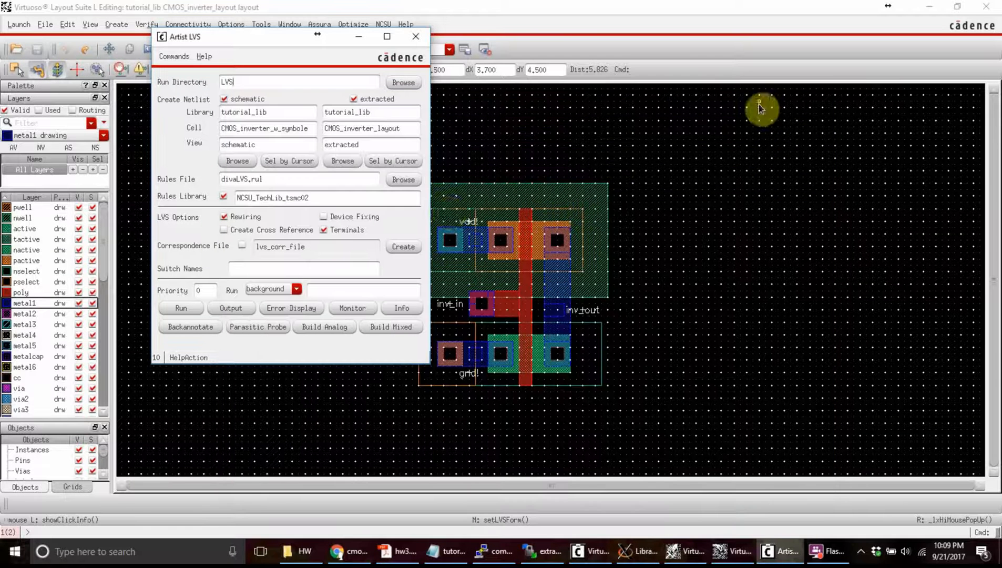
Open the LVS output report full size and examine the layout and schematic netlist summaries and terminal correspondence points.
click(239, 309)
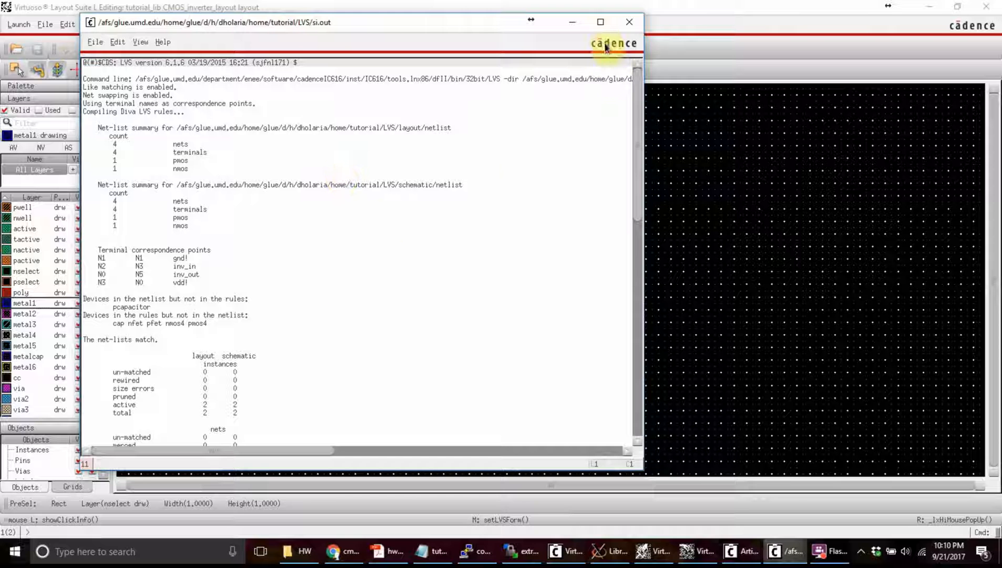
click(601, 23)
click(141, 200)
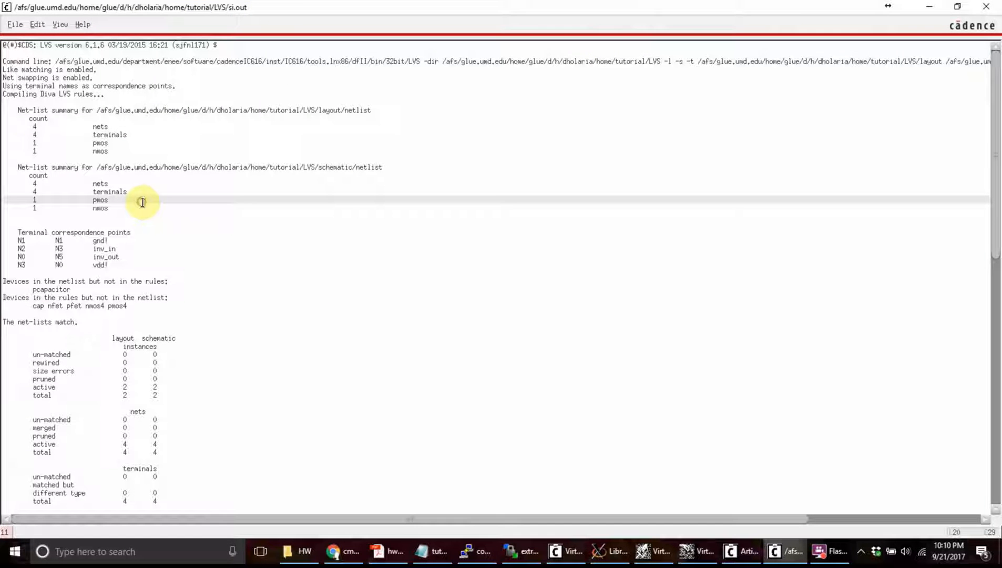
drag(16, 106, 134, 149)
click(153, 151)
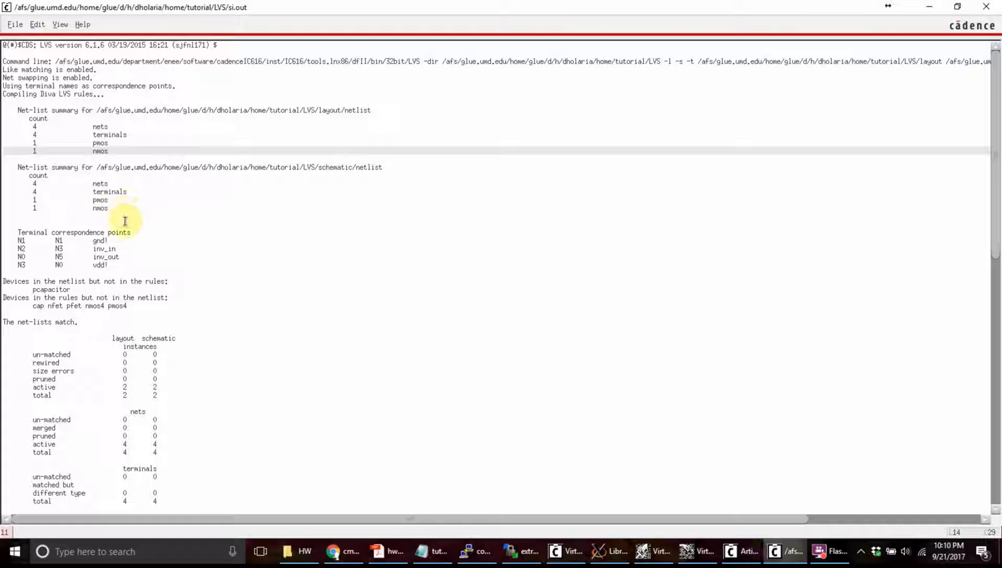
mouse_move(11, 232)
mouse_down()
mouse_move(135, 233)
mouse_move(130, 255)
mouse_move(25, 232)
mouse_up()
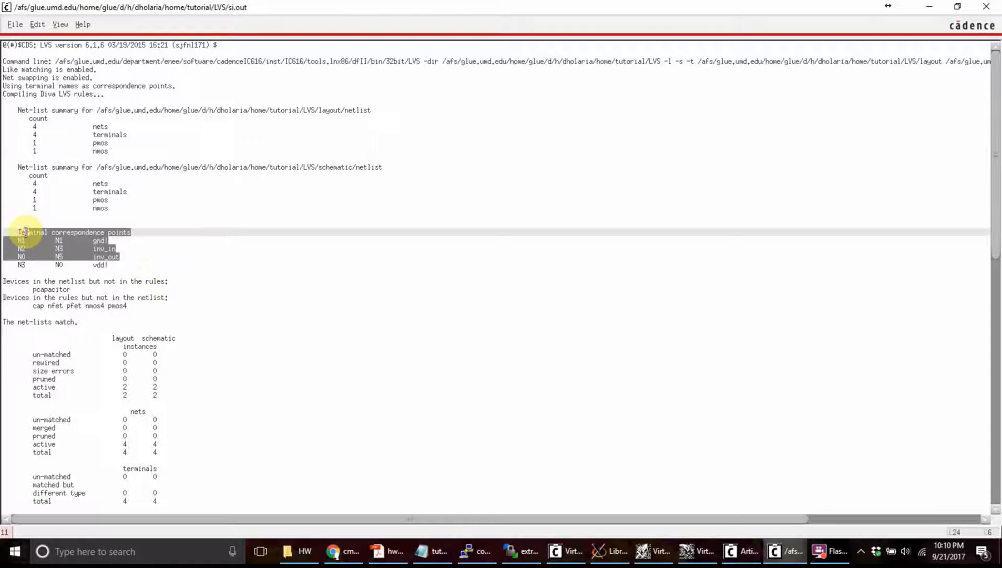
click(99, 305)
Examine the report's layout-versus-schematic tables for instances, nets and terminals, then review the probe file sections.
scroll(121, 342, down, 3)
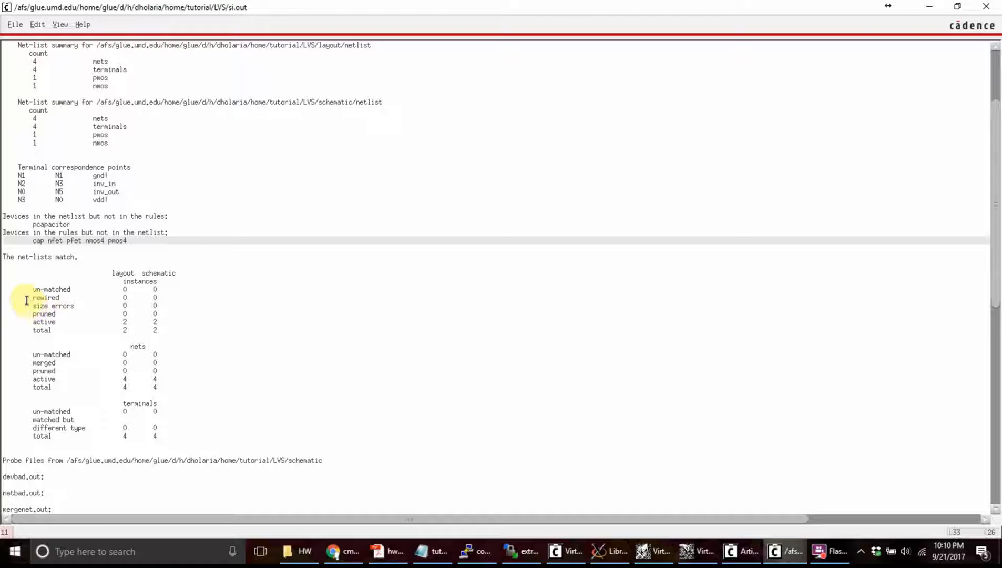
drag(30, 291, 107, 293)
click(105, 297)
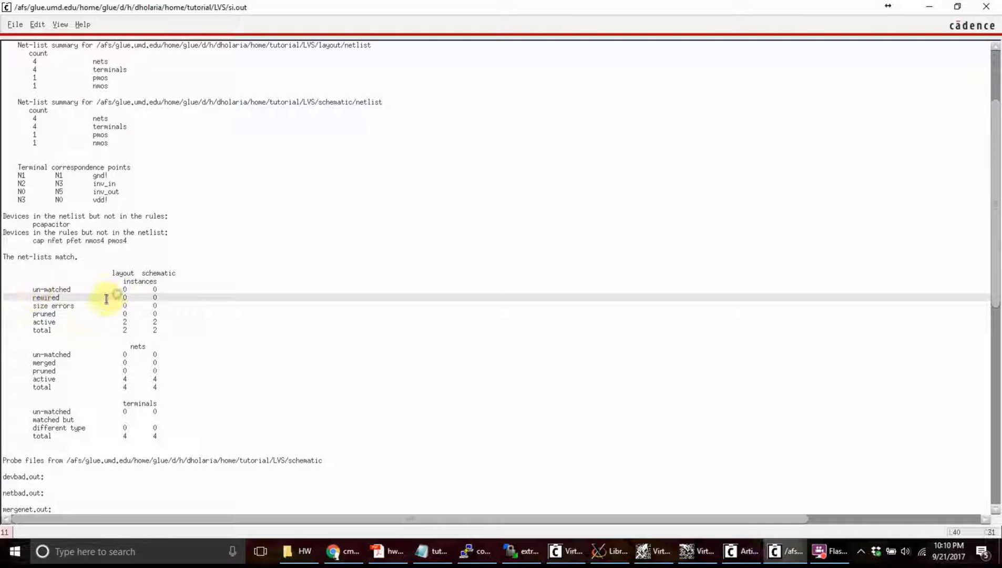
drag(35, 296, 160, 305)
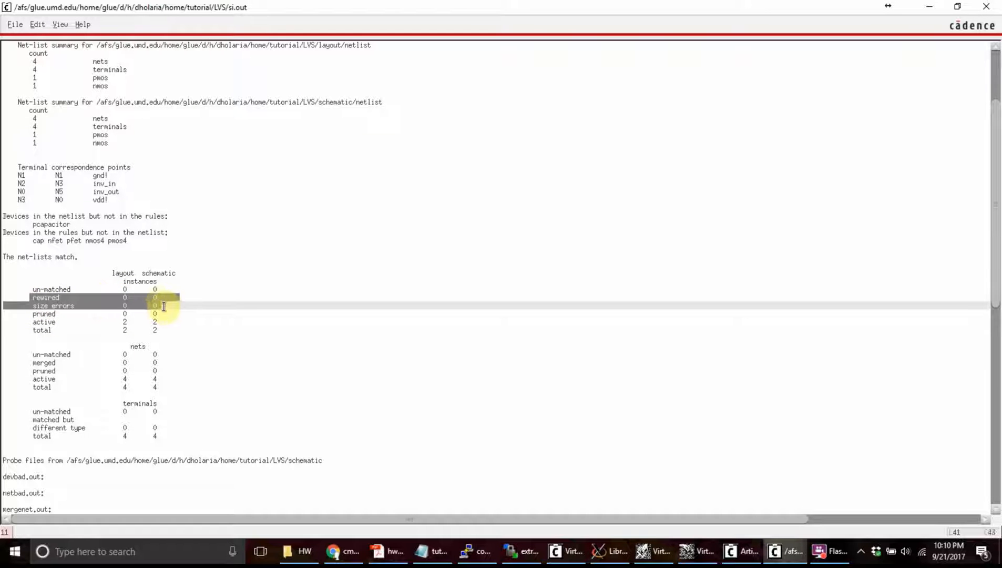
click(191, 322)
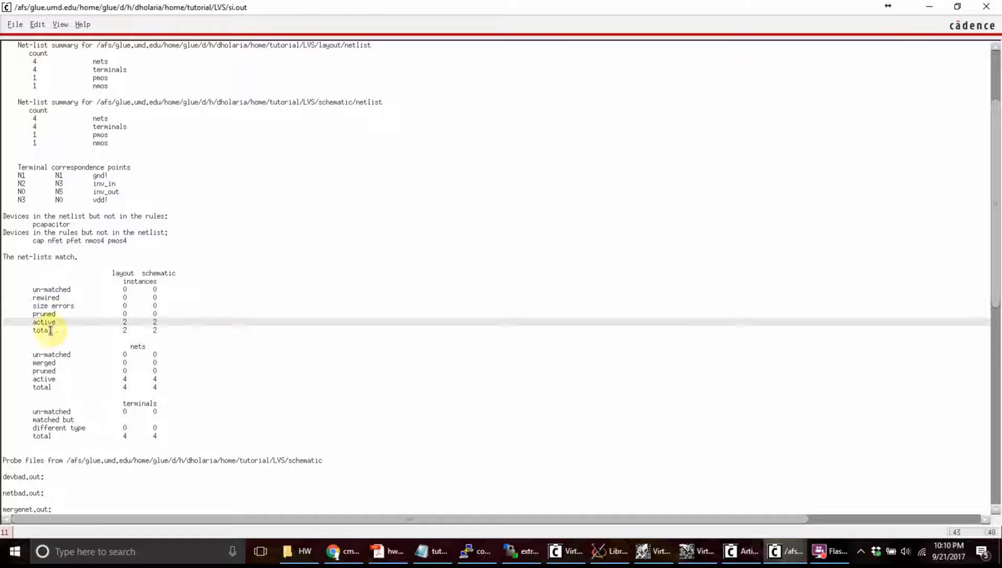
scroll(175, 398, down, 4)
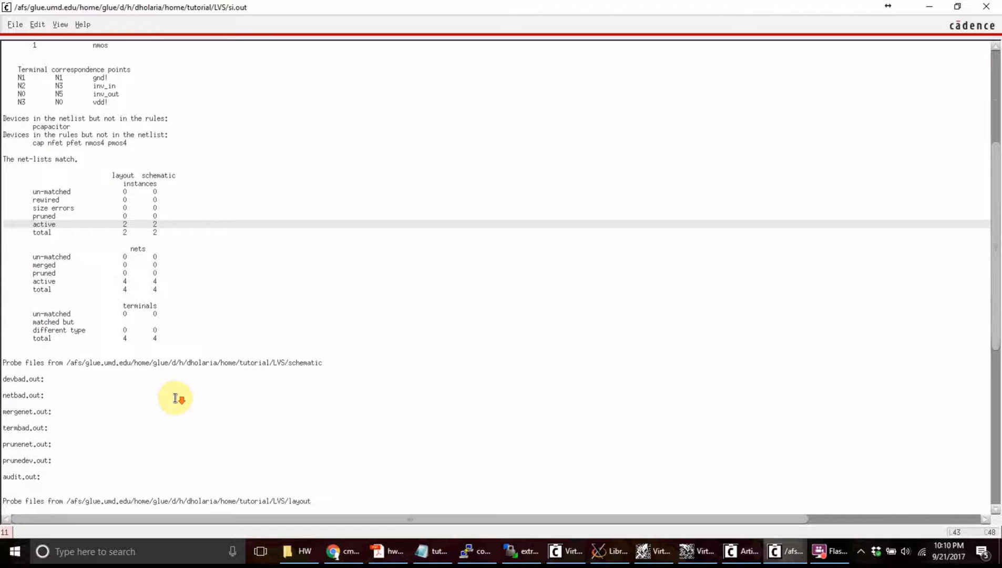
scroll(175, 398, down, 3)
scroll(175, 401, up, 7)
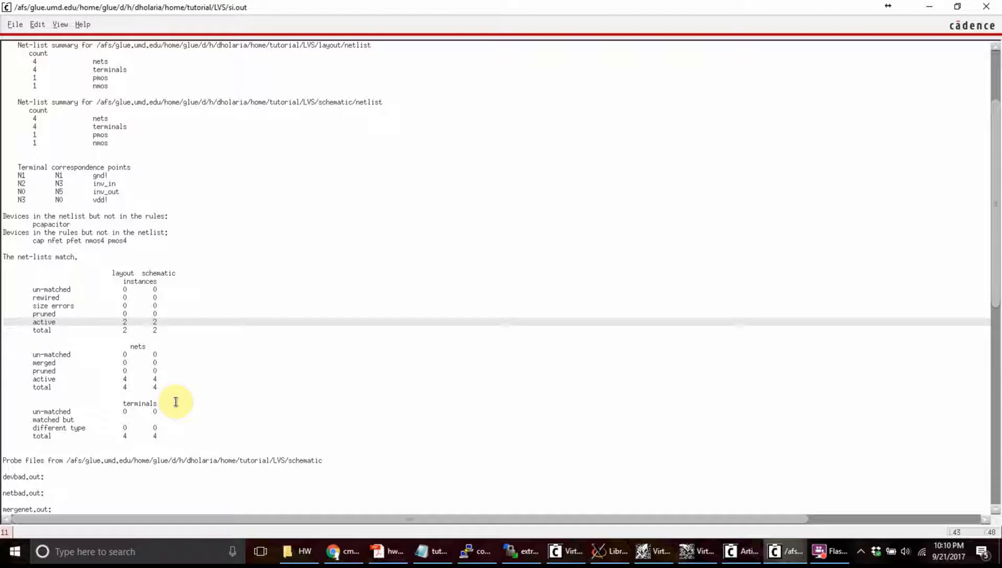
scroll(176, 402, up, 3)
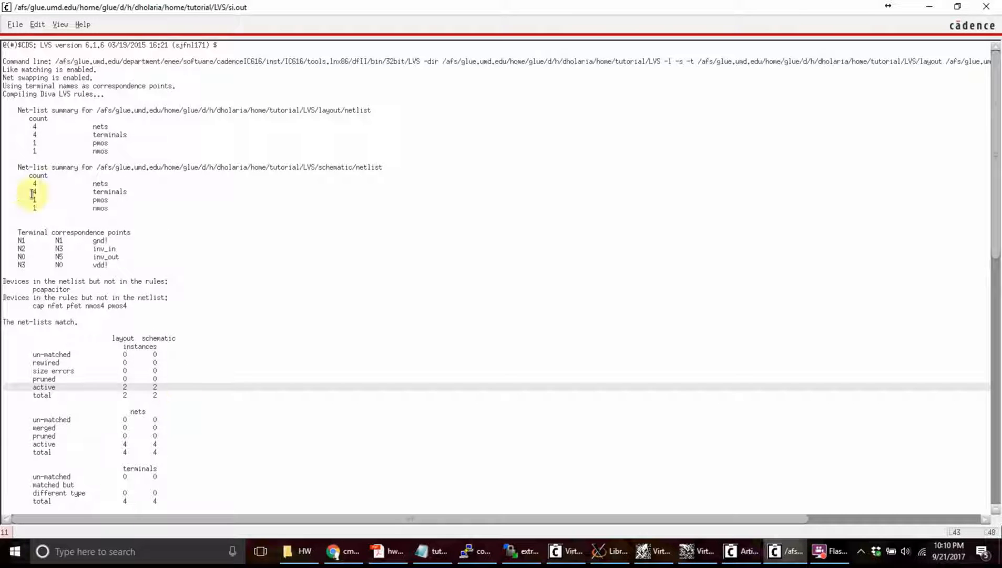
Recheck the LVS report's comparison tables and probe file sections, then close the report and the Artist LVS form.
scroll(202, 405, down, 11)
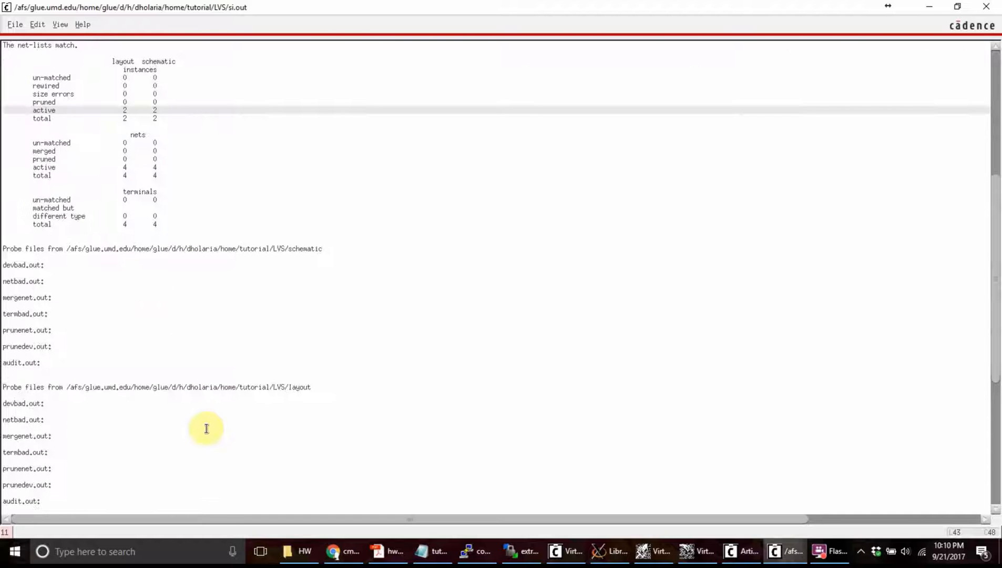
scroll(207, 429, up, 11)
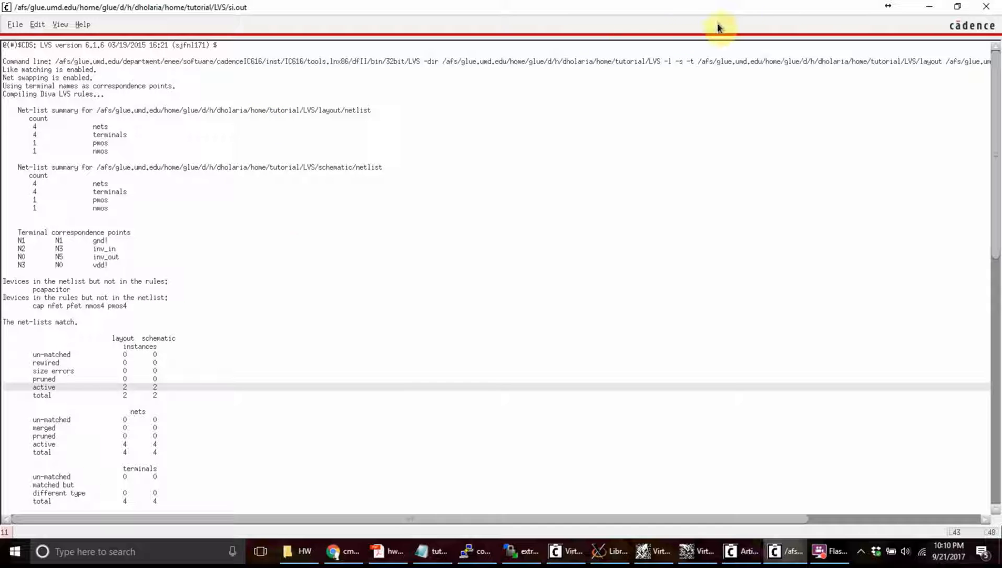
click(973, 7)
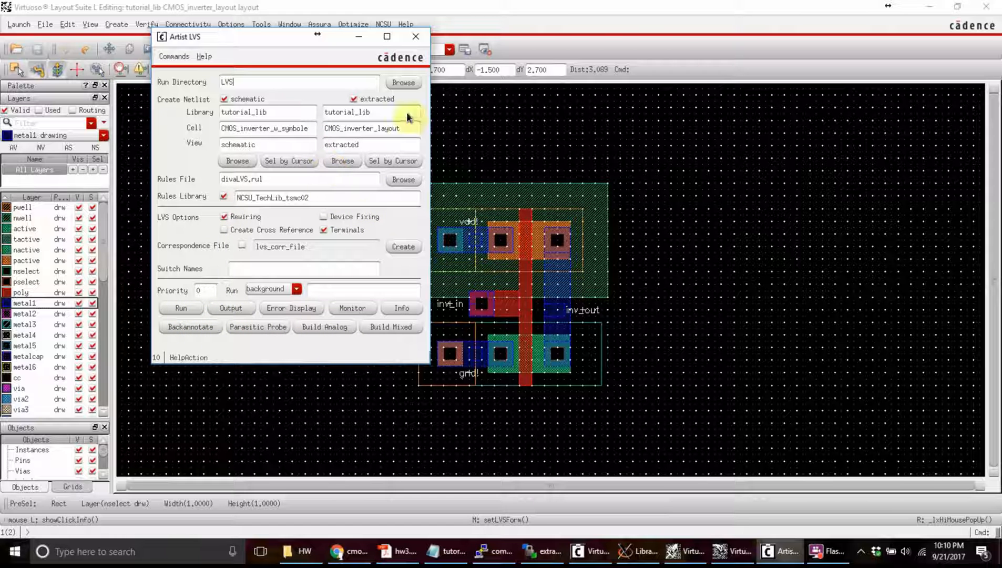
click(415, 37)
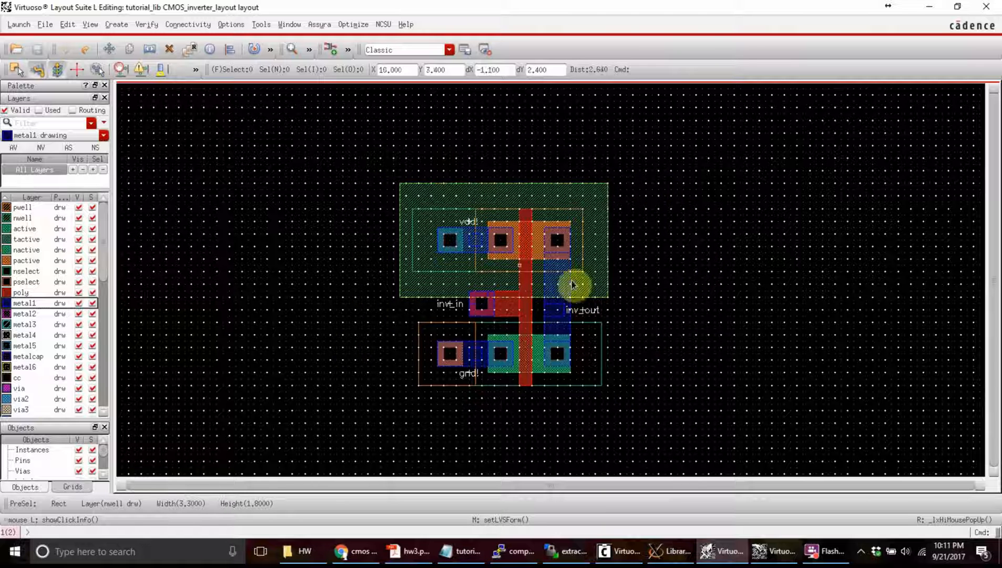
Start the Ruler command in the CMOS inverter layout with its snap target set to None.
click(772, 551)
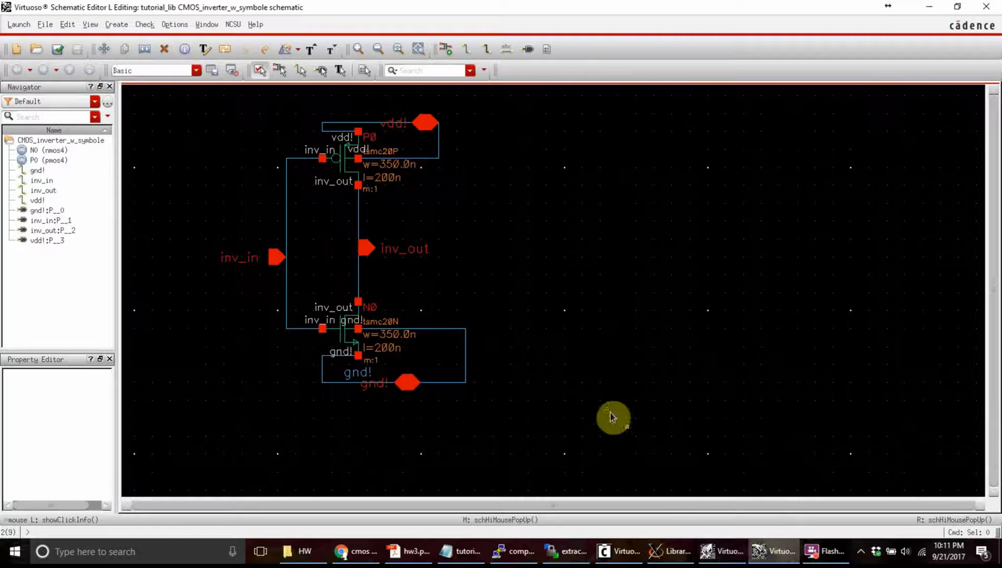
click(725, 557)
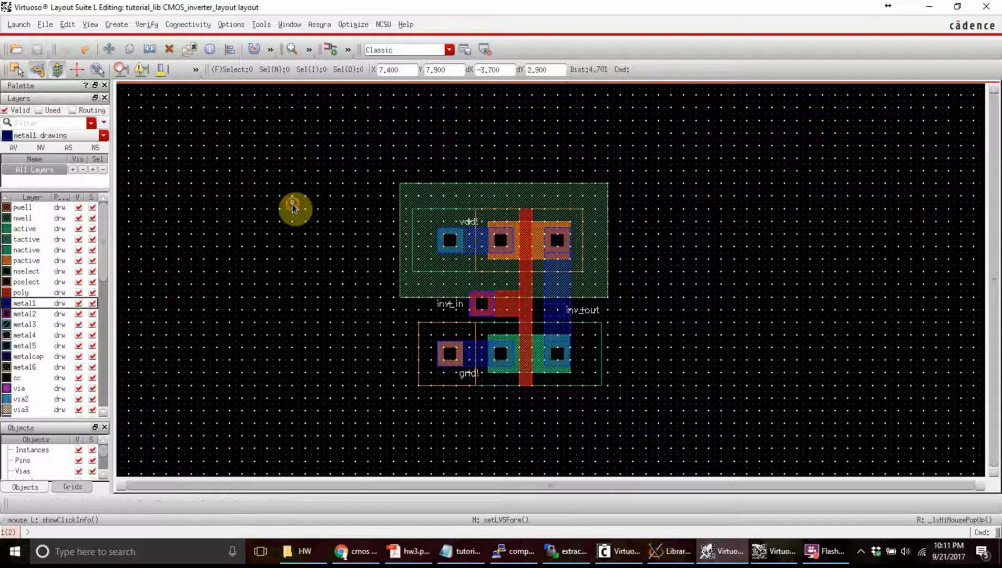
key(k)
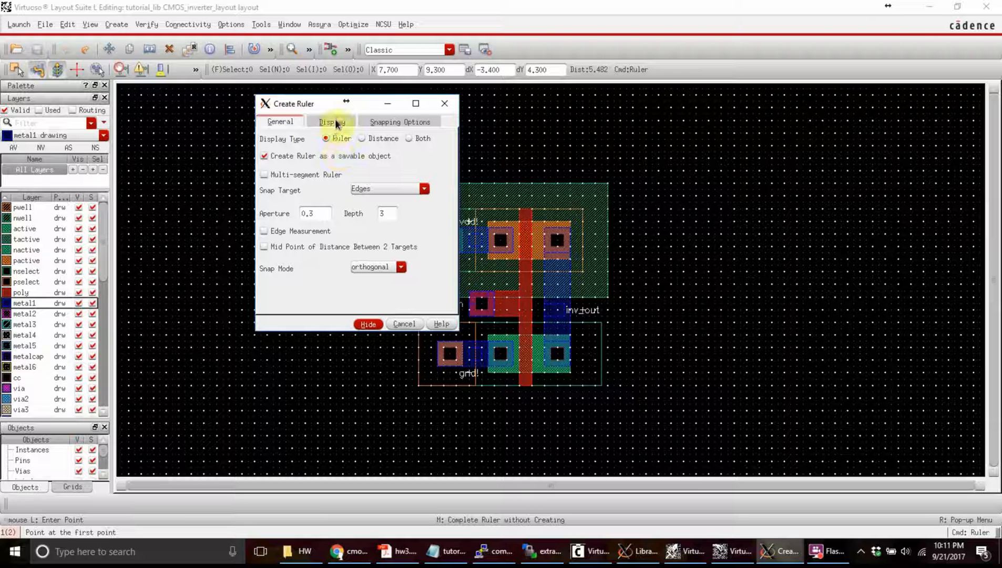
click(366, 190)
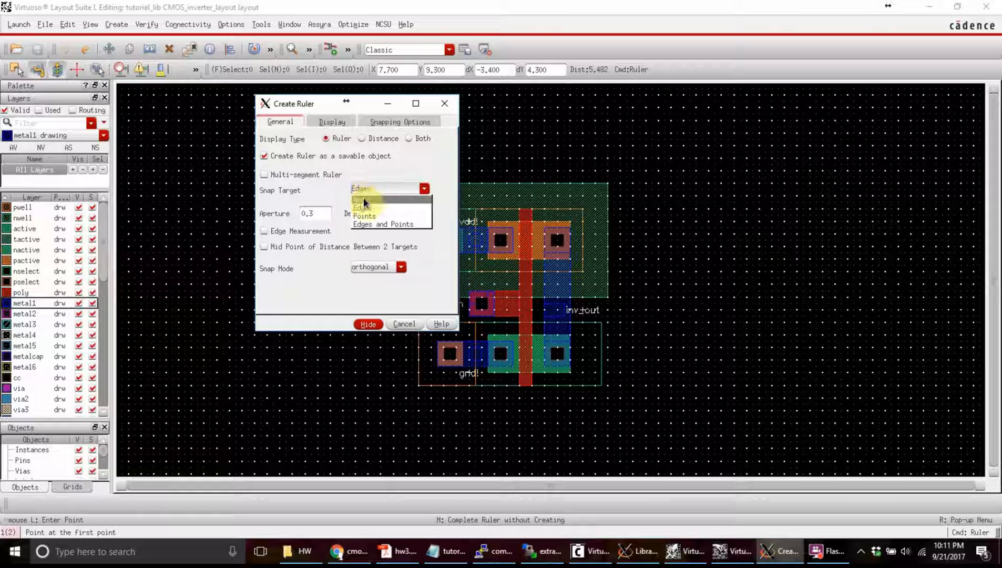
click(361, 200)
click(366, 190)
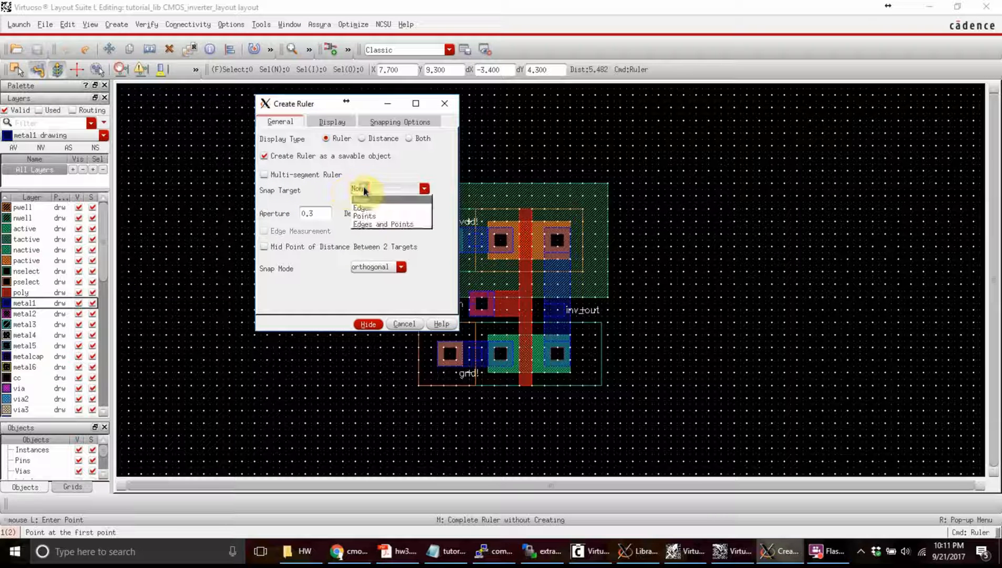
click(370, 198)
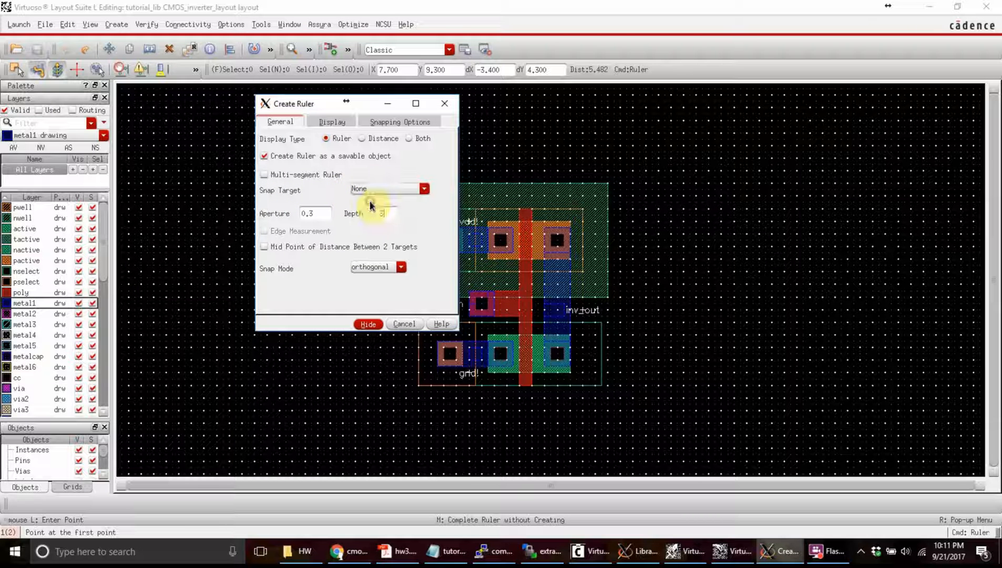
click(368, 323)
Draw a vertical ruler about 3.2 long beside the inverter and a horizontal ruler about 3.4 long above its n-well.
ctrl+scroll(374, 204, up, 2)
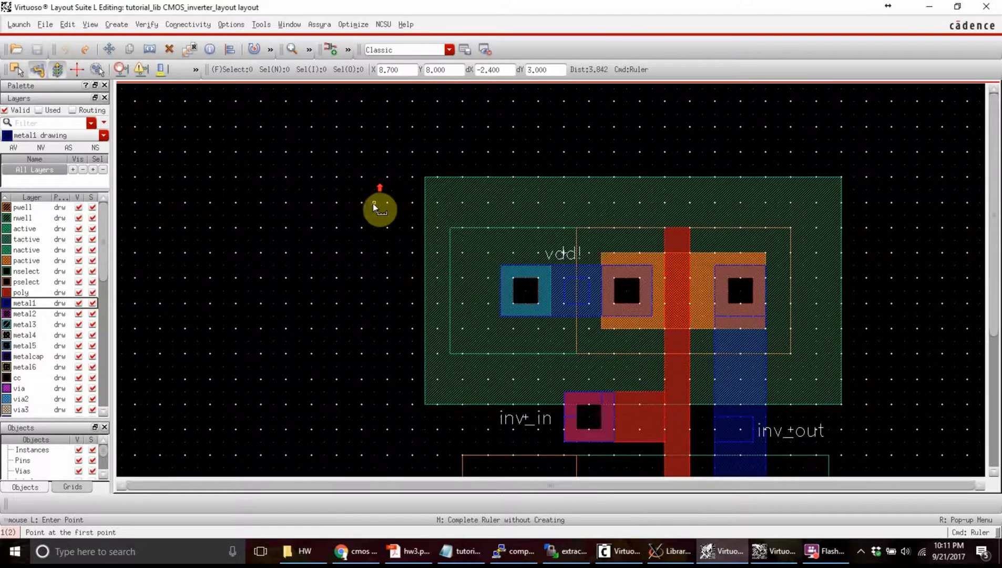
ctrl+scroll(379, 209, down, 2)
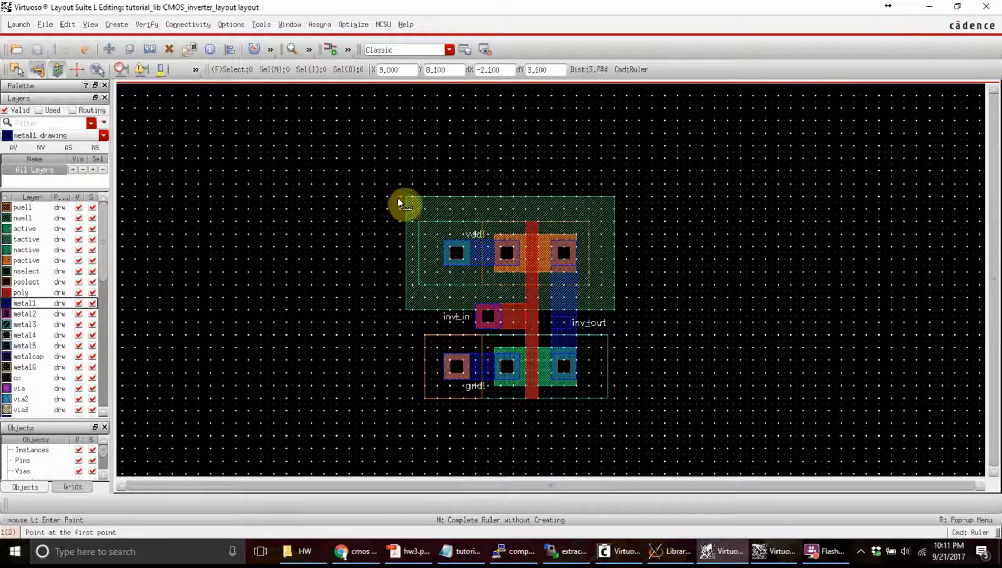
click(387, 196)
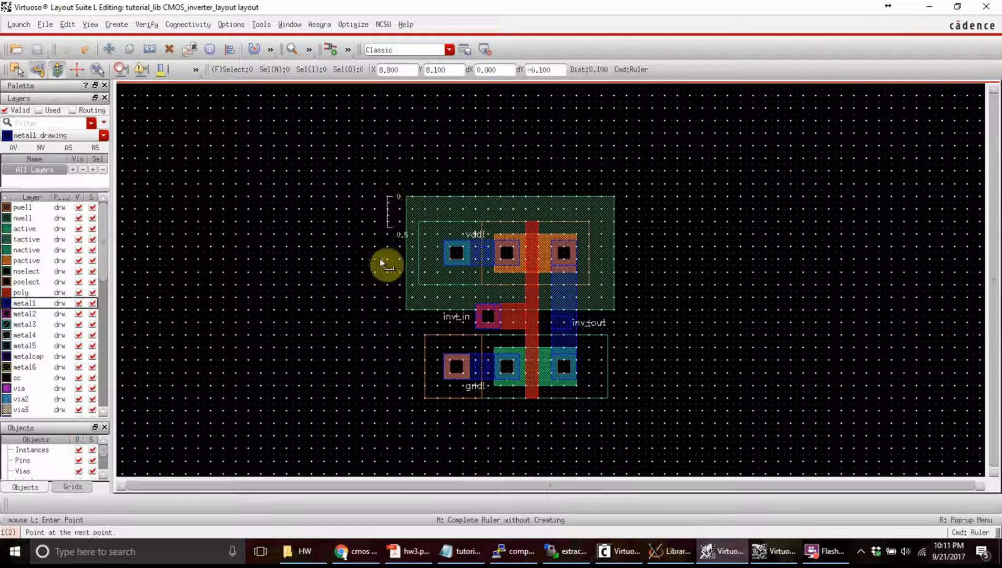
click(399, 408)
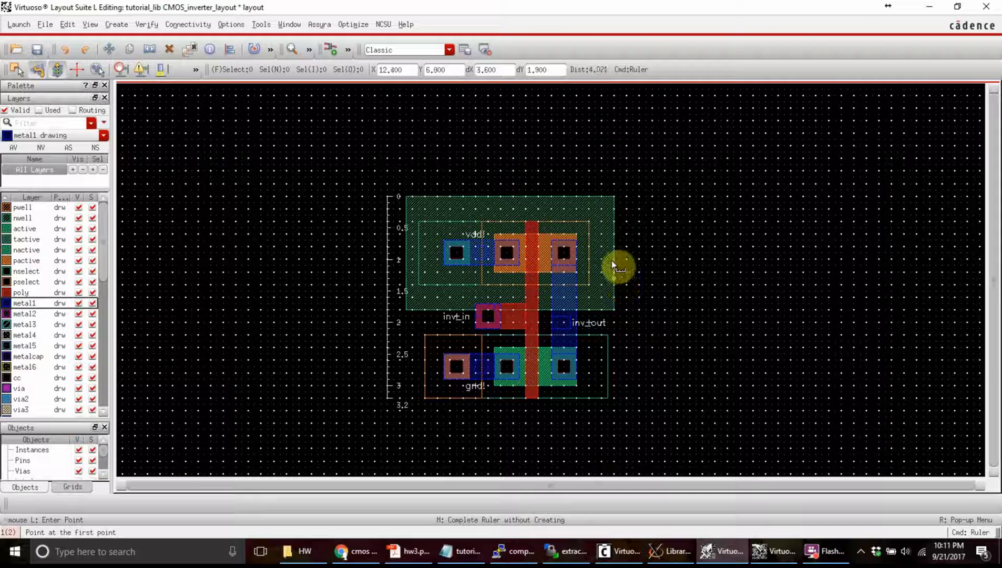
click(614, 160)
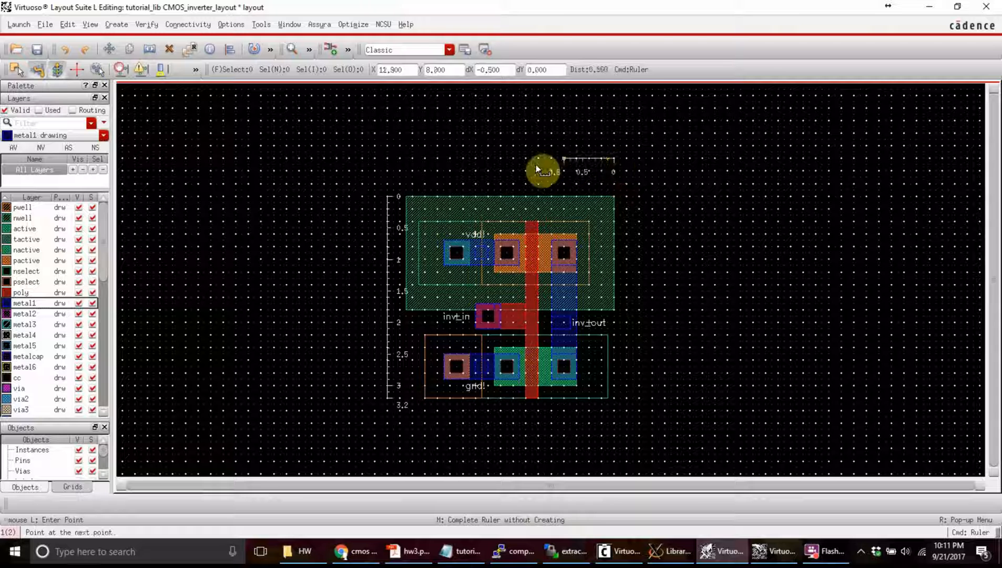
click(400, 161)
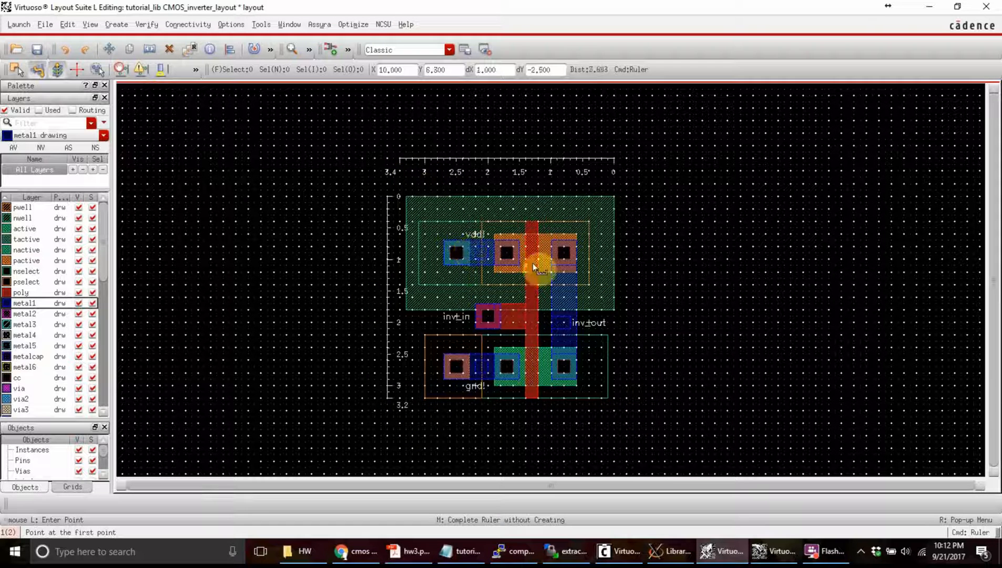
Examine the ruler ends against the inverter's outer edges and the overall extents of the layout.
ctrl+scroll(395, 198, up, 1)
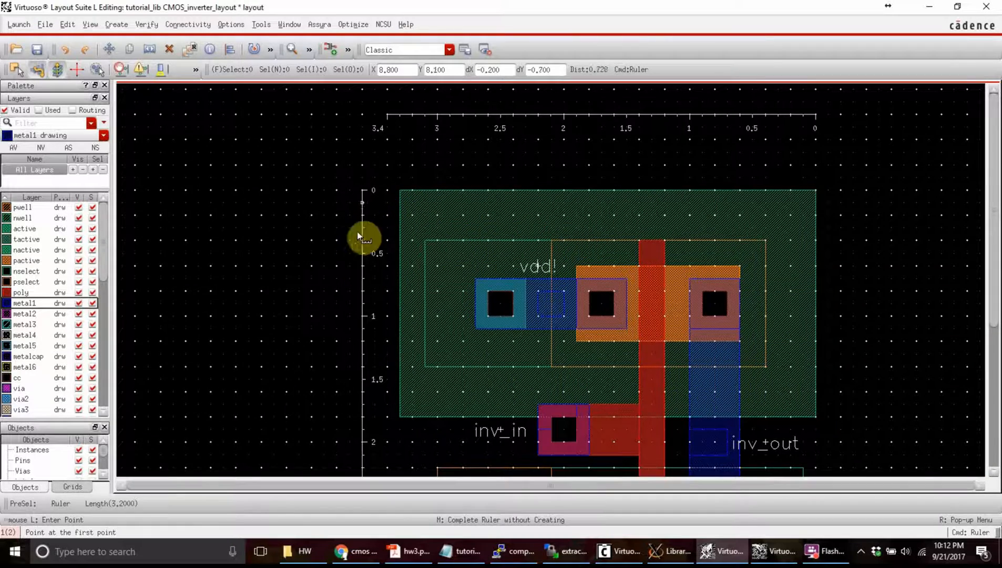
ctrl+scroll(341, 302, down, 2)
ctrl+scroll(341, 314, up, 2)
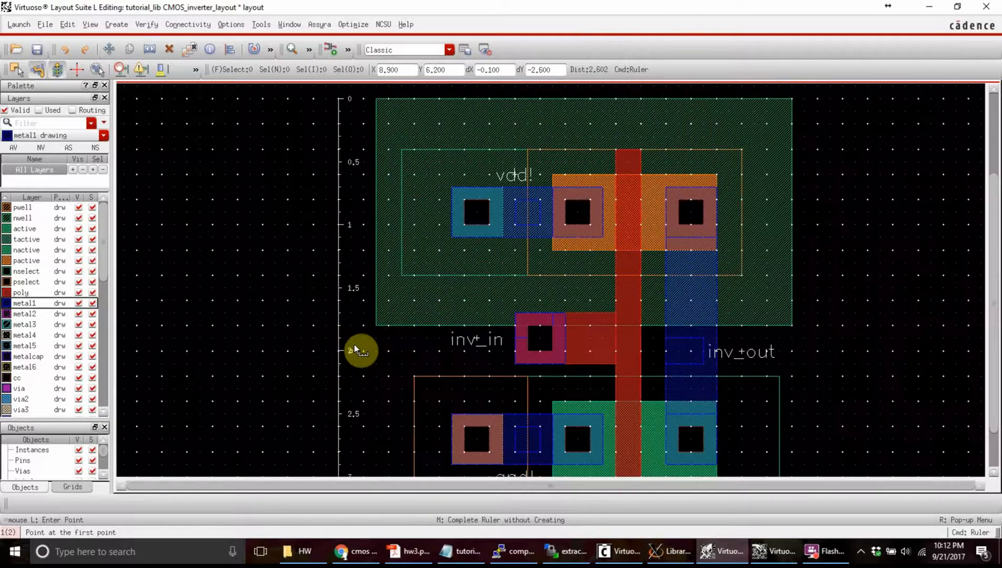
scroll(353, 346, down, 5)
ctrl+scroll(353, 324, up, 1)
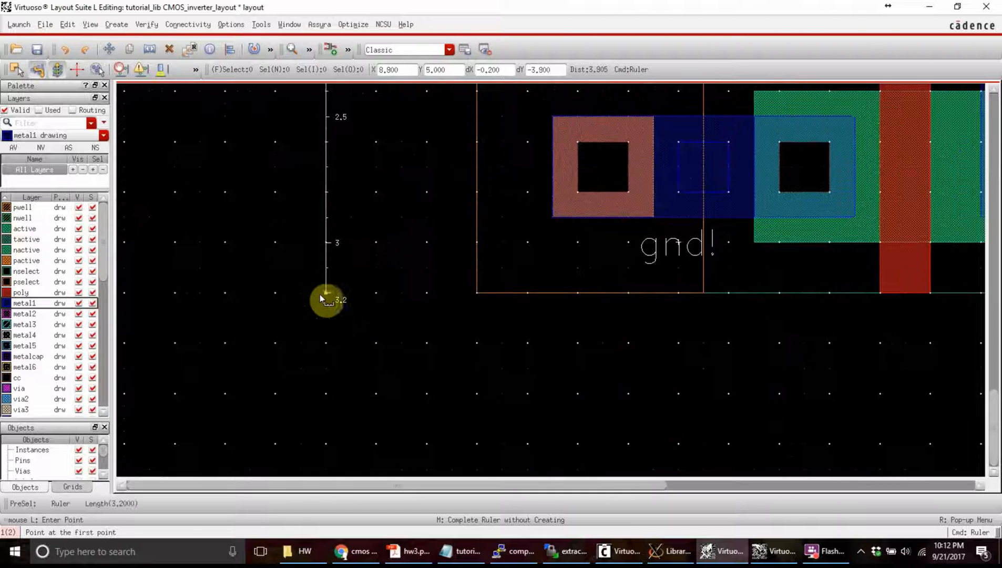
ctrl+scroll(327, 298, down, 2)
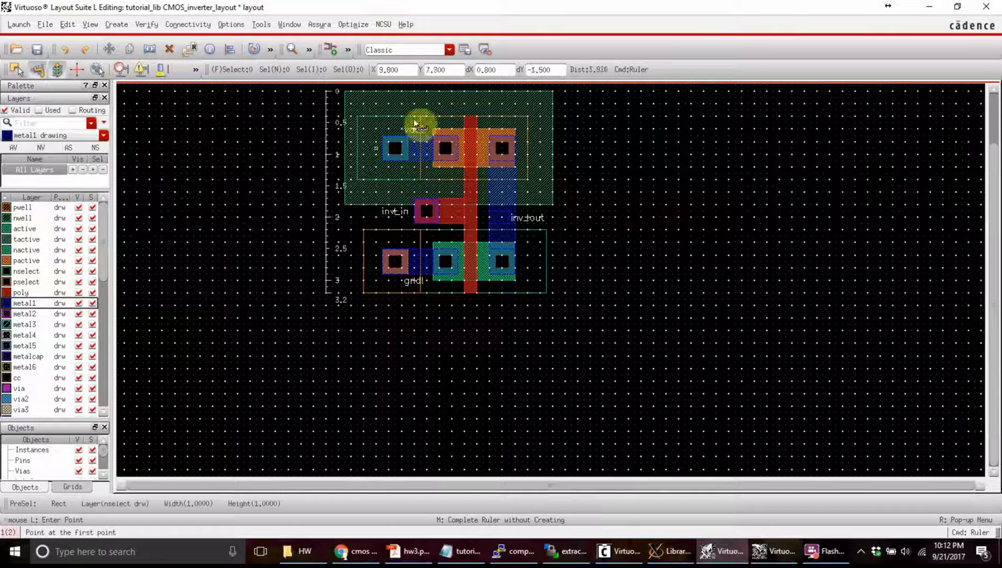
ctrl+scroll(327, 292, down, 1)
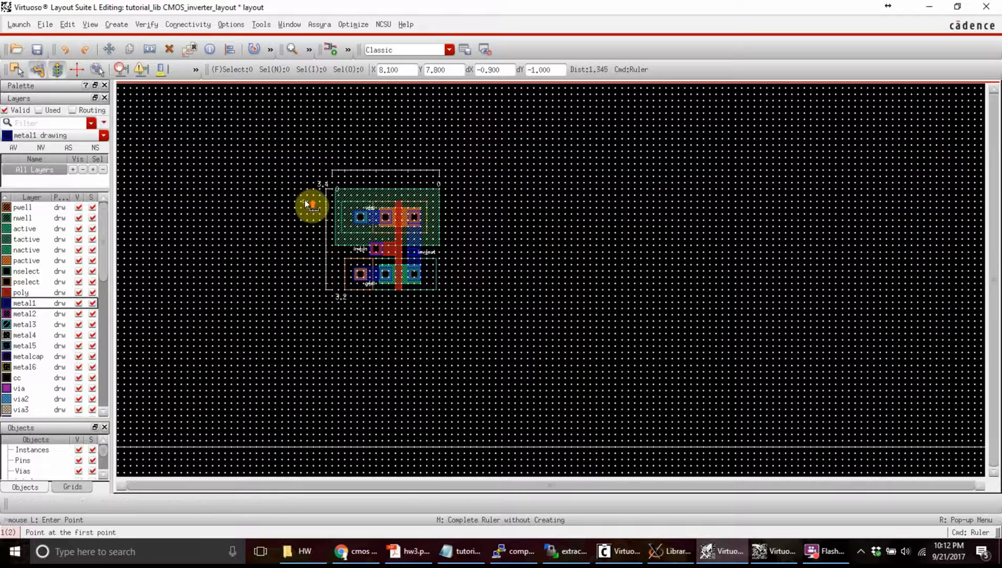
ctrl+scroll(312, 205, up, 2)
ctrl+scroll(318, 219, down, 1)
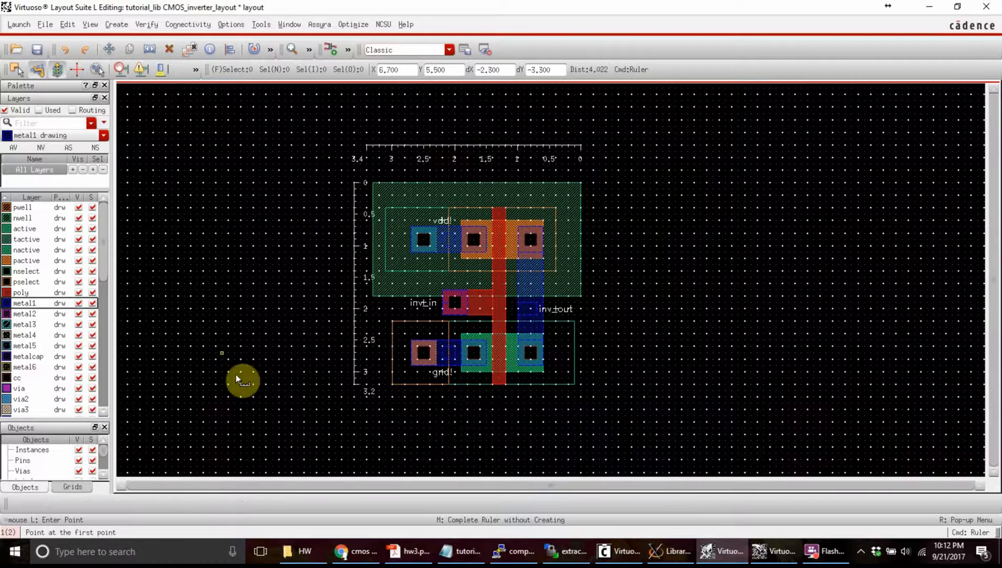
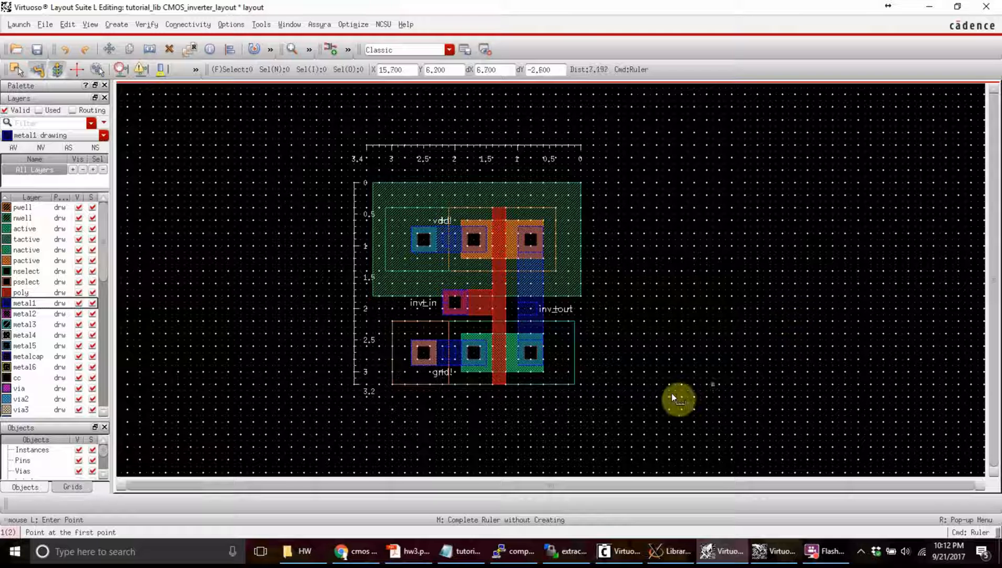
Switch to WinSCP, go up to the refreshed remote tutorial directory and locate the LVS run folder.
click(771, 549)
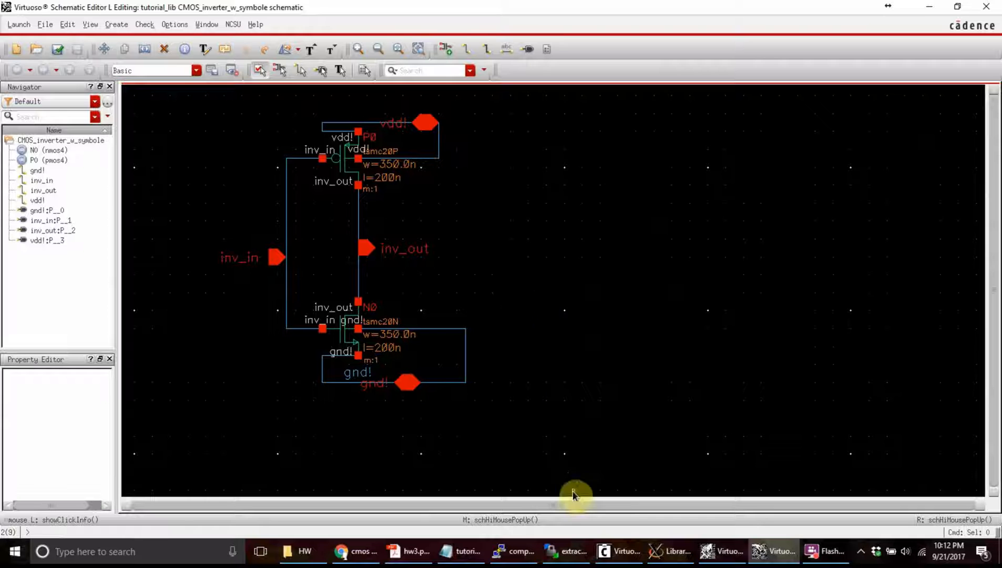
click(567, 558)
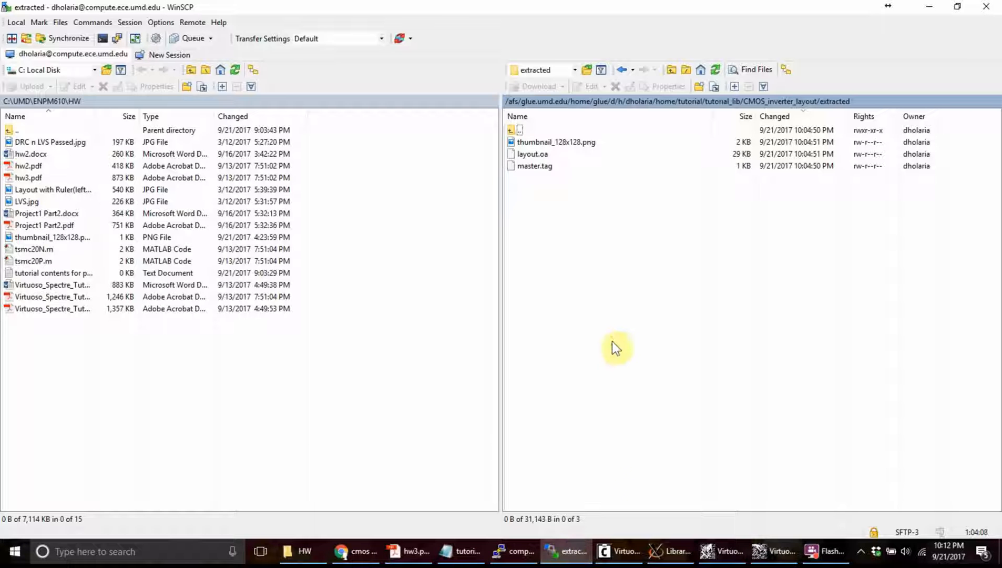
double_click(513, 131)
double_click(514, 130)
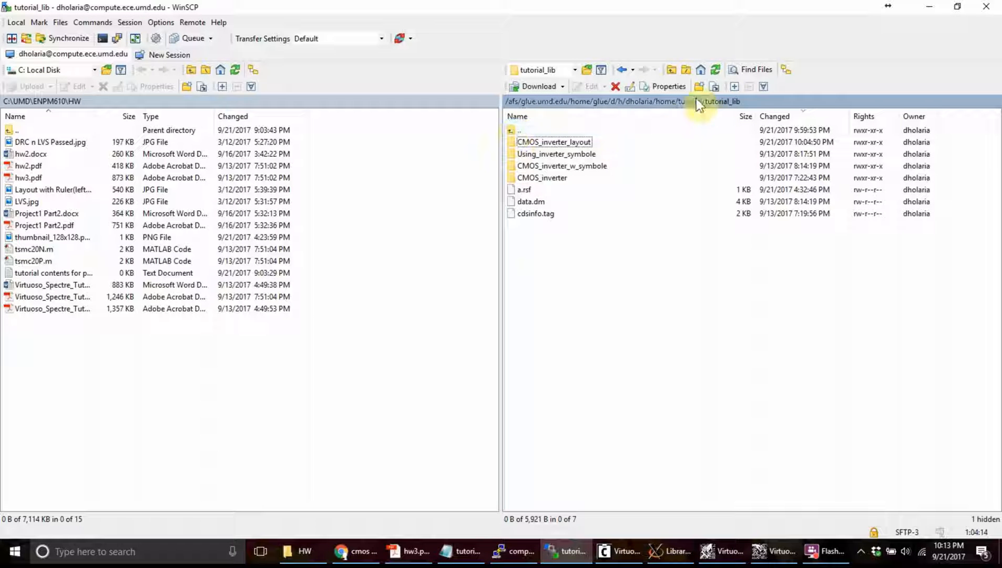
click(716, 72)
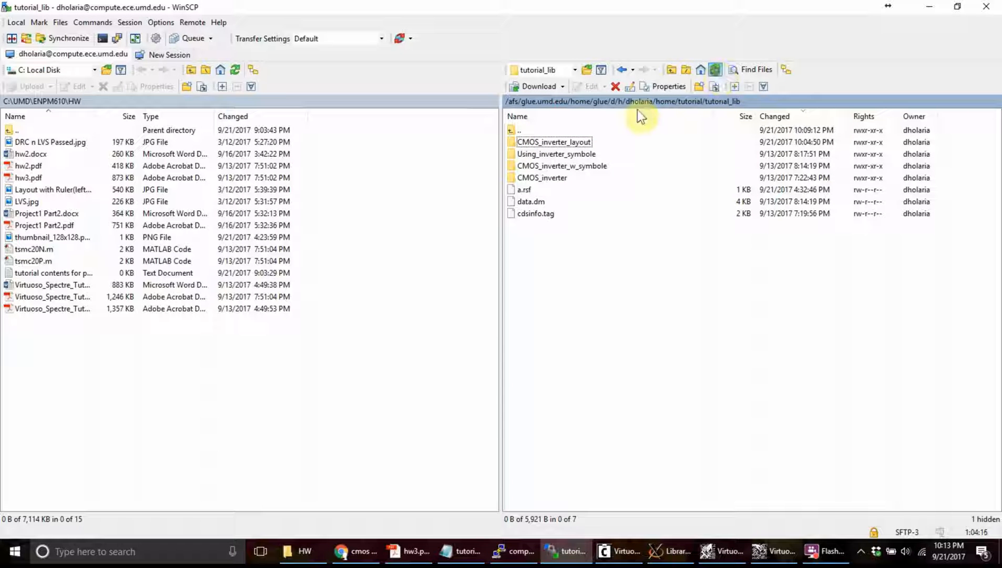
double_click(512, 131)
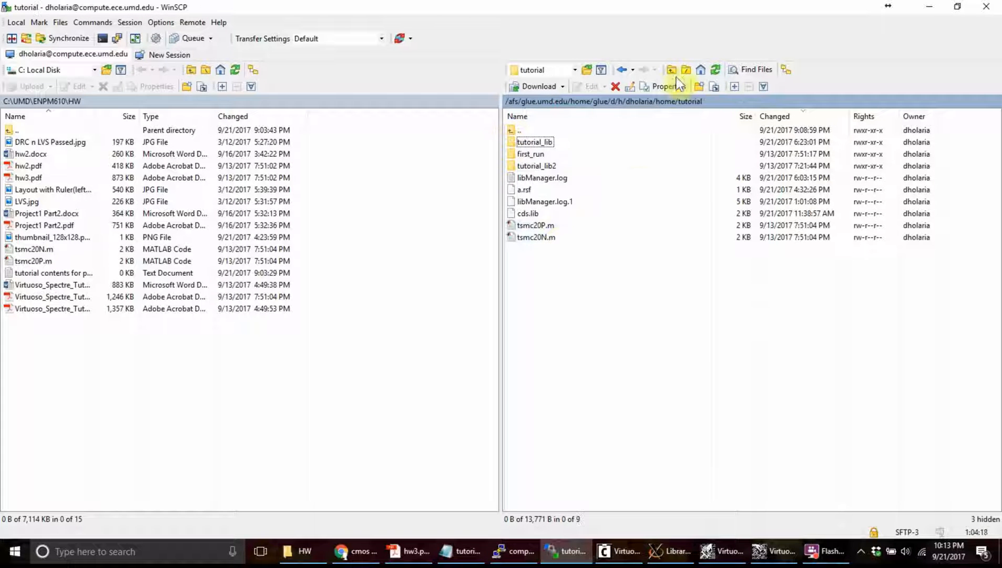
click(713, 71)
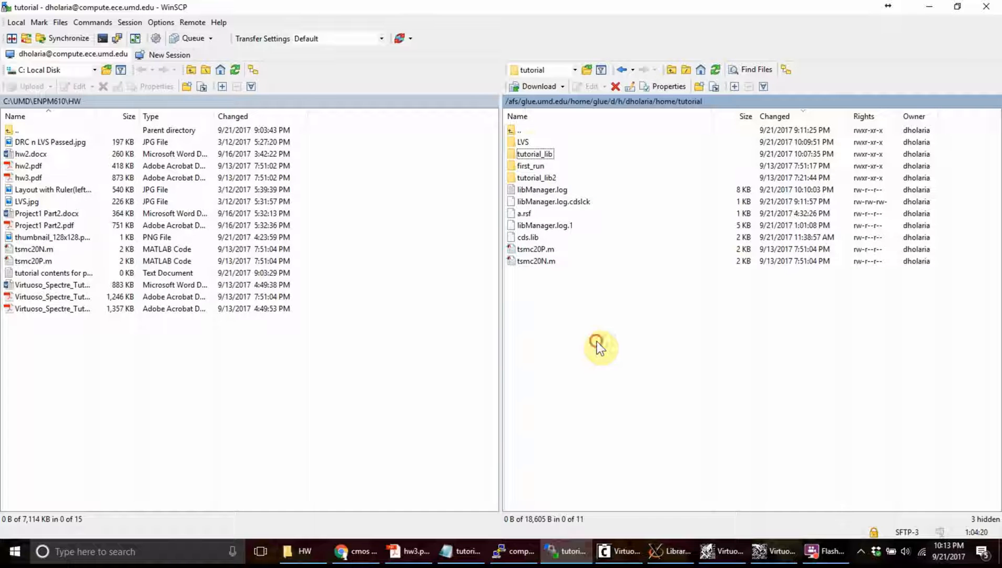
click(526, 141)
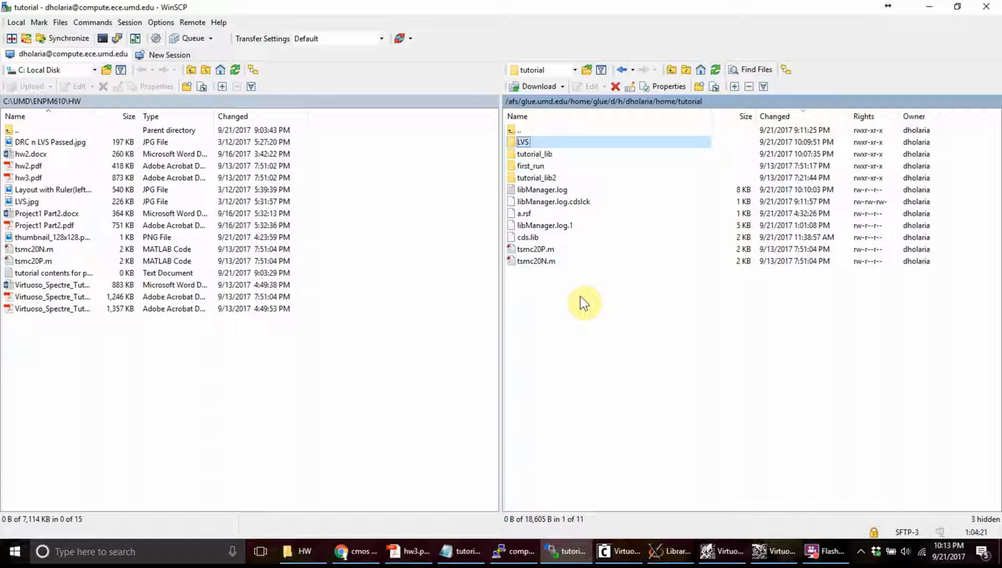
click(592, 354)
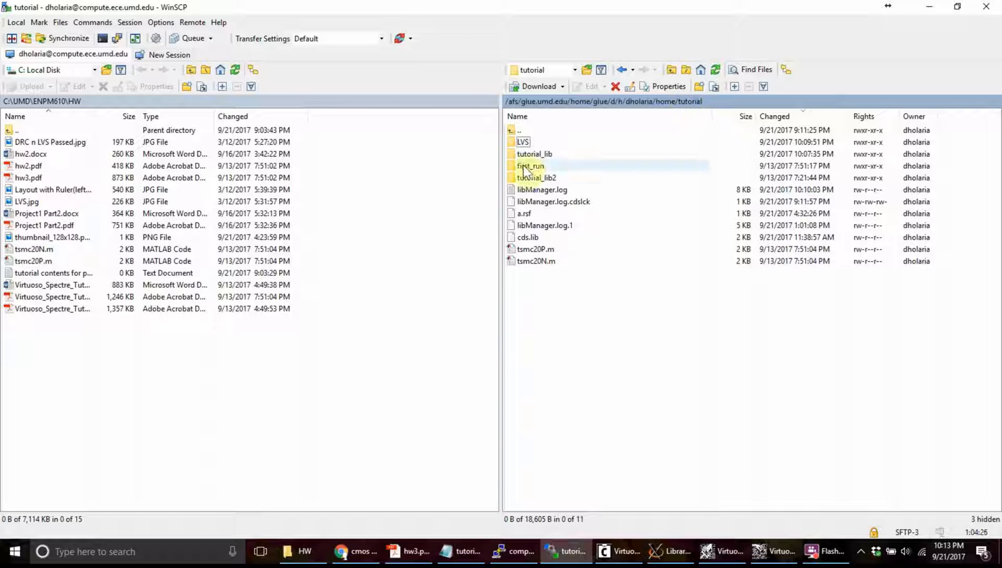
click(520, 140)
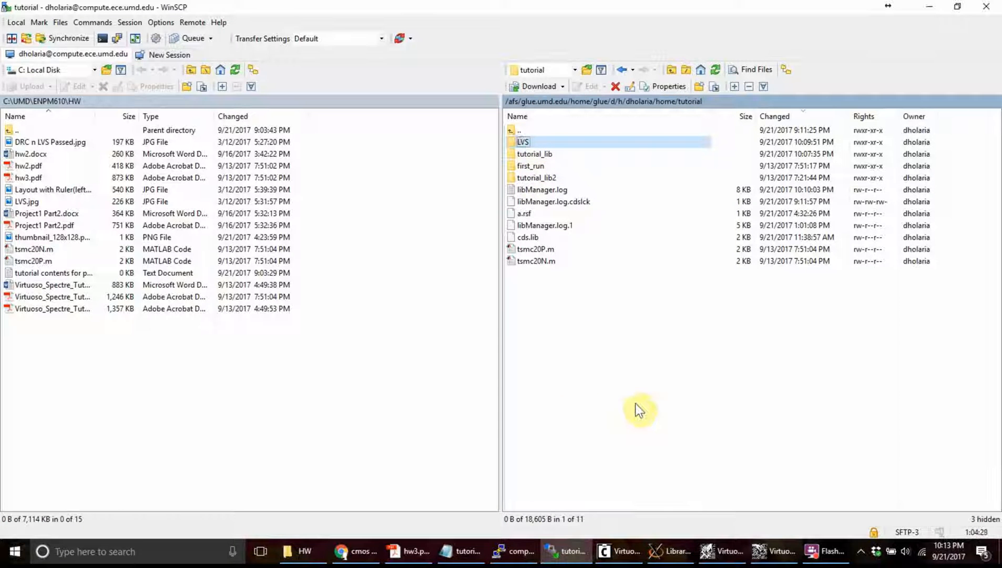
Switch back to the CMOS inverter layout in Virtuoso and leave the Ruler command.
click(774, 552)
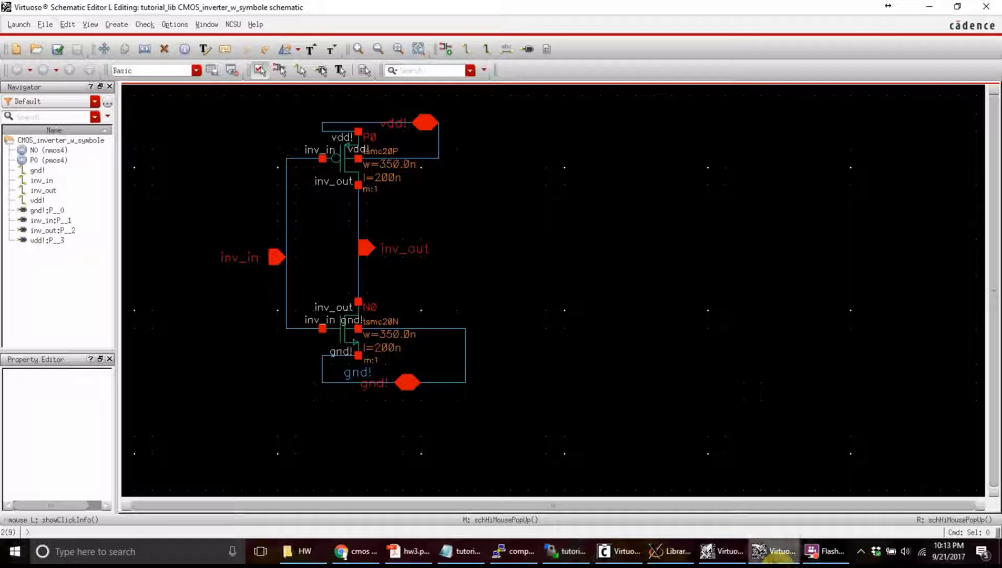
click(715, 551)
click(266, 227)
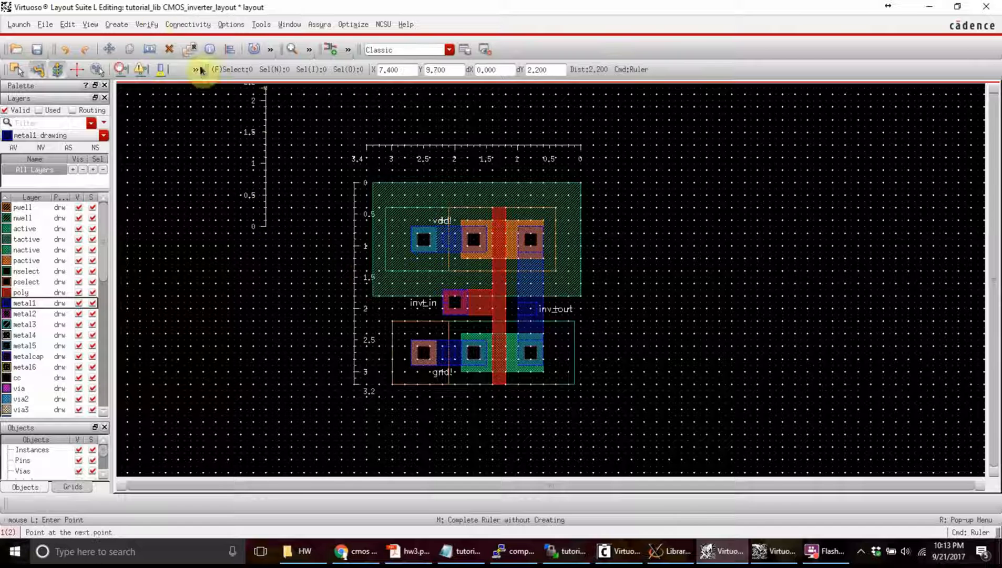
key(Escape)
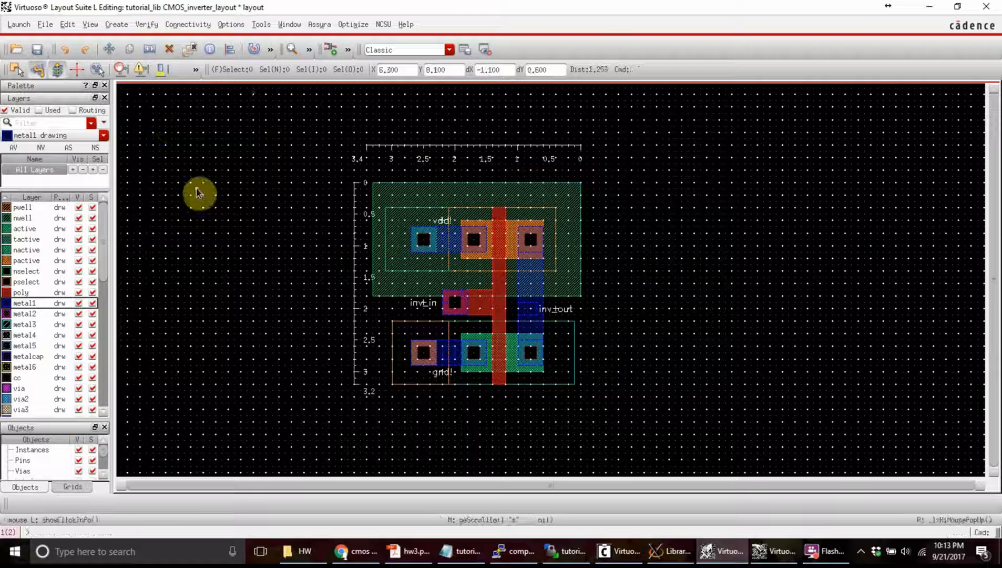
Set the LVS run directory to lvs_for_tutorial and run LVS, checking and saving the modified CMOS_inverter_layout cellview.
click(149, 26)
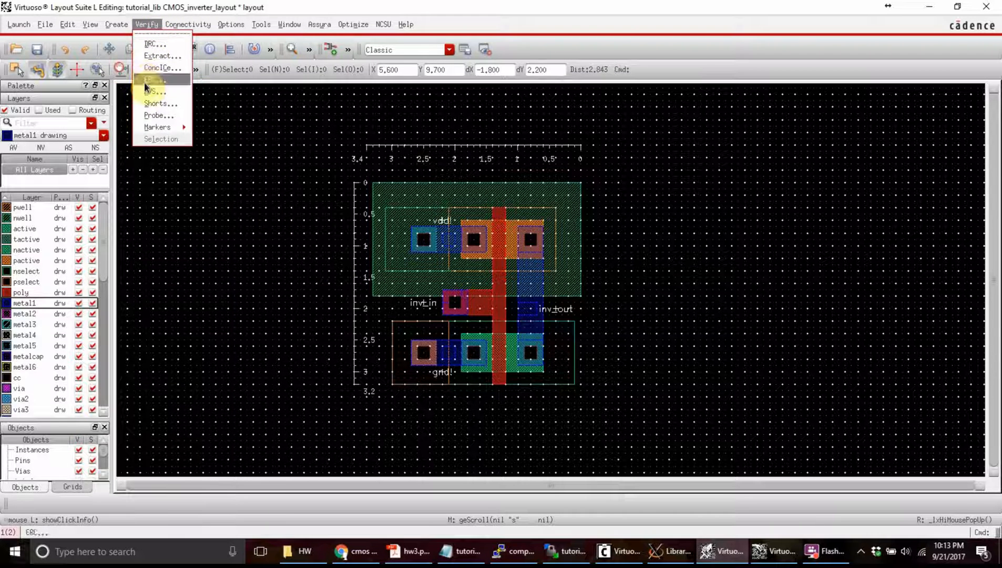
click(154, 92)
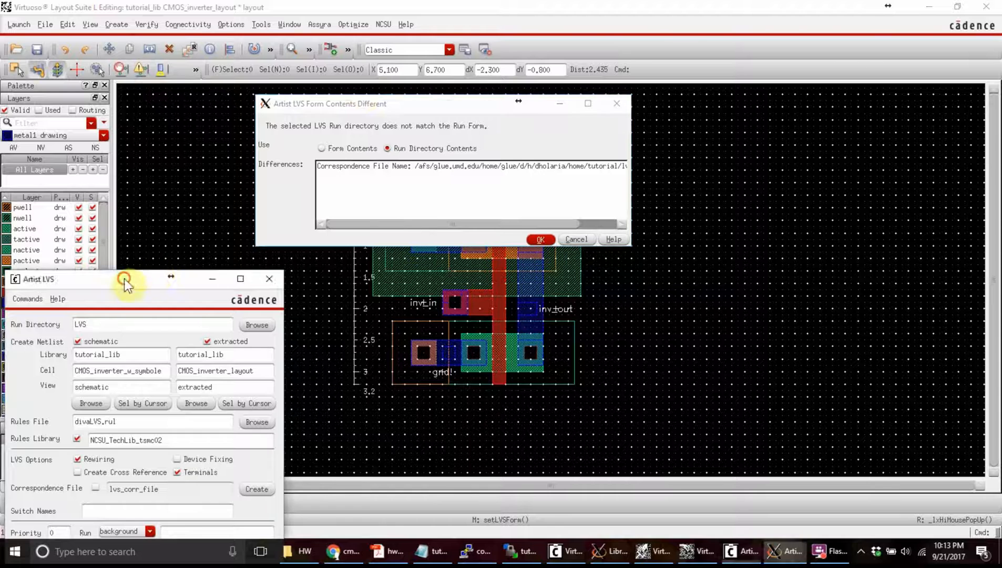
drag(125, 277, 358, 90)
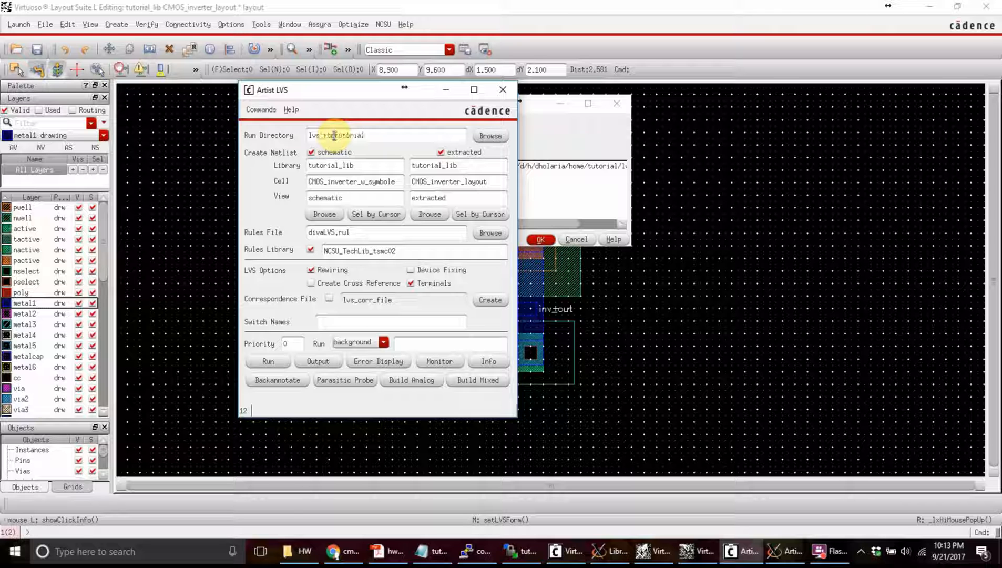
click(333, 136)
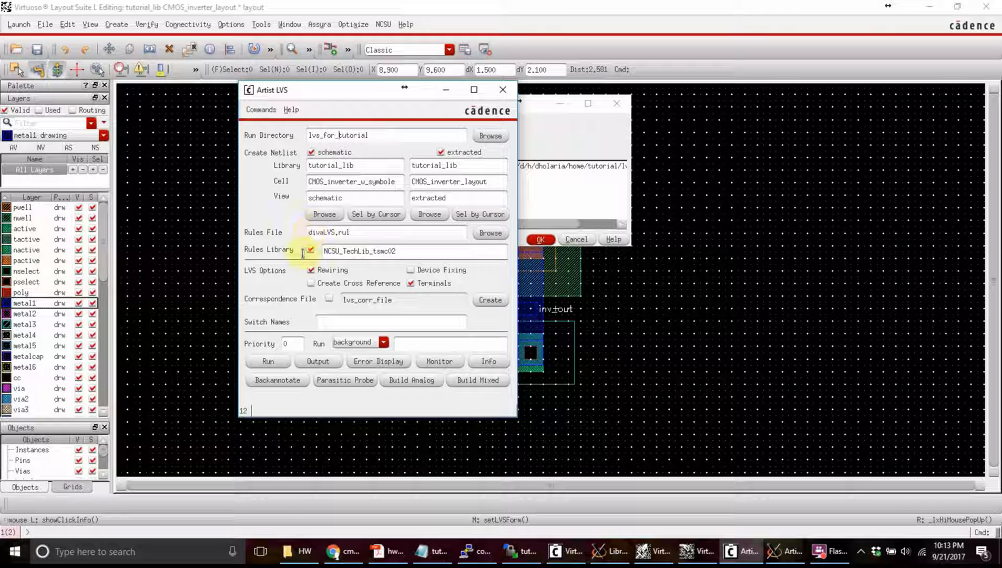
click(269, 361)
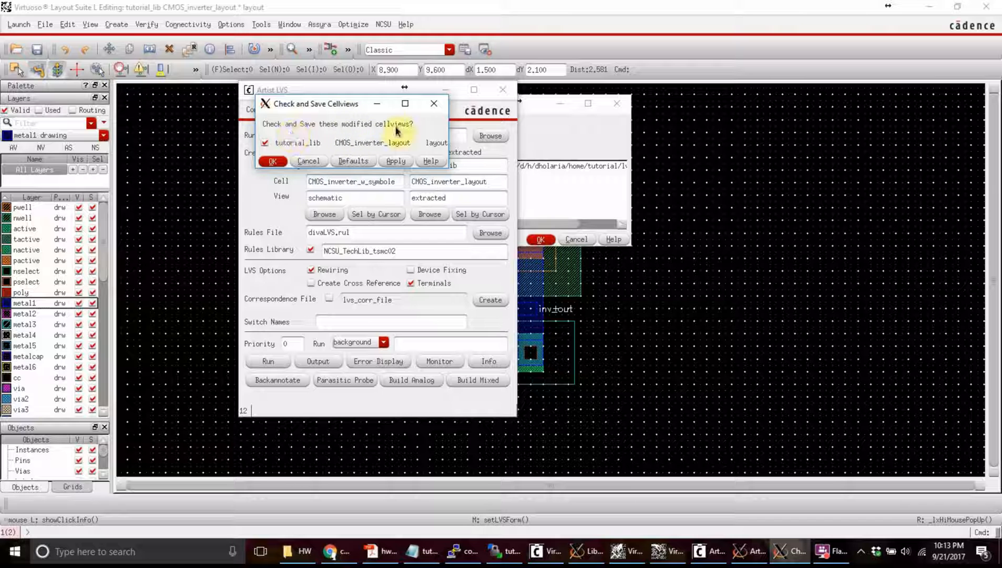
click(272, 161)
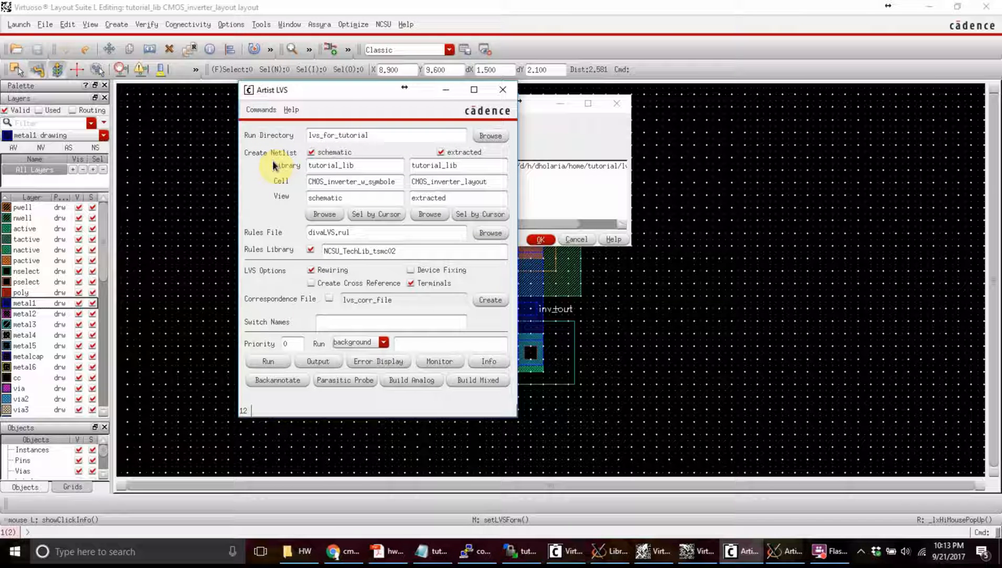
Accept Run Directory Contents for the mismatched LVS form, run LVS again, and close the job message and the form.
click(578, 154)
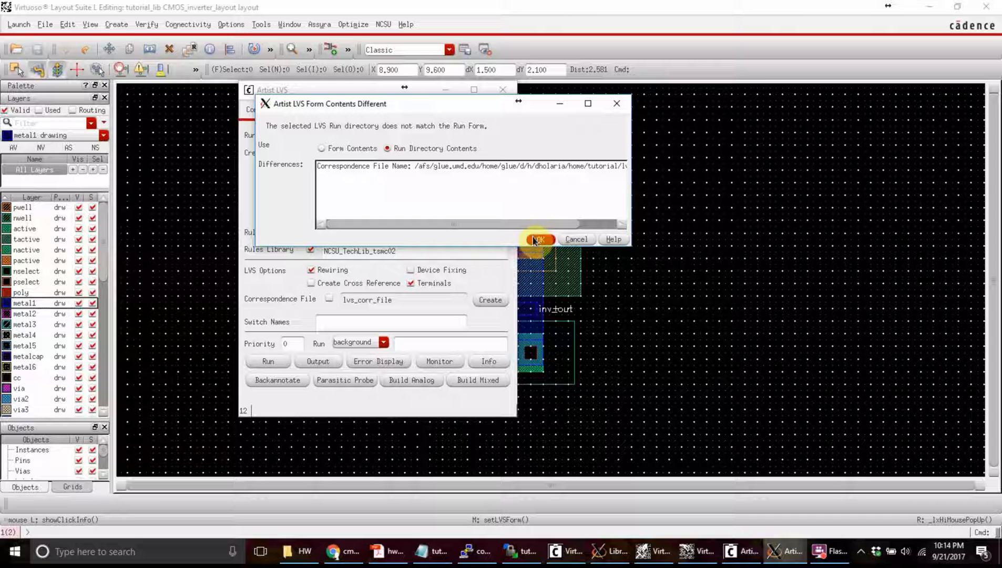
drag(528, 223, 585, 231)
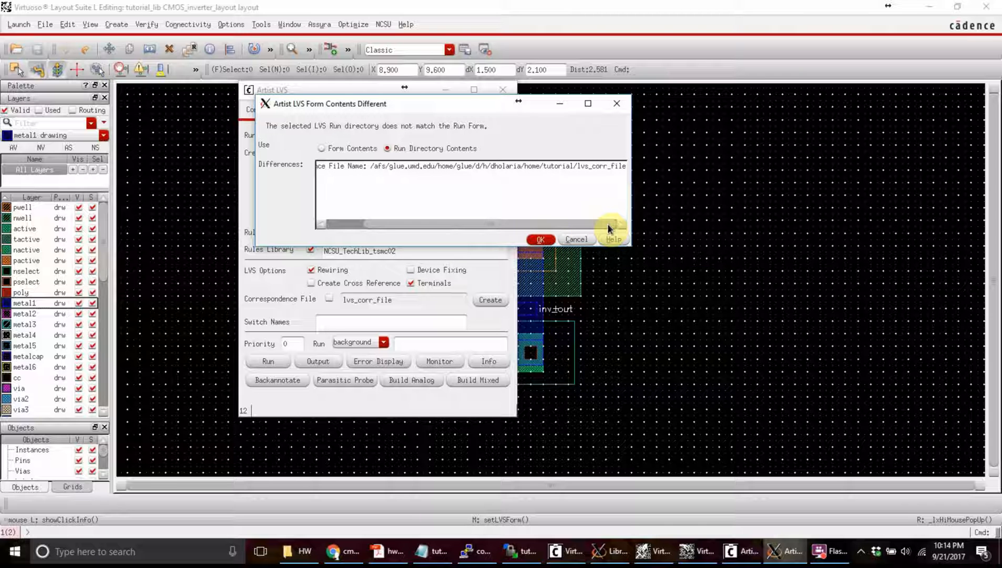
click(588, 237)
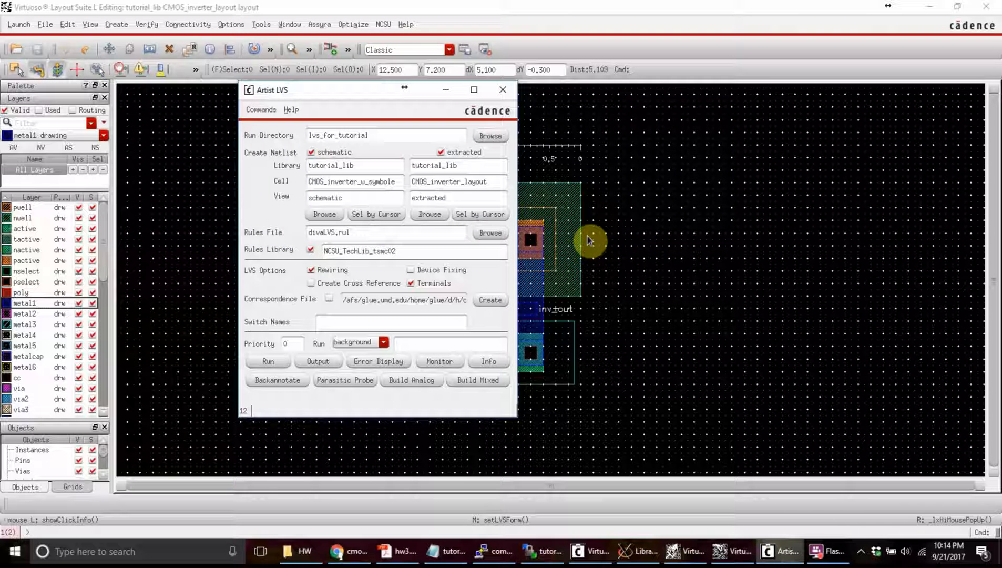
click(267, 363)
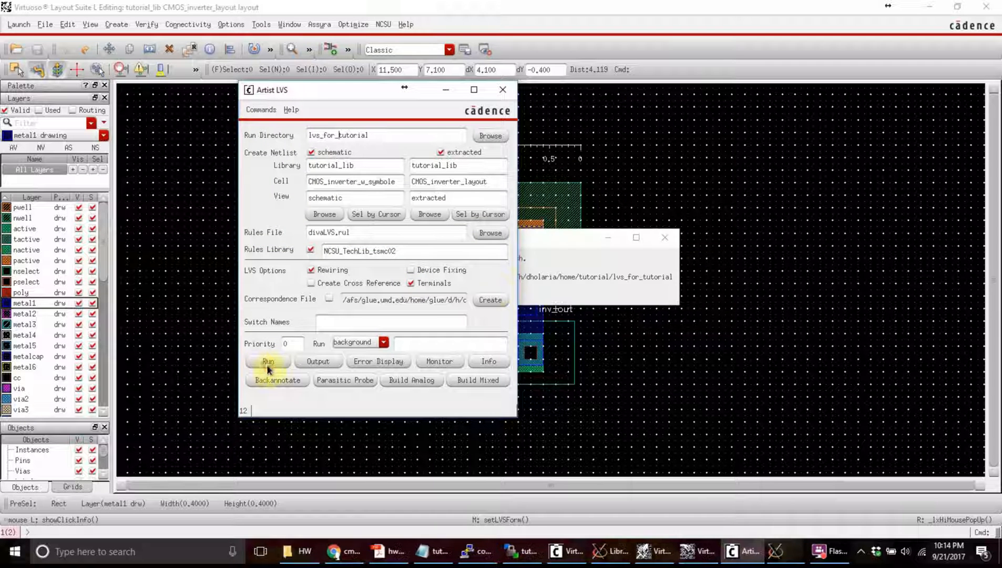
click(539, 274)
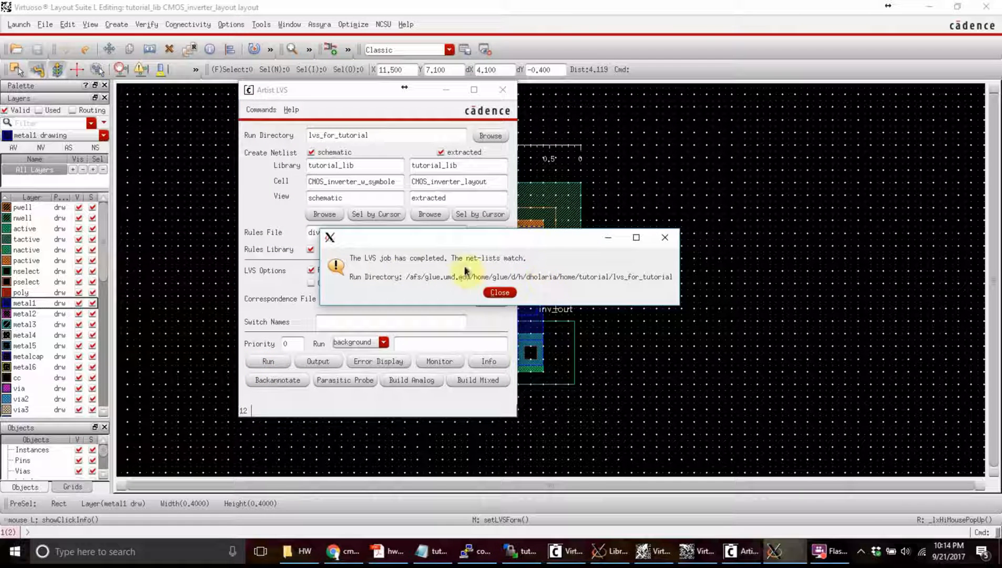
click(499, 292)
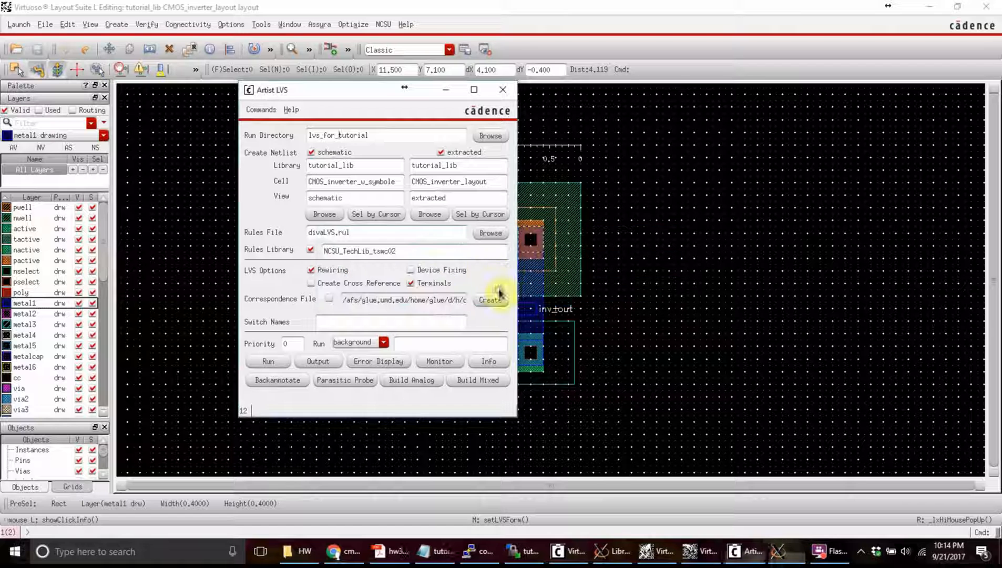
click(503, 90)
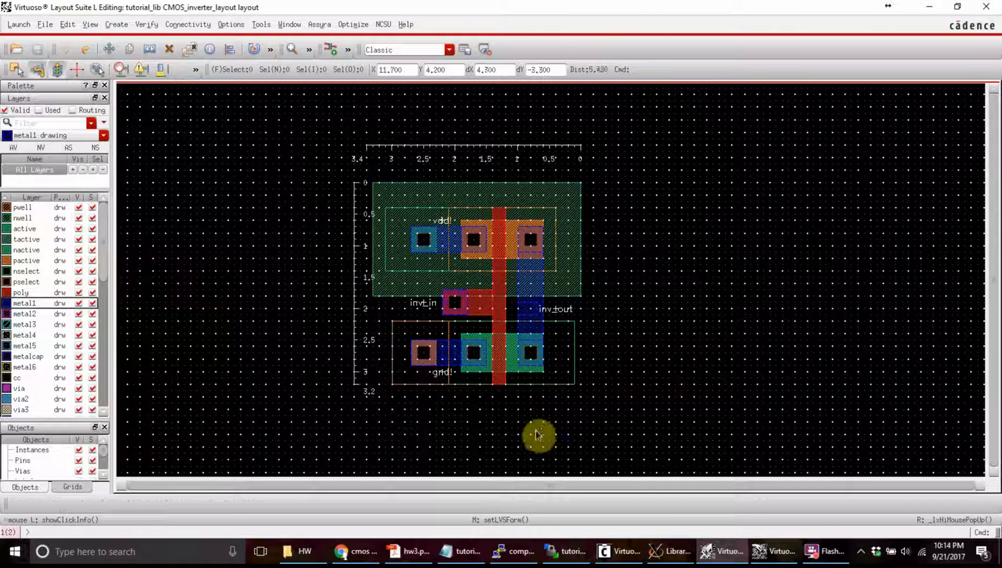
Switch to WinSCP, refresh the remote tutorial directory and open the lvs_for_tutorial folder.
click(566, 549)
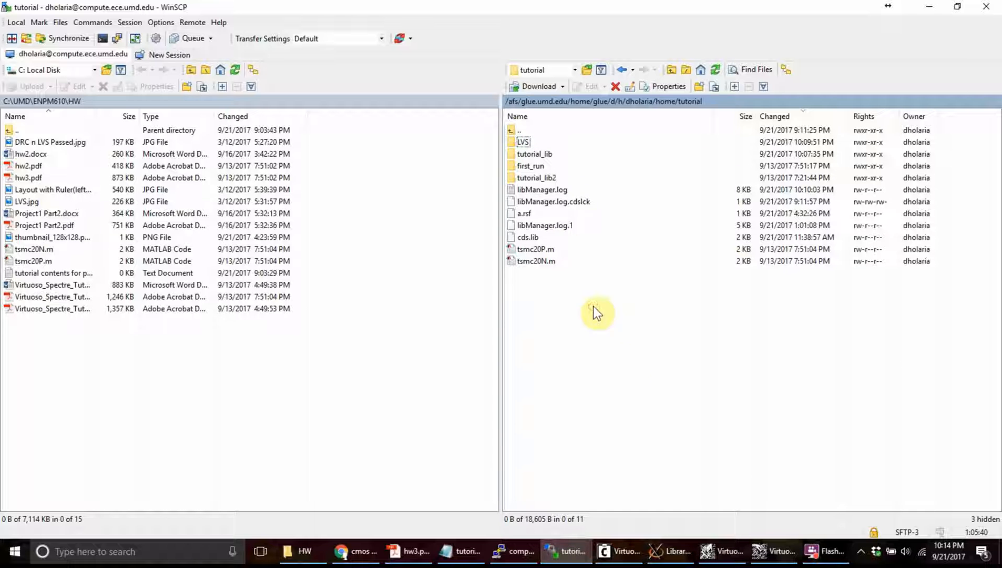
click(716, 69)
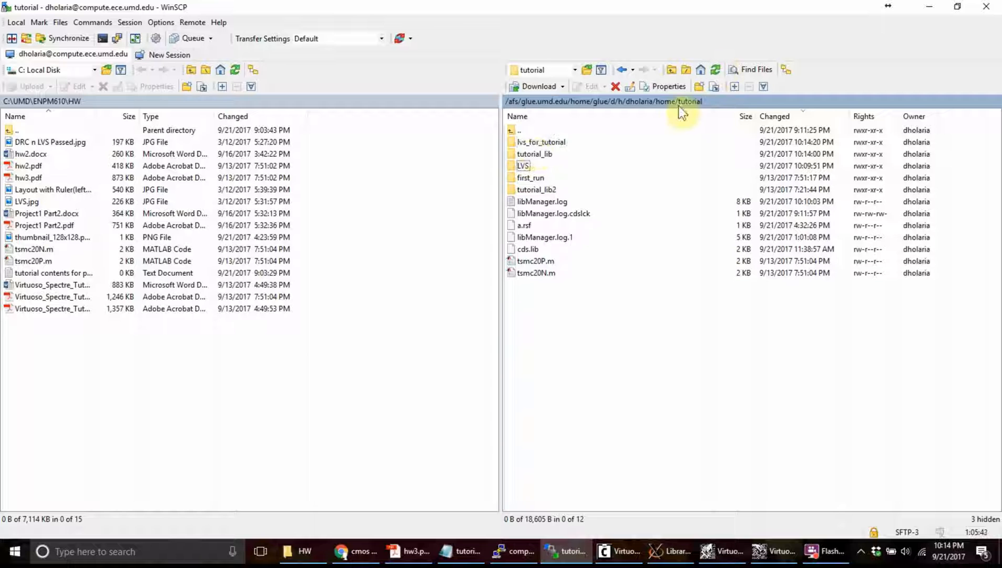
click(536, 143)
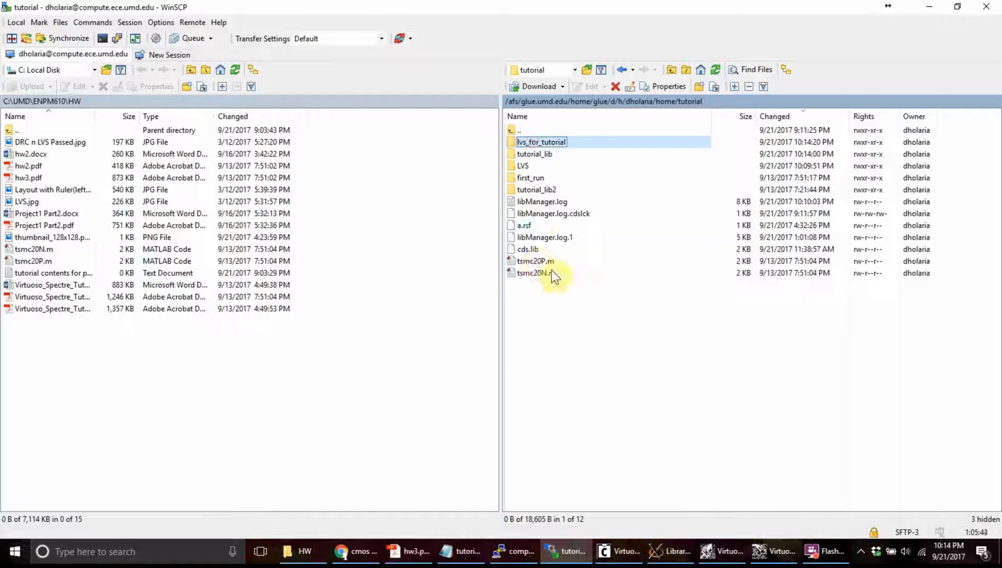
double_click(531, 142)
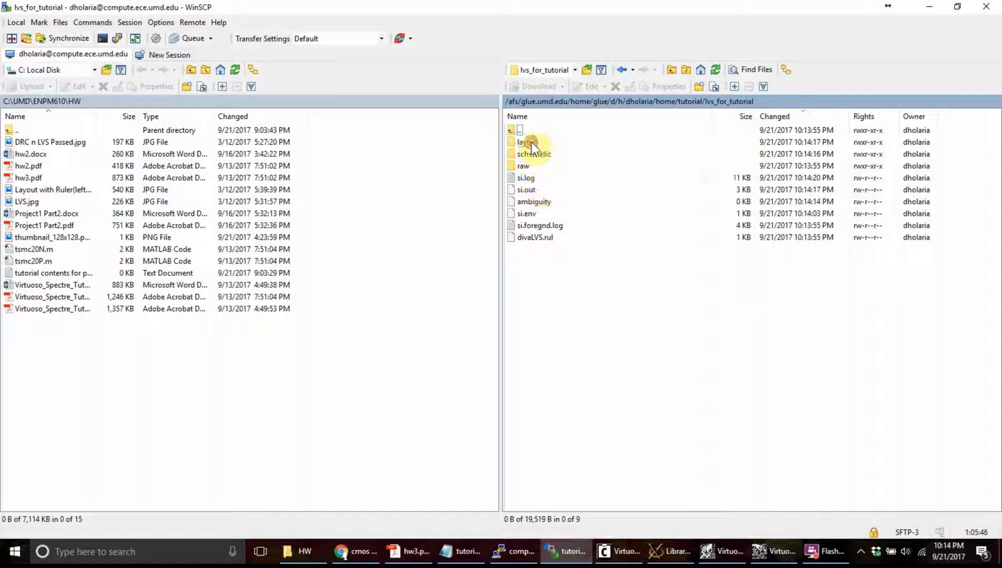
Open si.log, read the netlist comparison through to the end of the file, and close it.
double_click(523, 179)
click(536, 292)
scroll(552, 256, down, 2)
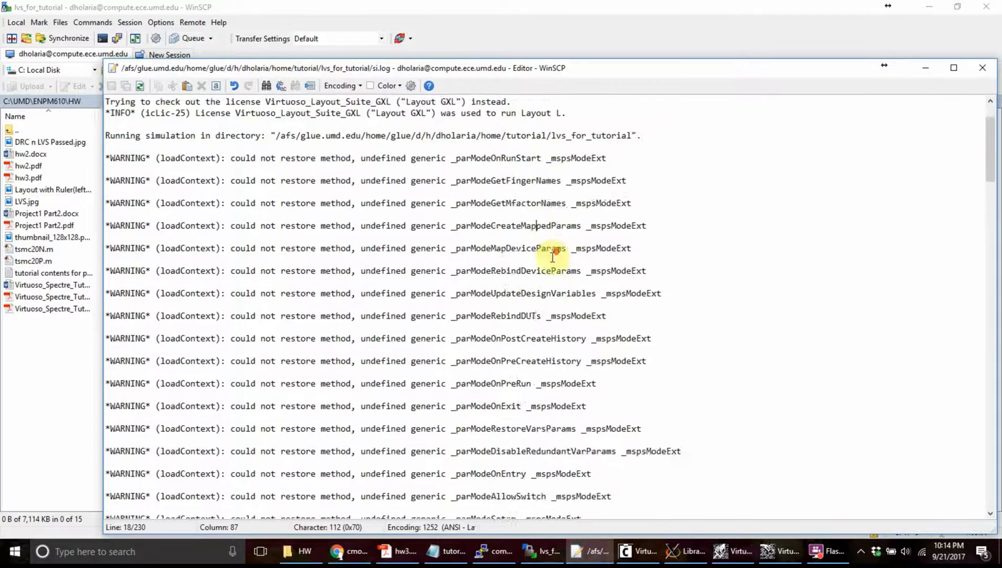
scroll(552, 256, down, 20)
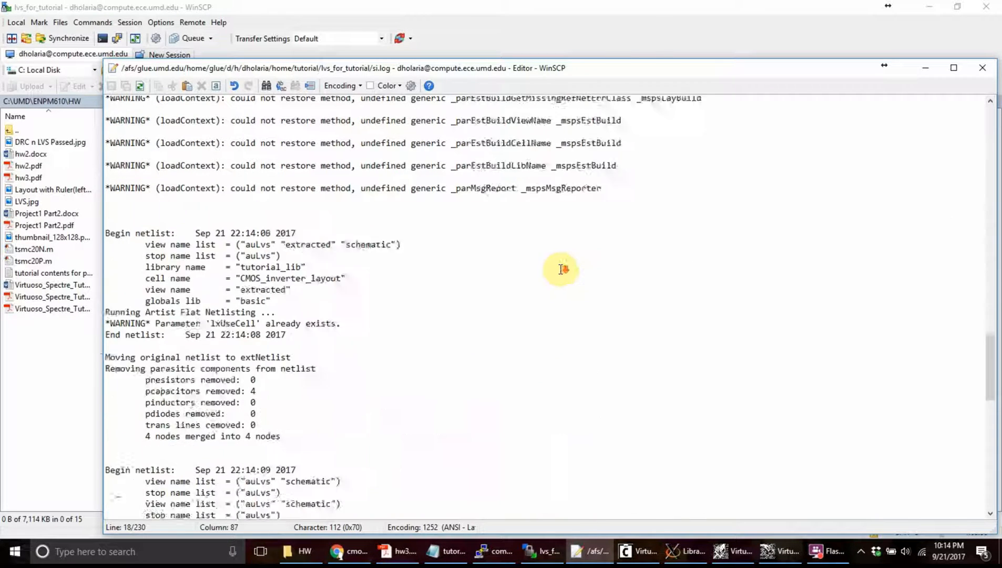
scroll(561, 270, down, 15)
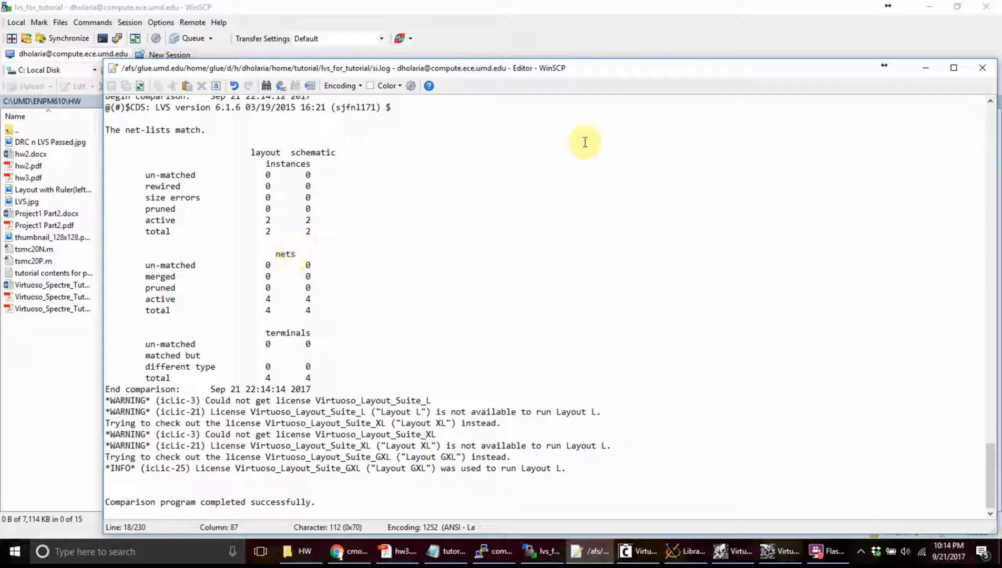
click(982, 68)
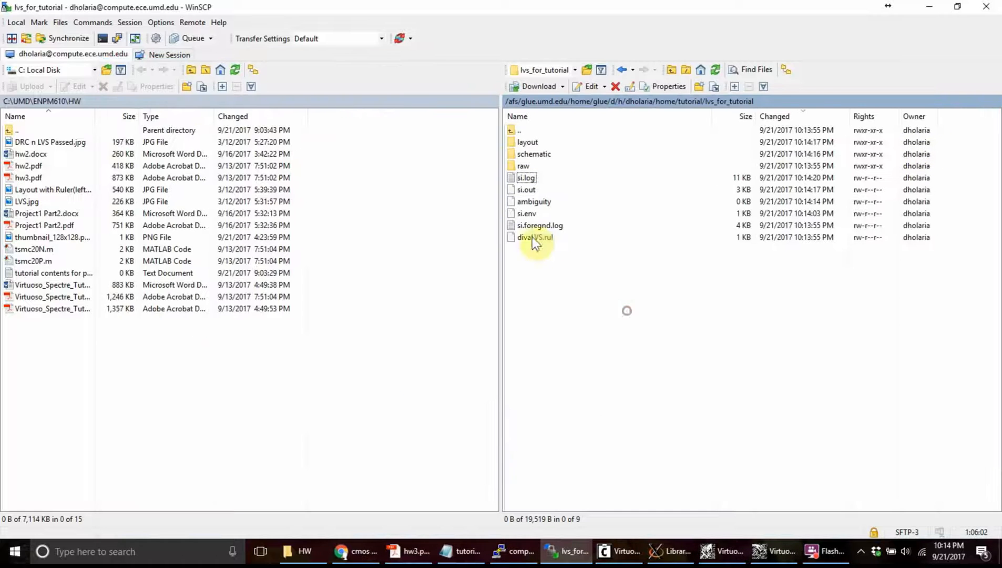
Open si.out, read through the schematic and layout probe file sections, and close it.
double_click(528, 188)
scroll(444, 387, down, 15)
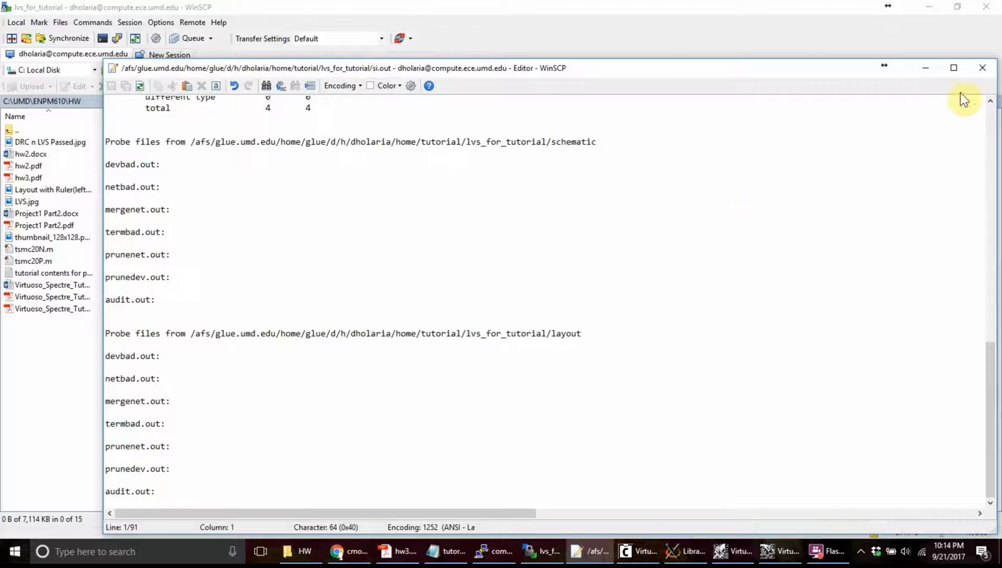
click(982, 69)
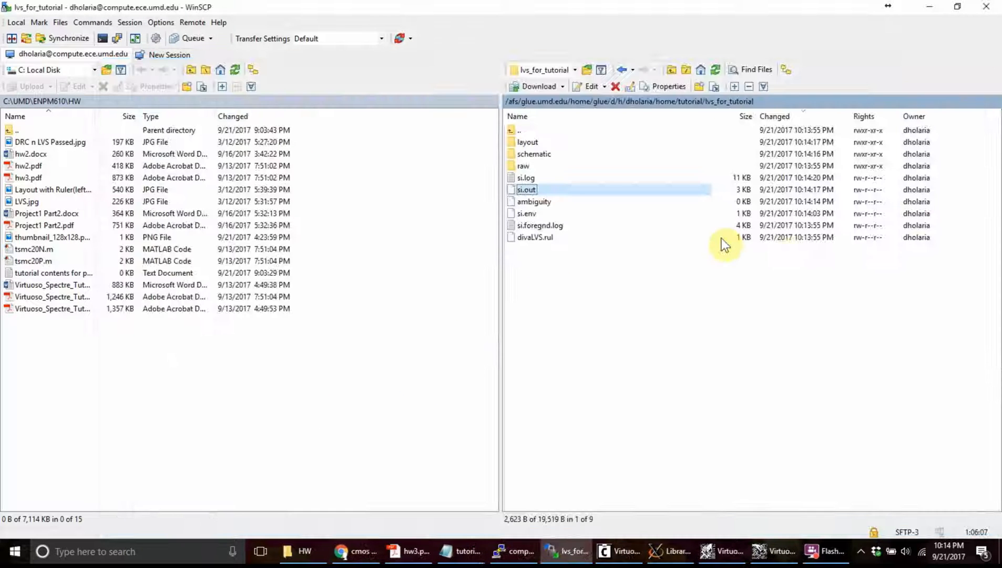
click(528, 190)
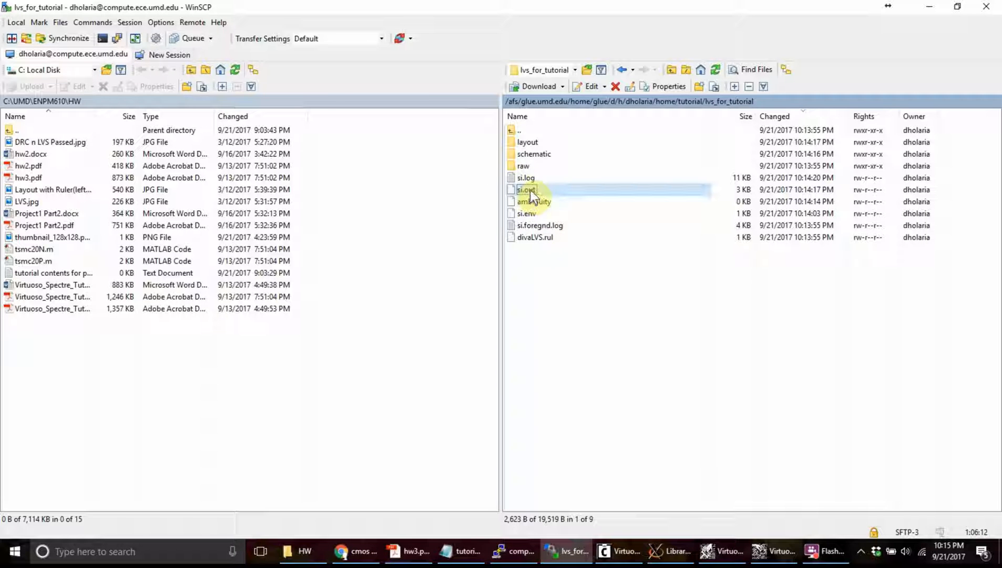
click(544, 328)
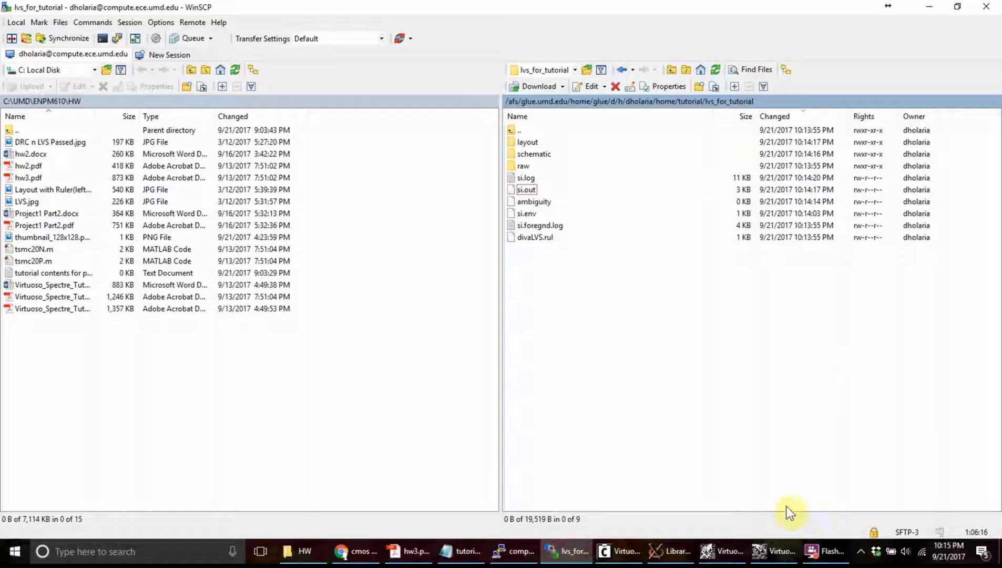
Switch to Virtuoso's Library Manager and examine the schematic and symbol_test views of CMOS_inverter_w_symbole in tutorial_lib.
click(772, 550)
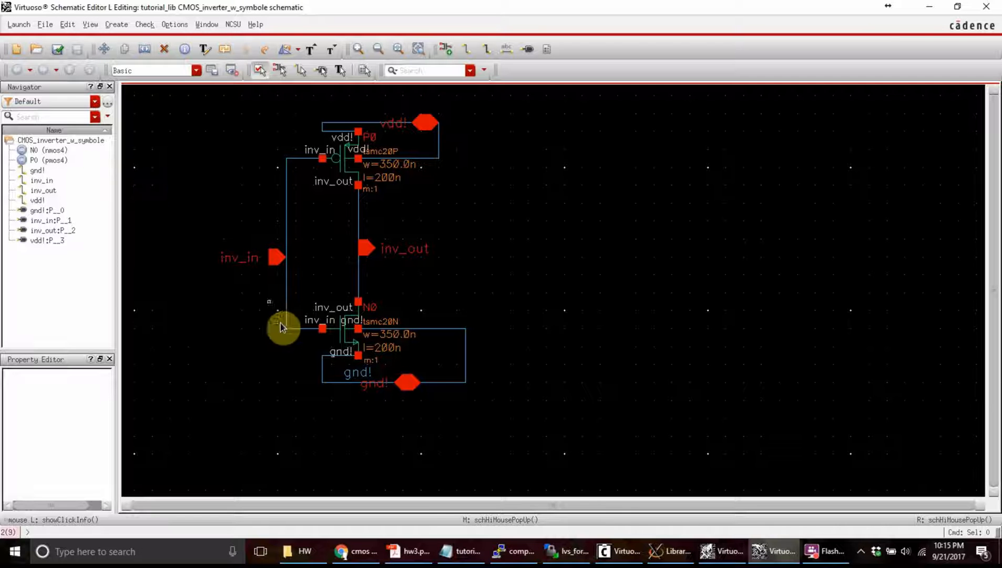
click(665, 551)
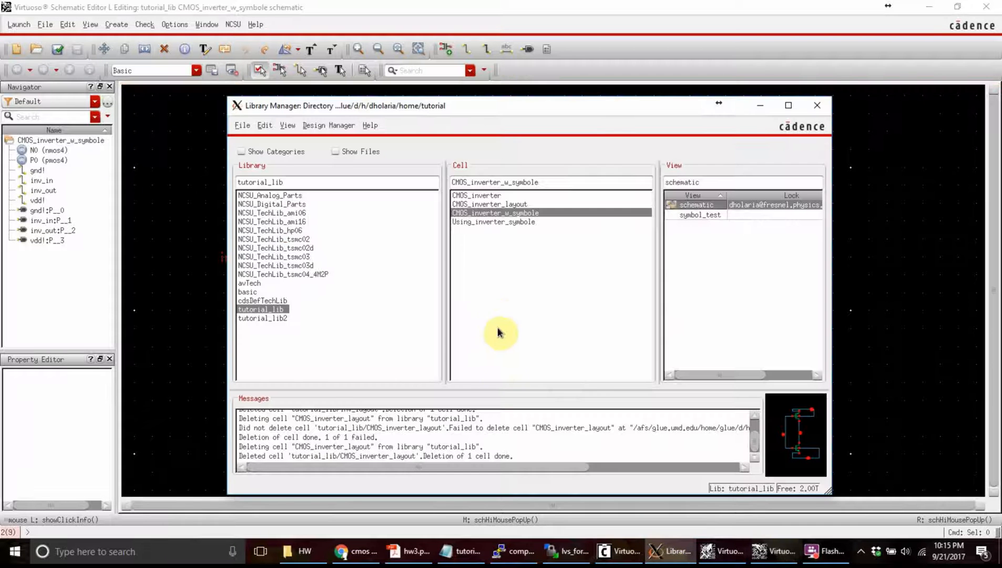
click(505, 204)
click(506, 212)
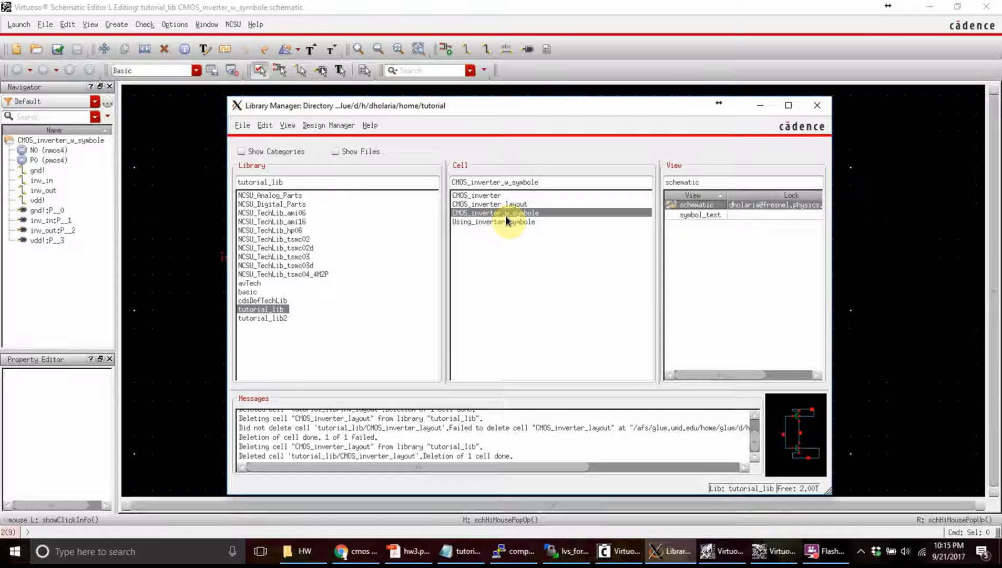
click(687, 215)
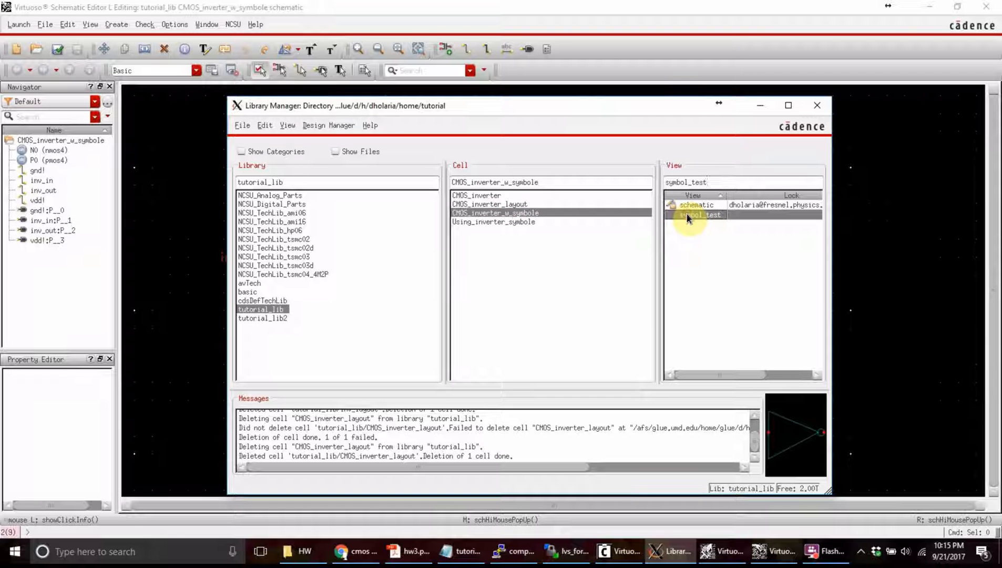
Review the views of the tutorial_lib cells, including Using_inverter_symbole, CMOS_inverter_layout and CMOS_inverter, and check the contents of tutorial_lib2.
click(519, 222)
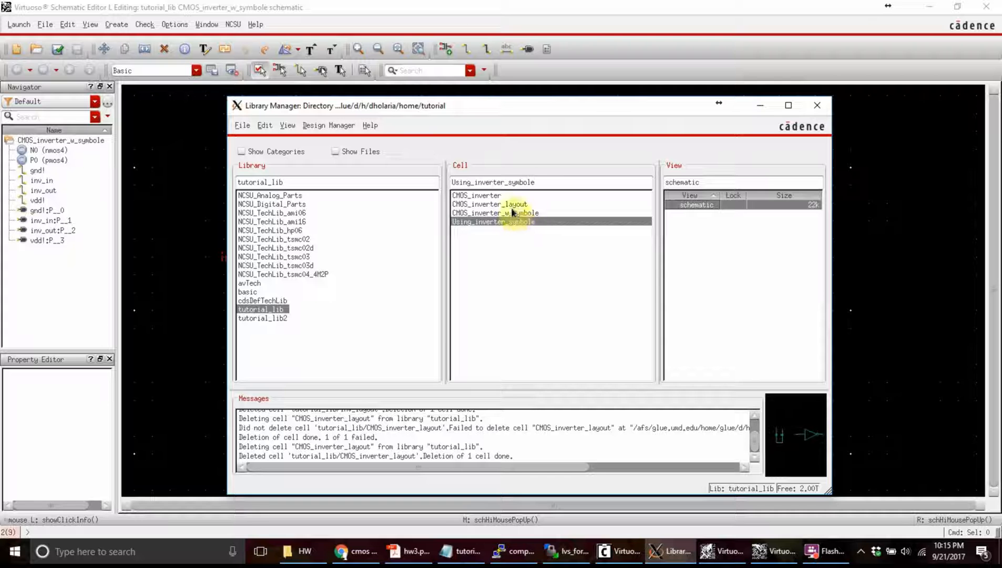
click(510, 205)
click(509, 221)
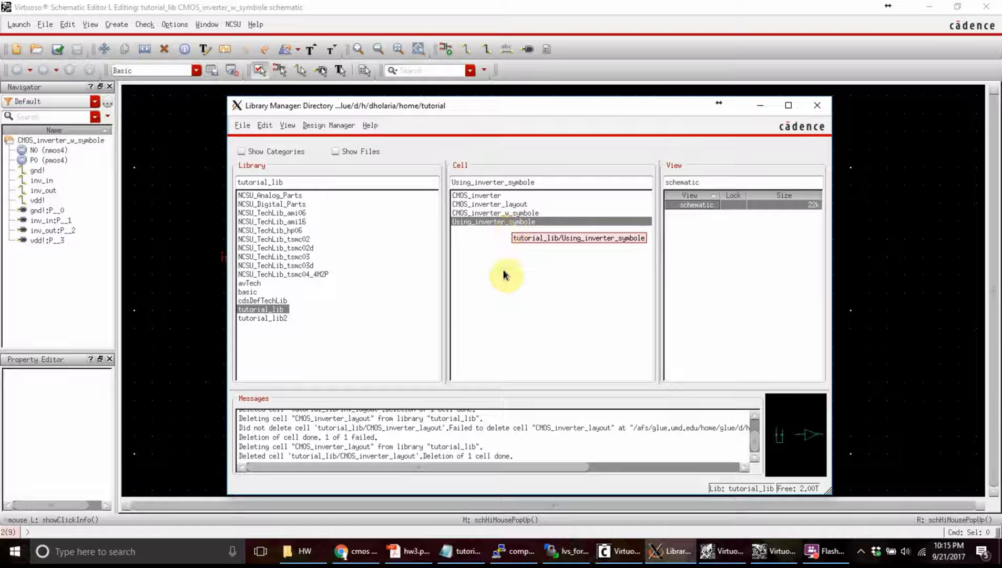
click(499, 212)
click(496, 205)
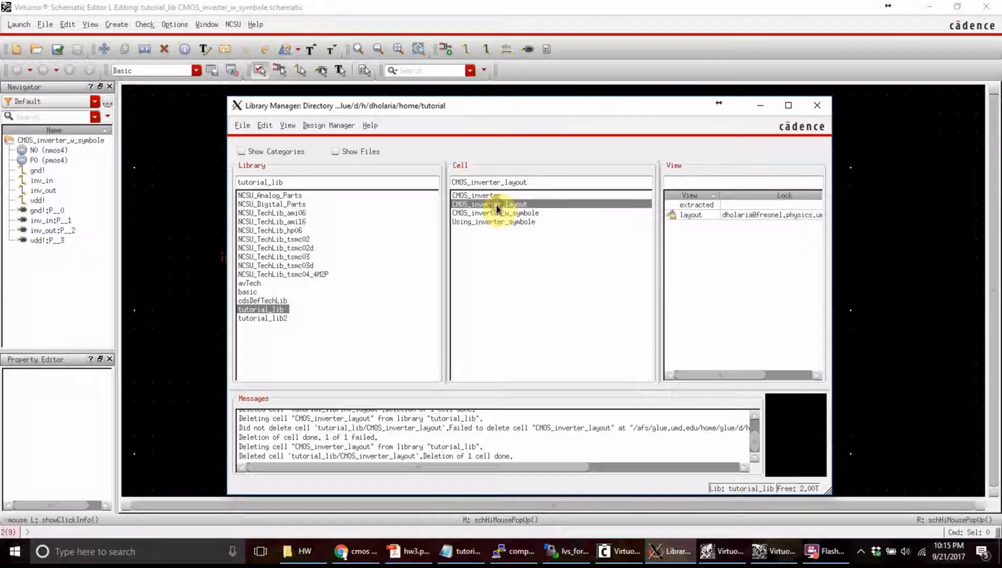
click(482, 194)
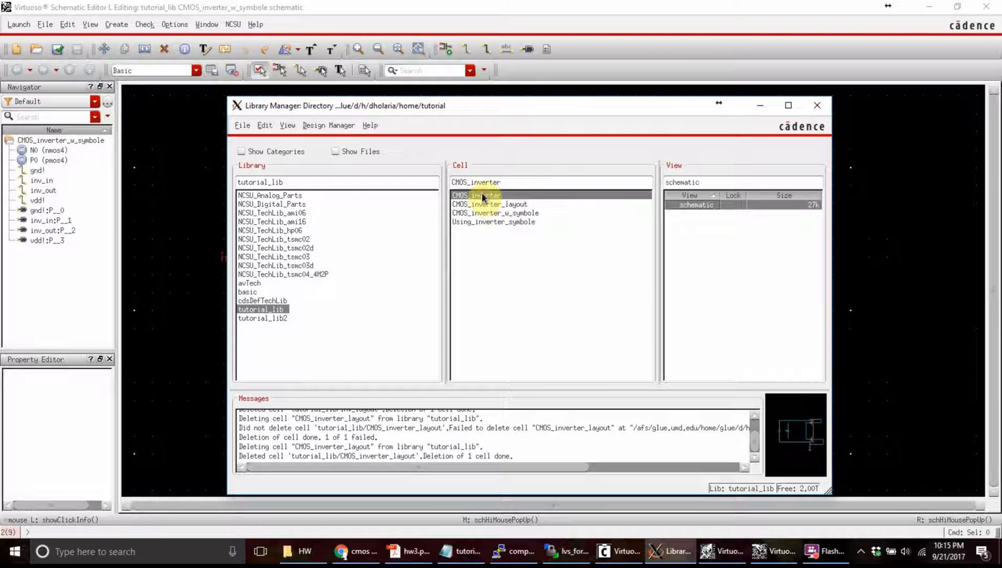
click(491, 204)
click(502, 213)
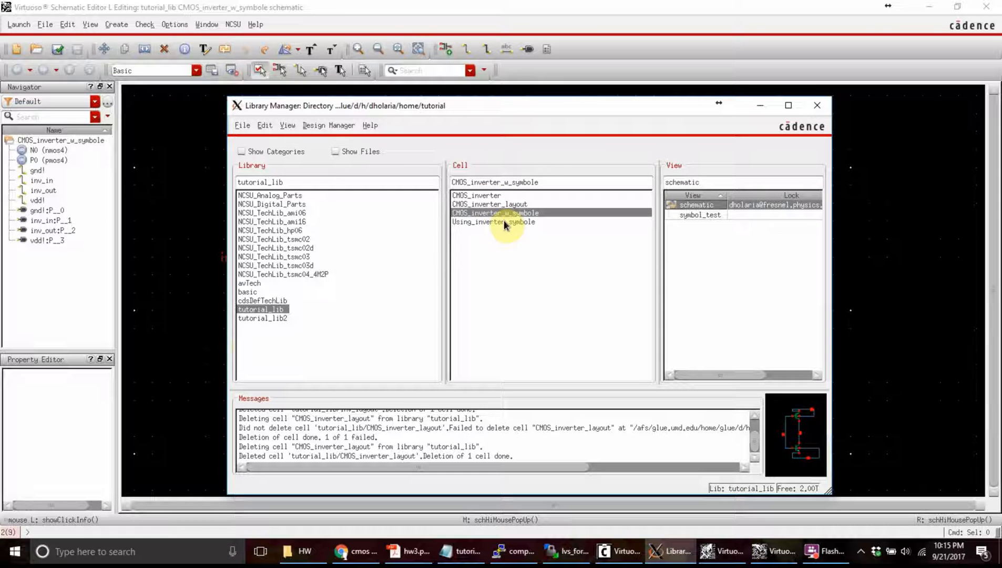
click(504, 222)
click(266, 318)
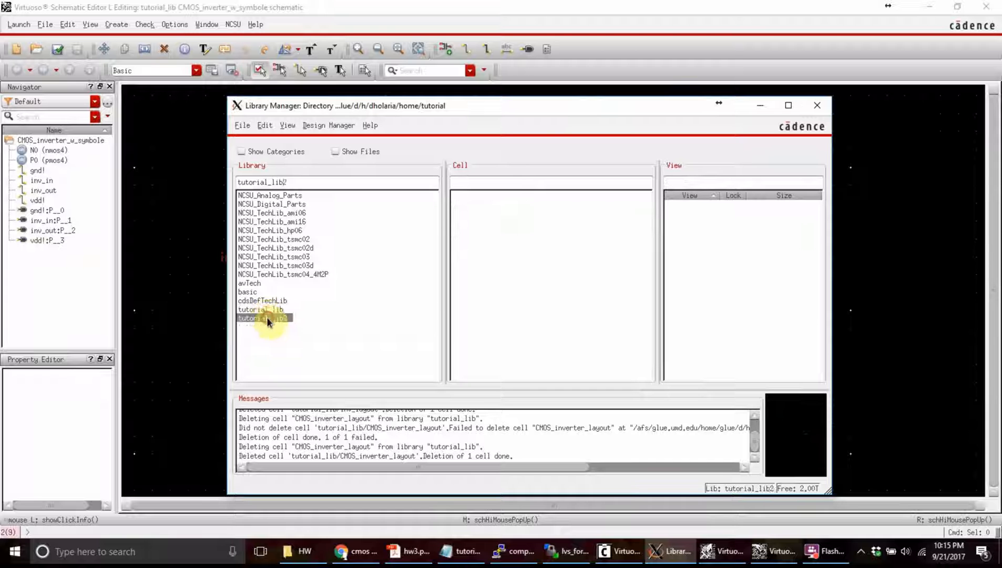
Open the schematic view of the Using_inverter_symbole cell from tutorial_lib and maximize its window.
click(263, 310)
click(486, 222)
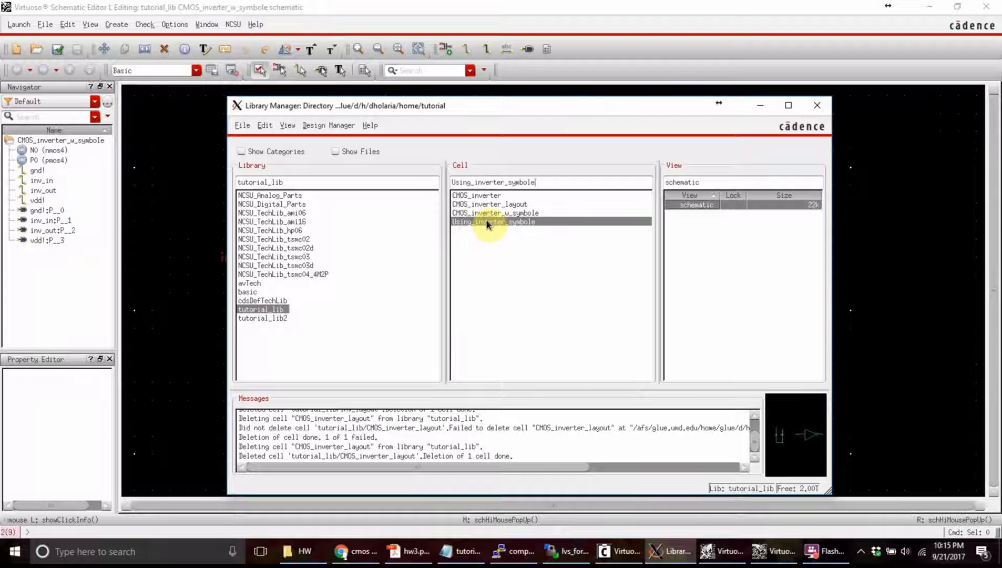
double_click(677, 205)
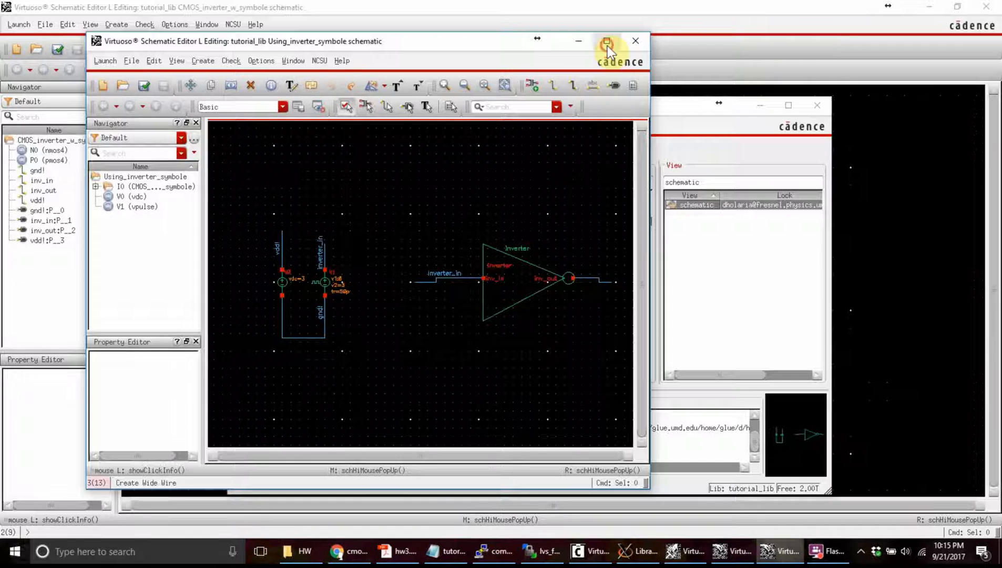
click(607, 41)
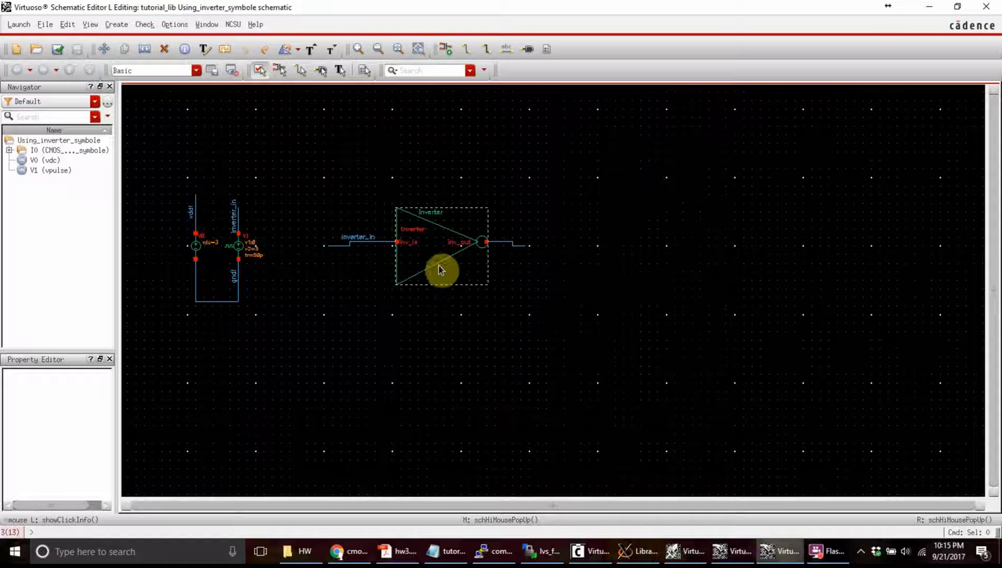
Copy the inverter symbol together with its output wire and place the copy in line after the original inverter.
drag(605, 171, 399, 327)
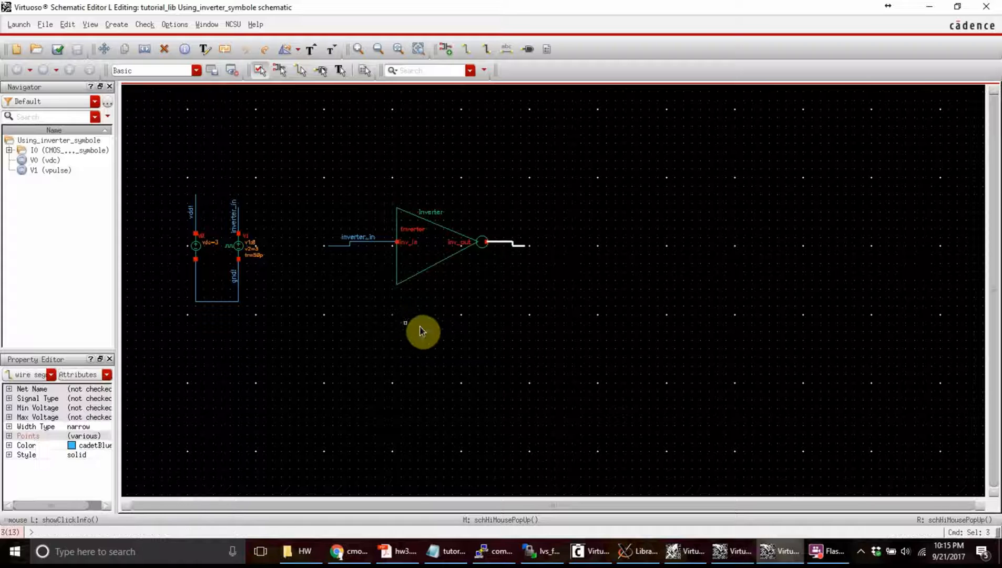
shift+click(427, 258)
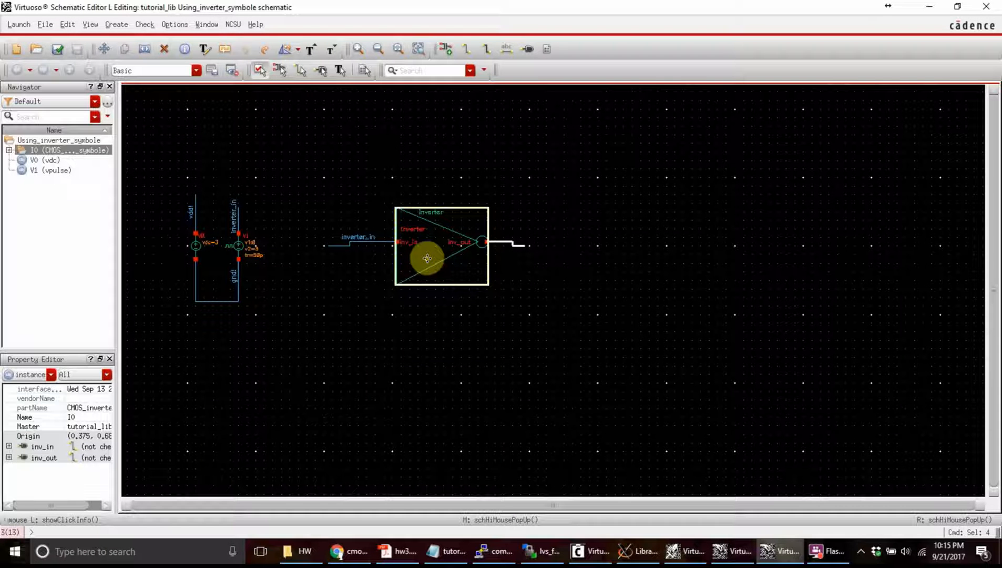
key(c)
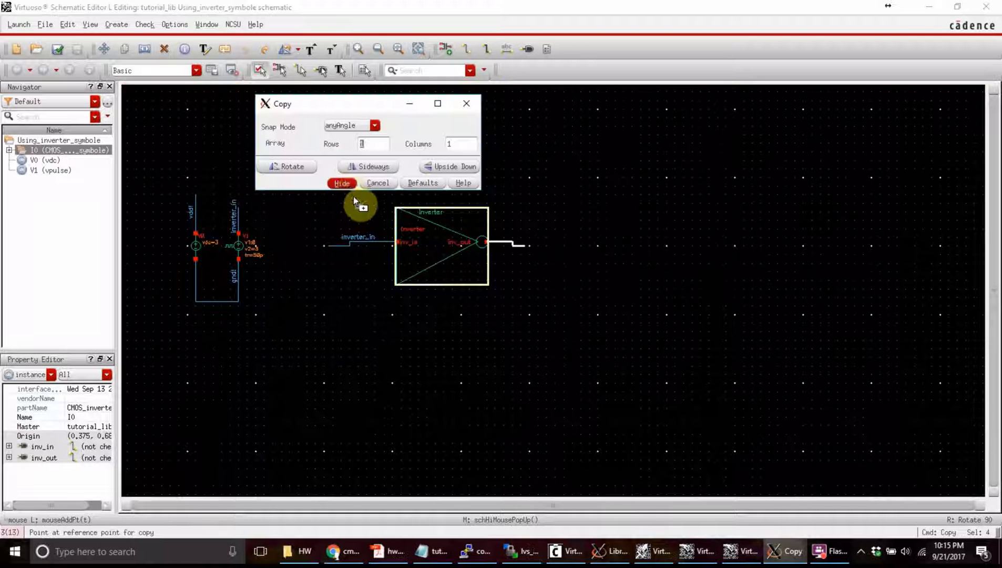
click(345, 185)
click(440, 239)
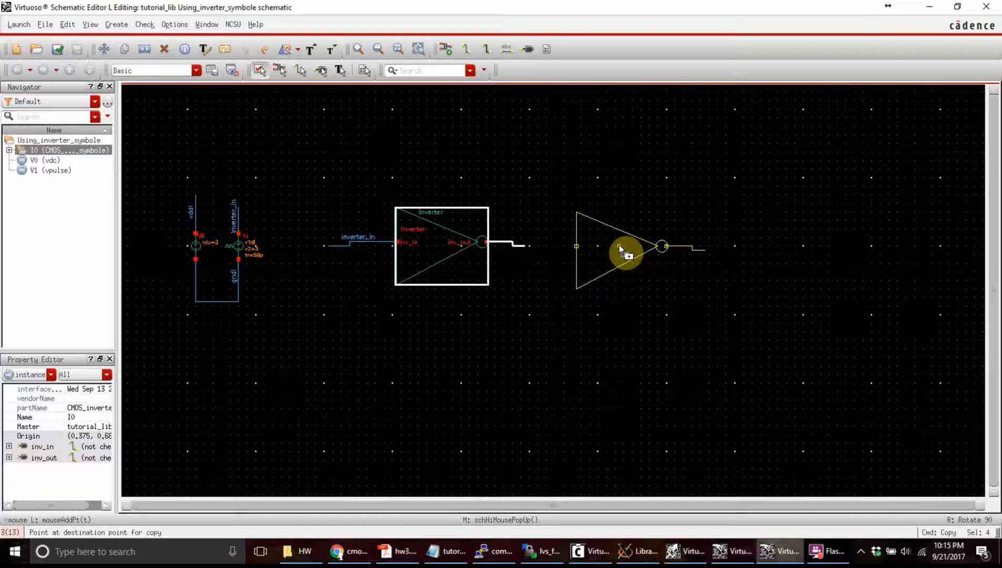
click(619, 242)
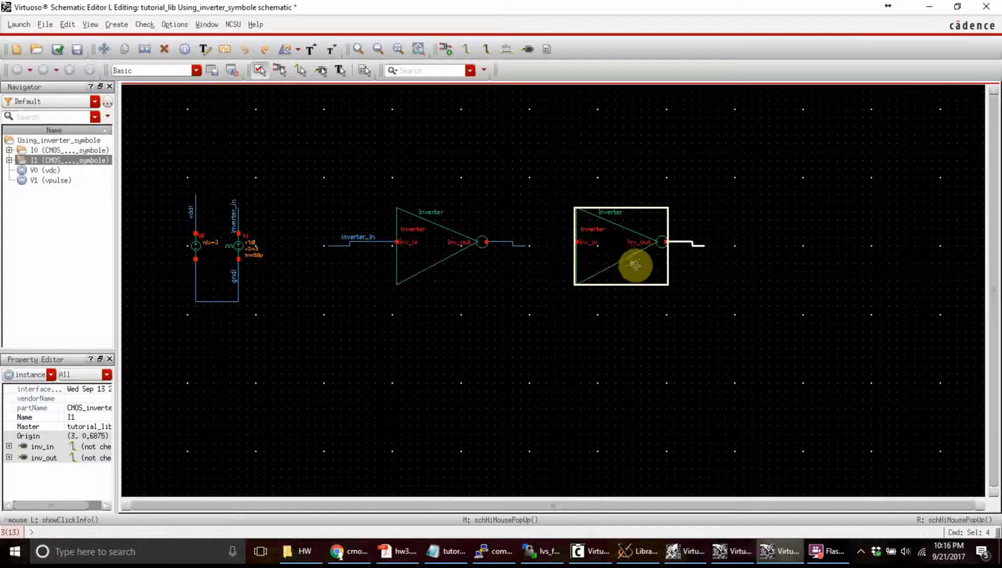
Copy the second inverter with its output wire to place a third inverter in the row.
key(c)
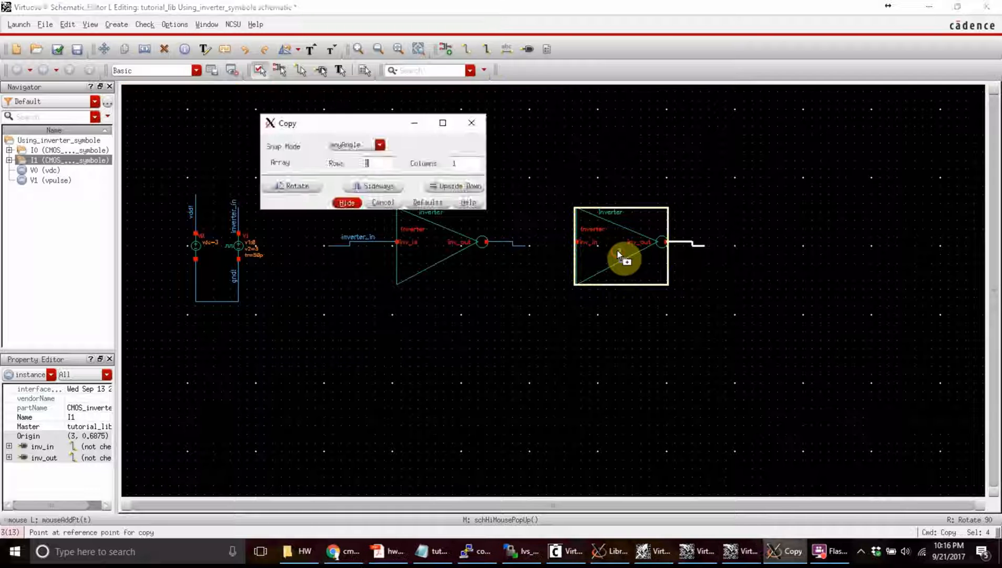
click(617, 250)
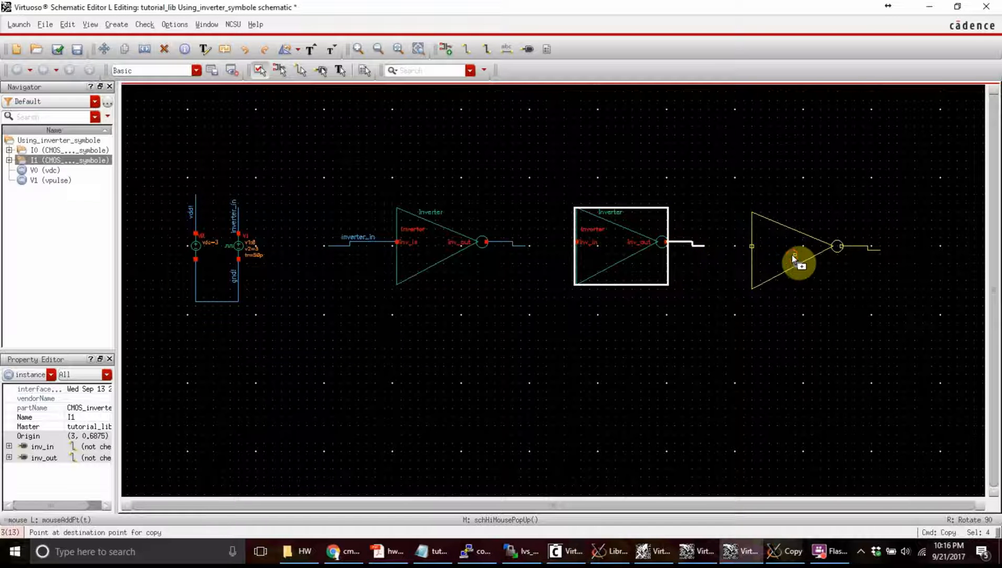
click(791, 255)
click(508, 217)
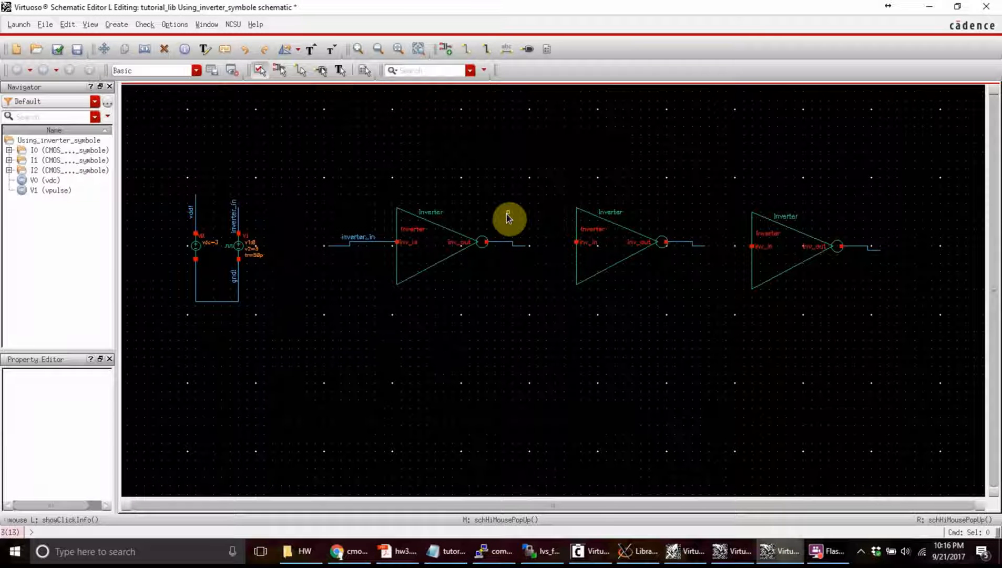
Wire each inverter's output to the next inverter's input to chain all three, and check and save the schematic.
key(w)
click(520, 242)
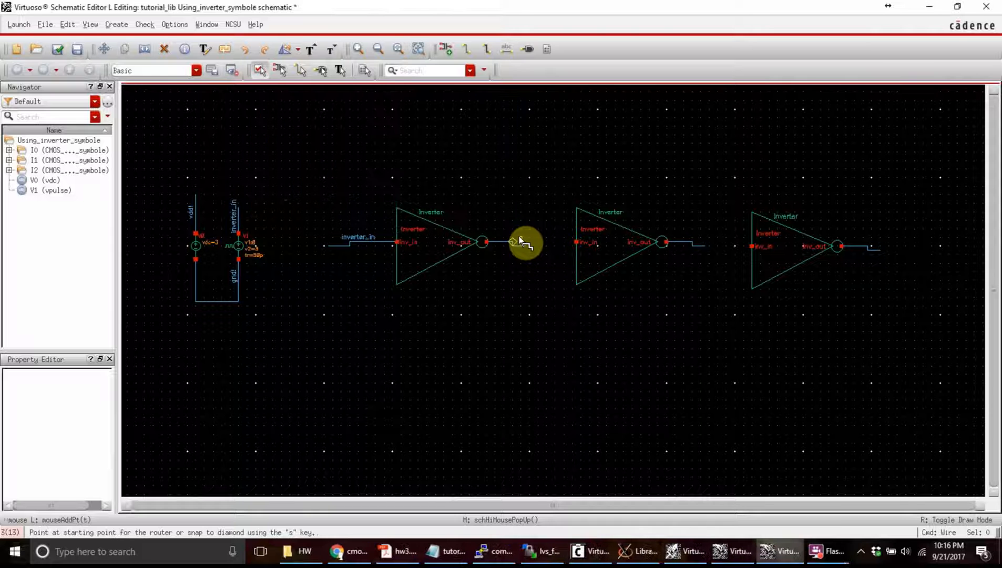
click(577, 242)
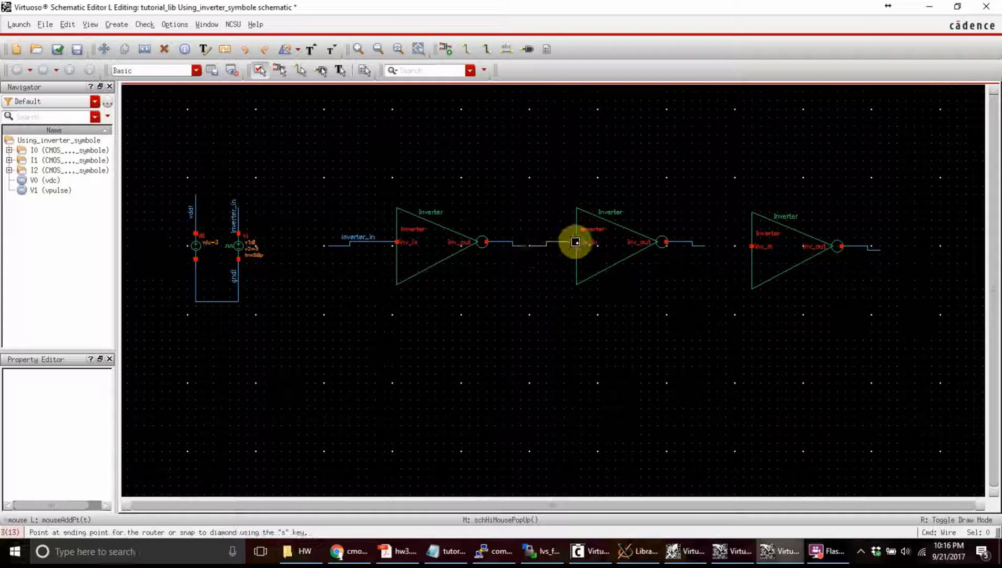
click(526, 246)
click(543, 245)
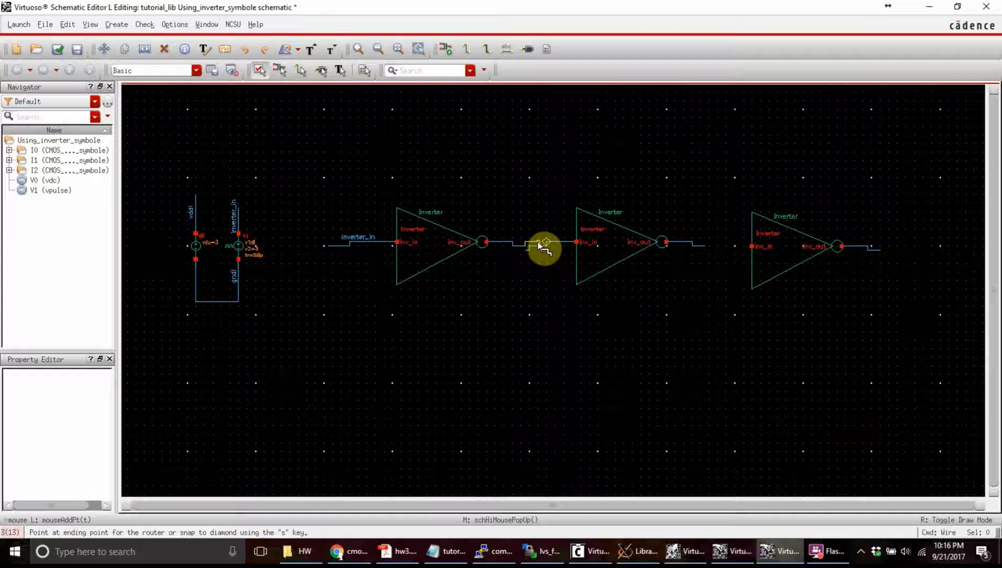
click(706, 245)
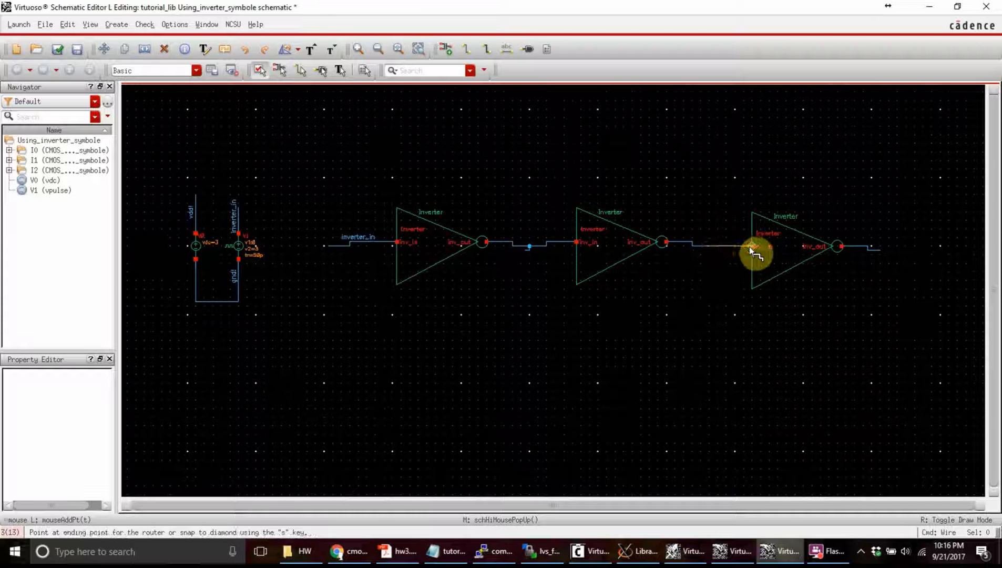
click(751, 245)
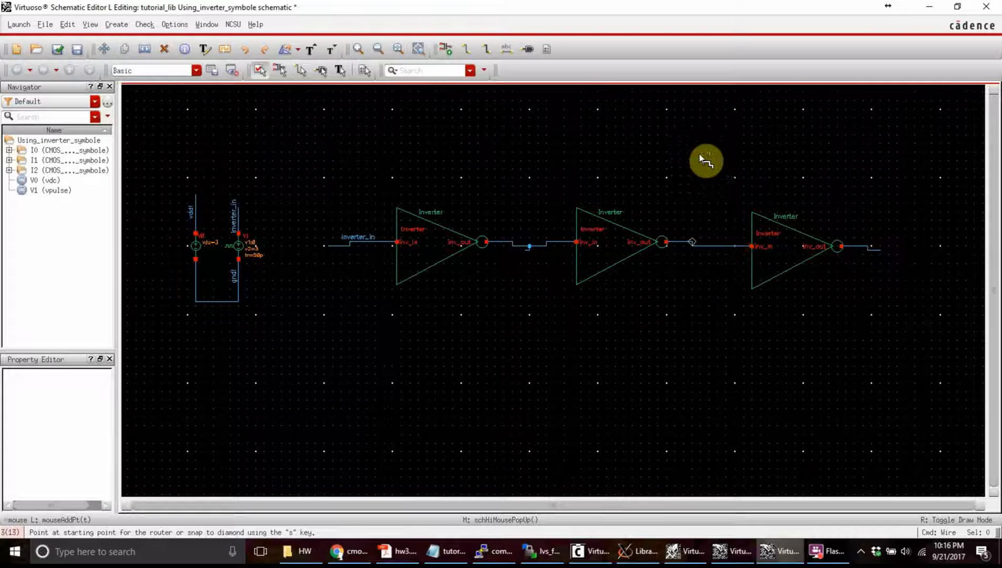
key(Escape)
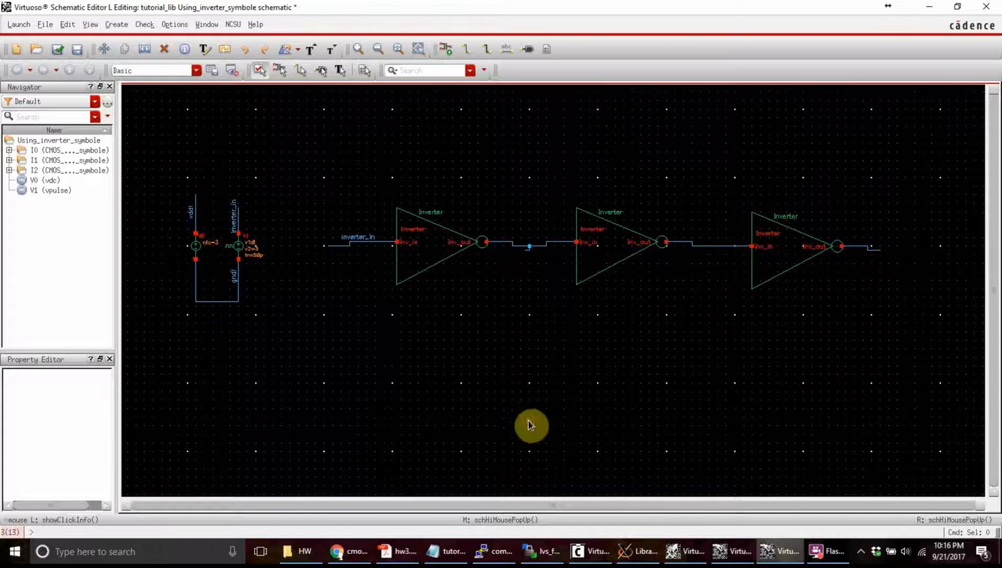
click(56, 51)
click(489, 292)
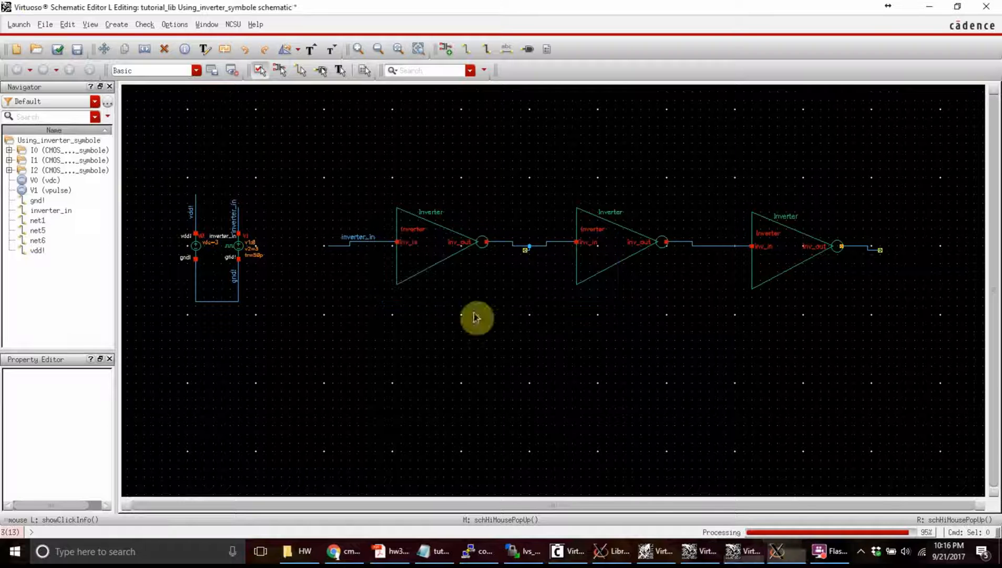
Create a new layout cell named New_7_inverter_schematic_for_layour in tutorial_lib.
click(18, 49)
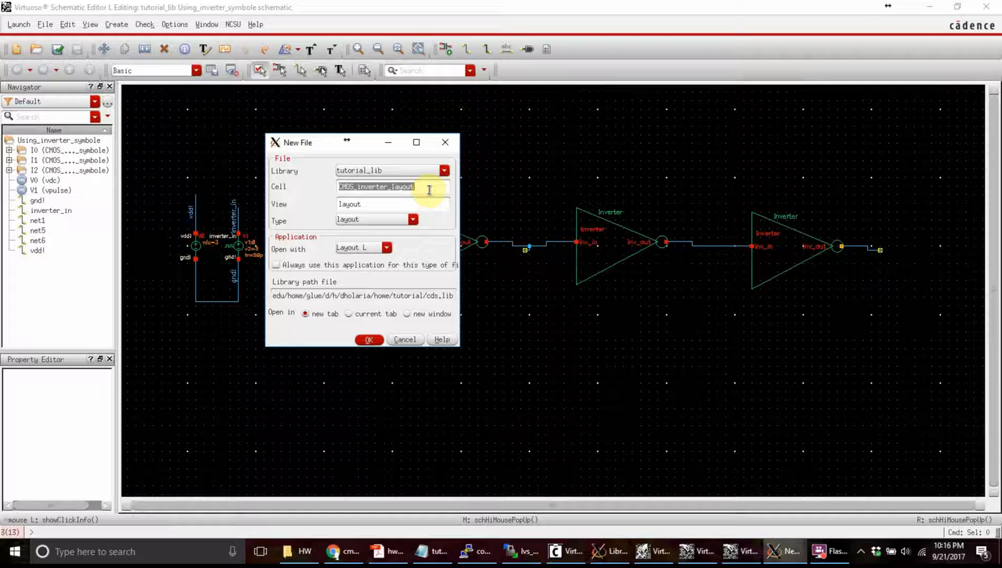
key(BackSpace)
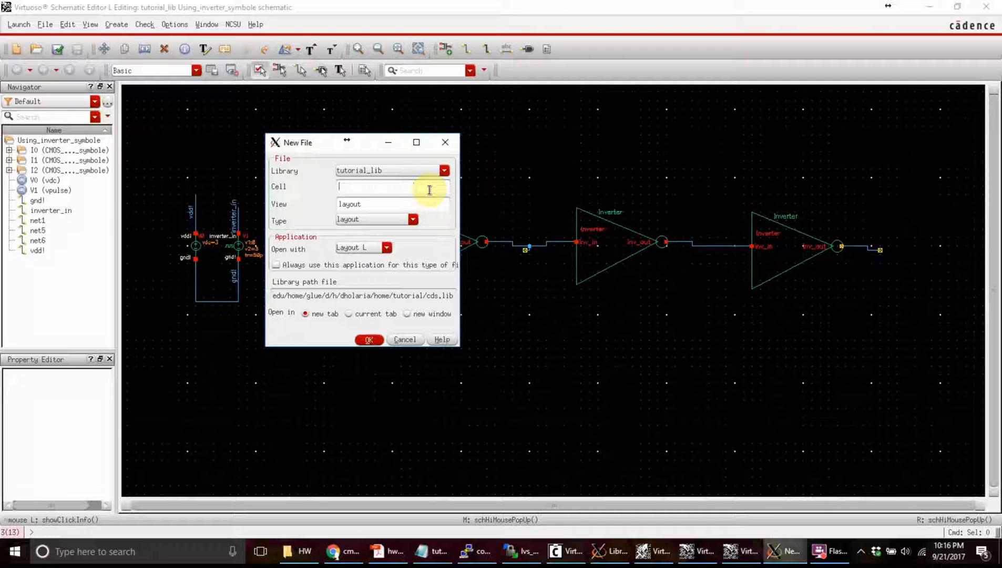
text(New_7_inverter)
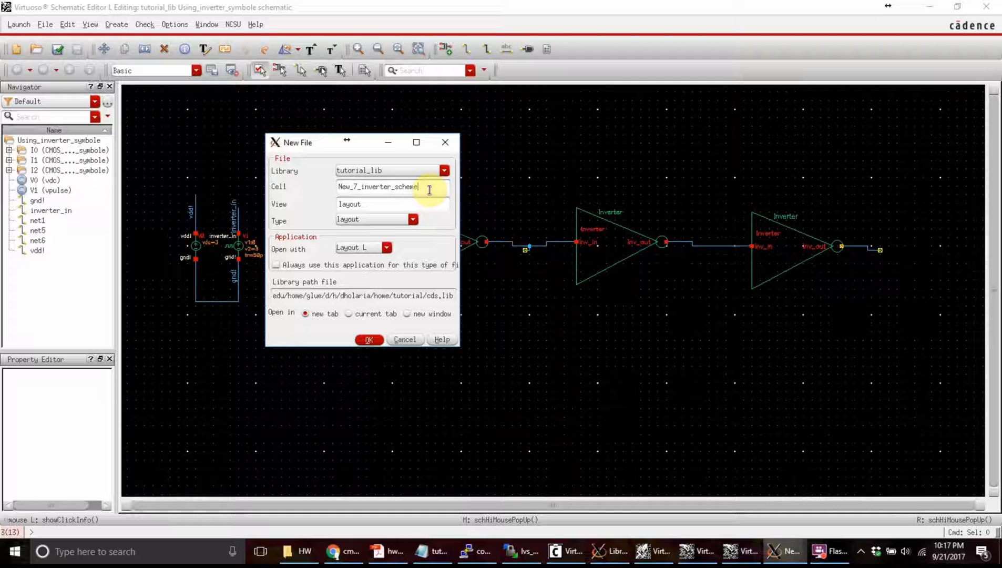
text(_schematic_for_layout)
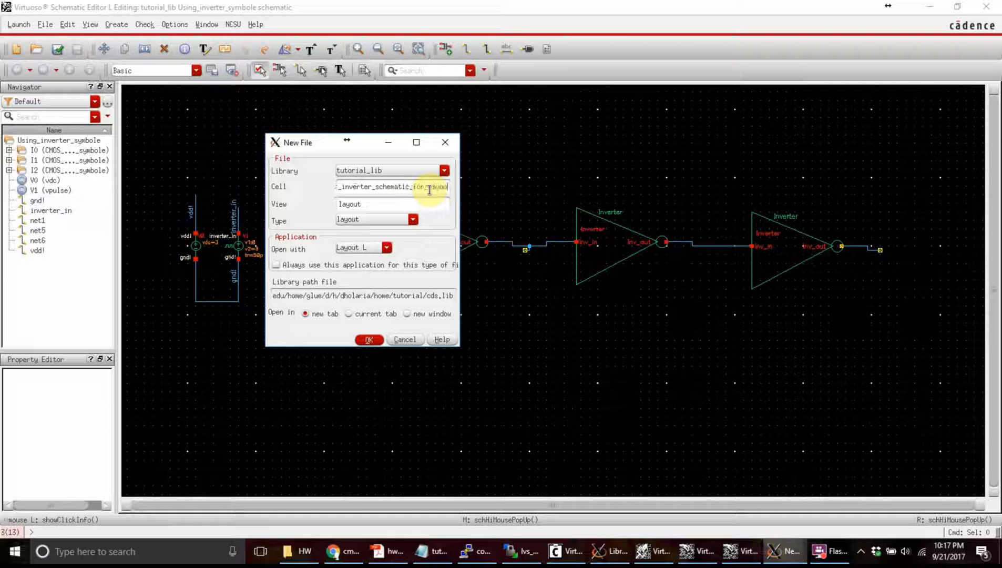
click(369, 341)
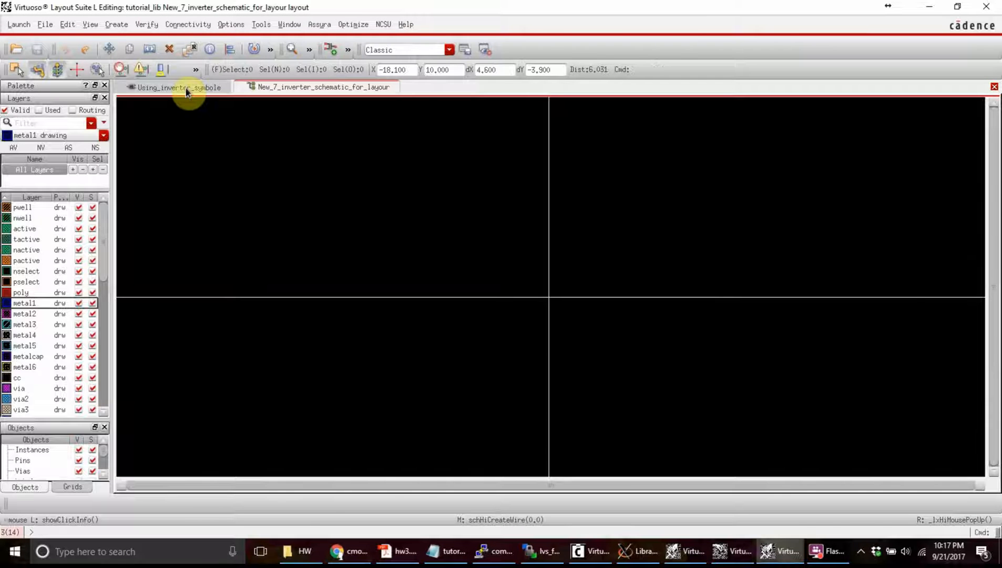
Start copying the three-inverter chain and its wires from Using_inverter_symbole, with the reference point on the first inverter, and close the new layout.
click(186, 90)
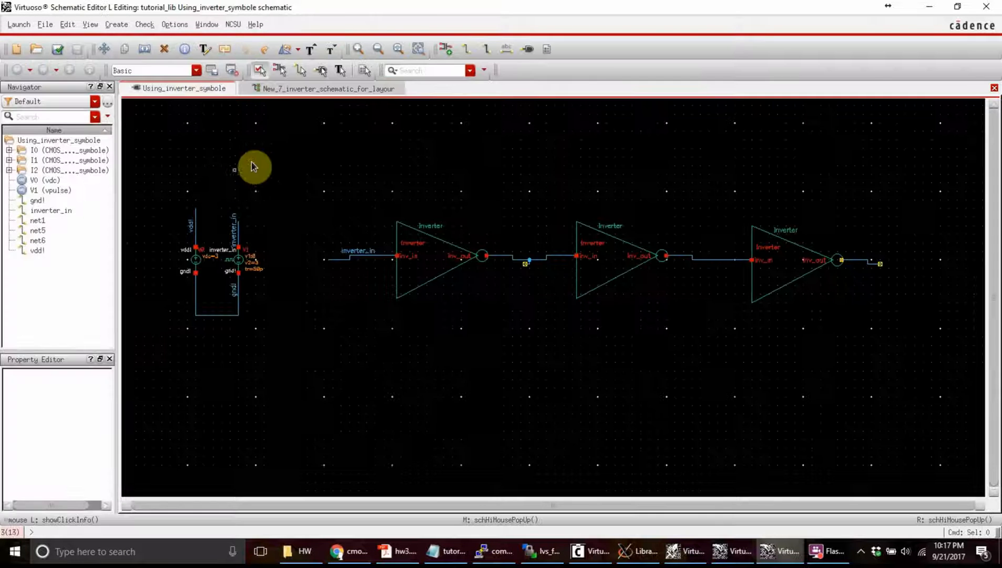
drag(301, 175, 930, 368)
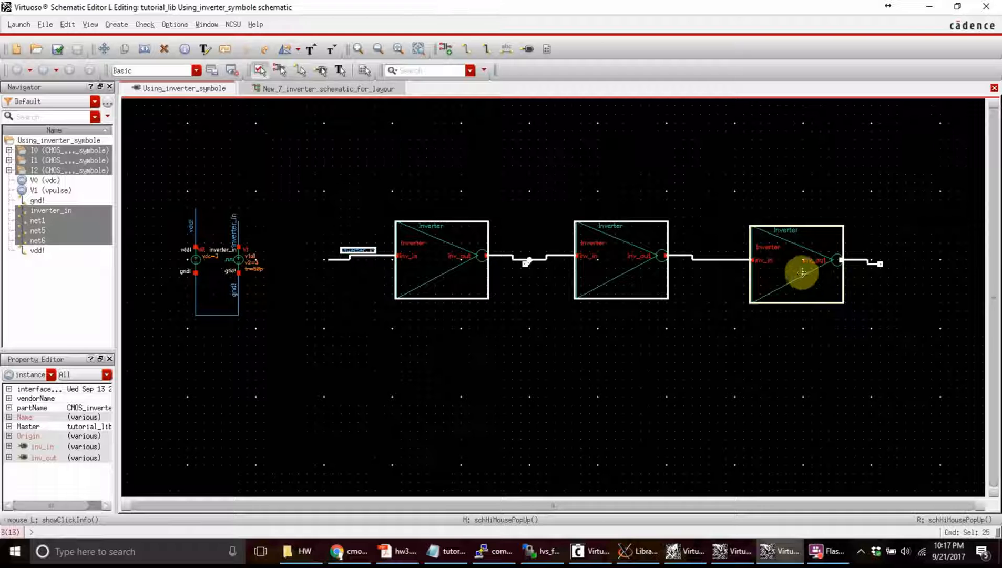
key(c)
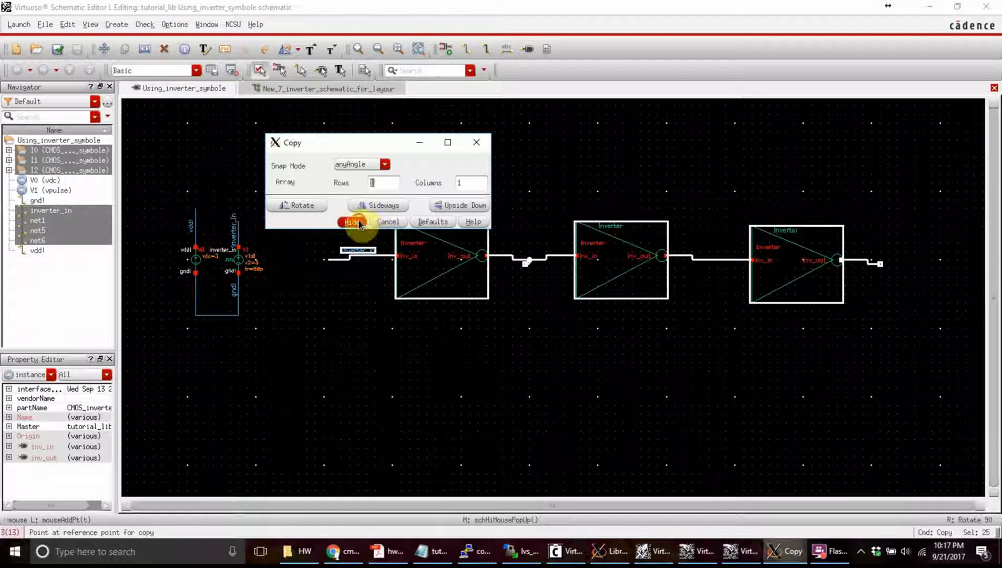
click(352, 221)
click(427, 256)
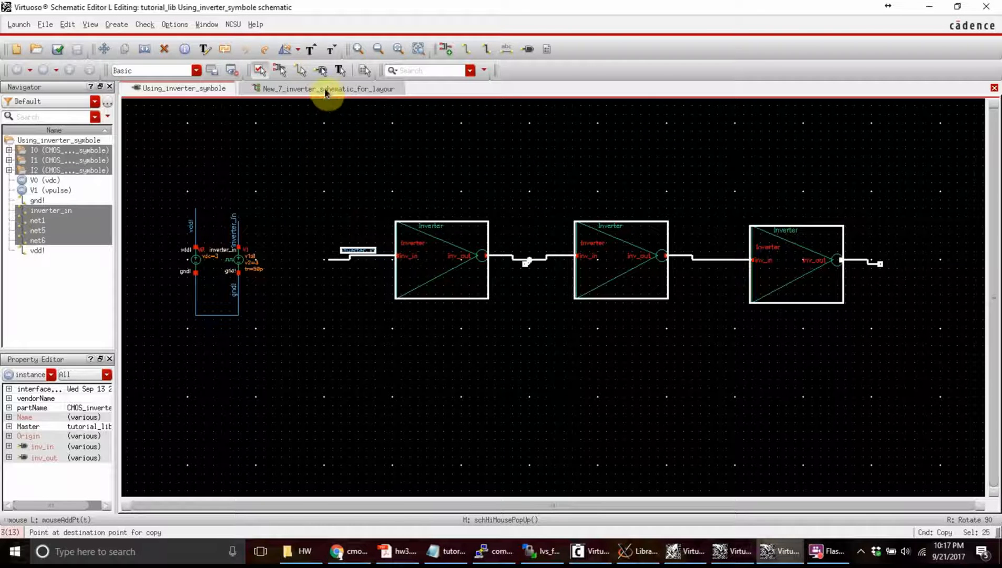
click(324, 88)
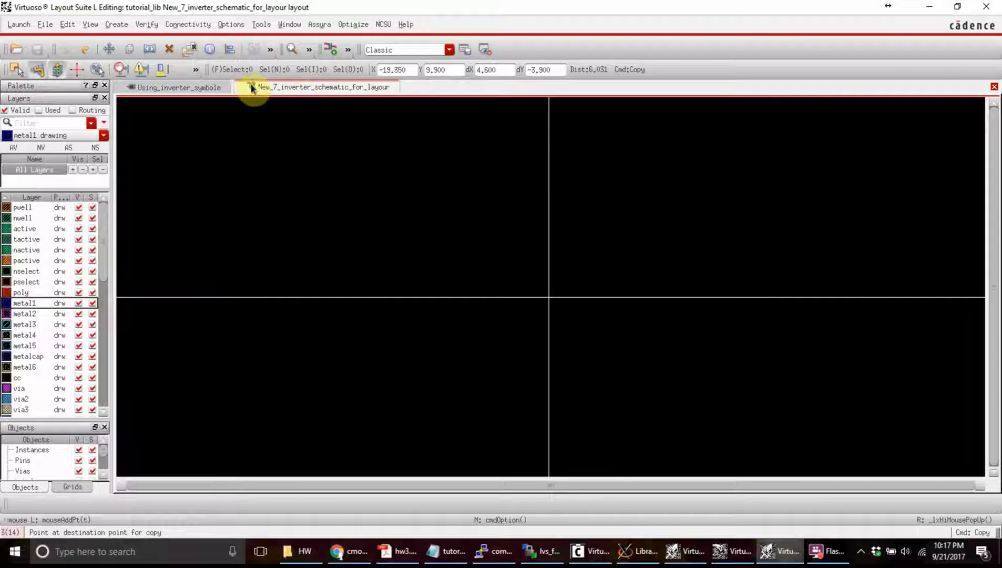
click(992, 87)
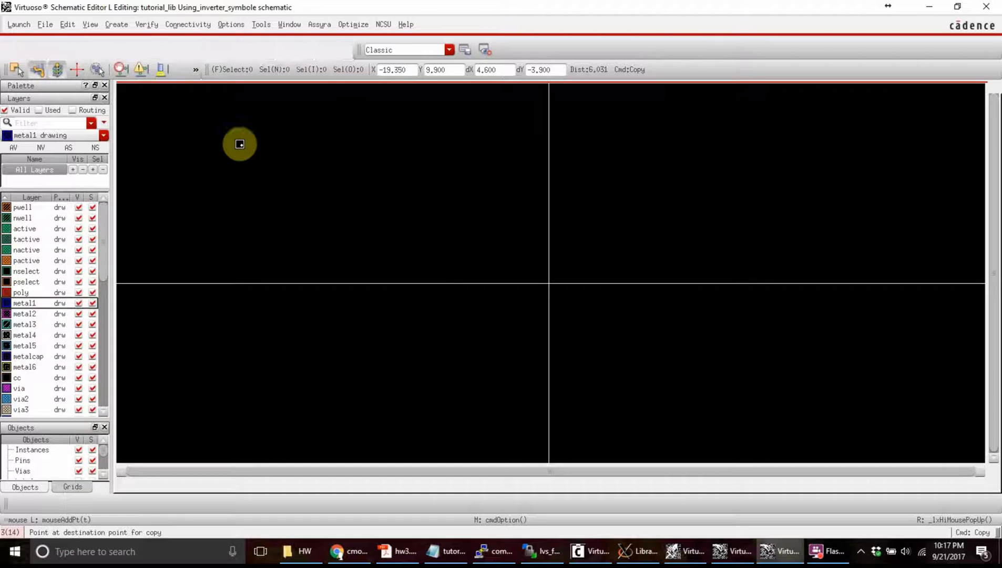
Create a schematic view for New_7_inverter_schematic_for_layour in tutorial_lib and place the copied three-inverter chain in it.
click(16, 50)
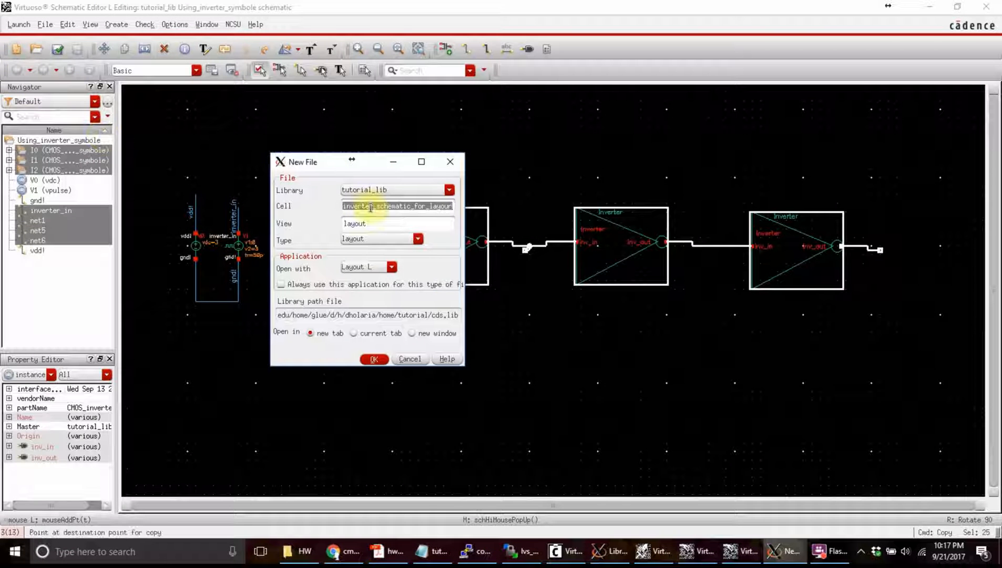
click(369, 239)
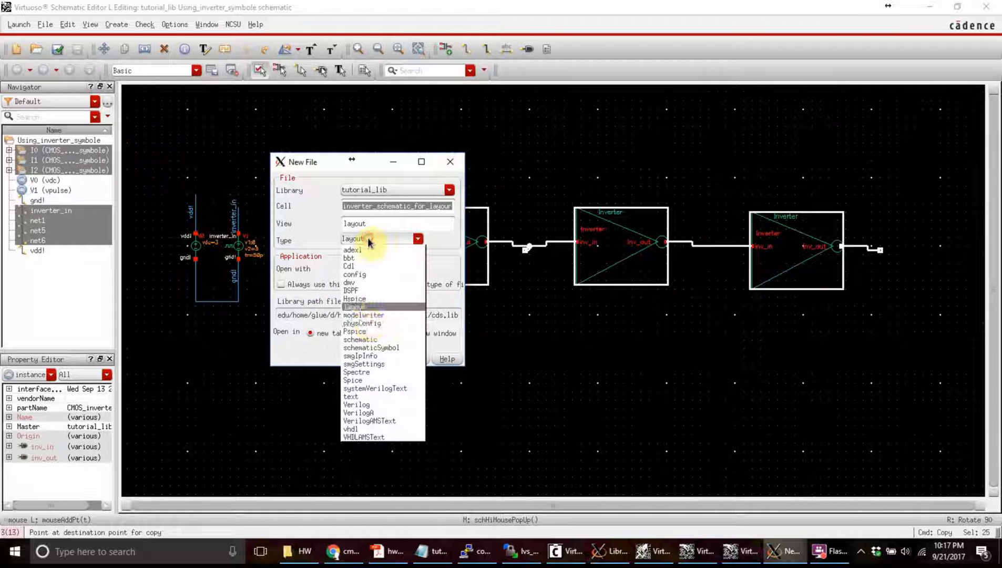
click(375, 340)
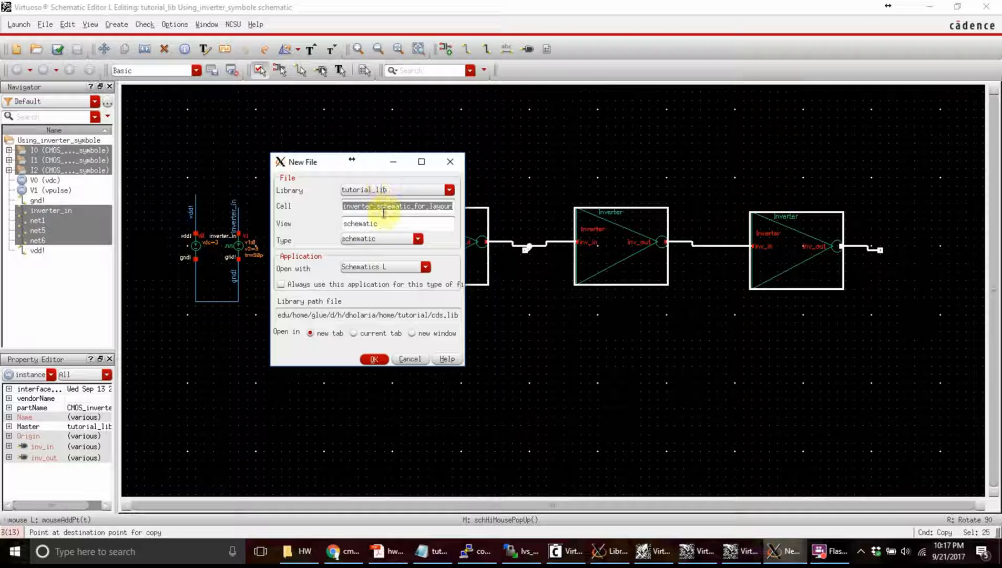
click(372, 359)
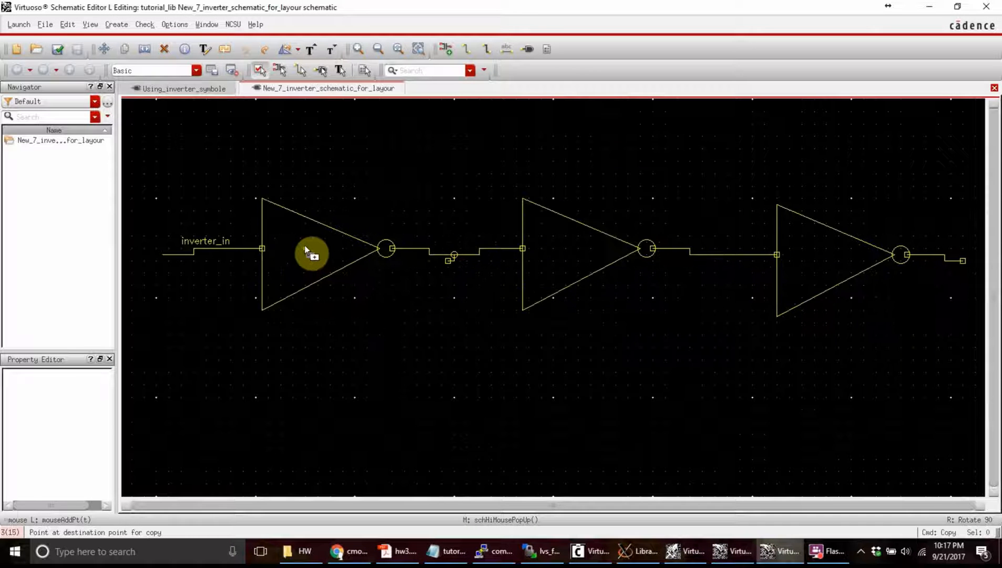
click(303, 248)
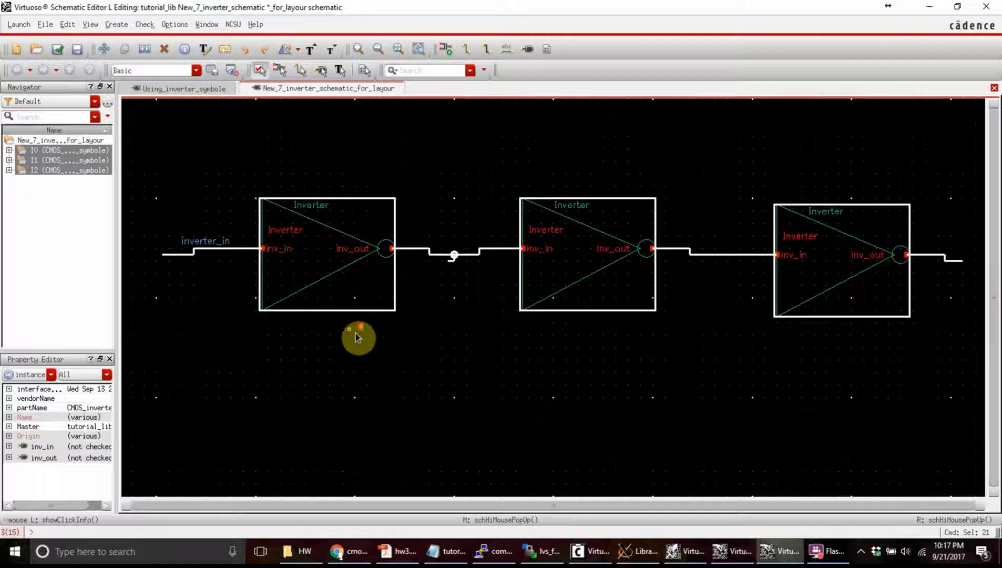
scroll(355, 329, down, 1)
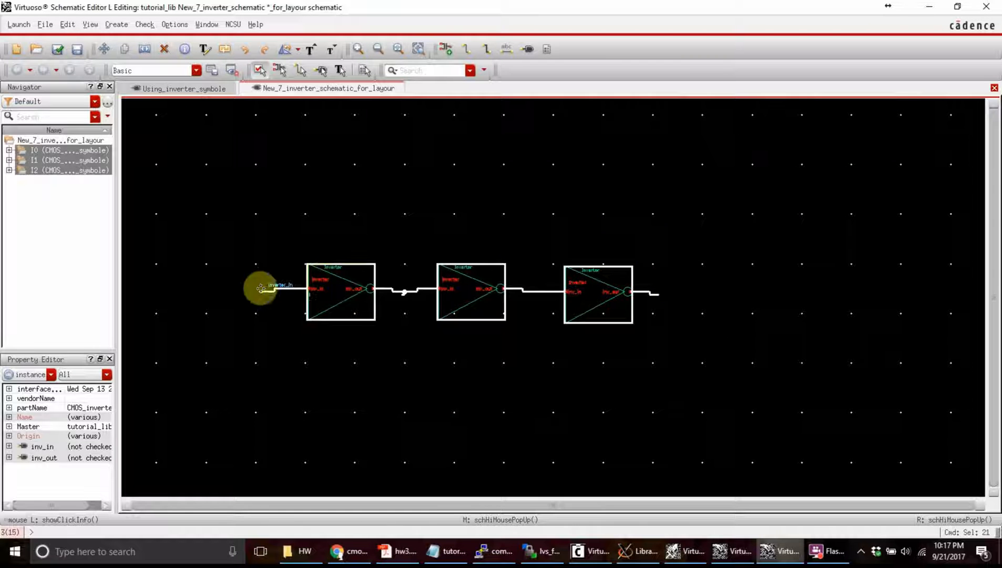
Delete the inverter_in wire label from the first inverter's input wire.
click(215, 252)
scroll(259, 300, up, 2)
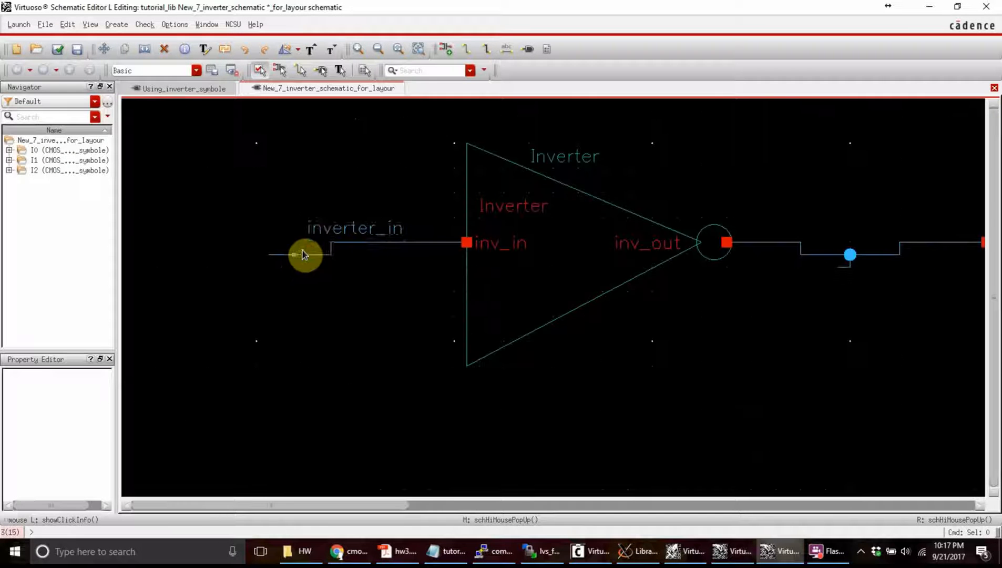
click(328, 231)
key(Delete)
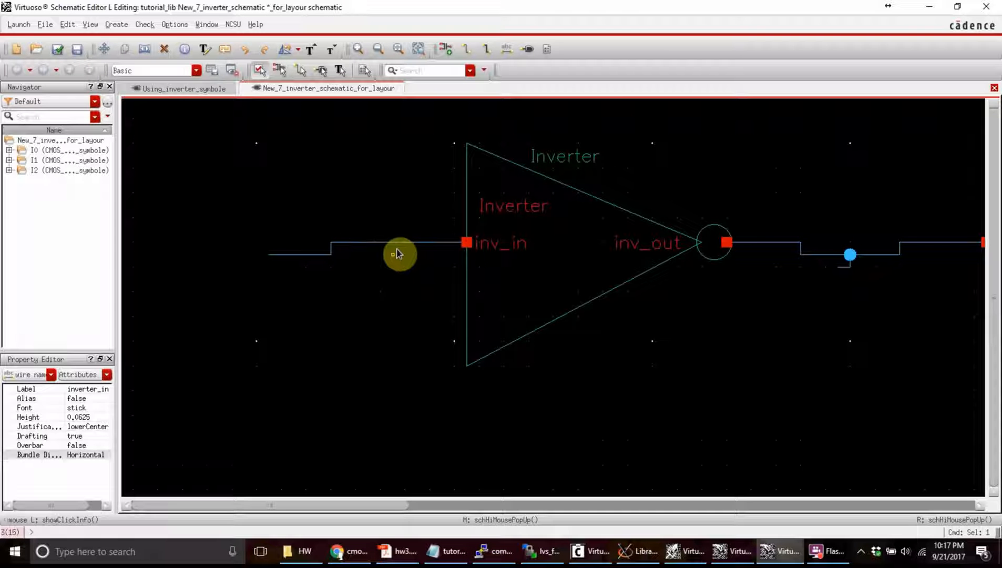
scroll(397, 254, down, 2)
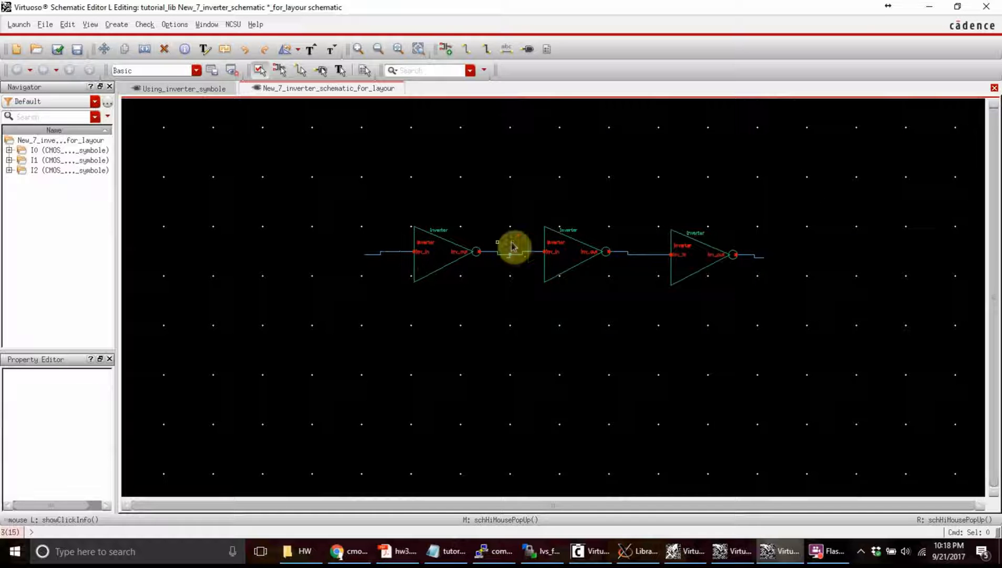
Place an input pin named inv_in at the open end of the first inverter's input wire.
scroll(383, 255, up, 2)
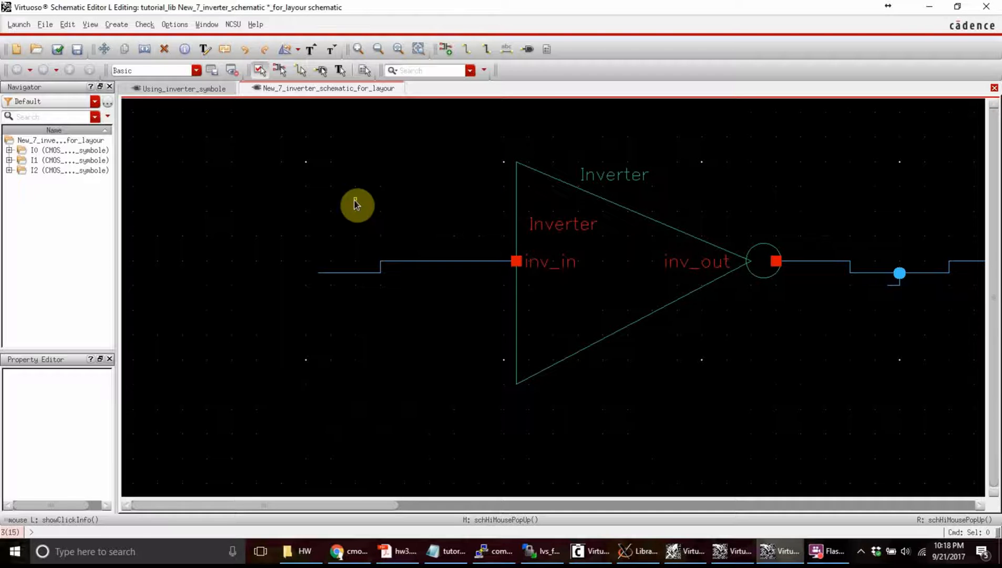
key(l)
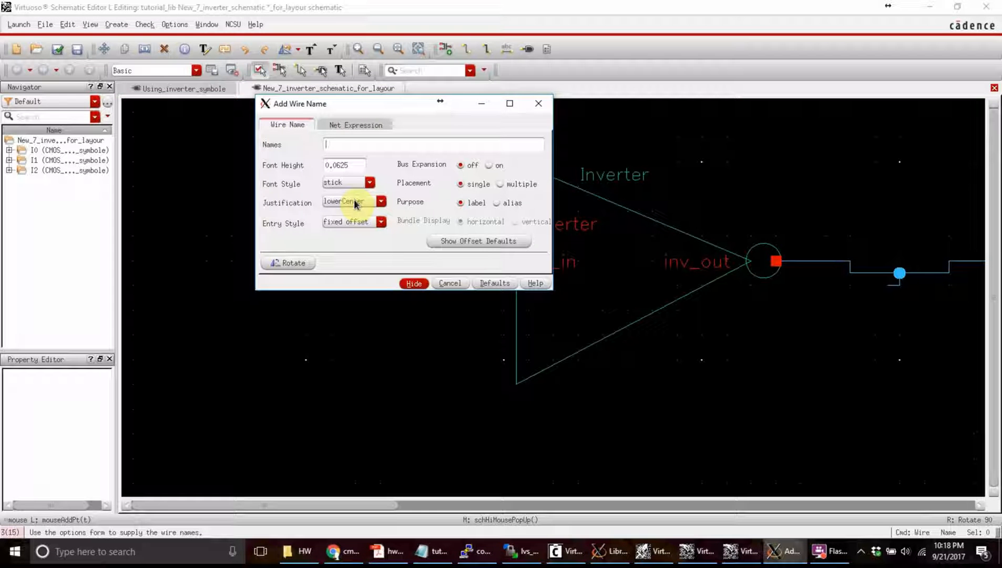
key(Return)
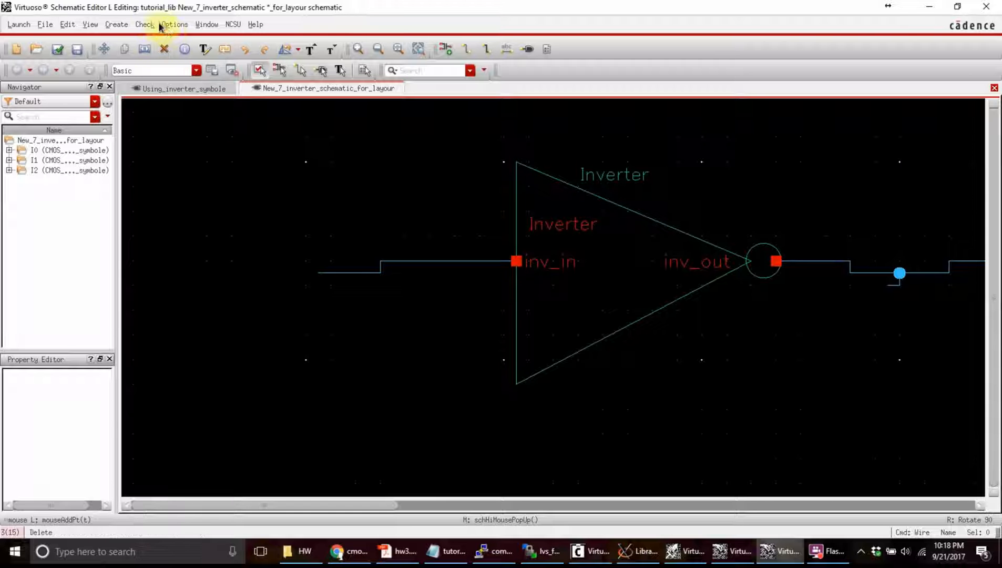
click(116, 25)
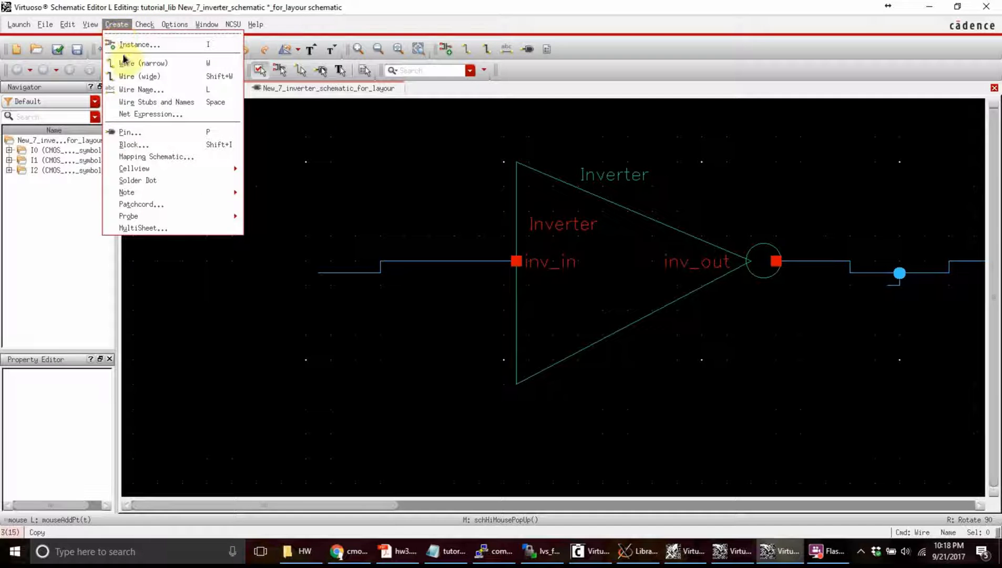
click(129, 132)
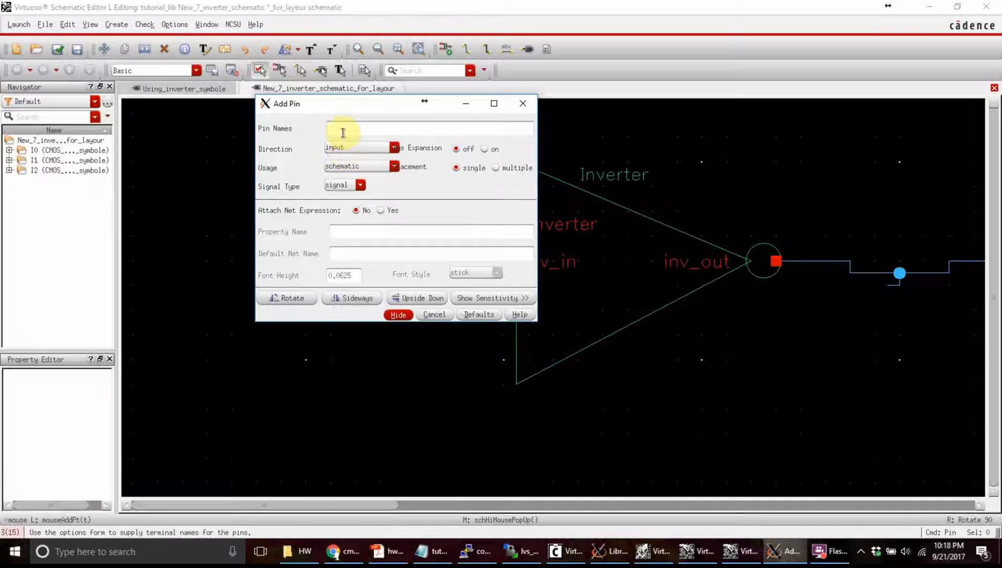
text(inv_in)
key(Return)
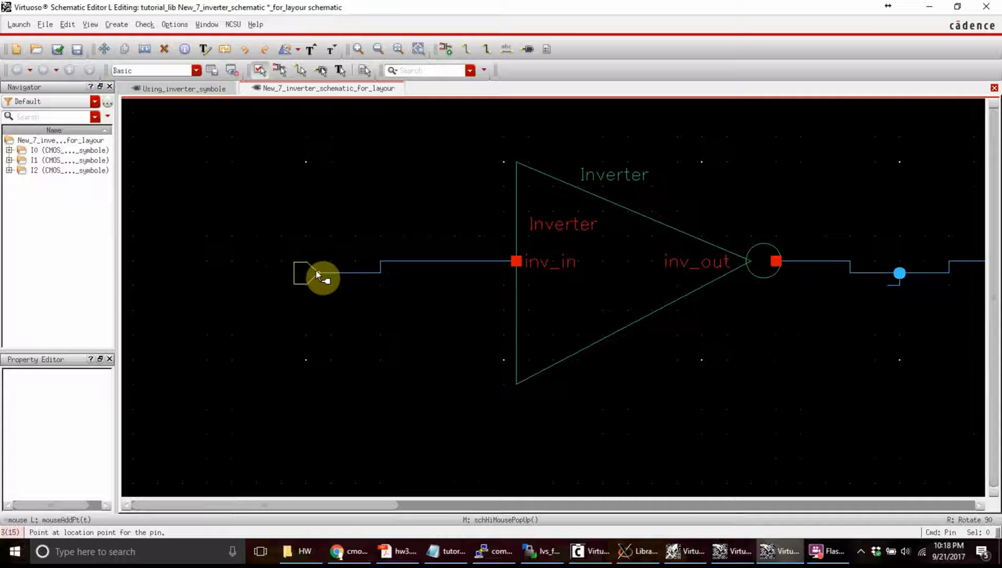
click(320, 274)
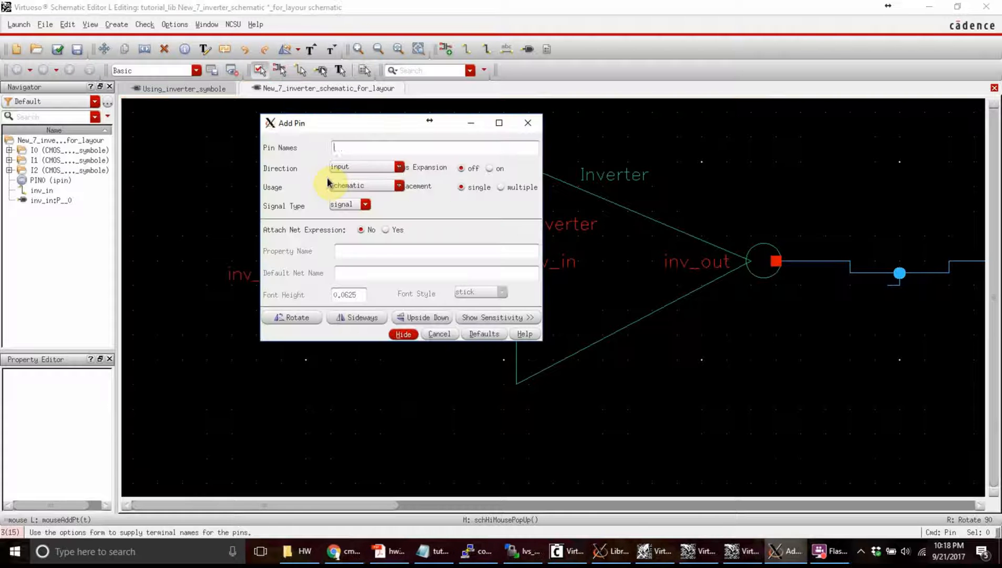
Place an output pin named inv_out at the open end of the third inverter's output wire.
text(inv_)
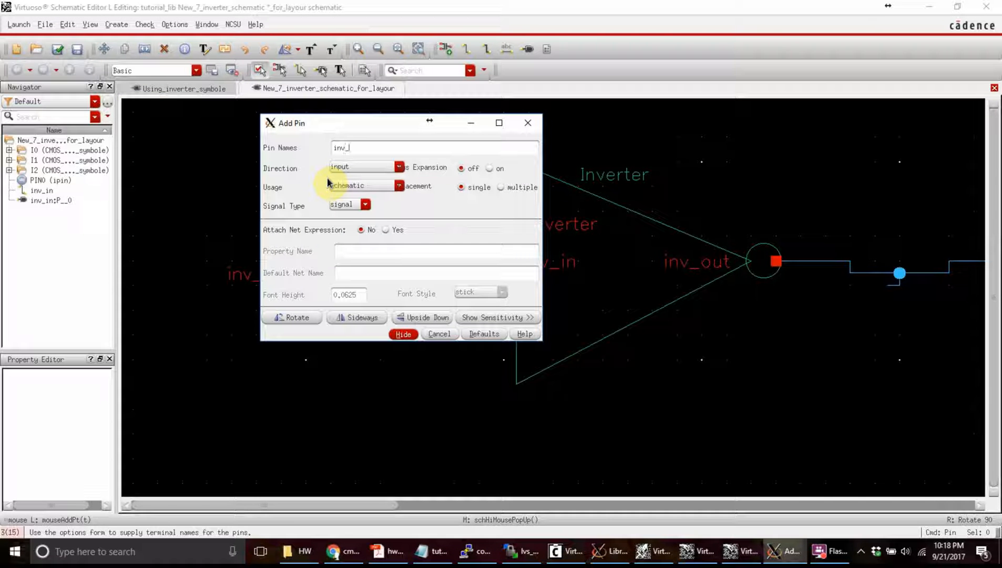
text(out)
click(359, 167)
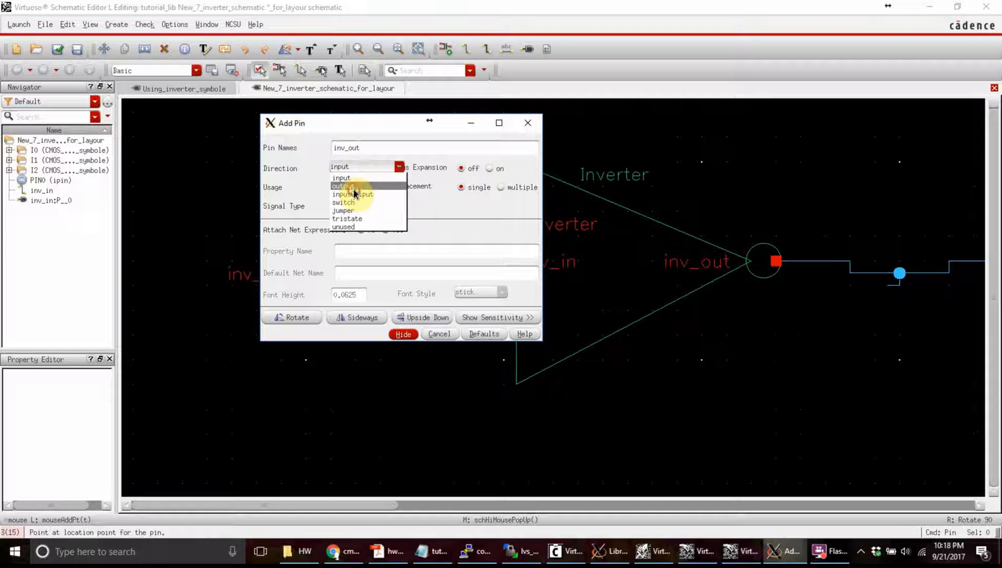
click(354, 187)
click(403, 333)
scroll(268, 335, down, 5)
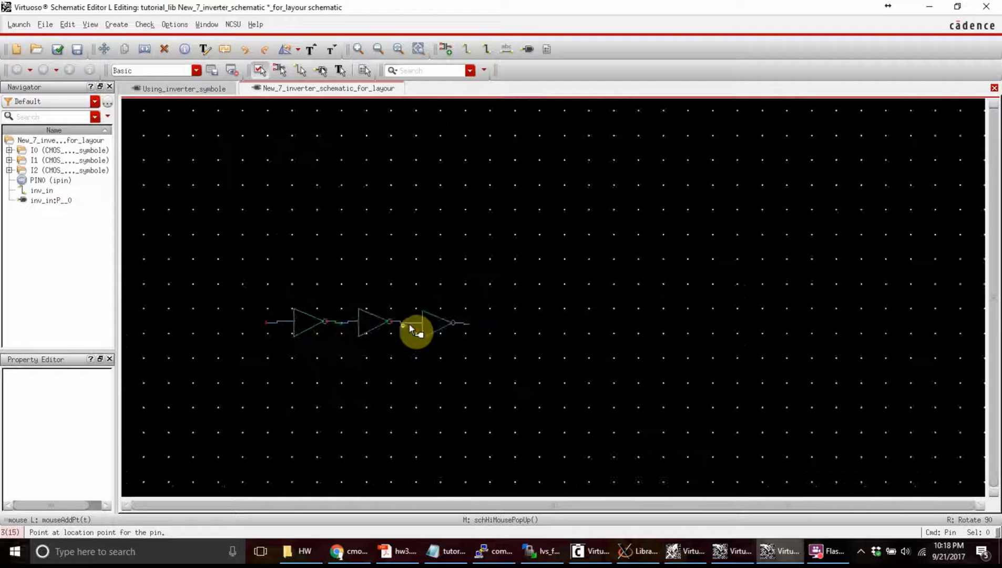
scroll(415, 329, up, 4)
click(365, 293)
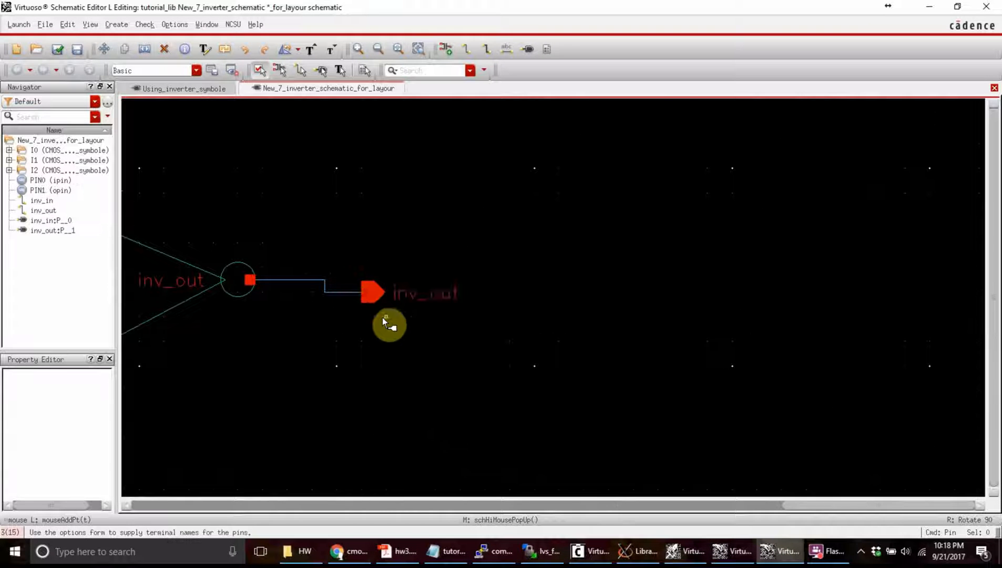
scroll(410, 328, down, 6)
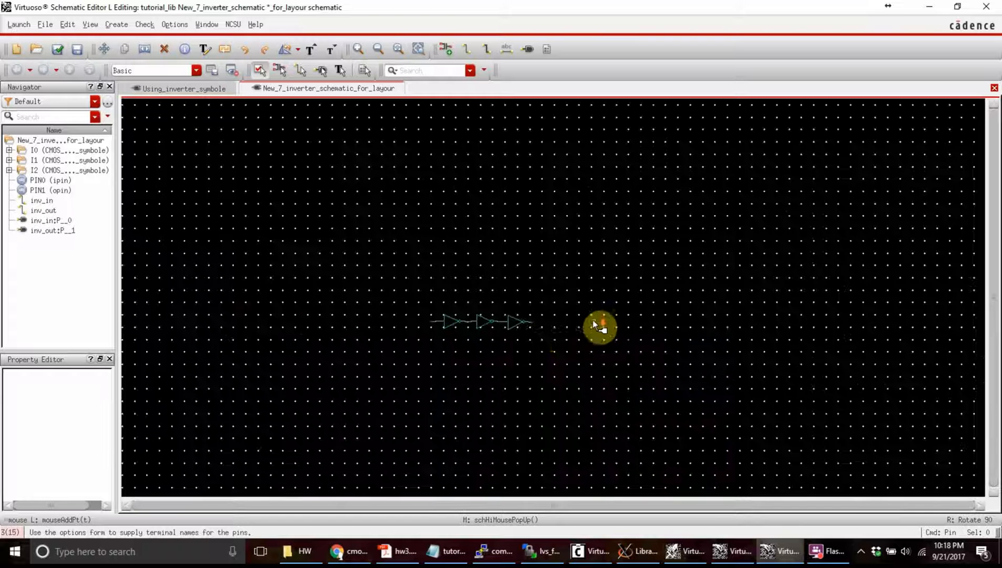
scroll(497, 336, up, 5)
scroll(497, 335, down, 2)
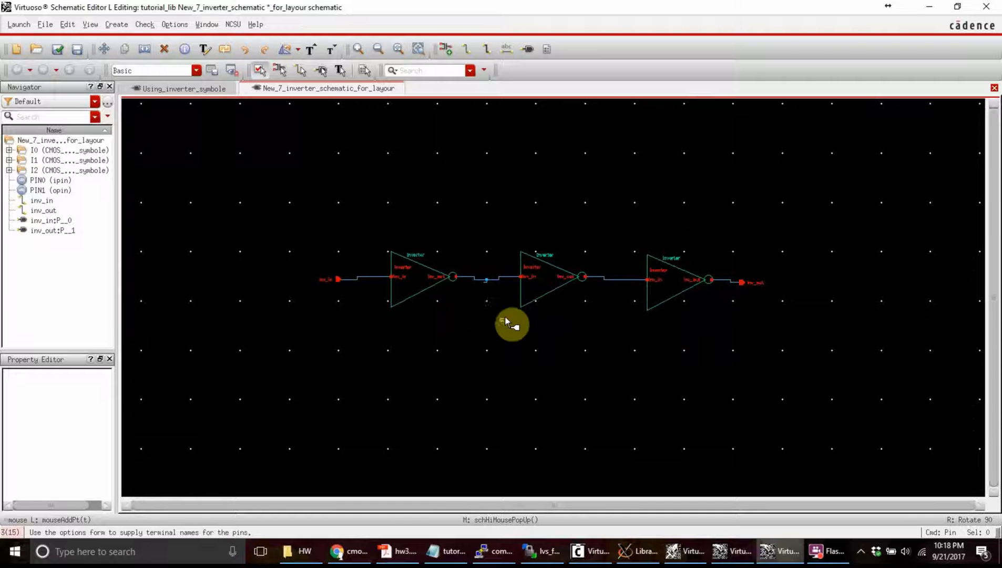
scroll(507, 320, up, 2)
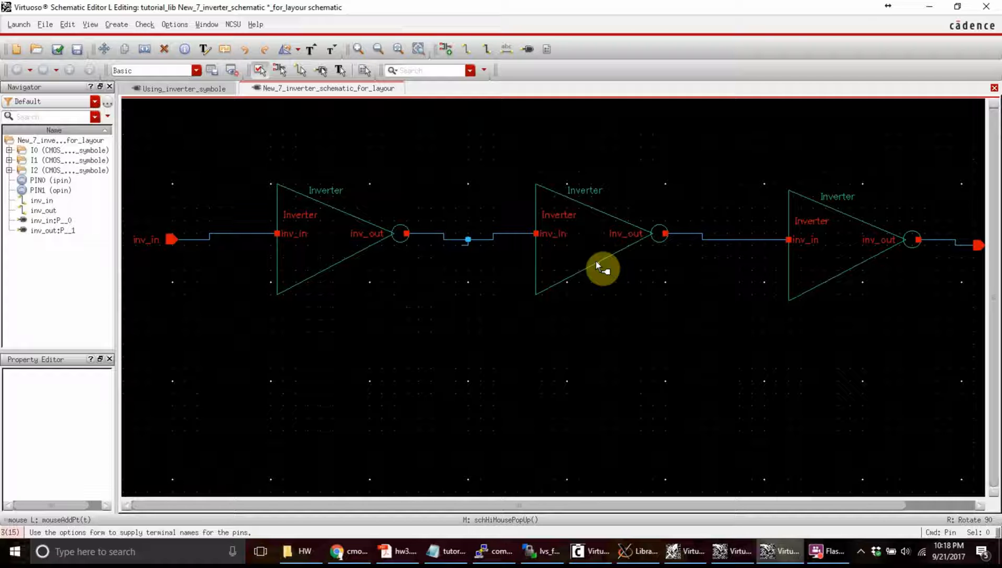
key(Escape)
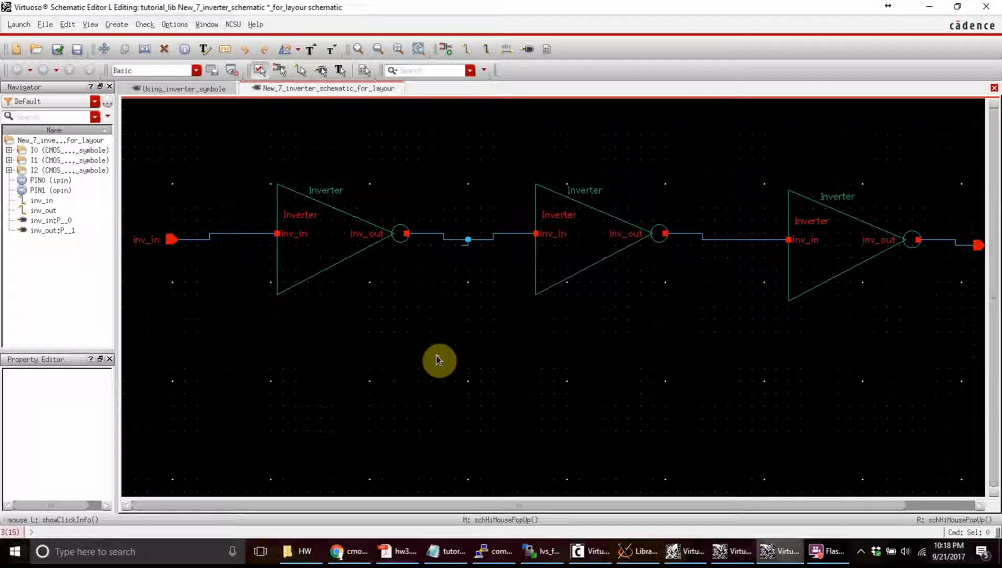
Draw two separate, roughly horizontal wires, one above the other, in the empty area below the inverter chain.
key(w)
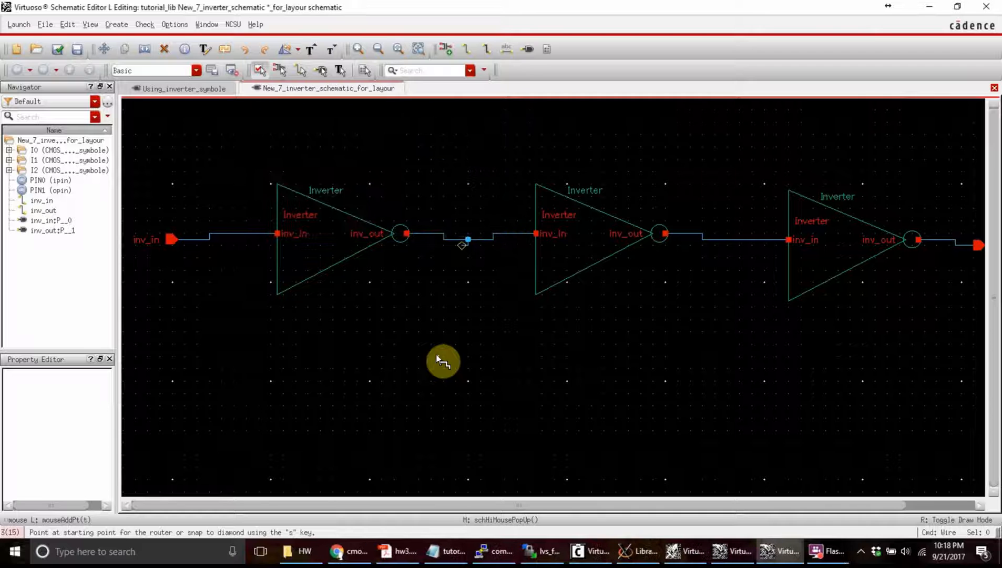
click(389, 361)
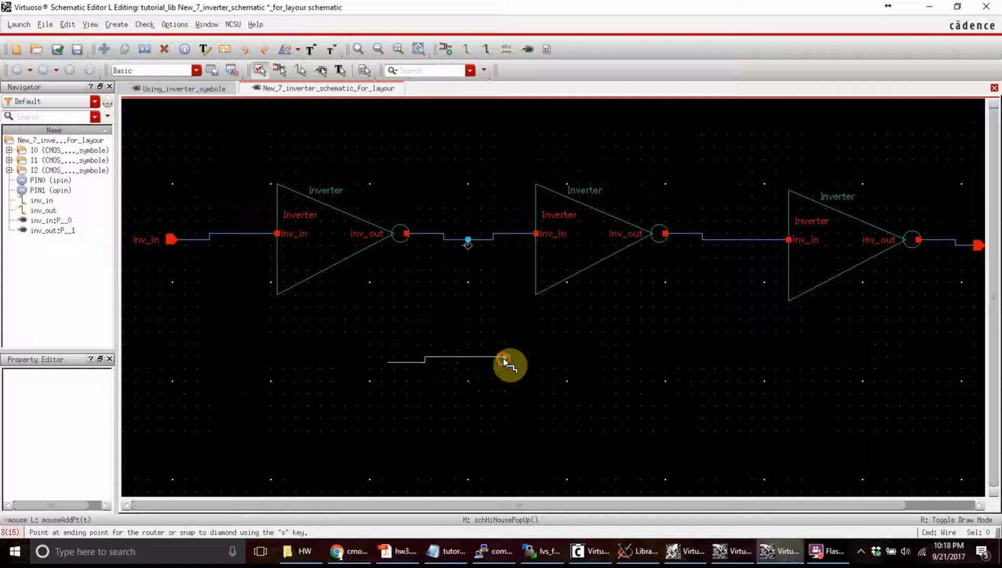
double_click(504, 357)
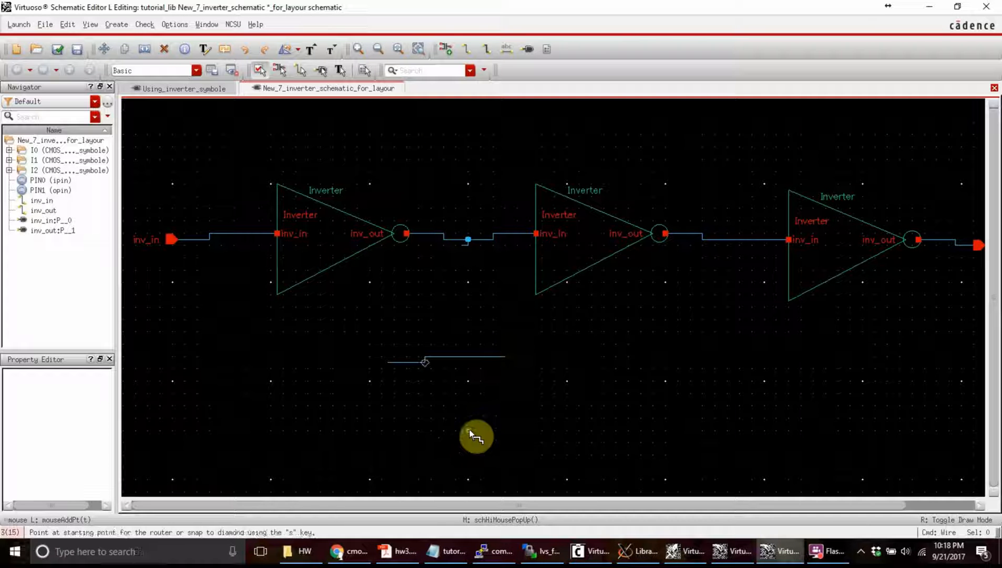
click(383, 430)
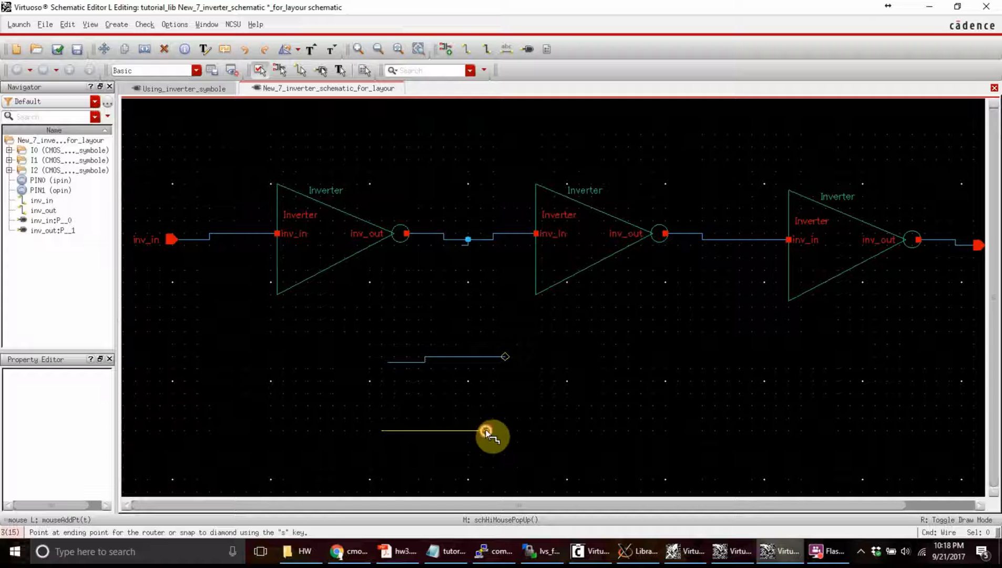
key(Escape)
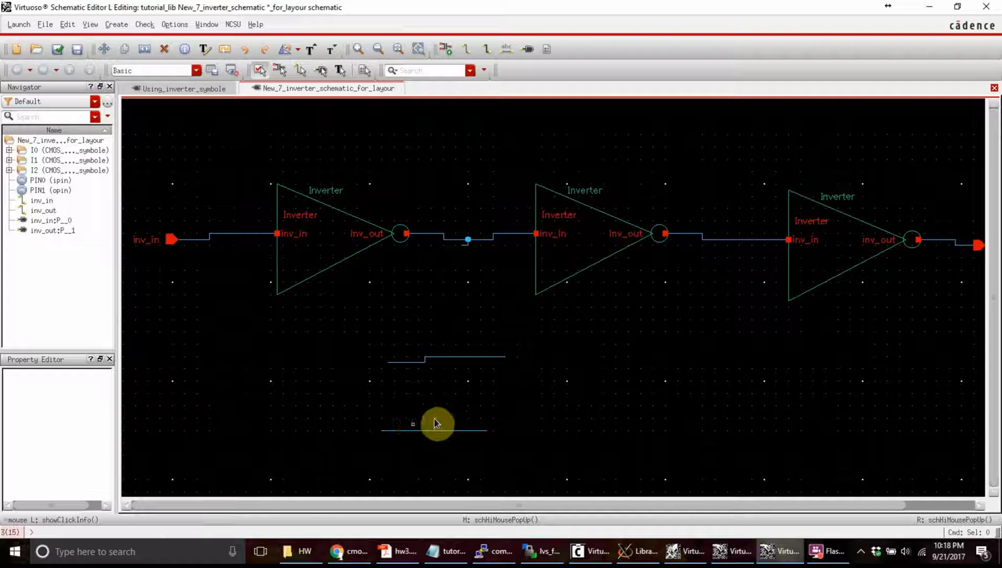
Place a pin named gnd! with inputOutput direction at the right end of the lower standalone wire.
key(p)
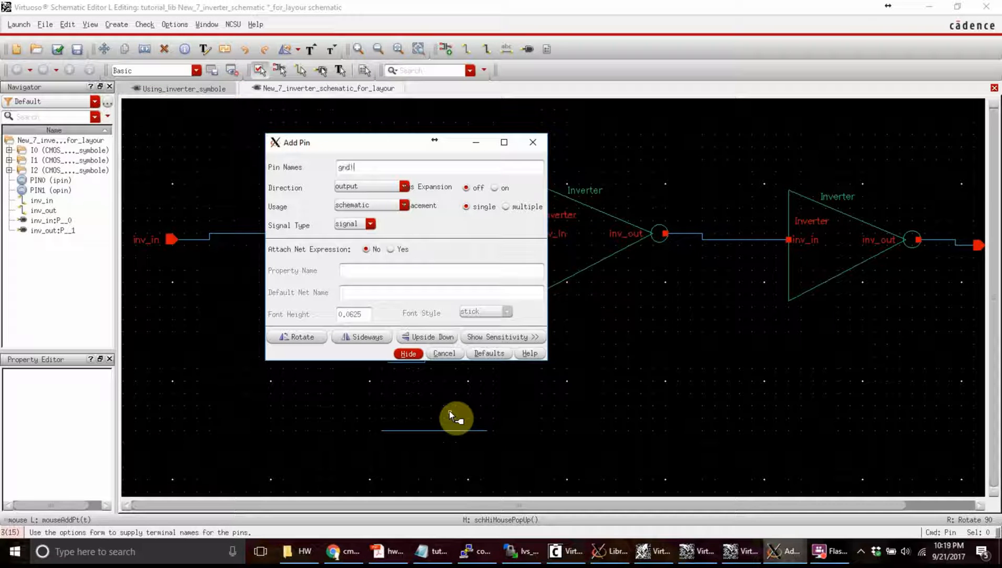
text(gnd!)
key(Return)
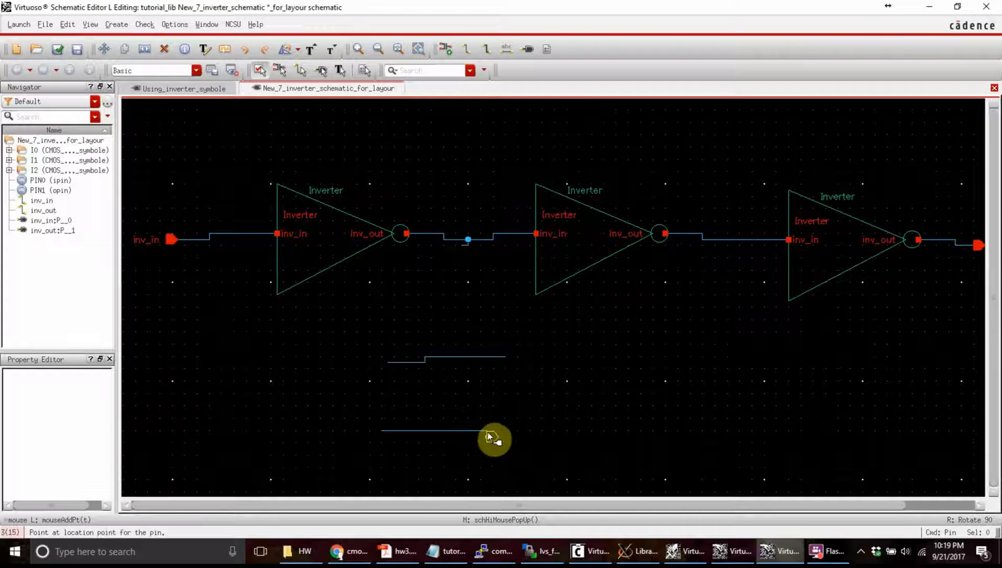
key(Escape)
key(p)
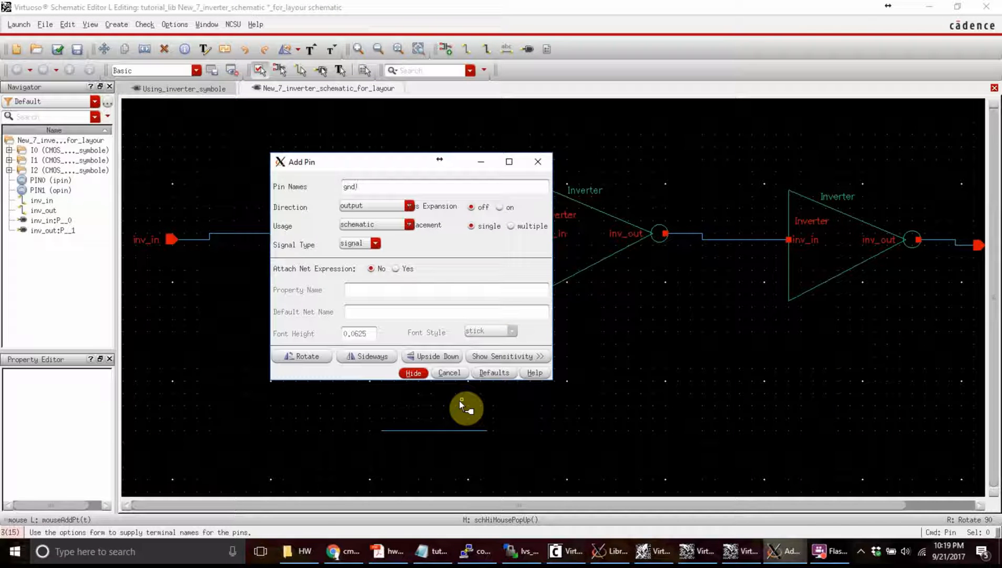
click(386, 208)
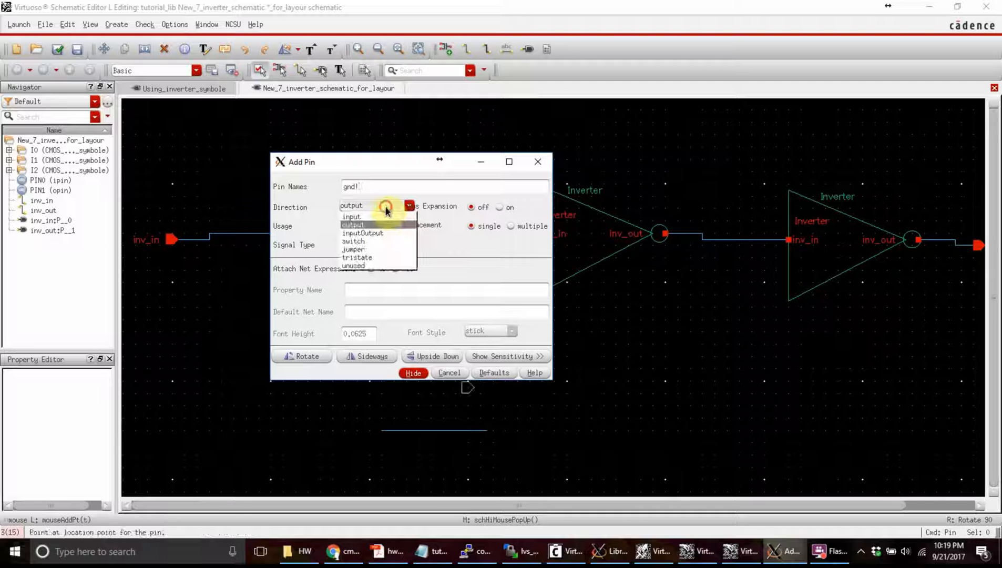
click(363, 233)
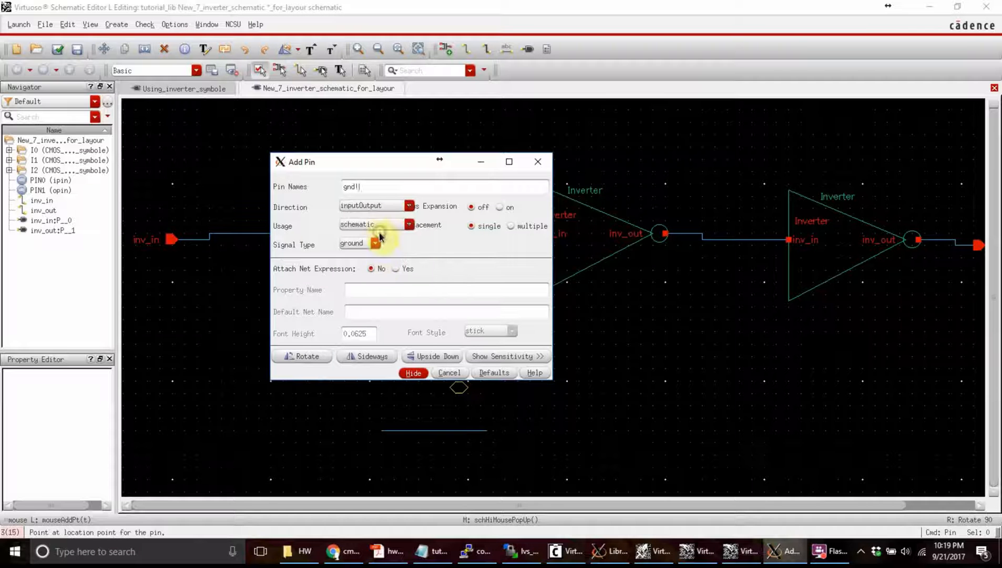
click(413, 372)
click(488, 431)
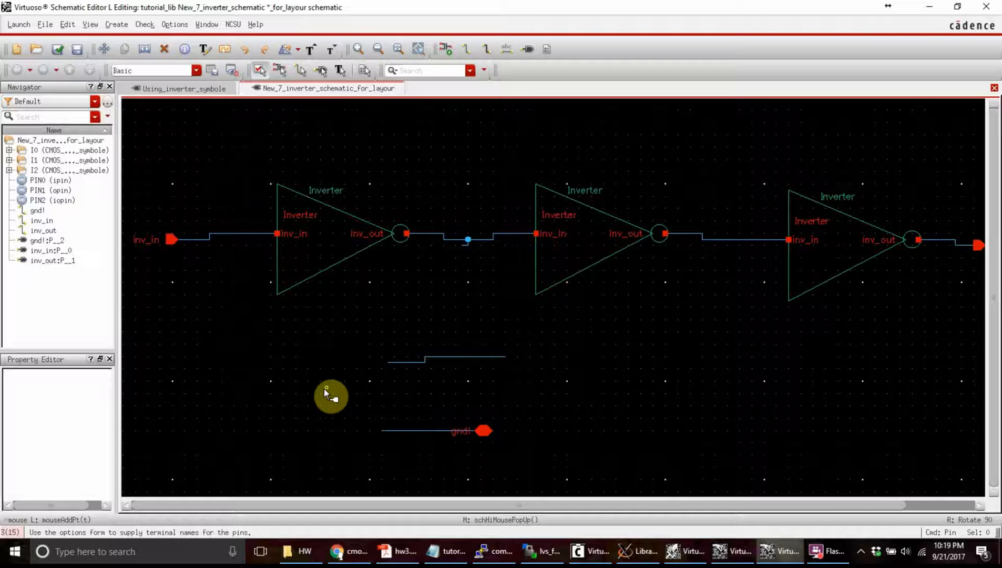
Place an inputOutput pin named vdd! at the right end of the upper standalone wire.
key(p)
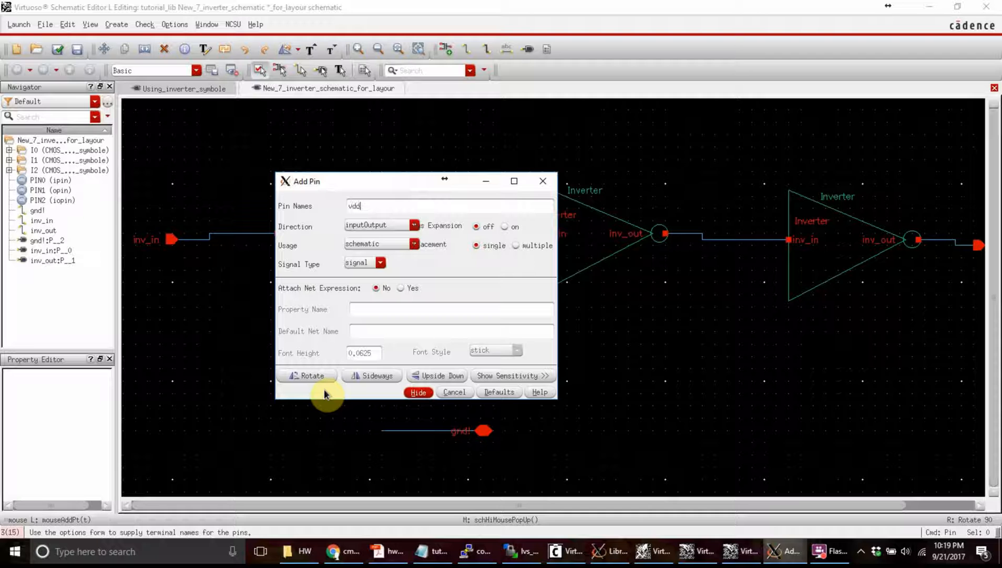
key(Return)
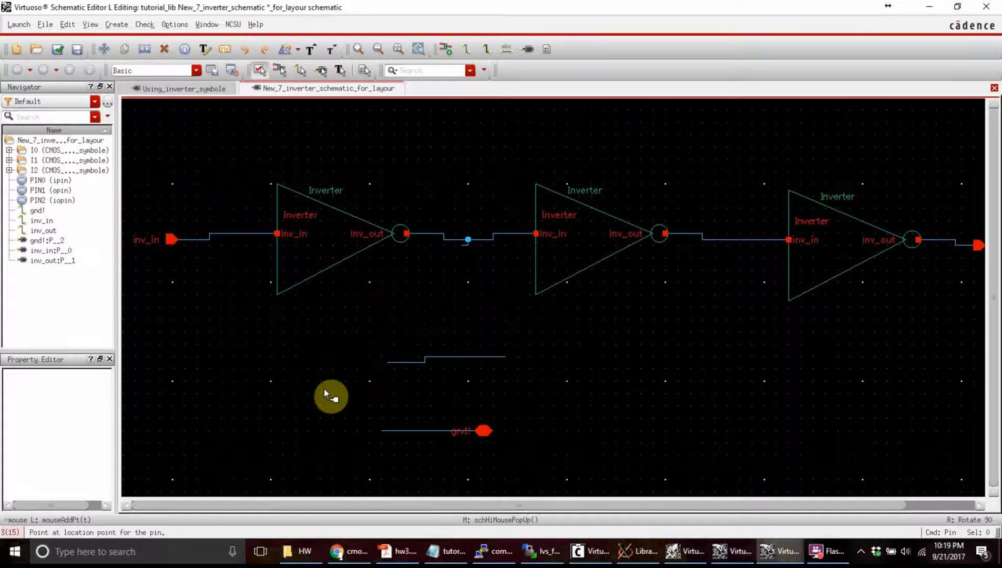
click(497, 357)
key(Escape)
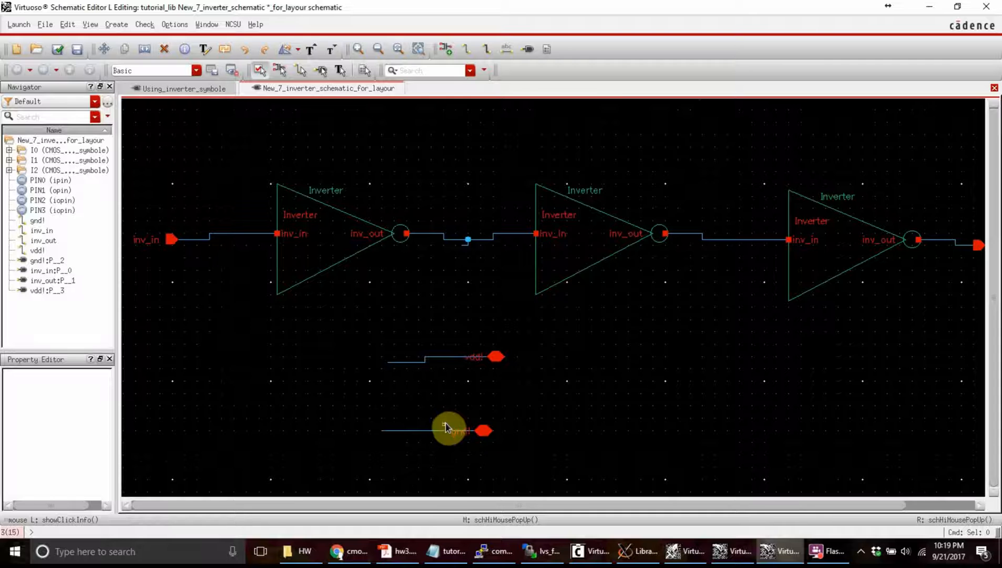
ctrl+scroll(451, 449, up, 1)
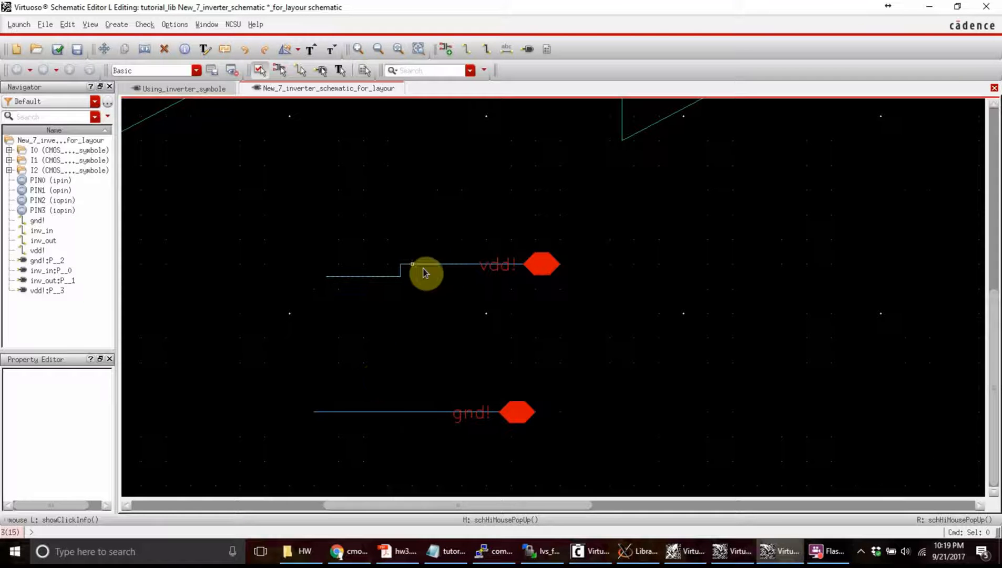
ctrl+scroll(392, 371, down, 1)
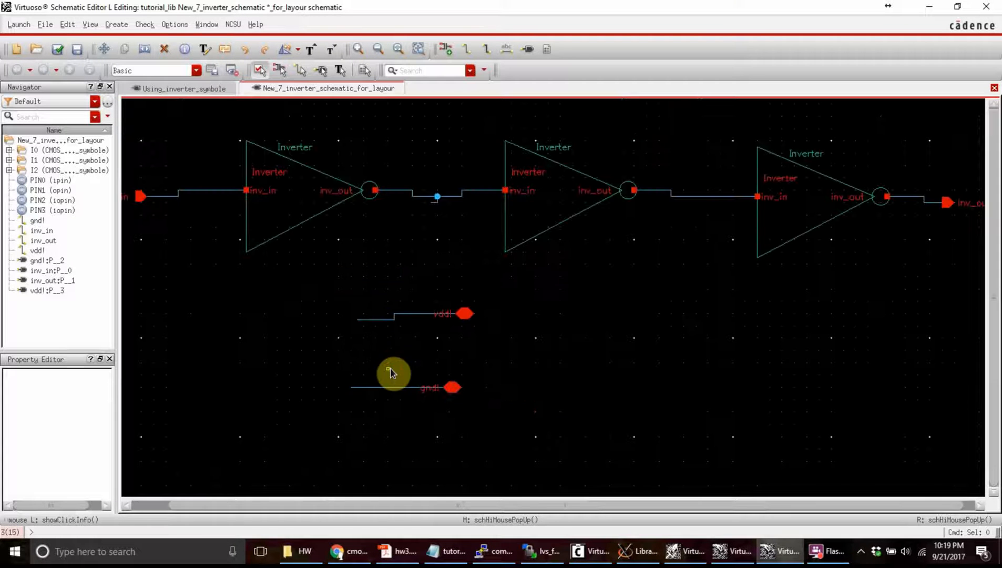
ctrl+scroll(441, 401, down, 1)
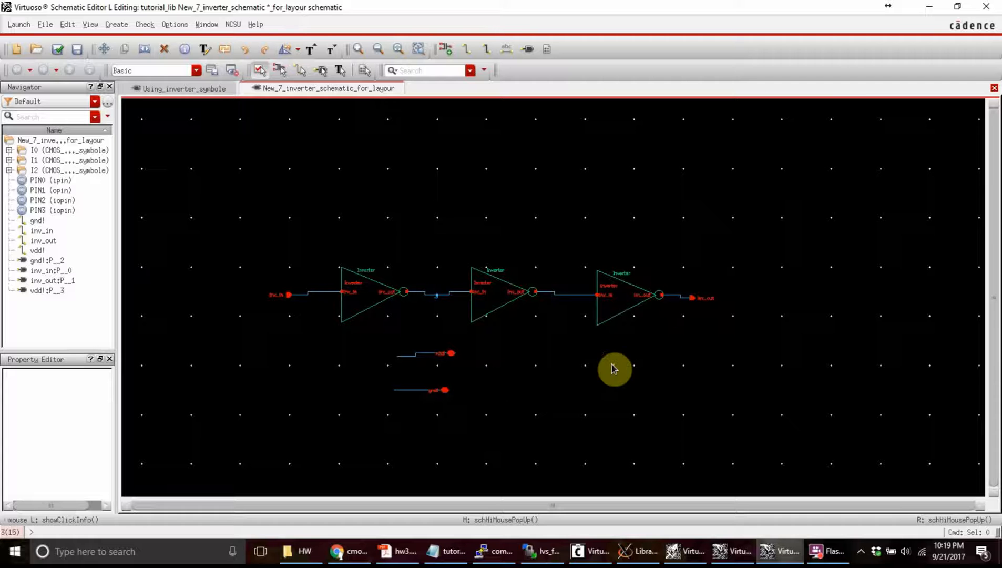
Review the CMOS_inverter_w_symbole schematic and the CMOS_inverter_layout layout, and call up the LVS command for the layout.
click(733, 551)
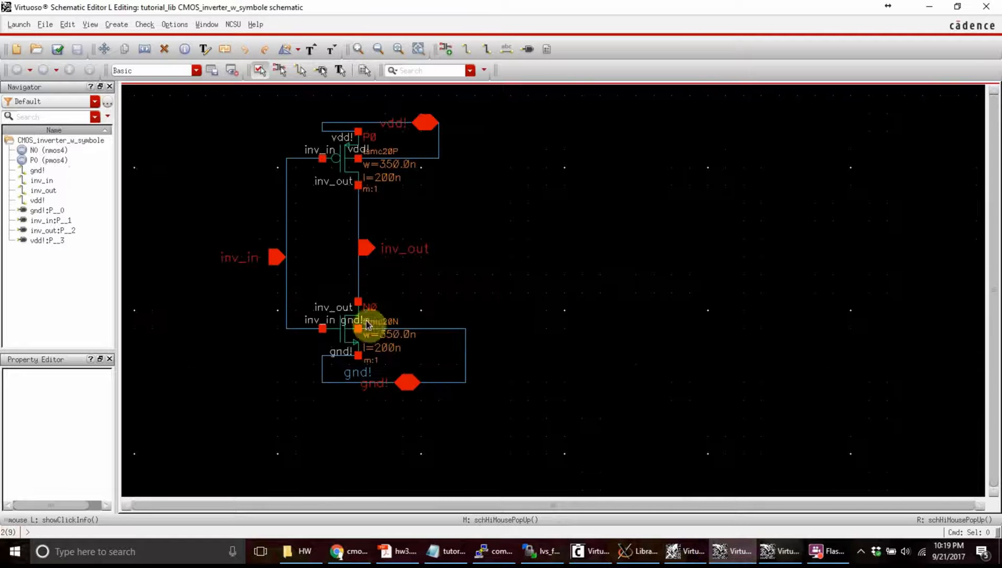
click(685, 551)
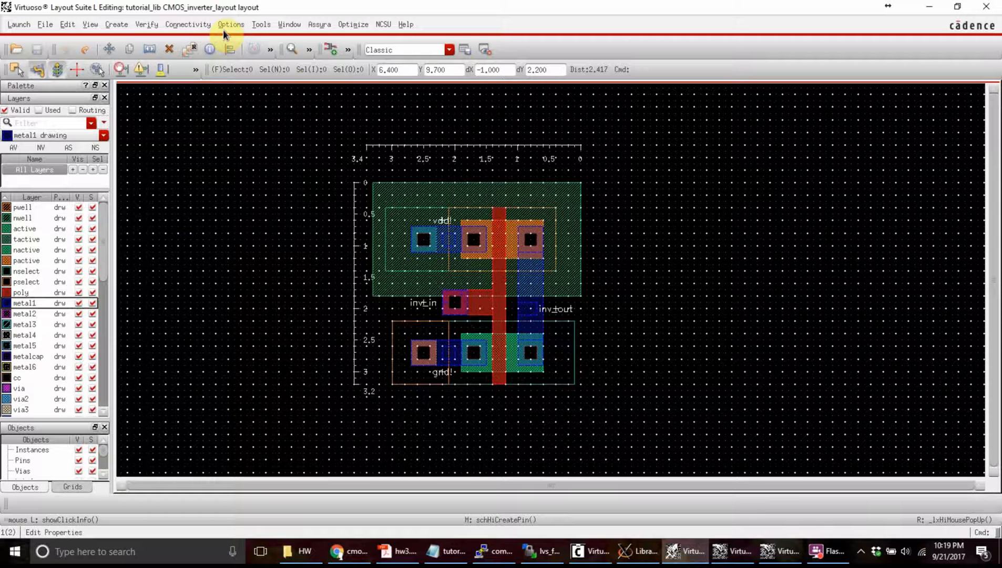
click(147, 24)
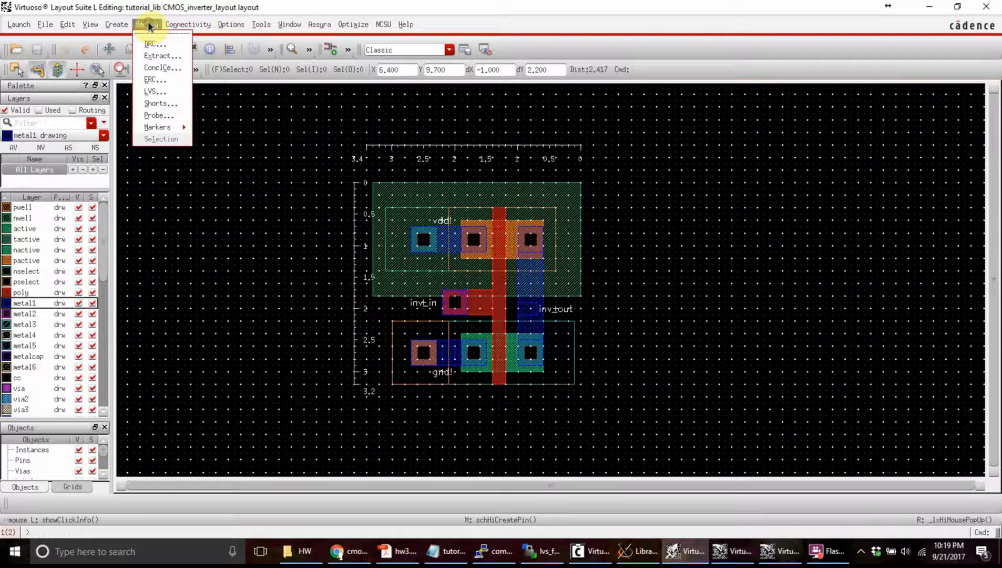
click(161, 94)
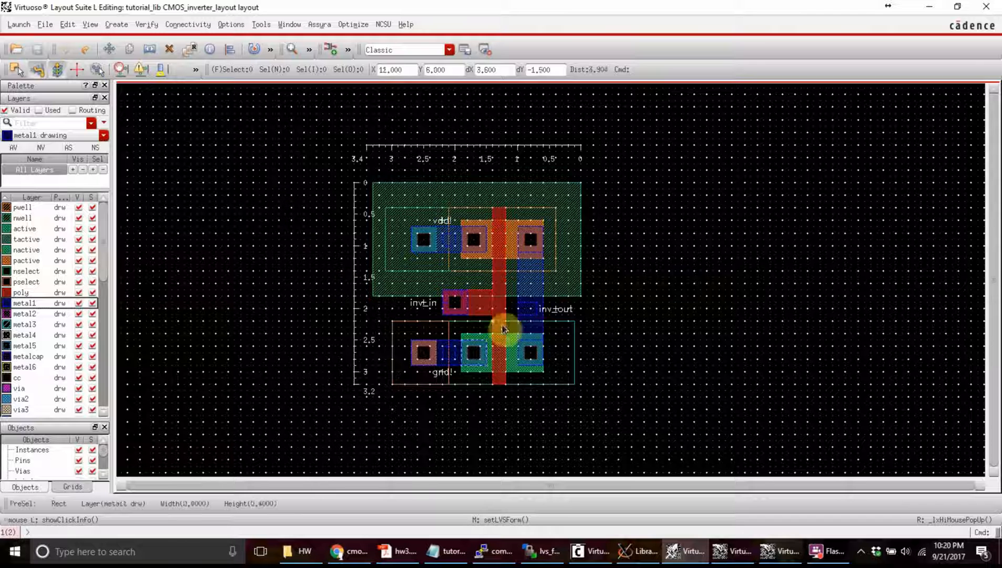
click(828, 551)
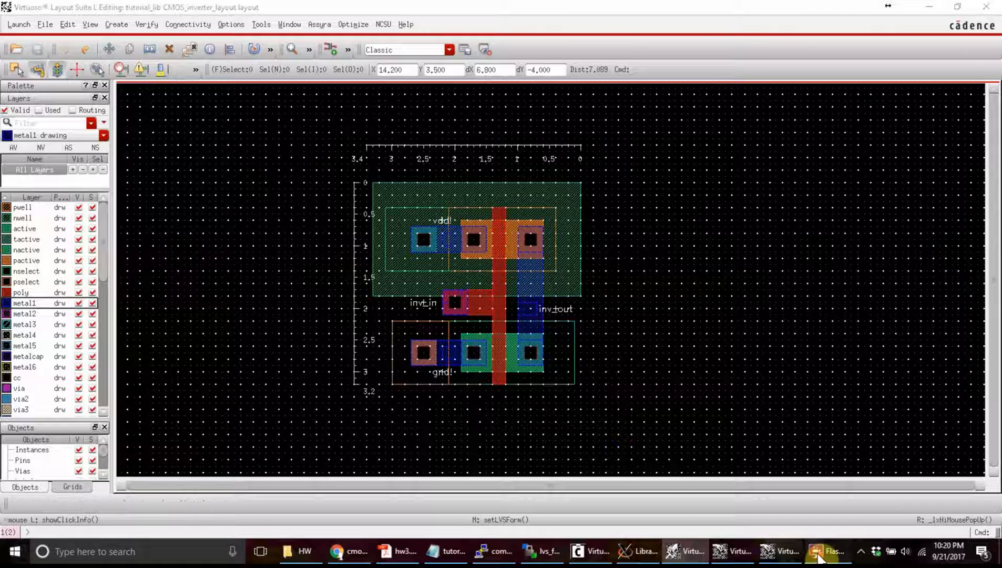